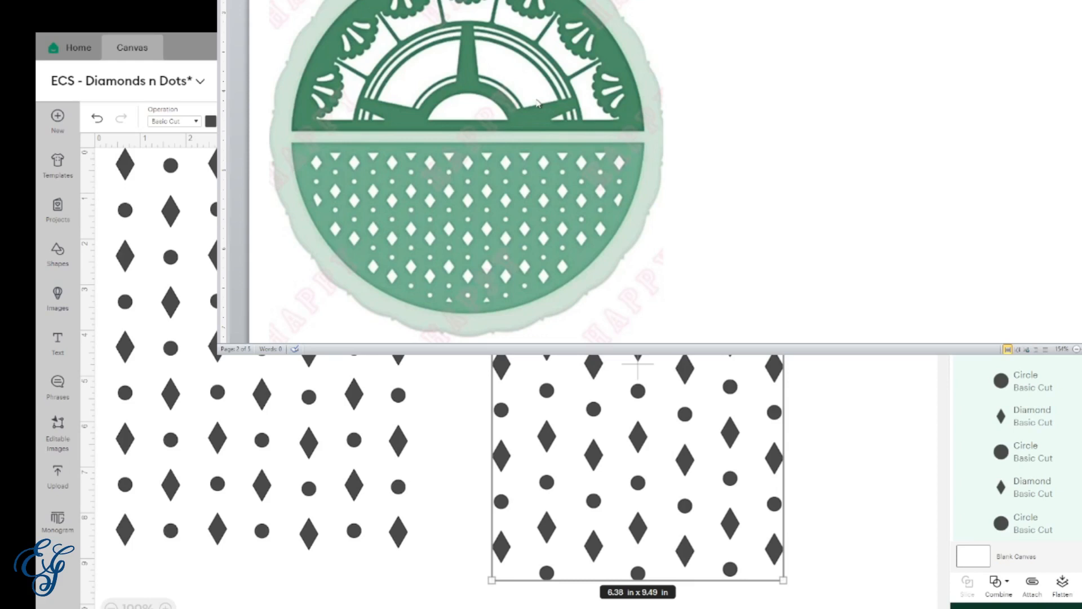
- Switch from the reference pattern document back to the Cricut Design Space canvas
{"action": "left_click_drag", "start_coordinate": [558, 40], "coordinate": [1064, 133]}
{"action": "left_click_drag", "start_coordinate": [721, 296], "coordinate": [1073, 347]}
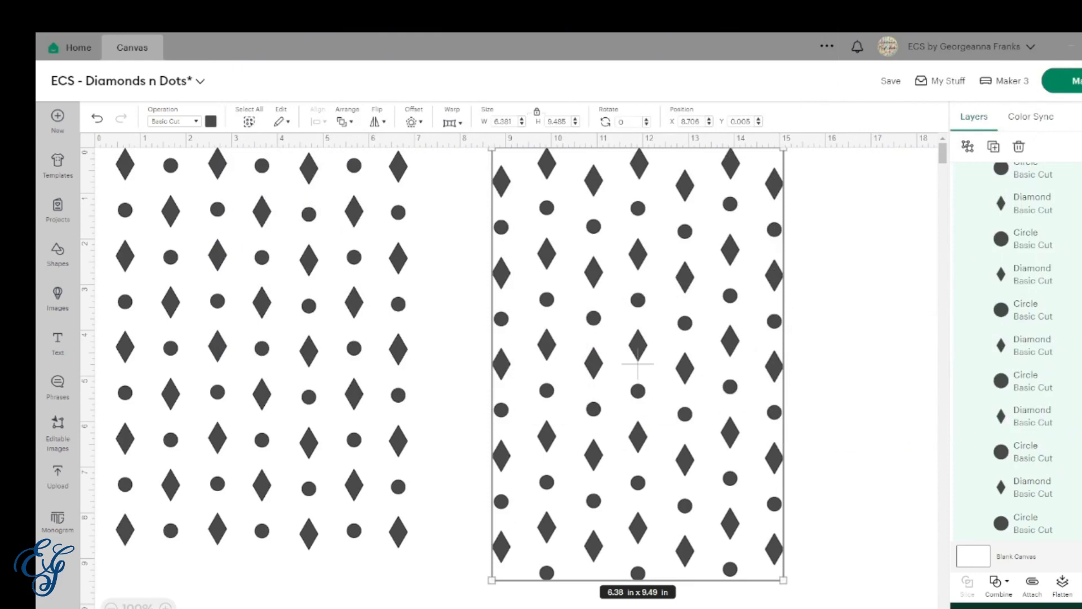
{"action": "left_click", "coordinate": [637, 364]}
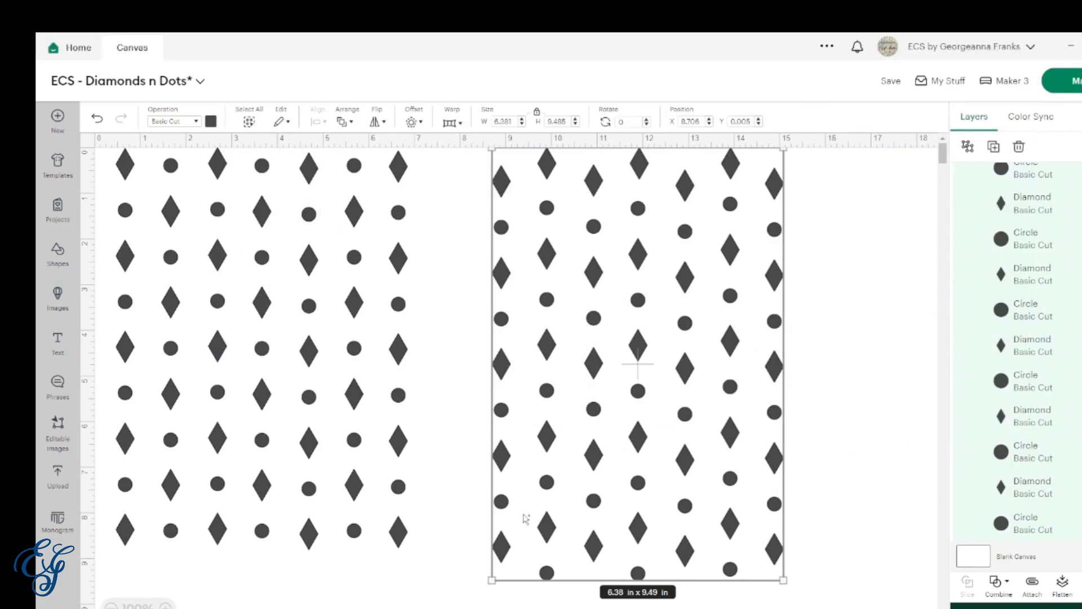
- Duplicate one circle and the neighbouring diamond from the grouped diamonds-and-dots pattern that starts near 9 inches on the ruler
{"action": "scroll", "coordinate": [525, 517], "scroll_direction": "down", "scroll_amount": 5}
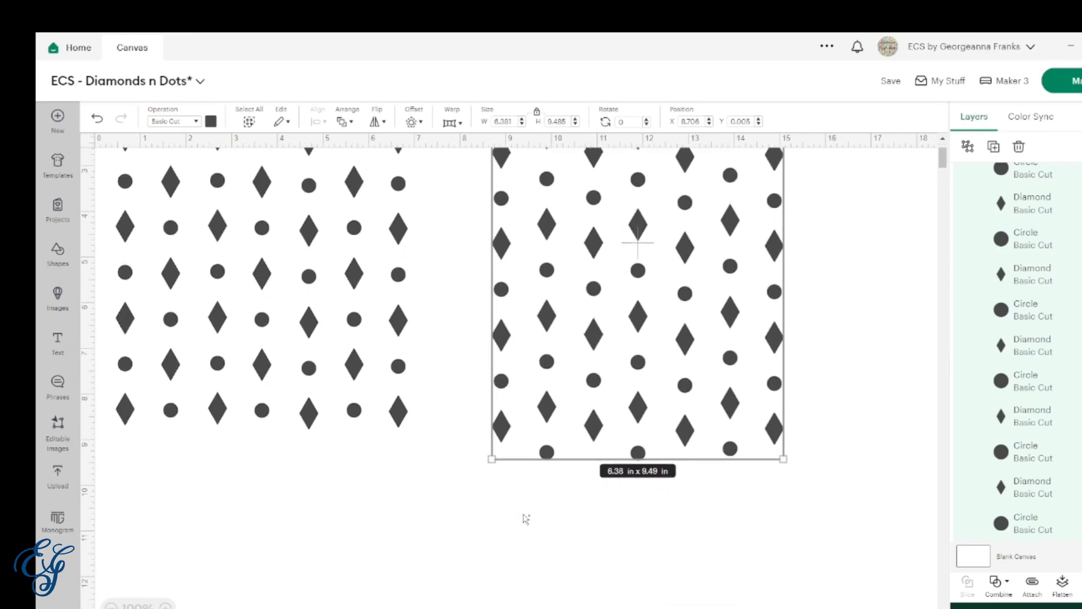
{"action": "scroll", "coordinate": [525, 517], "scroll_direction": "down", "scroll_amount": 12}
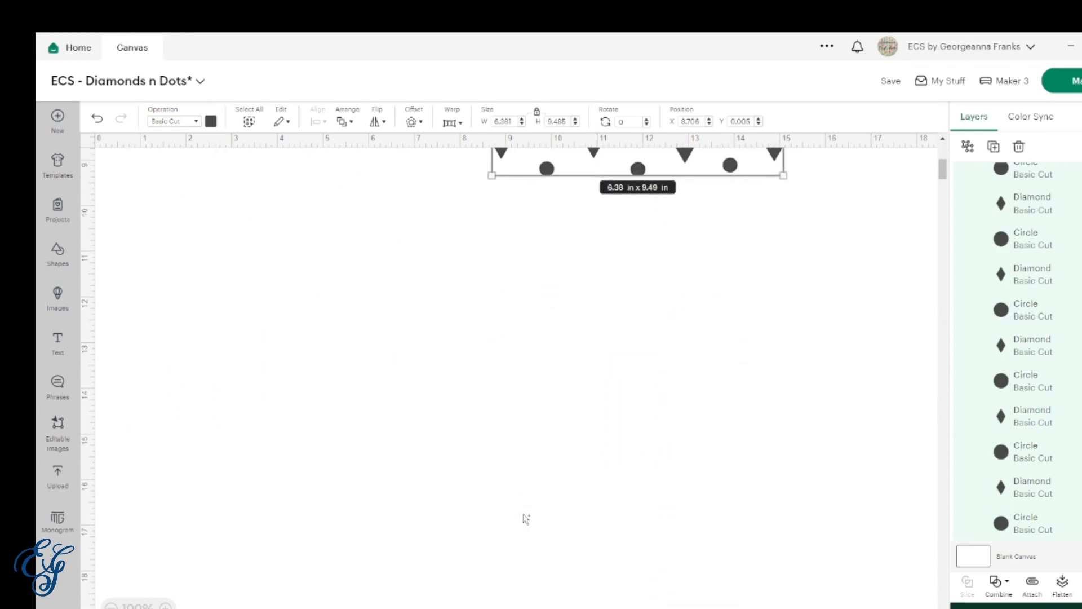
{"action": "left_click", "coordinate": [1015, 309]}
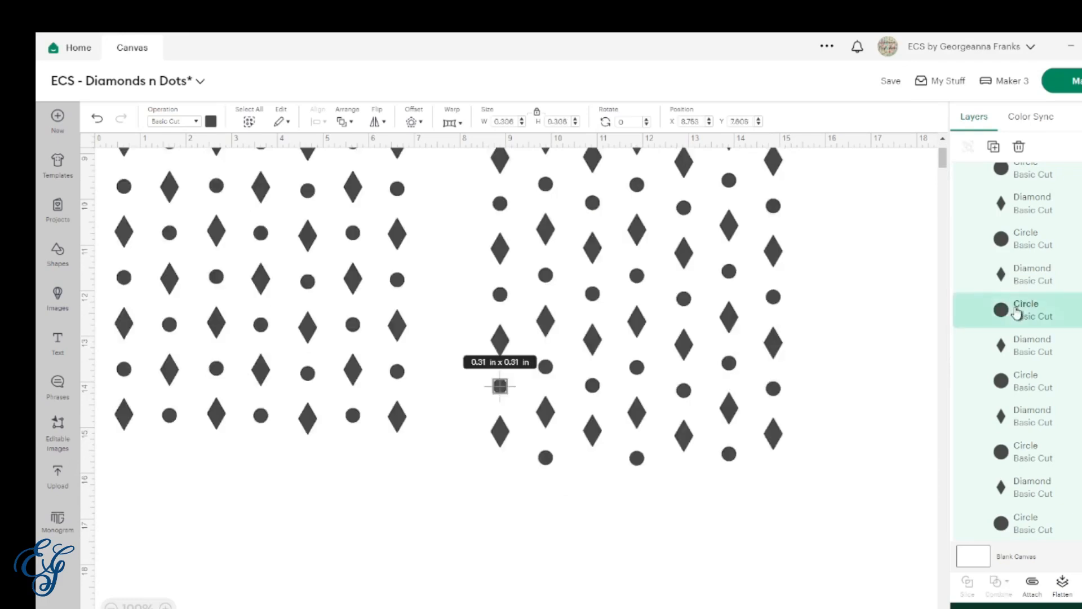
{"action": "left_click", "coordinate": [1007, 348], "text": "shift"}
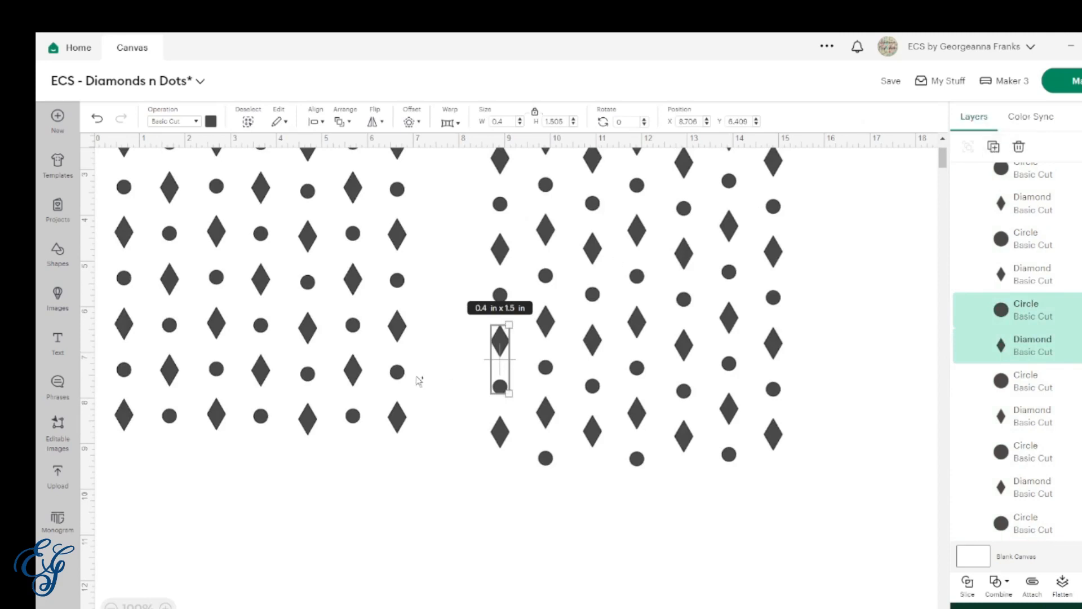
{"action": "key", "text": "ctrl+d"}
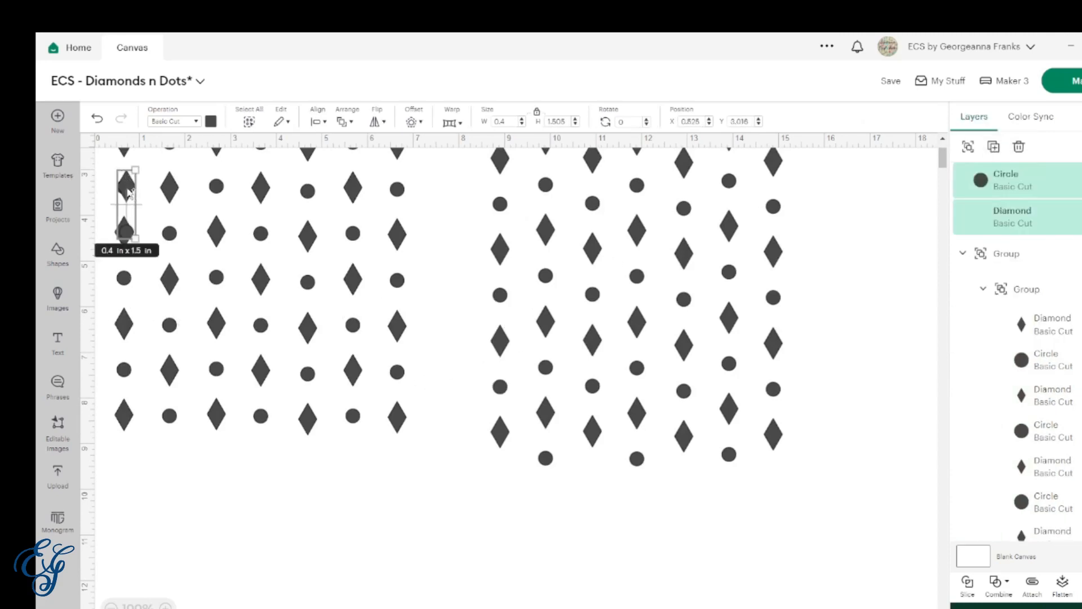
{"action": "left_click_drag", "start_coordinate": [129, 193], "coordinate": [285, 529]}
{"action": "left_click", "coordinate": [285, 529]}
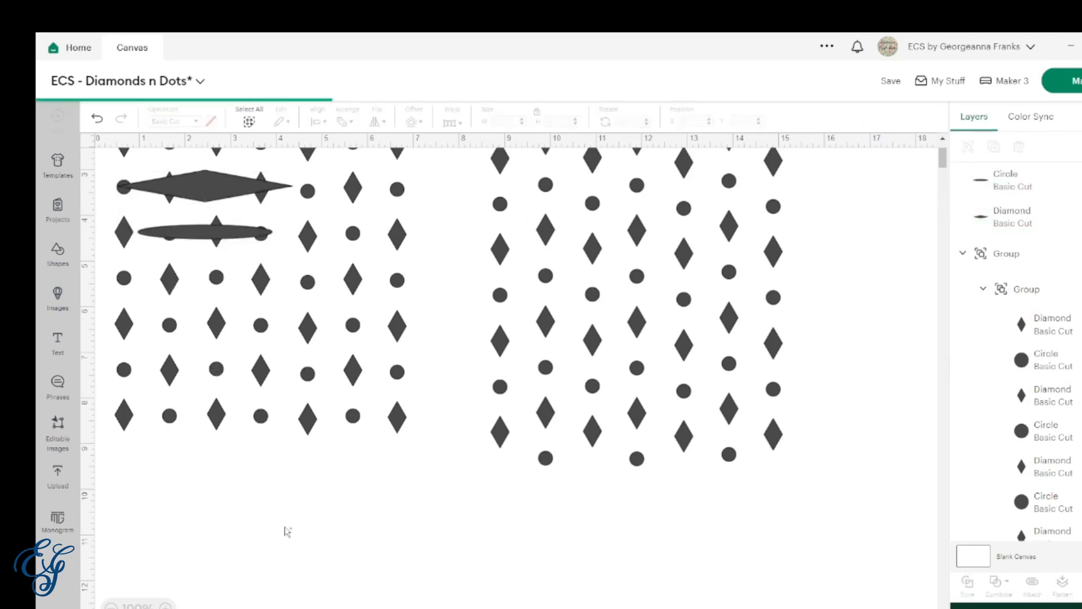
{"action": "key", "text": "ctrl+z"}
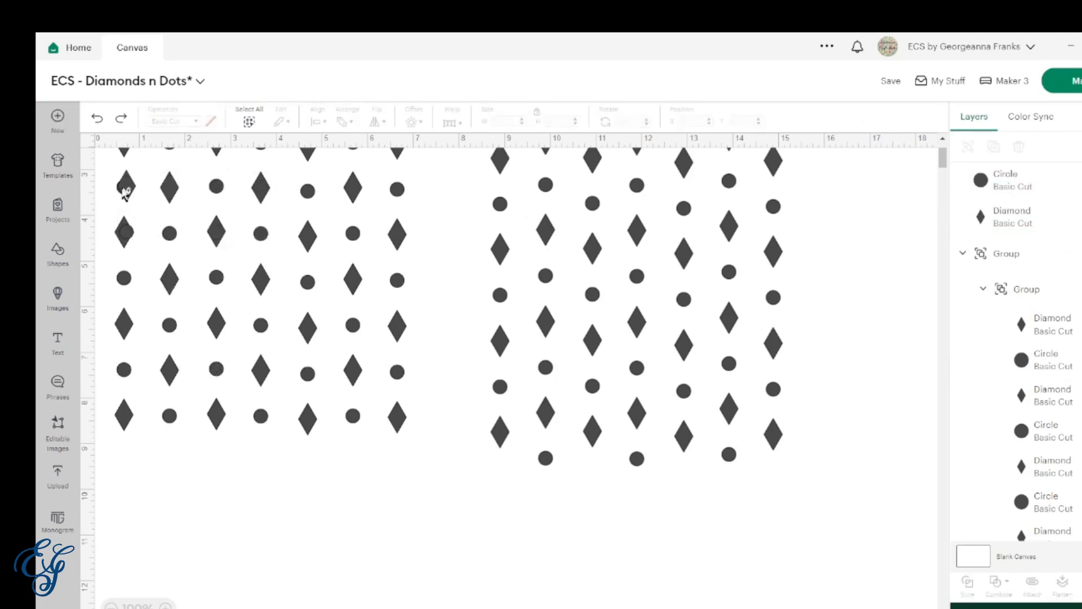
- Move the duplicated diamond and circle together into the empty canvas area below the pattern, at about X 2.2, Y 10 inches
{"action": "left_click", "coordinate": [126, 187]}
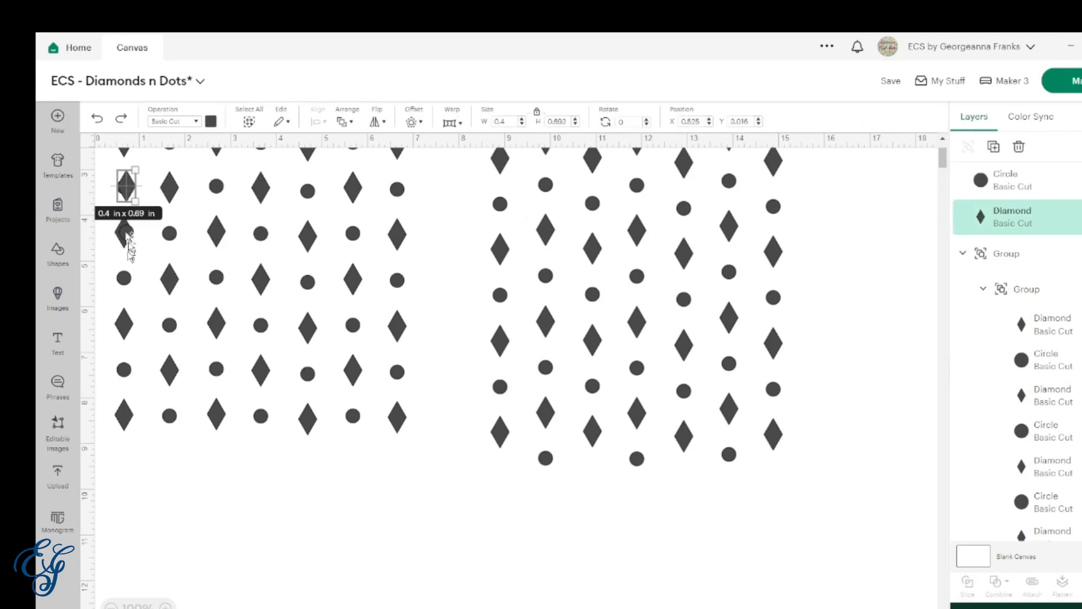
{"action": "left_click", "coordinate": [130, 257]}
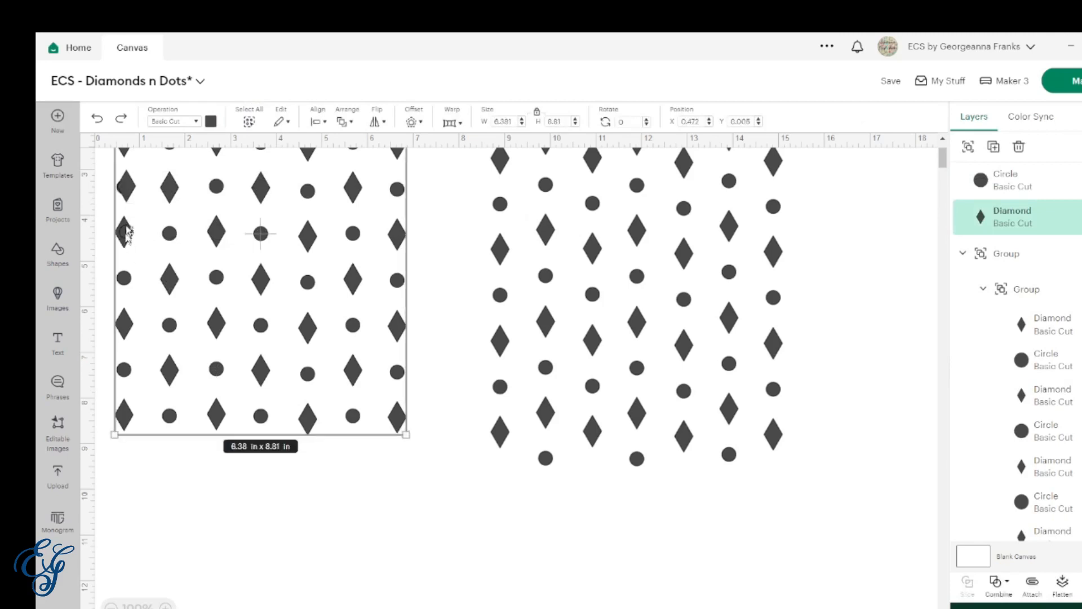
{"action": "left_click", "coordinate": [173, 498]}
{"action": "left_click", "coordinate": [125, 185]}
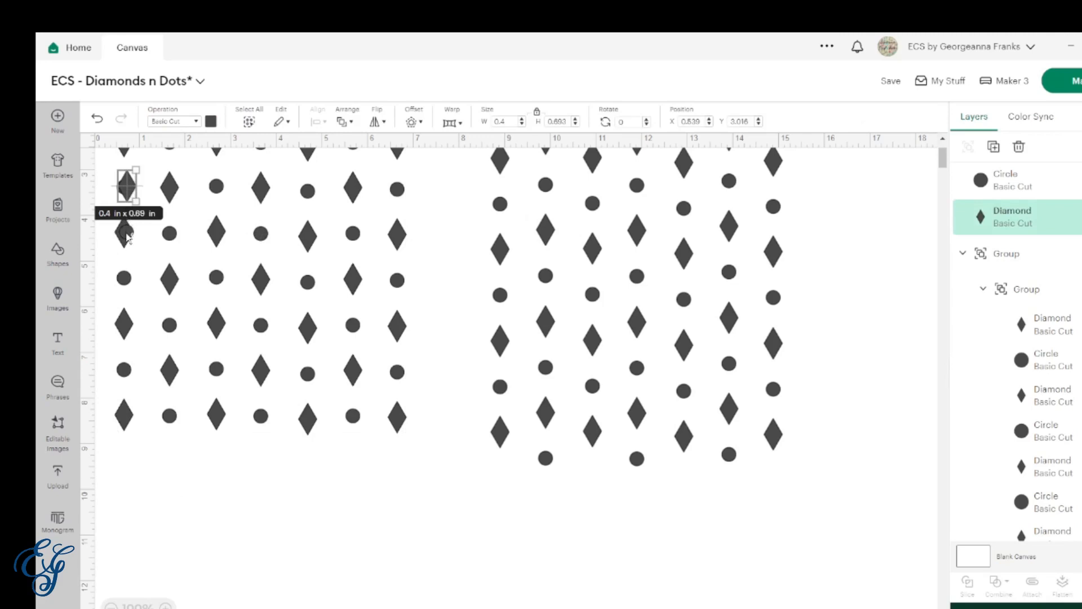
{"action": "left_click", "coordinate": [126, 233], "text": "shift"}
{"action": "left_click_drag", "start_coordinate": [127, 236], "coordinate": [203, 553]}
{"action": "scroll", "coordinate": [204, 556], "scroll_direction": "down", "scroll_amount": 3}
{"action": "scroll", "coordinate": [204, 557], "scroll_direction": "down", "scroll_amount": 8}
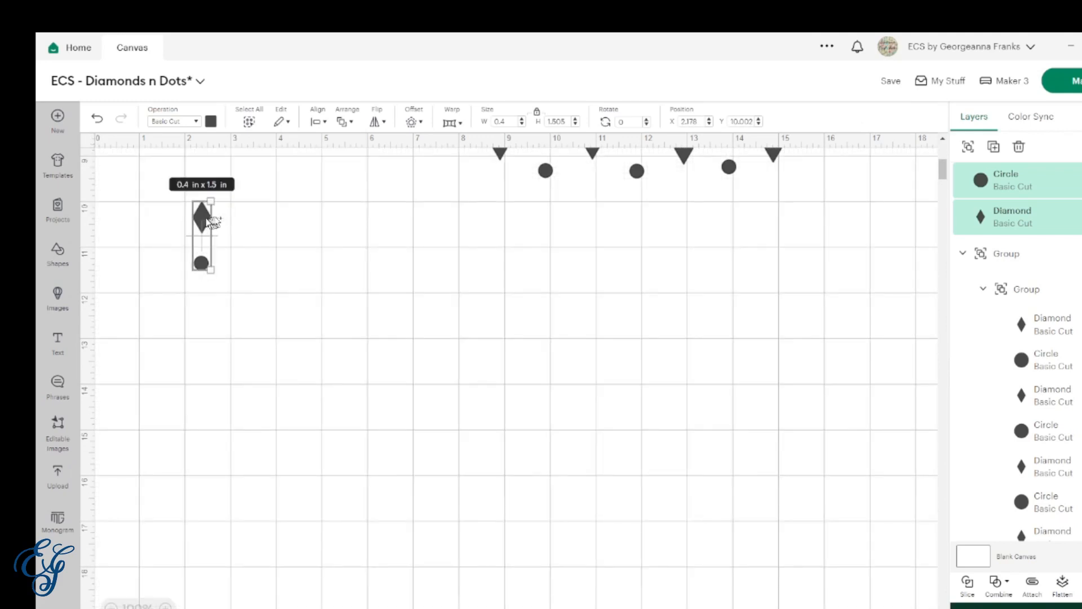
- Move the duplicated diamond and circle together to about X 8, Y 12 inches on the empty canvas
{"action": "left_click_drag", "start_coordinate": [202, 220], "coordinate": [186, 222]}
{"action": "key", "text": "ctrl+z"}
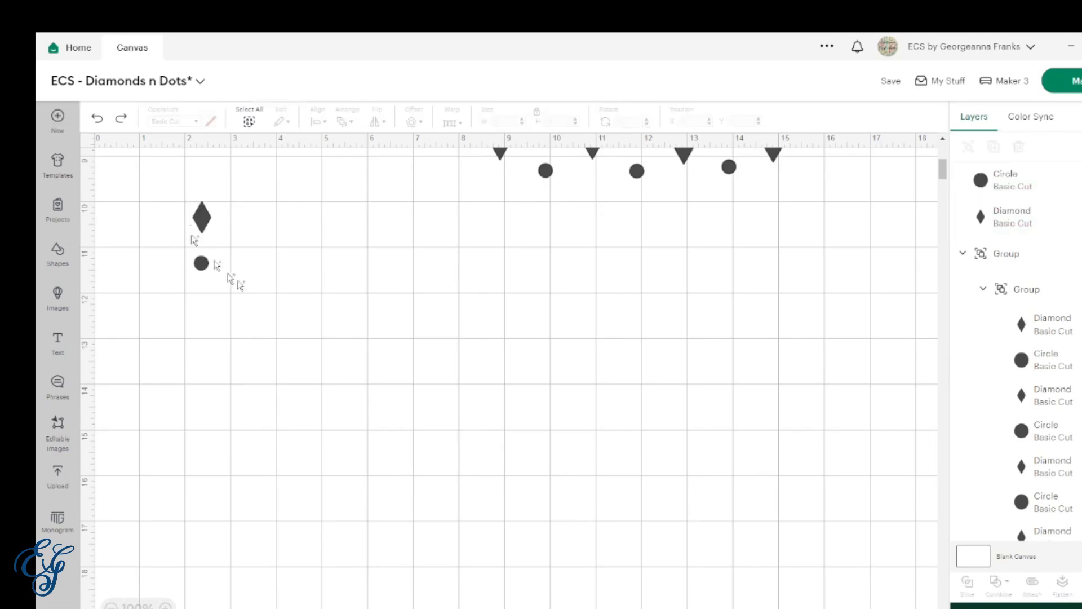
{"action": "left_click", "coordinate": [203, 220]}
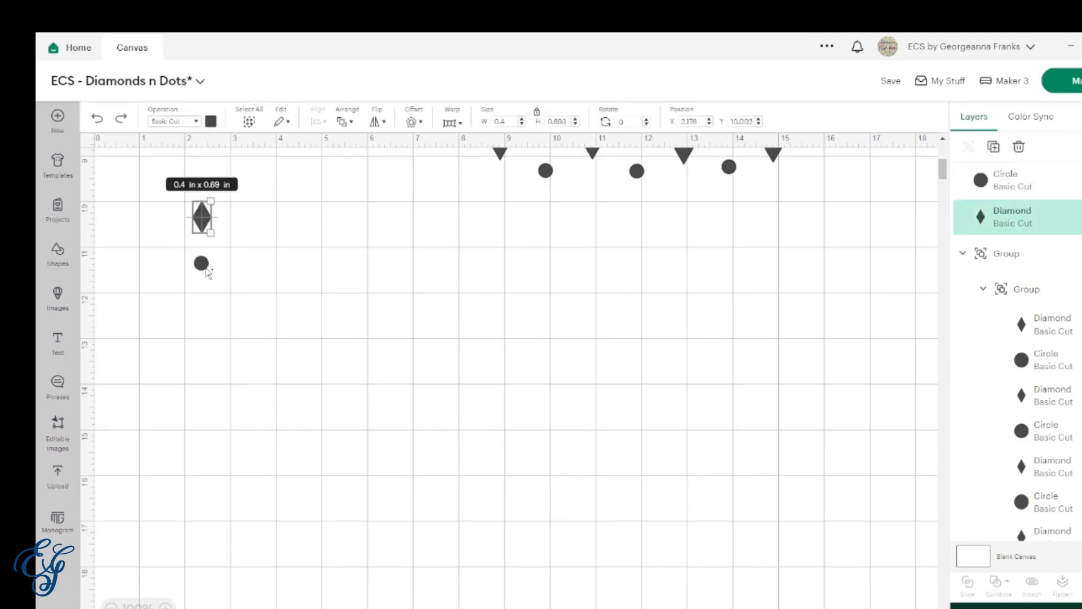
{"action": "left_click", "coordinate": [203, 265], "text": "shift"}
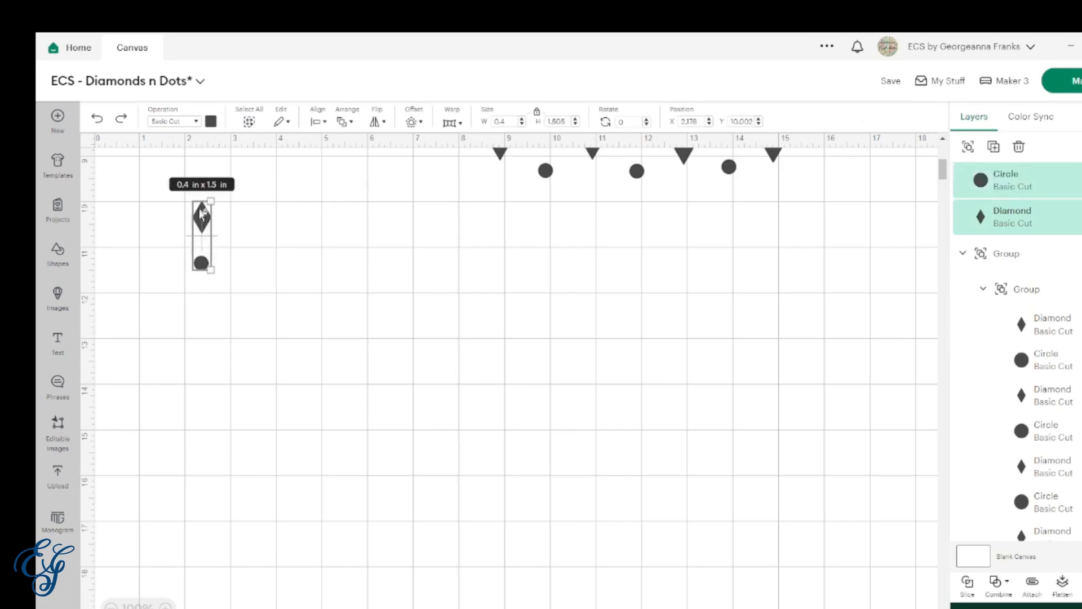
{"action": "left_click_drag", "start_coordinate": [201, 213], "coordinate": [469, 305]}
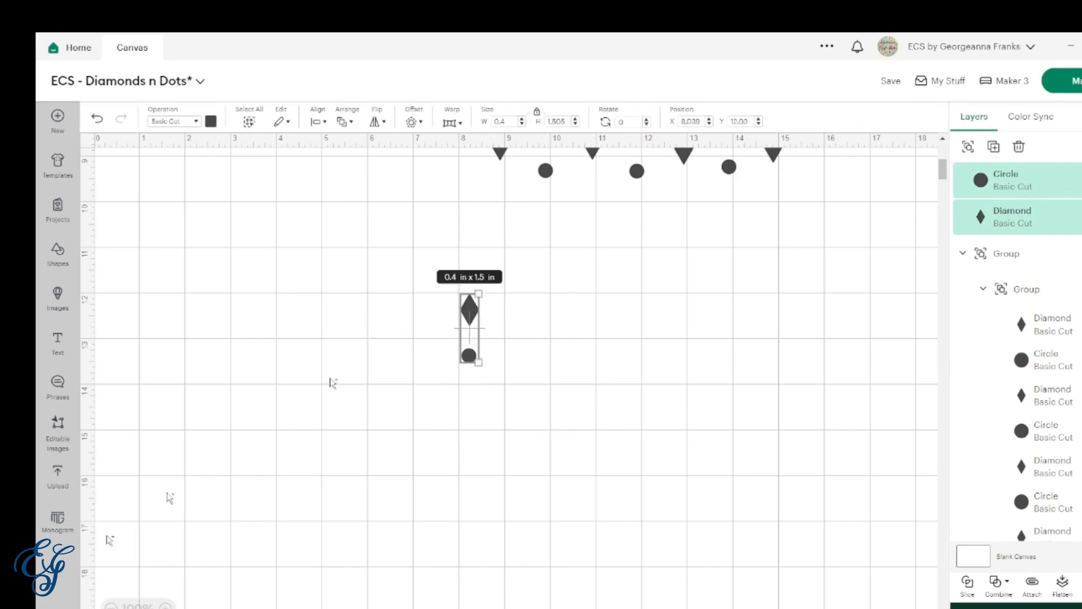
- Change the colour of the duplicated diamond and circle to light blue
{"action": "left_click", "coordinate": [165, 605]}
{"action": "left_click", "coordinate": [164, 605]}
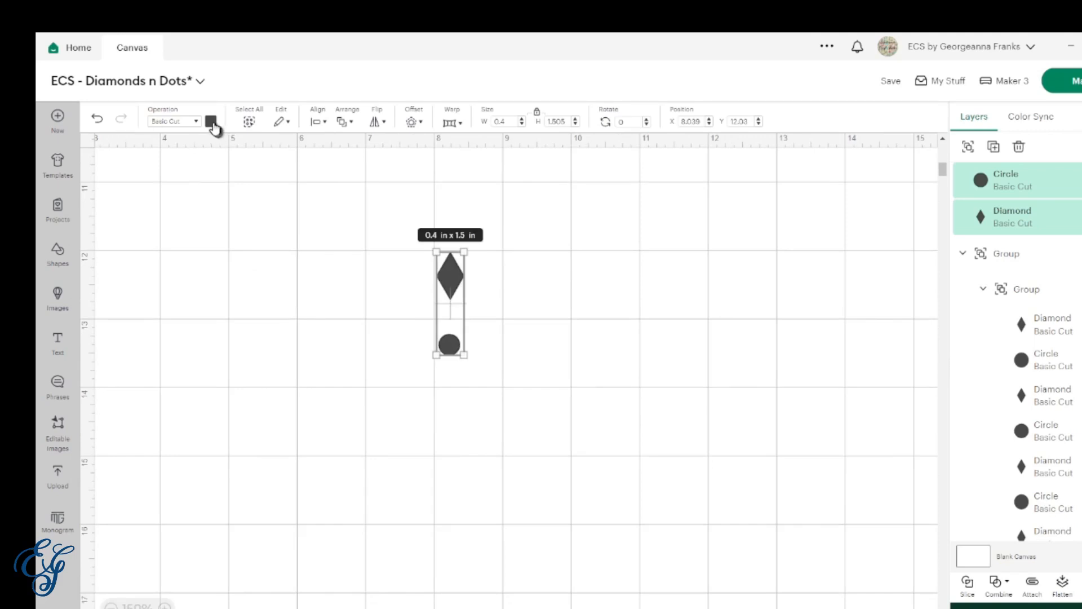
{"action": "left_click", "coordinate": [211, 122]}
{"action": "left_click", "coordinate": [272, 197]}
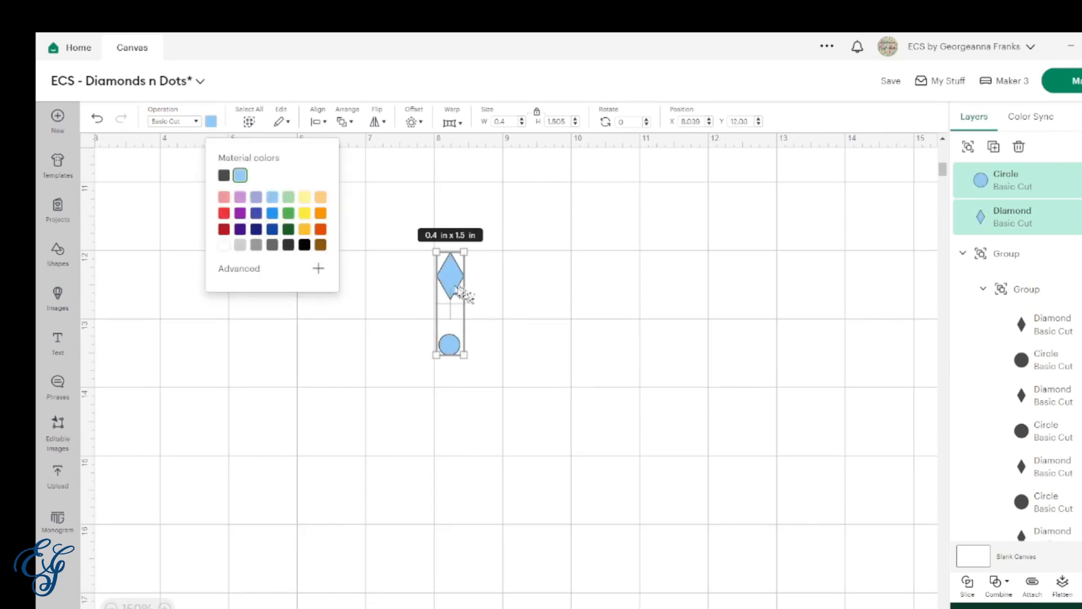
- Nudge the blue diamond and circle to line up with the grid lines, at X 8.005 and Y 11.996
{"action": "left_click_drag", "start_coordinate": [451, 281], "coordinate": [452, 282]}
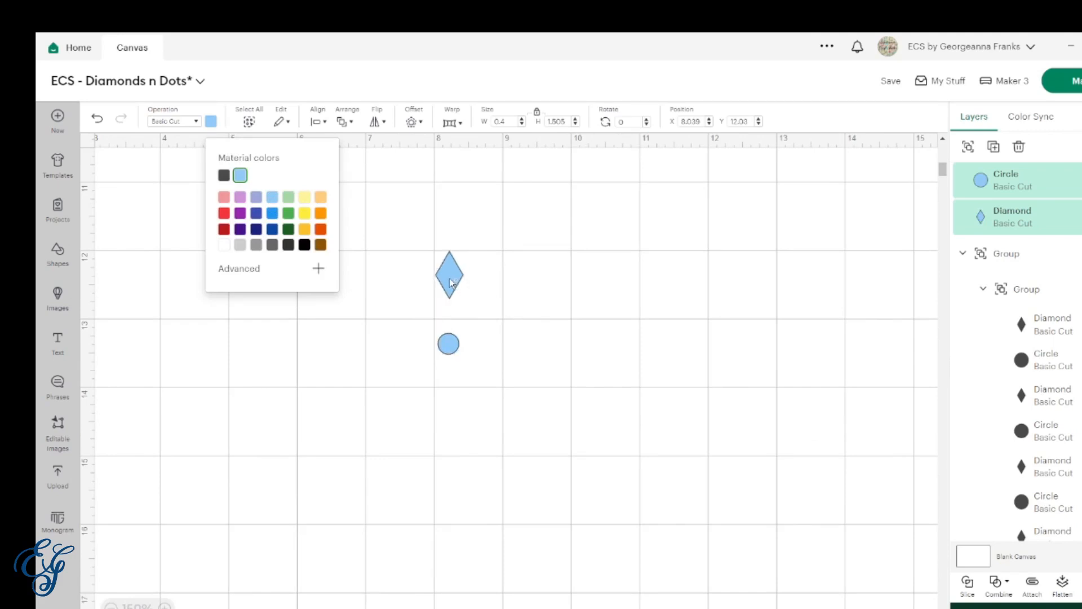
{"action": "left_click_drag", "start_coordinate": [451, 283], "coordinate": [451, 283]}
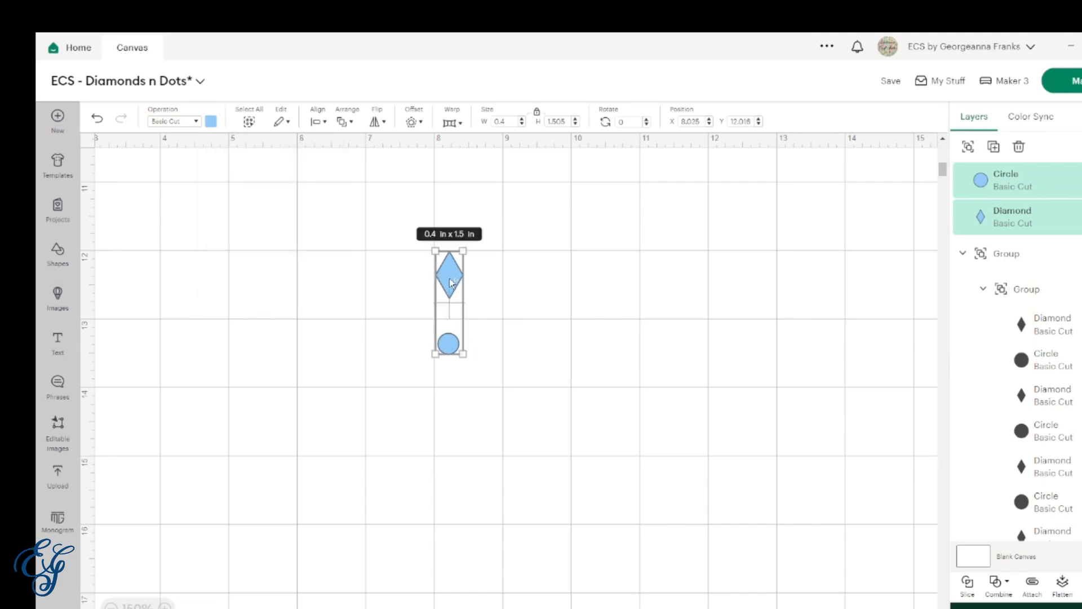
{"action": "key", "text": "Left"}
{"action": "key", "text": "Left"}
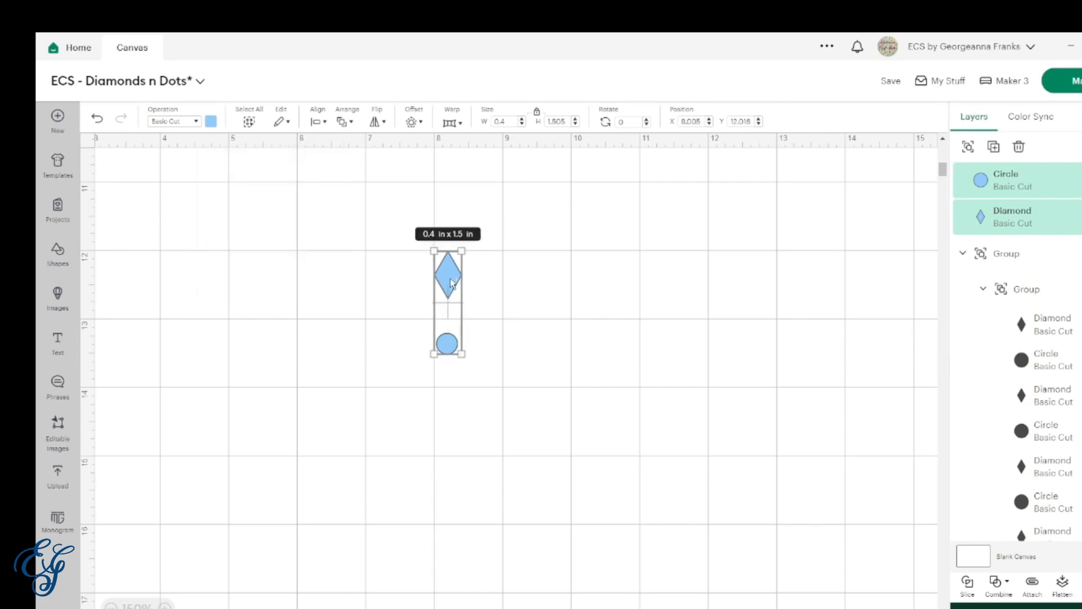
{"action": "key", "text": "Up"}
{"action": "key", "text": "Up"}
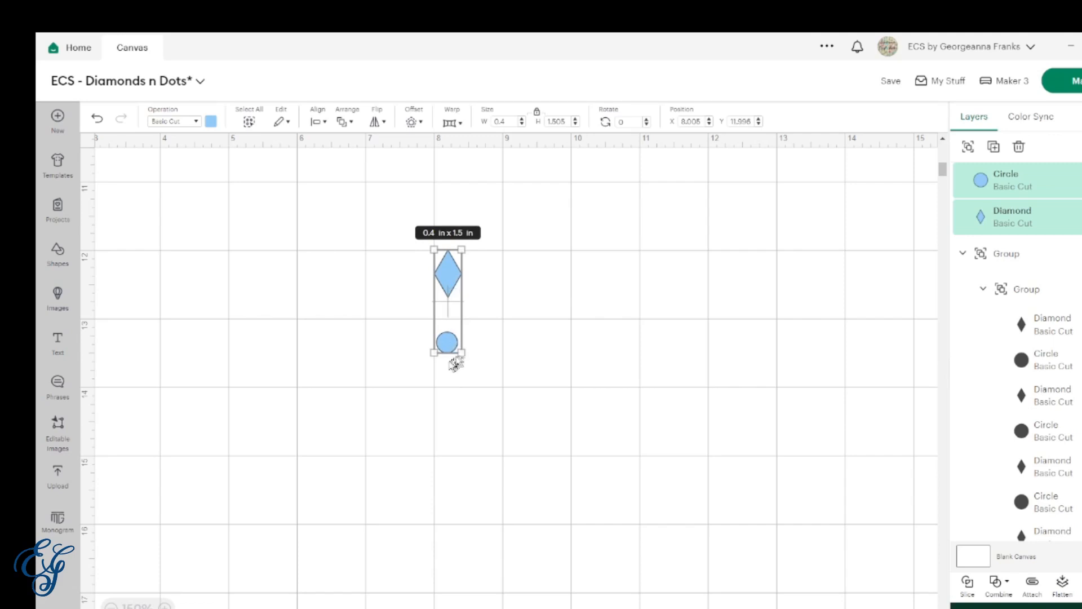
{"action": "left_click", "coordinate": [449, 370]}
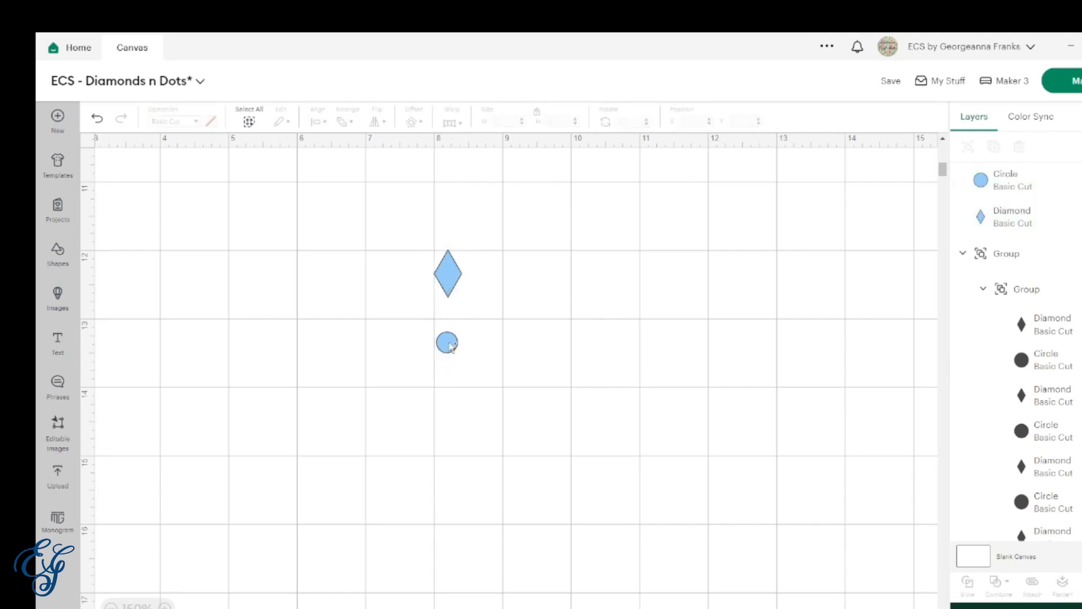
- Resize the blue circle to 0.2 in by 0.2 in and place it beneath the diamond at about X 8.11, Y 13.01
{"action": "left_click", "coordinate": [450, 345]}
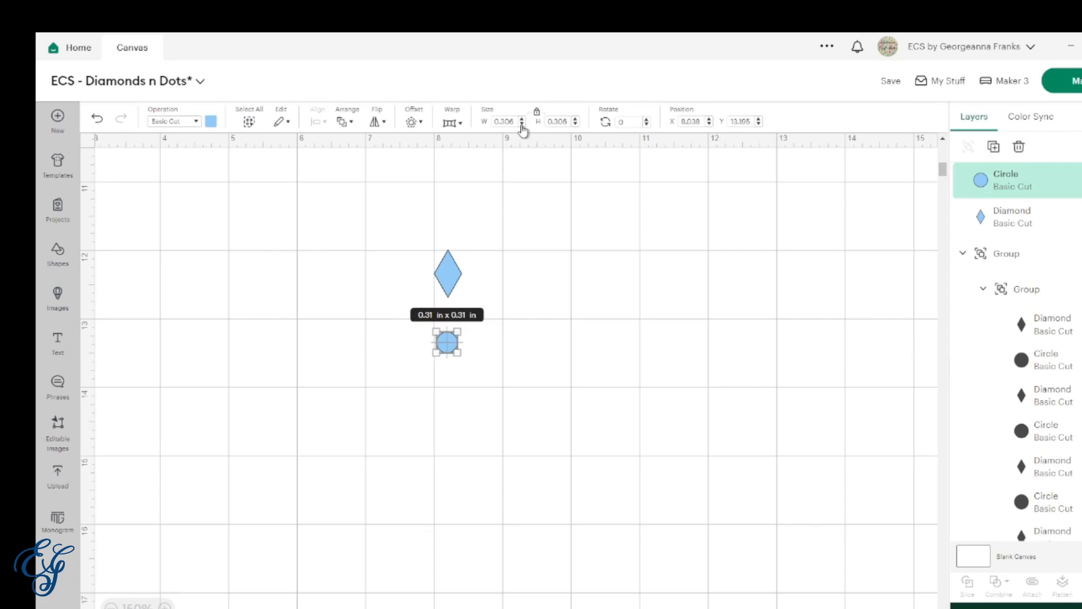
{"action": "left_click", "coordinate": [522, 124]}
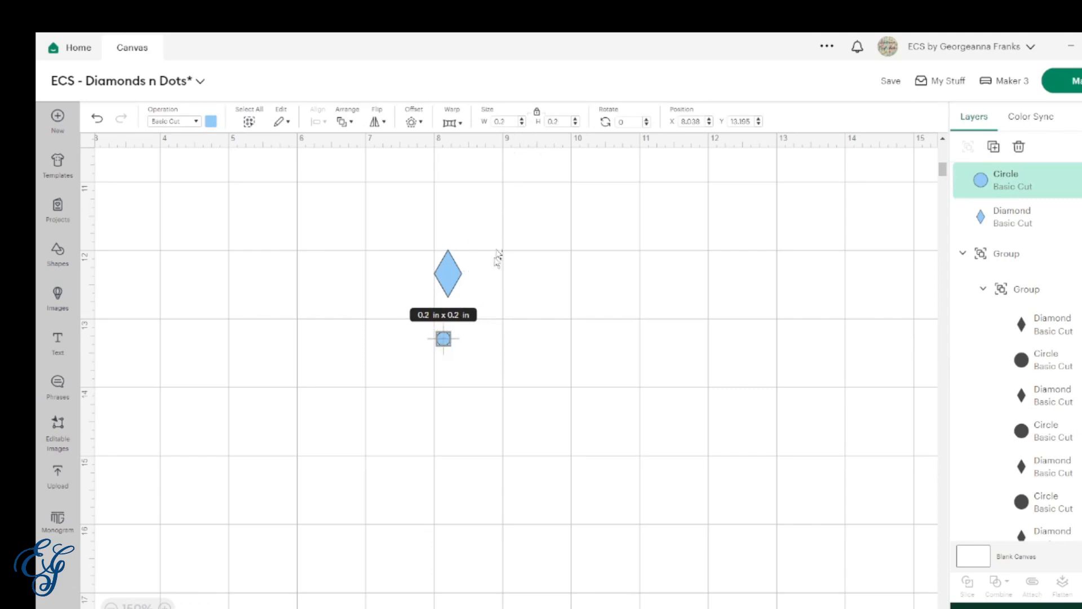
{"action": "left_click", "coordinate": [448, 360]}
{"action": "left_click", "coordinate": [446, 337]}
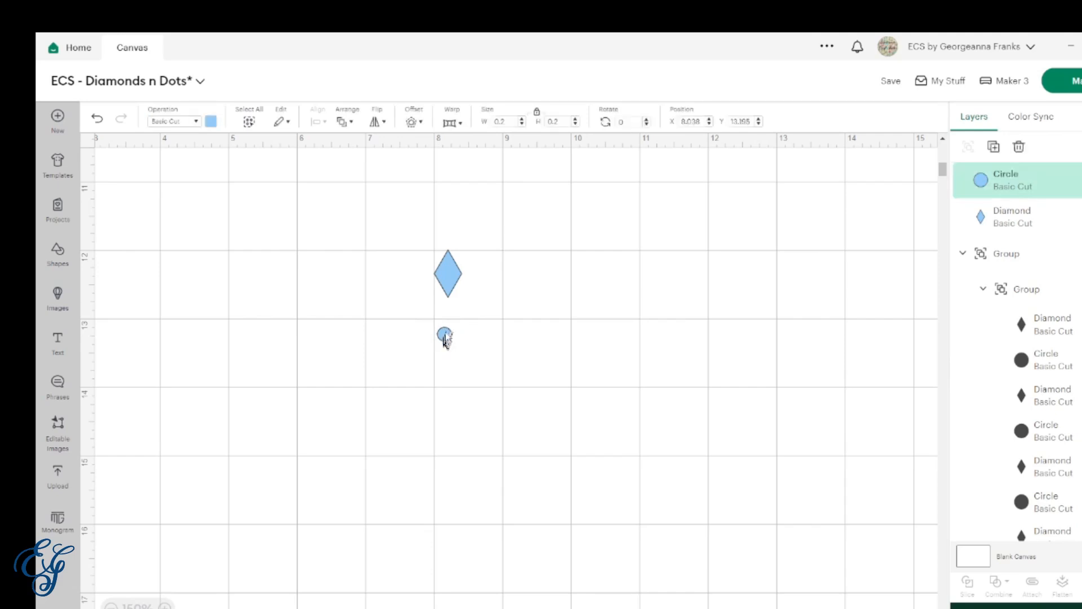
{"action": "mouse_move", "coordinate": [445, 338]}
{"action": "left_mouse_down"}
{"action": "mouse_move", "coordinate": [447, 315]}
{"action": "mouse_move", "coordinate": [448, 330]}
{"action": "left_mouse_up"}
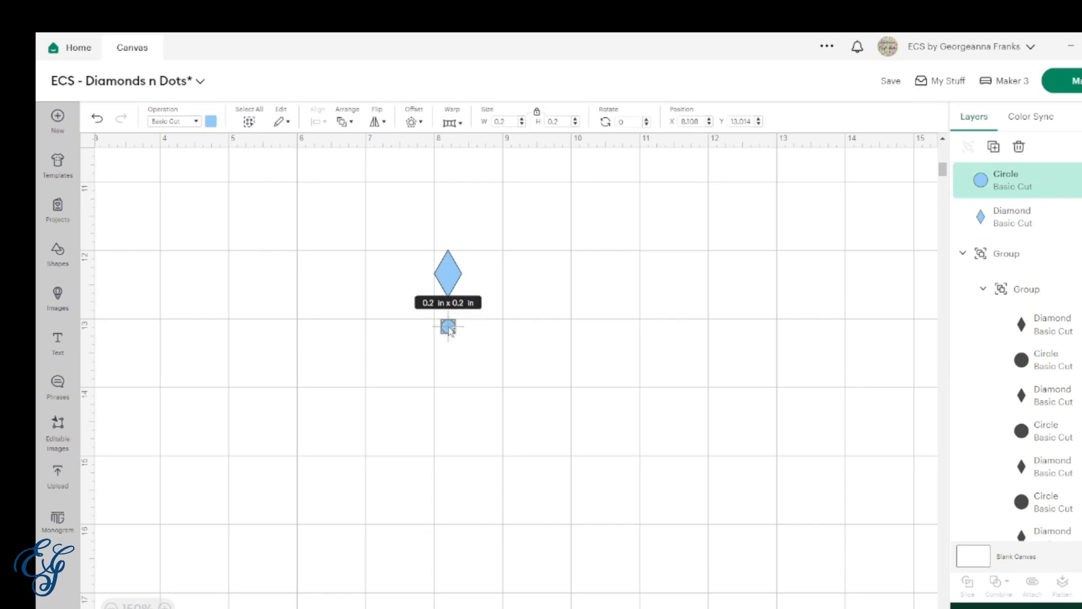
- Align the blue diamond and circle with Center Horizontally and group them
{"action": "left_click", "coordinate": [451, 274], "text": "shift"}
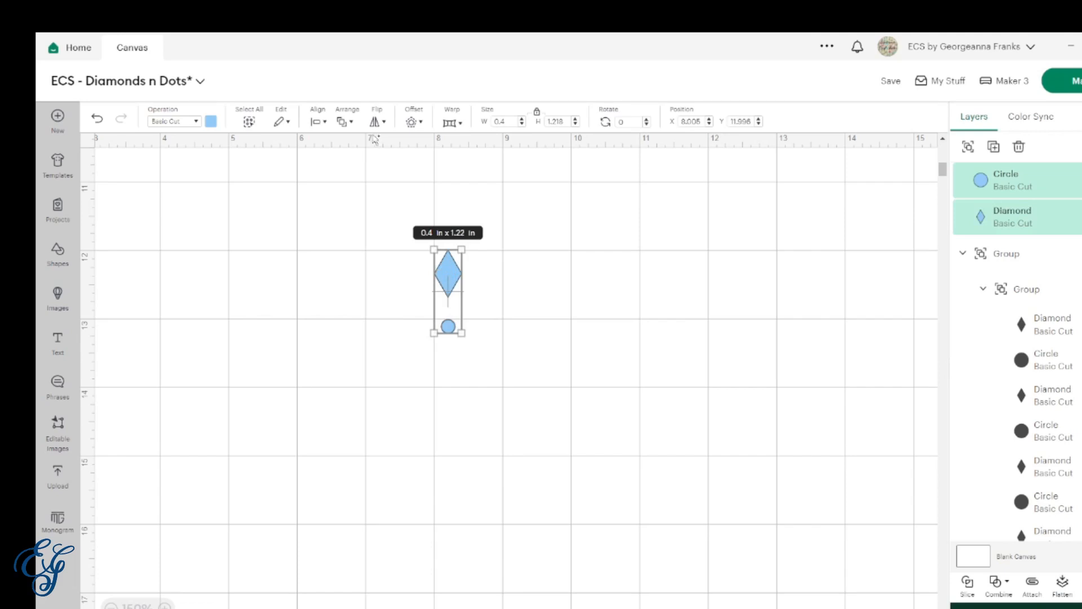
{"action": "left_click", "coordinate": [317, 121]}
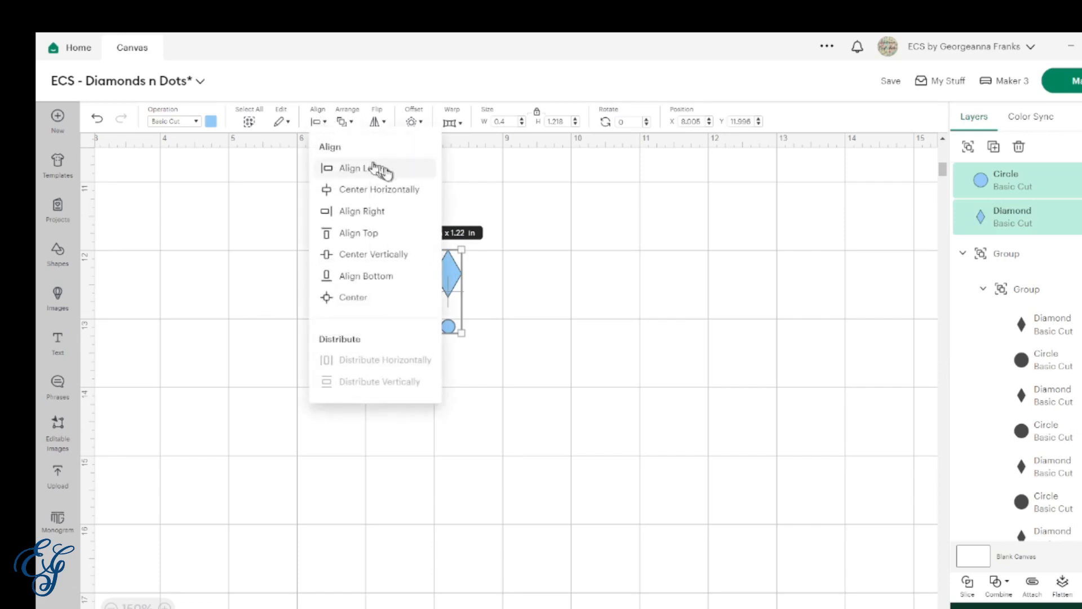
{"action": "left_click", "coordinate": [402, 190]}
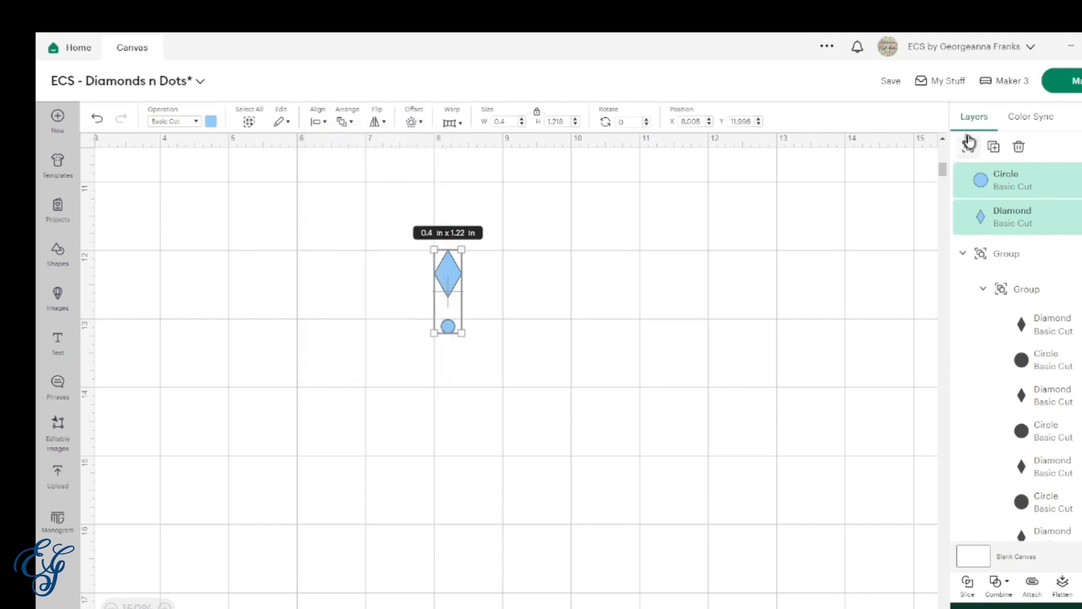
{"action": "left_click", "coordinate": [967, 148]}
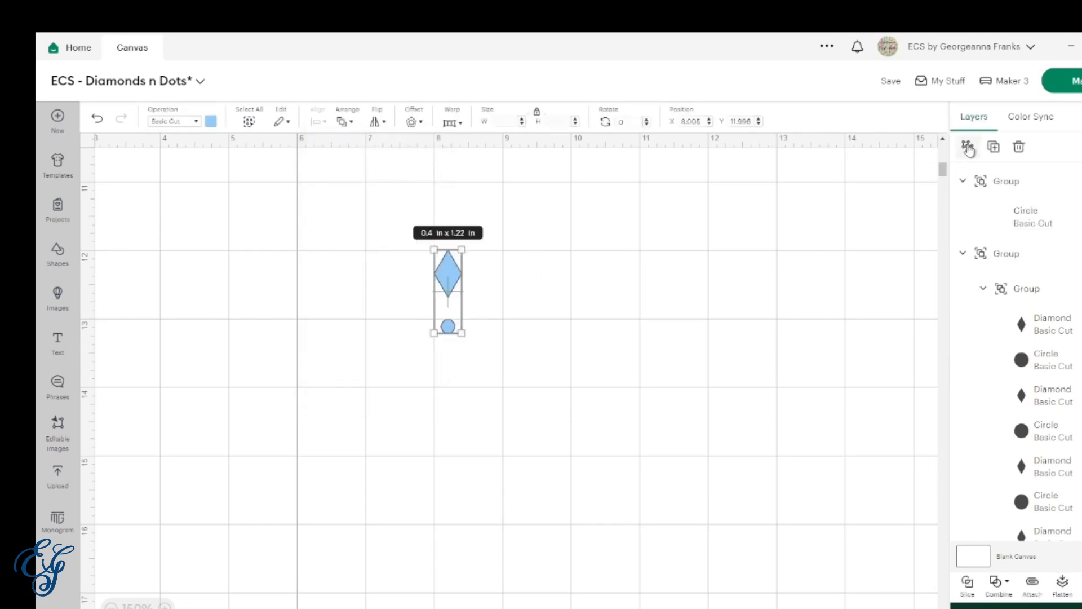
- Duplicate the blue diamond-and-circle group, place the copy below the original at about X 8.03, Y 13.31, and select the original group
{"action": "left_click", "coordinate": [994, 148]}
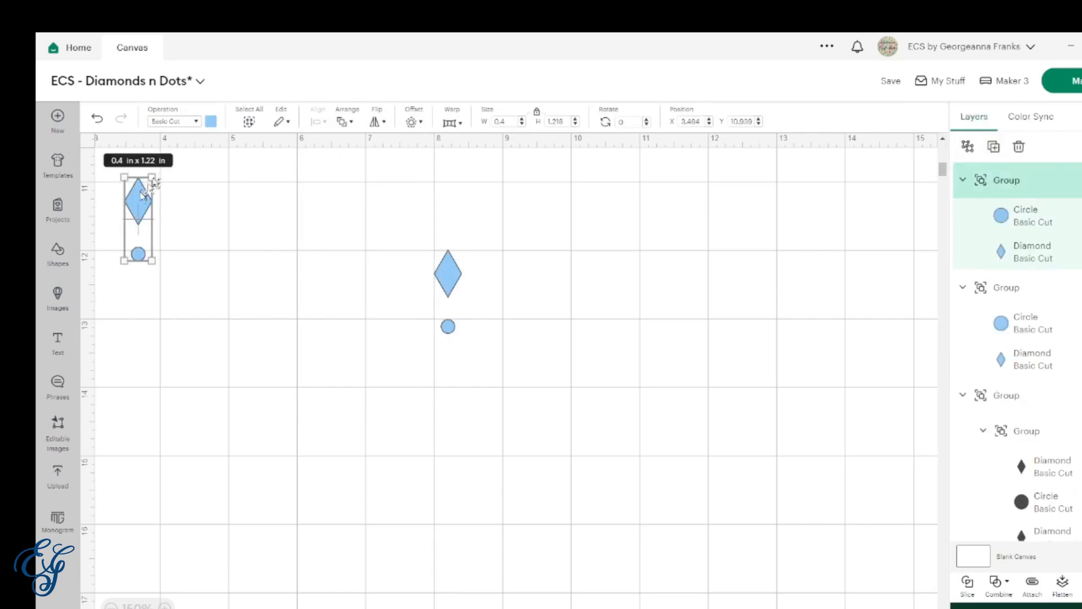
{"action": "left_click_drag", "start_coordinate": [142, 205], "coordinate": [453, 367]}
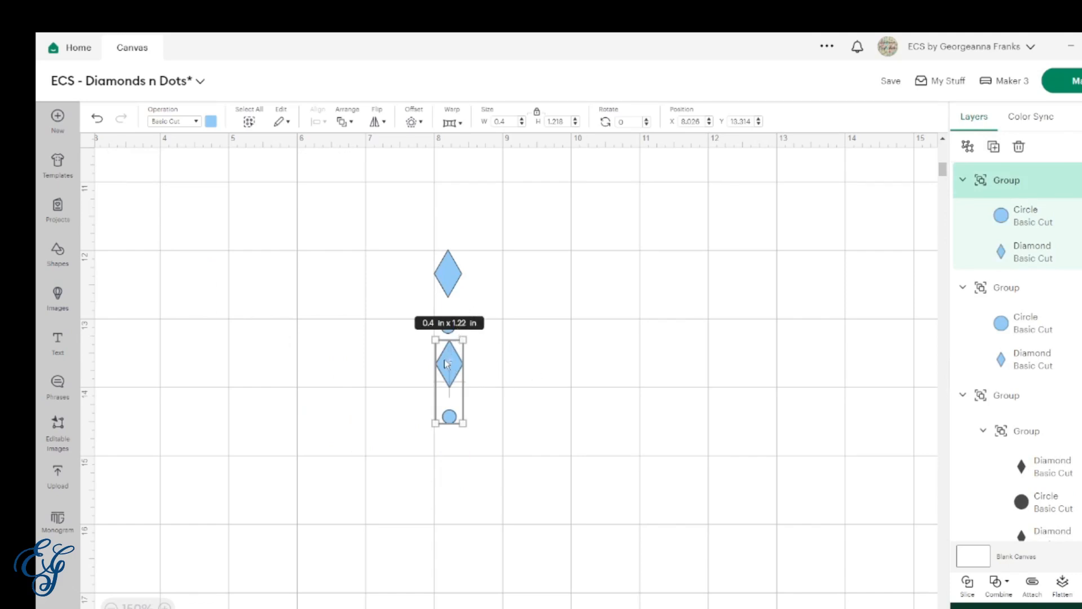
{"action": "left_click", "coordinate": [444, 283]}
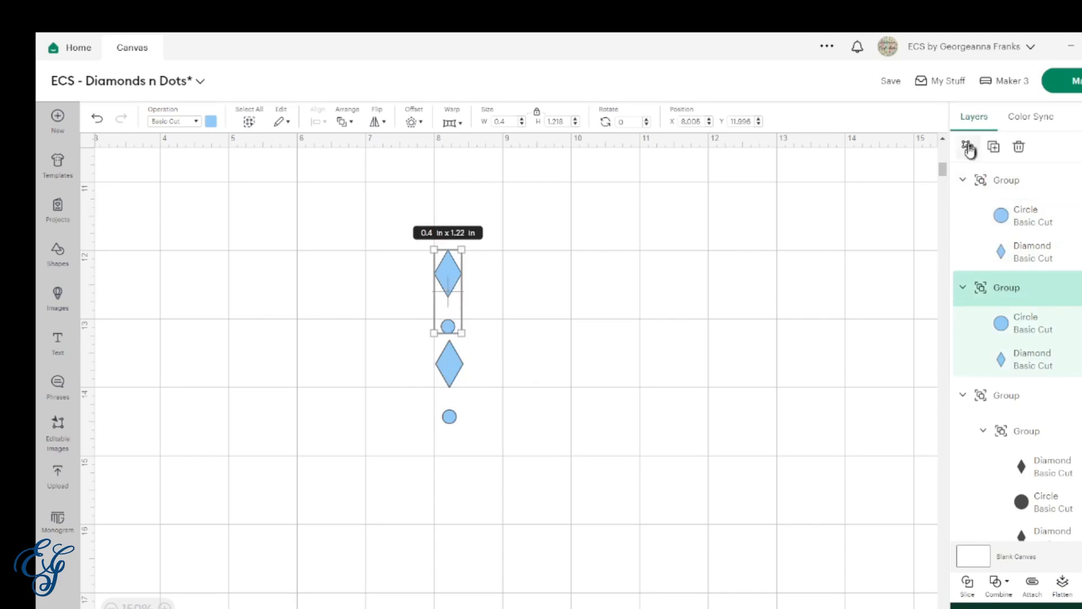
- Ungroup the original diamond-and-circle group and nudge its circle up until it is centred on the 13-inch grid line
{"action": "left_click", "coordinate": [968, 146]}
{"action": "left_click", "coordinate": [541, 321]}
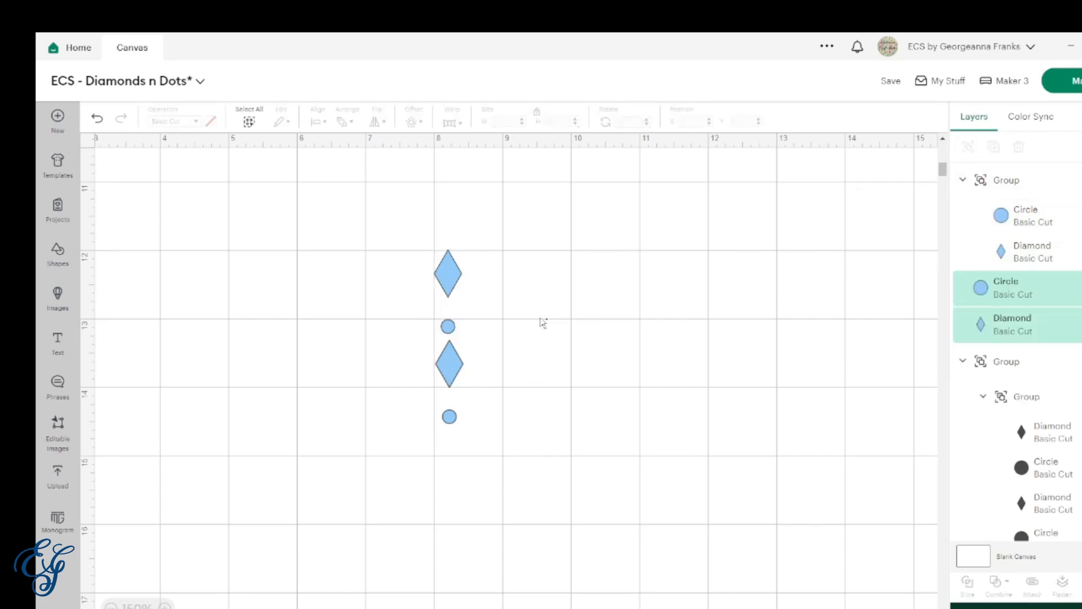
{"action": "left_click", "coordinate": [452, 326]}
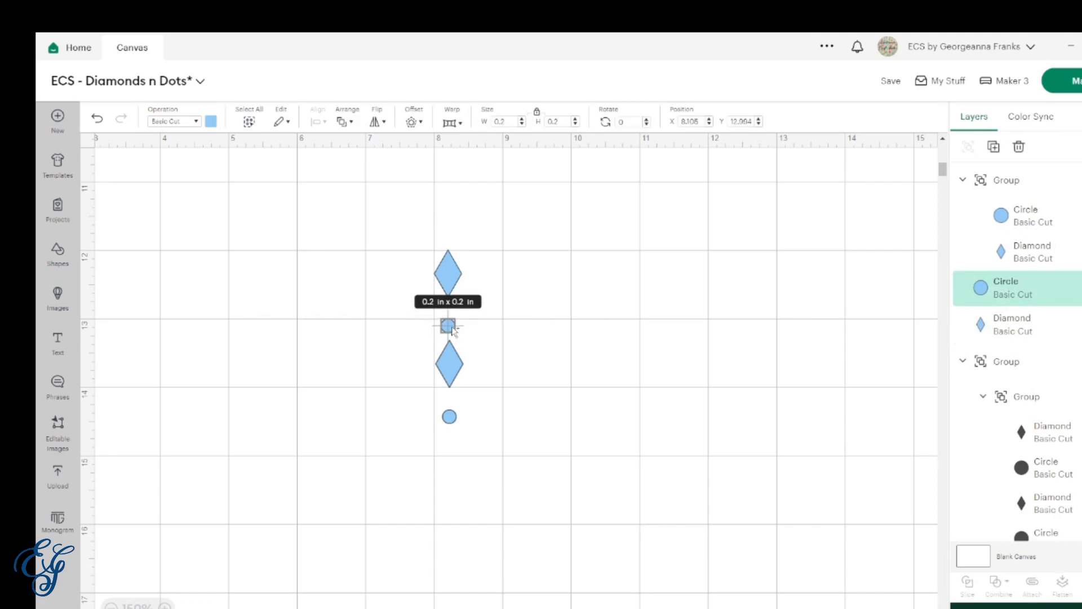
{"action": "key", "text": "Up"}
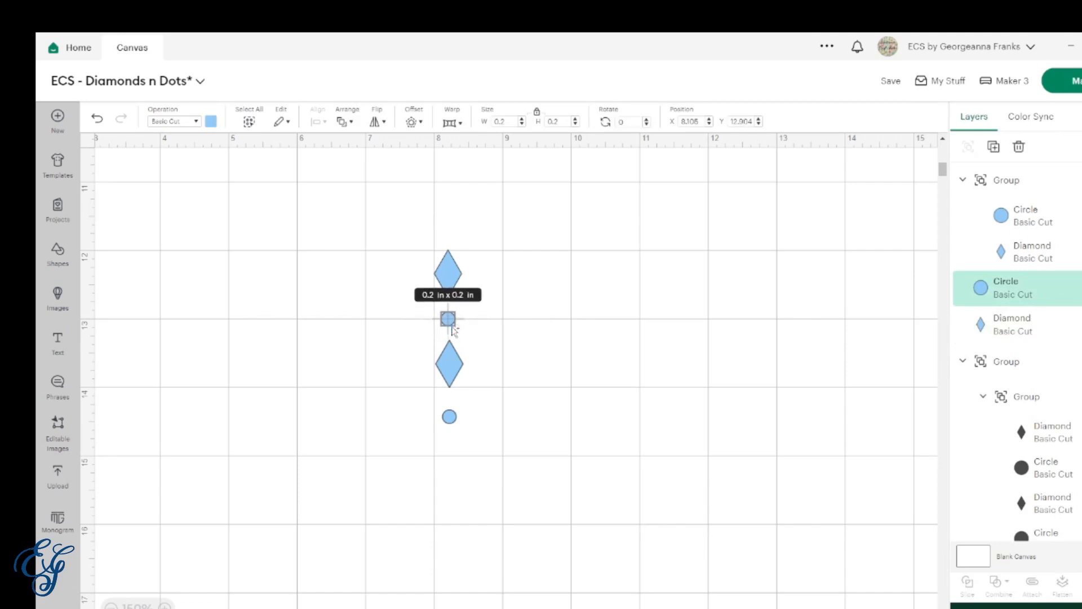
{"action": "left_click", "coordinate": [568, 282]}
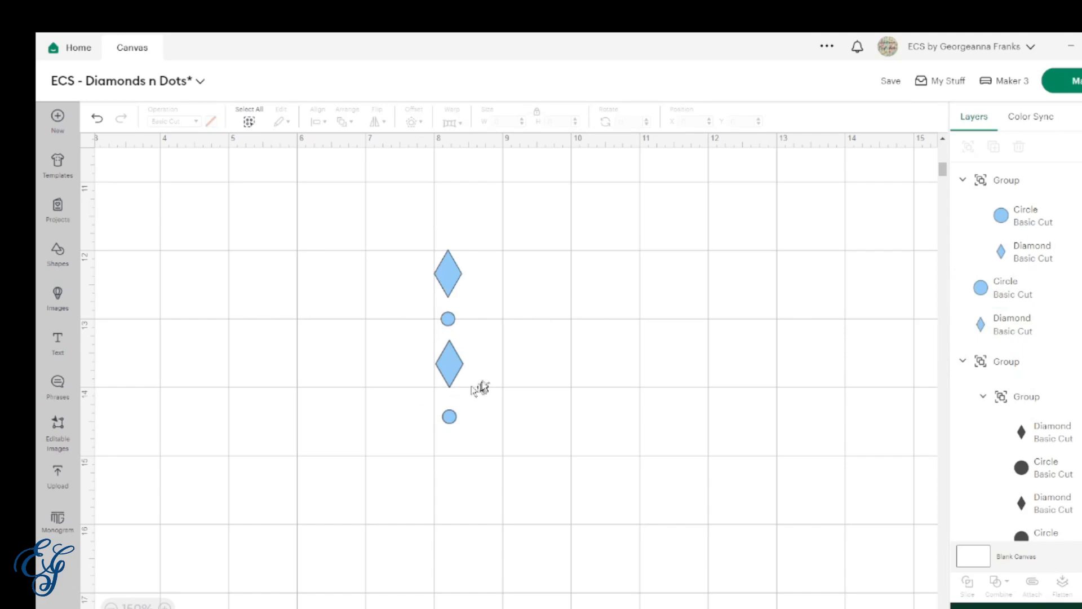
- Delete the lower diamond-and-circle copy and regroup the remaining blue diamond and circle
{"action": "left_click", "coordinate": [458, 363]}
{"action": "key", "text": "Delete"}
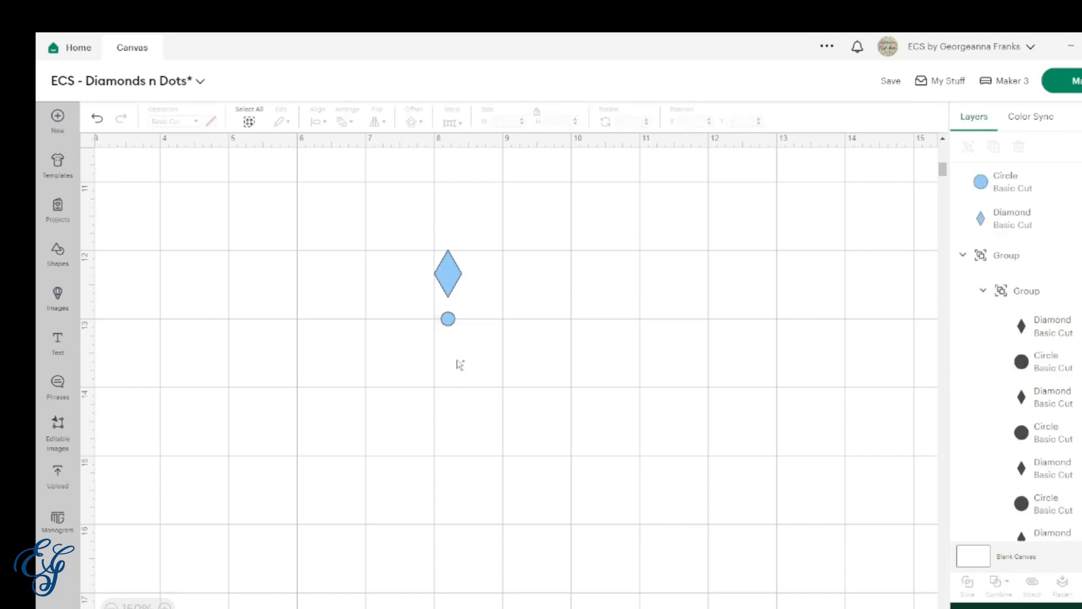
{"action": "left_click_drag", "start_coordinate": [462, 348], "coordinate": [431, 256]}
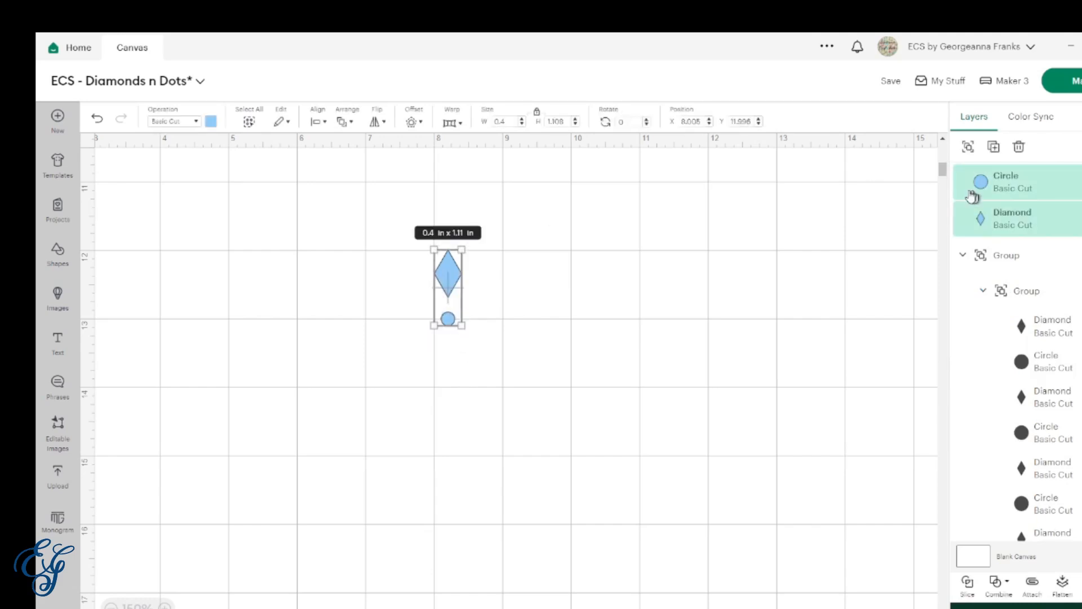
{"action": "left_click", "coordinate": [968, 146]}
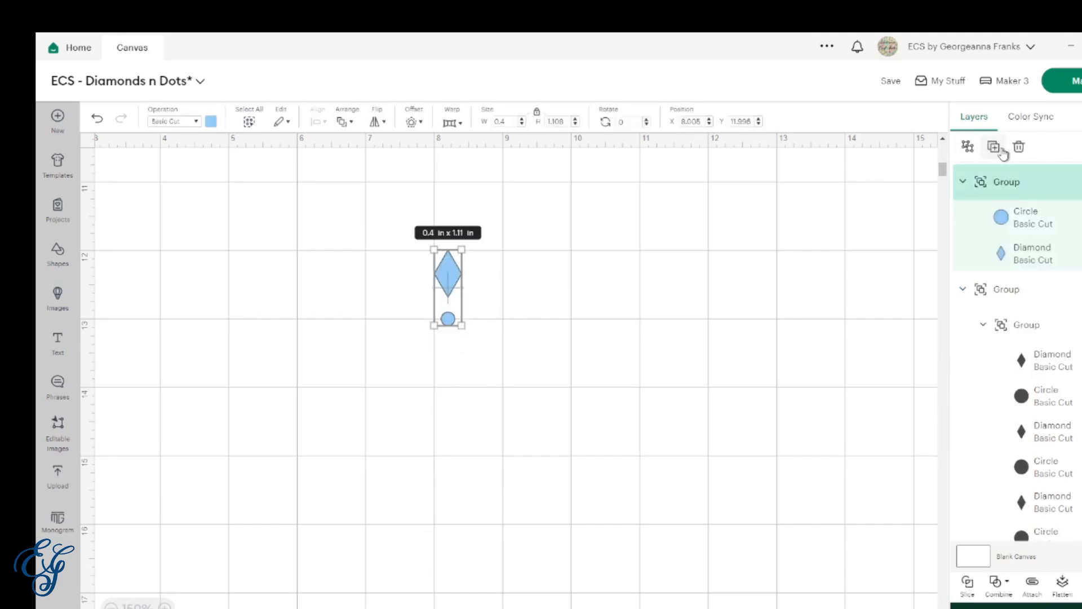
- Duplicate the regrouped diamond-and-circle pair and place the copy directly below the original at about X 8.03, Y 13.3
{"action": "left_click", "coordinate": [994, 148]}
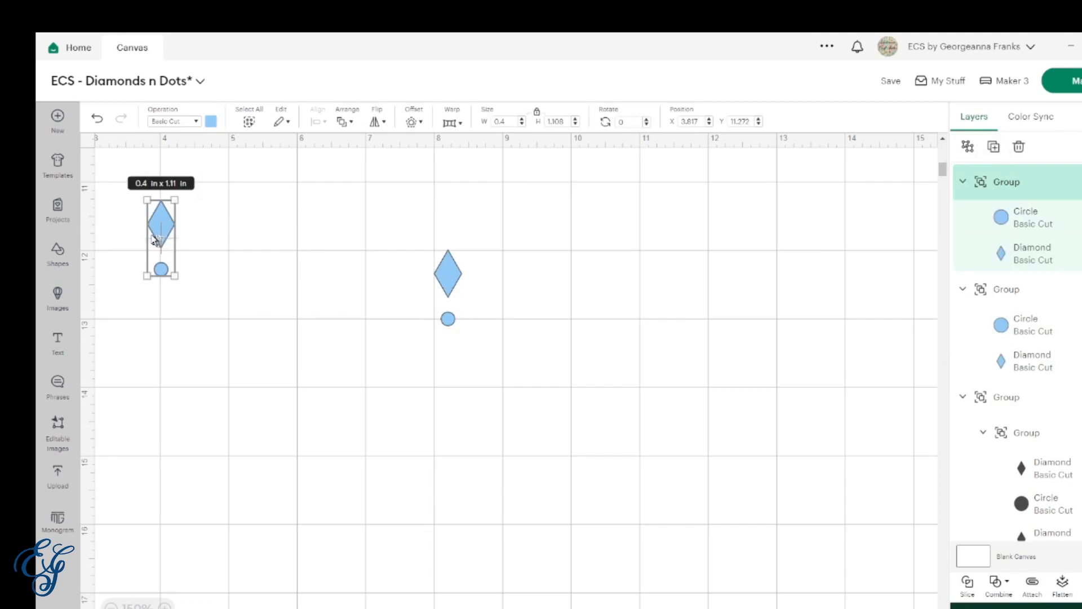
{"action": "left_click_drag", "start_coordinate": [162, 234], "coordinate": [449, 373]}
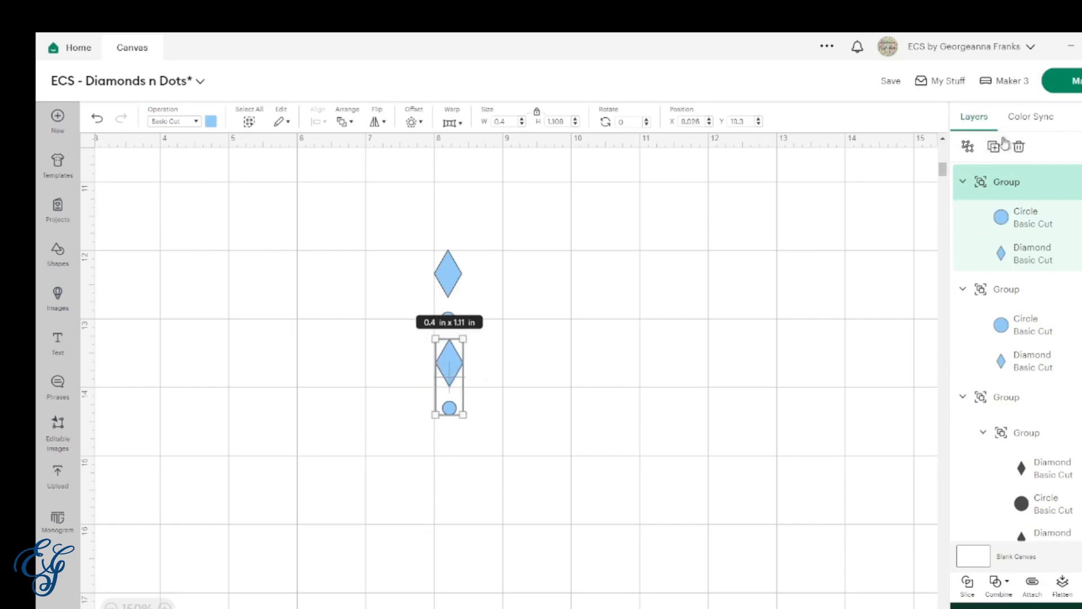
{"action": "left_click", "coordinate": [703, 404]}
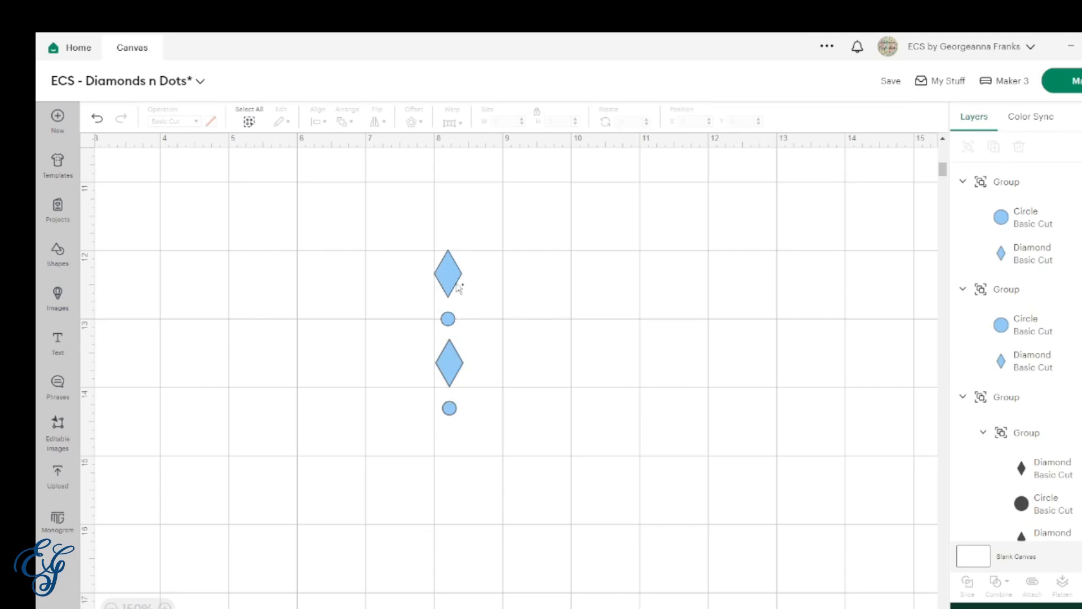
- Make five more duplicates of the lower diamond-and-circle group
{"action": "left_click", "coordinate": [451, 363]}
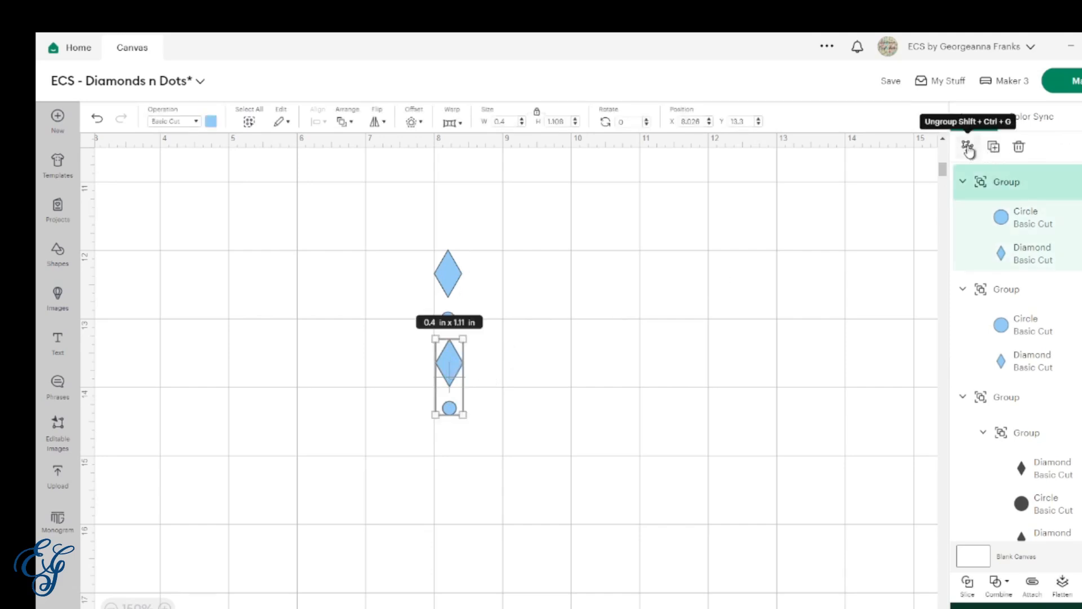
{"action": "left_click", "coordinate": [994, 147]}
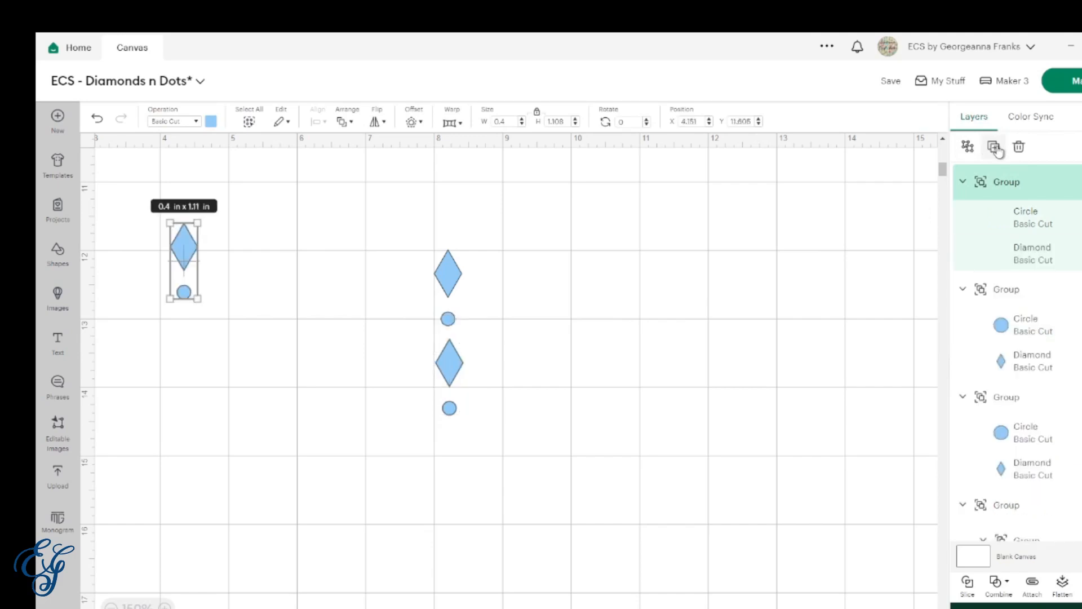
{"action": "left_click", "coordinate": [994, 147]}
{"action": "left_click", "coordinate": [994, 147]}
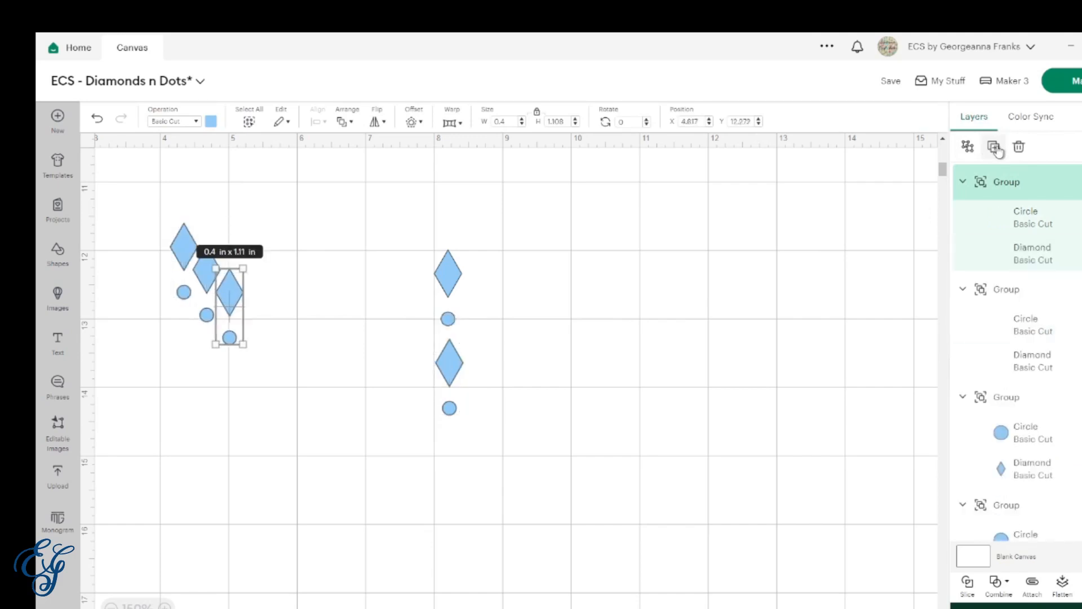
{"action": "left_click", "coordinate": [994, 147]}
{"action": "left_click", "coordinate": [994, 147]}
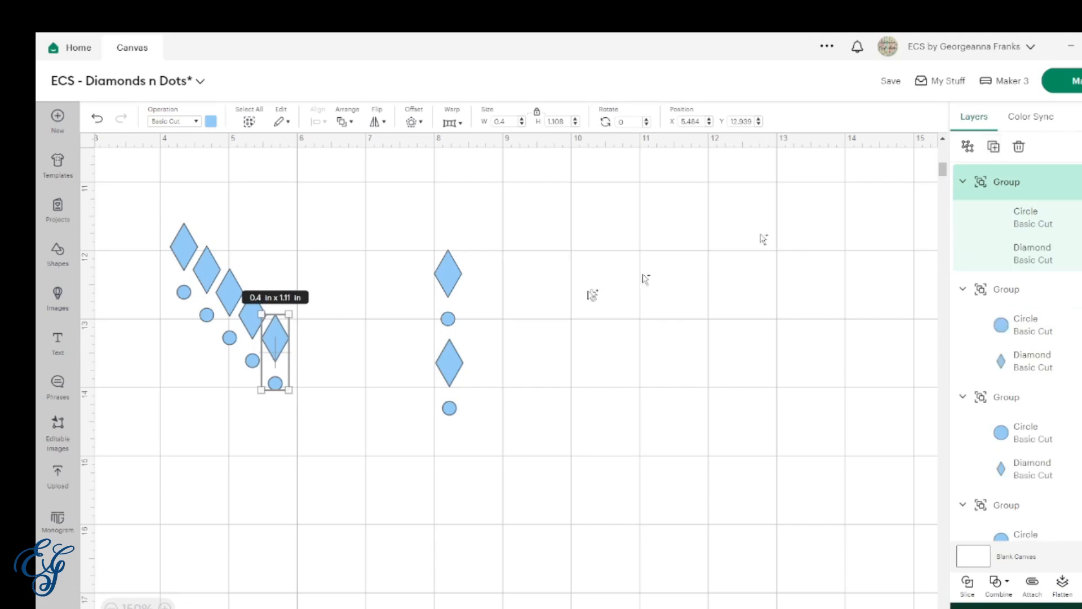
- Stack three of the duplicates down the column, the first two at about Y 14.65 and Y 16.01 and the third just beneath
{"action": "left_click_drag", "start_coordinate": [280, 351], "coordinate": [452, 465]}
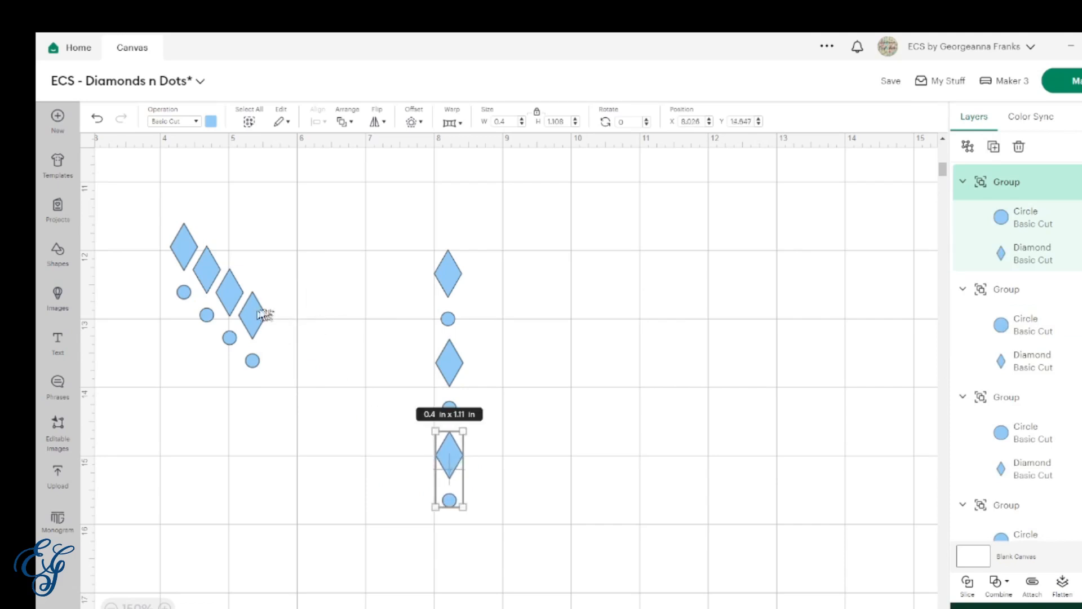
{"action": "left_click_drag", "start_coordinate": [261, 314], "coordinate": [456, 549]}
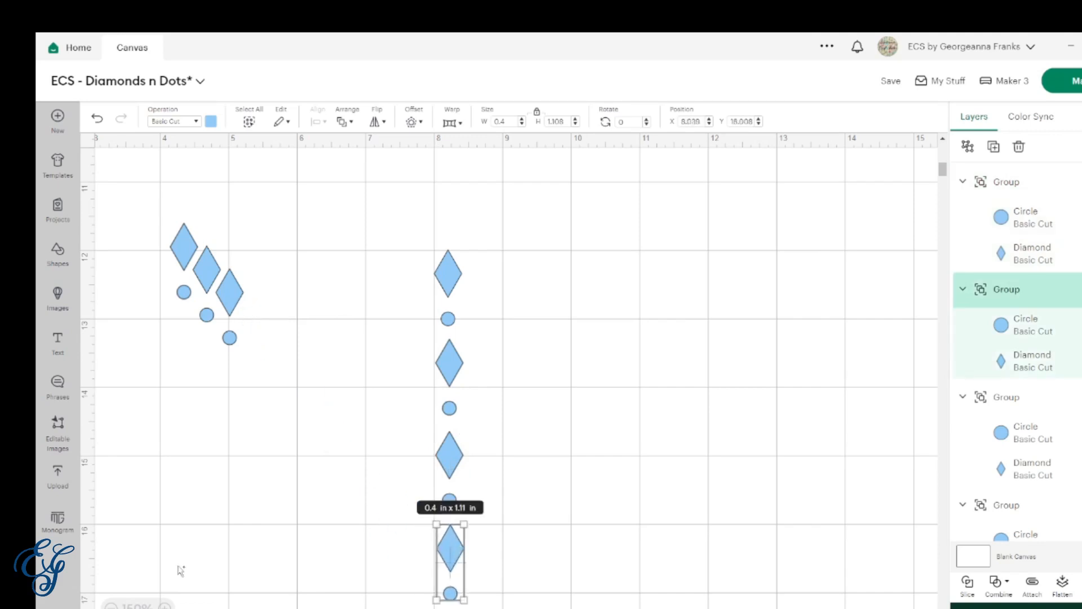
{"action": "left_click", "coordinate": [111, 605]}
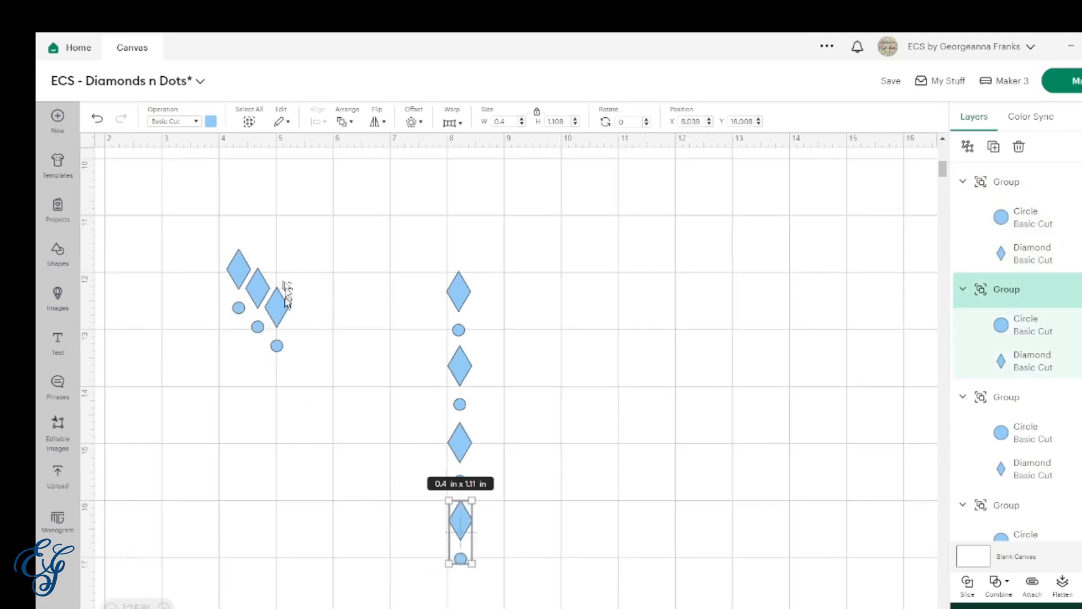
{"action": "left_click_drag", "start_coordinate": [278, 297], "coordinate": [458, 589]}
- Place one remaining duplicate above the column at about X 7.94, Y 10.8, and the last one beneath the column's lowest circle
{"action": "left_click_drag", "start_coordinate": [265, 293], "coordinate": [461, 230]}
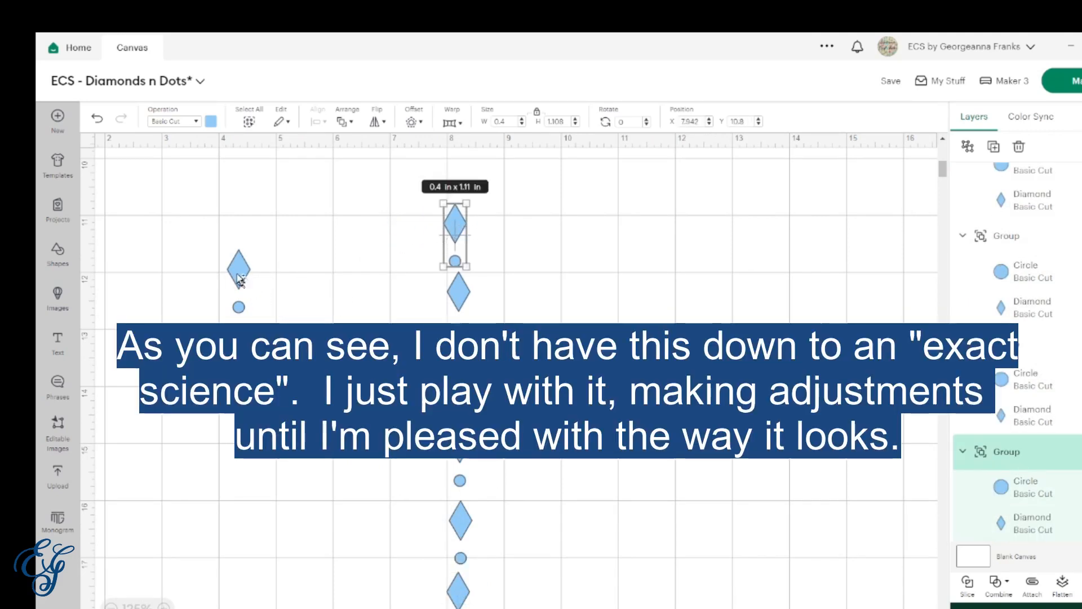
{"action": "left_click_drag", "start_coordinate": [239, 271], "coordinate": [311, 227]}
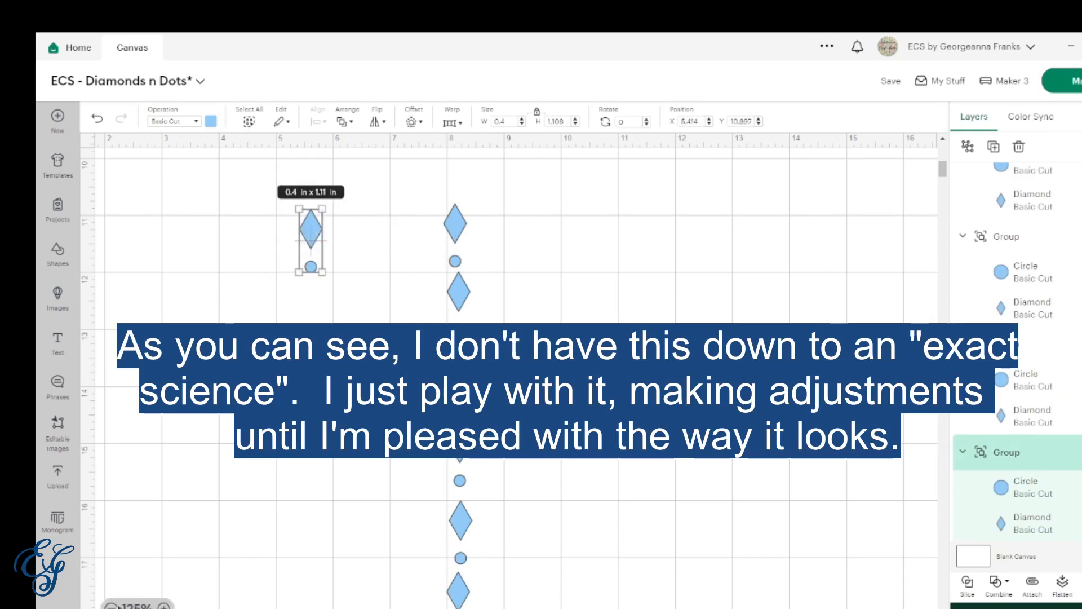
{"action": "left_click", "coordinate": [111, 606]}
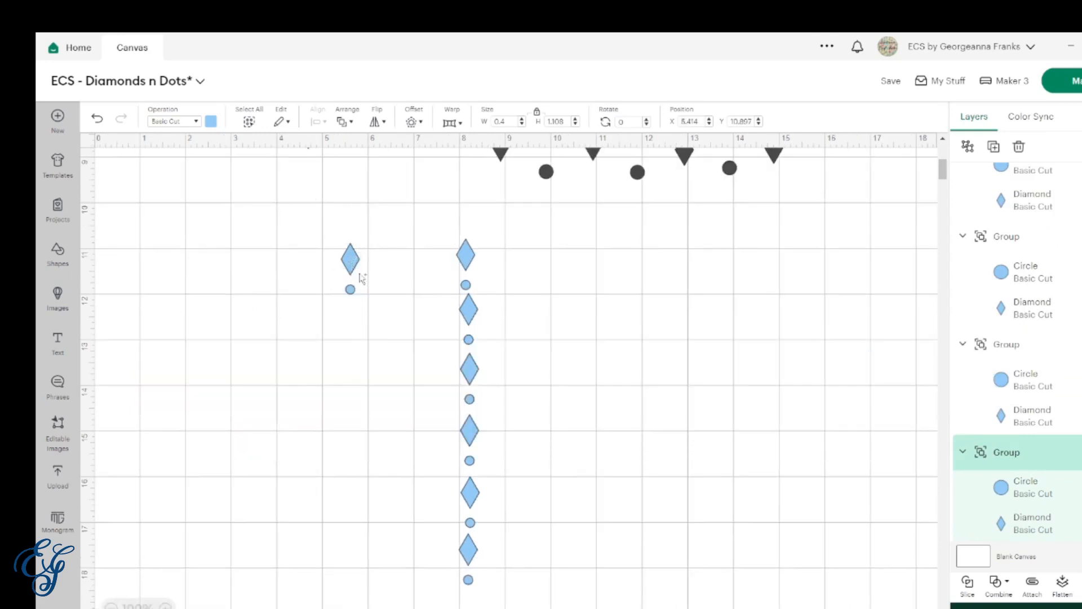
{"action": "left_click_drag", "start_coordinate": [352, 260], "coordinate": [470, 605]}
{"action": "scroll", "coordinate": [545, 567], "scroll_direction": "down", "scroll_amount": 2}
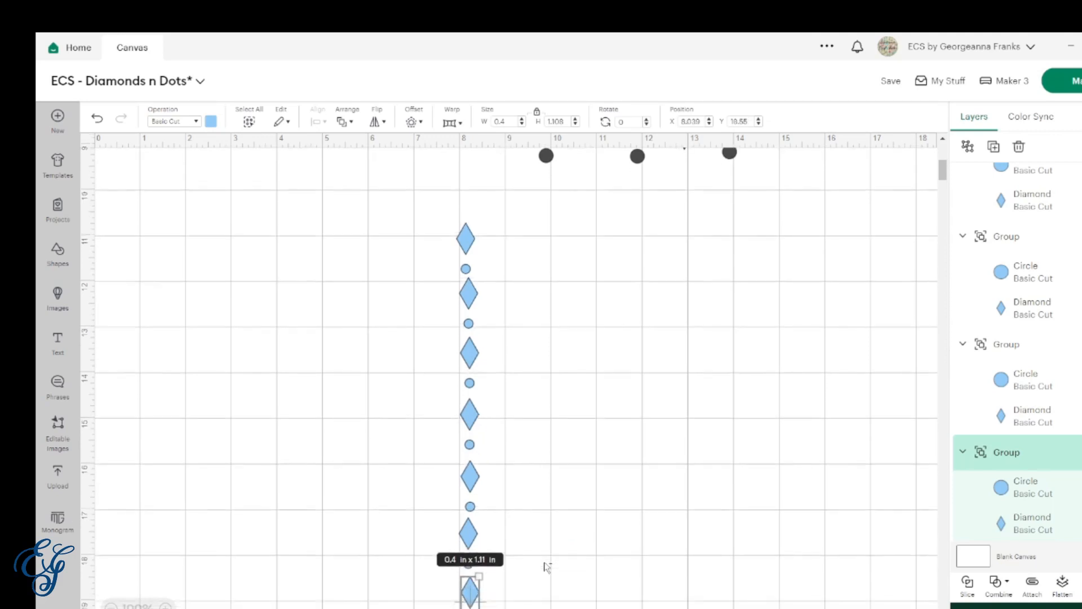
{"action": "left_click", "coordinate": [535, 600]}
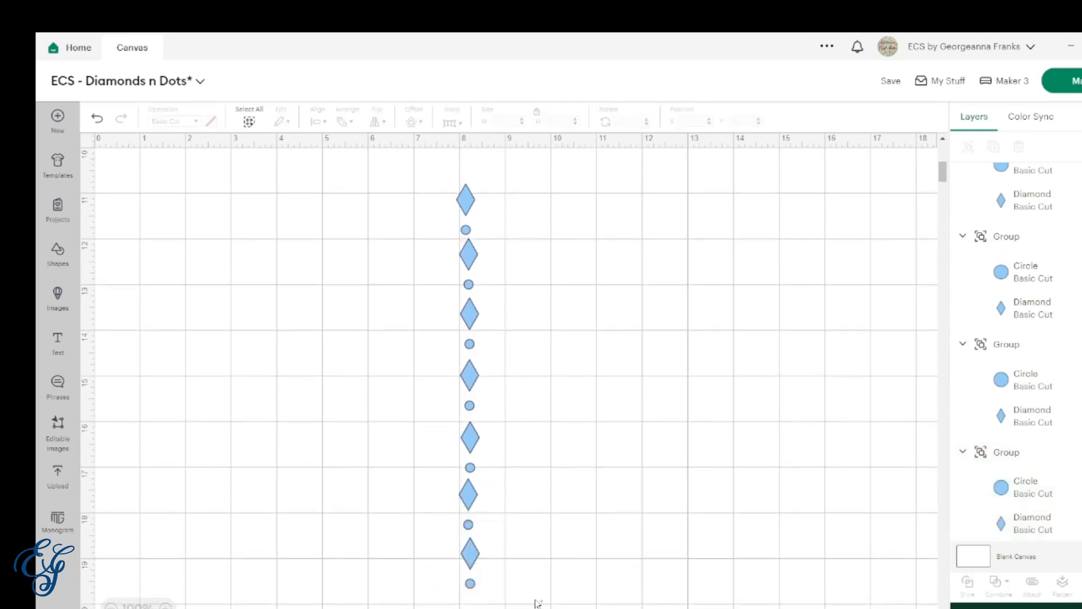
- Select all seven diamond-and-circle groups, align them with Align Left and space them evenly with Distribute Vertically
{"action": "left_click_drag", "start_coordinate": [532, 600], "coordinate": [412, 171]}
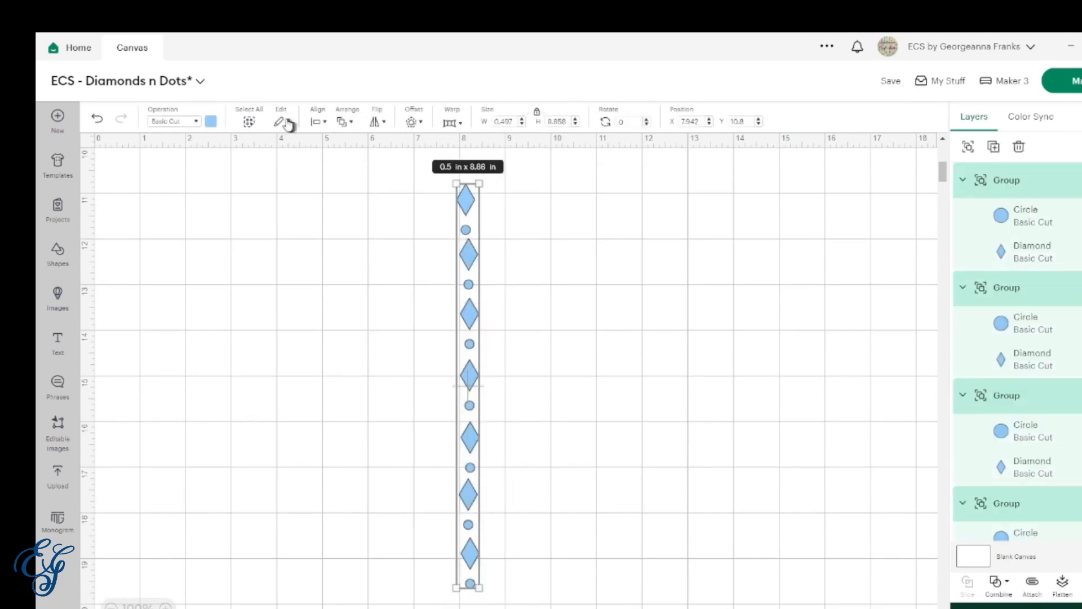
{"action": "left_click", "coordinate": [319, 122]}
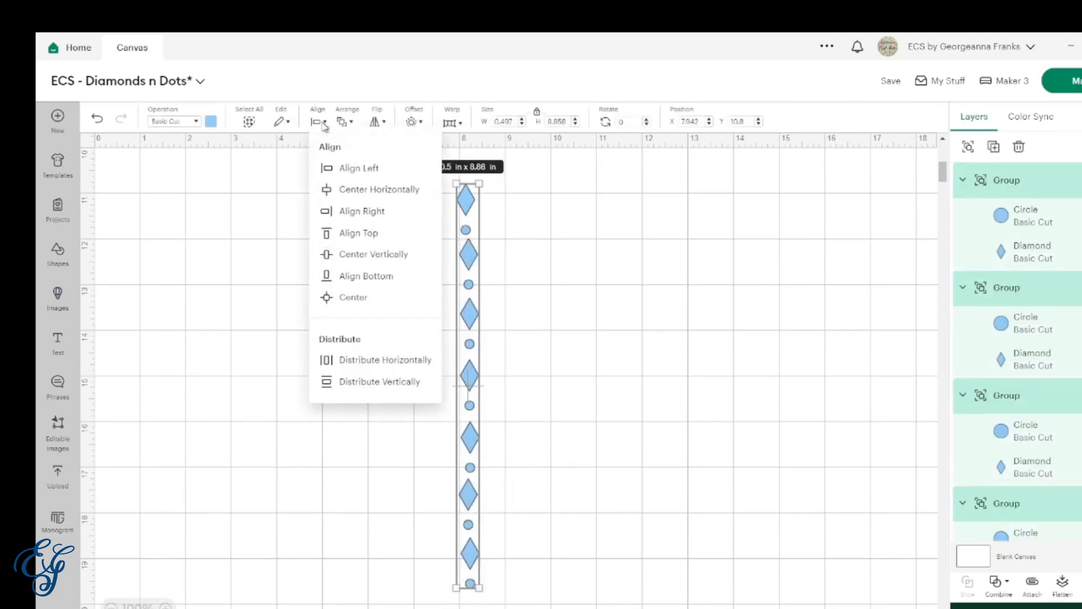
{"action": "left_click", "coordinate": [353, 168]}
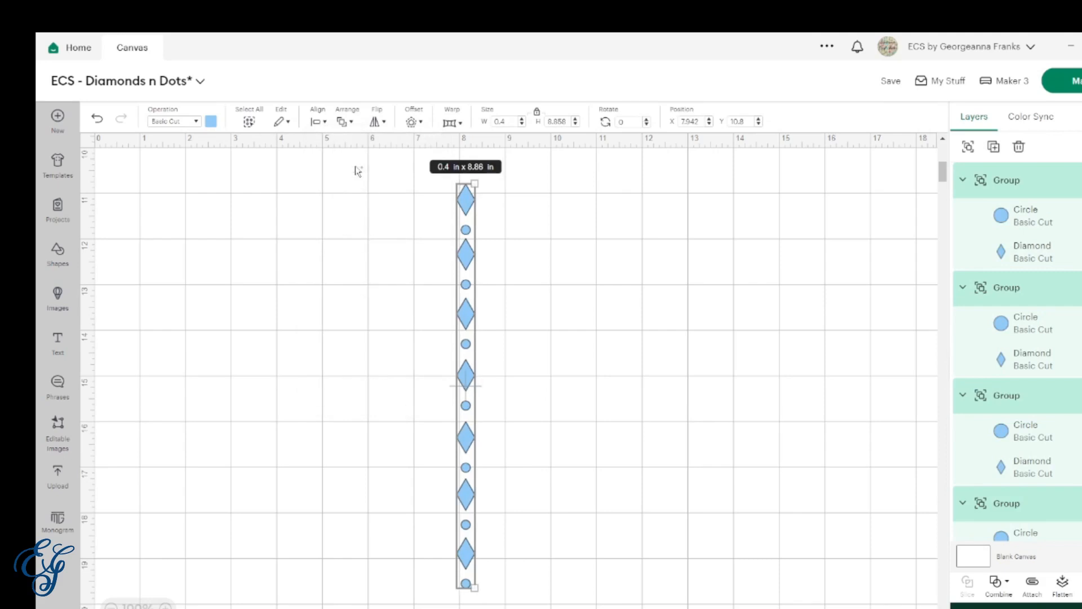
{"action": "left_click", "coordinate": [317, 120]}
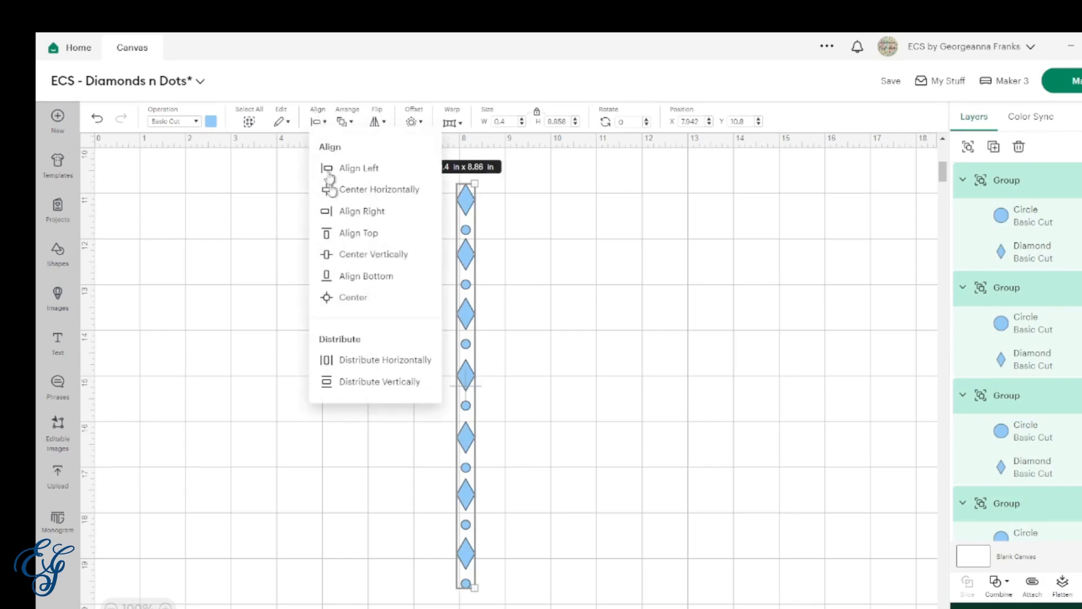
{"action": "left_click", "coordinate": [379, 382]}
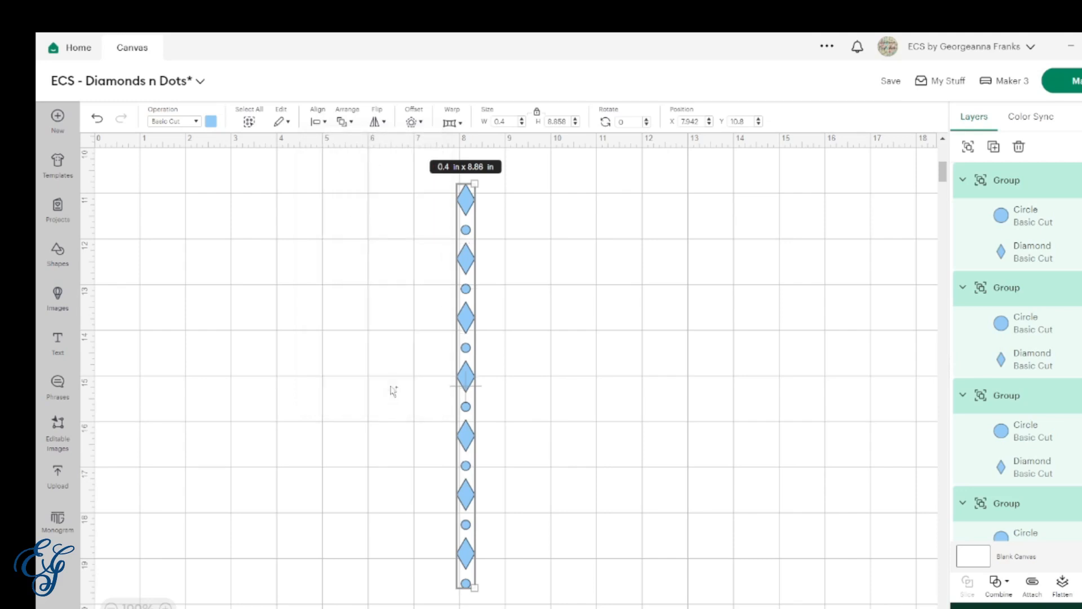
{"action": "left_click", "coordinate": [393, 390]}
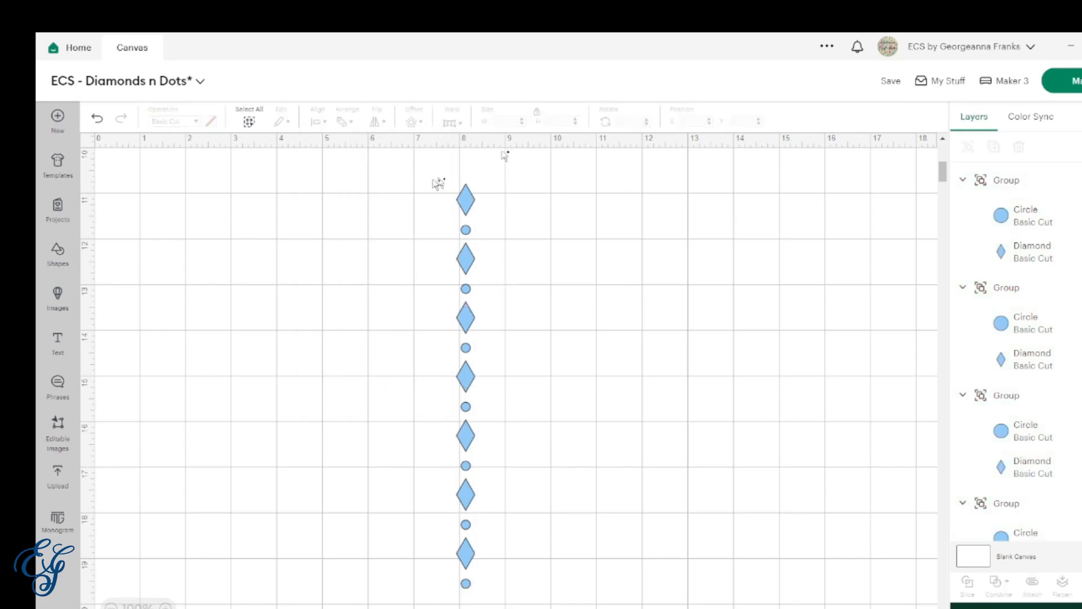
- Group the seven diamond-and-circle pairs into a single column and duplicate that column five times
{"action": "left_click_drag", "start_coordinate": [431, 180], "coordinate": [516, 607]}
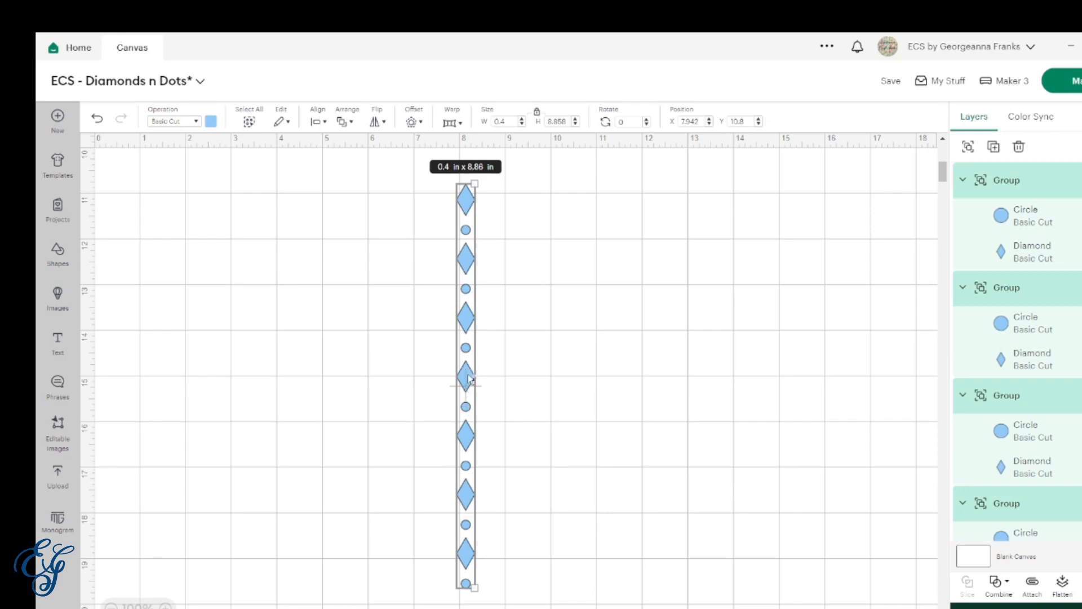
{"action": "left_click", "coordinate": [968, 148]}
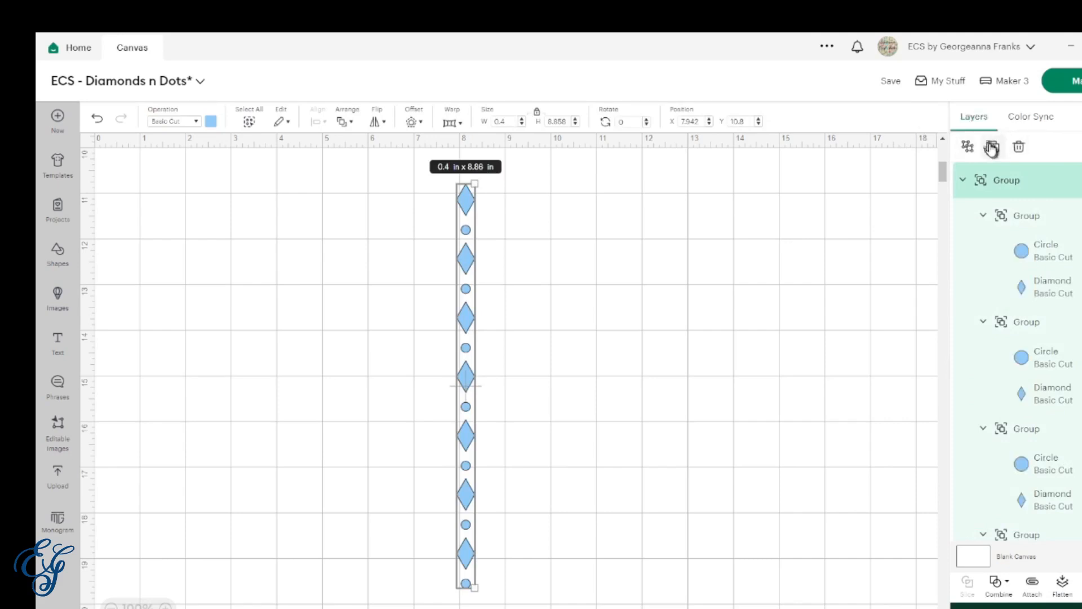
{"action": "left_click", "coordinate": [993, 148]}
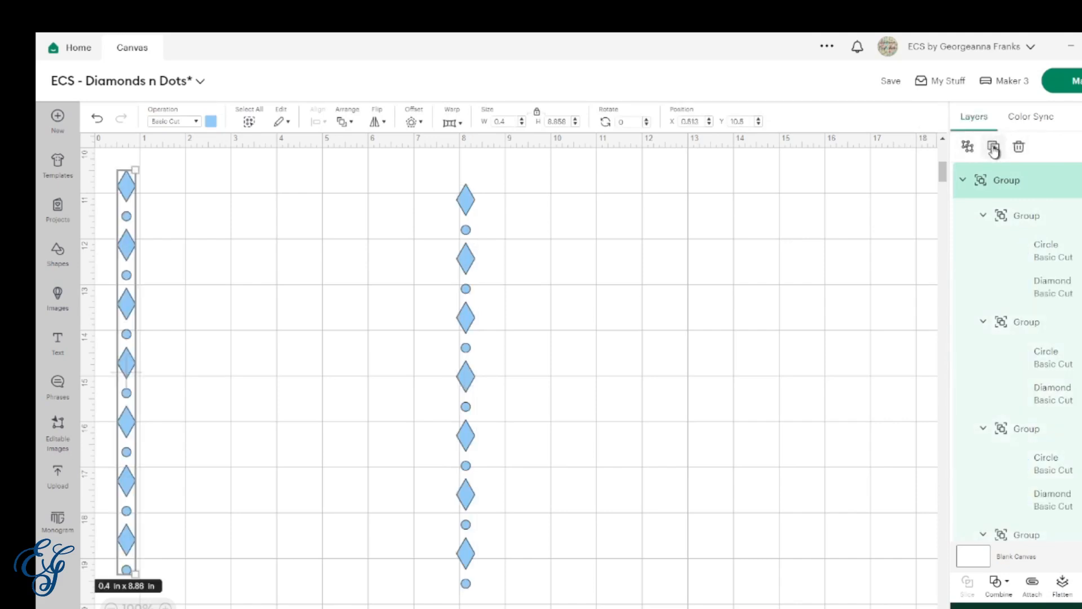
{"action": "left_click", "coordinate": [992, 148]}
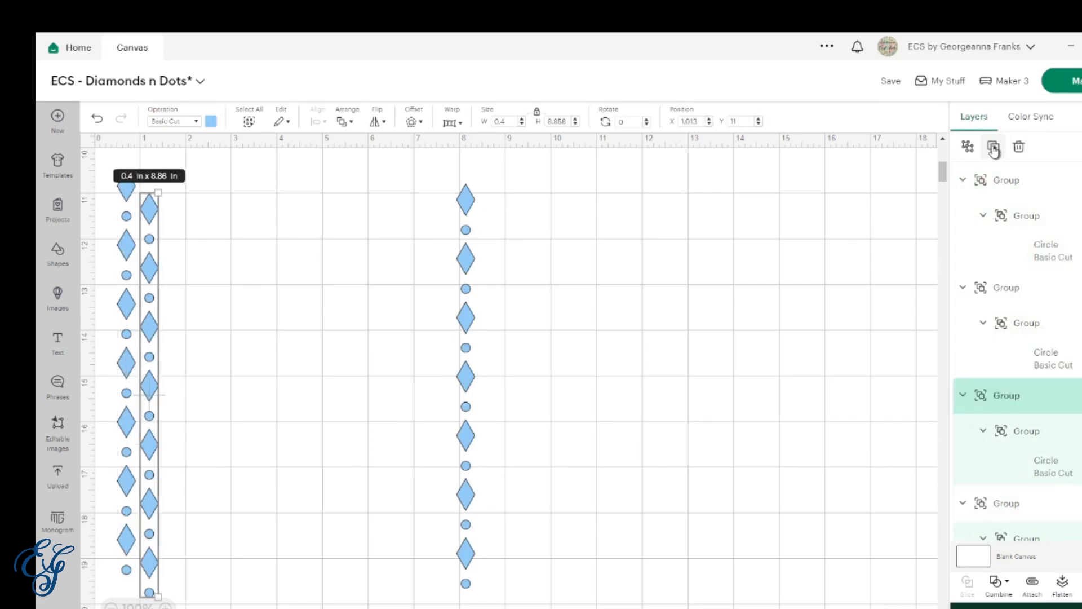
{"action": "left_click", "coordinate": [993, 149]}
{"action": "left_click", "coordinate": [993, 148]}
{"action": "left_click", "coordinate": [993, 148]}
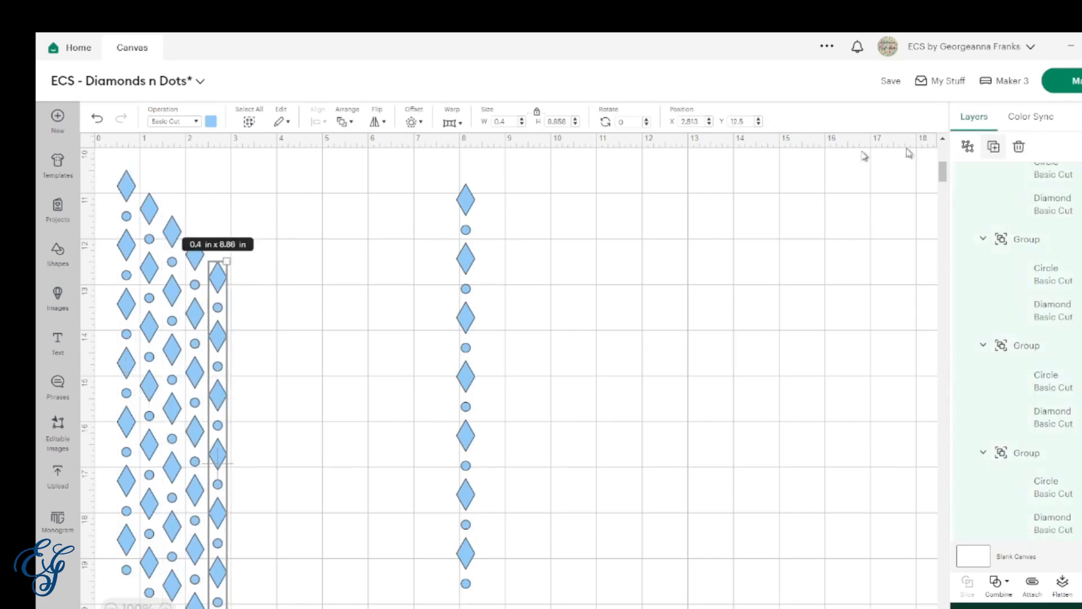
- Place the first column copy close to the right of the original, staggered downward, at about X 8.46, Y 11.44
{"action": "left_click_drag", "start_coordinate": [125, 191], "coordinate": [336, 220]}
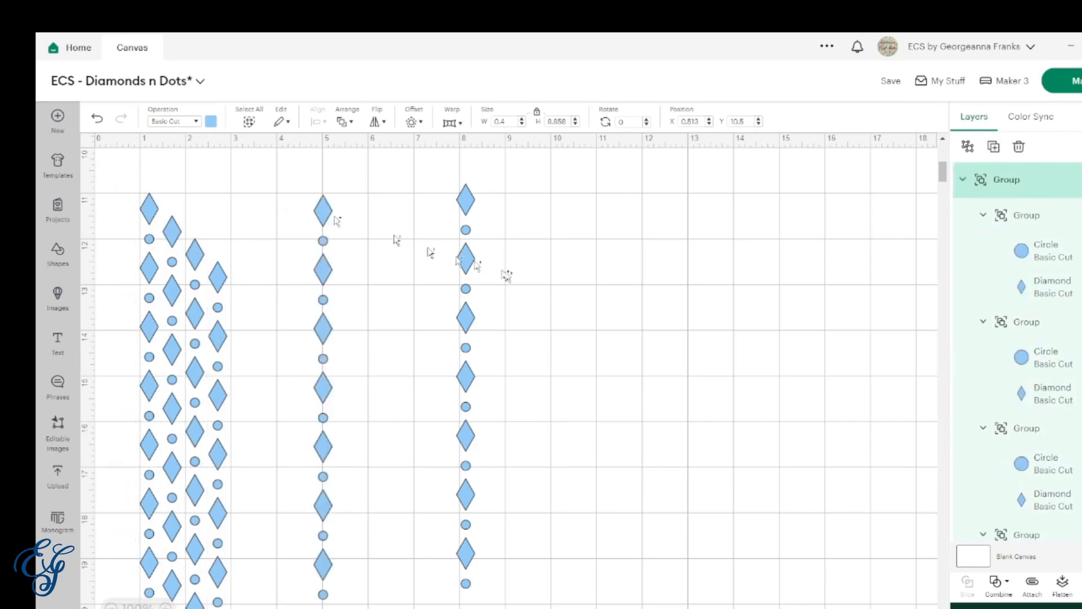
{"action": "left_click_drag", "start_coordinate": [506, 276], "coordinate": [490, 258]}
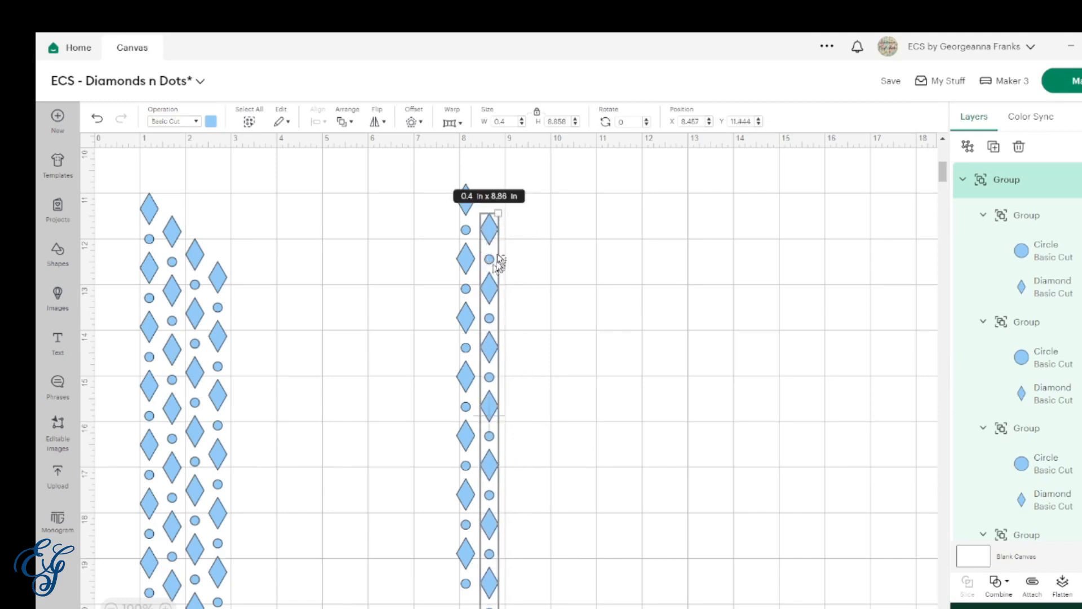
- Place the four remaining column copies side by side to the right, alternating their tops between about Y 10.81 and about Y 11.4
{"action": "scroll", "coordinate": [489, 405], "scroll_direction": "up", "scroll_amount": 3}
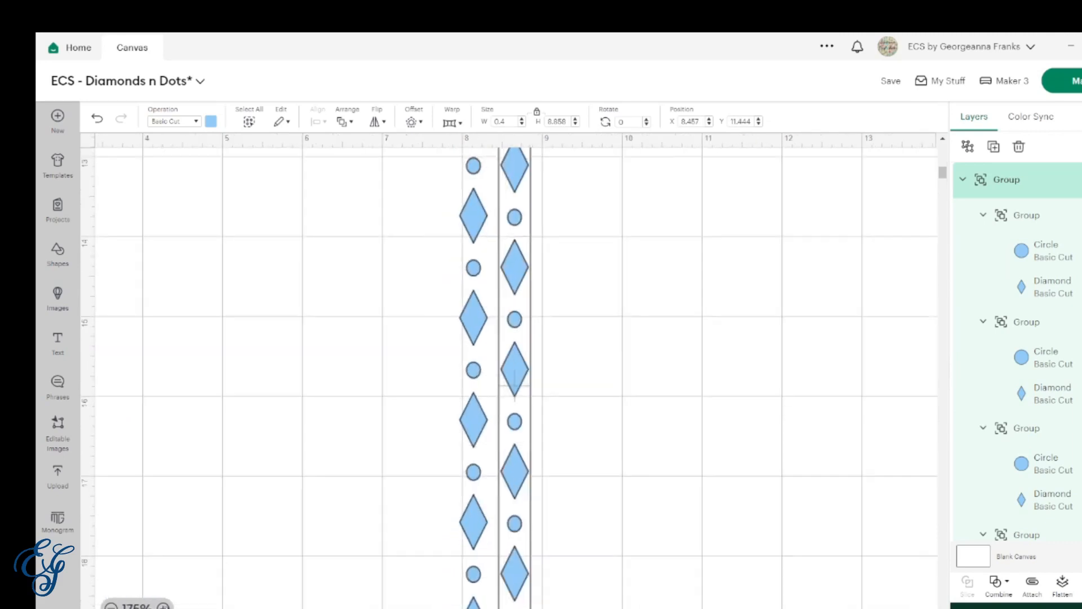
{"action": "scroll", "coordinate": [490, 394], "scroll_direction": "up", "scroll_amount": 1}
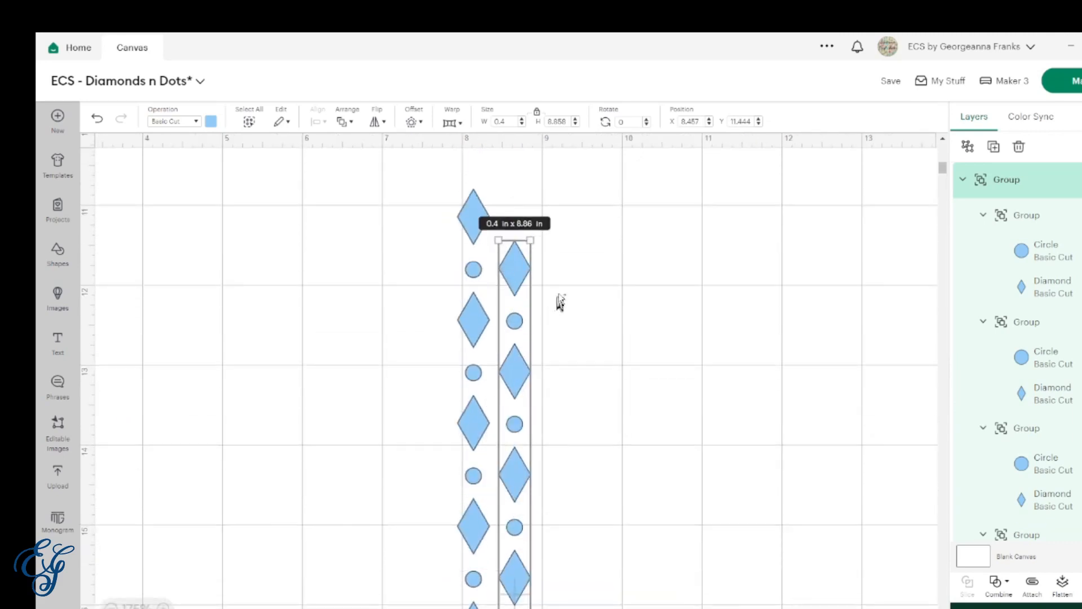
{"action": "left_click", "coordinate": [554, 324]}
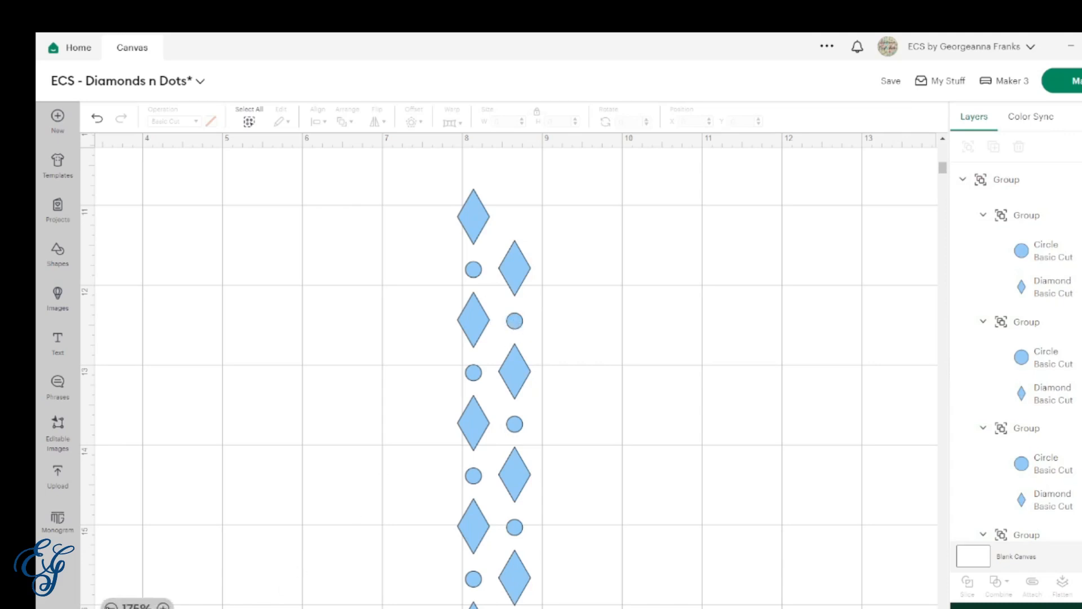
{"action": "left_click", "coordinate": [111, 607]}
{"action": "left_click", "coordinate": [111, 607]}
{"action": "left_click", "coordinate": [111, 607]}
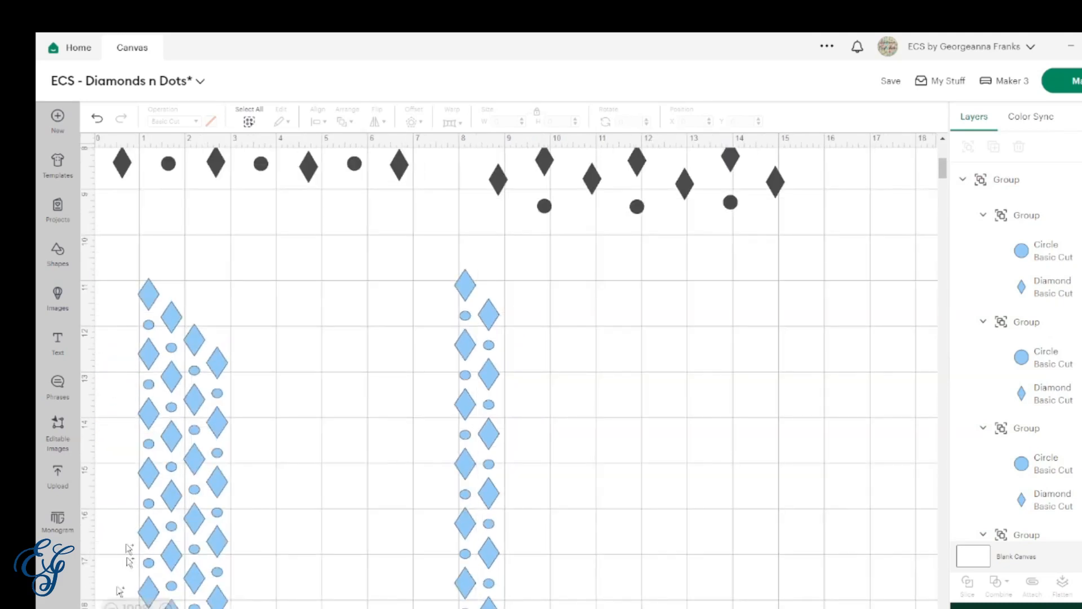
{"action": "left_click_drag", "start_coordinate": [150, 296], "coordinate": [514, 291]}
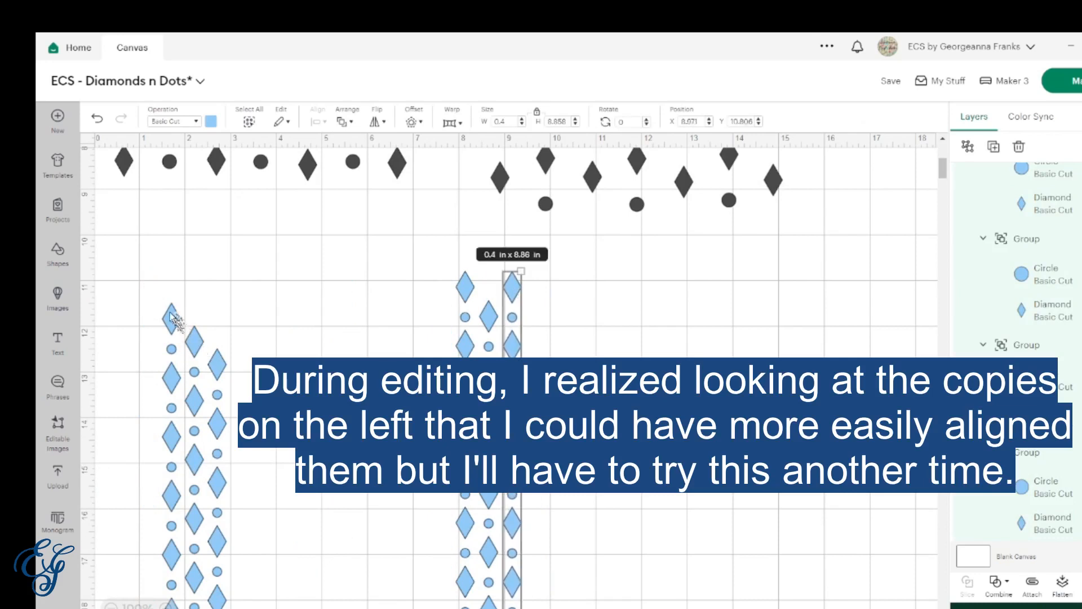
{"action": "left_click_drag", "start_coordinate": [174, 316], "coordinate": [537, 313]}
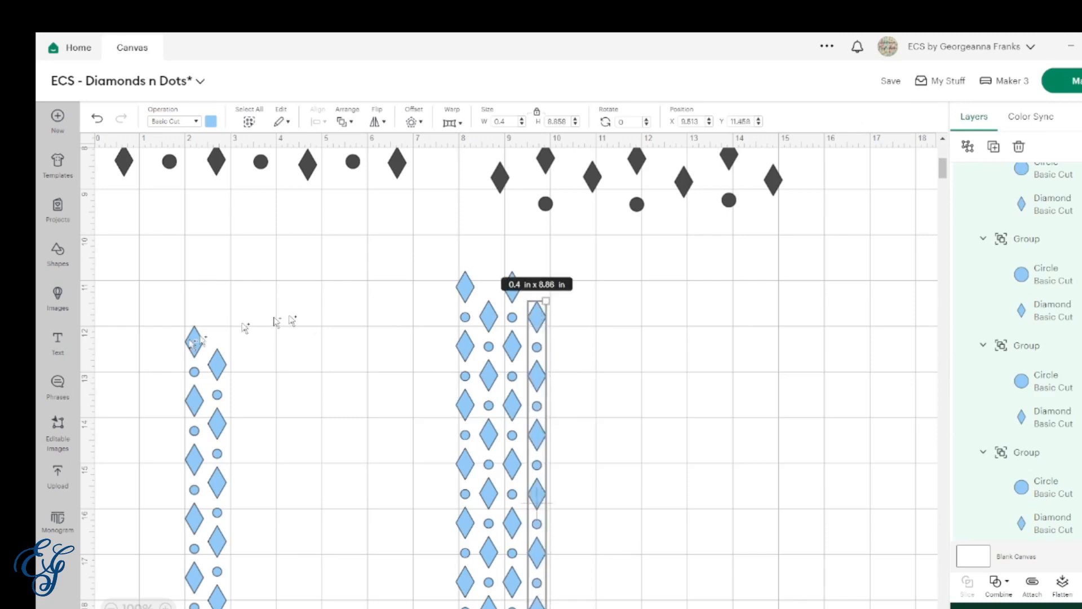
{"action": "left_click_drag", "start_coordinate": [197, 346], "coordinate": [565, 289]}
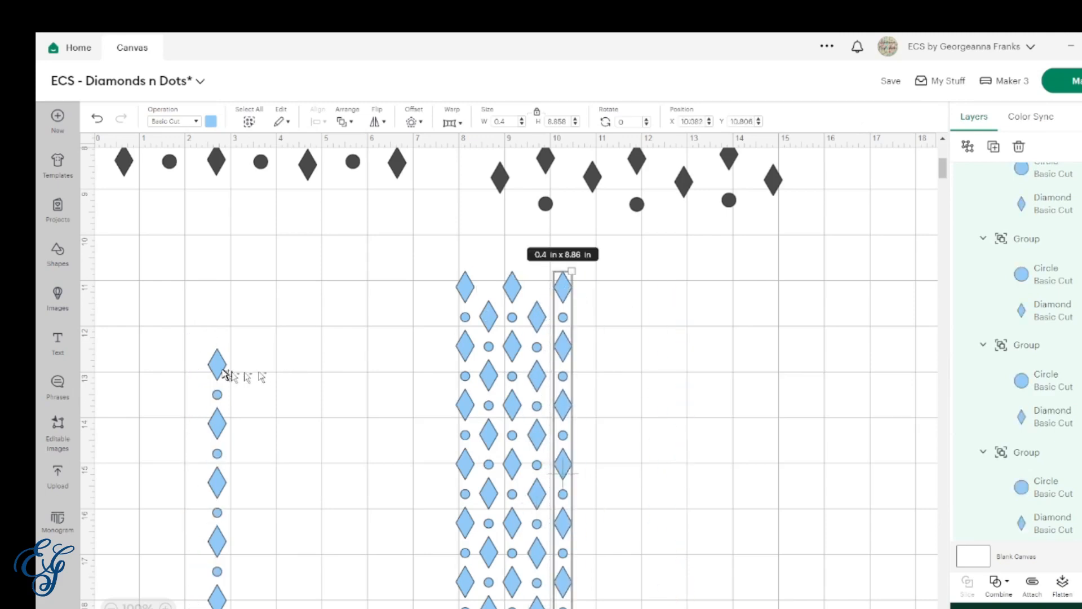
{"action": "left_click_drag", "start_coordinate": [217, 363], "coordinate": [595, 321]}
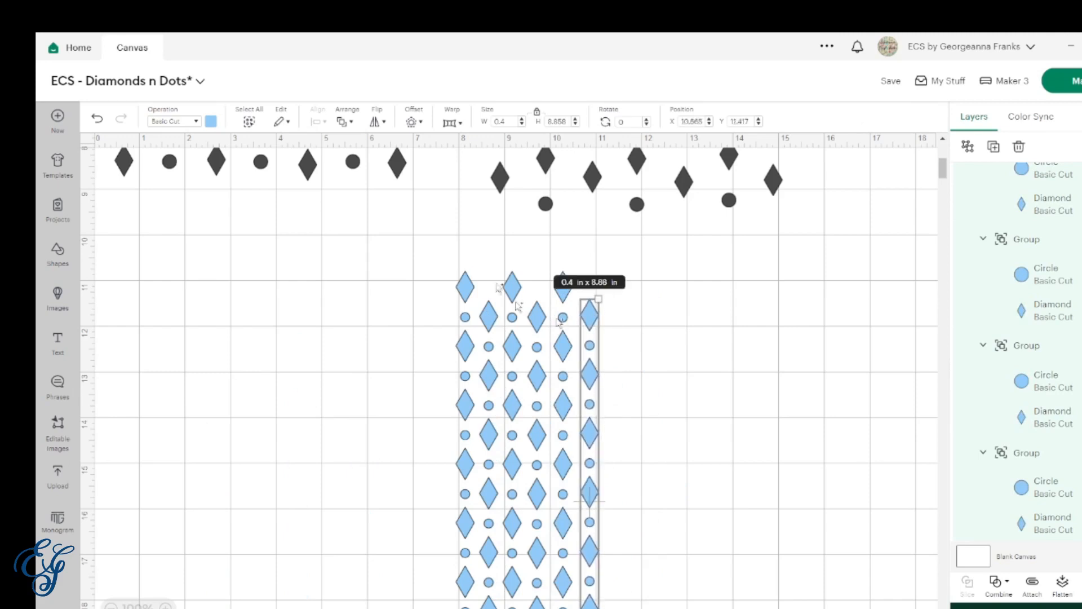
- Duplicate the six staggered columns and place the copy directly to the right of the originals at about X 11.18, Y 10.76
{"action": "left_click_drag", "start_coordinate": [441, 255], "coordinate": [745, 415]}
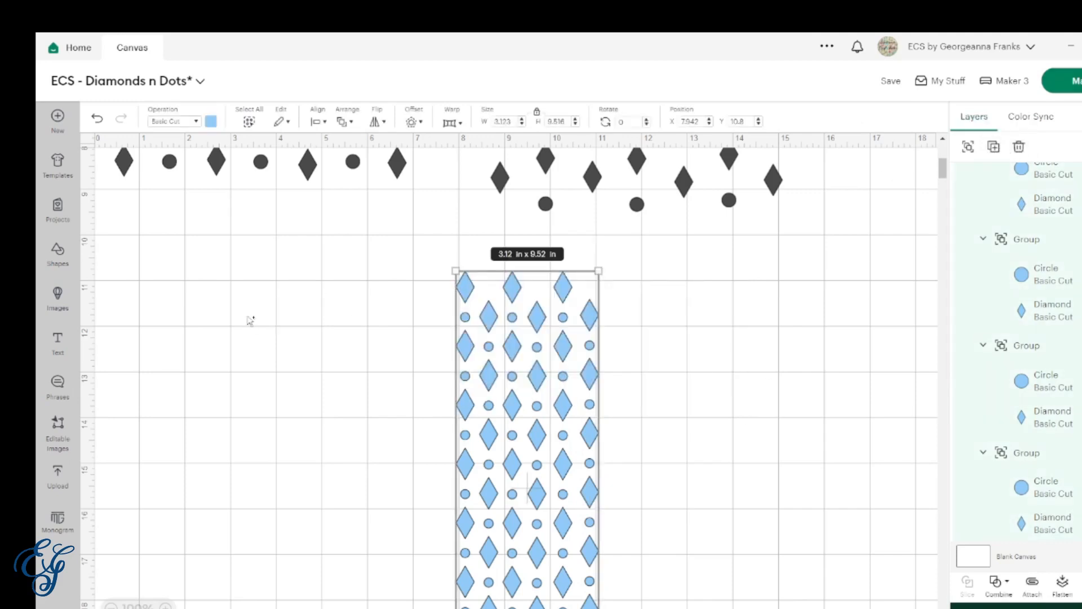
{"action": "key", "text": "ctrl+d"}
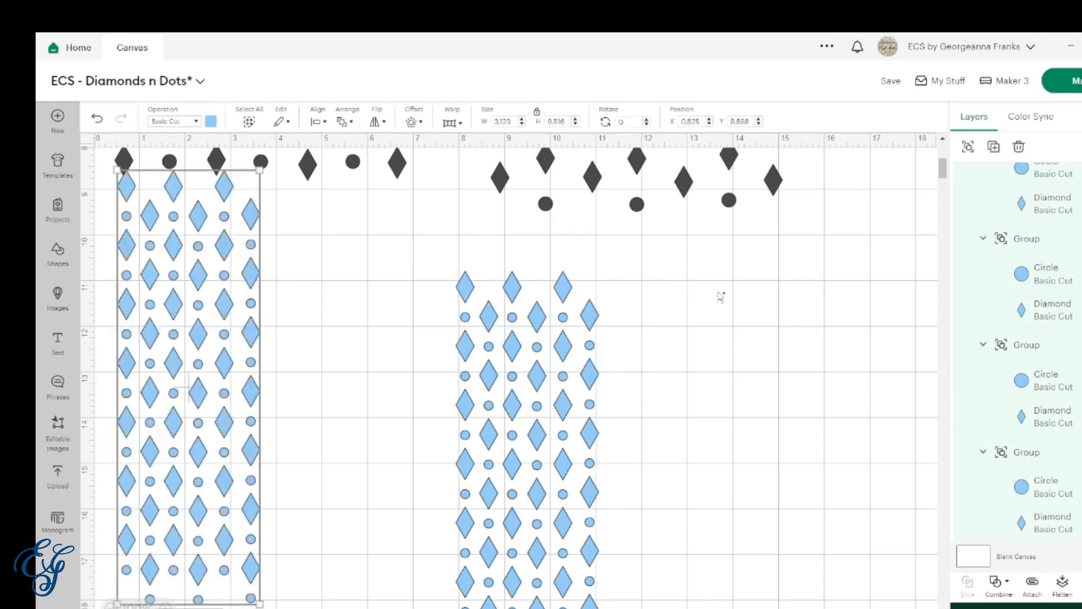
{"action": "left_click_drag", "start_coordinate": [263, 224], "coordinate": [638, 329]}
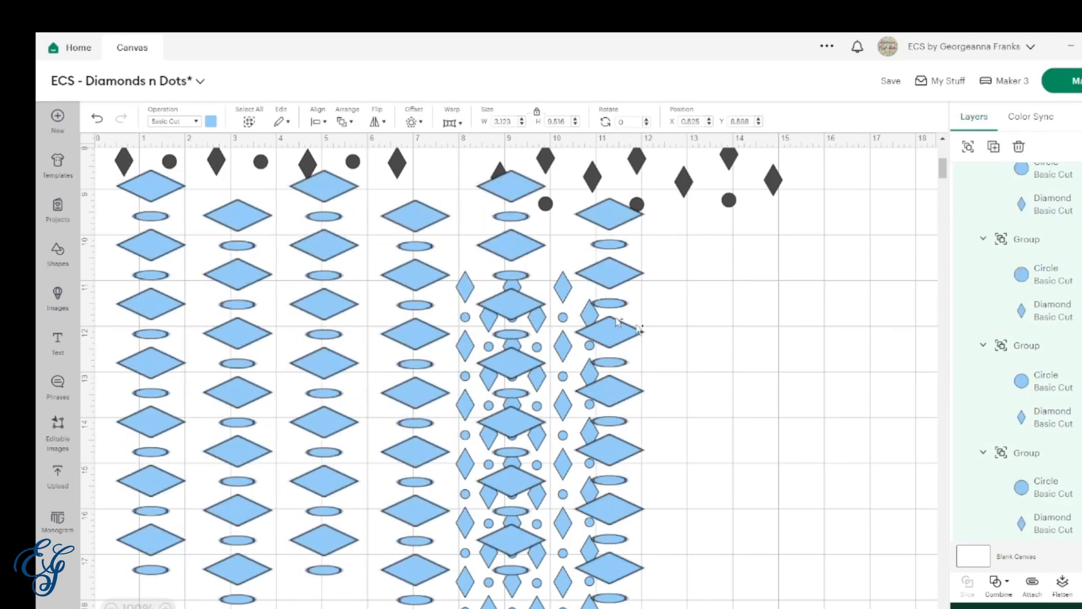
{"action": "key", "text": "ctrl+z"}
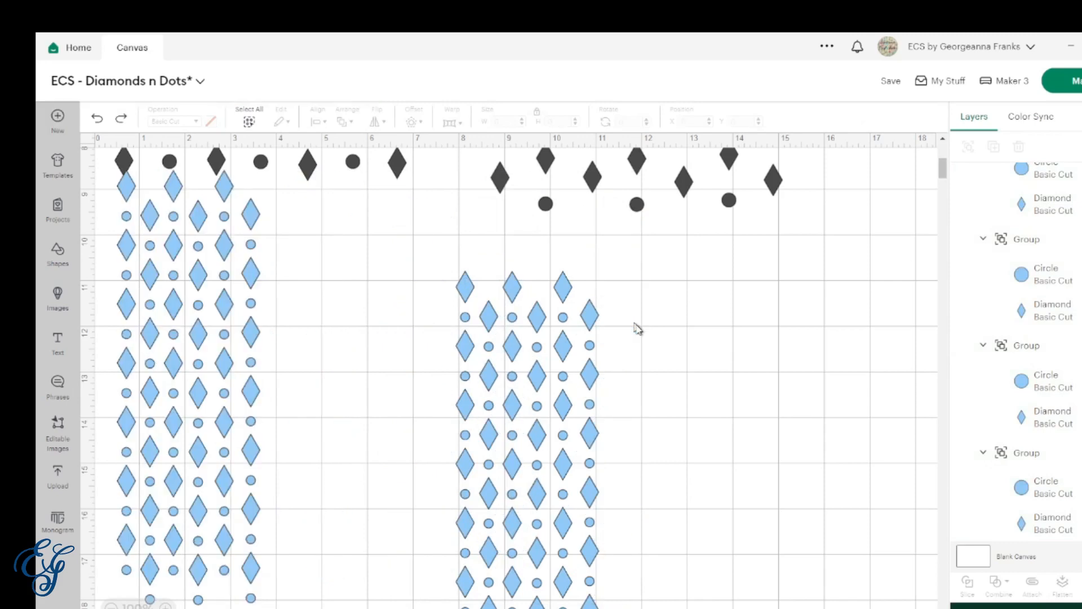
{"action": "left_click_drag", "start_coordinate": [294, 603], "coordinate": [85, 333]}
{"action": "left_click_drag", "start_coordinate": [171, 301], "coordinate": [659, 407]}
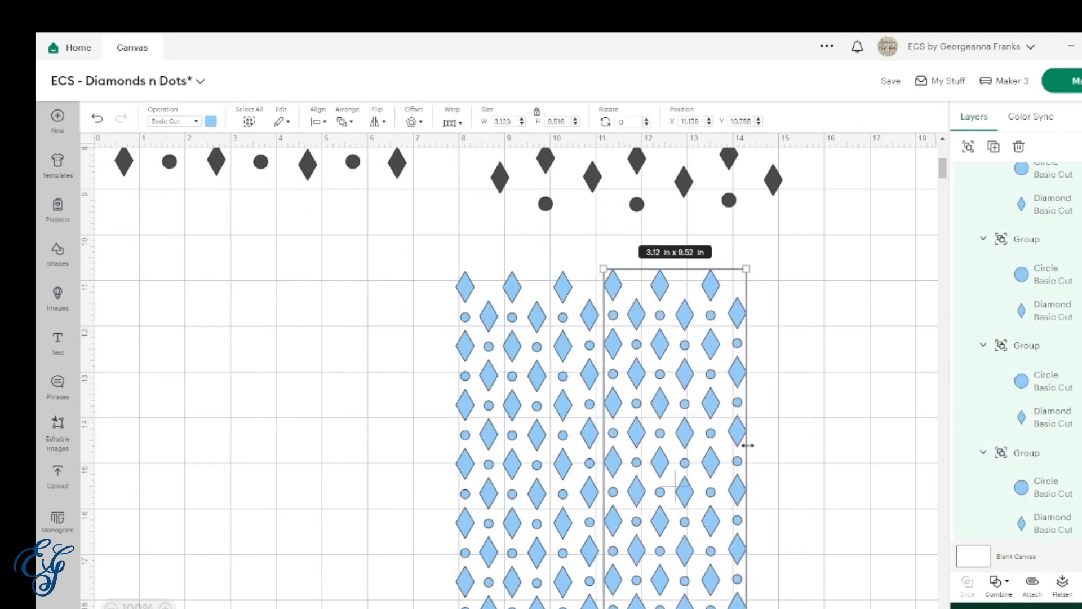
- Delete the rightmost column of the duplicated set so that eleven columns are left
{"action": "scroll", "coordinate": [857, 366], "scroll_direction": "down", "scroll_amount": 3}
{"action": "left_click", "coordinate": [844, 350]}
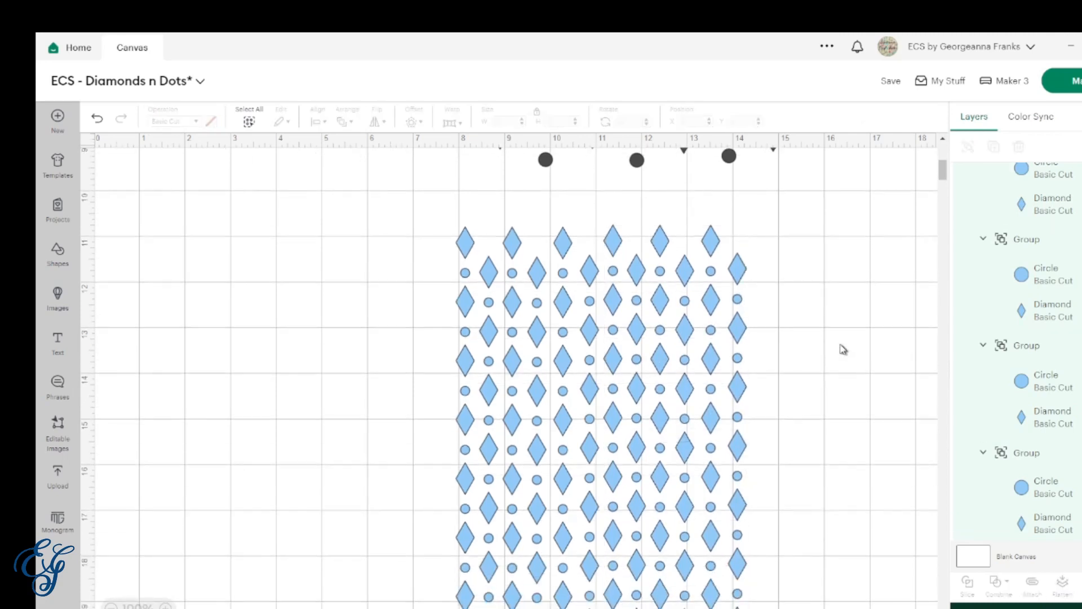
{"action": "left_click", "coordinate": [738, 268]}
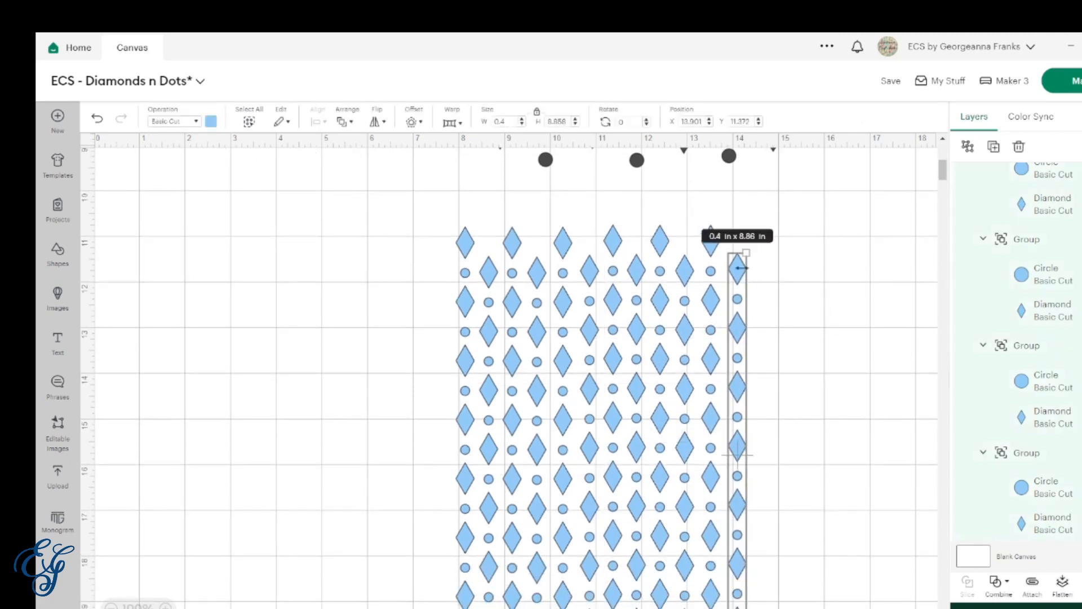
{"action": "key", "text": "Delete"}
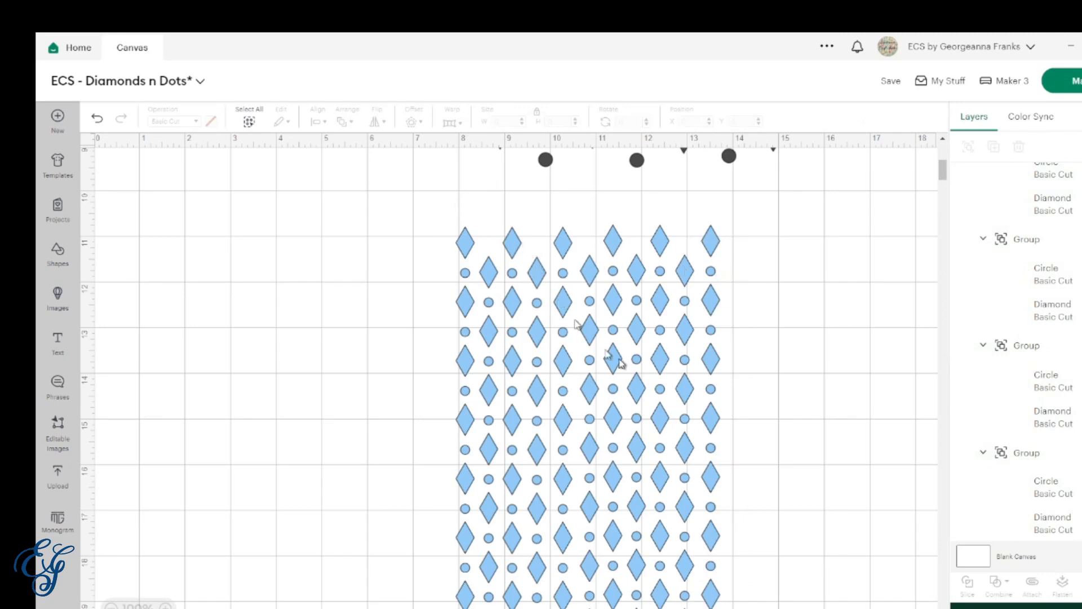
- Try Align Top on all eleven staggered columns and undo the alignment
{"action": "scroll", "coordinate": [617, 360], "scroll_direction": "down", "scroll_amount": 3}
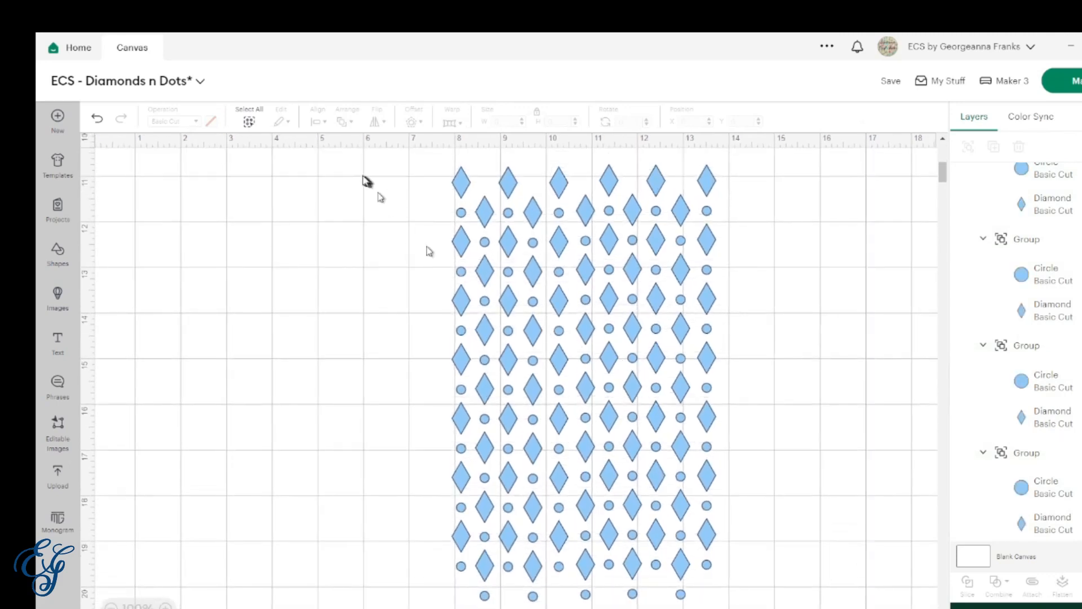
{"action": "left_click_drag", "start_coordinate": [429, 153], "coordinate": [753, 603]}
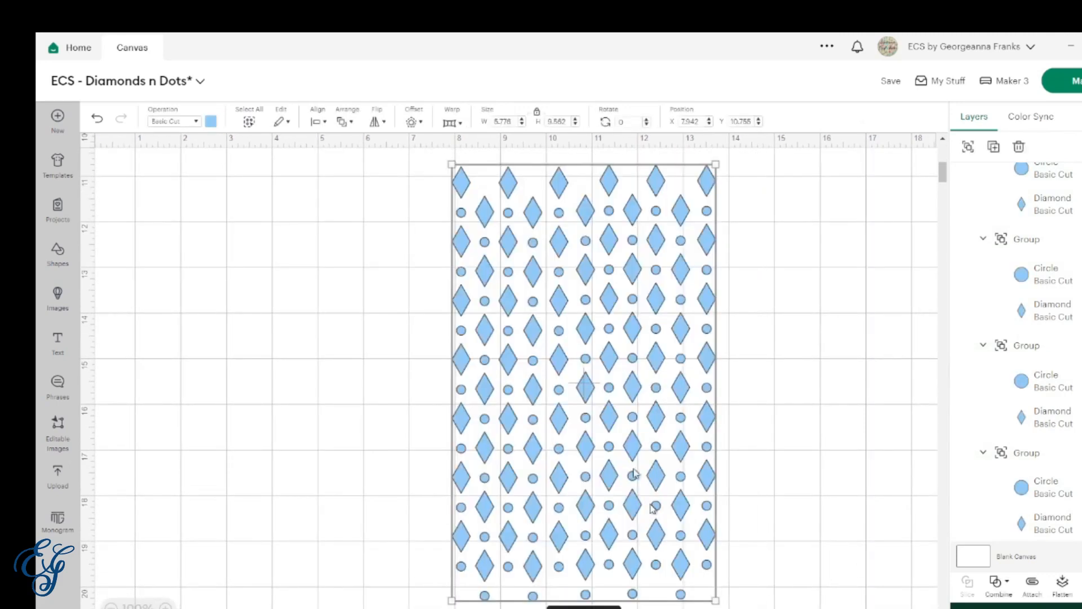
{"action": "left_click", "coordinate": [317, 122]}
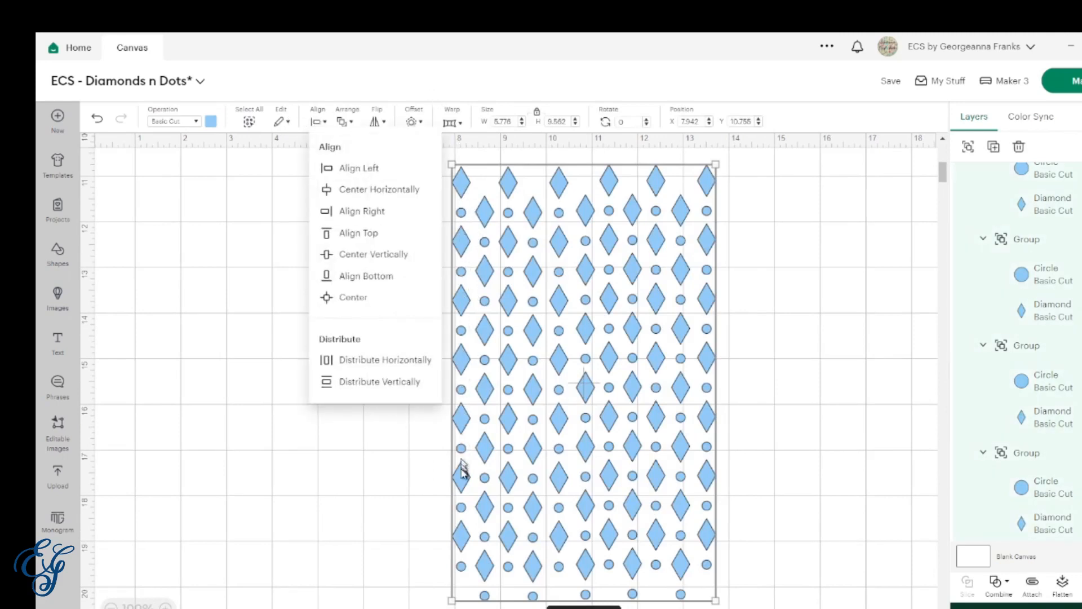
{"action": "left_click", "coordinate": [359, 233]}
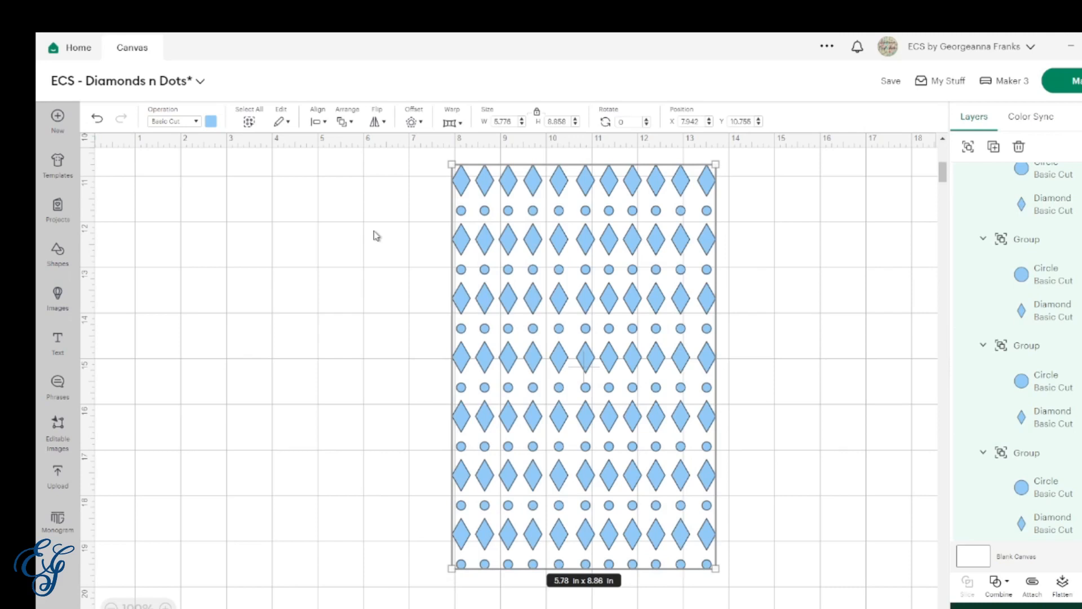
{"action": "left_click", "coordinate": [373, 232]}
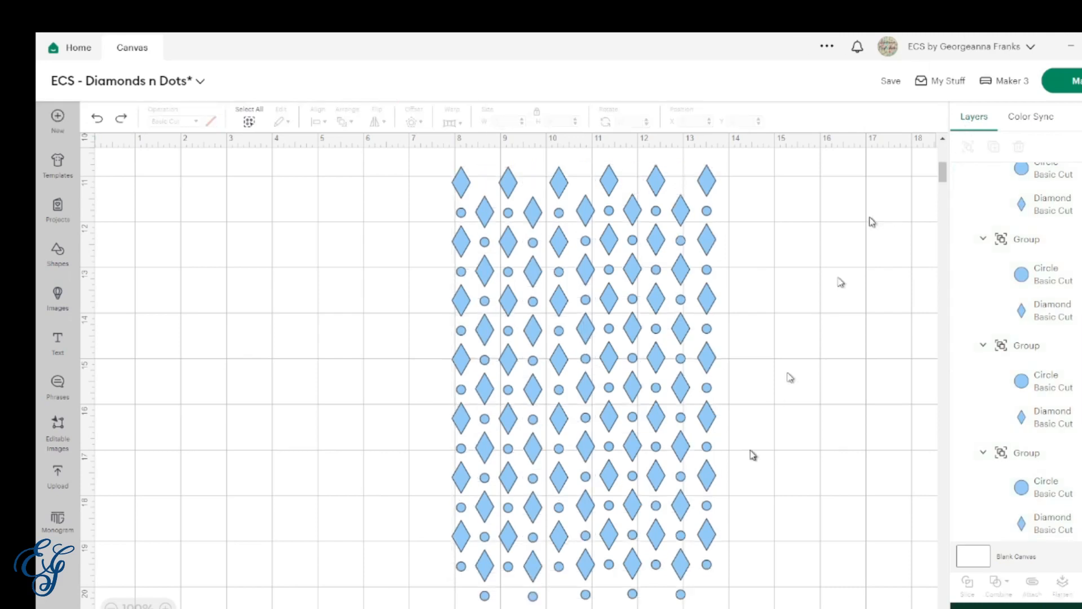
- Duplicate the complete eleven-column pattern as a spare copy beside the original
{"action": "left_click_drag", "start_coordinate": [758, 608], "coordinate": [406, 131]}
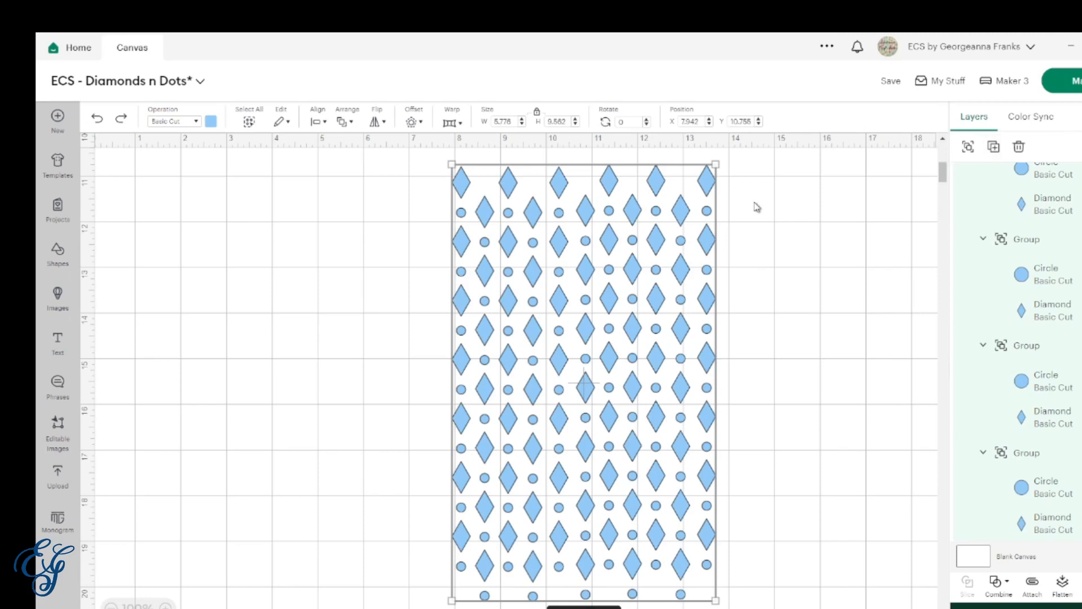
{"action": "key", "text": "ctrl+v"}
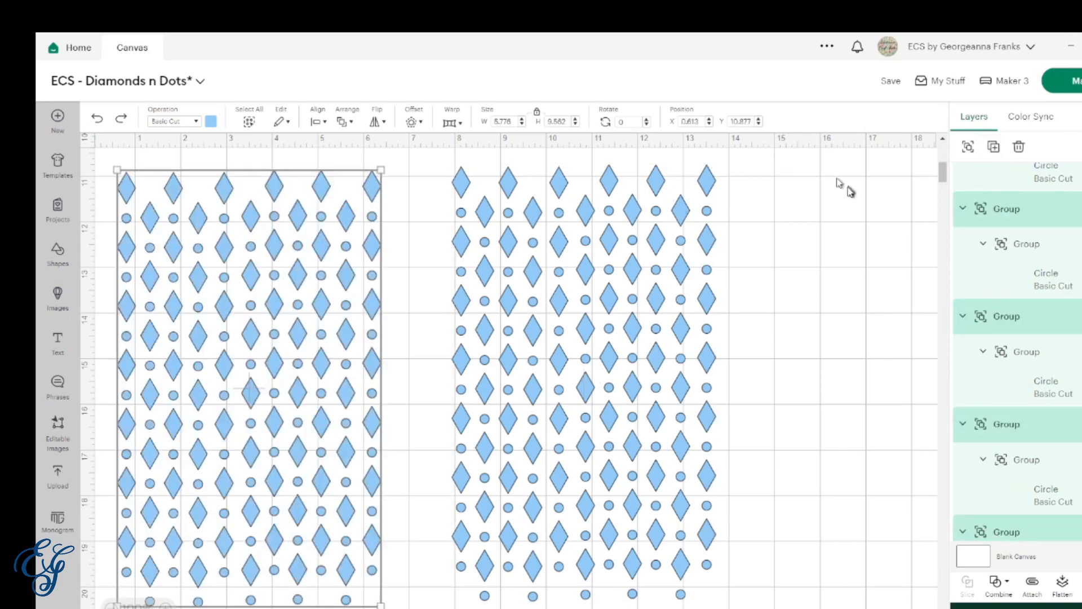
{"action": "left_click", "coordinate": [832, 322]}
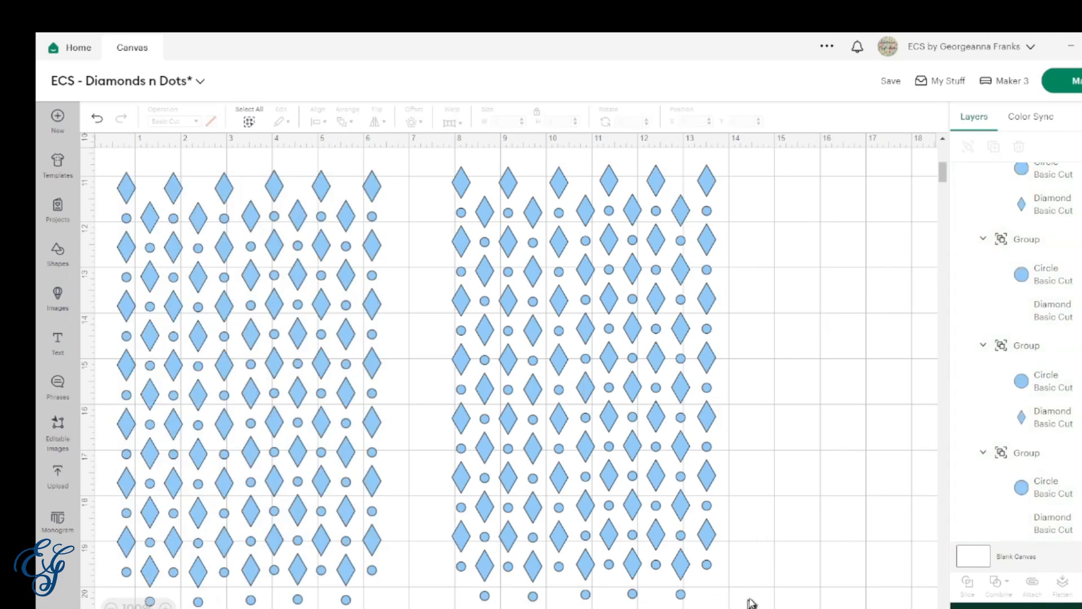
- Space the eleven columns of the original pattern evenly with Distribute Horizontally
{"action": "left_click_drag", "start_coordinate": [748, 600], "coordinate": [428, 161]}
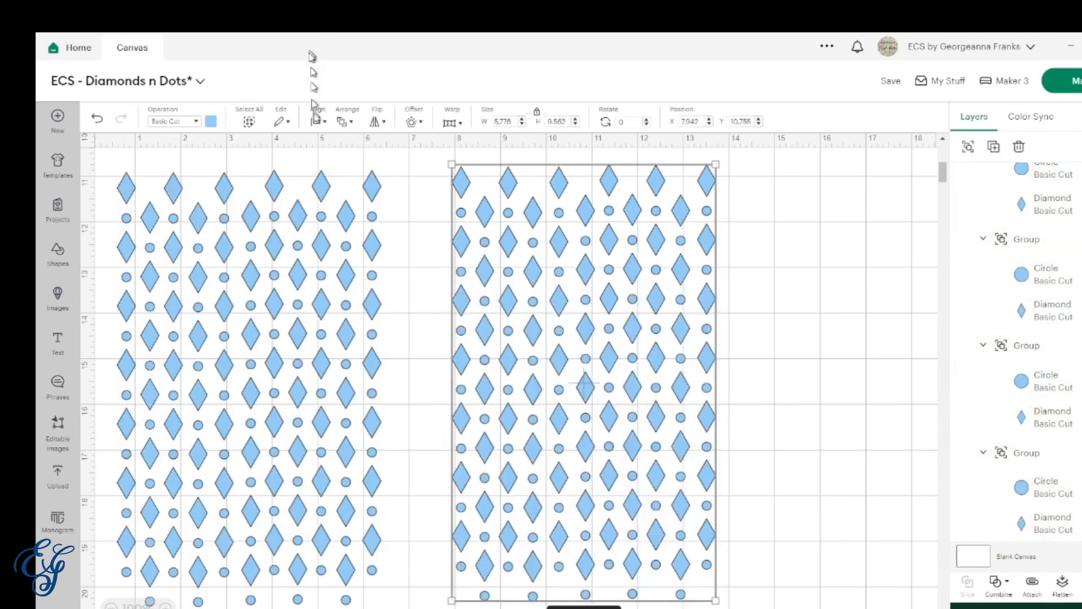
{"action": "left_click", "coordinate": [318, 122]}
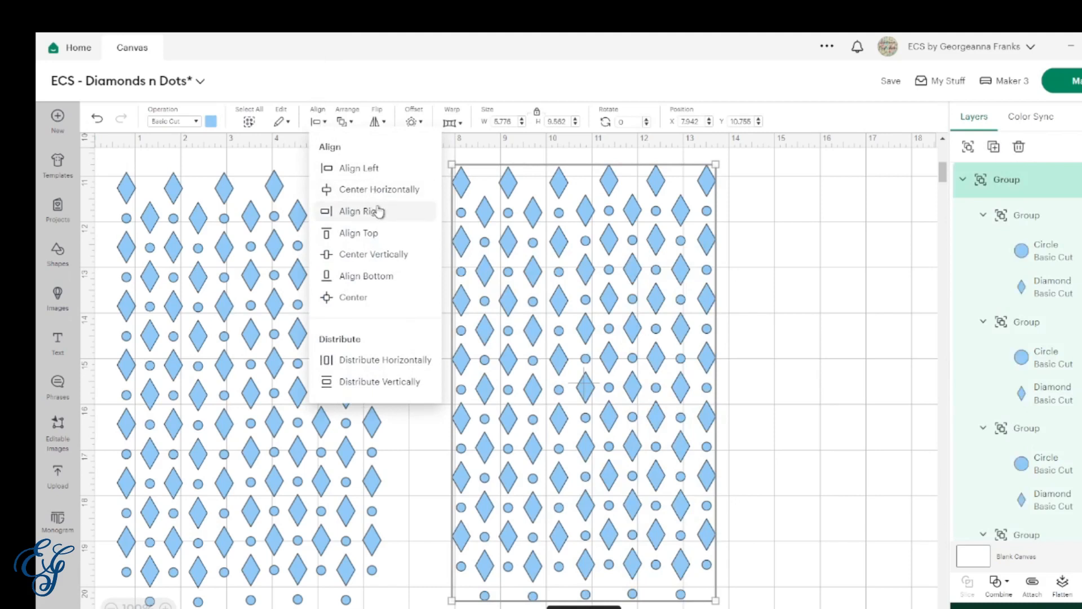
{"action": "left_click", "coordinate": [406, 362]}
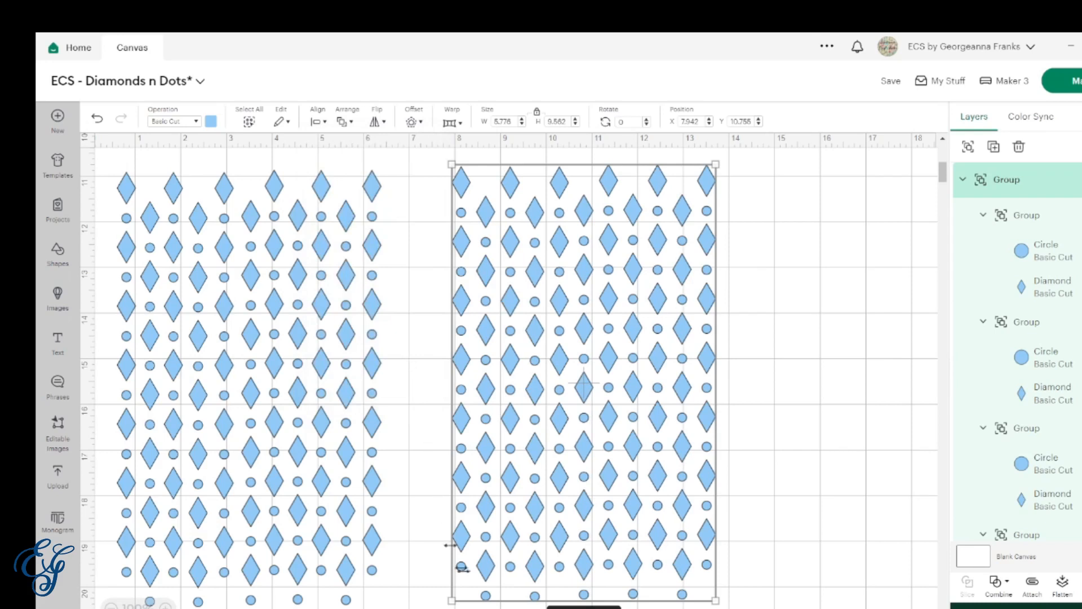
- Try Distribute Vertically on the eleven columns of the spare copy and undo it
{"action": "left_click_drag", "start_coordinate": [400, 605], "coordinate": [79, 210]}
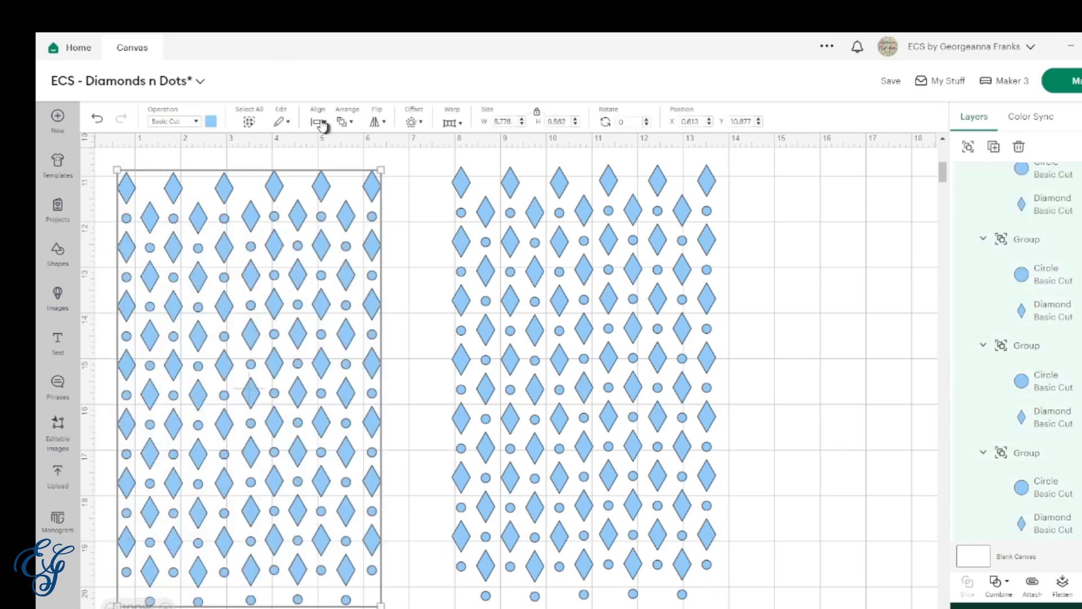
{"action": "left_click", "coordinate": [318, 121]}
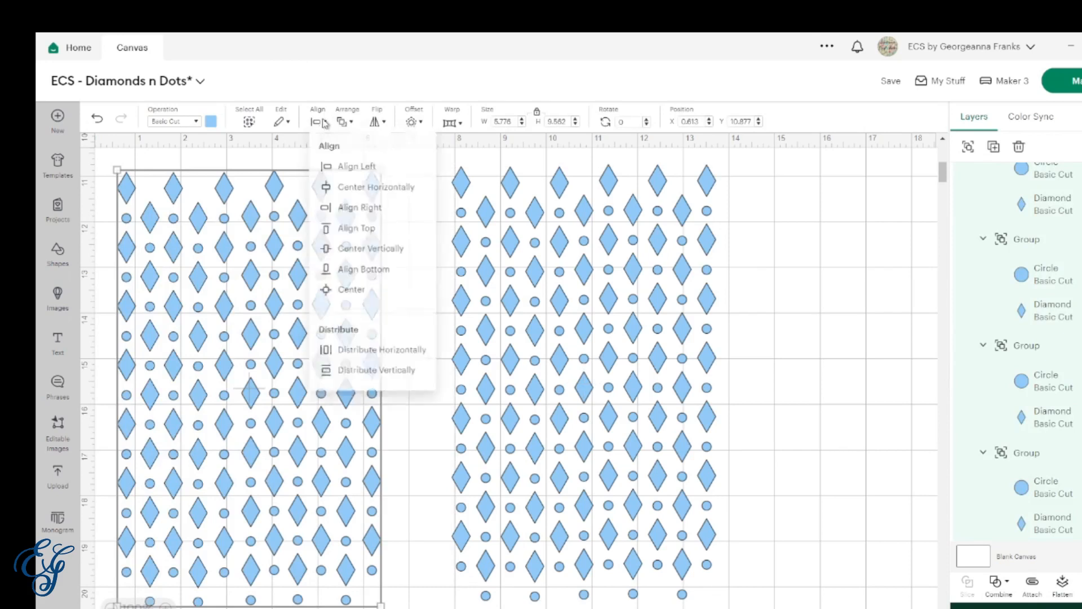
{"action": "left_click", "coordinate": [412, 383]}
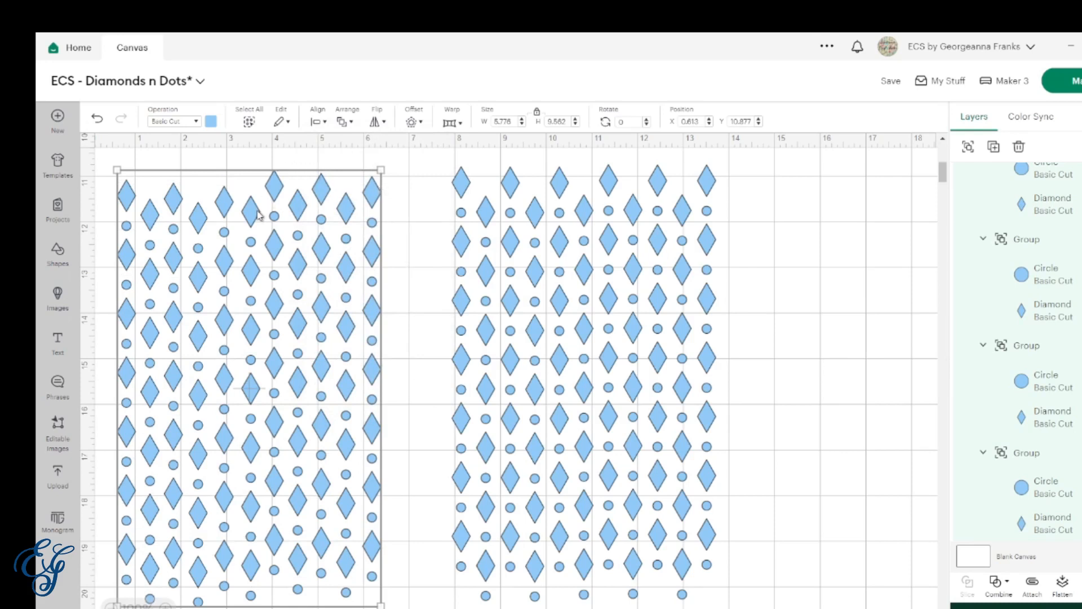
{"action": "key", "text": "ctrl+z"}
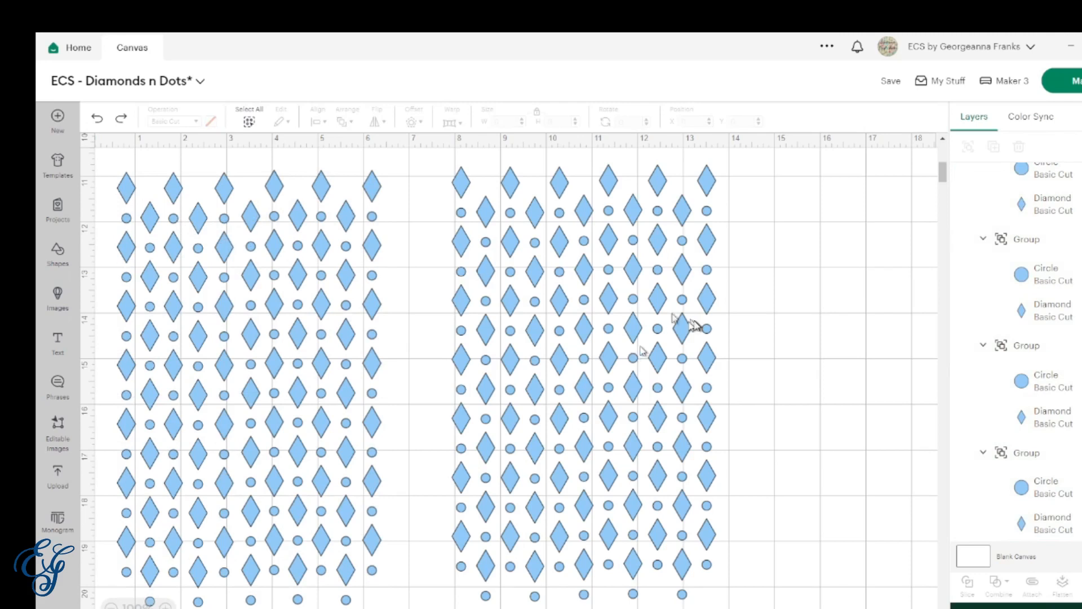
- Group the evenly spaced eleven-column pattern and move it further right to about X 10.9, Y 10.57
{"action": "left_click_drag", "start_coordinate": [728, 571], "coordinate": [444, 163]}
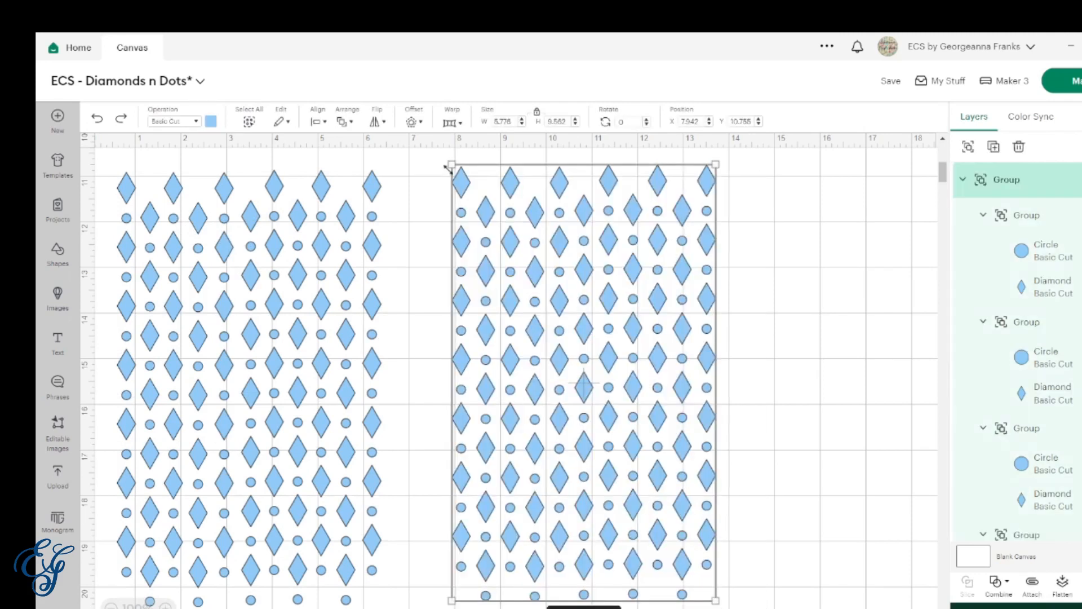
{"action": "left_click", "coordinate": [970, 148]}
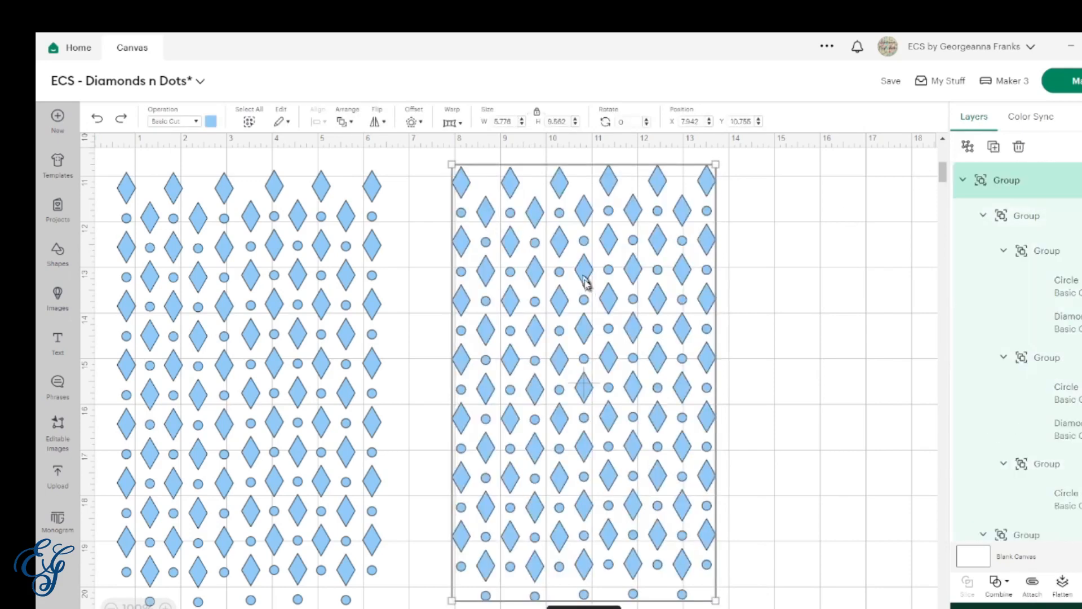
{"action": "left_click_drag", "start_coordinate": [585, 276], "coordinate": [719, 261]}
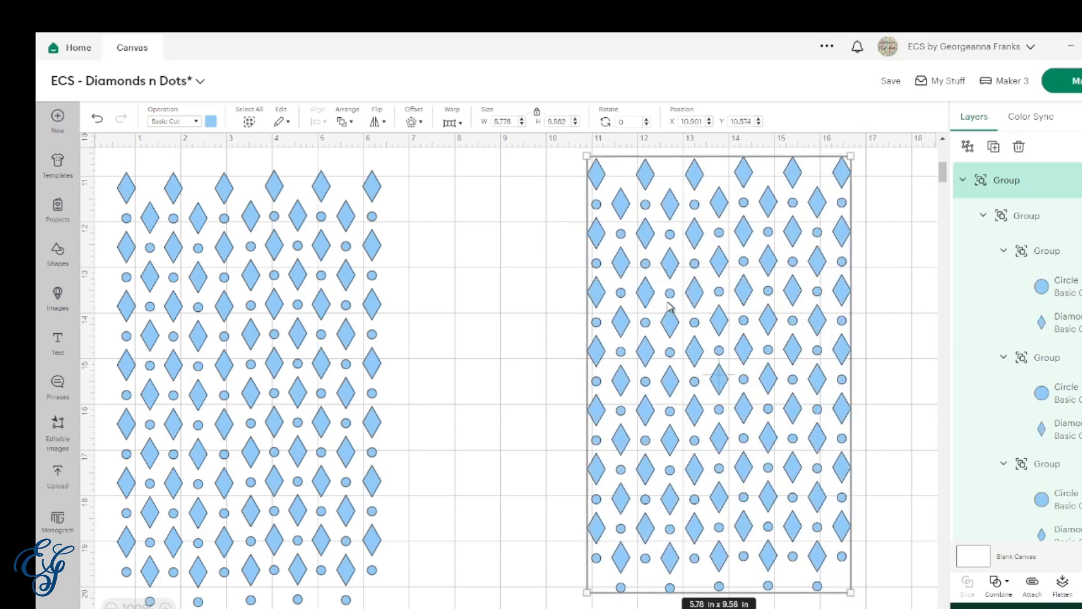
{"action": "scroll", "coordinate": [668, 306], "scroll_direction": "up", "scroll_amount": 5}
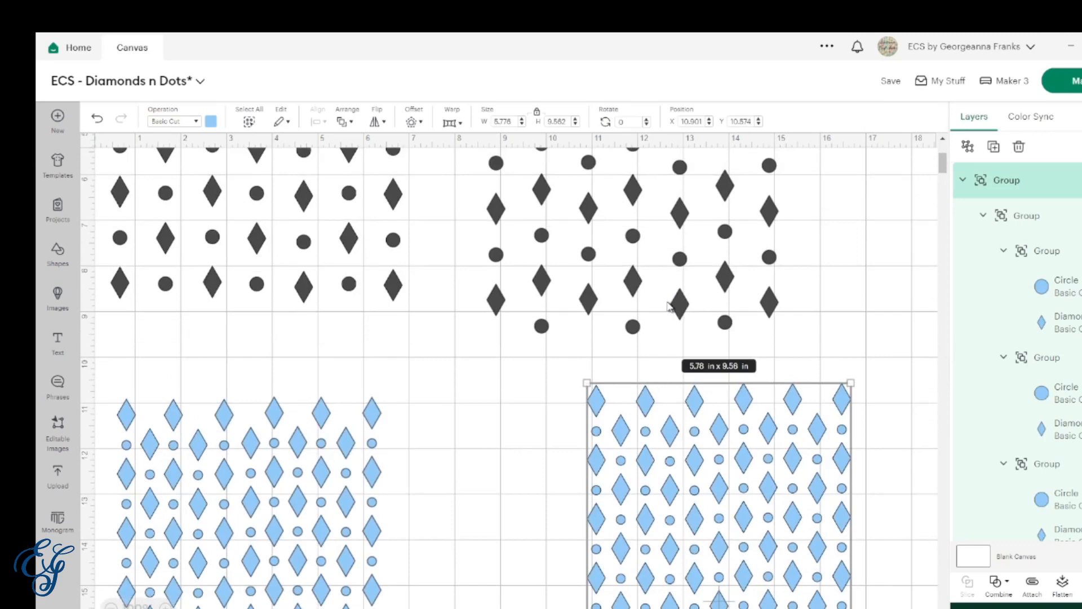
- Align the tops of all eleven columns in the ungrouped spare copy with Align Top
{"action": "scroll", "coordinate": [669, 306], "scroll_direction": "down", "scroll_amount": 4}
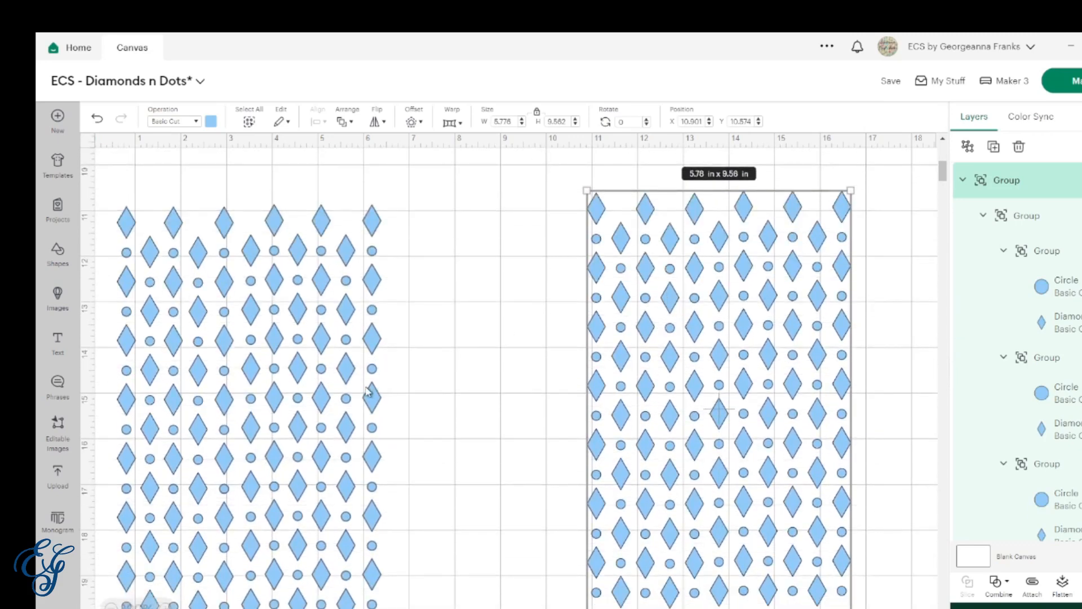
{"action": "scroll", "coordinate": [367, 390], "scroll_direction": "down", "scroll_amount": 1}
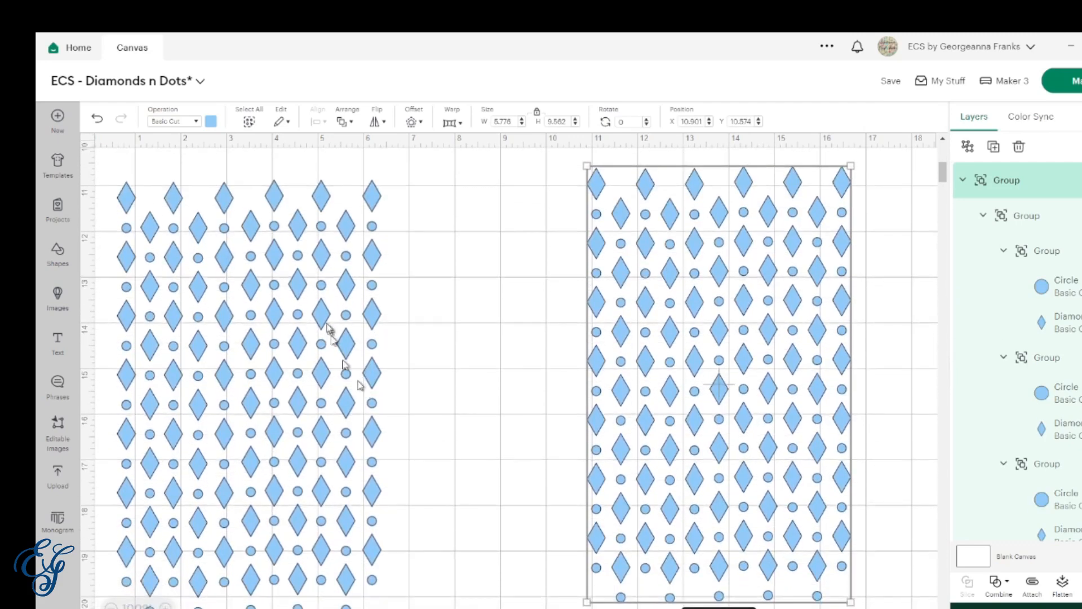
{"action": "left_click_drag", "start_coordinate": [423, 571], "coordinate": [48, 429]}
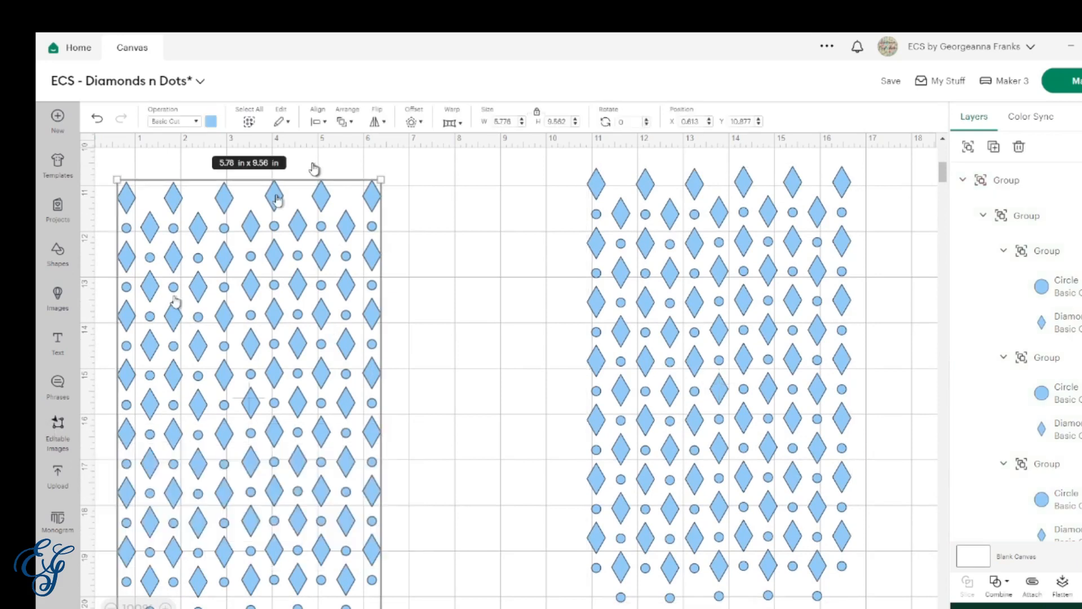
{"action": "left_click", "coordinate": [317, 121]}
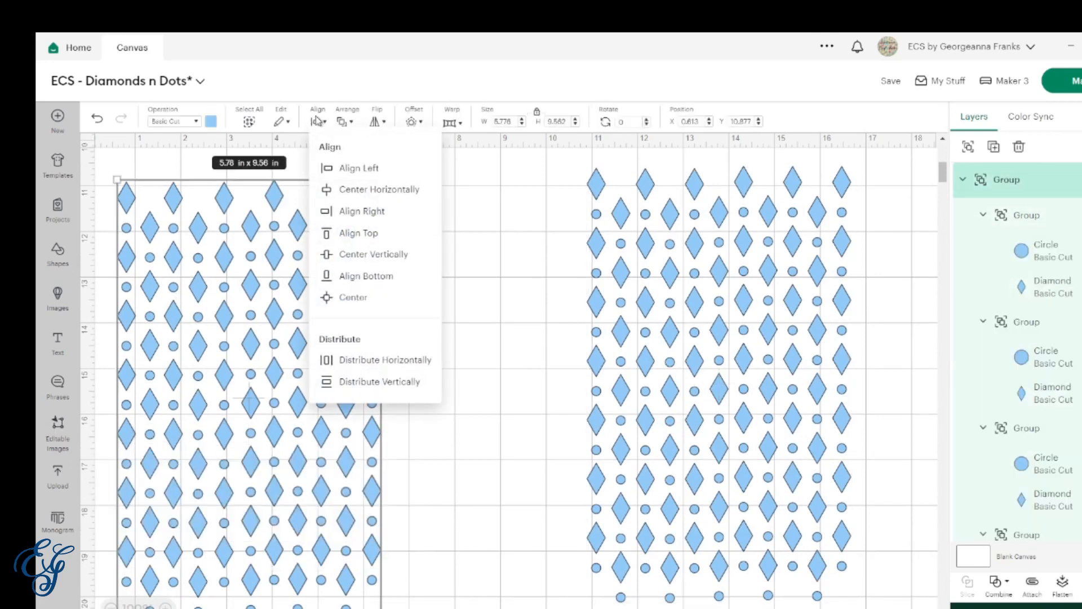
{"action": "left_click", "coordinate": [371, 234]}
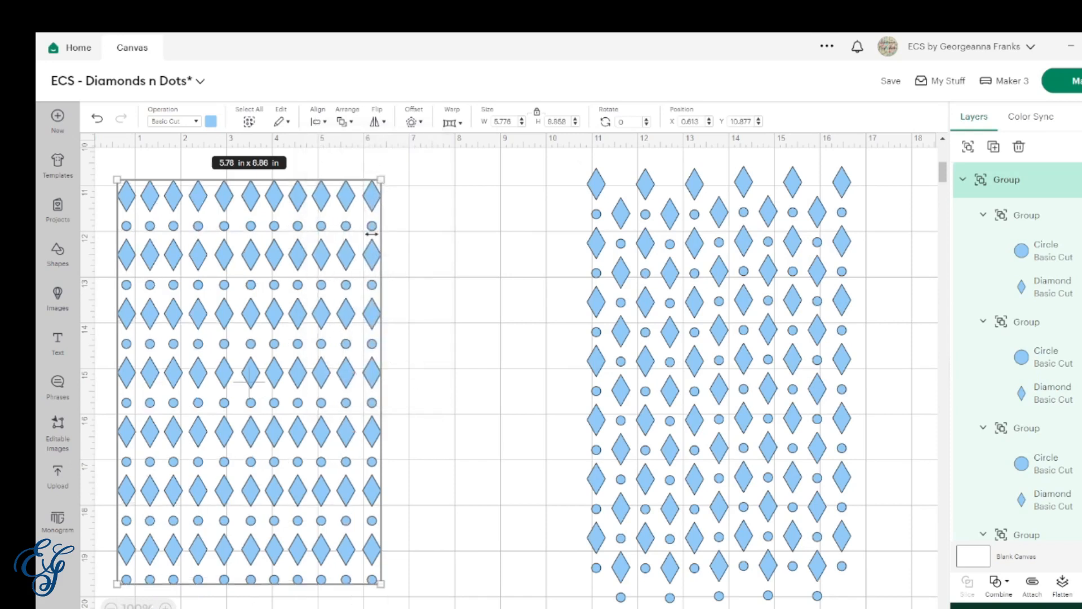
{"action": "left_click", "coordinate": [409, 233]}
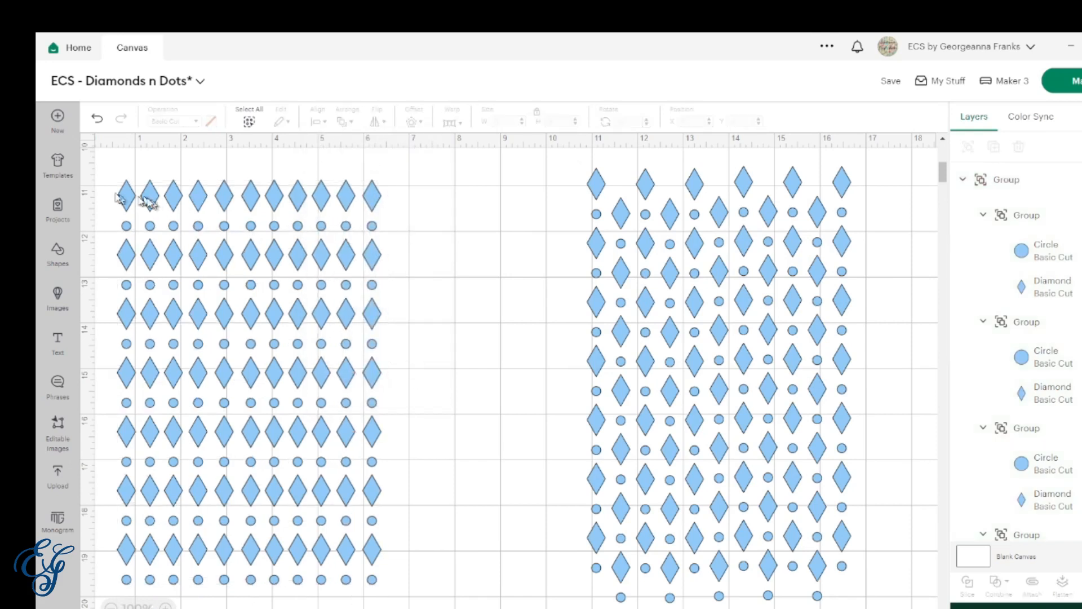
{"action": "left_click", "coordinate": [149, 197]}
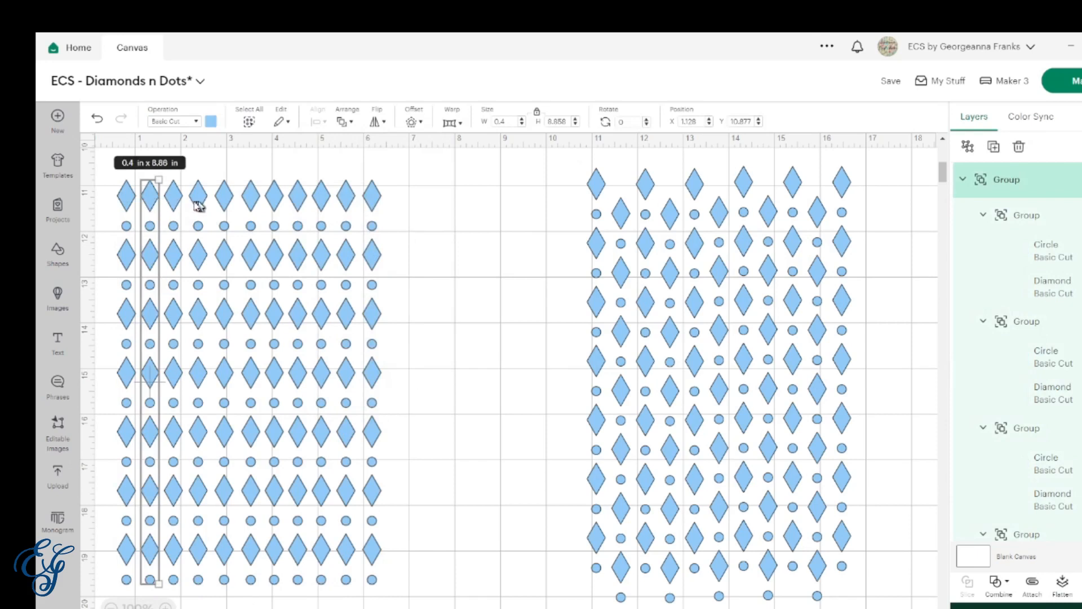
{"action": "left_click", "coordinate": [197, 200], "text": "shift"}
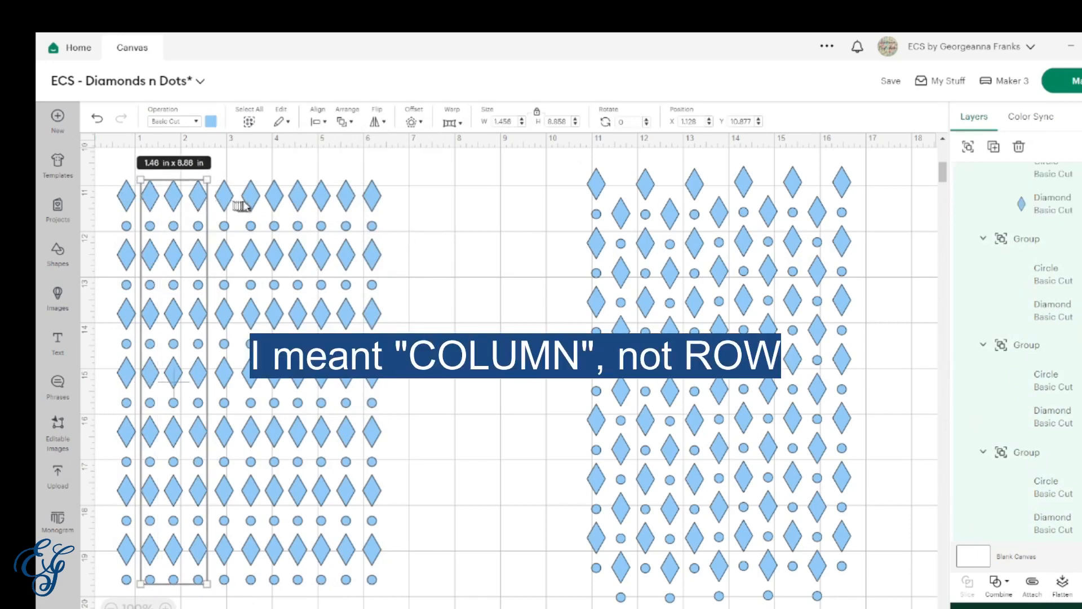
{"action": "left_click", "coordinate": [251, 198], "text": "shift"}
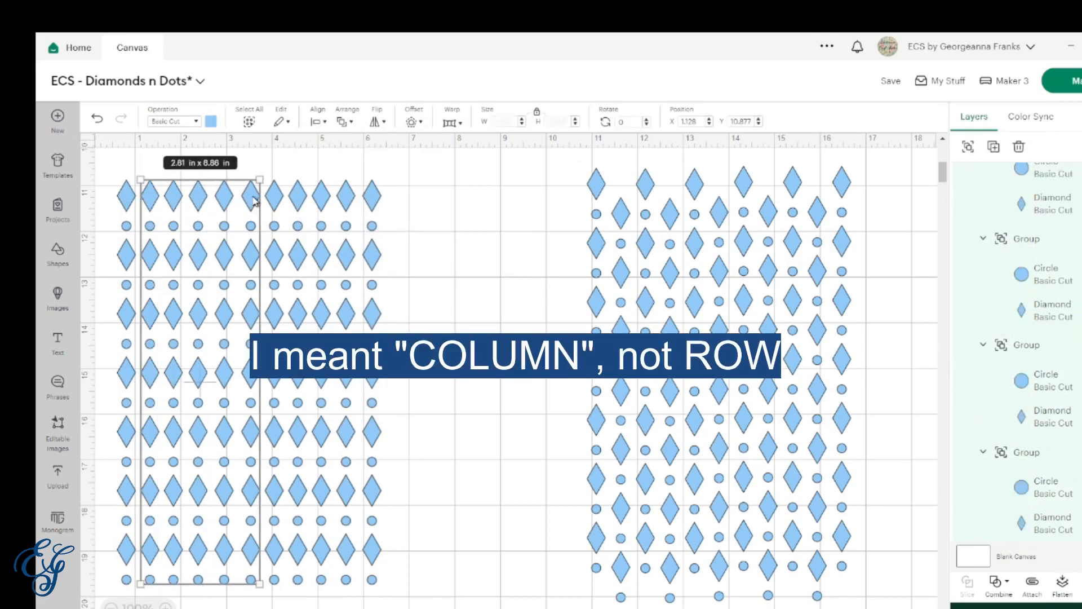
{"action": "left_click", "coordinate": [297, 200], "text": "shift"}
{"action": "left_click", "coordinate": [346, 200], "text": "shift"}
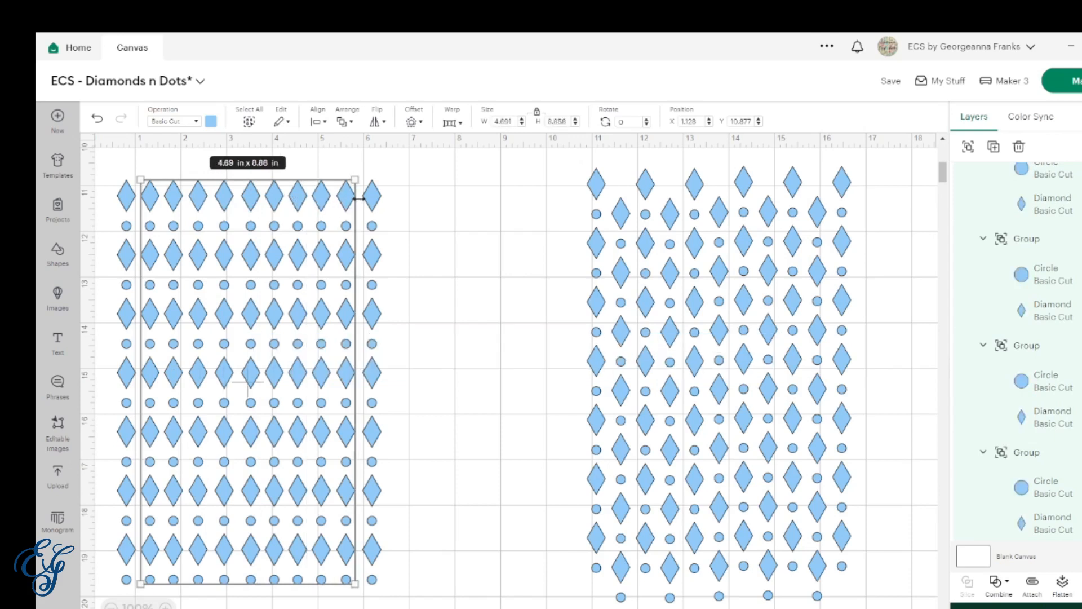
{"action": "left_click", "coordinate": [405, 237]}
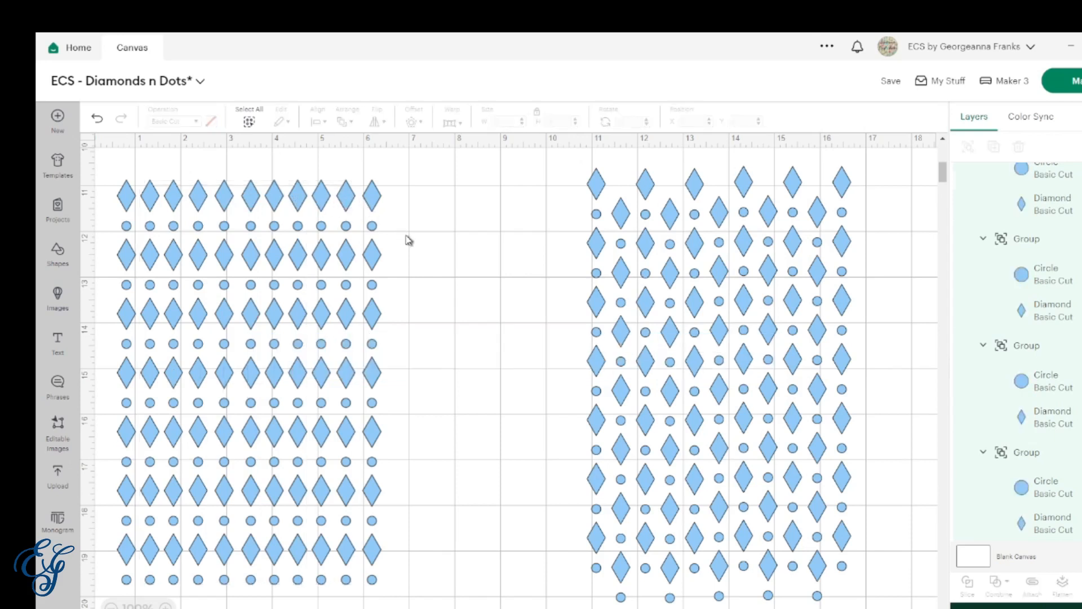
- Select every second column of the top-aligned copy, five in all, and nudge them down together to about Y 11.34
{"action": "left_click", "coordinate": [146, 195]}
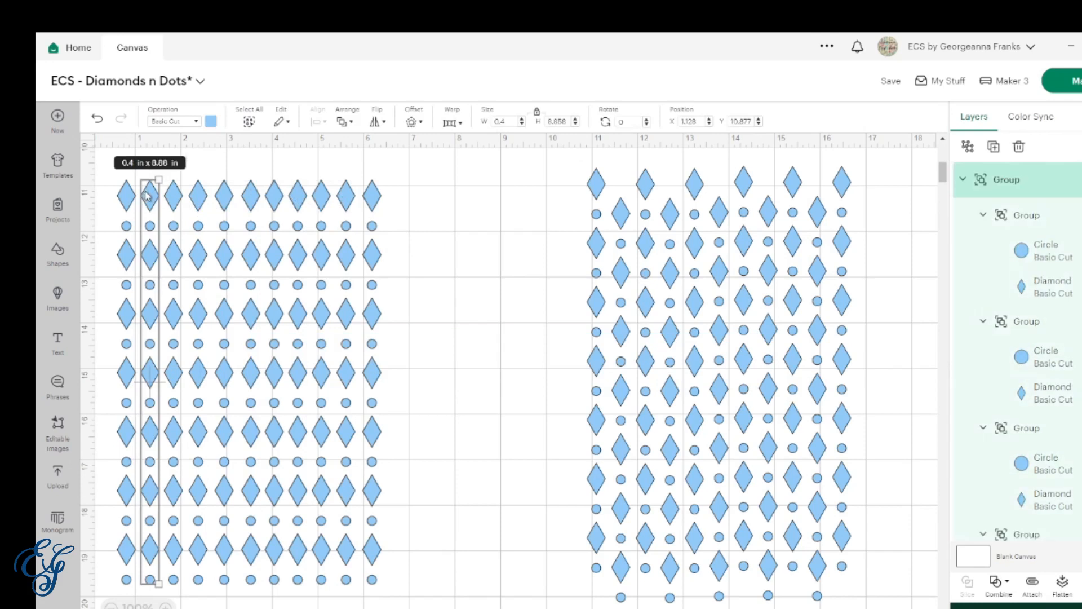
{"action": "left_click", "coordinate": [197, 195], "text": "shift"}
{"action": "left_click", "coordinate": [251, 202], "text": "shift"}
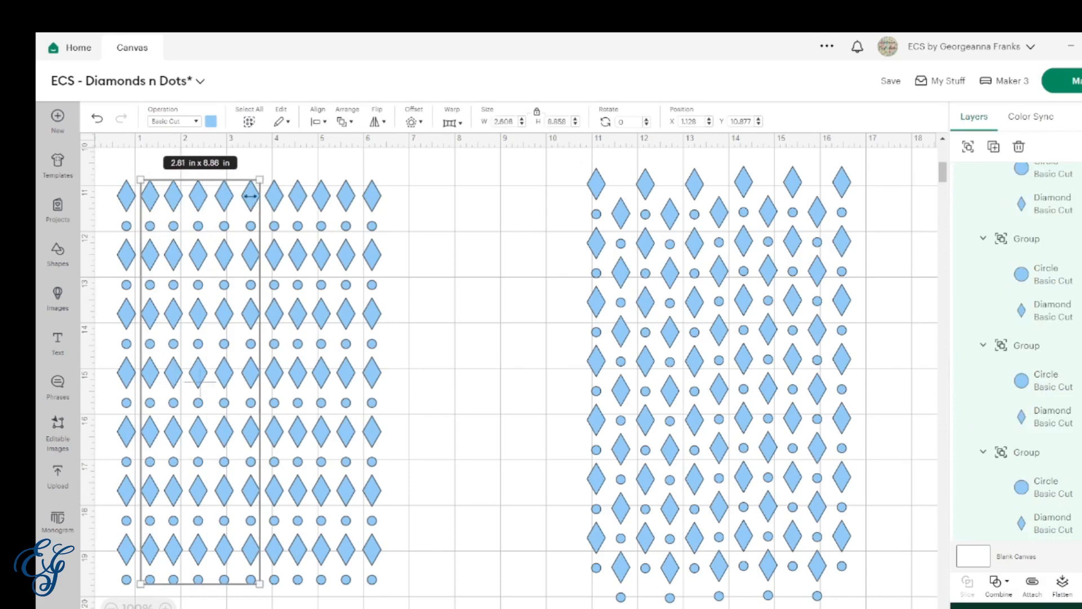
{"action": "left_click", "coordinate": [299, 204], "text": "shift"}
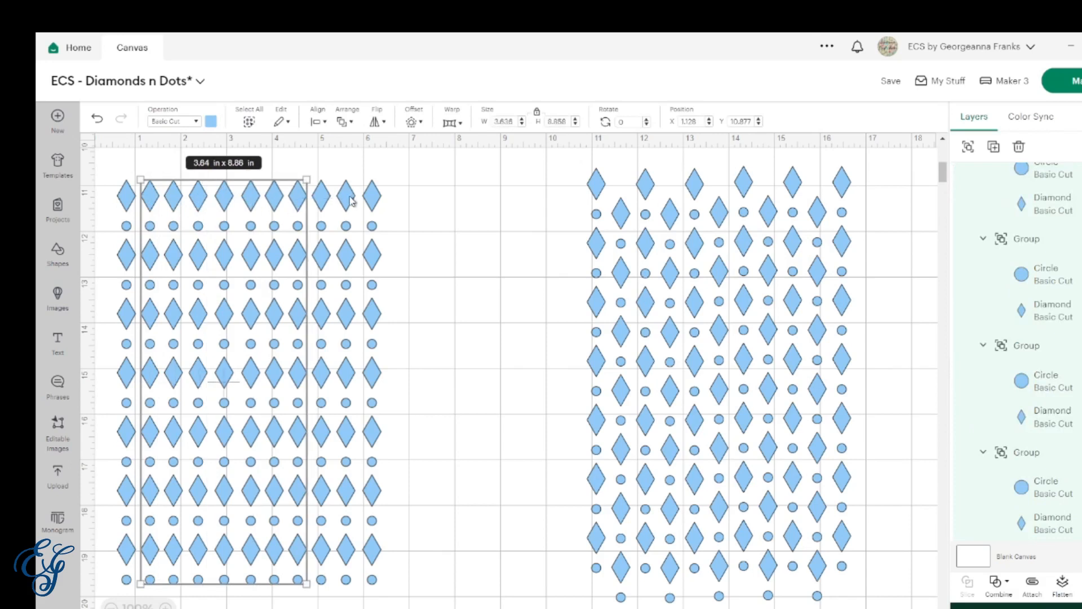
{"action": "left_click", "coordinate": [349, 200], "text": "shift"}
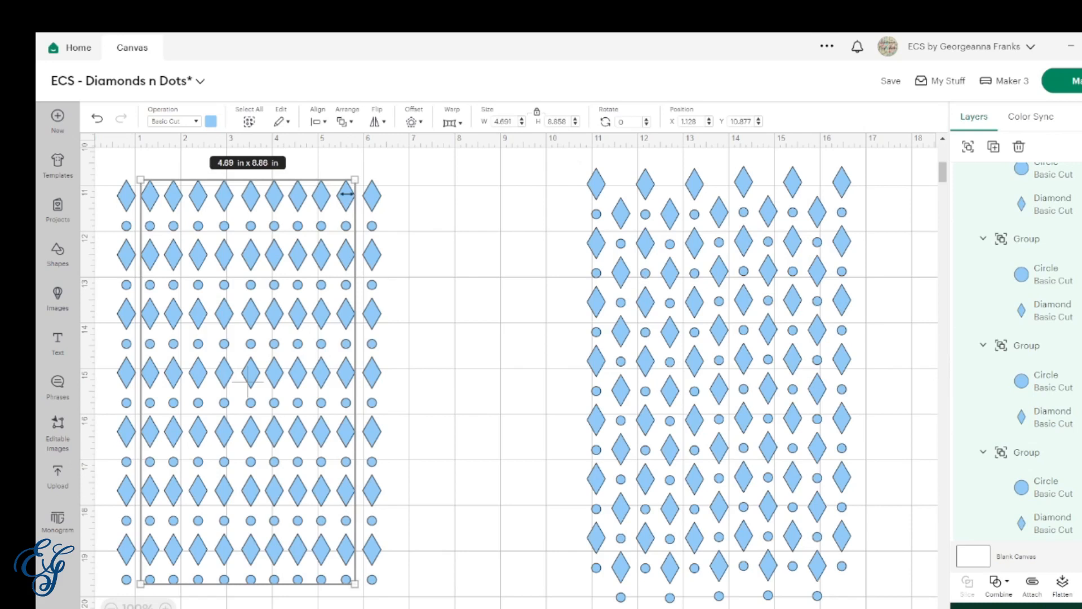
{"action": "key", "text": "Down"}
{"action": "key", "text": "Down"}
{"action": "key", "text": "Down"}
{"action": "key", "text": "Down"}
{"action": "key", "text": "Down"}
{"action": "key", "text": "Down"}
{"action": "key", "text": "Down"}
{"action": "key", "text": "Down"}
{"action": "key", "text": "Down"}
{"action": "key", "text": "Down"}
{"action": "key", "text": "Down"}
{"action": "key", "text": "Down"}
{"action": "key", "text": "Down"}
{"action": "key", "text": "Down"}
{"action": "key", "text": "Down"}
{"action": "key", "text": "Down"}
{"action": "key", "text": "Down"}
{"action": "key", "text": "Down"}
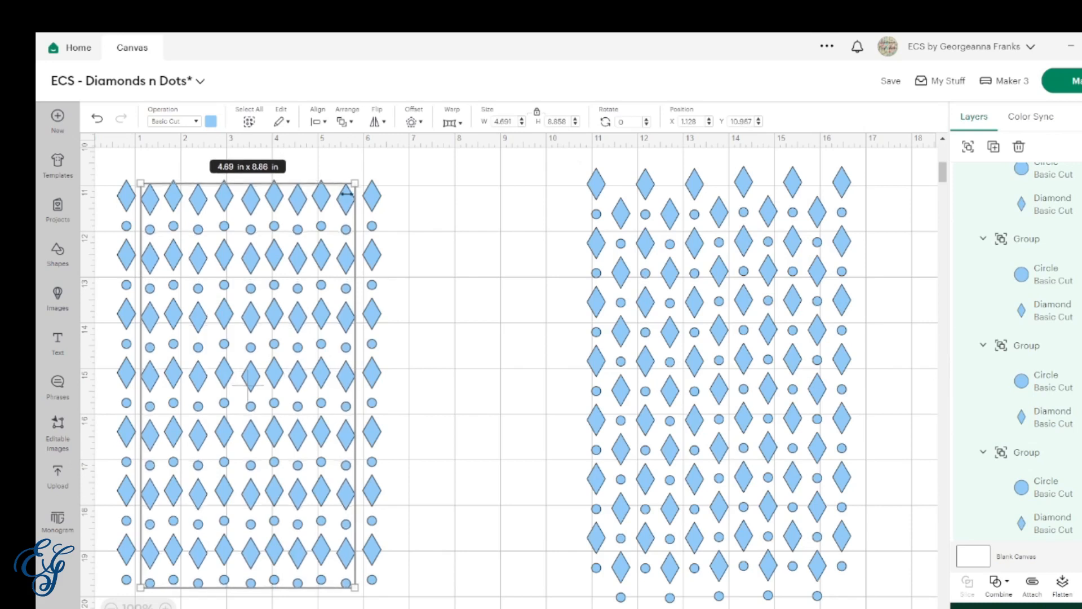
{"action": "key", "text": "Down"}
{"action": "key", "text": "Down"}
{"action": "key", "text": "Down"}
{"action": "key", "text": "Down"}
{"action": "key", "text": "Down"}
{"action": "key", "text": "Down"}
{"action": "key", "text": "Down"}
{"action": "key", "text": "Down"}
{"action": "key", "text": "Down"}
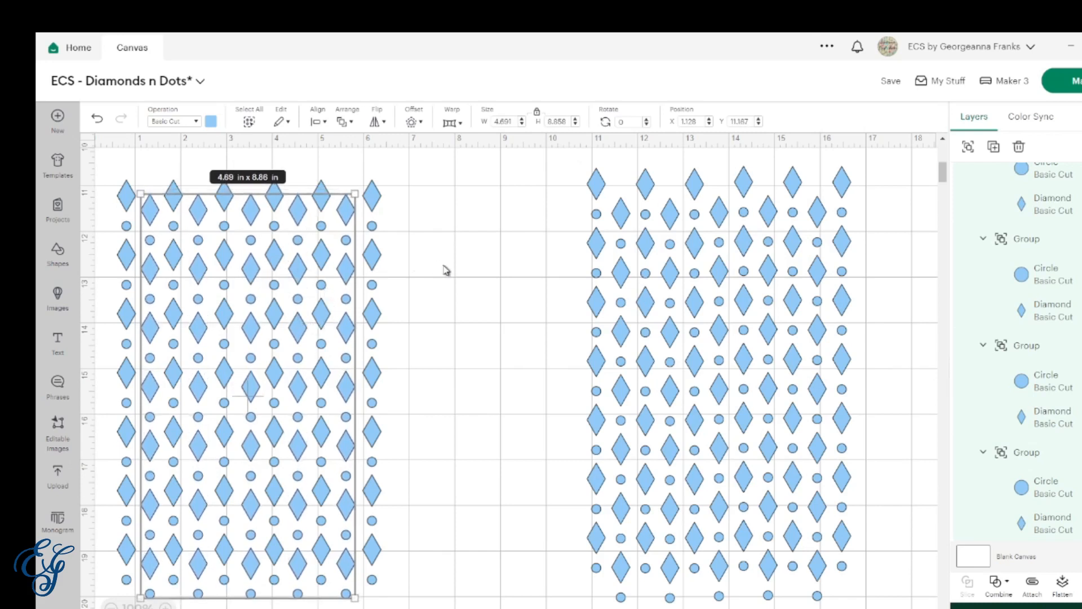
{"action": "key", "text": "Down"}
{"action": "key", "text": "Down"}
{"action": "key", "text": "Down"}
{"action": "key", "text": "Down"}
{"action": "key", "text": "Down"}
{"action": "key", "text": "Down"}
{"action": "key", "text": "Down"}
{"action": "key", "text": "Down"}
{"action": "key", "text": "Down"}
{"action": "key", "text": "Down"}
{"action": "key", "text": "Down"}
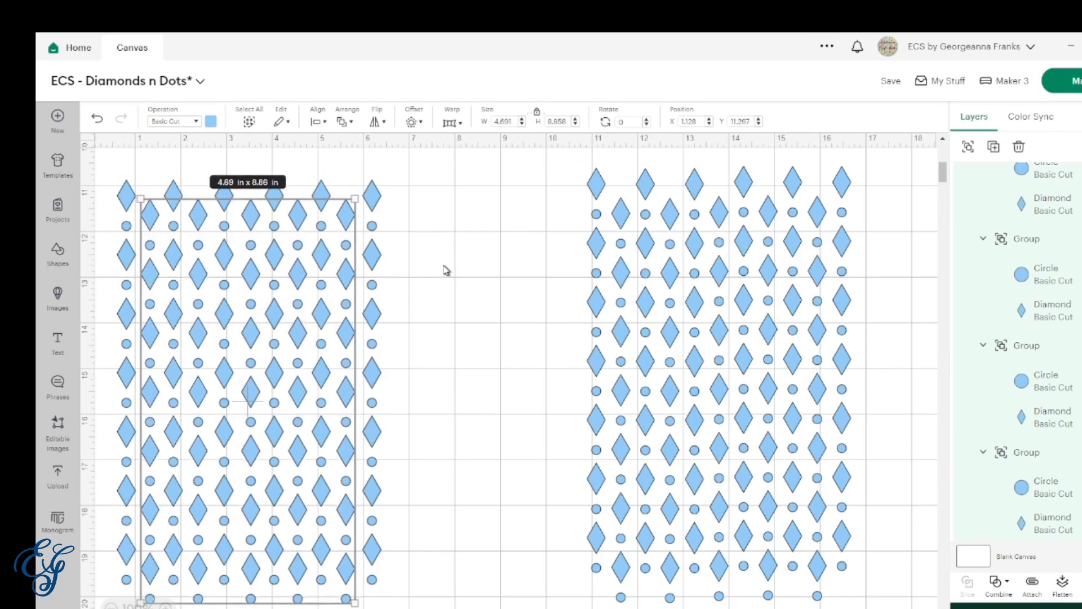
{"action": "key", "text": "Down"}
{"action": "key", "text": "Down"}
{"action": "key", "text": "Down"}
{"action": "key", "text": "Down"}
{"action": "key", "text": "Down"}
{"action": "key", "text": "Down"}
{"action": "key", "text": "Down"}
{"action": "key", "text": "Down"}
{"action": "key", "text": "Down"}
{"action": "key", "text": "Down"}
{"action": "key", "text": "Down"}
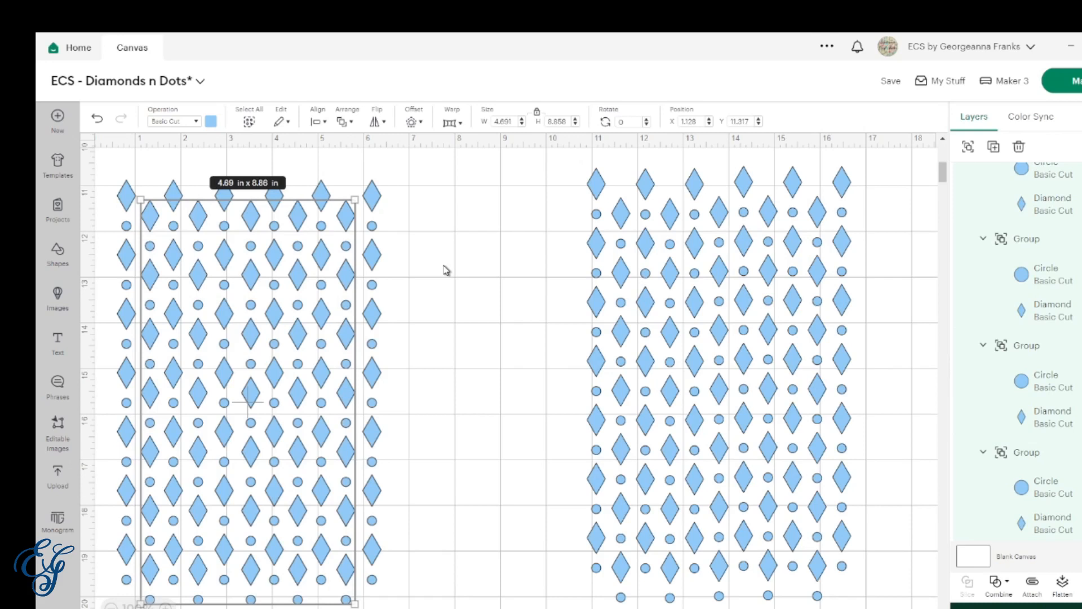
{"action": "key", "text": "Down"}
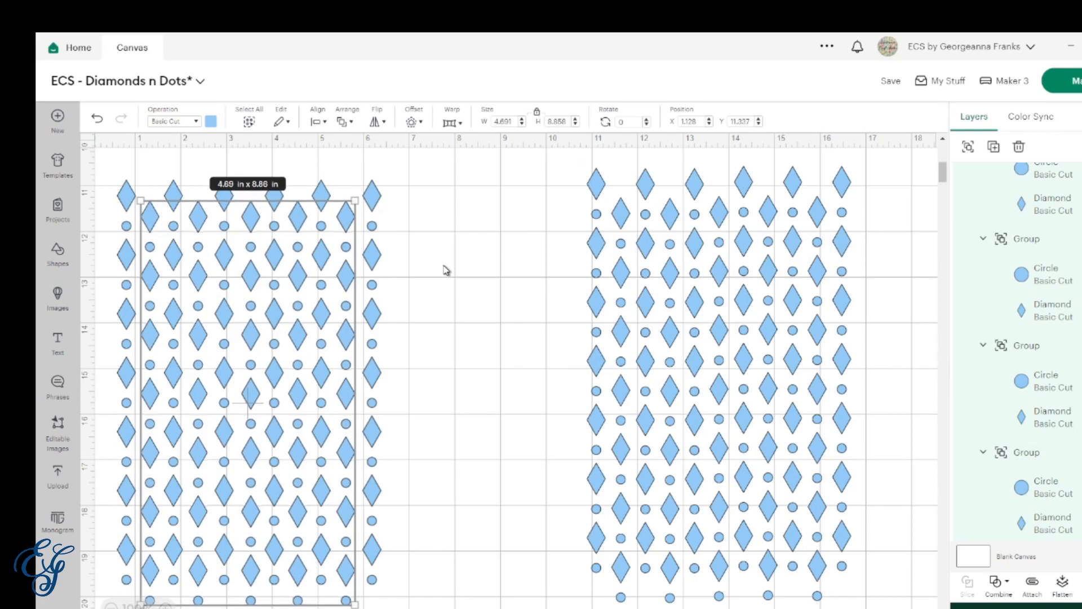
- Try different staggers for the five selected columns, raising them slightly and lowering them to about Y 11.49
{"action": "key", "text": "Up"}
{"action": "key", "text": "Up"}
{"action": "key", "text": "Up"}
{"action": "key", "text": "Up"}
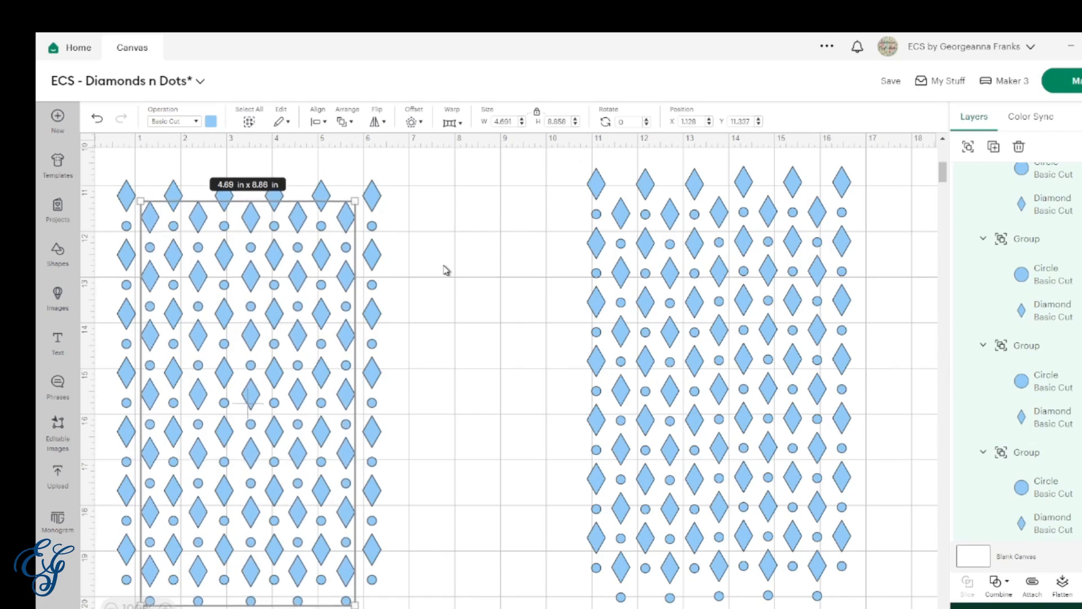
{"action": "key", "text": "Up"}
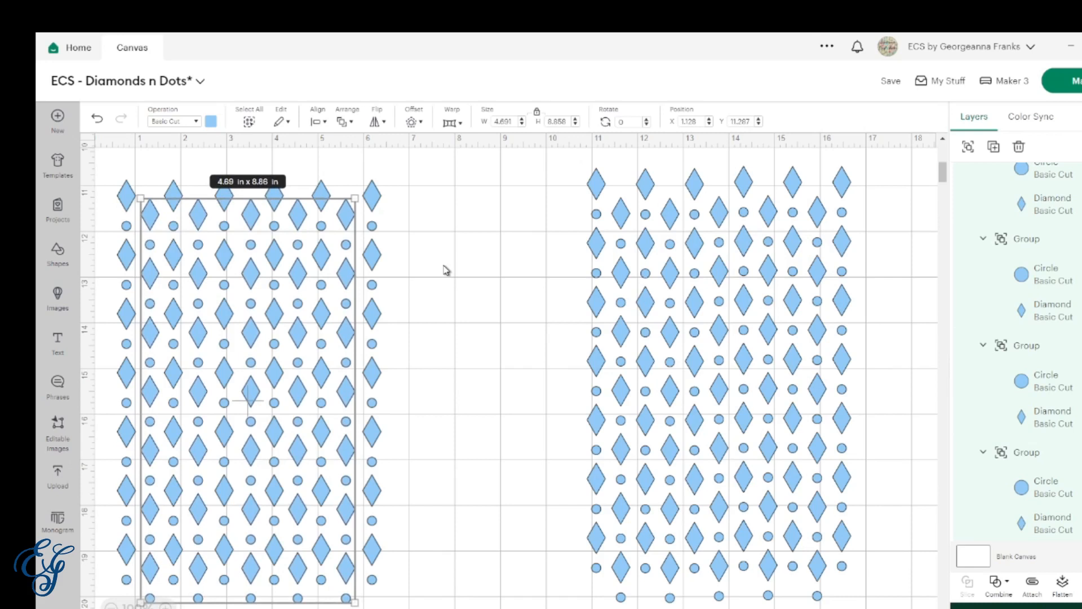
{"action": "key", "text": "Down"}
{"action": "key", "text": "Down"}
{"action": "key", "text": "Down"}
{"action": "key", "text": "Down"}
{"action": "key", "text": "Down"}
{"action": "key", "text": "Down"}
{"action": "key", "text": "Down"}
{"action": "key", "text": "Down"}
{"action": "key", "text": "Down"}
{"action": "key", "text": "Down"}
{"action": "key", "text": "Down"}
{"action": "key", "text": "Down"}
{"action": "key", "text": "Down"}
{"action": "key", "text": "Down"}
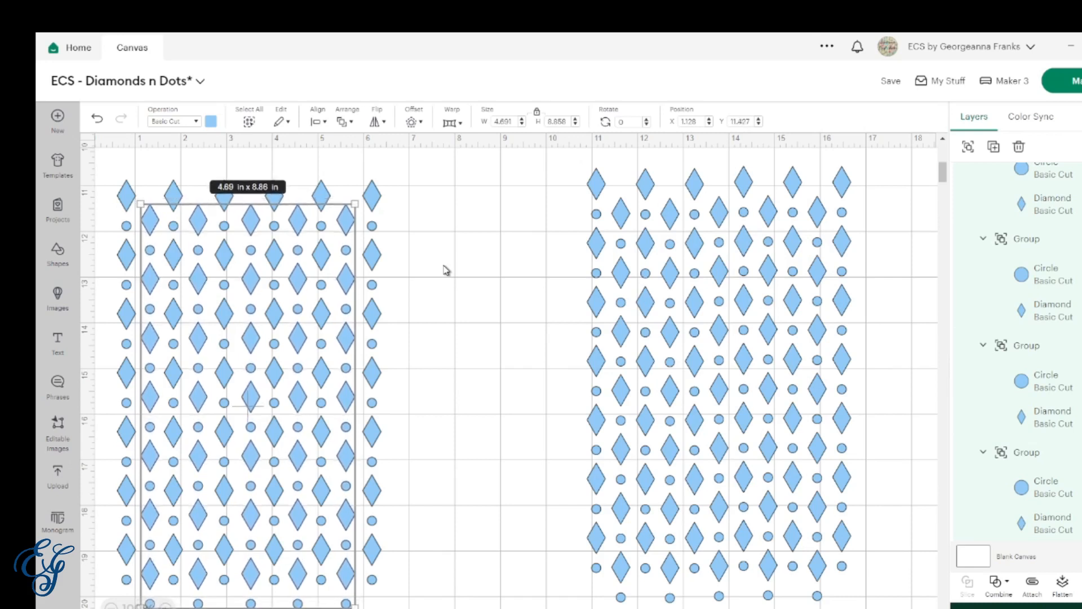
{"action": "key", "text": "Down"}
{"action": "key", "text": "Down"}
{"action": "key", "text": "Down"}
{"action": "key", "text": "Down"}
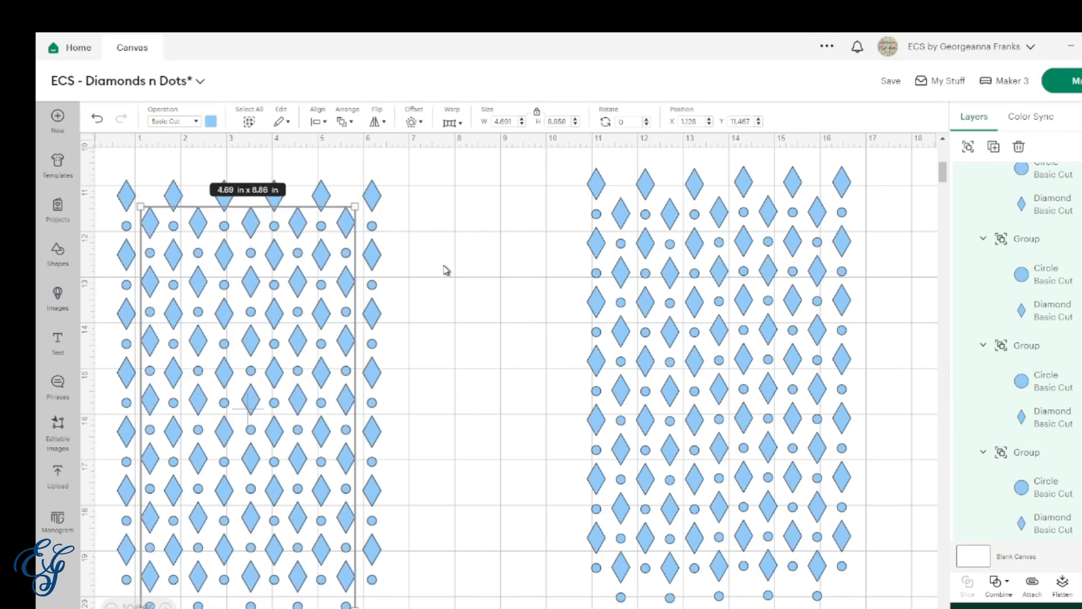
{"action": "key", "text": "Down"}
{"action": "key", "text": "Down"}
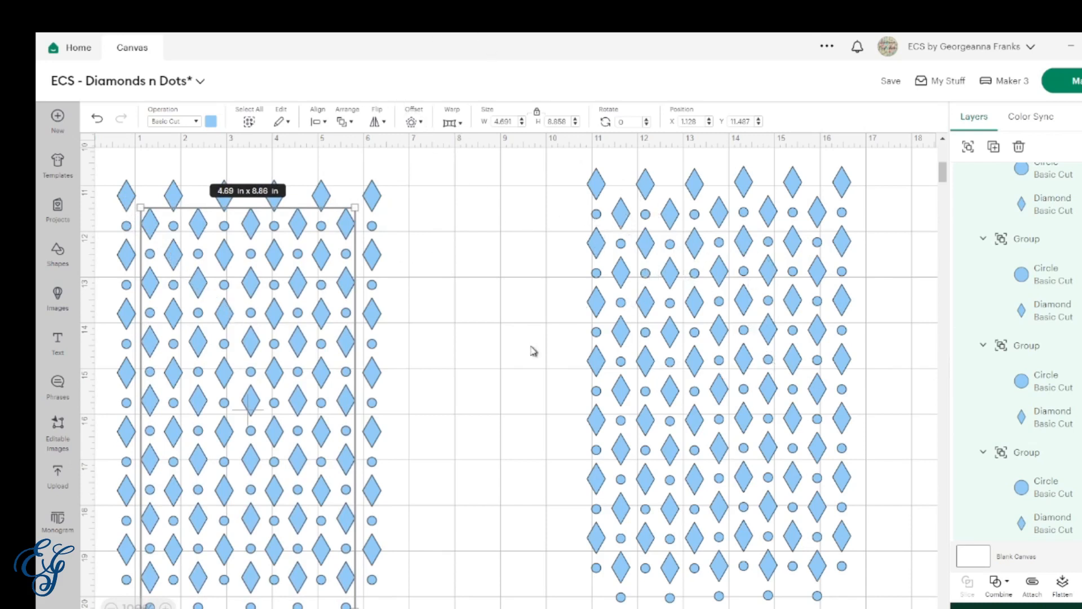
- Nudge the five alternate columns back up to about Y 11.24 and deselect them
{"action": "key", "text": "Up"}
{"action": "key", "text": "Up"}
{"action": "key", "text": "Up"}
{"action": "key", "text": "Up"}
{"action": "key", "text": "Up"}
{"action": "key", "text": "Up"}
{"action": "key", "text": "Up"}
{"action": "key", "text": "Up"}
{"action": "key", "text": "Up"}
{"action": "key", "text": "Up"}
{"action": "key", "text": "Up"}
{"action": "key", "text": "Up"}
{"action": "key", "text": "Up"}
{"action": "key", "text": "Up"}
{"action": "key", "text": "Up"}
{"action": "key", "text": "Up"}
{"action": "key", "text": "Up"}
{"action": "key", "text": "Up"}
{"action": "key", "text": "Up"}
{"action": "key", "text": "Up"}
{"action": "key", "text": "Up"}
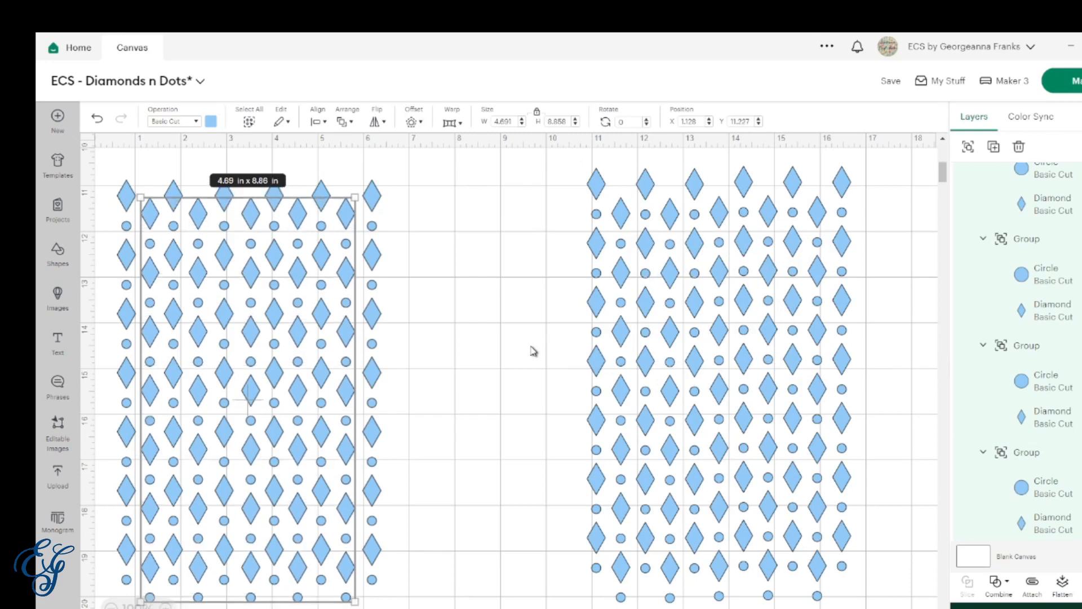
{"action": "key", "text": "Down"}
{"action": "key", "text": "Down"}
{"action": "key", "text": "Down"}
{"action": "key", "text": "Down"}
{"action": "key", "text": "Down"}
{"action": "key", "text": "Down"}
{"action": "key", "text": "Down"}
{"action": "key", "text": "Down"}
{"action": "key", "text": "Down"}
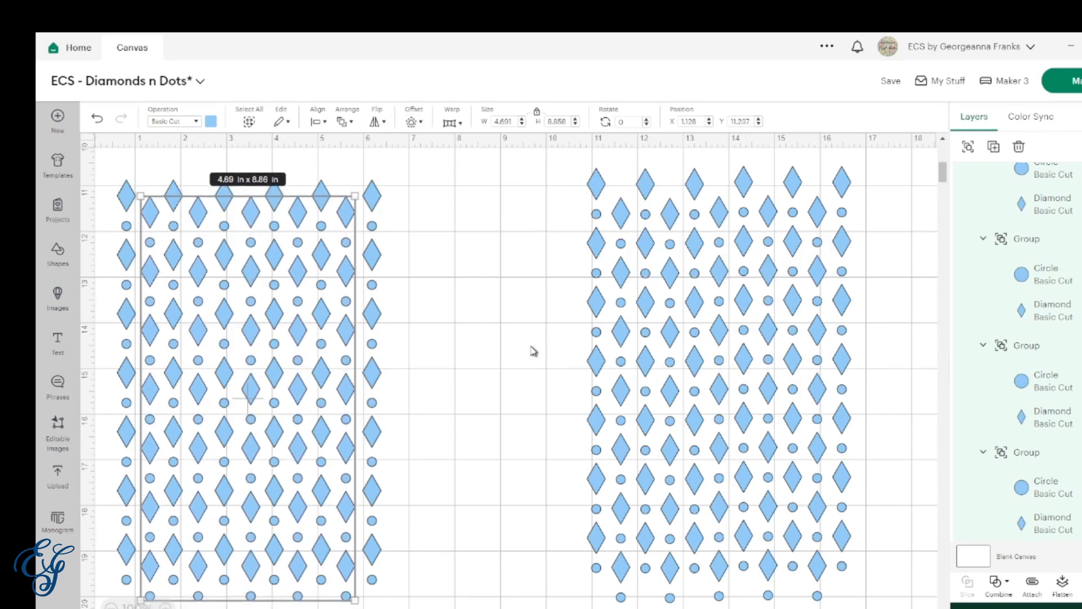
{"action": "left_click", "coordinate": [456, 535]}
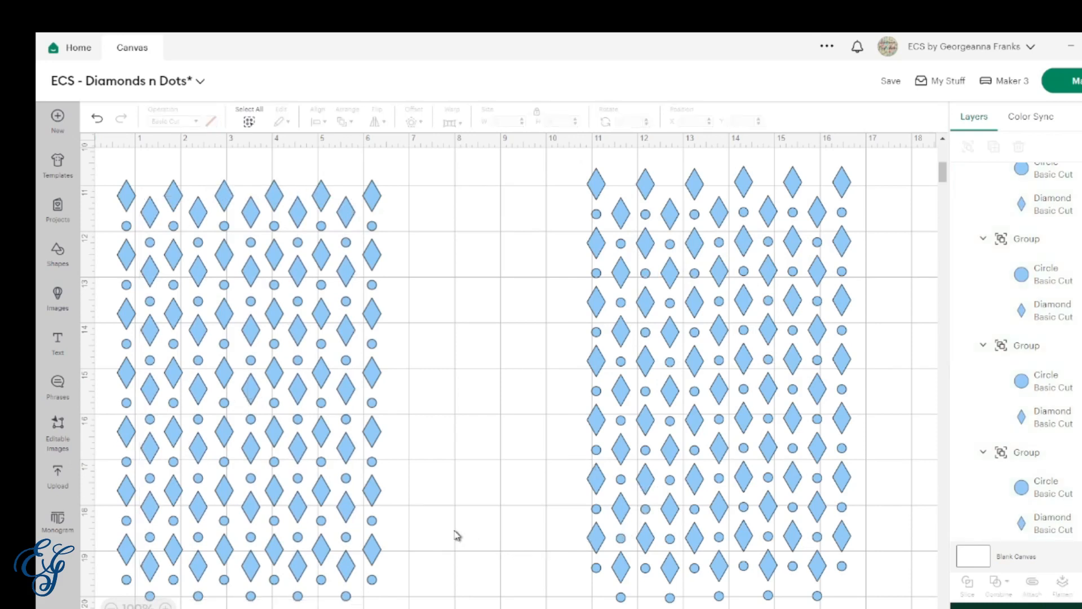
- Group all eleven columns of the restaggered copy and move the group slightly up to about X 0.64, Y 10.49
{"action": "left_click_drag", "start_coordinate": [413, 606], "coordinate": [107, 225]}
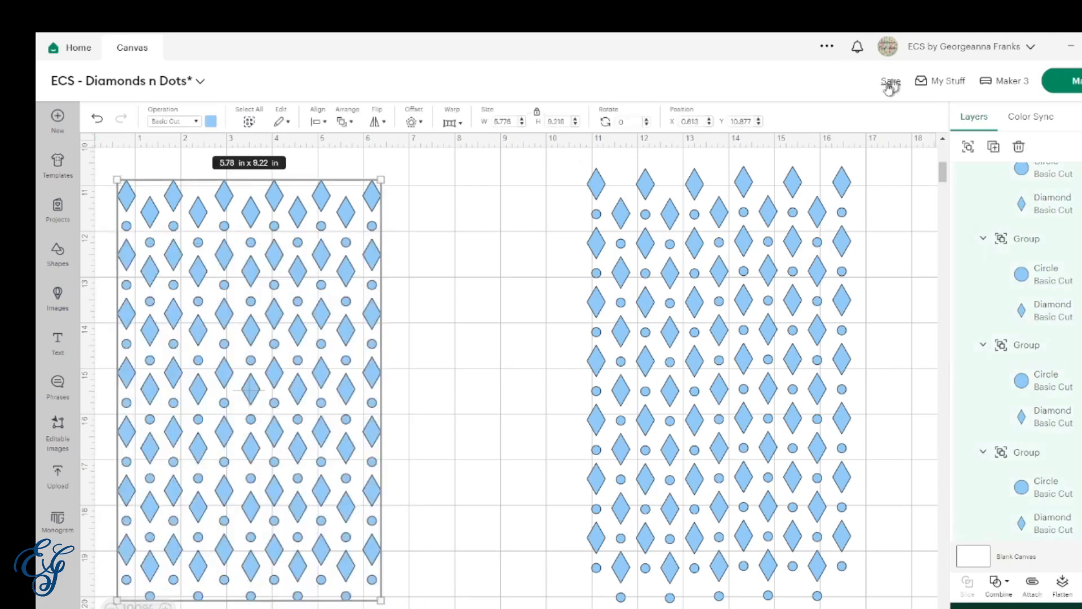
{"action": "left_click", "coordinate": [966, 150]}
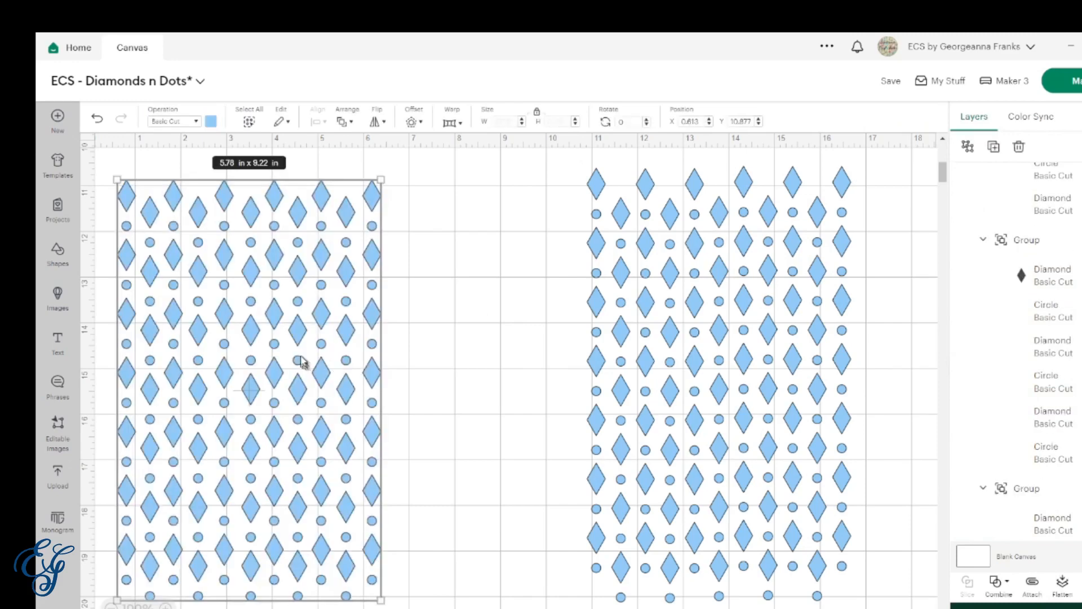
{"action": "mouse_move", "coordinate": [321, 316]}
{"action": "left_mouse_down"}
{"action": "mouse_move", "coordinate": [405, 289]}
{"action": "mouse_move", "coordinate": [323, 301]}
{"action": "left_mouse_up"}
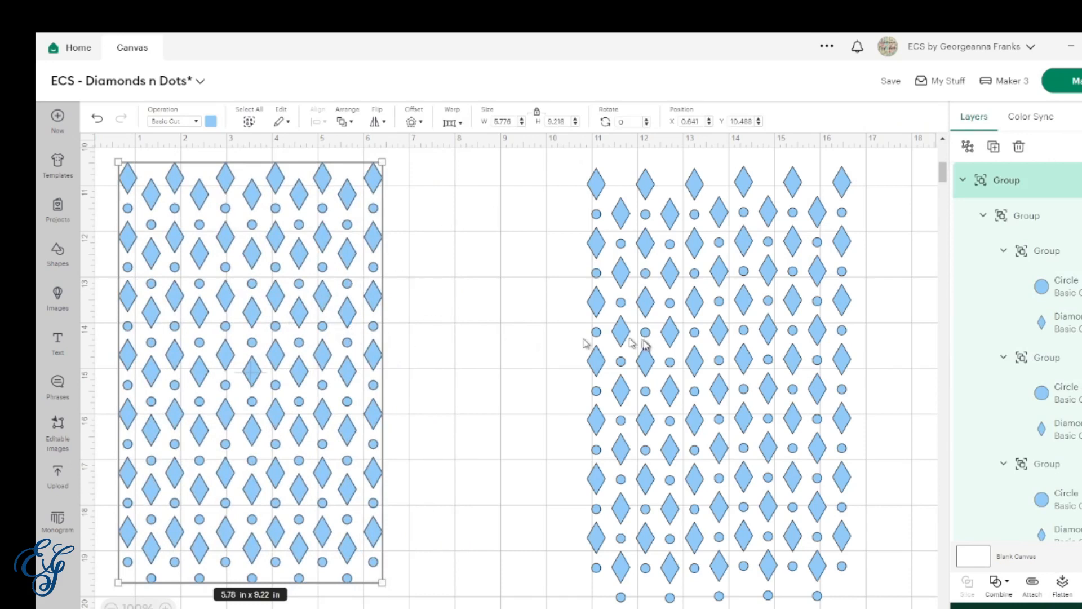
- Move the grouped original pattern closer to the copy, to about X 9.78, Y 10.53
{"action": "left_click", "coordinate": [653, 342]}
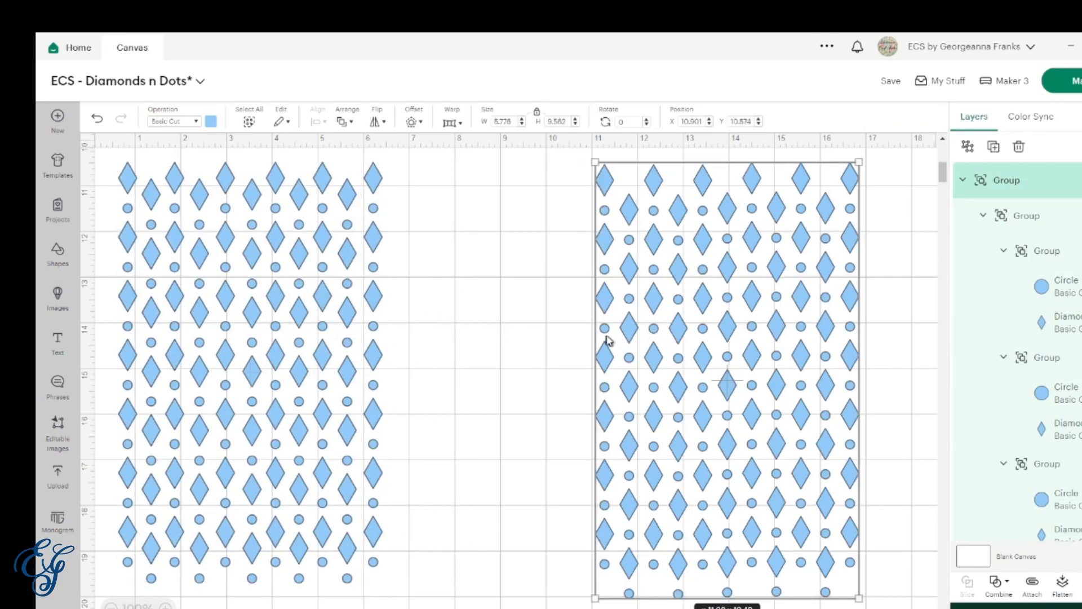
{"action": "left_click_drag", "start_coordinate": [609, 341], "coordinate": [606, 359]}
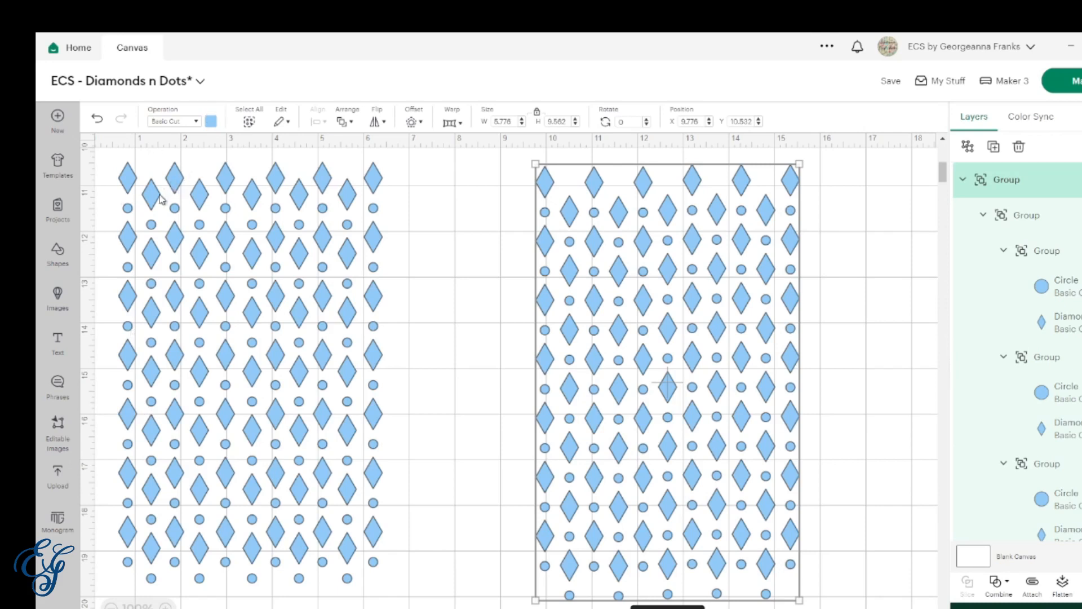
- Add a rounded square to the canvas and colour it dark blue
{"action": "left_click", "coordinate": [58, 252]}
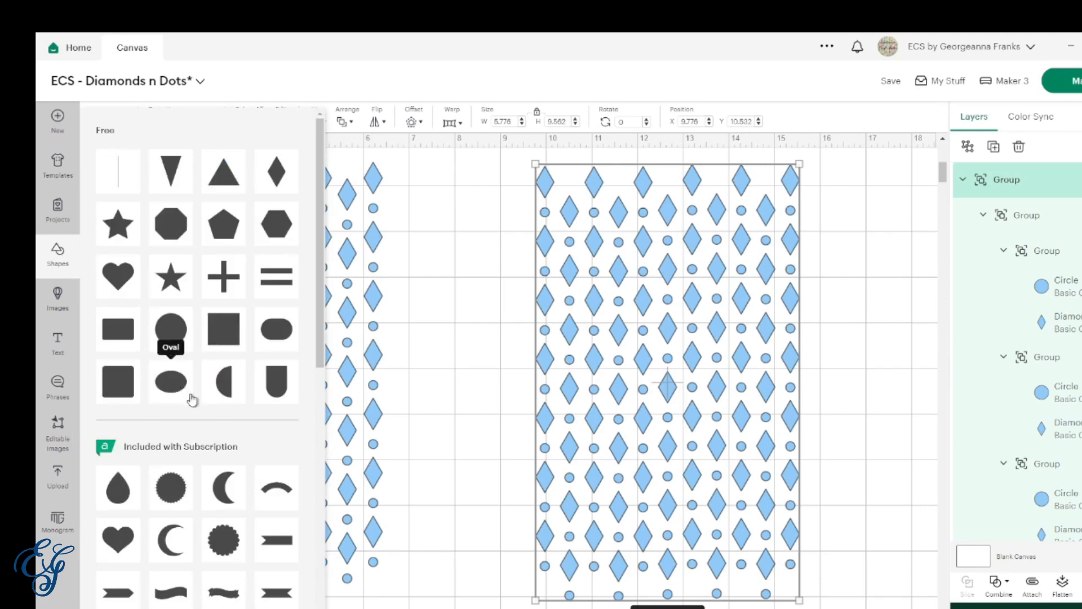
{"action": "left_click", "coordinate": [114, 386]}
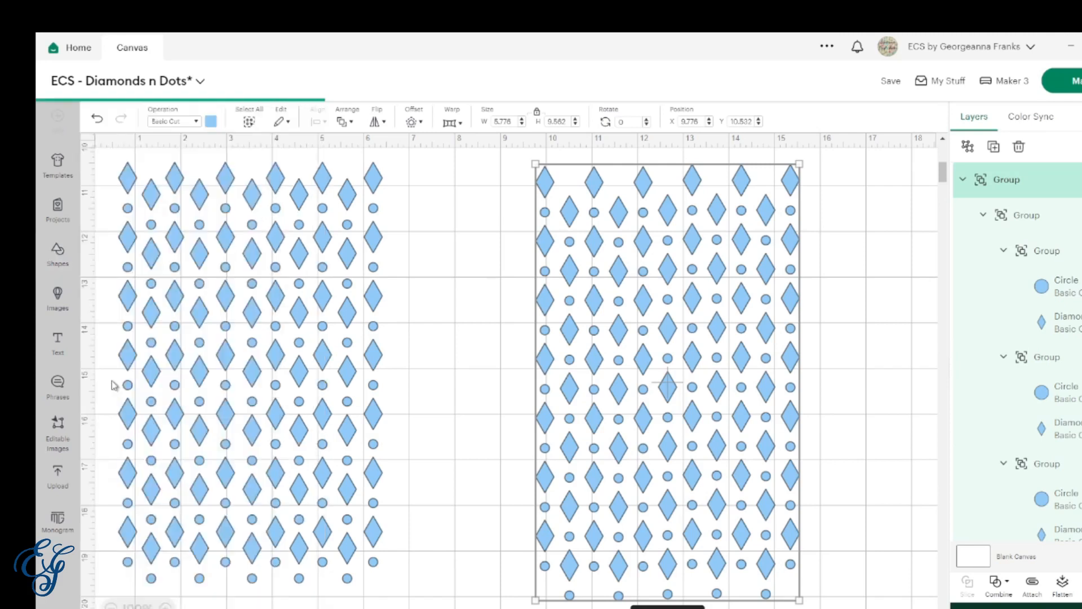
{"action": "left_click", "coordinate": [210, 121]}
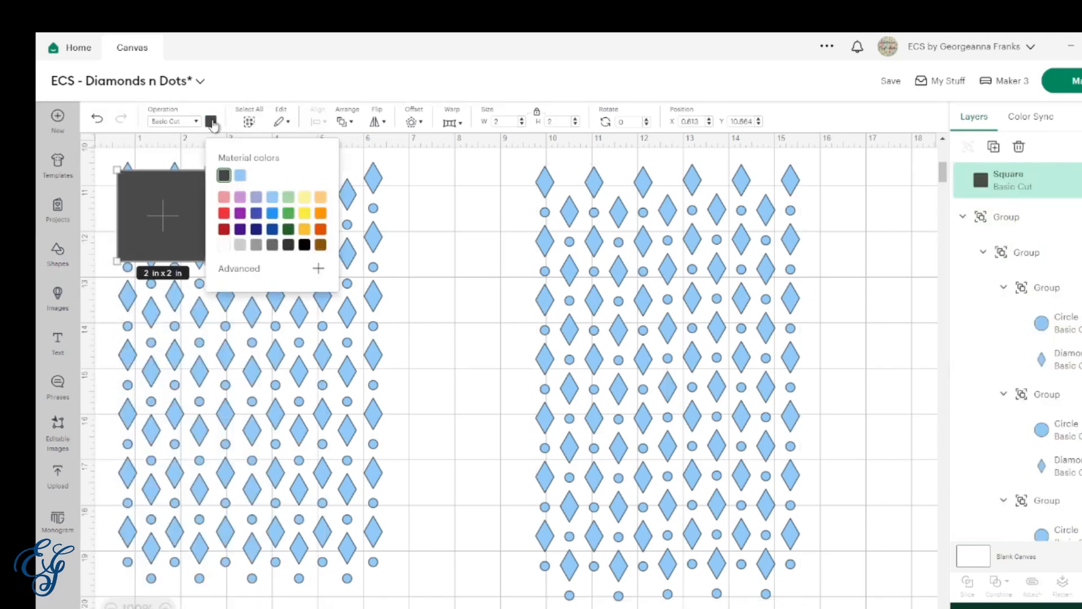
{"action": "left_click", "coordinate": [271, 229]}
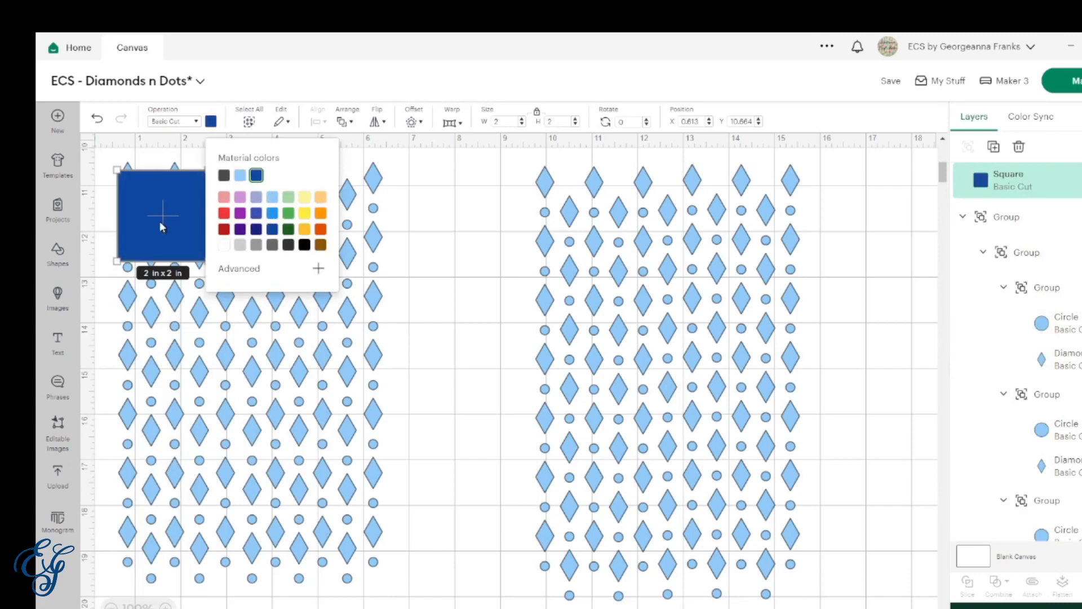
- Add a half circle and a full circle to the canvas
{"action": "left_click", "coordinate": [58, 253]}
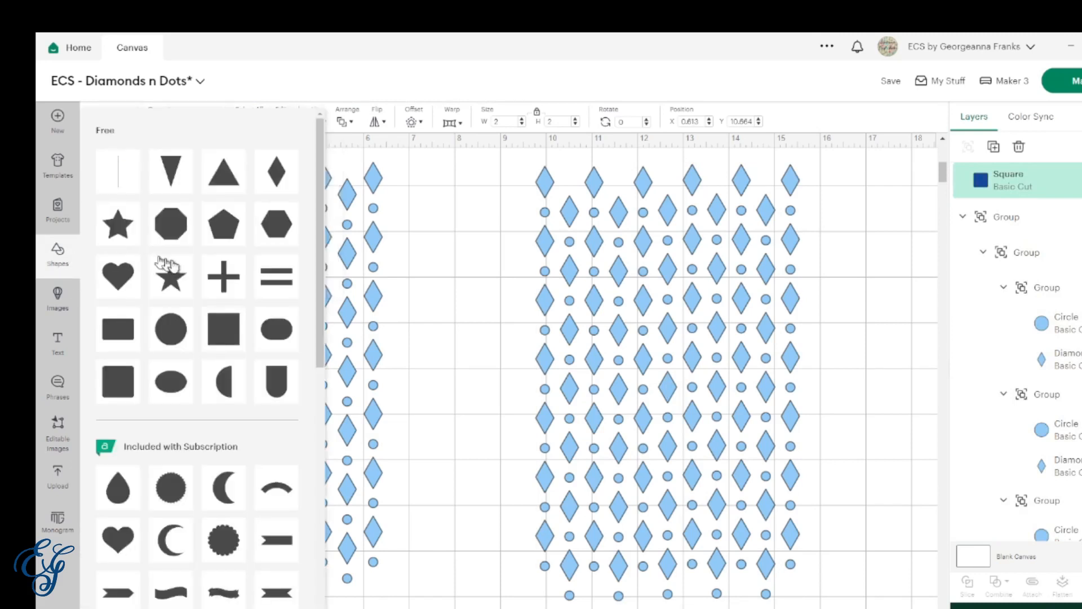
{"action": "left_click", "coordinate": [220, 387]}
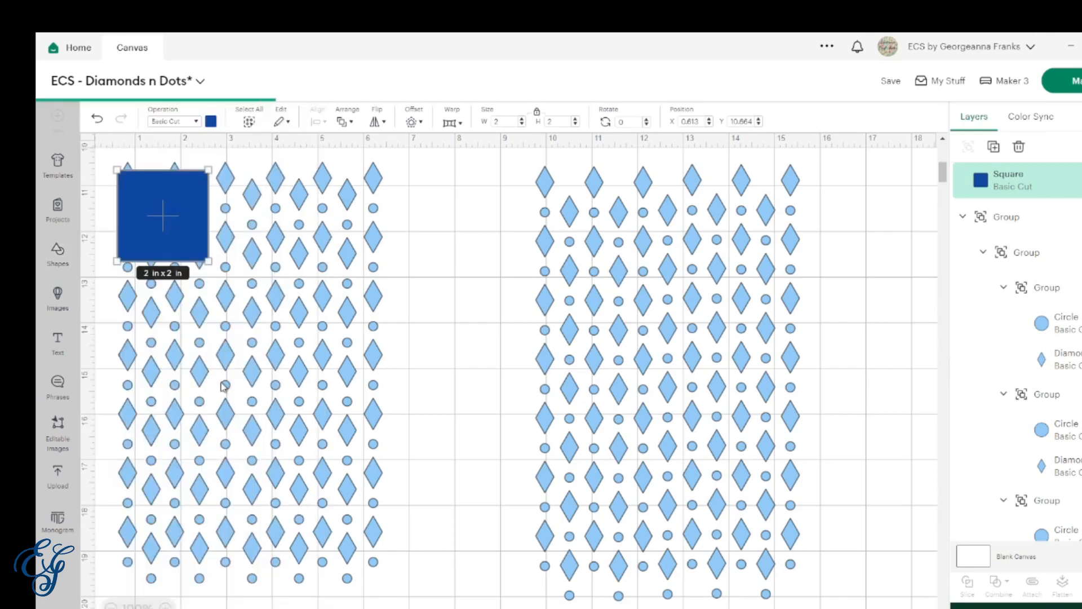
{"action": "left_click", "coordinate": [60, 254]}
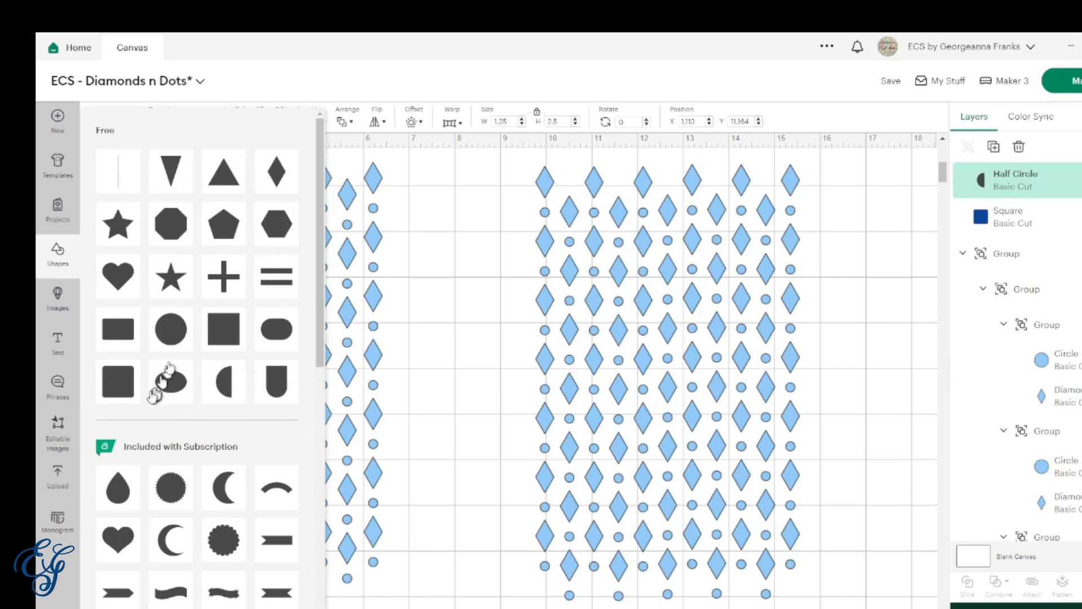
{"action": "left_click", "coordinate": [177, 332]}
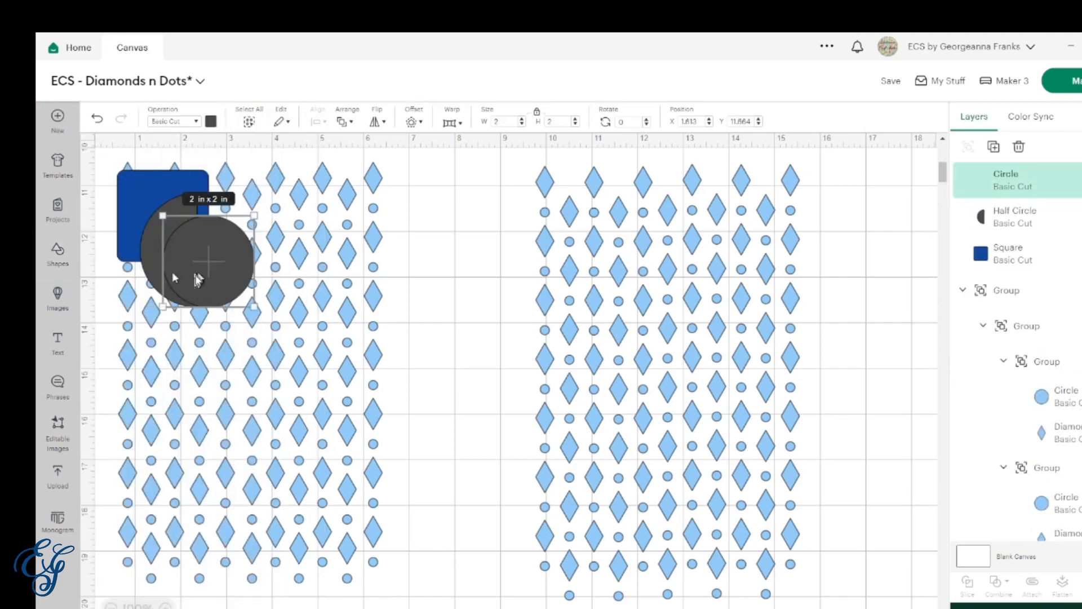
- Recolour the circle and half circle dark blue like the square, and move both onto the original pattern
{"action": "left_click", "coordinate": [153, 255], "text": "shift"}
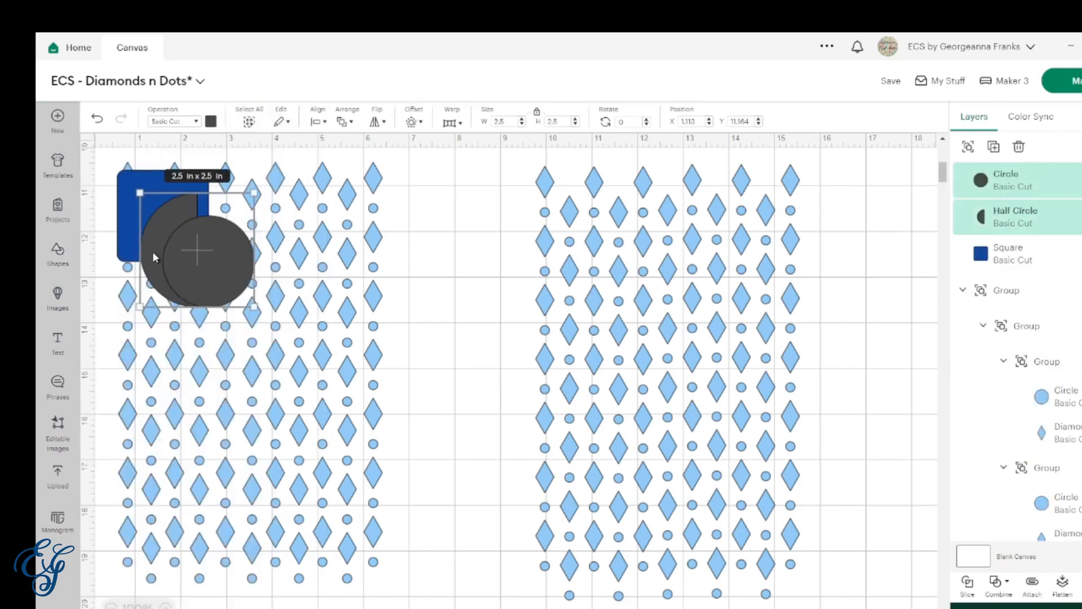
{"action": "left_click", "coordinate": [211, 122]}
{"action": "left_click", "coordinate": [256, 175]}
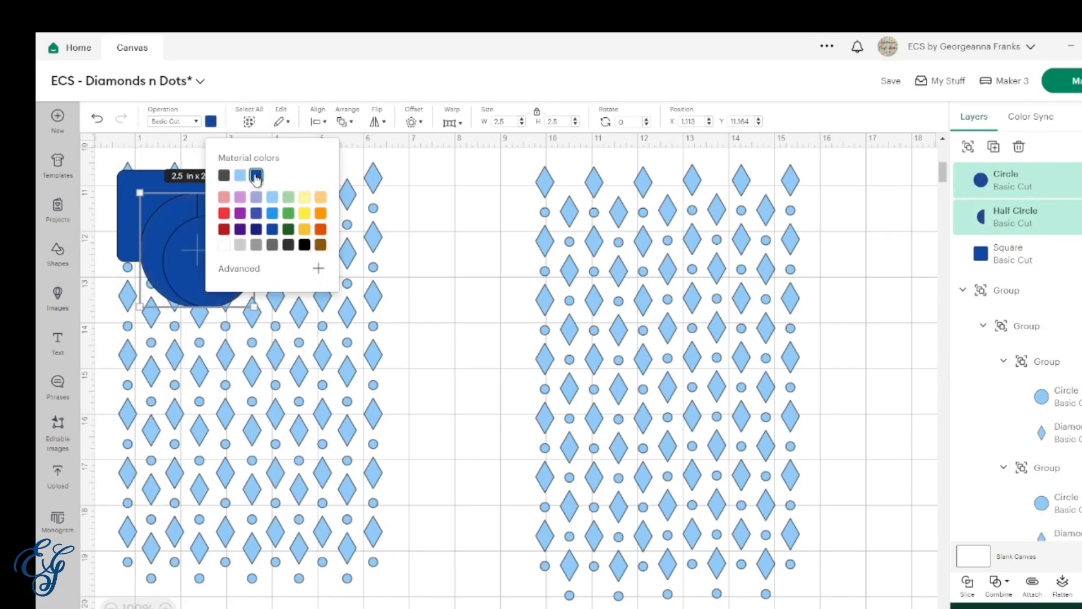
{"action": "left_click", "coordinate": [107, 307]}
{"action": "left_click_drag", "start_coordinate": [189, 256], "coordinate": [560, 280]}
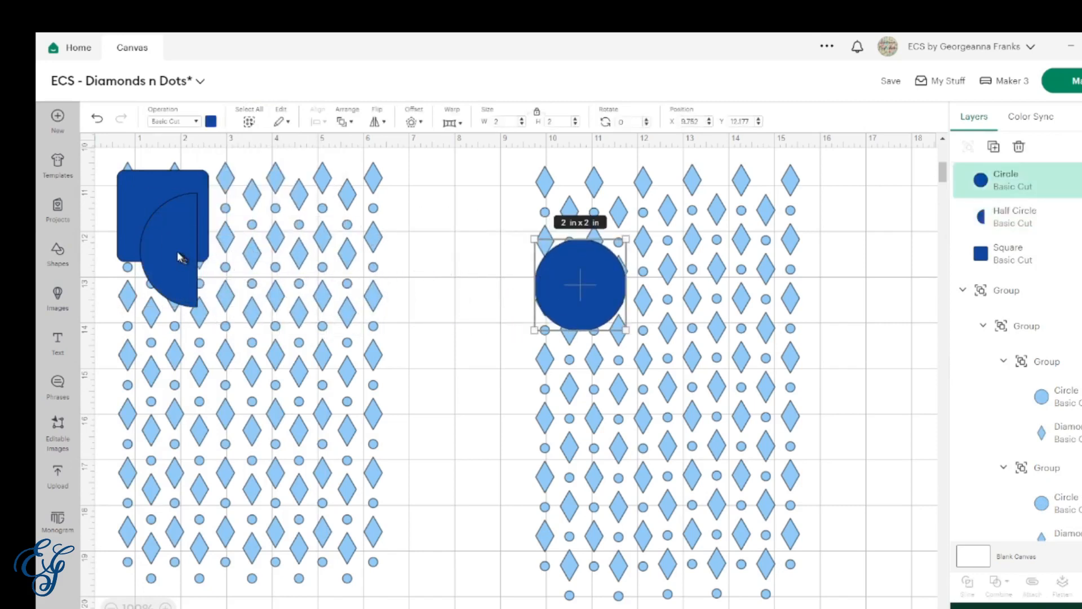
{"action": "left_click_drag", "start_coordinate": [186, 257], "coordinate": [626, 297]}
- Stretch the square to about 6.56 x 9.78 in over the restaggered pattern, send it to the back and place it at about X 0.26, Y 10.23
{"action": "left_click_drag", "start_coordinate": [186, 189], "coordinate": [174, 175]}
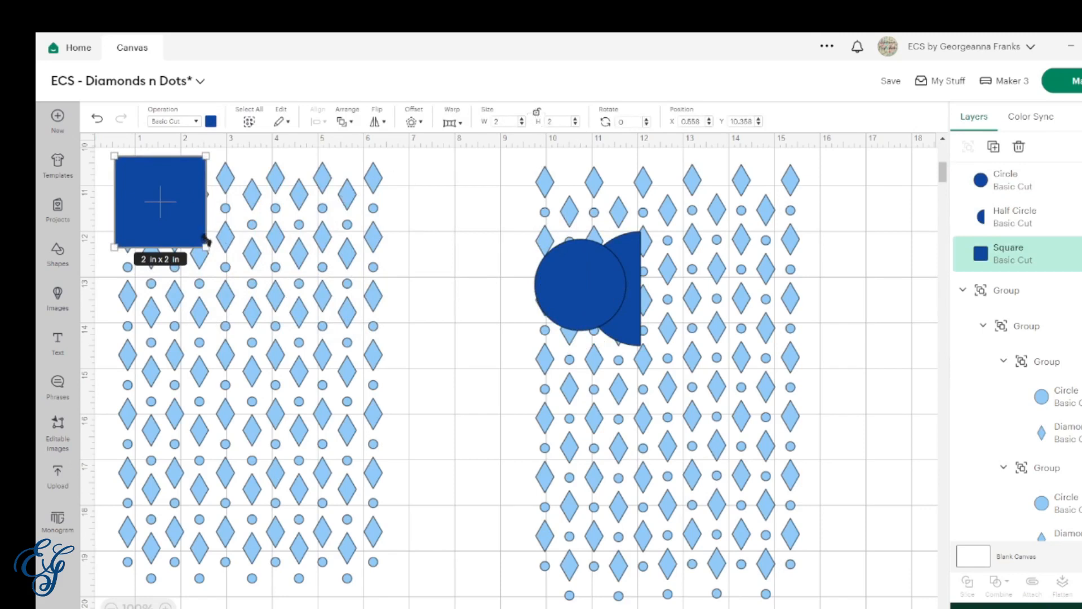
{"action": "left_click_drag", "start_coordinate": [204, 245], "coordinate": [411, 601]}
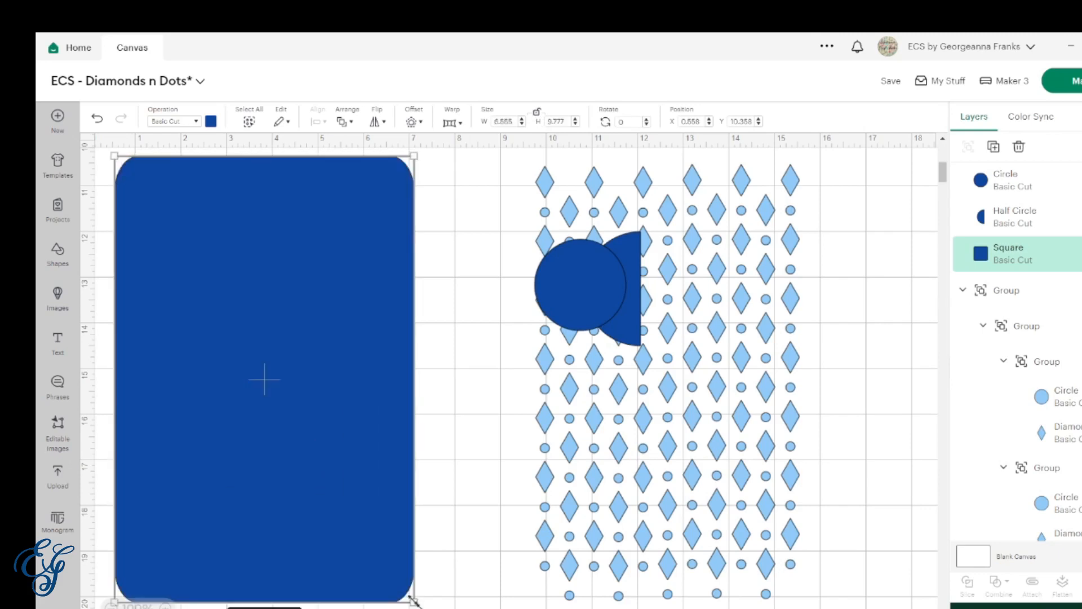
{"action": "right_click", "coordinate": [347, 532]}
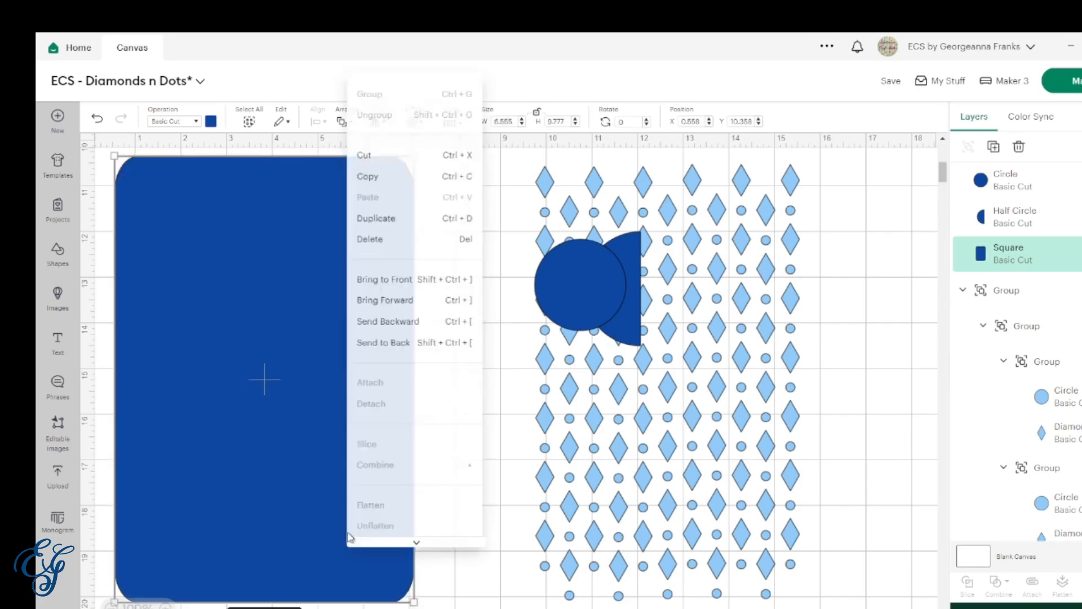
{"action": "left_click", "coordinate": [417, 337]}
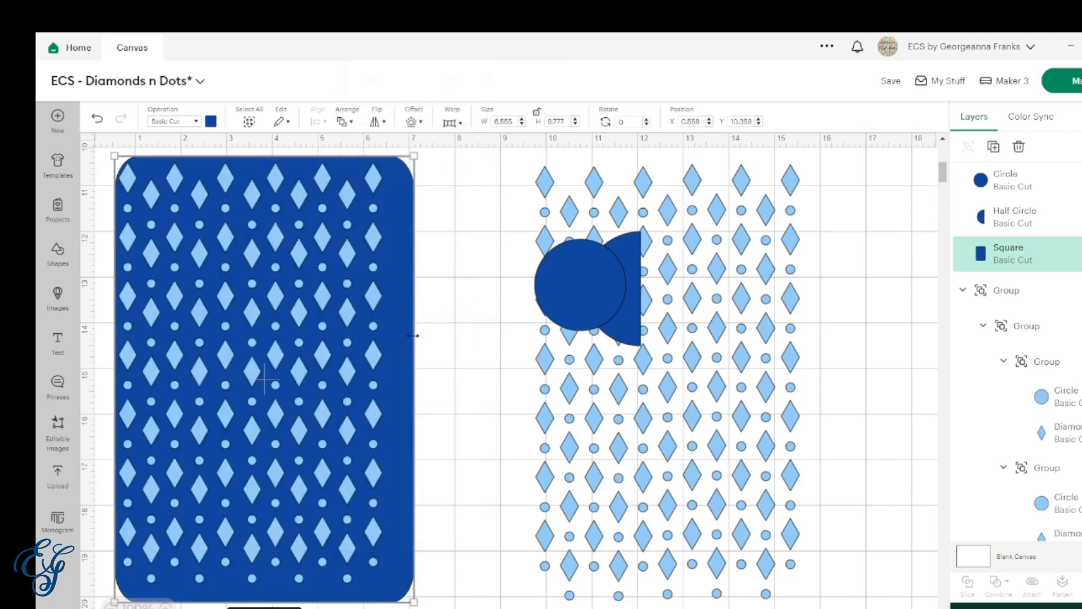
{"action": "left_click_drag", "start_coordinate": [264, 380], "coordinate": [250, 373]}
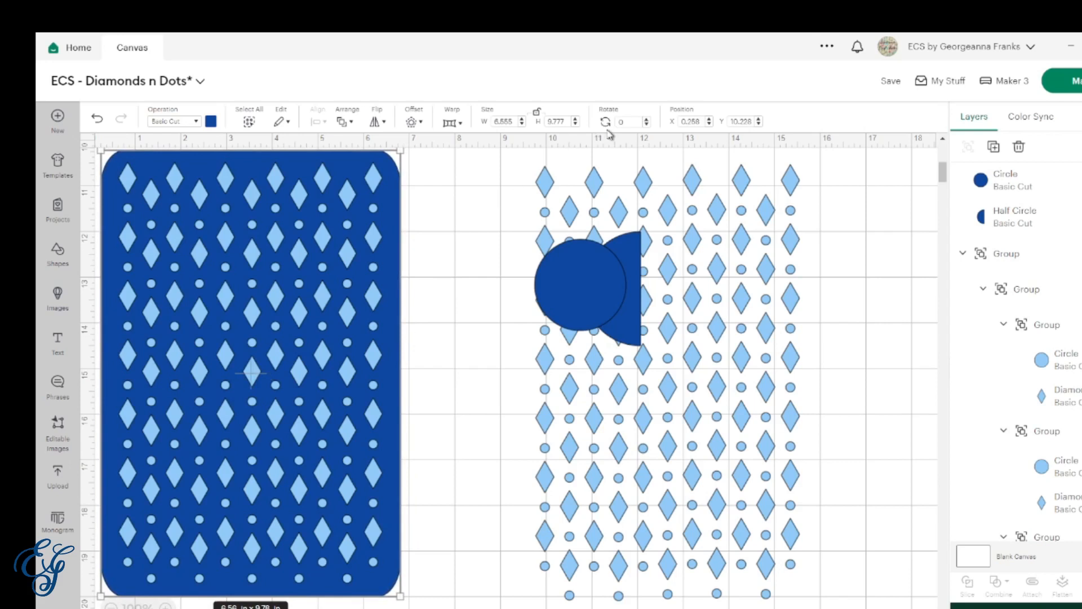
- Set the blue background rectangle's height to 10 in and its width to 7 in
{"action": "left_click", "coordinate": [576, 119]}
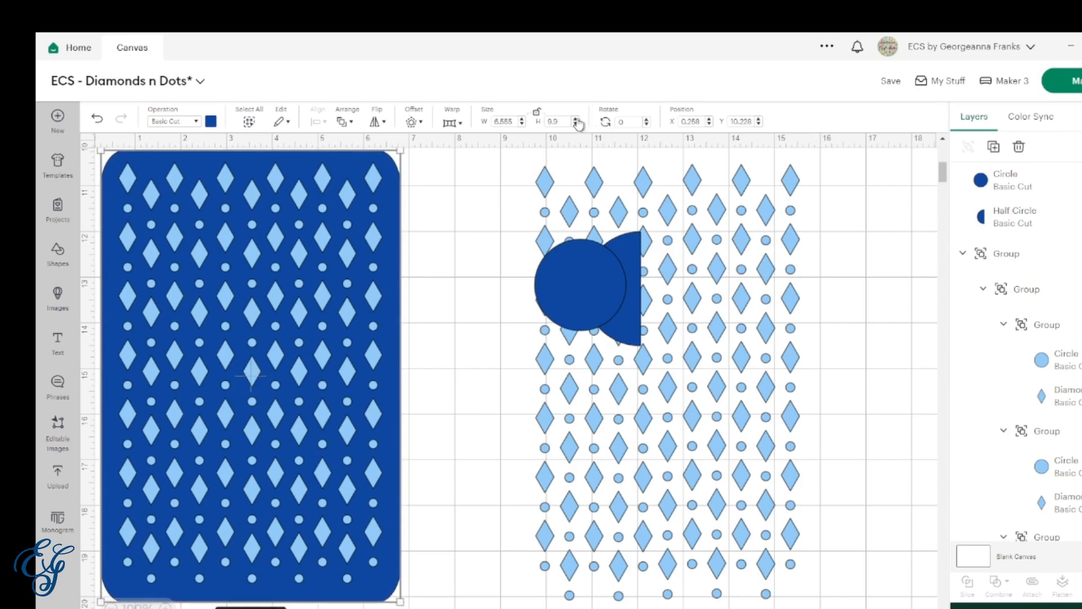
{"action": "left_click", "coordinate": [575, 119]}
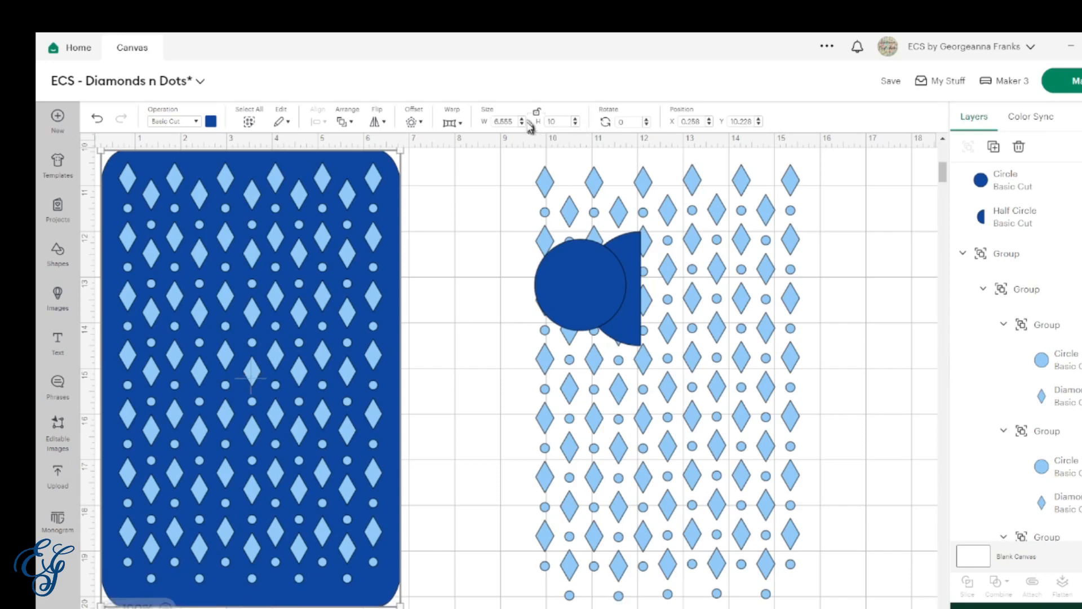
{"action": "left_click", "coordinate": [522, 119]}
{"action": "left_click", "coordinate": [522, 119]}
{"action": "left_click", "coordinate": [523, 120]}
{"action": "left_click", "coordinate": [522, 119]}
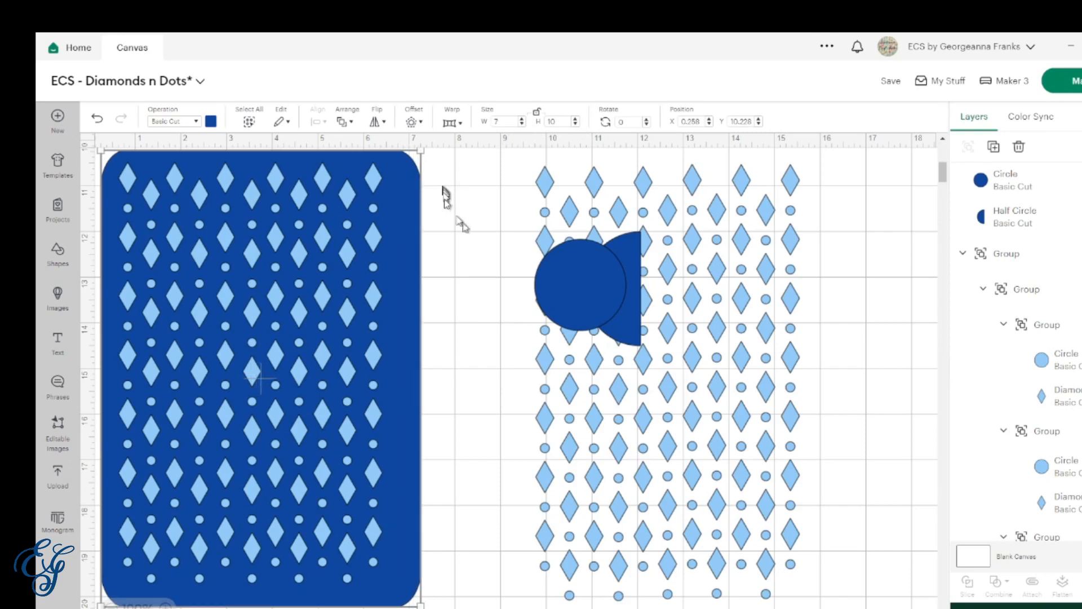
- Nudge the blue rectangle left to about X 0.01 and deselect it
{"action": "key", "text": "Left"}
{"action": "key", "text": "Left"}
{"action": "key", "text": "Left"}
{"action": "key", "text": "Left"}
{"action": "key", "text": "Left"}
{"action": "key", "text": "Left"}
{"action": "key", "text": "Left"}
{"action": "key", "text": "Left"}
{"action": "key", "text": "Left"}
{"action": "key", "text": "Left"}
{"action": "key", "text": "Left"}
{"action": "key", "text": "Left"}
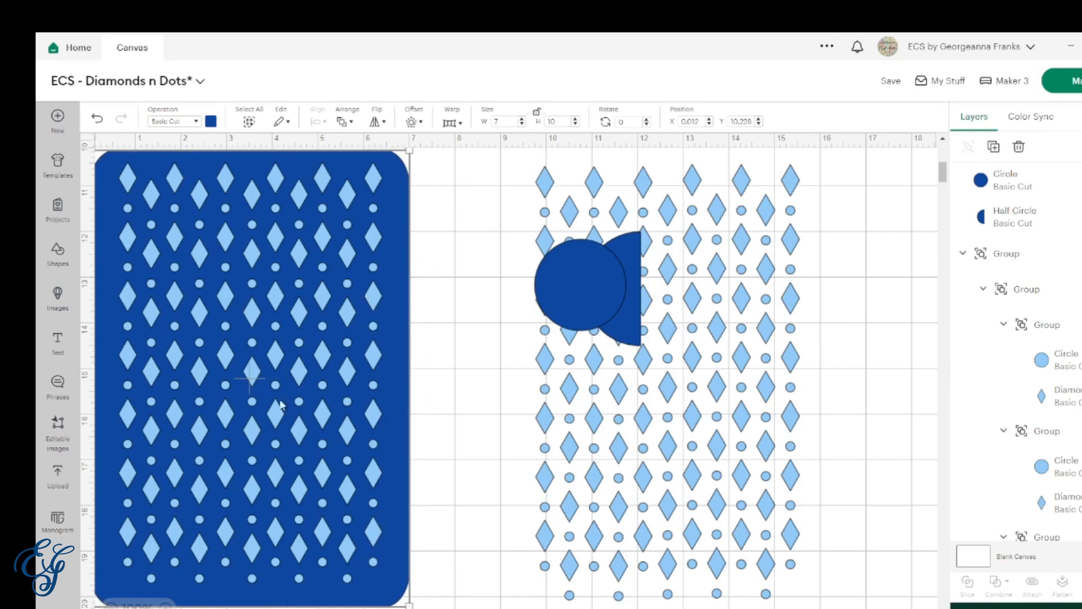
{"action": "left_click", "coordinate": [441, 599]}
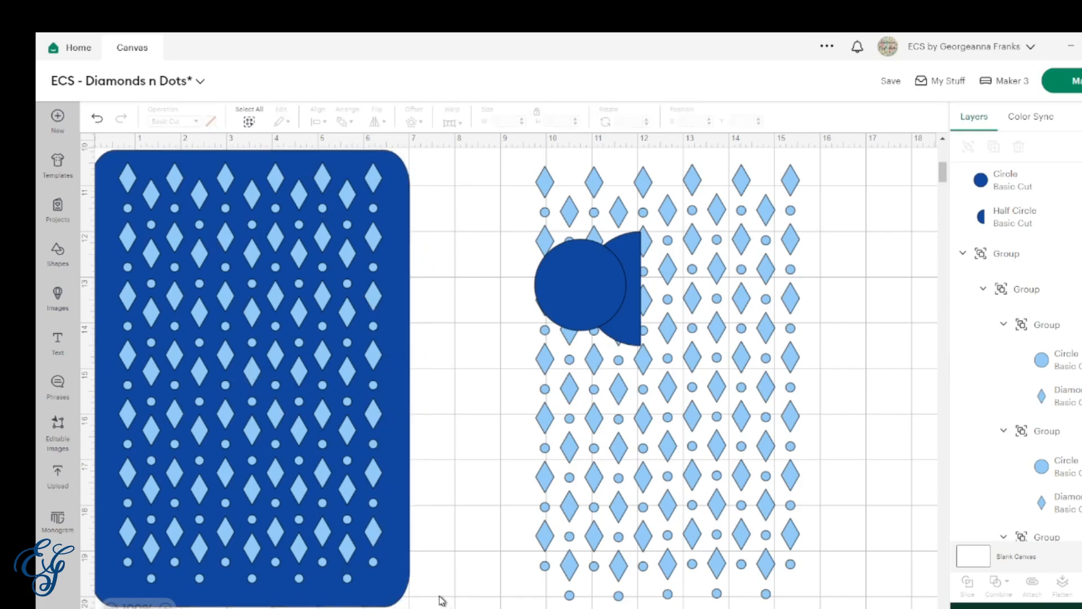
- Center the restaggered pattern group and the blue rectangle on each other, then deselect them
{"action": "left_click_drag", "start_coordinate": [439, 595], "coordinate": [346, 535]}
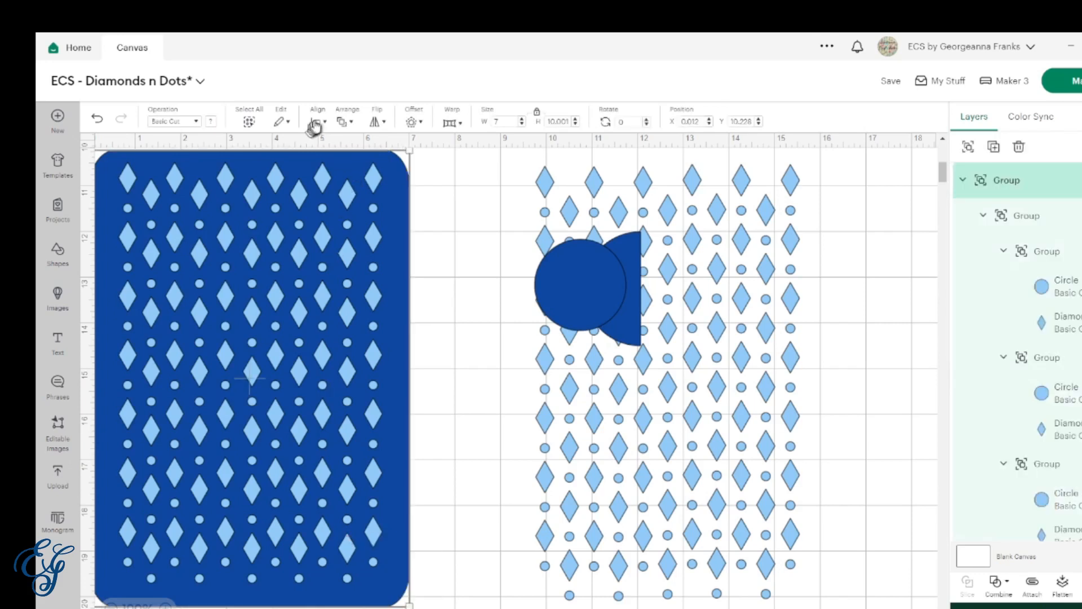
{"action": "left_click", "coordinate": [319, 121]}
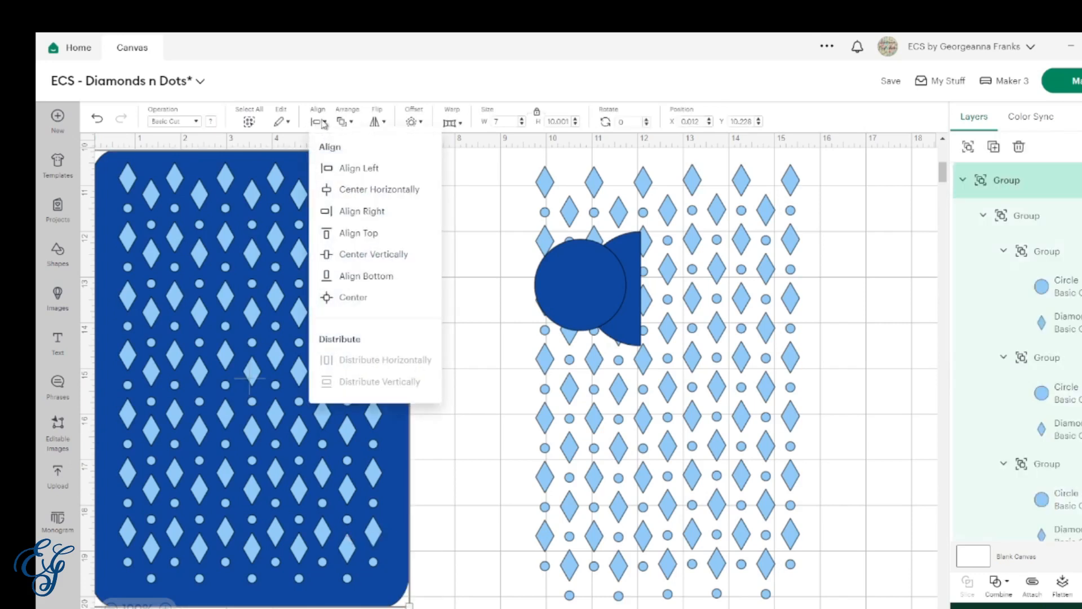
{"action": "left_click", "coordinate": [354, 297]}
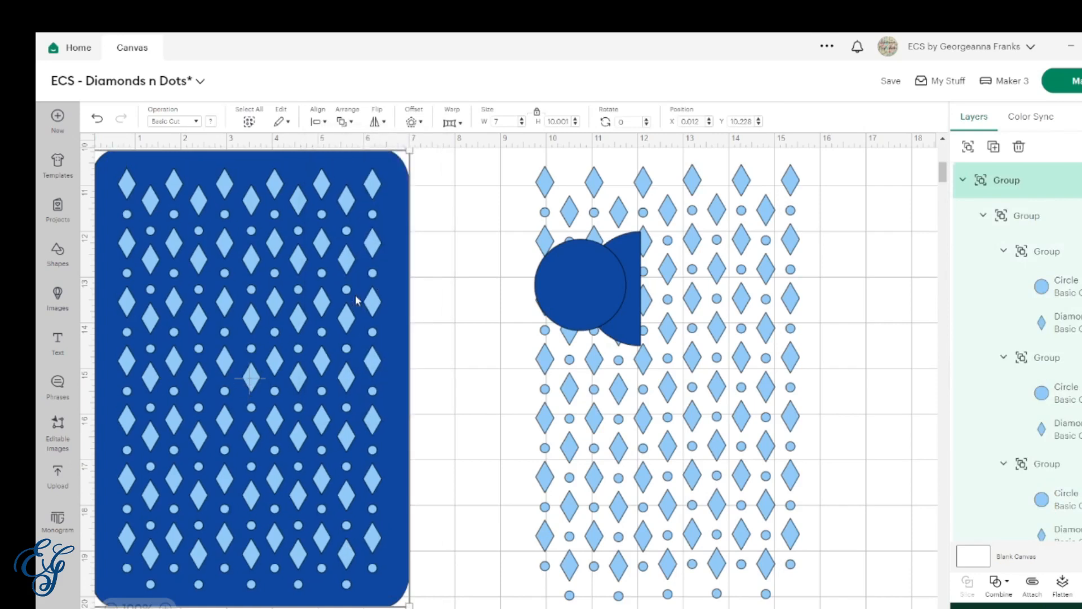
{"action": "left_click", "coordinate": [465, 214]}
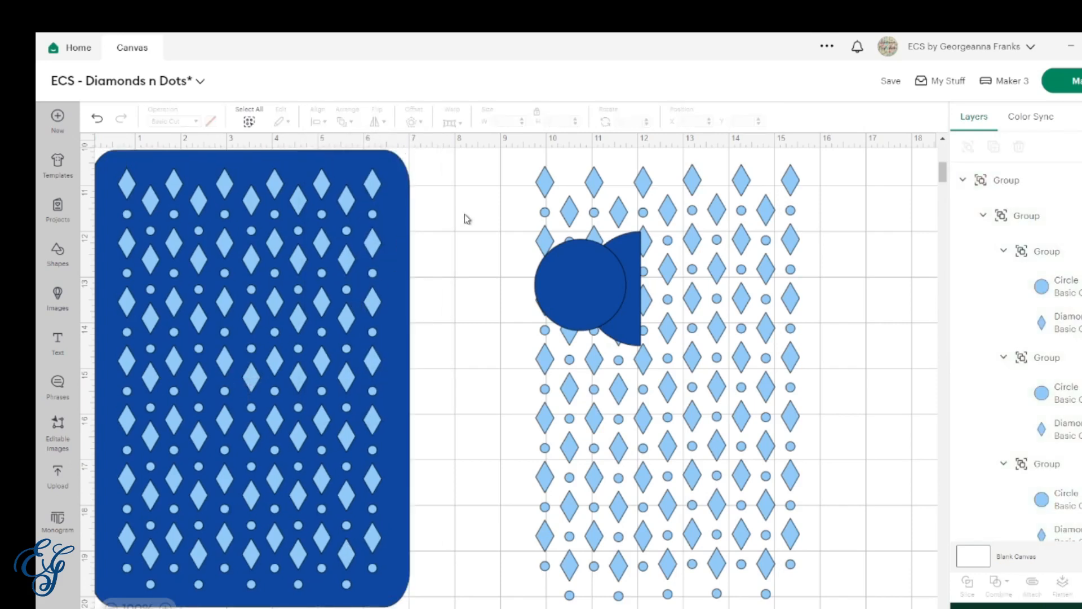
- Weld the restaggered diamonds-and-dots group into a single shape
{"action": "left_click", "coordinate": [359, 202]}
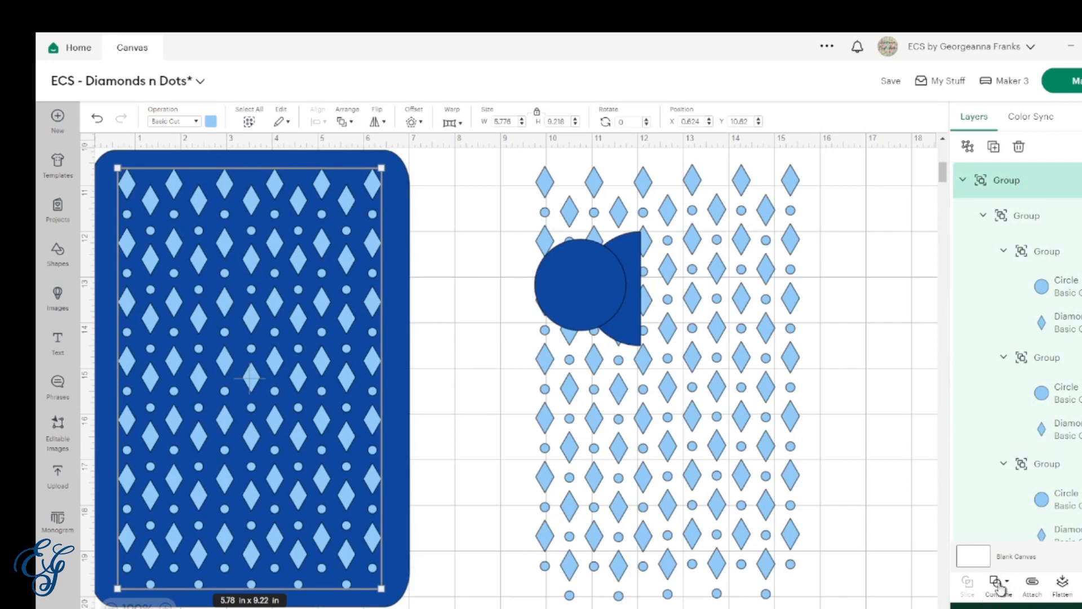
{"action": "left_click", "coordinate": [997, 586]}
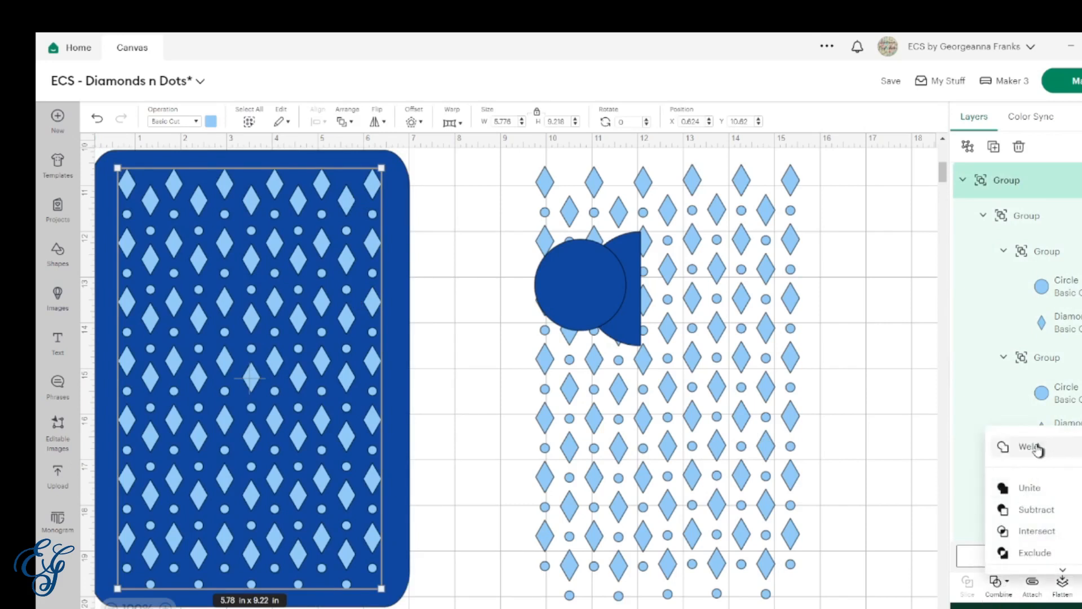
{"action": "left_click", "coordinate": [1038, 449]}
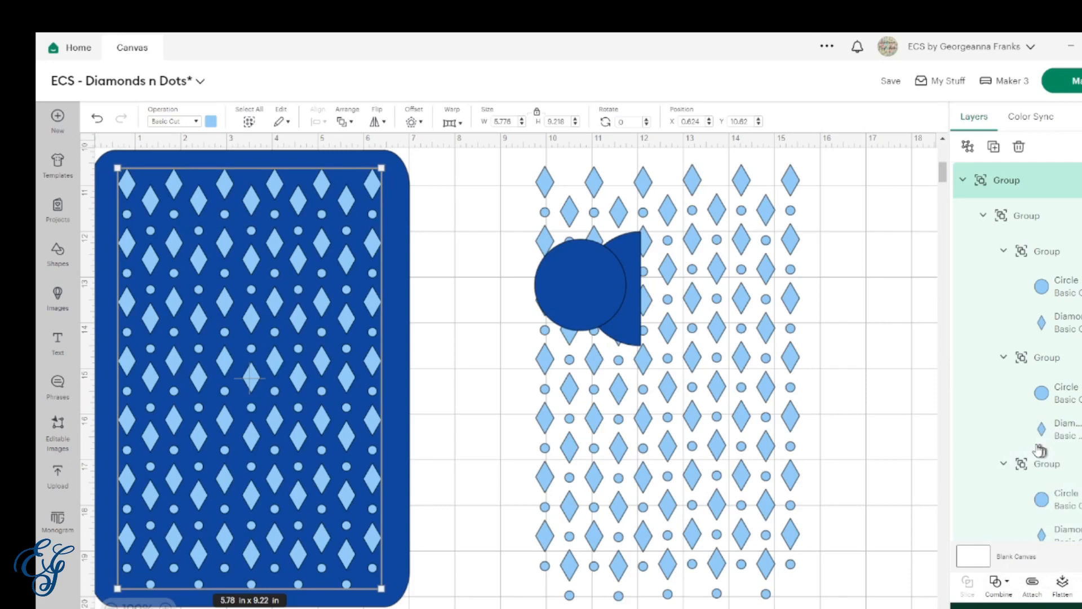
{"action": "left_click", "coordinate": [832, 495]}
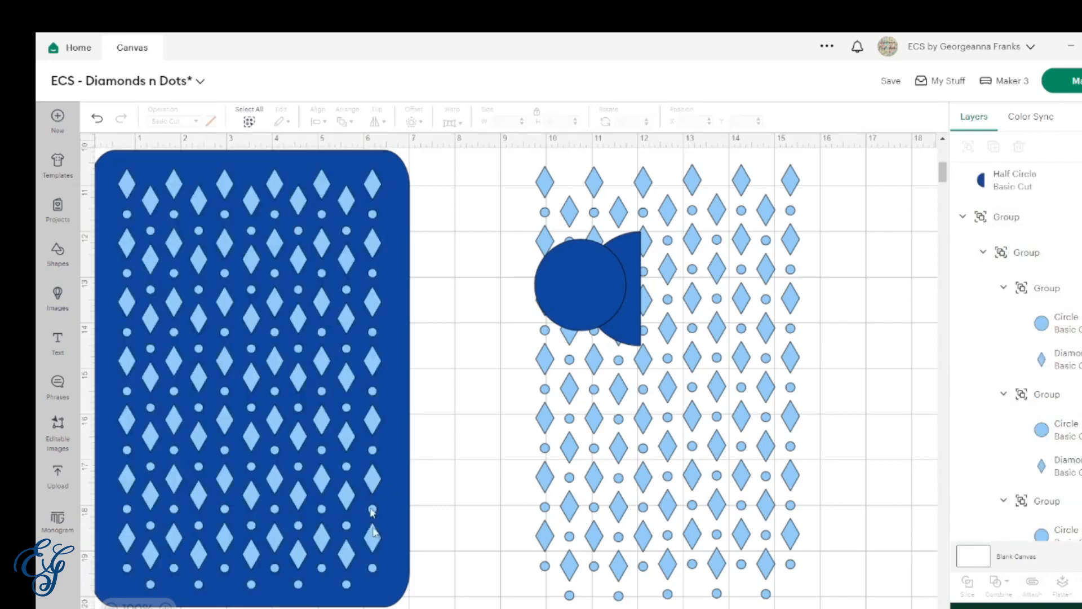
- Slice the welded pattern out of the blue rectangle and move the two cut-out pieces aside
{"action": "left_click_drag", "start_coordinate": [429, 599], "coordinate": [314, 490]}
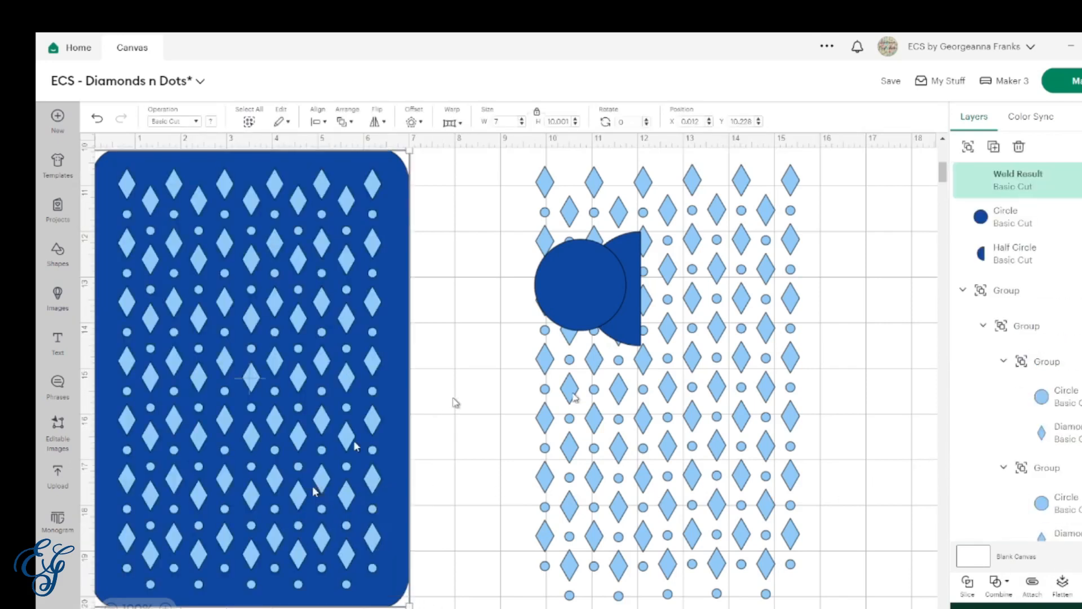
{"action": "left_click", "coordinate": [972, 595]}
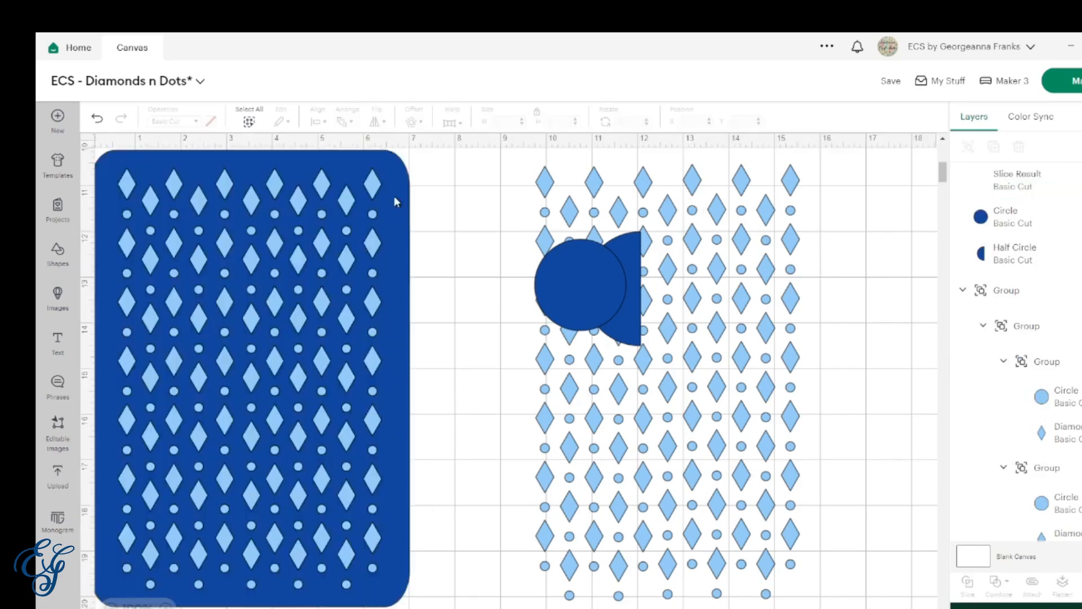
{"action": "left_click", "coordinate": [376, 306]}
{"action": "left_click_drag", "start_coordinate": [376, 306], "coordinate": [537, 520]}
{"action": "left_click_drag", "start_coordinate": [374, 238], "coordinate": [503, 471]}
{"action": "scroll", "coordinate": [538, 417], "scroll_direction": "down", "scroll_amount": 1}
{"action": "scroll", "coordinate": [538, 417], "scroll_direction": "down", "scroll_amount": 5}
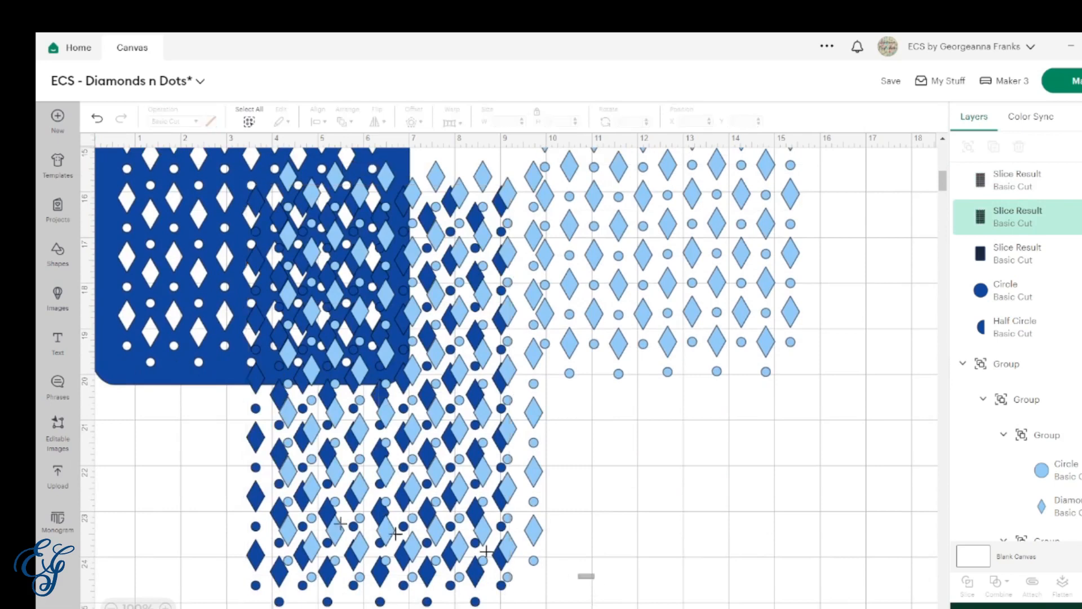
- Select both cut-out pattern pieces and move them below the blue rectangle, to about X 0.78, Y 24.41
{"action": "left_click_drag", "start_coordinate": [590, 586], "coordinate": [241, 352]}
{"action": "left_click_drag", "start_coordinate": [456, 406], "coordinate": [315, 590]}
{"action": "scroll", "coordinate": [394, 309], "scroll_direction": "up", "scroll_amount": 4}
{"action": "scroll", "coordinate": [394, 310], "scroll_direction": "up", "scroll_amount": 3}
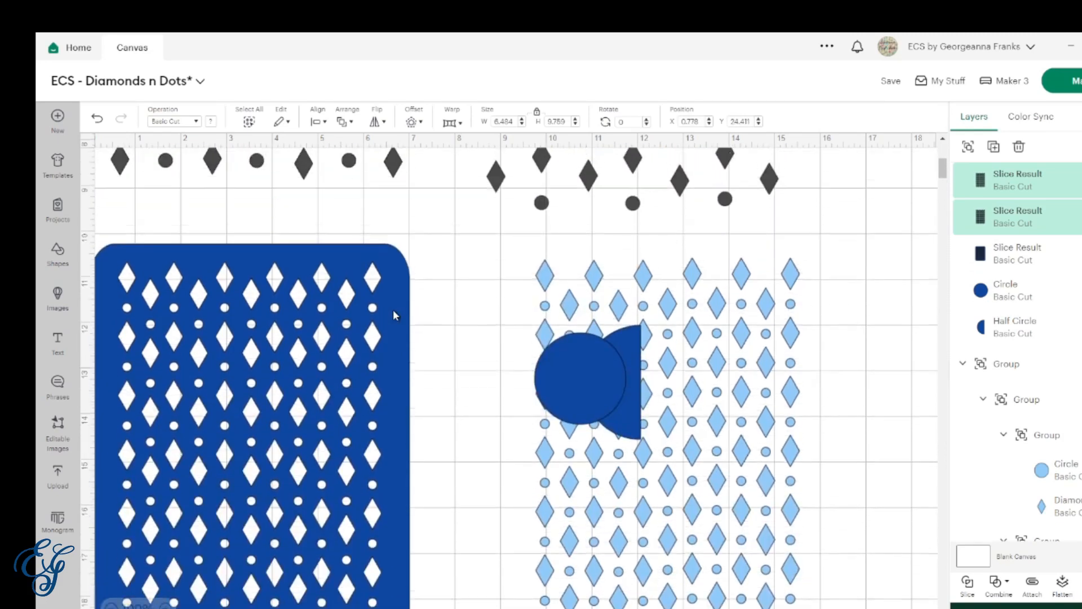
- Undo the slice and the weld so the rectangle and the diamonds-and-dots group are separate, editable objects again
{"action": "scroll", "coordinate": [394, 310], "scroll_direction": "down", "scroll_amount": 1}
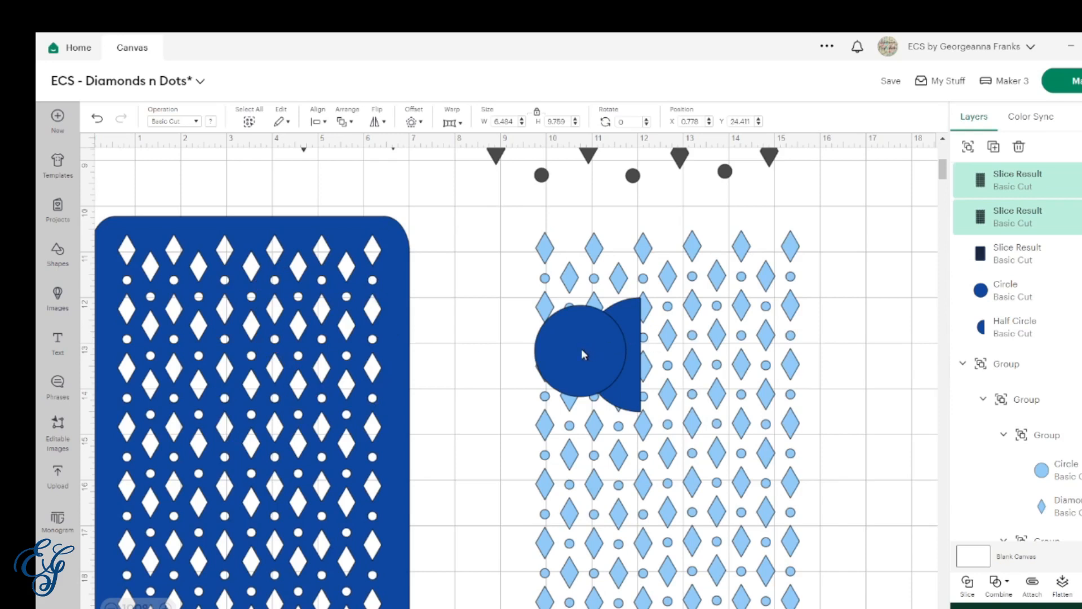
{"action": "left_click", "coordinate": [396, 281]}
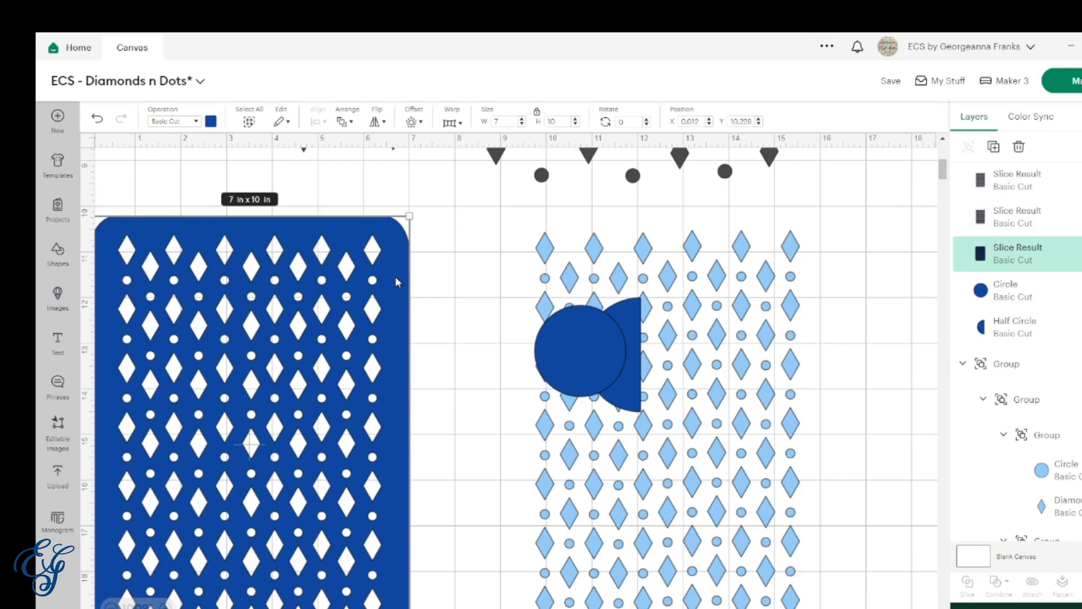
{"action": "key", "text": "Delete"}
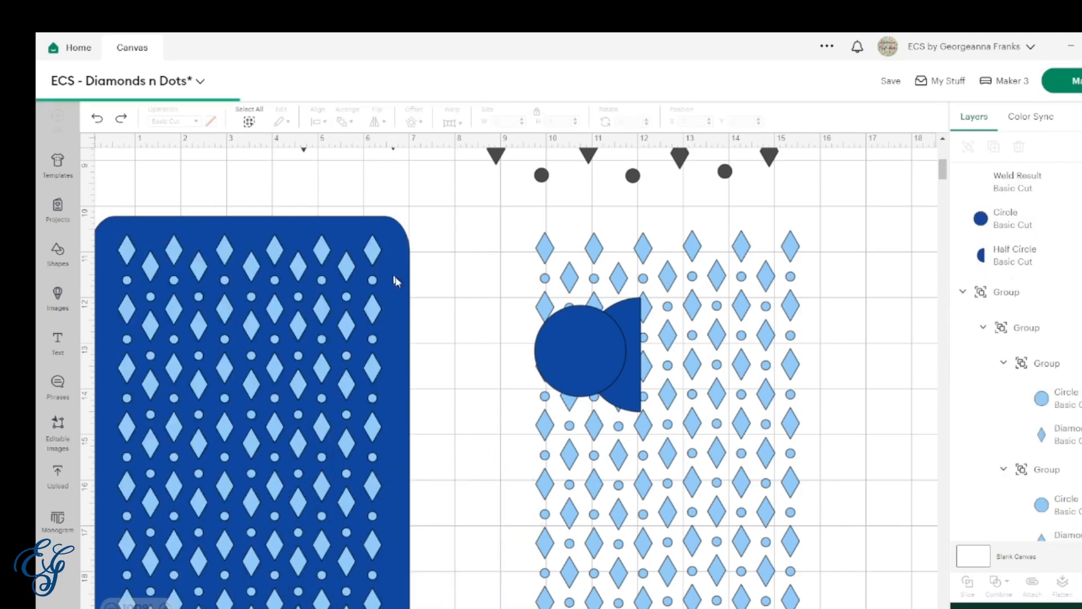
- Shift the blue rectangle to about X 0.80, Y 10.06, then duplicate it and place the copy at about X 11.64, Y 10.84
{"action": "left_click_drag", "start_coordinate": [395, 280], "coordinate": [434, 273]}
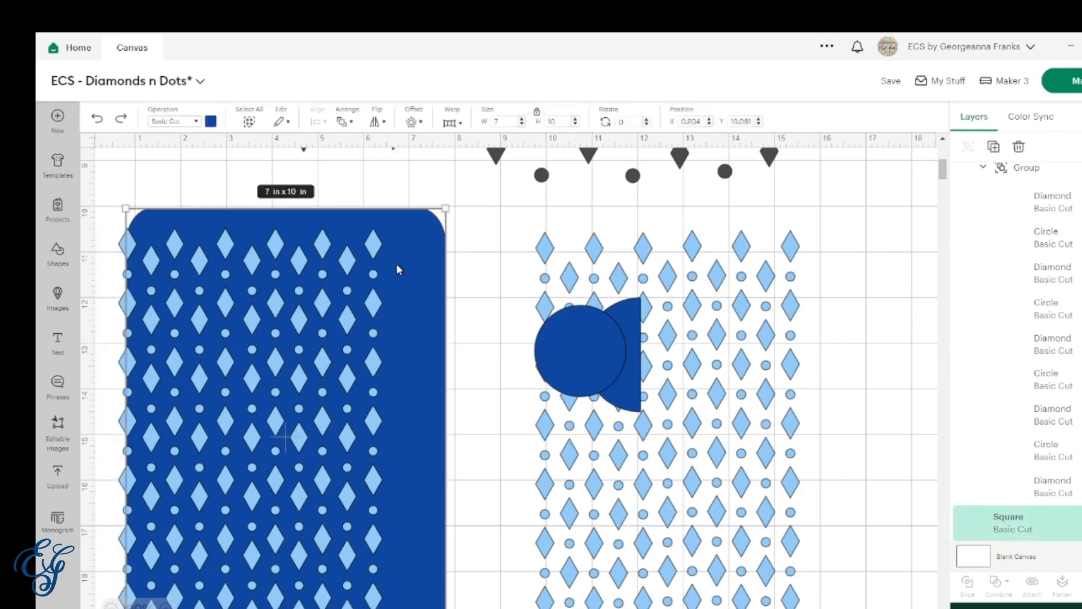
{"action": "left_click", "coordinate": [994, 147]}
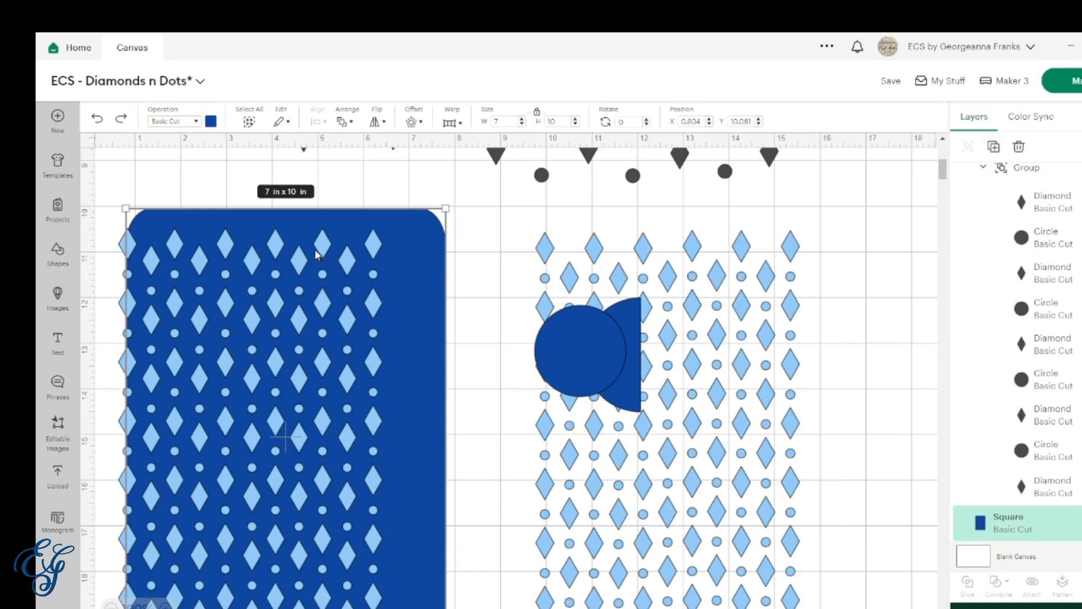
{"action": "left_click_drag", "start_coordinate": [333, 246], "coordinate": [824, 305]}
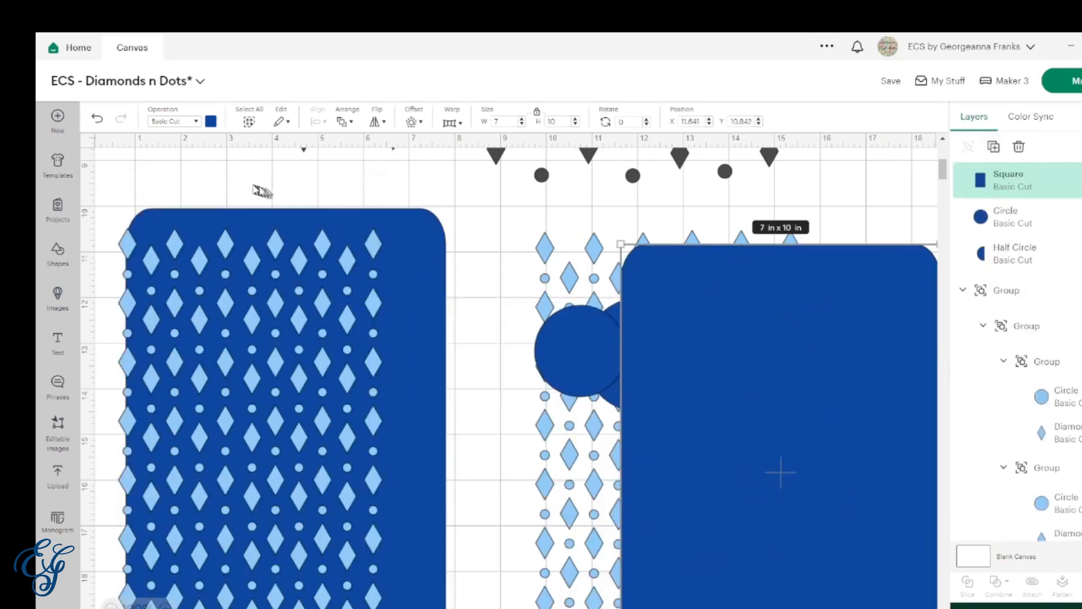
- Weld the diamonds-and-dots group lying on the original blue rectangle into a single shape
{"action": "left_click_drag", "start_coordinate": [261, 188], "coordinate": [278, 350]}
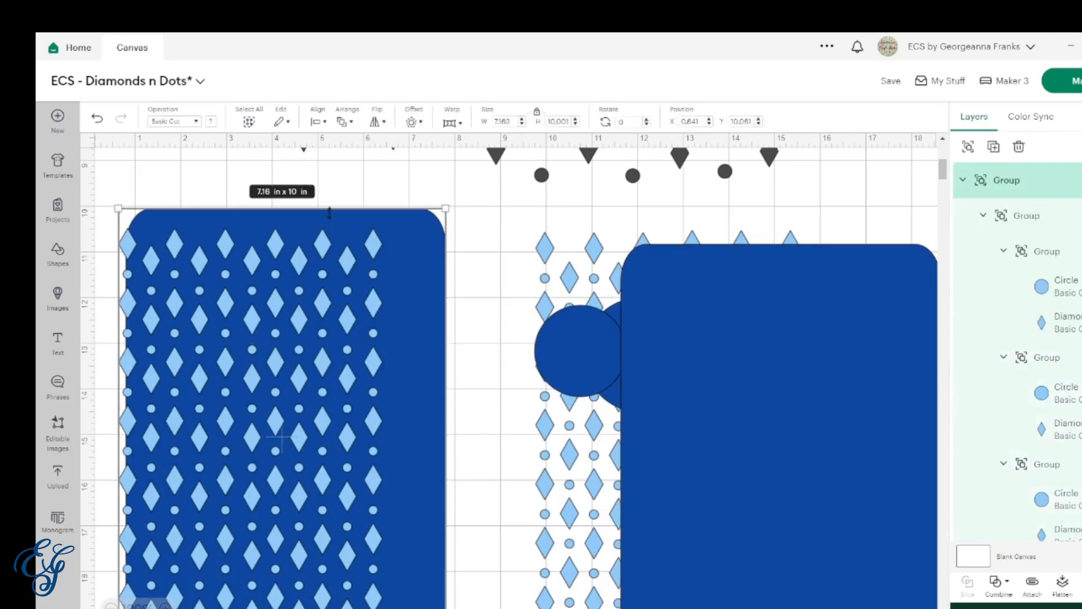
{"action": "left_click", "coordinate": [323, 246]}
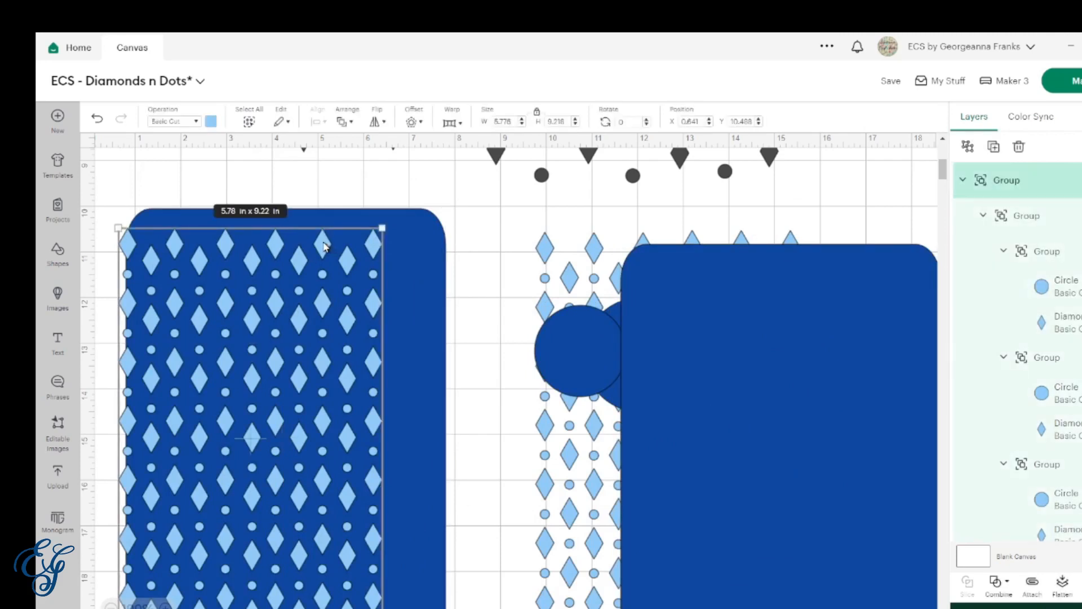
{"action": "left_click", "coordinate": [999, 581]}
{"action": "left_click", "coordinate": [1018, 445]}
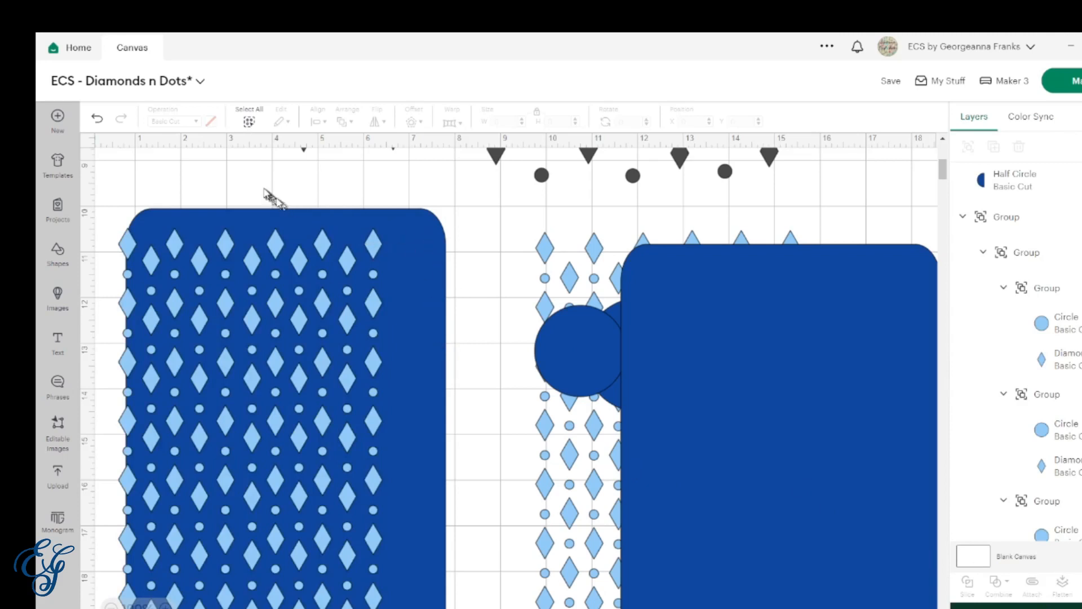
- Center the welded pattern and the original blue rectangle on each other and slice the pattern out of it
{"action": "left_click_drag", "start_coordinate": [262, 186], "coordinate": [304, 348]}
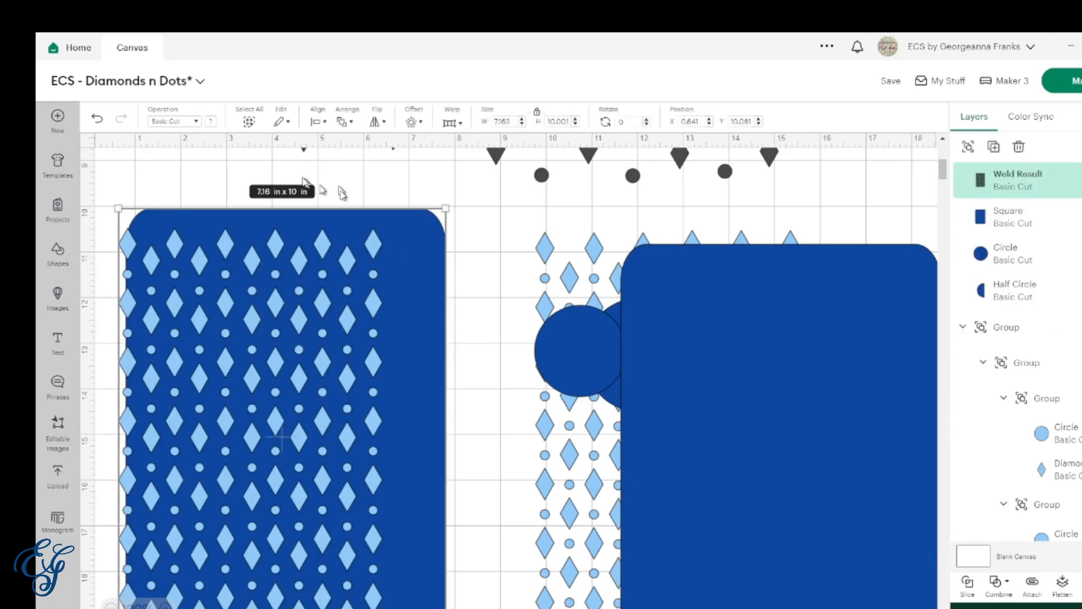
{"action": "left_click", "coordinate": [319, 122]}
{"action": "left_click", "coordinate": [353, 300]}
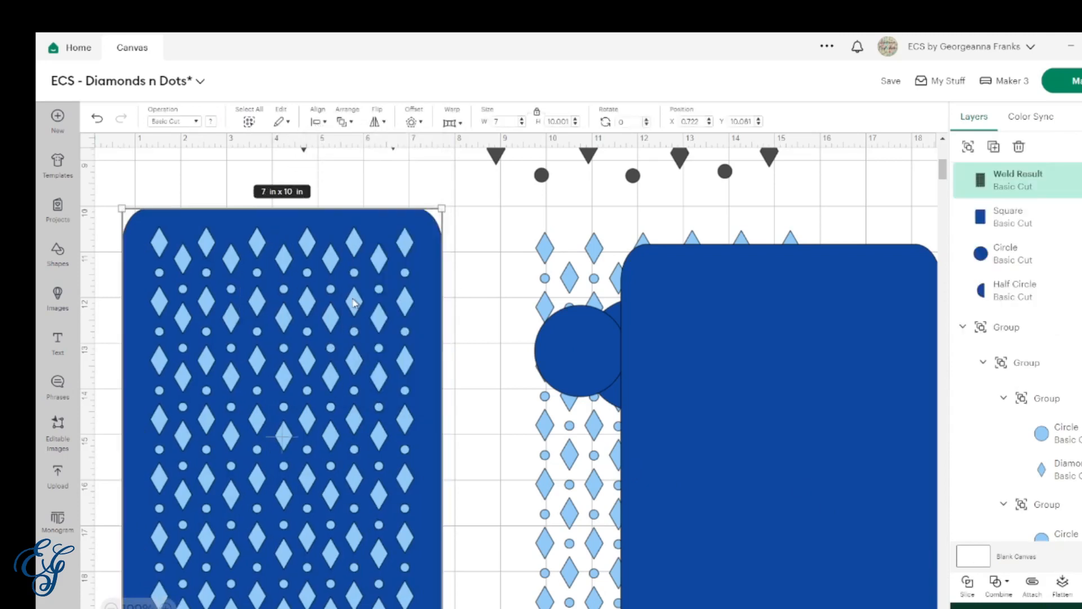
{"action": "left_click", "coordinate": [969, 586]}
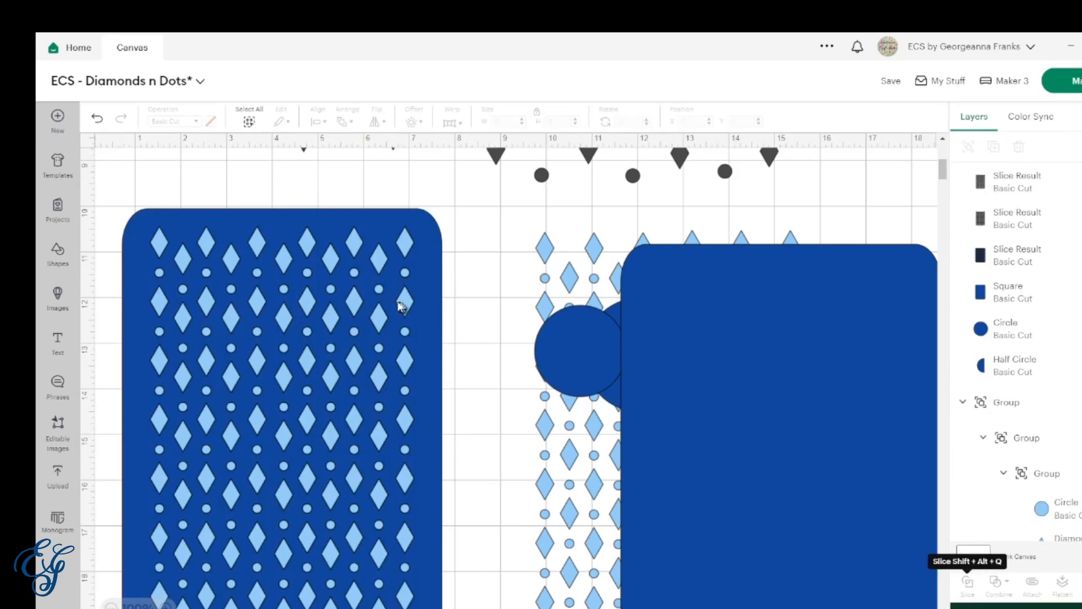
- Move both cut-out pattern pieces off the sliced rectangle and together below it, to about X 2.25, Y 21.70
{"action": "left_click_drag", "start_coordinate": [410, 335], "coordinate": [463, 608]}
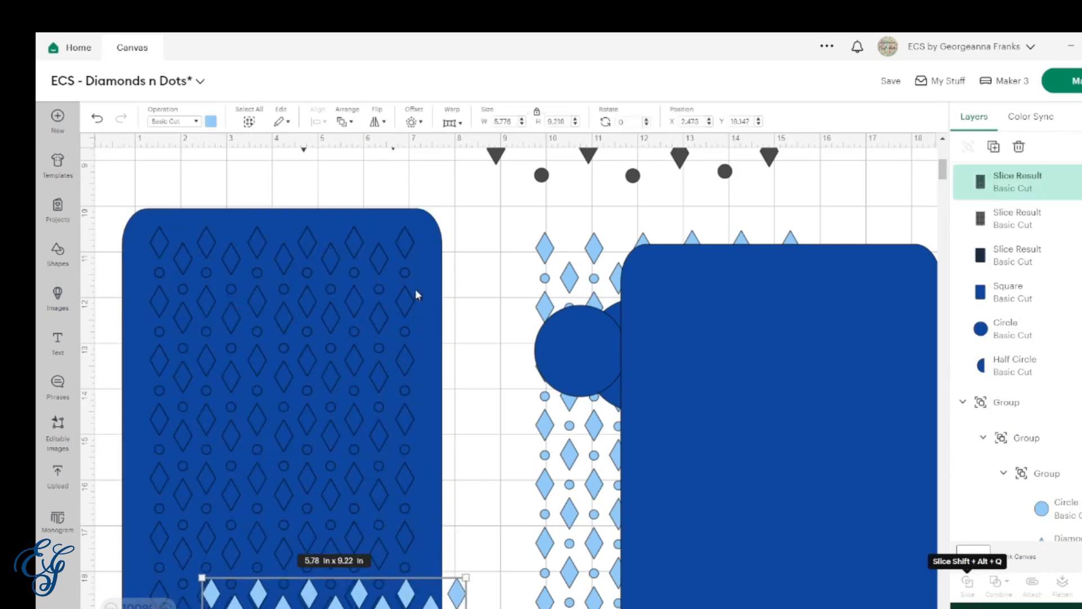
{"action": "left_click_drag", "start_coordinate": [406, 240], "coordinate": [175, 608]}
{"action": "scroll", "coordinate": [442, 604], "scroll_direction": "down", "scroll_amount": 2}
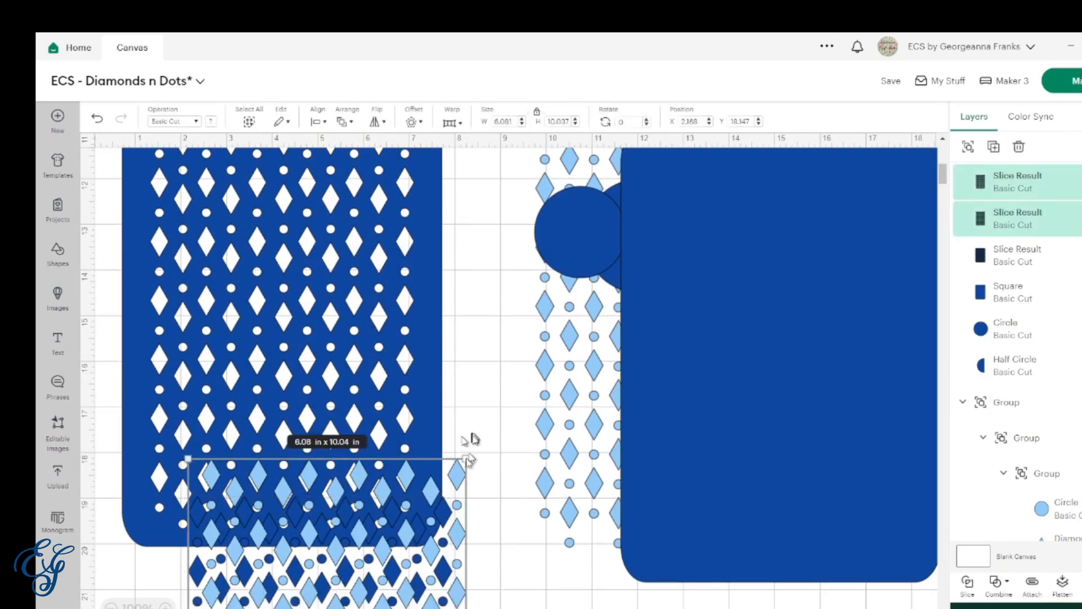
{"action": "mouse_move", "coordinate": [468, 461]}
{"action": "left_mouse_down"}
{"action": "mouse_move", "coordinate": [455, 477]}
{"action": "mouse_move", "coordinate": [462, 458]}
{"action": "left_mouse_up"}
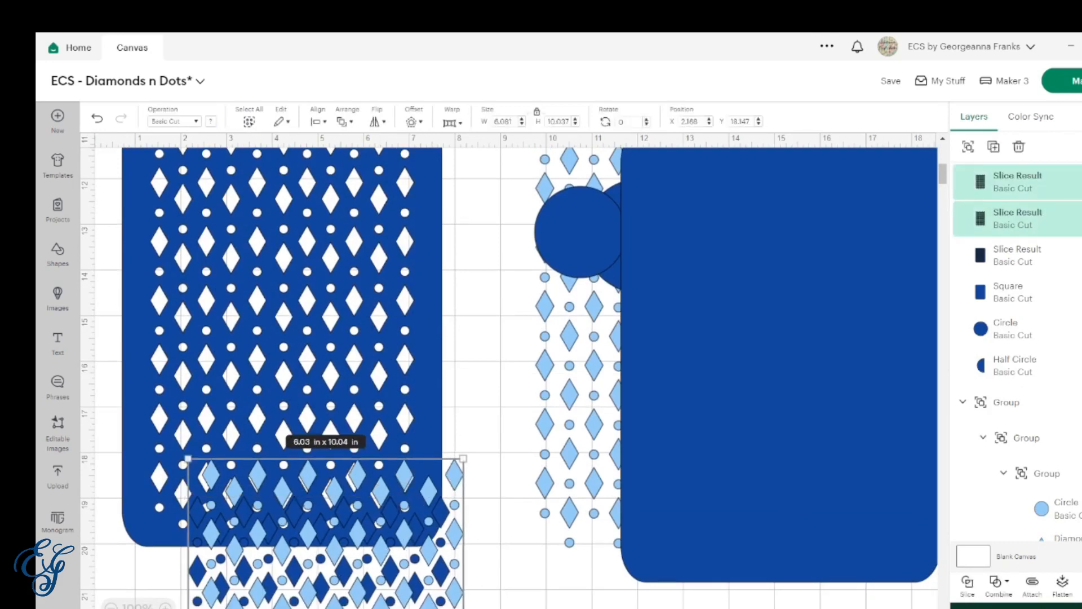
{"action": "left_click", "coordinate": [483, 556]}
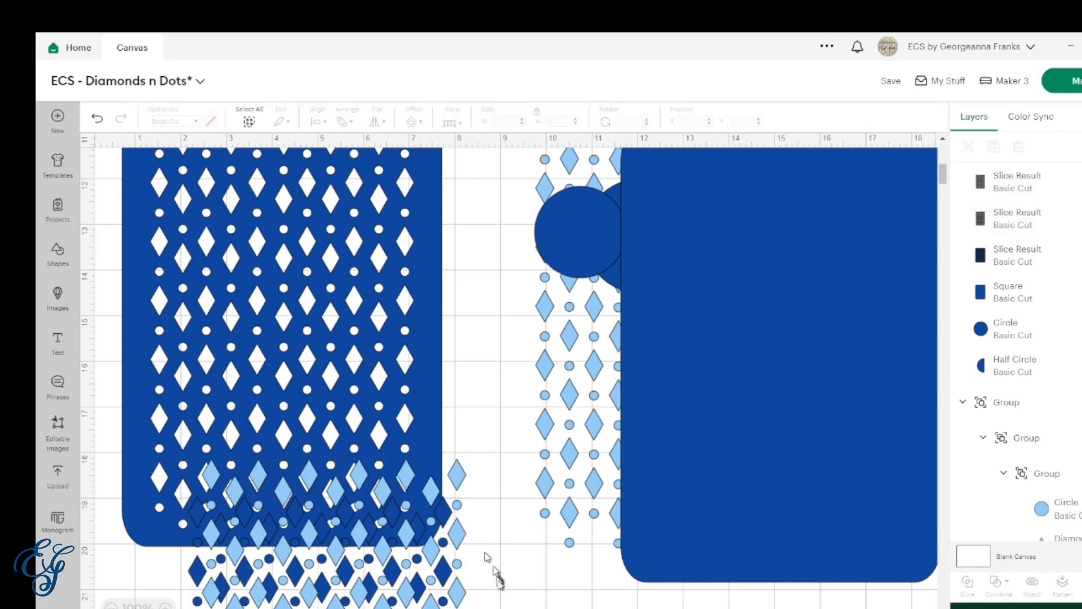
{"action": "left_click_drag", "start_coordinate": [479, 596], "coordinate": [352, 574]}
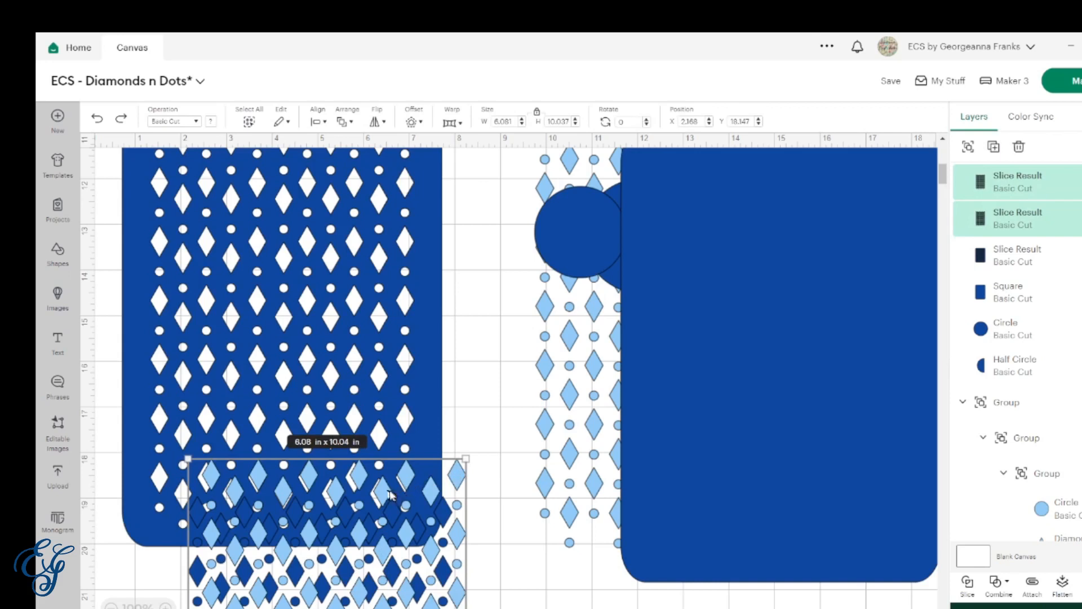
{"action": "left_click_drag", "start_coordinate": [390, 494], "coordinate": [394, 608]}
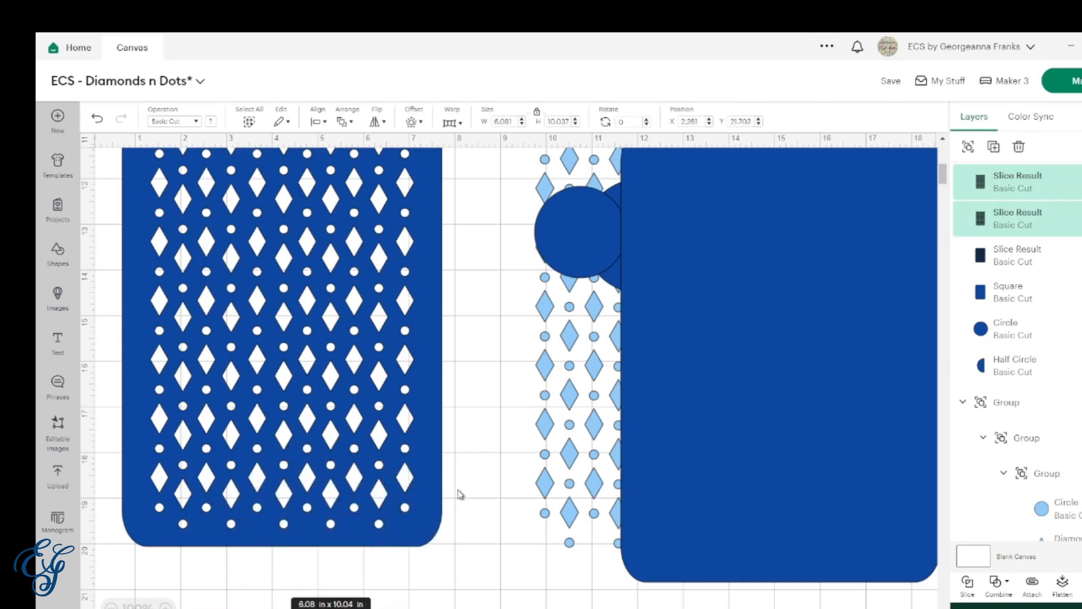
- Move the duplicate blue rectangle over the second diamonds-and-dots pattern, to about X 9.42, Y 10.22, and send it to the back
{"action": "scroll", "coordinate": [460, 494], "scroll_direction": "up", "scroll_amount": 5}
{"action": "scroll", "coordinate": [460, 494], "scroll_direction": "down", "scroll_amount": 2}
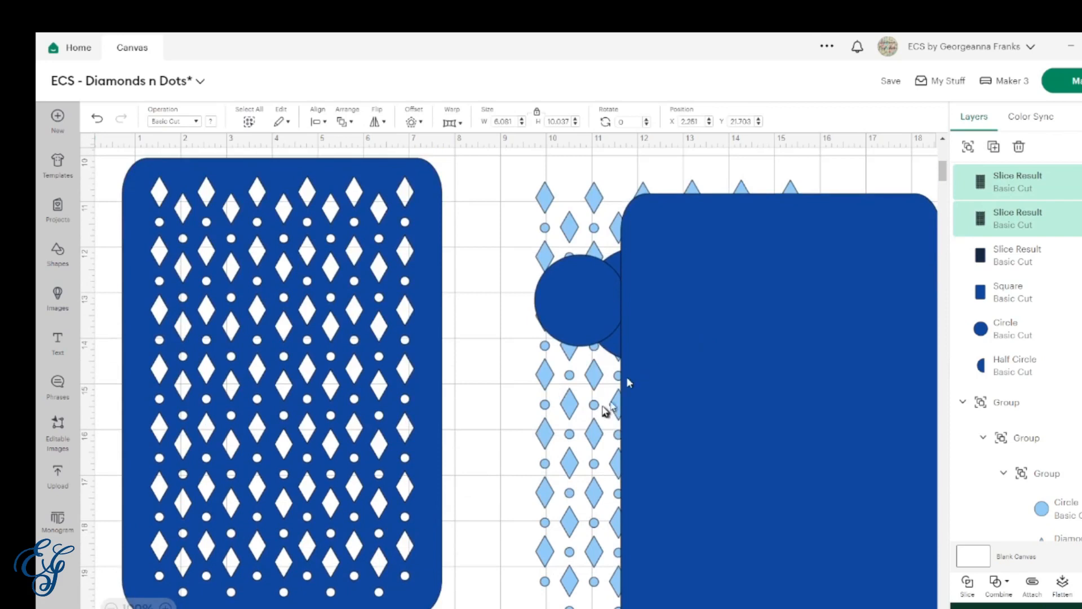
{"action": "left_click_drag", "start_coordinate": [688, 297], "coordinate": [586, 268]}
{"action": "right_click", "coordinate": [586, 269]}
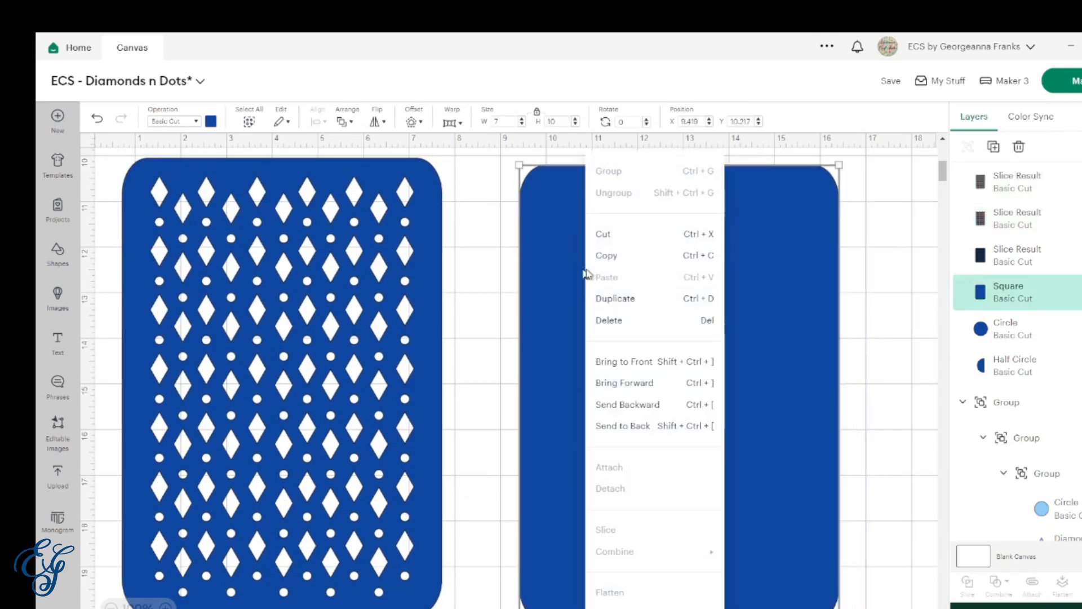
{"action": "left_click", "coordinate": [647, 425]}
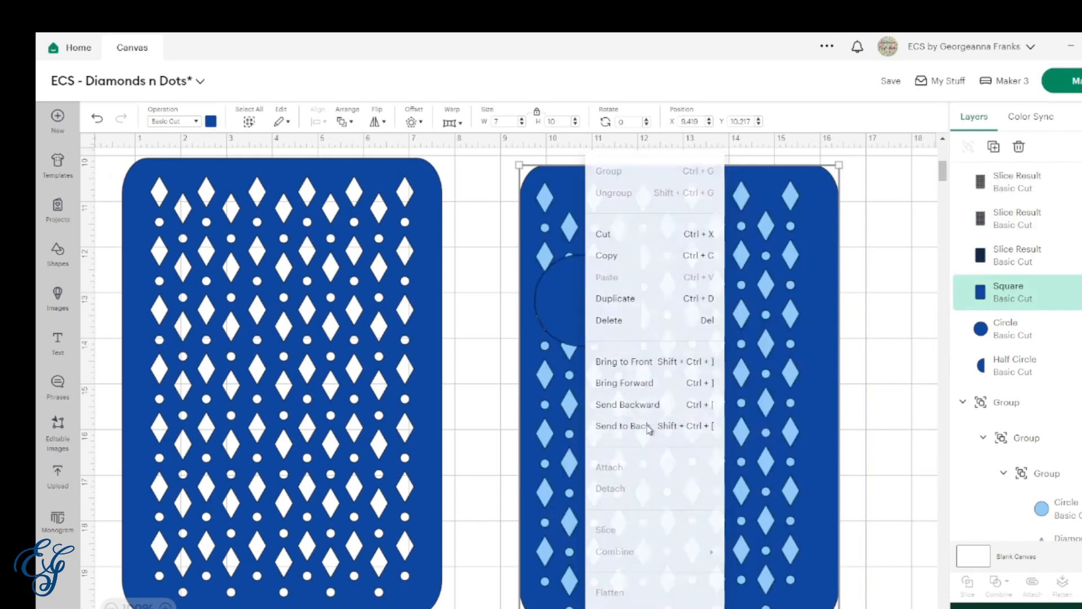
{"action": "left_click_drag", "start_coordinate": [582, 313], "coordinate": [272, 406]}
{"action": "left_click", "coordinate": [473, 321]}
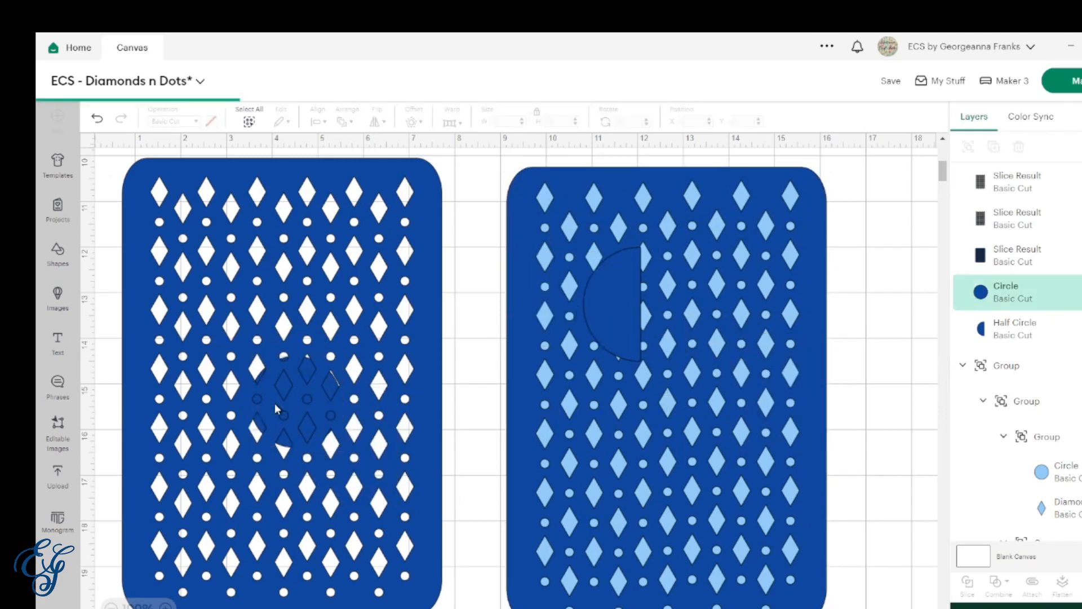
{"action": "key", "text": "ctrl+z"}
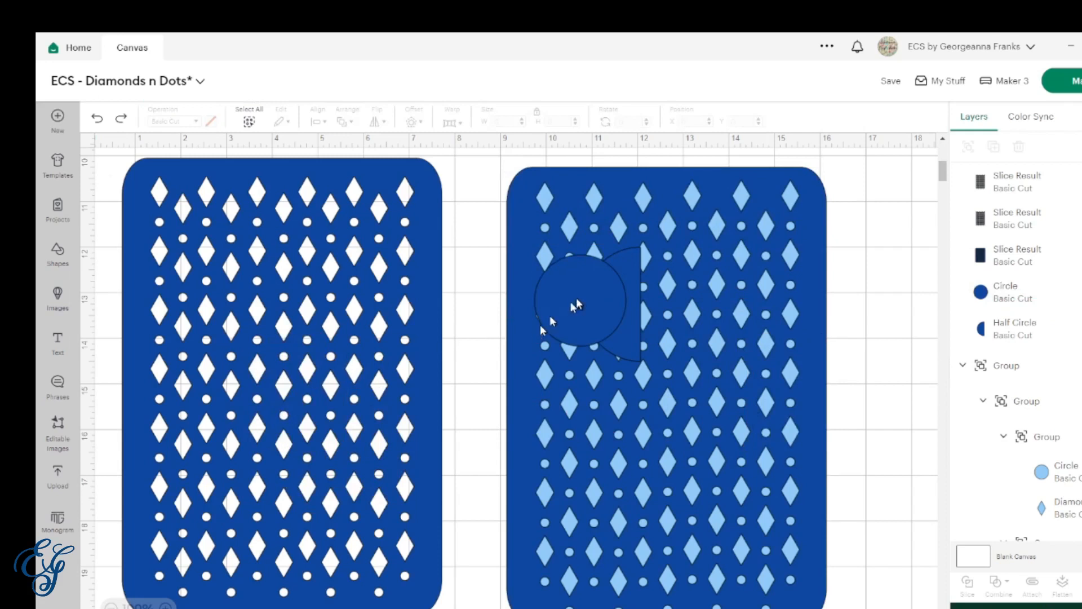
- Select the blue circle and half circle and move them off the second rectangle, to about X 17.18, Y 11.54
{"action": "left_click", "coordinate": [578, 301]}
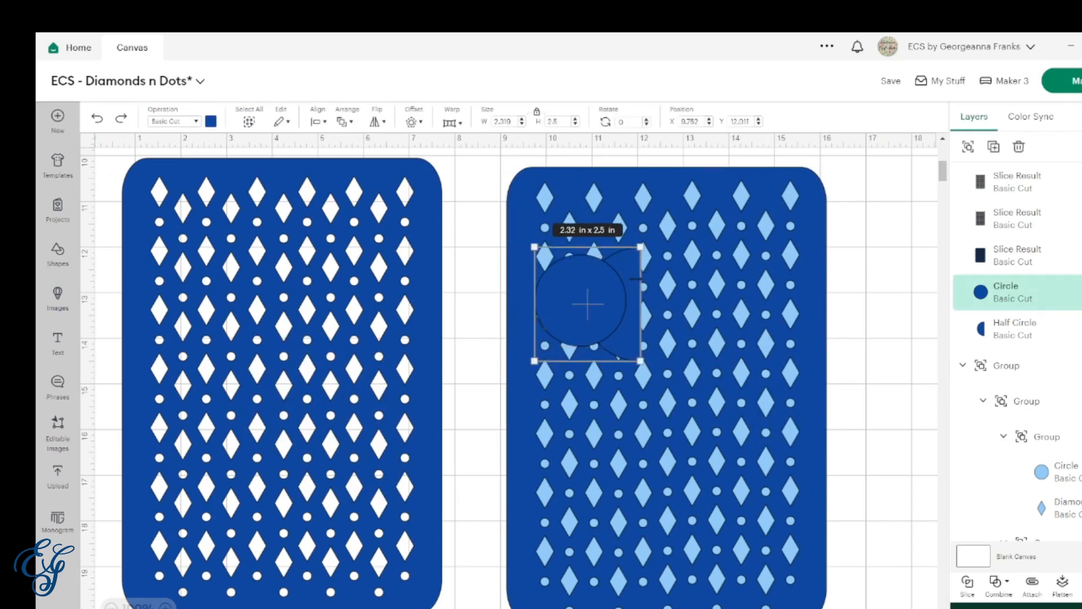
{"action": "left_click", "coordinate": [619, 297], "text": "shift"}
{"action": "left_click_drag", "start_coordinate": [587, 296], "coordinate": [926, 273]}
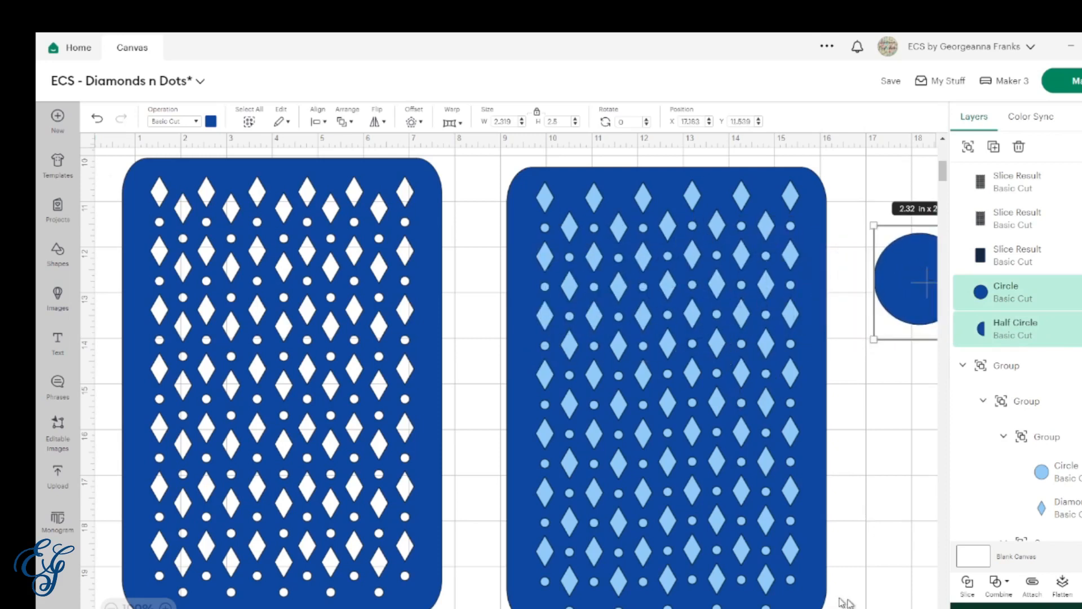
- Move the sliced rectangle to about X 1.00, Y 8.10 and the light-blue cut-out piece to about X 2.43, Y 23.76
{"action": "left_click_drag", "start_coordinate": [852, 604], "coordinate": [764, 534]}
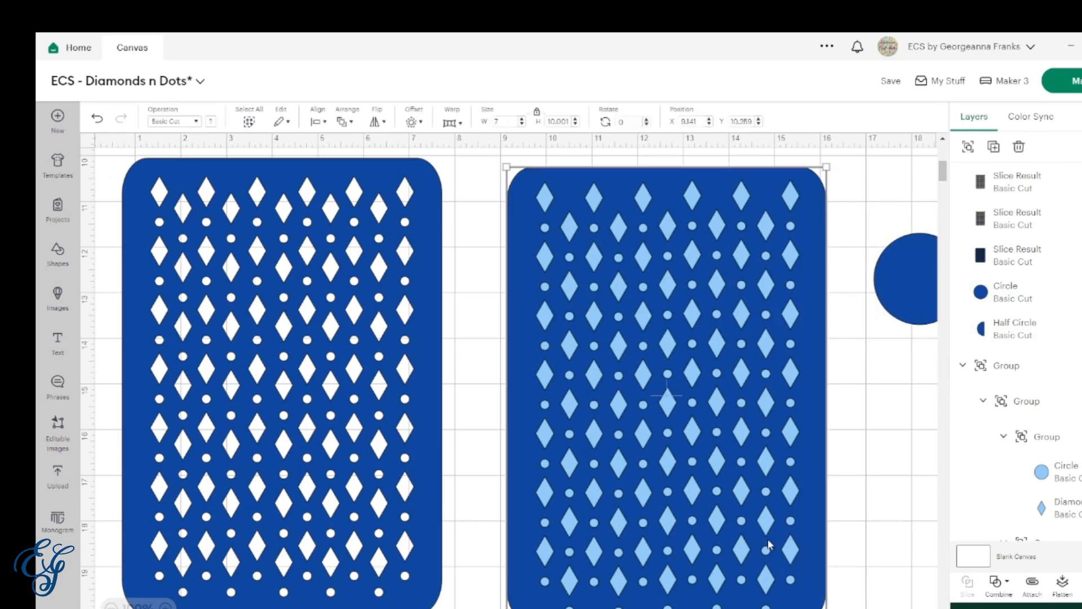
{"action": "left_click_drag", "start_coordinate": [413, 479], "coordinate": [423, 396]}
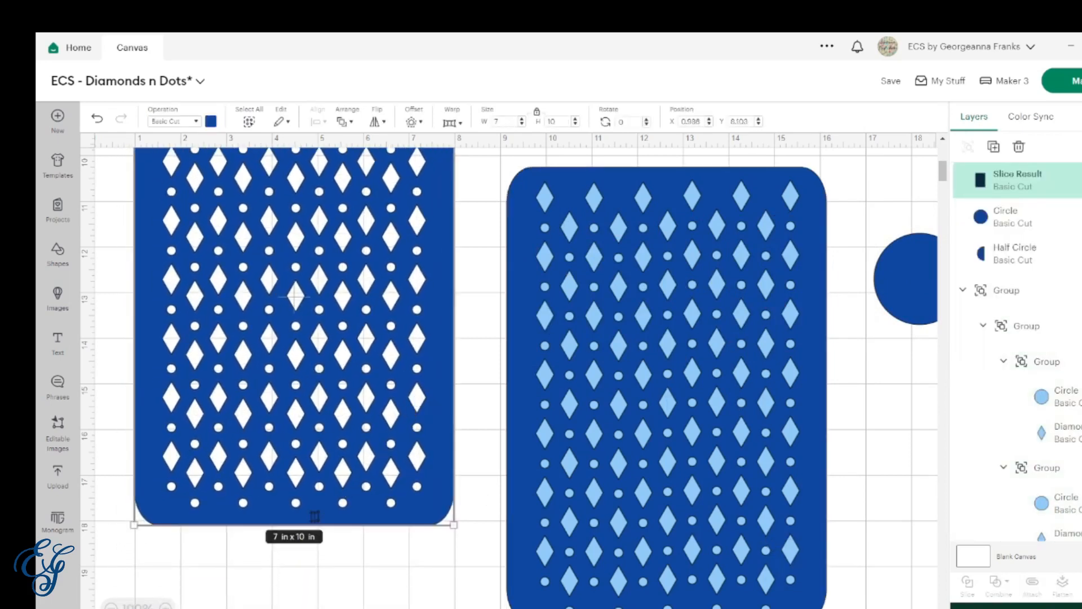
{"action": "scroll", "coordinate": [392, 571], "scroll_direction": "down", "scroll_amount": 12}
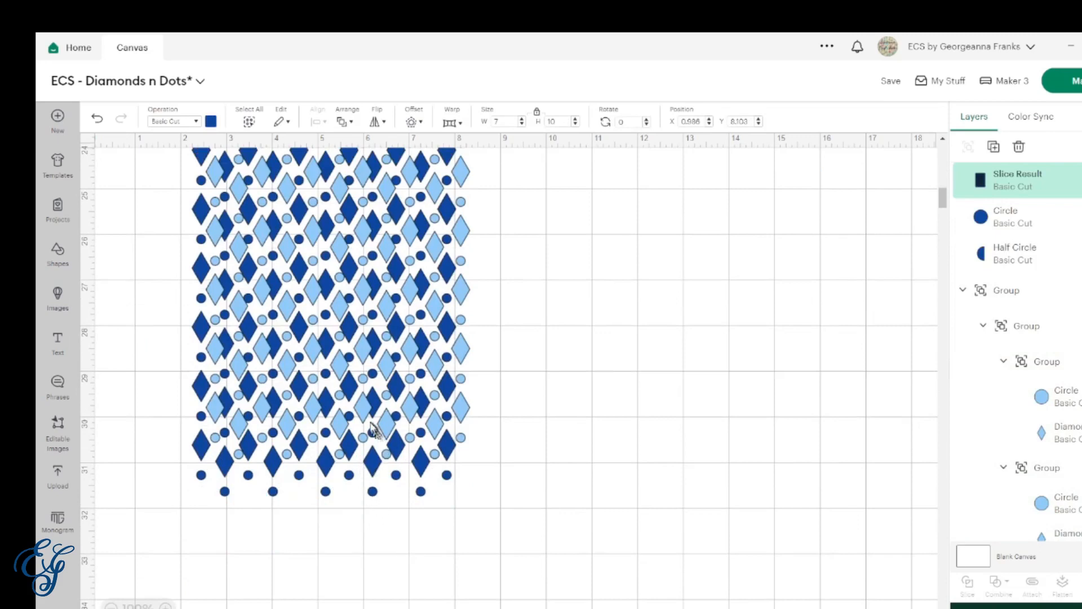
{"action": "left_click_drag", "start_coordinate": [386, 426], "coordinate": [378, 516]}
{"action": "scroll", "coordinate": [378, 516], "scroll_direction": "up", "scroll_amount": 12}
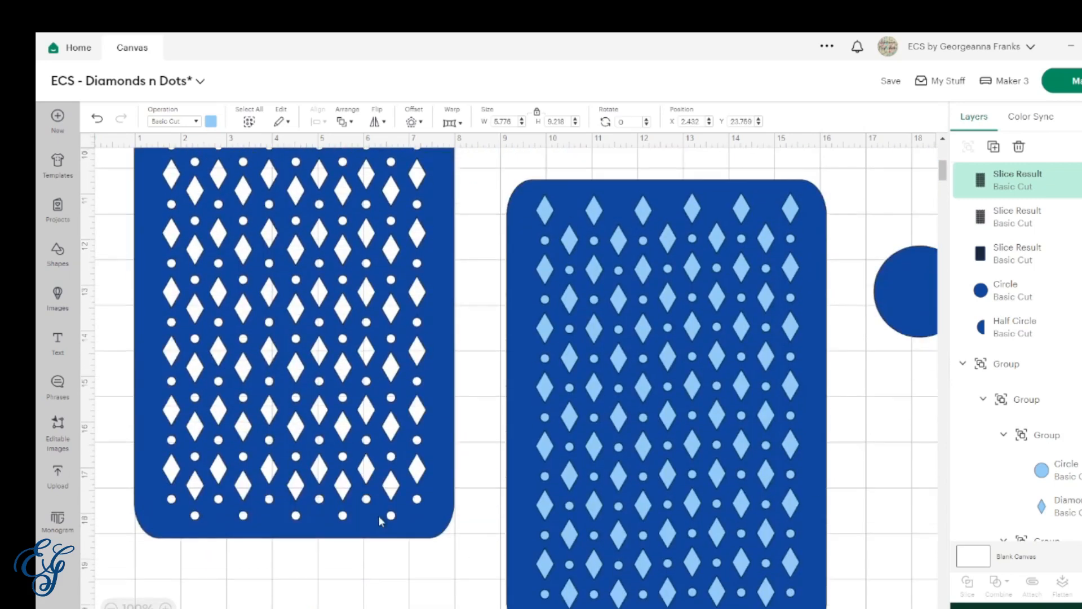
{"action": "scroll", "coordinate": [380, 519], "scroll_direction": "up", "scroll_amount": 1}
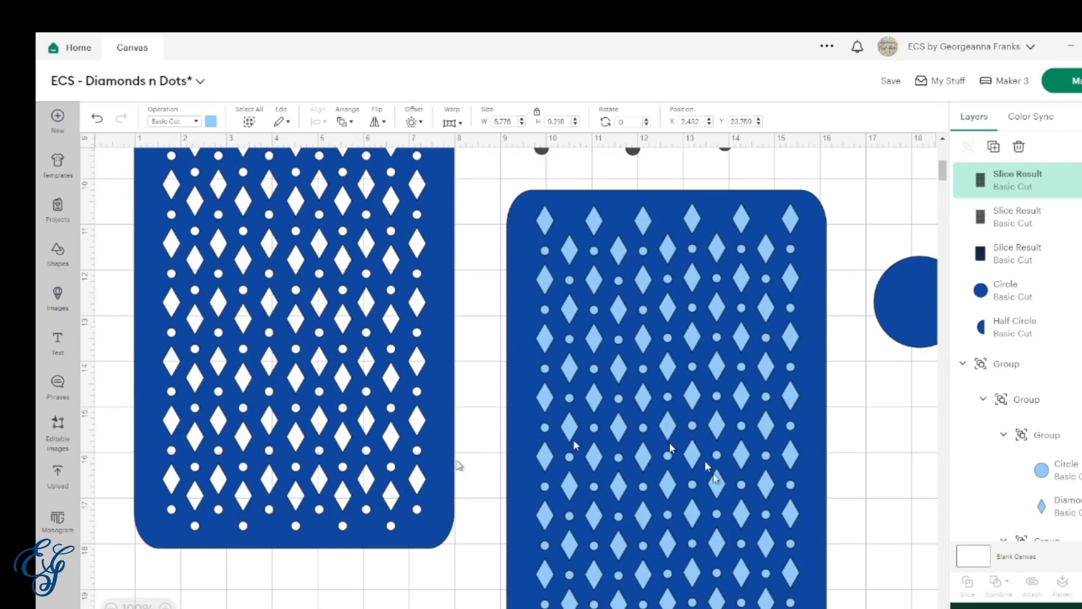
- Center the second diamonds-and-dots group and its blue rectangle on each other, then deselect them
{"action": "left_click_drag", "start_coordinate": [883, 526], "coordinate": [717, 495]}
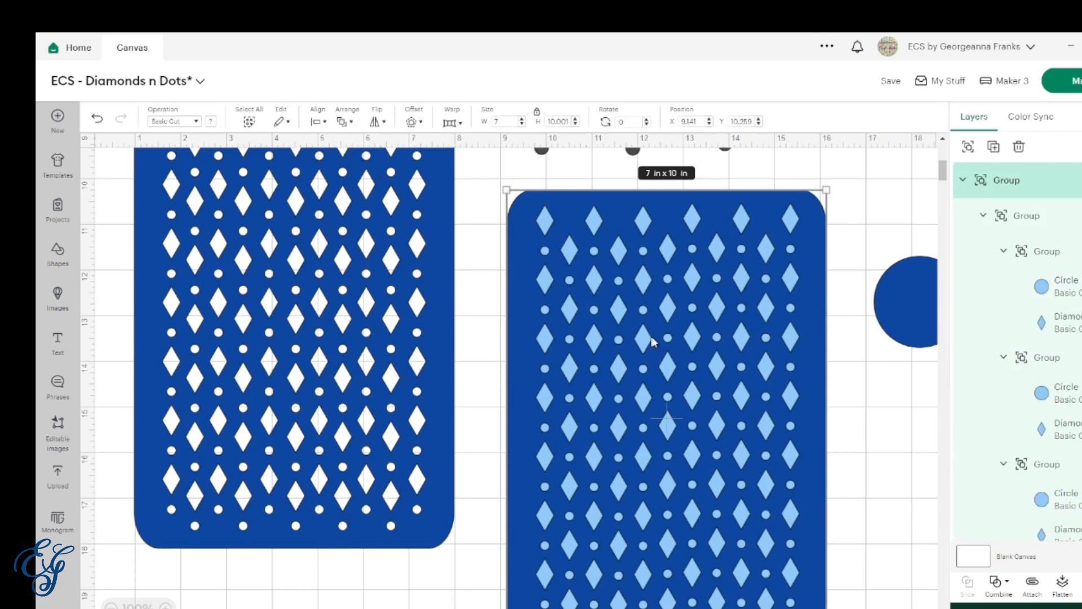
{"action": "left_click", "coordinate": [312, 121]}
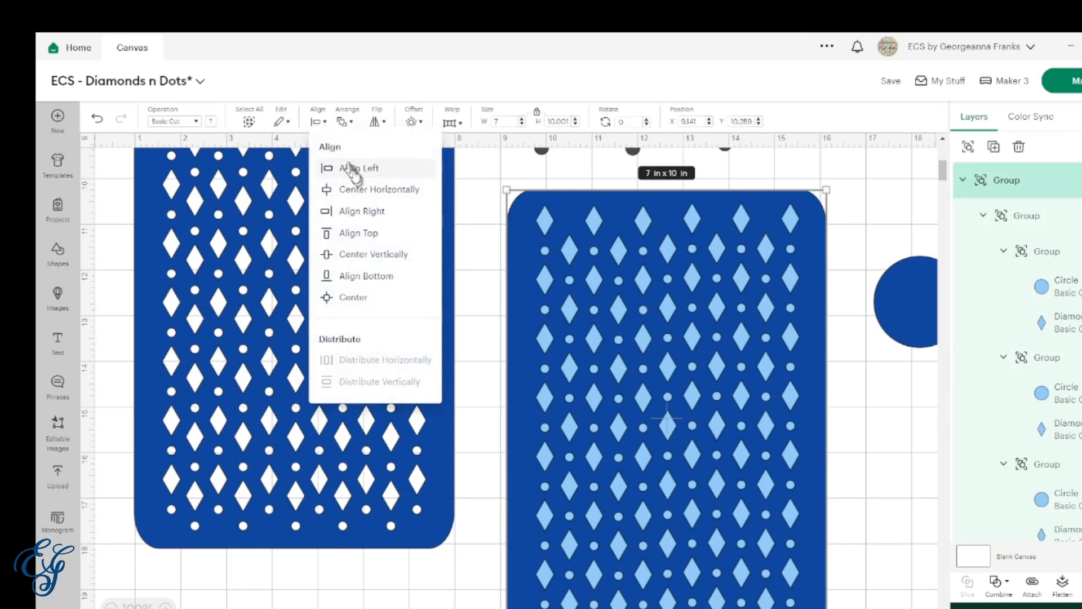
{"action": "left_click", "coordinate": [356, 298]}
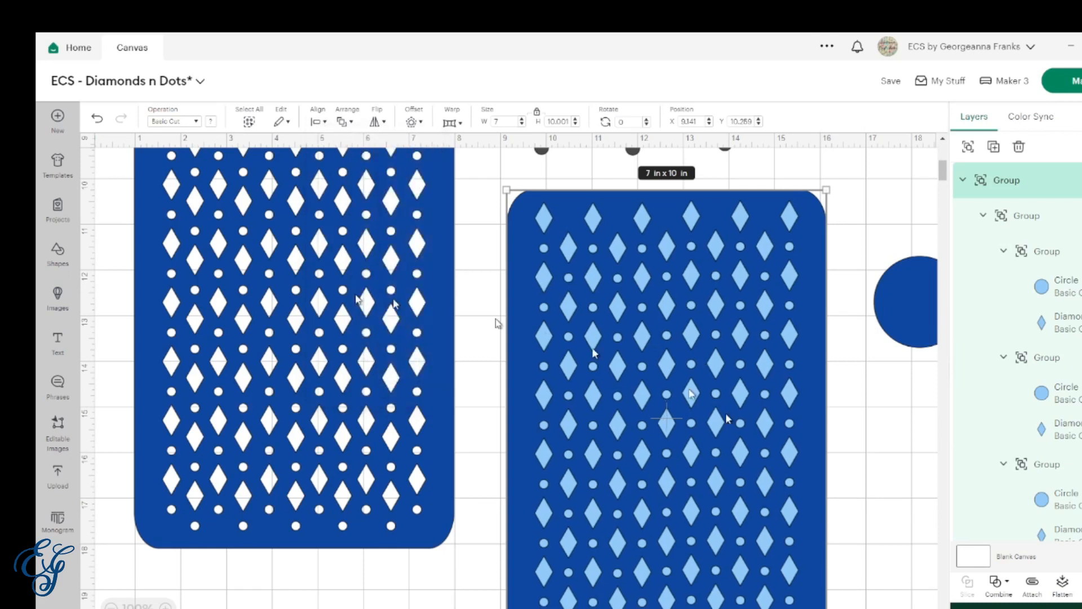
{"action": "left_click", "coordinate": [893, 534]}
- Weld the second light-blue diamonds-and-dots group into a single shape
{"action": "left_click", "coordinate": [792, 510]}
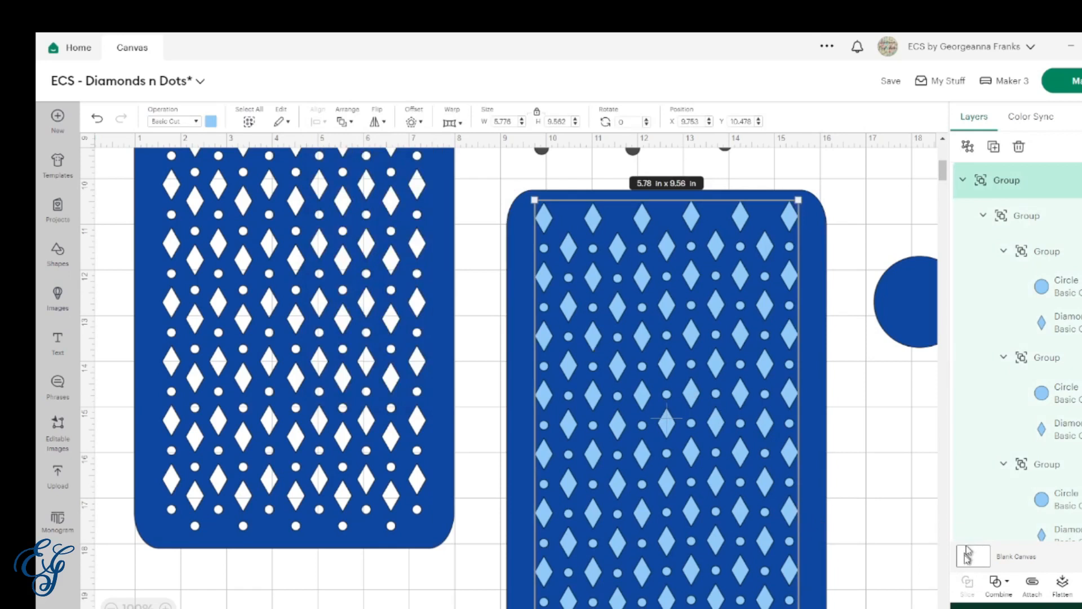
{"action": "left_click", "coordinate": [998, 584]}
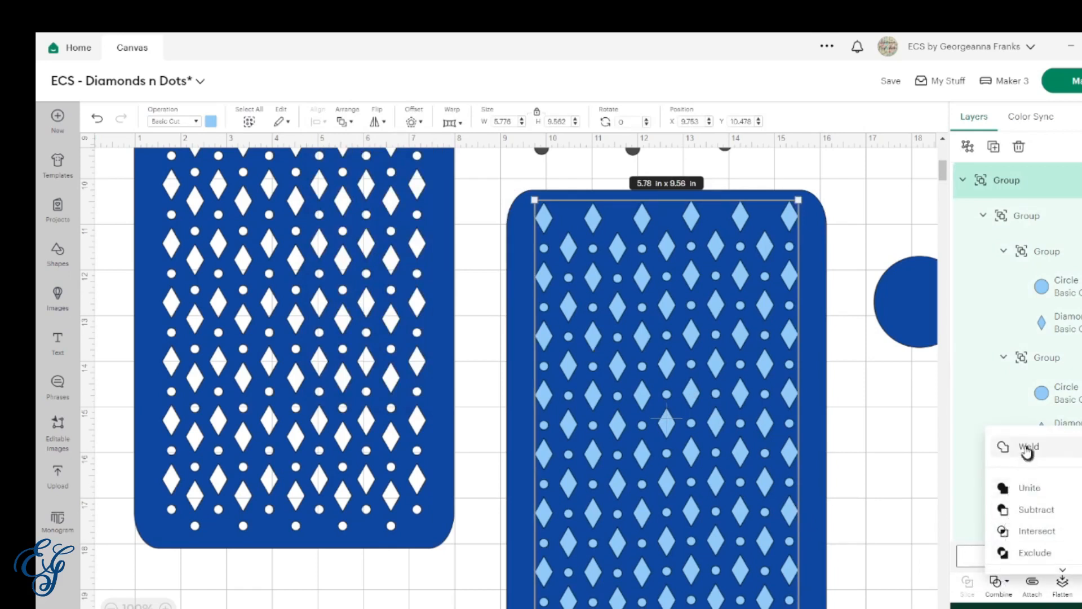
{"action": "left_click", "coordinate": [1027, 449]}
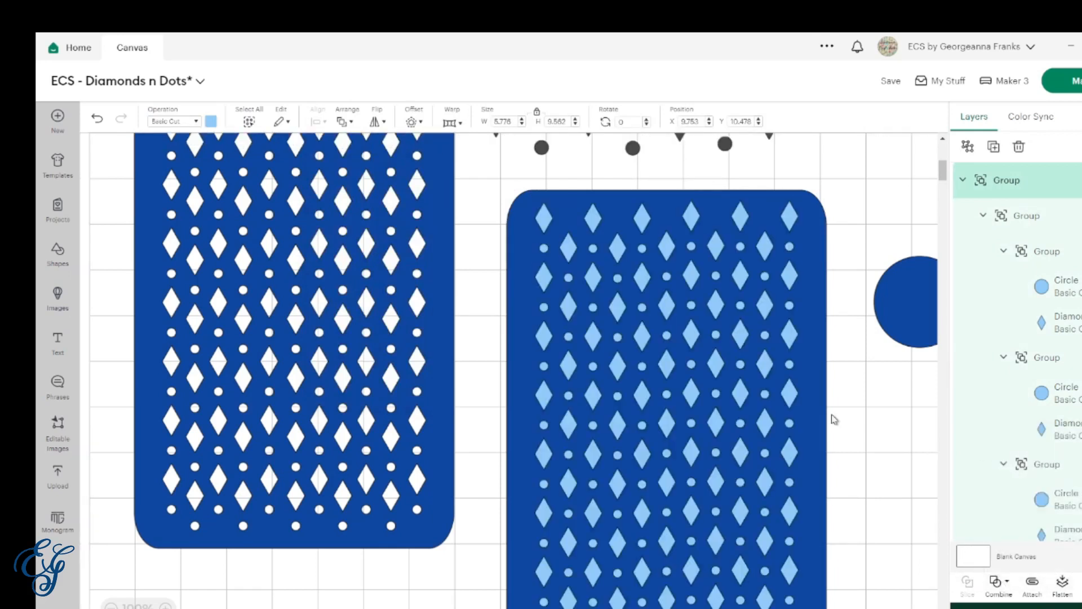
- Center the welded pattern and the blue rectangle behind it on each other, and slice the pattern out of the rectangle
{"action": "left_click_drag", "start_coordinate": [859, 506], "coordinate": [687, 428]}
{"action": "left_click", "coordinate": [325, 120]}
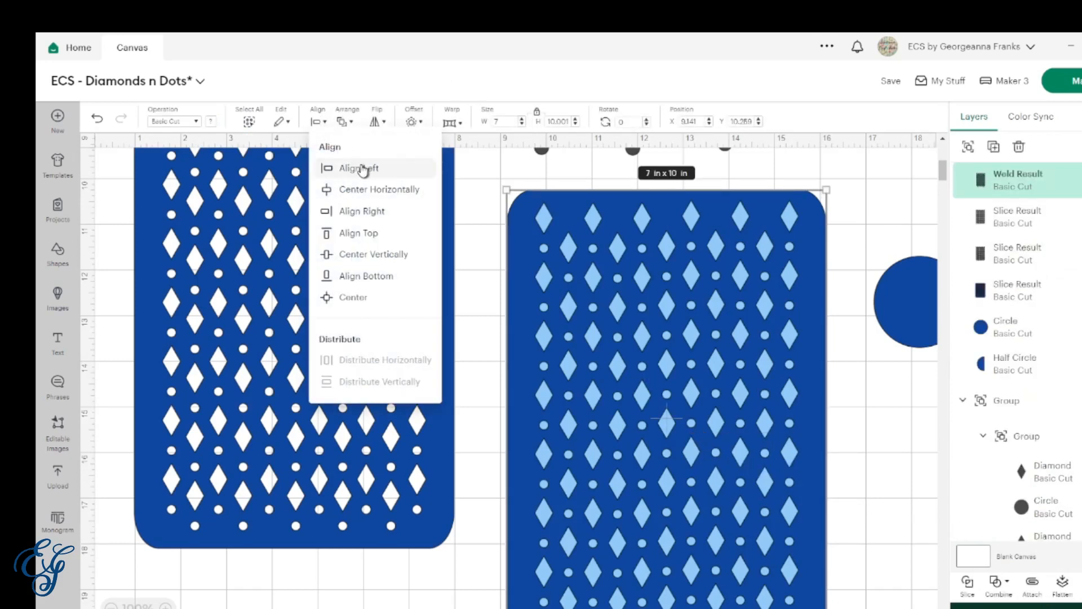
{"action": "left_click", "coordinate": [354, 297]}
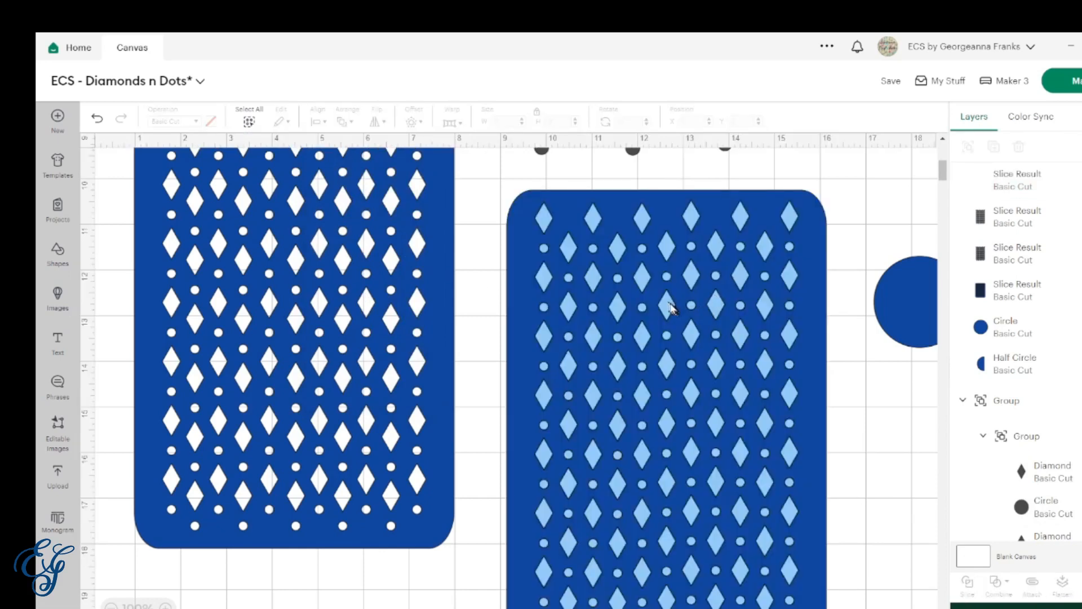
- Move the newly sliced rectangle to about X 8.71, Y 8.11 and gather both light-blue cut-outs at about X 9.35, Y 21.26
{"action": "left_click_drag", "start_coordinate": [669, 308], "coordinate": [942, 608]}
{"action": "left_click_drag", "start_coordinate": [662, 404], "coordinate": [637, 294]}
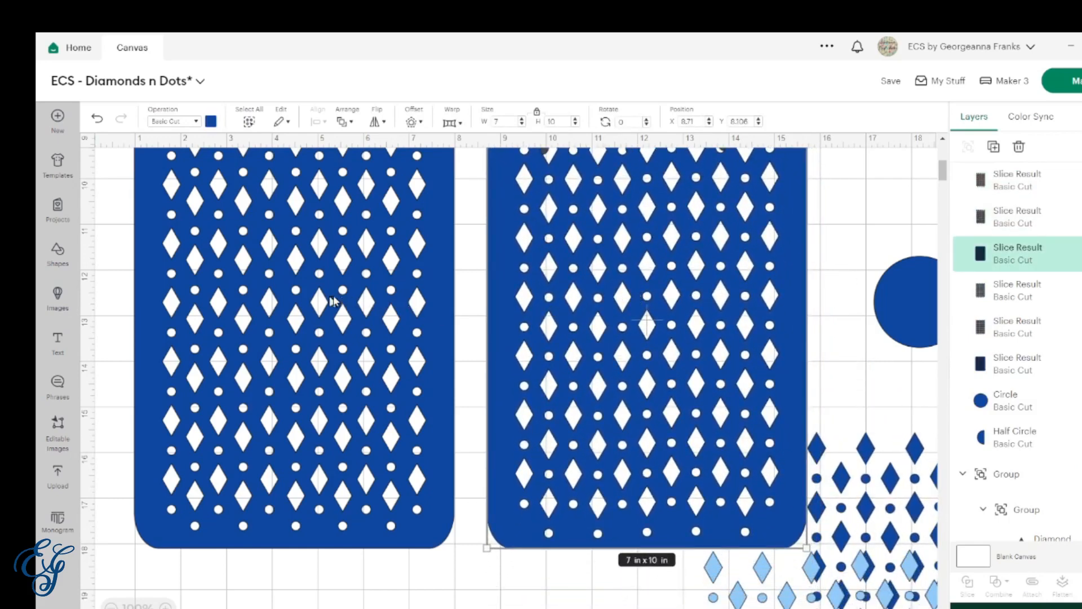
{"action": "scroll", "coordinate": [554, 351], "scroll_direction": "down", "scroll_amount": 5}
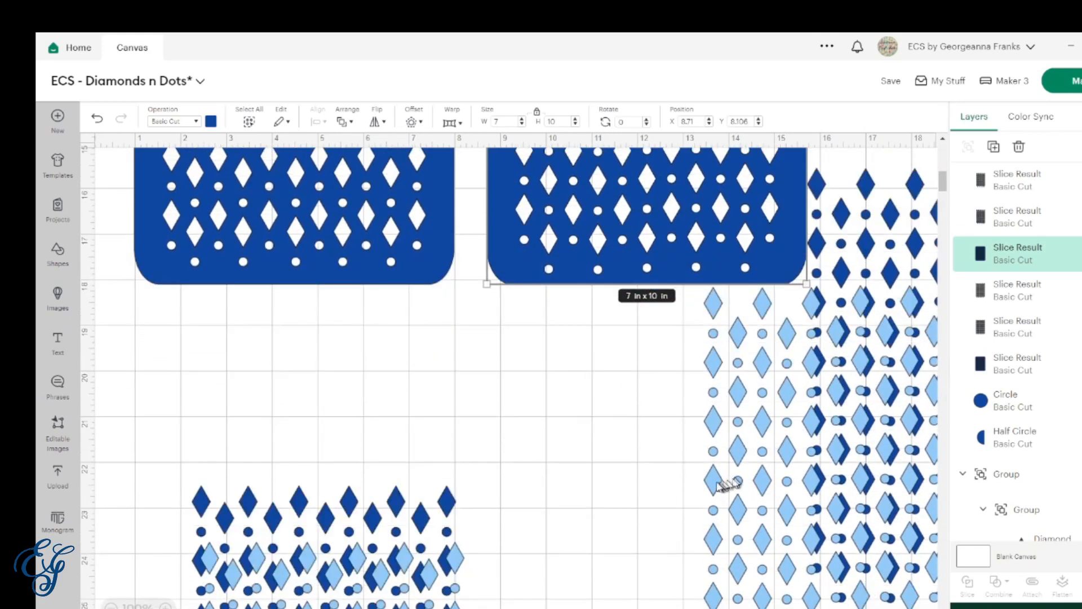
{"action": "left_click_drag", "start_coordinate": [713, 486], "coordinate": [528, 608]}
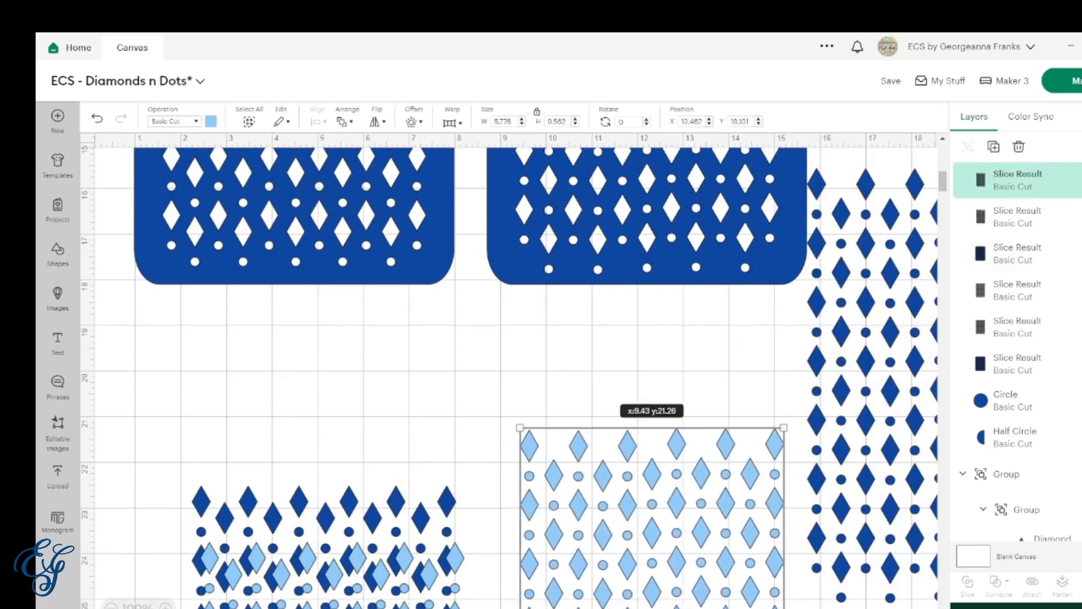
{"action": "left_click_drag", "start_coordinate": [451, 567], "coordinate": [758, 449]}
- Delete the two leftover dark-blue diamonds-and-dots pieces from the slices
{"action": "left_click", "coordinate": [424, 509]}
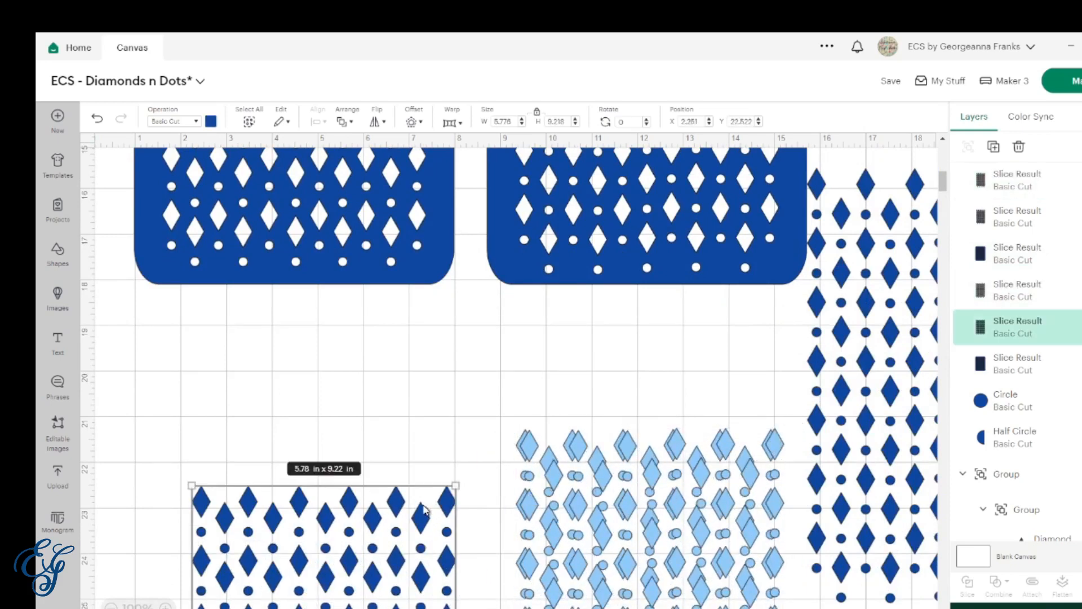
{"action": "key", "text": "Delete"}
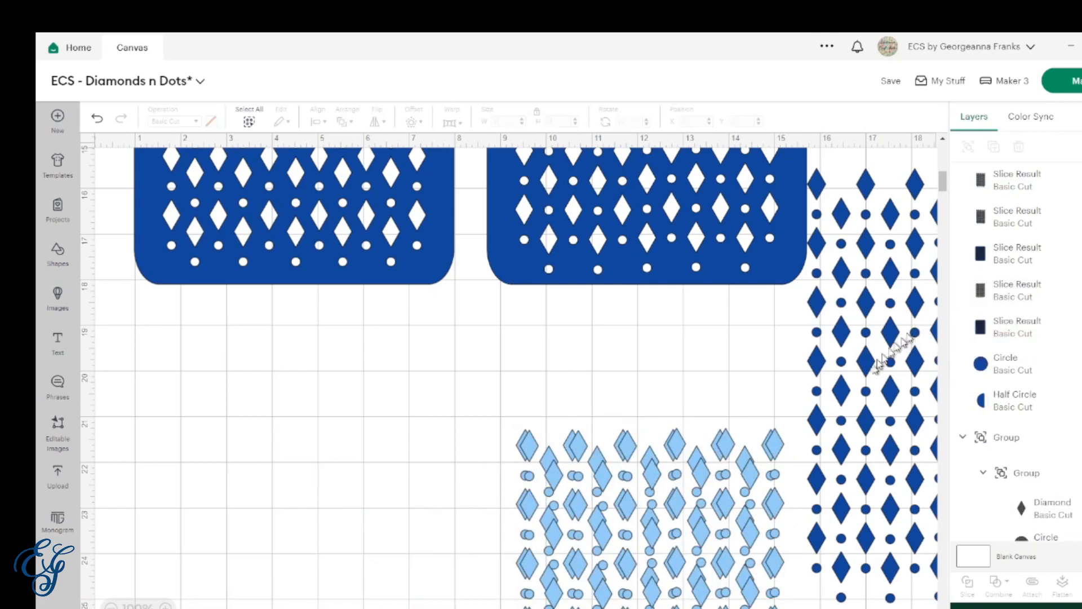
{"action": "left_click", "coordinate": [873, 371]}
{"action": "key", "text": "Delete"}
- Group the two overlapping light-blue cut-outs and hide the group
{"action": "left_click_drag", "start_coordinate": [478, 412], "coordinate": [678, 560]}
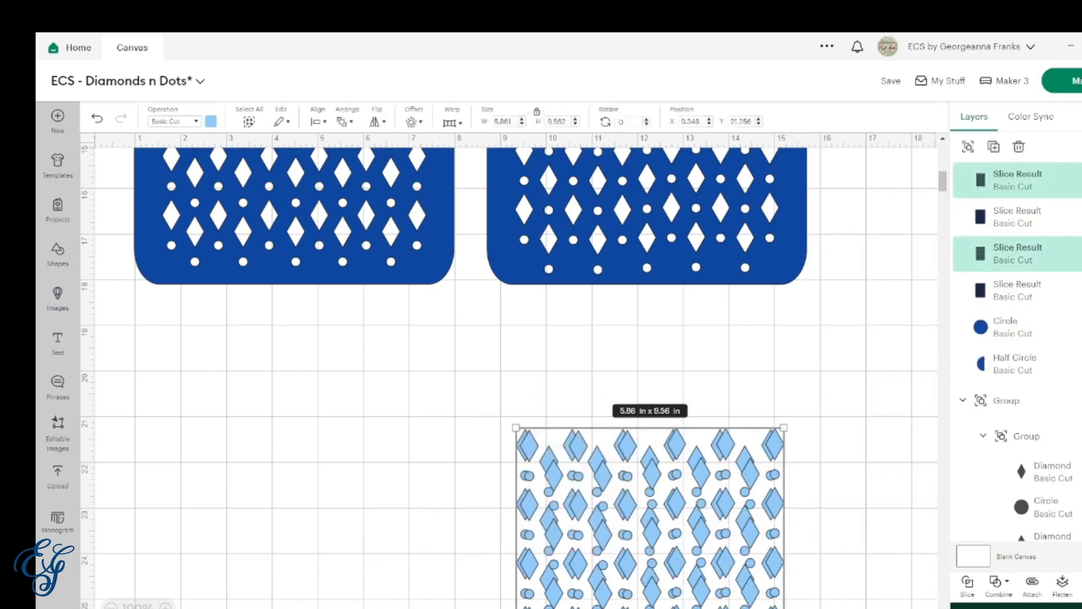
{"action": "left_click", "coordinate": [968, 147]}
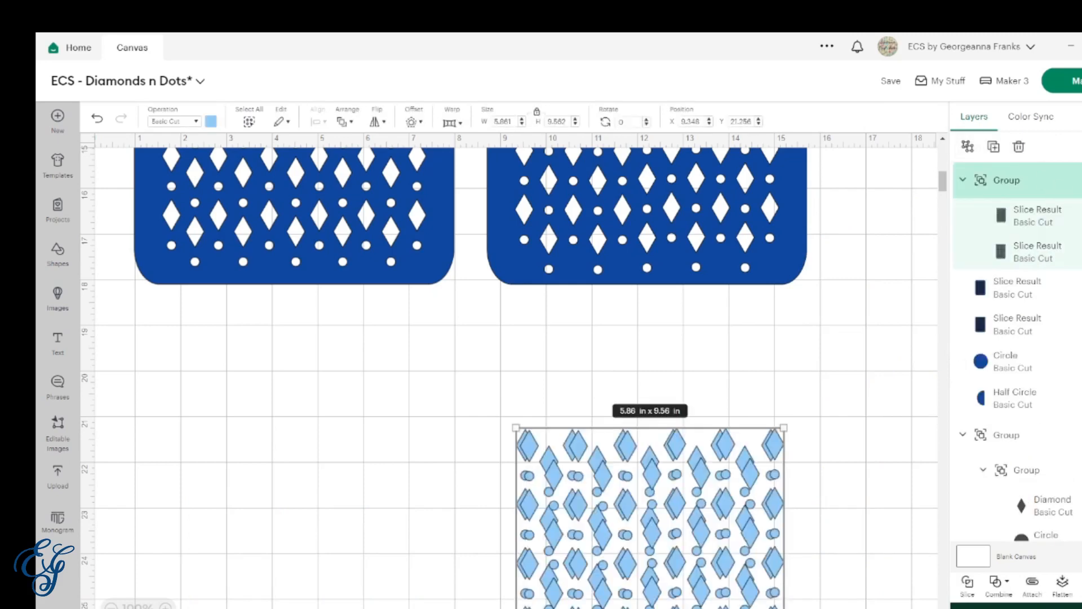
{"action": "left_click", "coordinate": [1078, 181]}
- Group the two dark-grey diamonds-and-dots patterns above the rectangles and hide the group
{"action": "scroll", "coordinate": [787, 354], "scroll_direction": "up", "scroll_amount": 7}
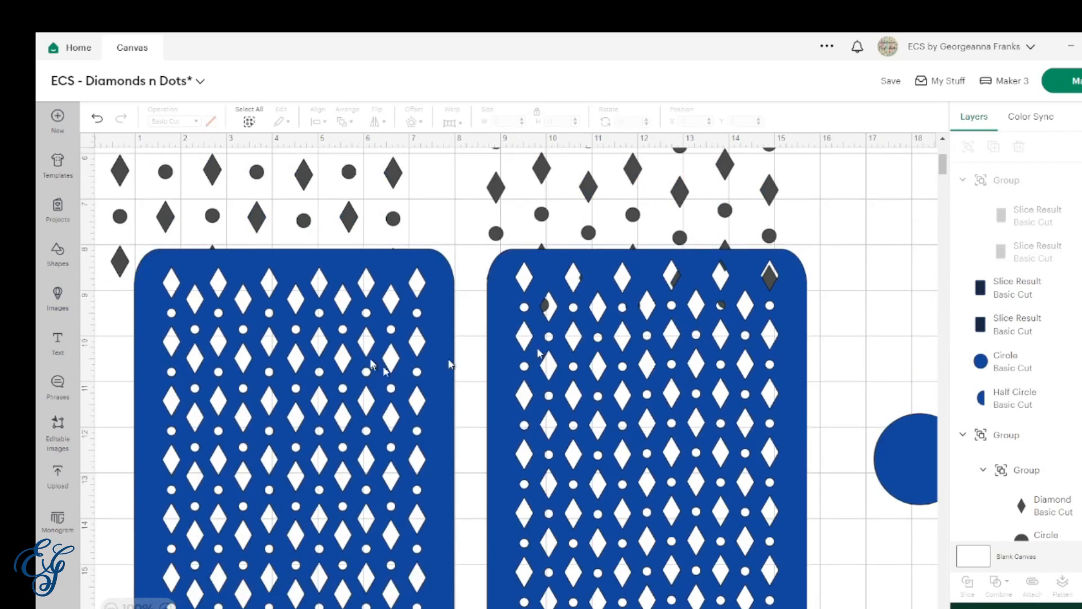
{"action": "scroll", "coordinate": [550, 288], "scroll_direction": "up", "scroll_amount": 5}
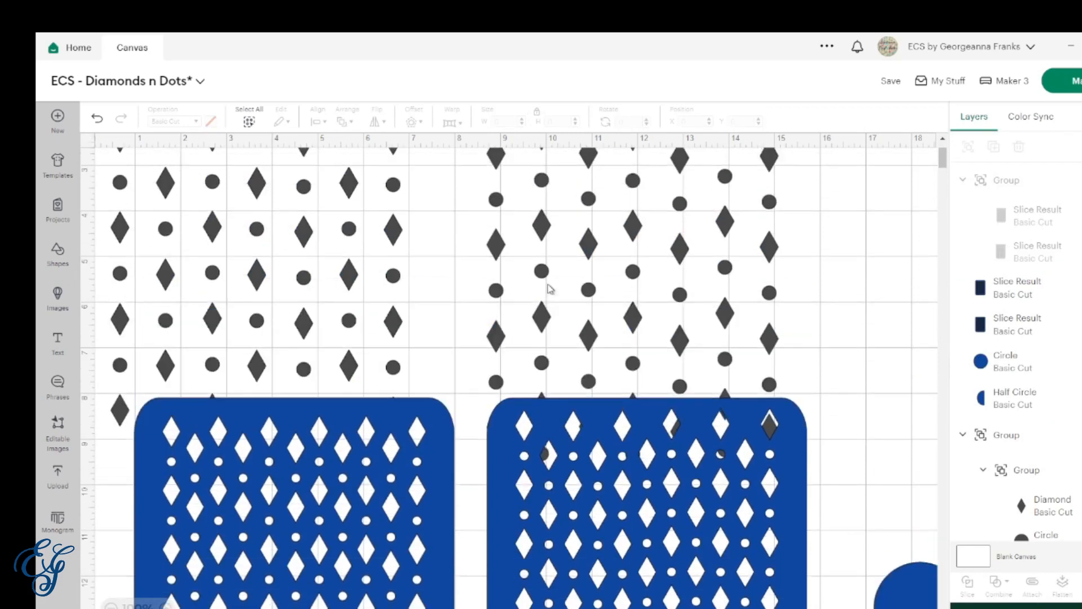
{"action": "scroll", "coordinate": [550, 288], "scroll_direction": "up", "scroll_amount": 4}
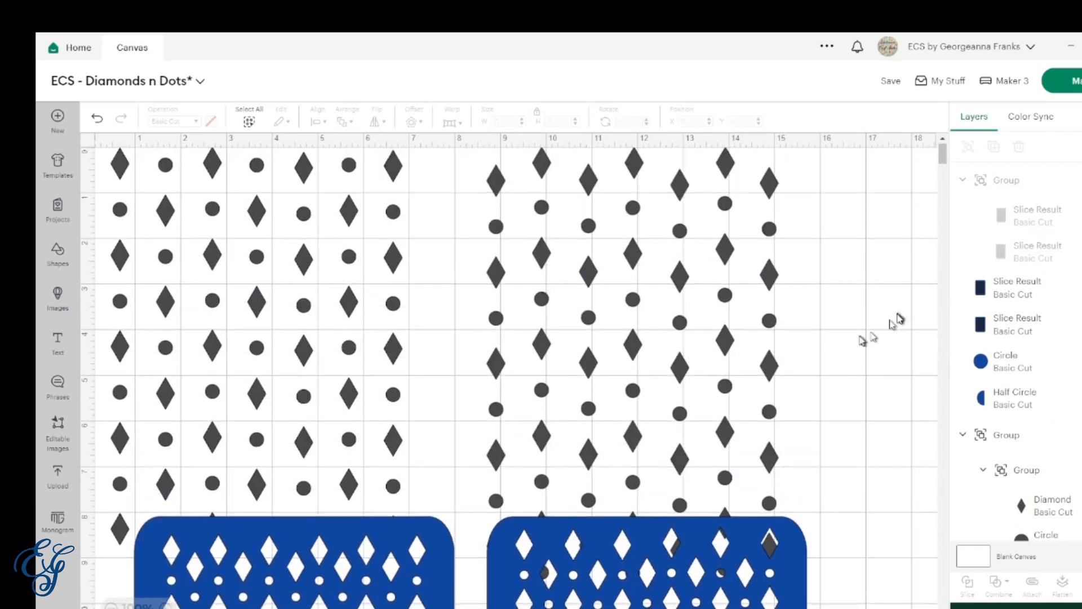
{"action": "left_click_drag", "start_coordinate": [854, 340], "coordinate": [444, 363]}
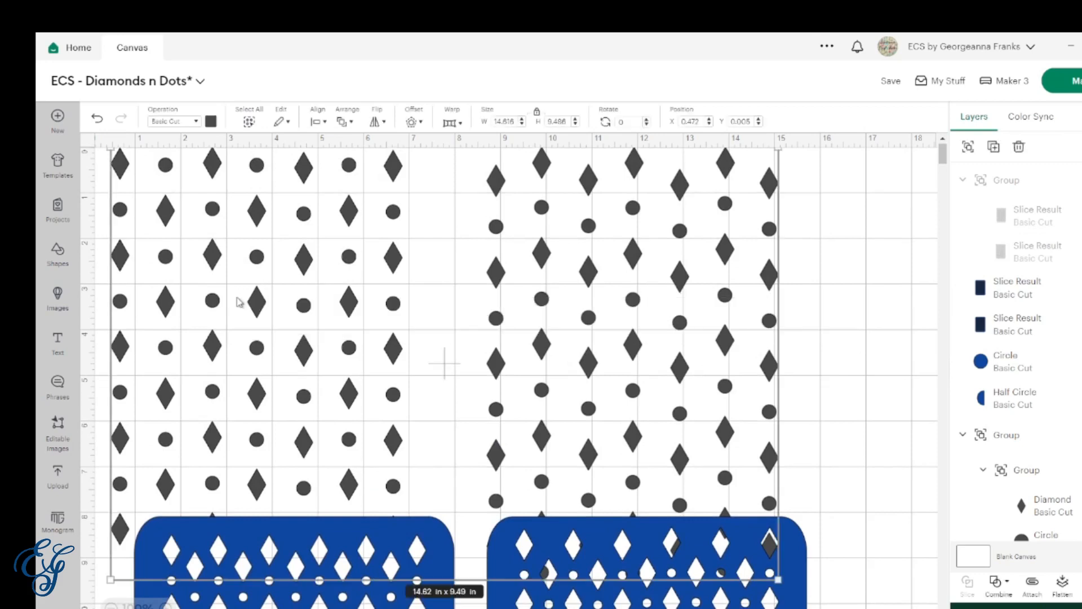
{"action": "left_click", "coordinate": [969, 148]}
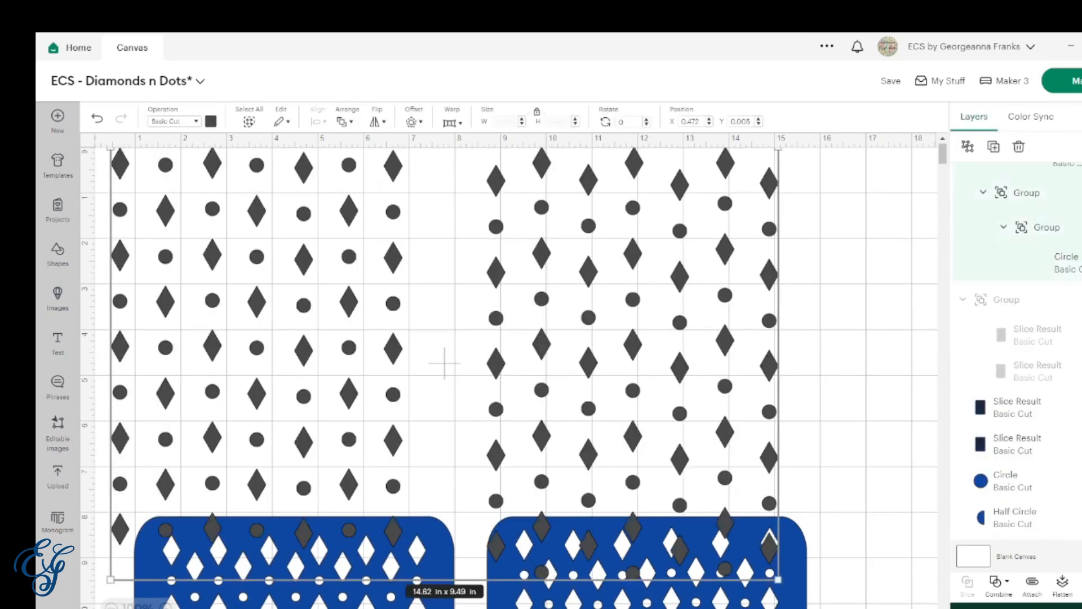
{"action": "left_click", "coordinate": [1081, 181]}
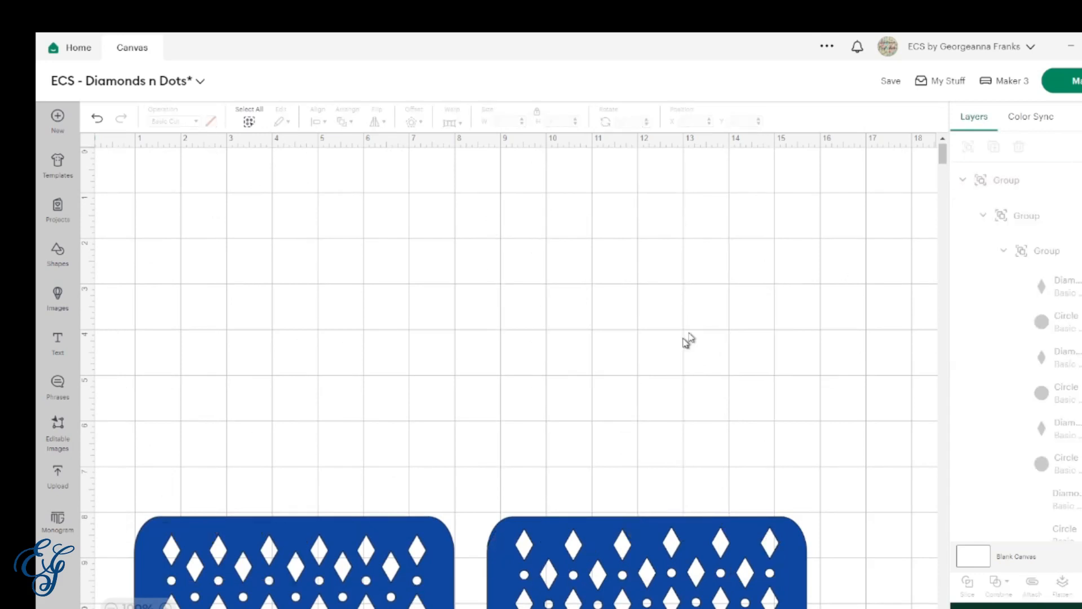
- Move both sliced rectangles up the canvas side by side, with the second one at about X 9.36, Y 4.36
{"action": "left_click_drag", "start_coordinate": [529, 540], "coordinate": [471, 349]}
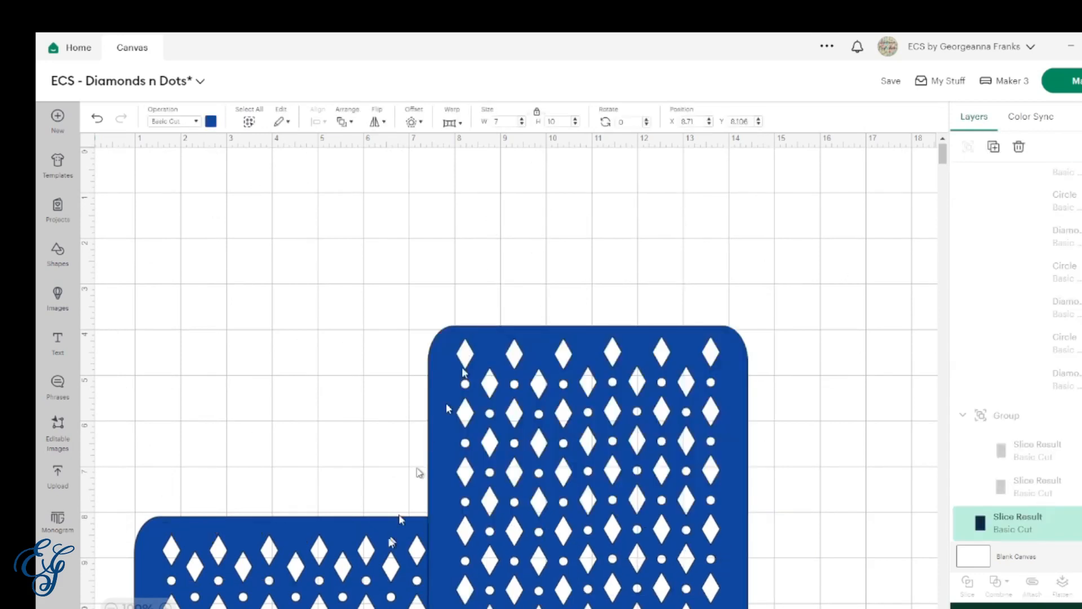
{"action": "left_click_drag", "start_coordinate": [347, 570], "coordinate": [391, 396]}
{"action": "left_click_drag", "start_coordinate": [684, 386], "coordinate": [769, 406]}
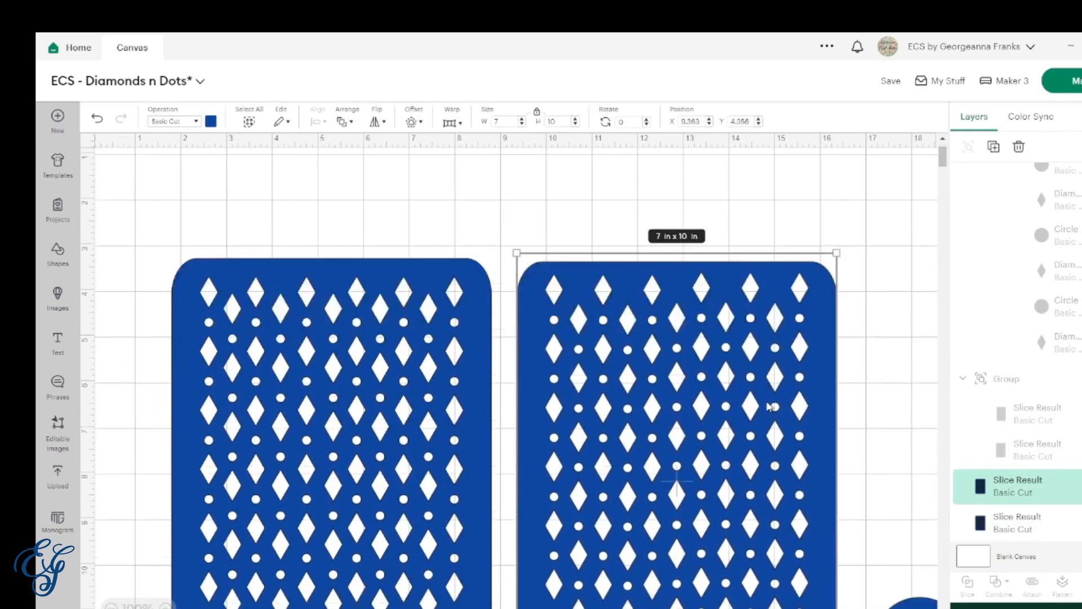
- Select the blue circle and half circle together and move them above the second rectangle, to about X 10.13, Y 1.04
{"action": "scroll", "coordinate": [769, 406], "scroll_direction": "down", "scroll_amount": 3}
{"action": "scroll", "coordinate": [543, 597], "scroll_direction": "left", "scroll_amount": 1}
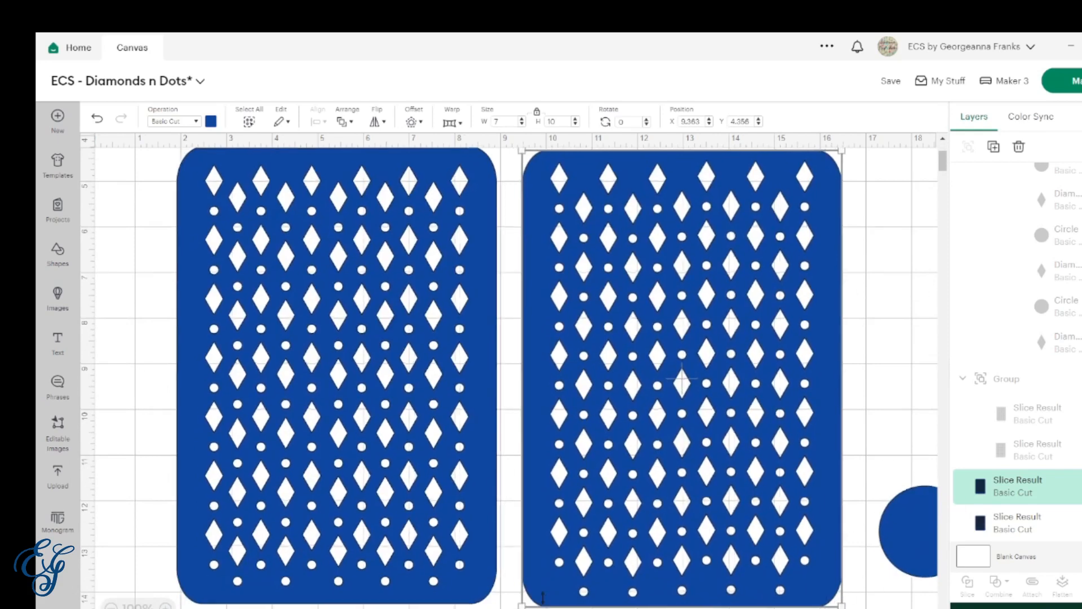
{"action": "scroll", "coordinate": [542, 597], "scroll_direction": "right", "scroll_amount": 1}
{"action": "scroll", "coordinate": [542, 598], "scroll_direction": "down", "scroll_amount": 1}
{"action": "scroll", "coordinate": [542, 597], "scroll_direction": "left", "scroll_amount": 1}
{"action": "scroll", "coordinate": [543, 598], "scroll_direction": "right", "scroll_amount": 10}
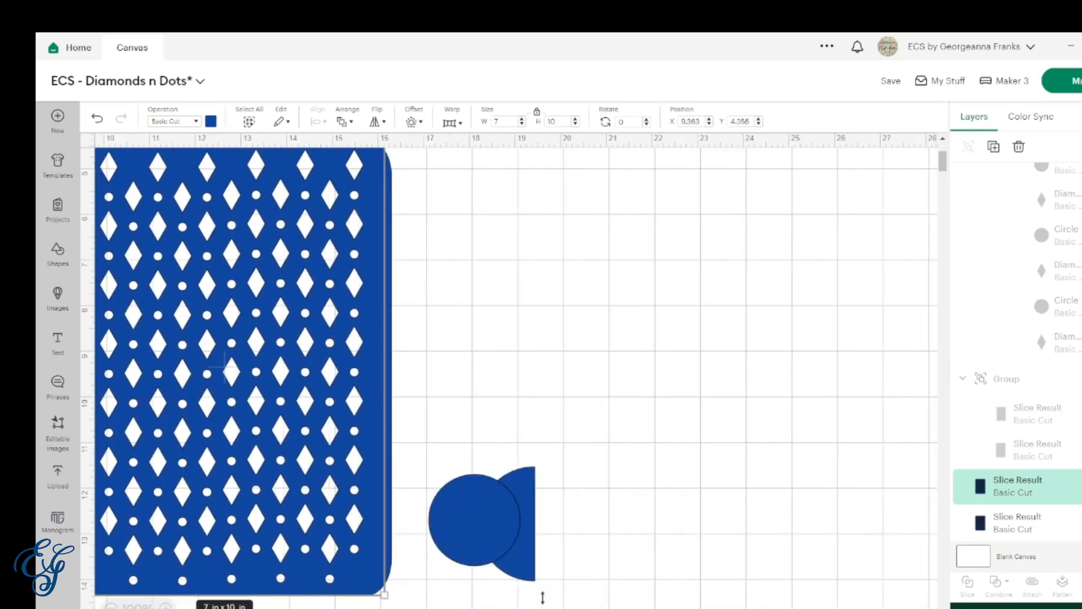
{"action": "left_click", "coordinate": [476, 555]}
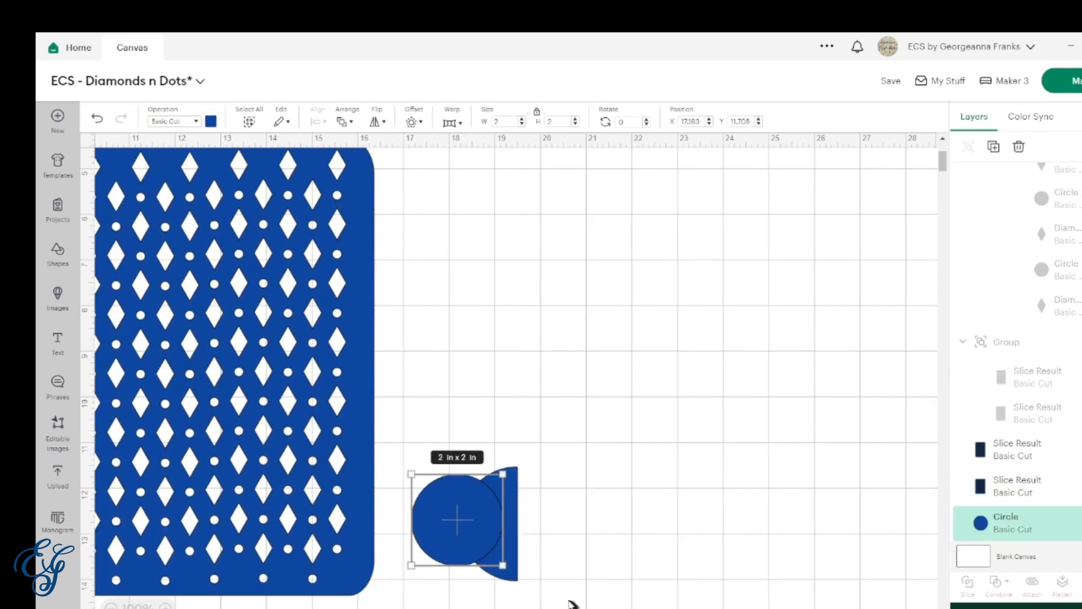
{"action": "left_click_drag", "start_coordinate": [568, 599], "coordinate": [461, 249]}
{"action": "scroll", "coordinate": [462, 248], "scroll_direction": "up", "scroll_amount": 3}
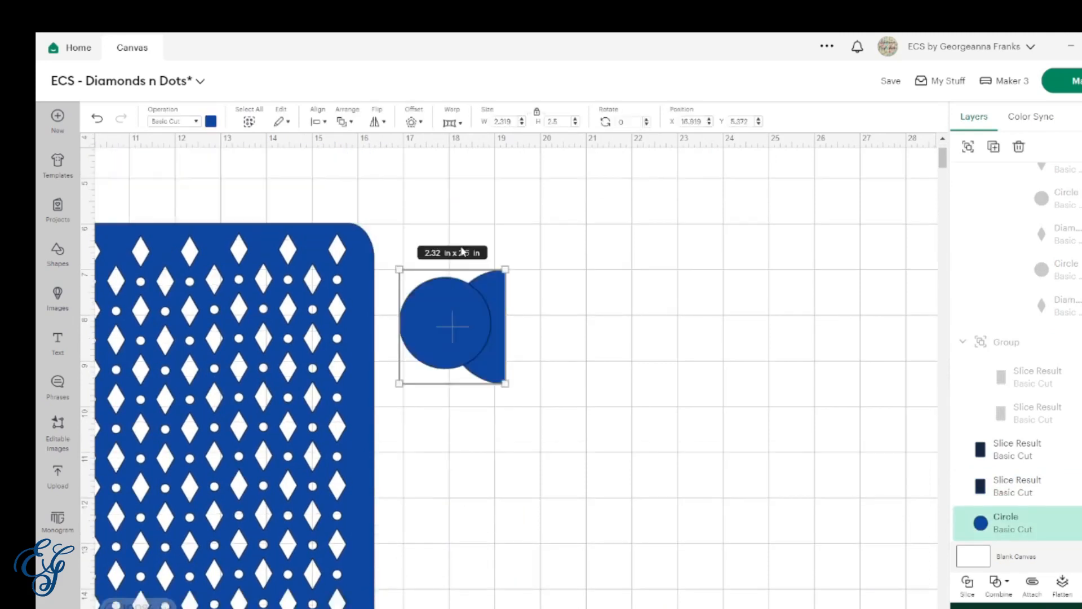
{"action": "scroll", "coordinate": [464, 252], "scroll_direction": "up", "scroll_amount": 2}
{"action": "left_click_drag", "start_coordinate": [456, 417], "coordinate": [146, 219]}
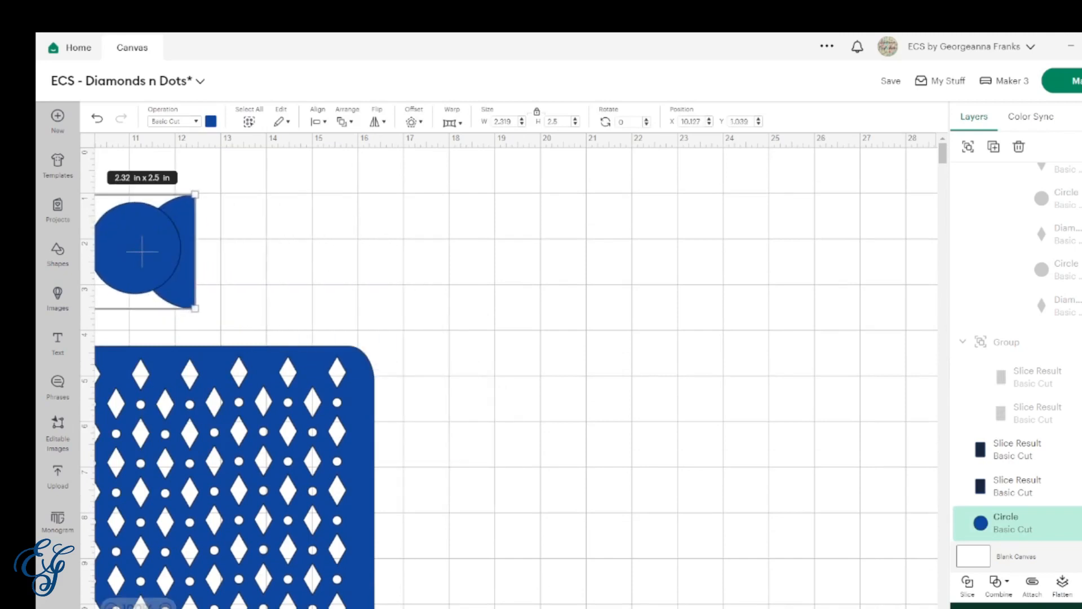
- Shift the circle and half circle to about X 8.49, Y 1.14, between the two rectangles, and deselect them
{"action": "scroll", "coordinate": [516, 377], "scroll_direction": "right", "scroll_amount": 2}
{"action": "scroll", "coordinate": [516, 378], "scroll_direction": "left", "scroll_amount": 10}
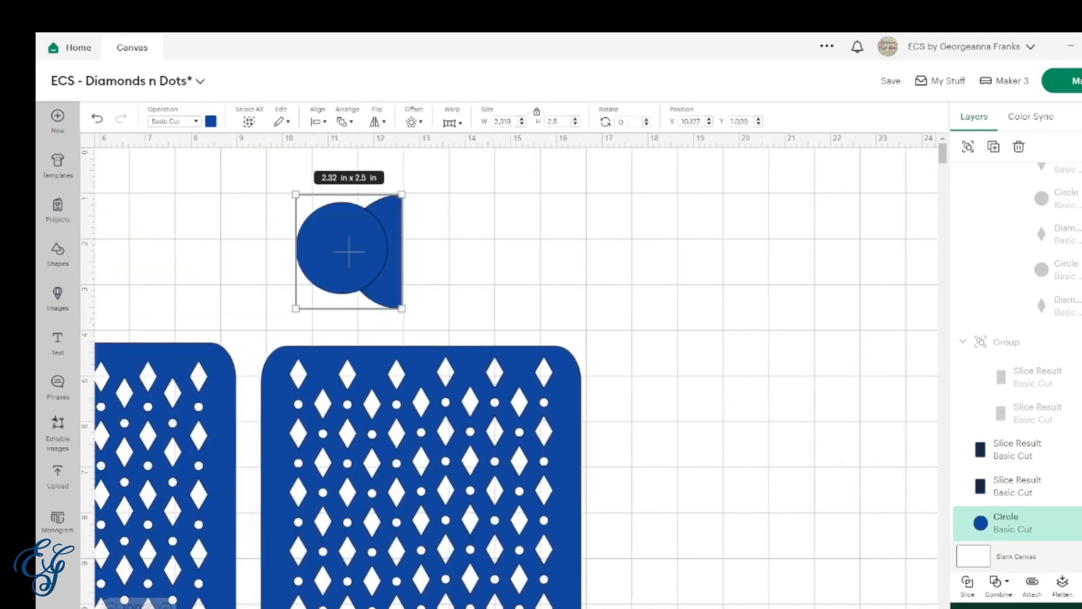
{"action": "scroll", "coordinate": [516, 378], "scroll_direction": "left", "scroll_amount": 2}
{"action": "scroll", "coordinate": [516, 378], "scroll_direction": "right", "scroll_amount": 3}
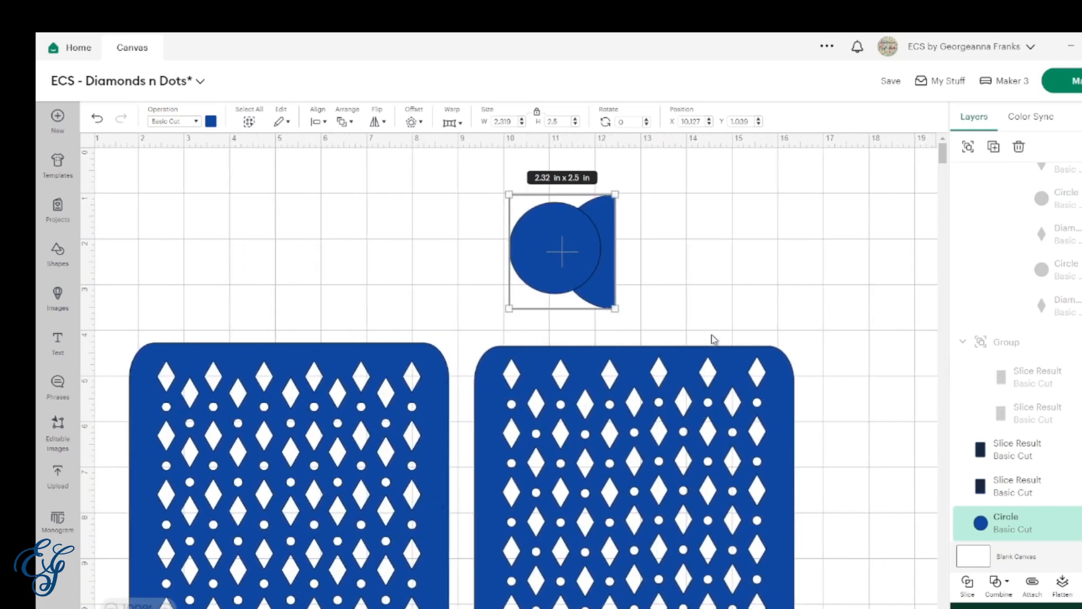
{"action": "left_click_drag", "start_coordinate": [573, 259], "coordinate": [492, 262]}
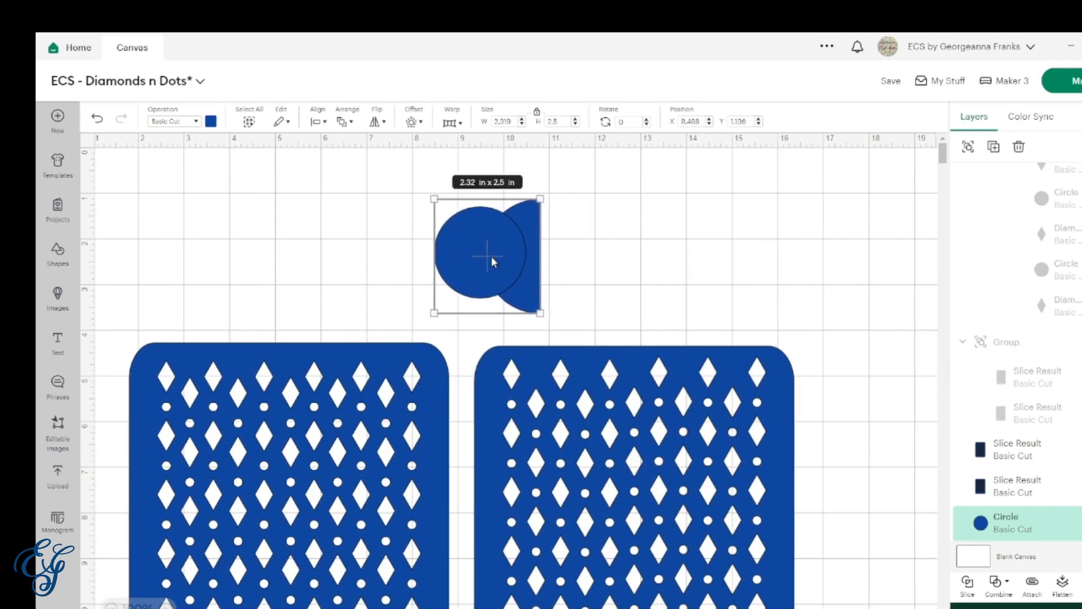
{"action": "left_click", "coordinate": [404, 278]}
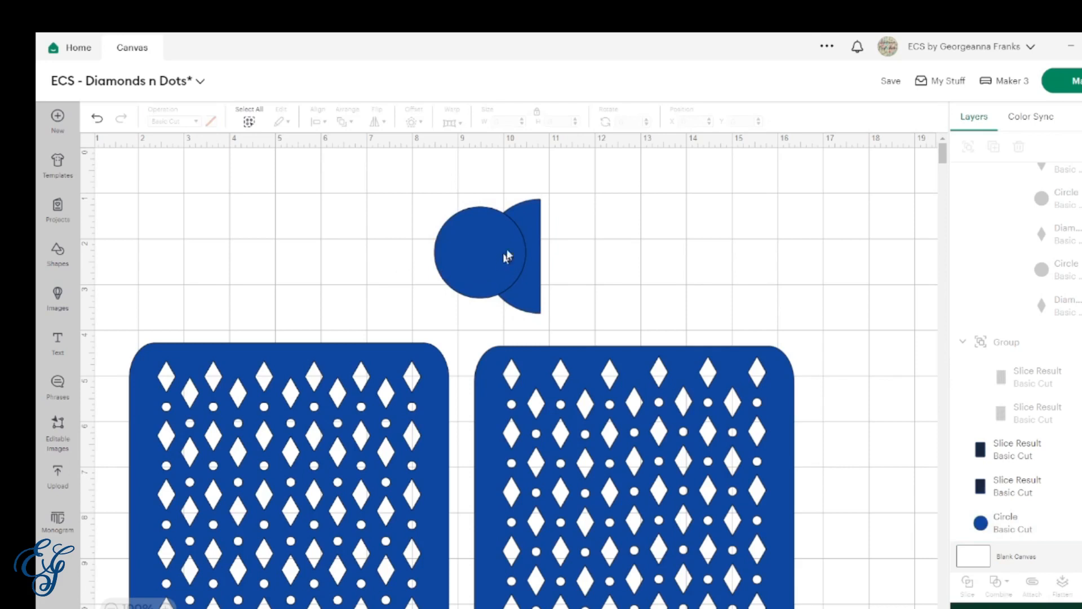
- Move the half circle off the circle to about X 11.24, Y 1.12 and rotate it to 90 degrees
{"action": "left_click_drag", "start_coordinate": [541, 247], "coordinate": [607, 213]}
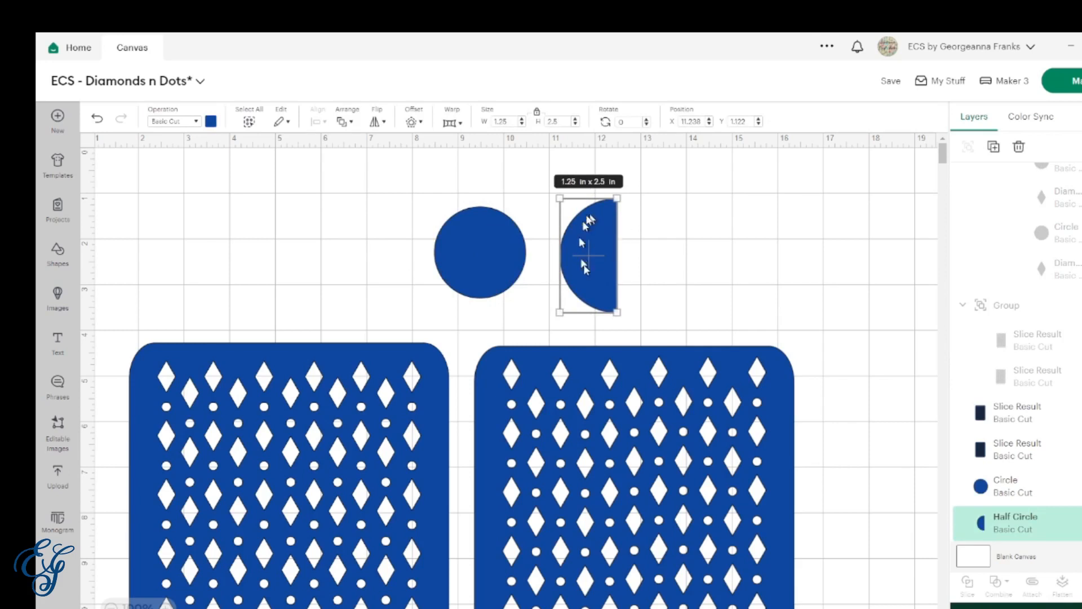
{"action": "left_click", "coordinate": [629, 122]}
{"action": "type", "text": "90"}
{"action": "key", "text": "Return"}
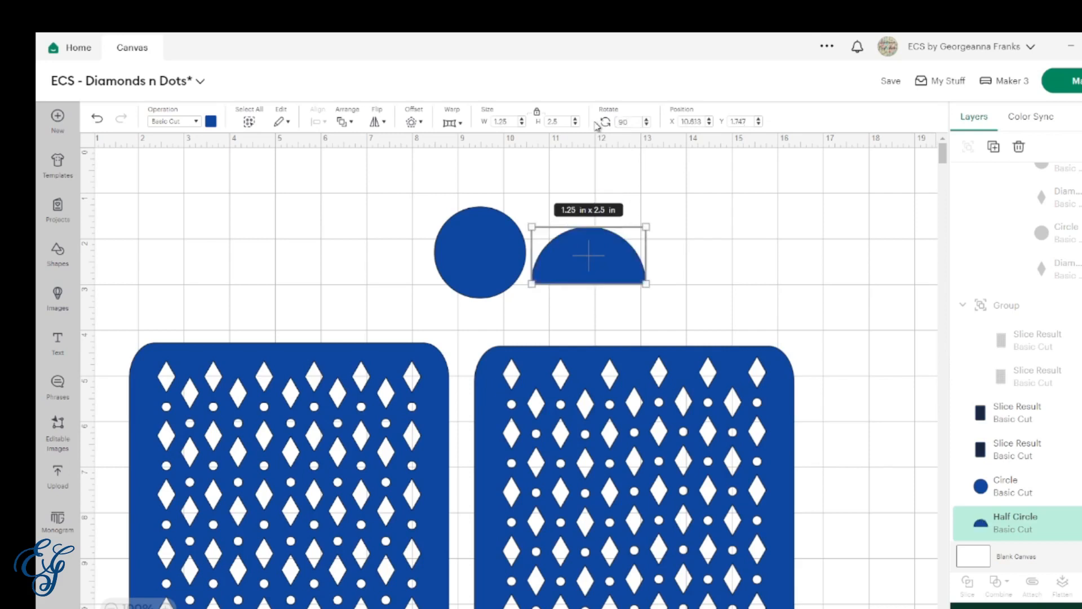
- Scale the blue circle down proportionally to about 0.61 x 0.61 in
{"action": "left_click", "coordinate": [477, 252]}
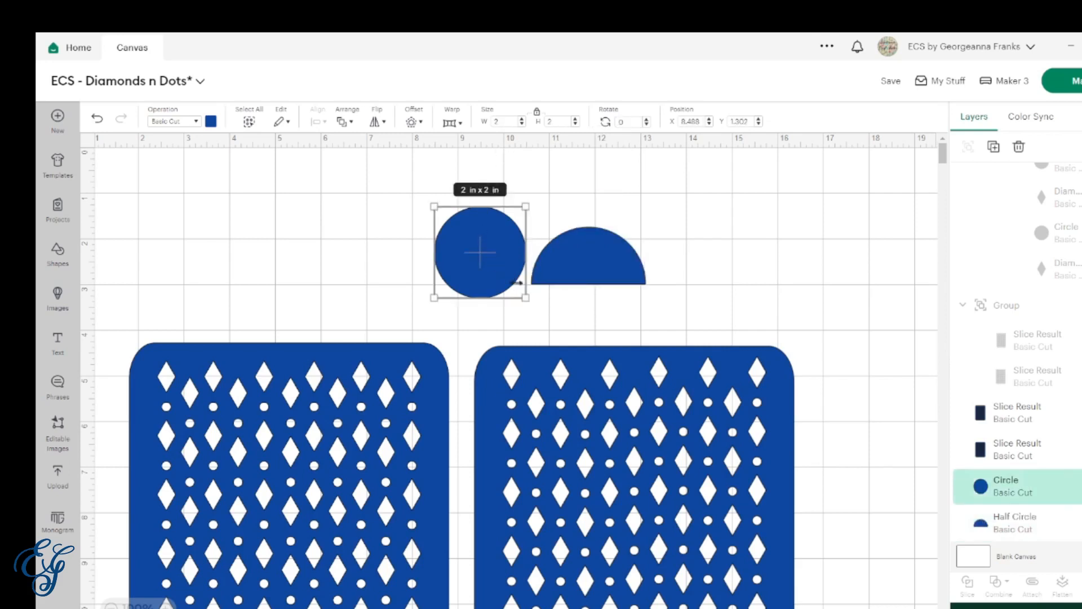
{"action": "left_click_drag", "start_coordinate": [524, 297], "coordinate": [461, 223]}
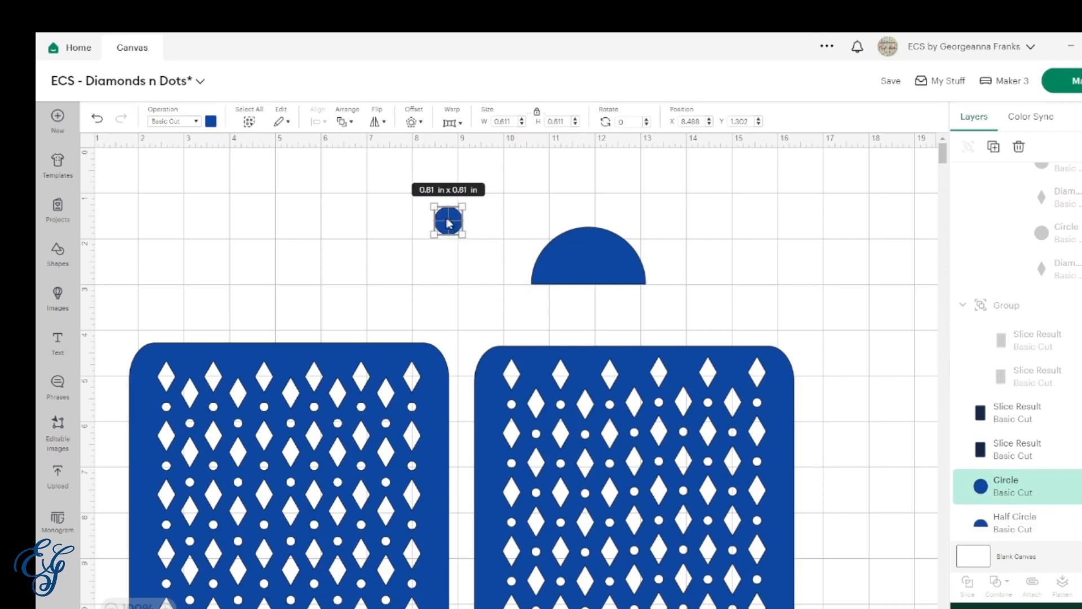
- Set the half circle on the first rectangle's top edge as a tab and move the small circle to about X 6.8, Y 2
{"action": "left_click_drag", "start_coordinate": [583, 254], "coordinate": [280, 310]}
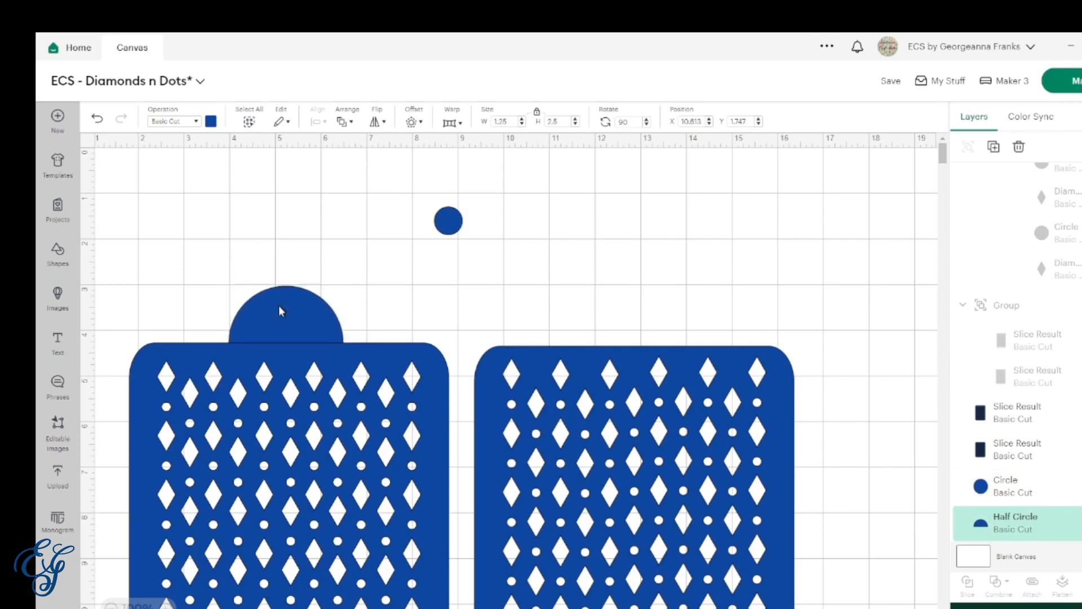
{"action": "left_click_drag", "start_coordinate": [449, 231], "coordinate": [370, 255]}
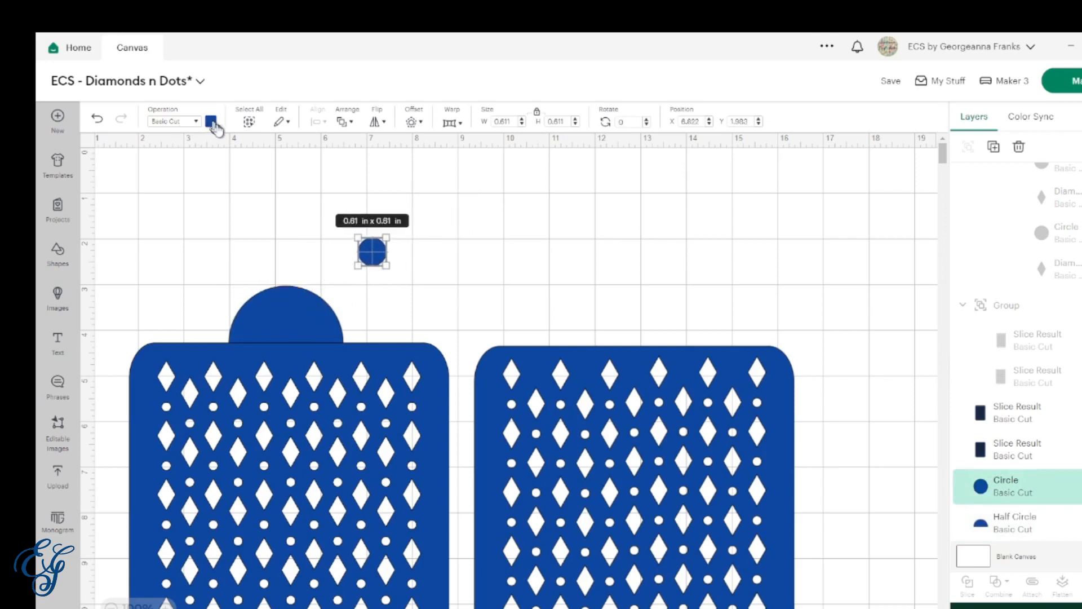
- Recolor the small circle light blue and move it onto the half-circle tab at about X 4.88, Y 3.22
{"action": "left_click", "coordinate": [211, 122]}
{"action": "left_click", "coordinate": [240, 175]}
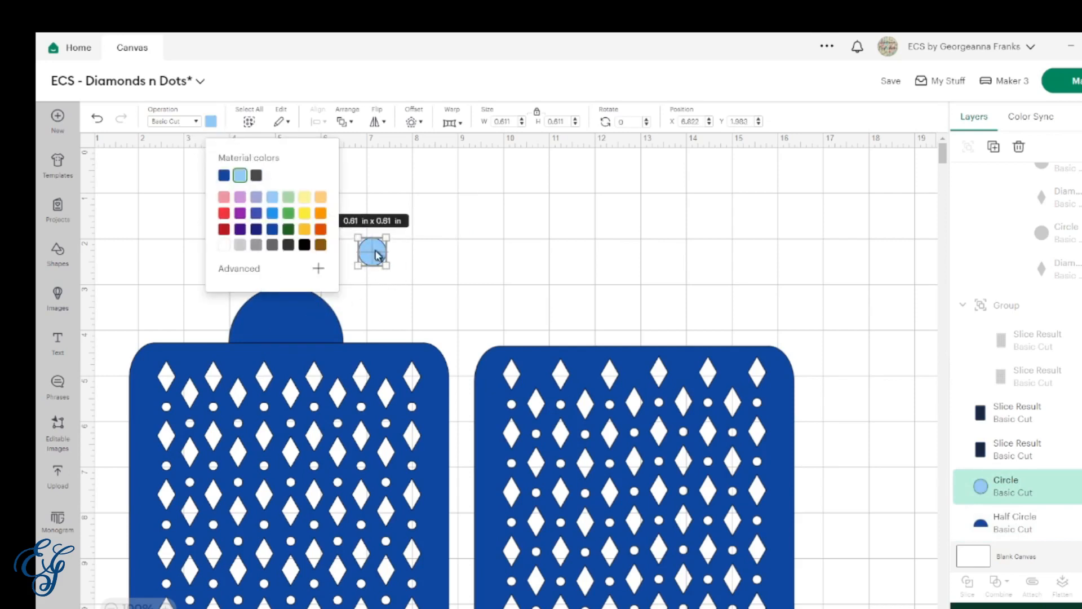
{"action": "left_click_drag", "start_coordinate": [377, 257], "coordinate": [285, 311]}
{"action": "left_click", "coordinate": [420, 268]}
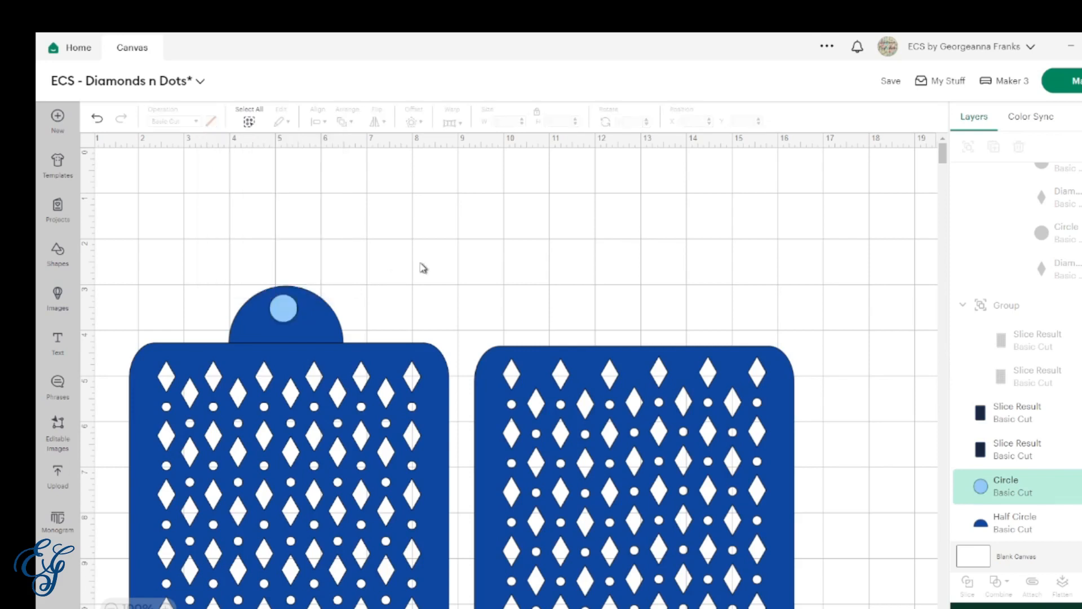
- Scale the light blue circle down to about 0.49 x 0.49 in and center it horizontally on the half circle at about Y 3.26
{"action": "left_click", "coordinate": [291, 314]}
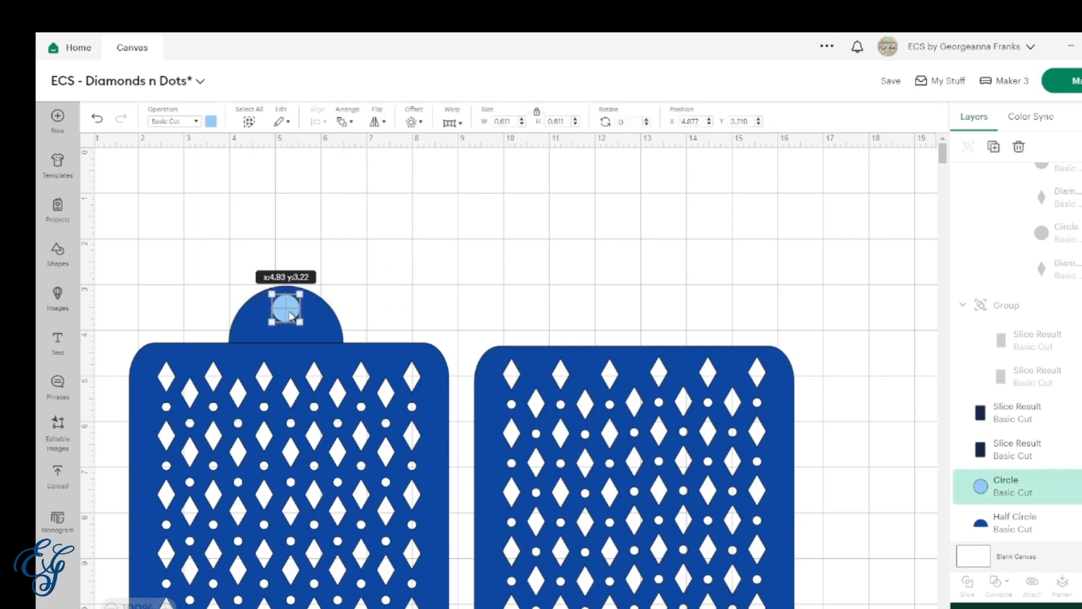
{"action": "left_click_drag", "start_coordinate": [299, 320], "coordinate": [294, 316]}
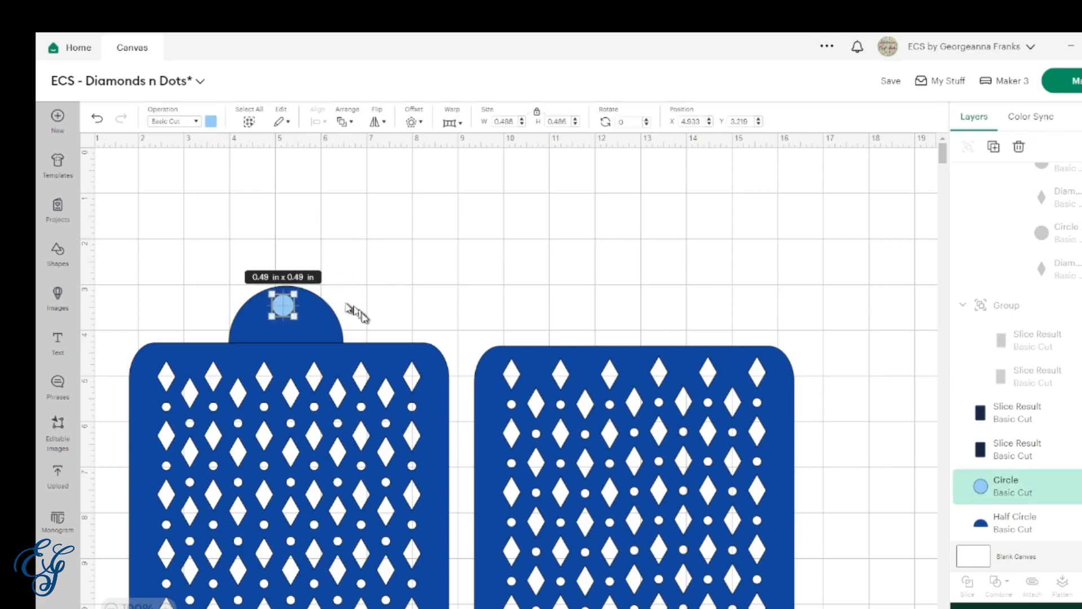
{"action": "left_click_drag", "start_coordinate": [363, 312], "coordinate": [266, 299]}
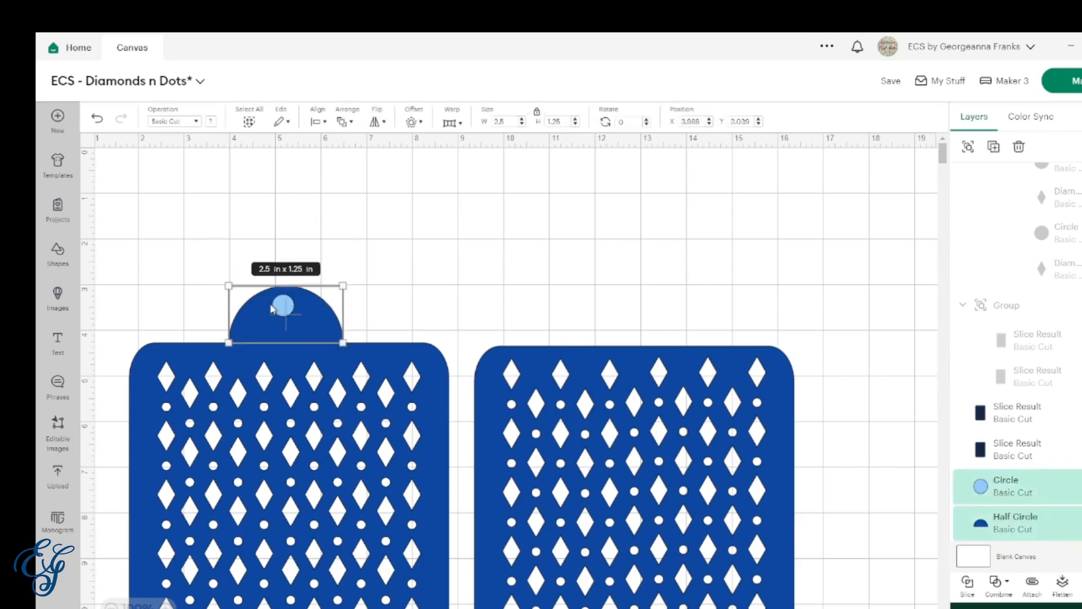
{"action": "left_click", "coordinate": [318, 121]}
{"action": "left_click", "coordinate": [394, 190]}
{"action": "left_click", "coordinate": [401, 227]}
{"action": "left_click", "coordinate": [290, 310]}
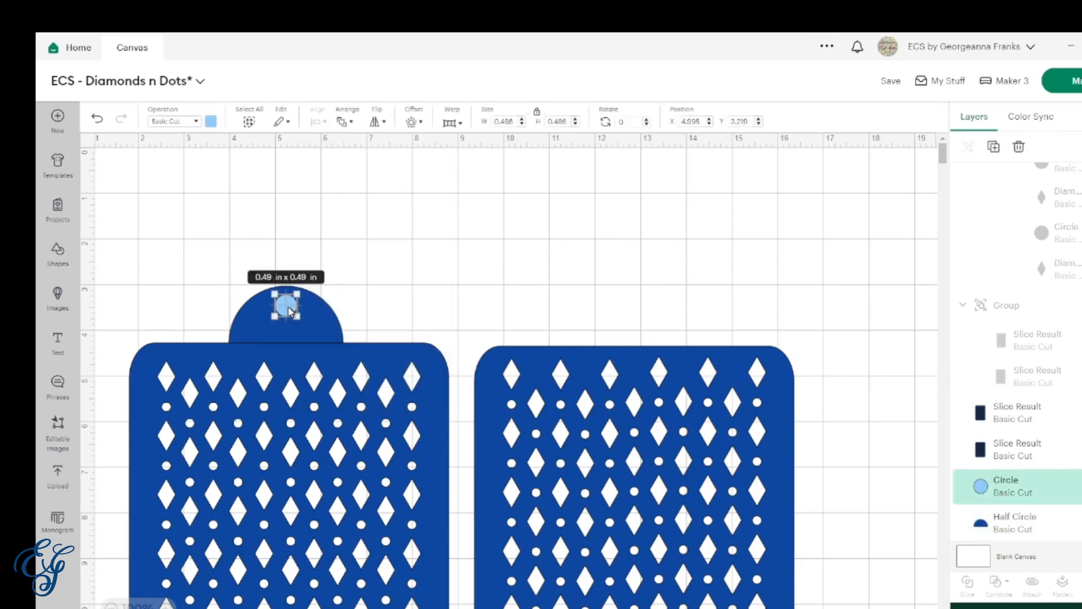
{"action": "left_click_drag", "start_coordinate": [289, 310], "coordinate": [289, 311]}
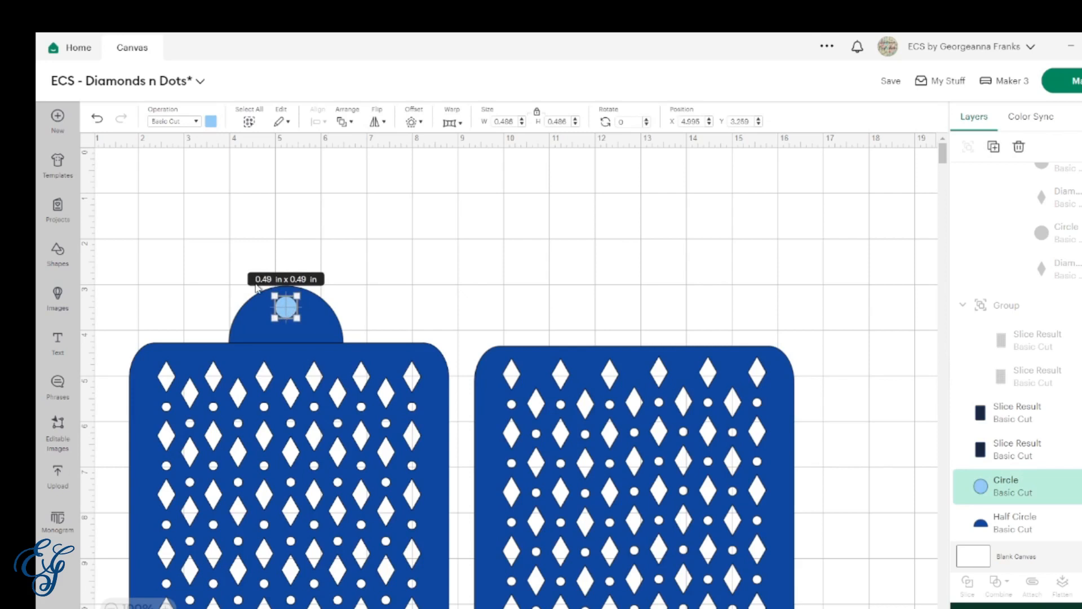
- Slice the light blue circle out of the half circle and delete the two cut-out circle pieces
{"action": "left_click", "coordinate": [250, 251]}
{"action": "left_click_drag", "start_coordinate": [249, 250], "coordinate": [324, 318]}
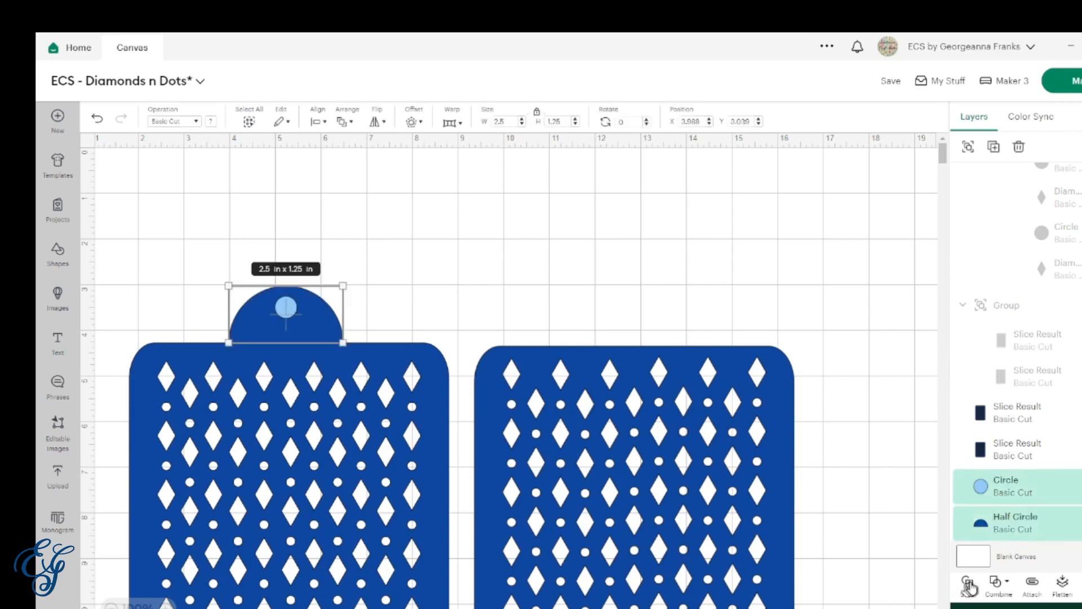
{"action": "left_click", "coordinate": [288, 306]}
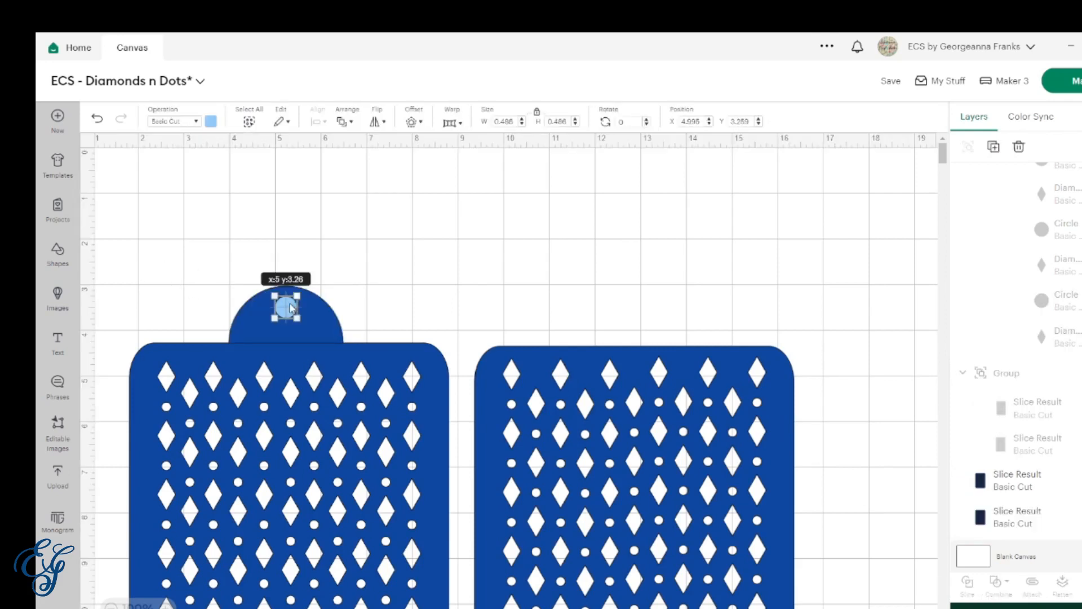
{"action": "mouse_move", "coordinate": [292, 308]}
{"action": "left_mouse_down"}
{"action": "mouse_move", "coordinate": [375, 243]}
{"action": "mouse_move", "coordinate": [400, 268]}
{"action": "mouse_move", "coordinate": [348, 204]}
{"action": "left_mouse_up"}
{"action": "key", "text": "Delete"}
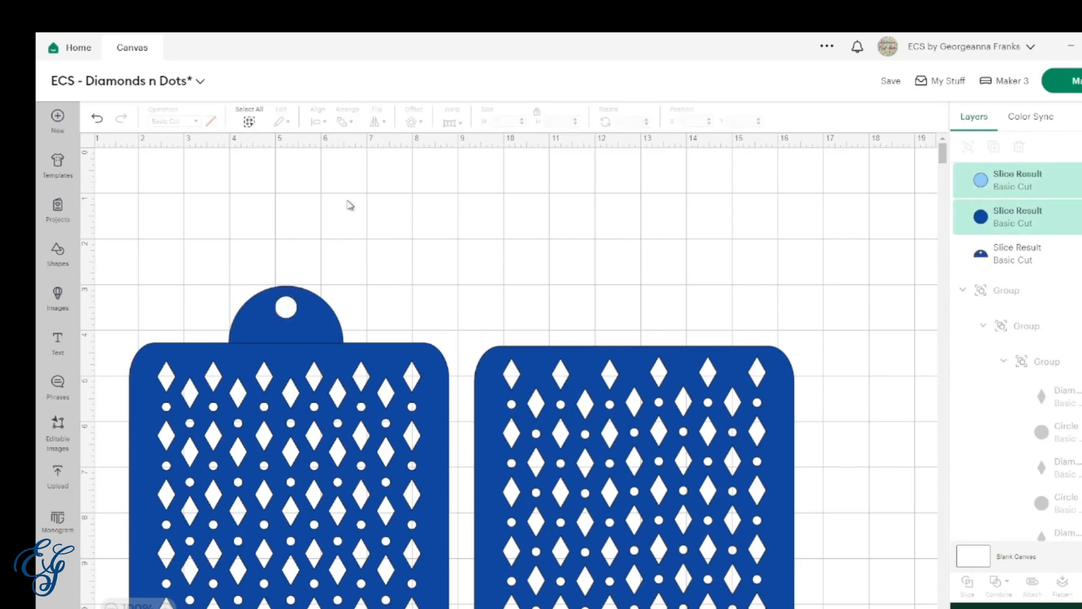
- Duplicate the tab with the hole and place the copy on the second rectangle's top edge at about X 11.43
{"action": "left_click", "coordinate": [312, 317]}
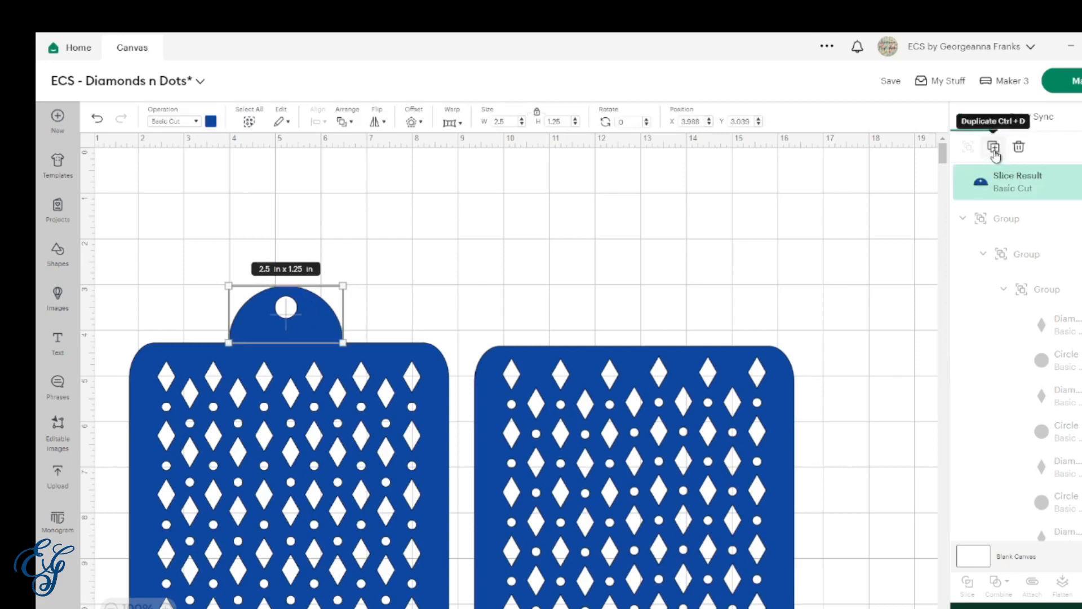
{"action": "left_click", "coordinate": [994, 148]}
{"action": "left_click_drag", "start_coordinate": [211, 213], "coordinate": [662, 334]}
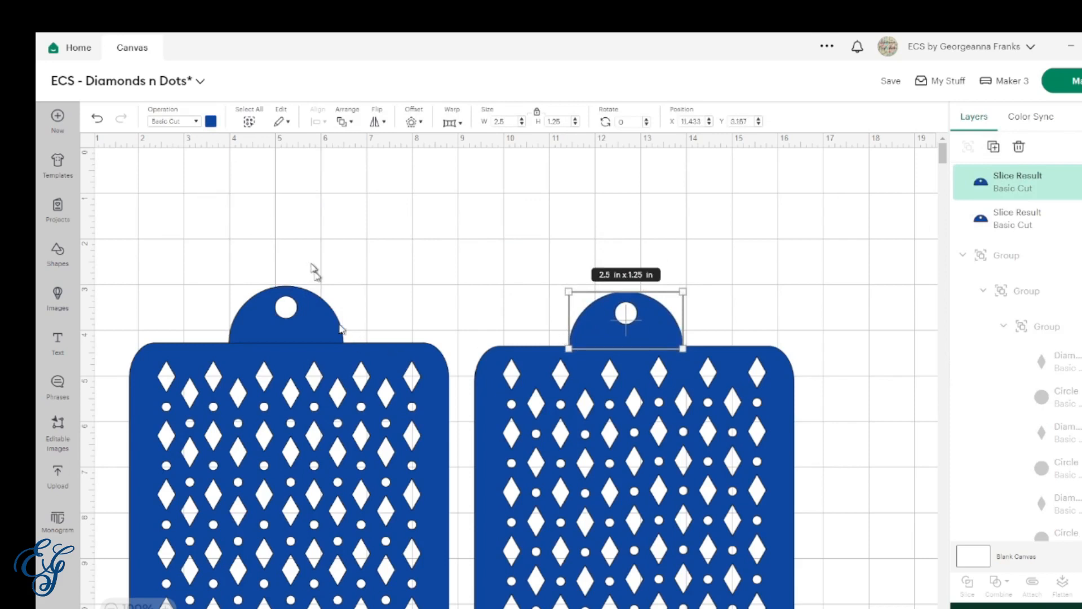
- Center the first tab horizontally on its patterned rectangle and weld the two into one shape
{"action": "left_click_drag", "start_coordinate": [263, 237], "coordinate": [326, 357]}
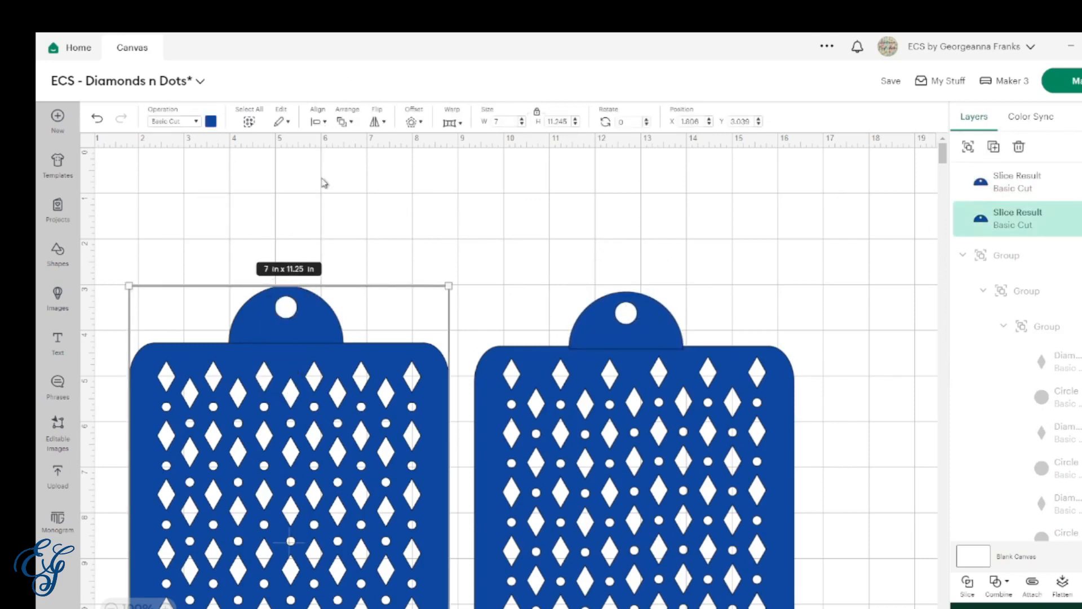
{"action": "left_click", "coordinate": [324, 124]}
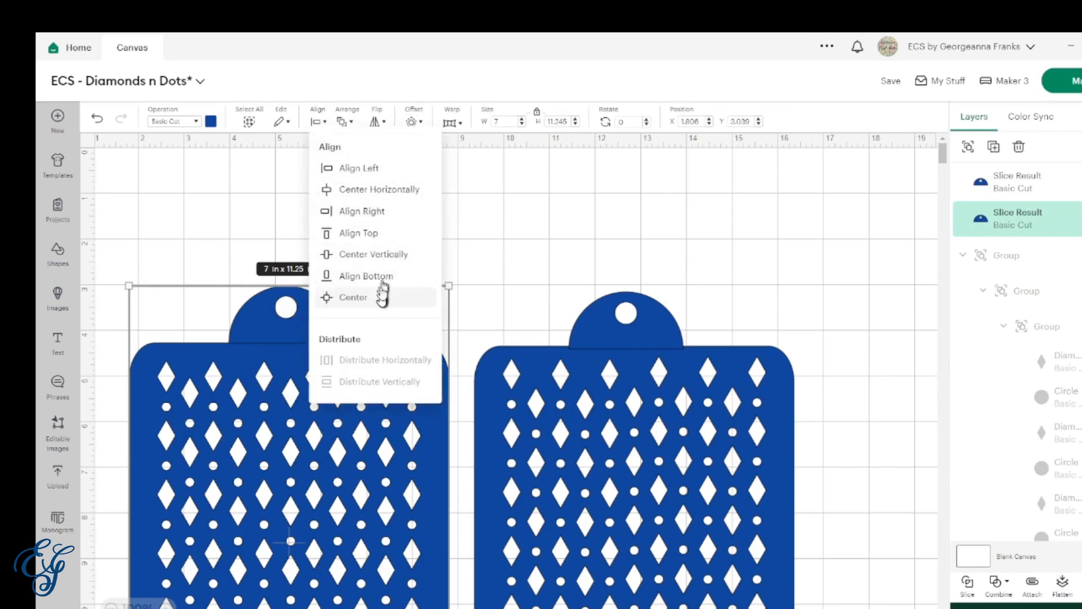
{"action": "left_click", "coordinate": [392, 191]}
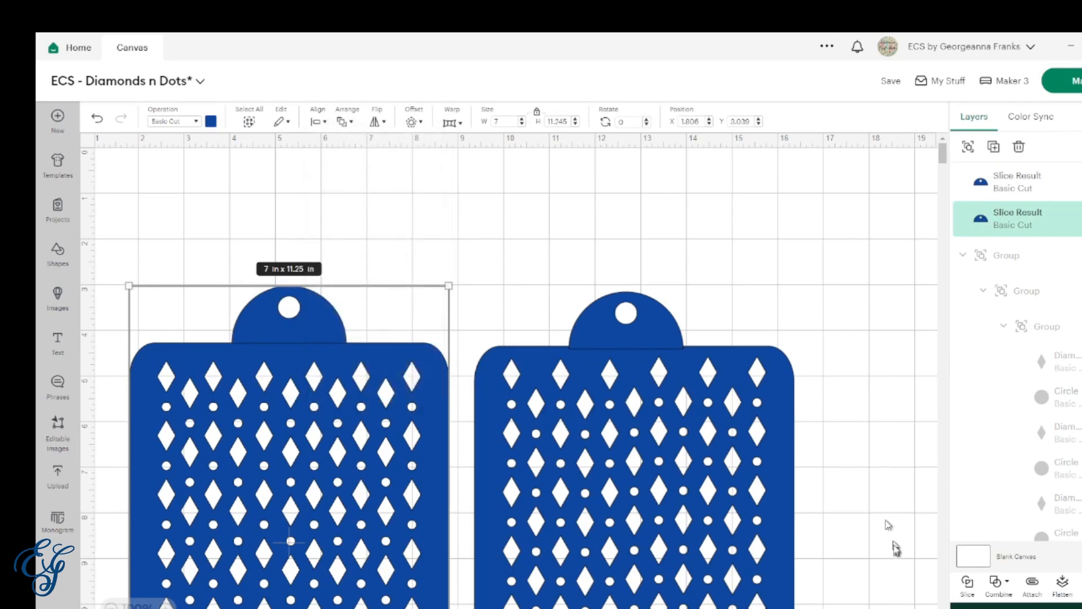
{"action": "left_click", "coordinate": [995, 582]}
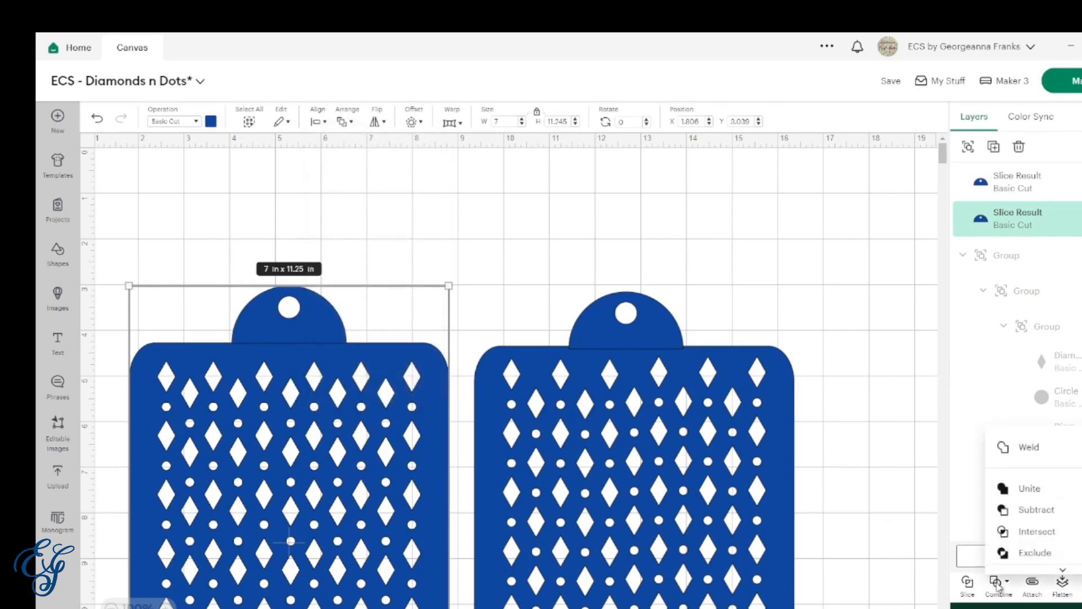
{"action": "left_click", "coordinate": [1024, 448]}
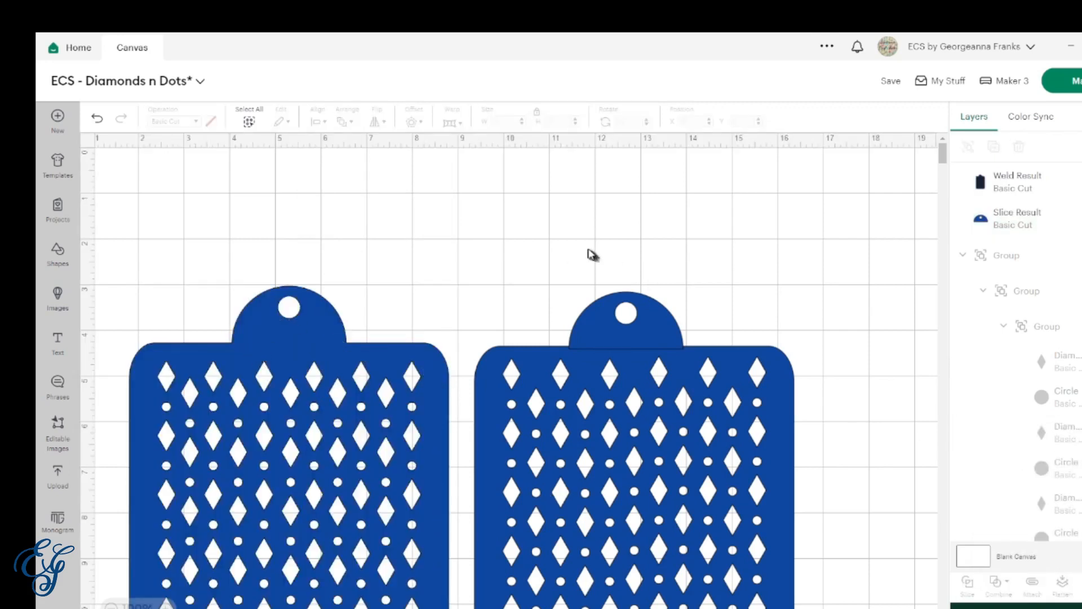
- Center the second tab horizontally on the second patterned rectangle and weld them together
{"action": "left_click_drag", "start_coordinate": [586, 249], "coordinate": [674, 386]}
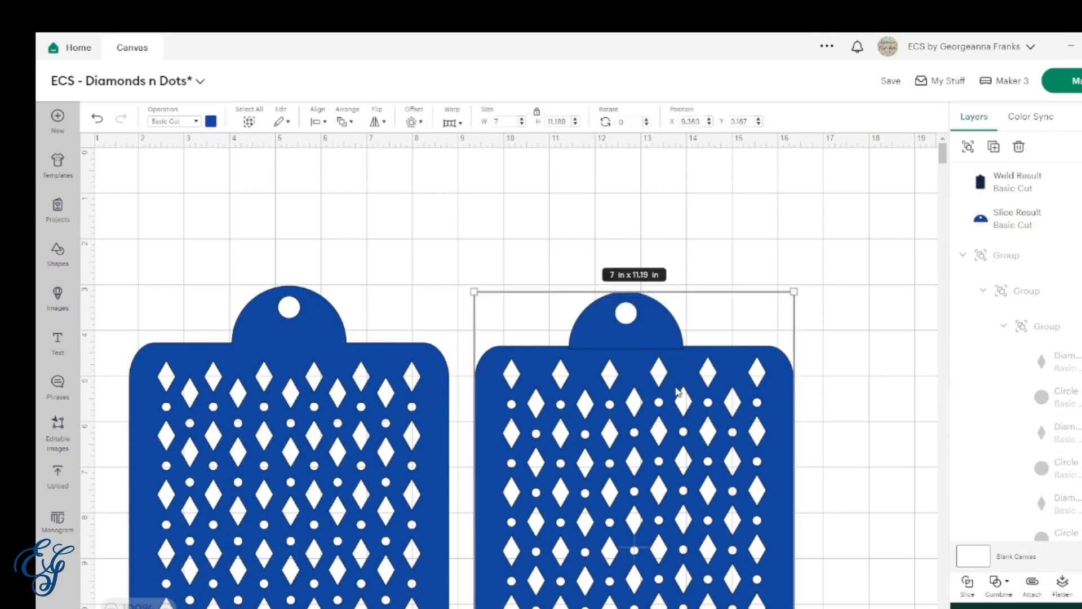
{"action": "left_click", "coordinate": [316, 122]}
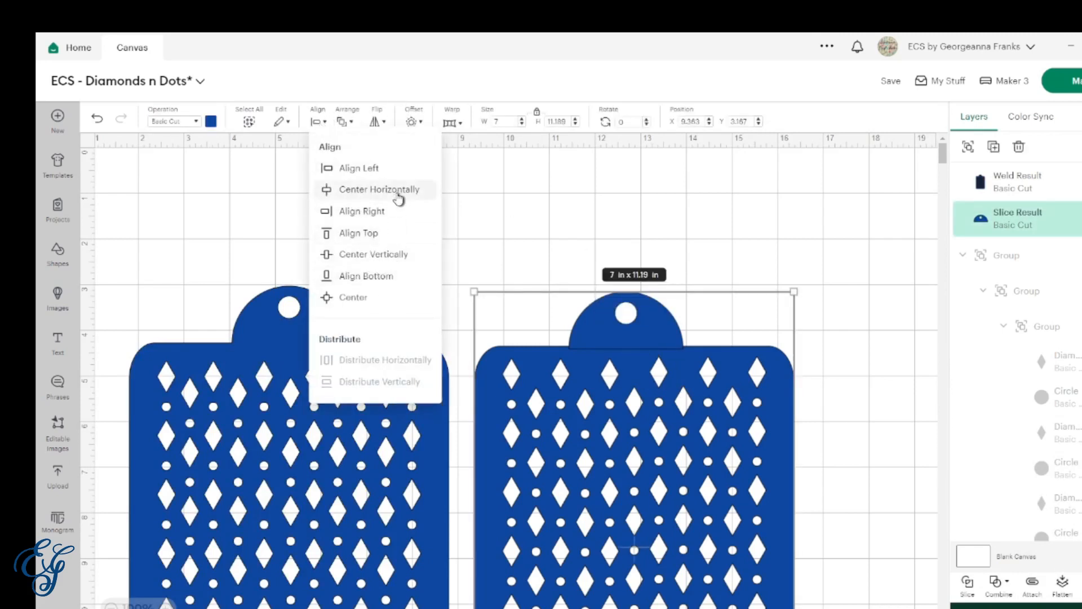
{"action": "left_click", "coordinate": [398, 190]}
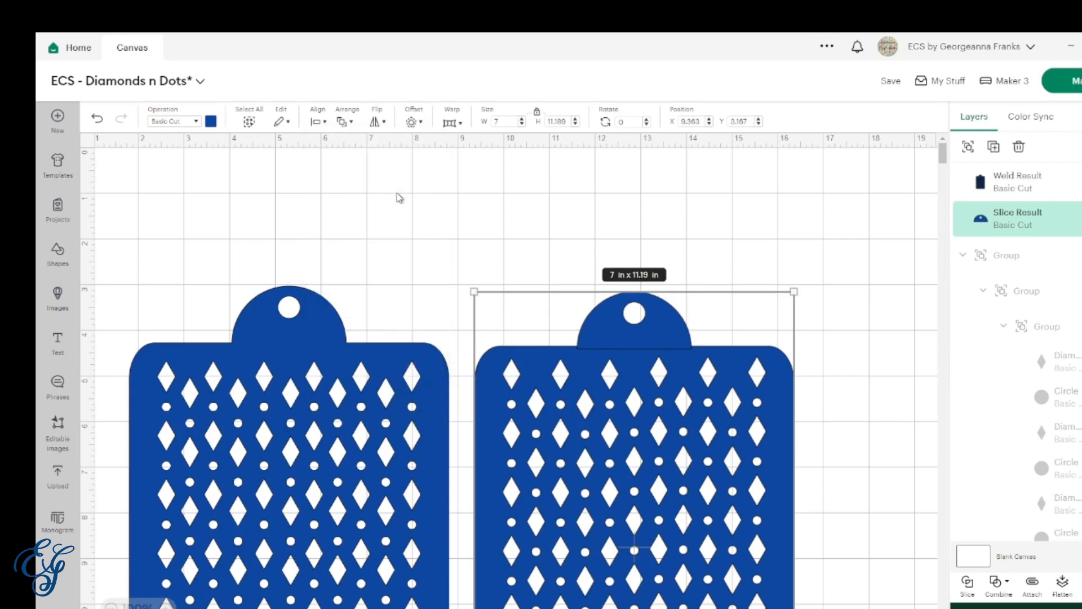
{"action": "left_click", "coordinate": [997, 582]}
{"action": "left_click", "coordinate": [1022, 448]}
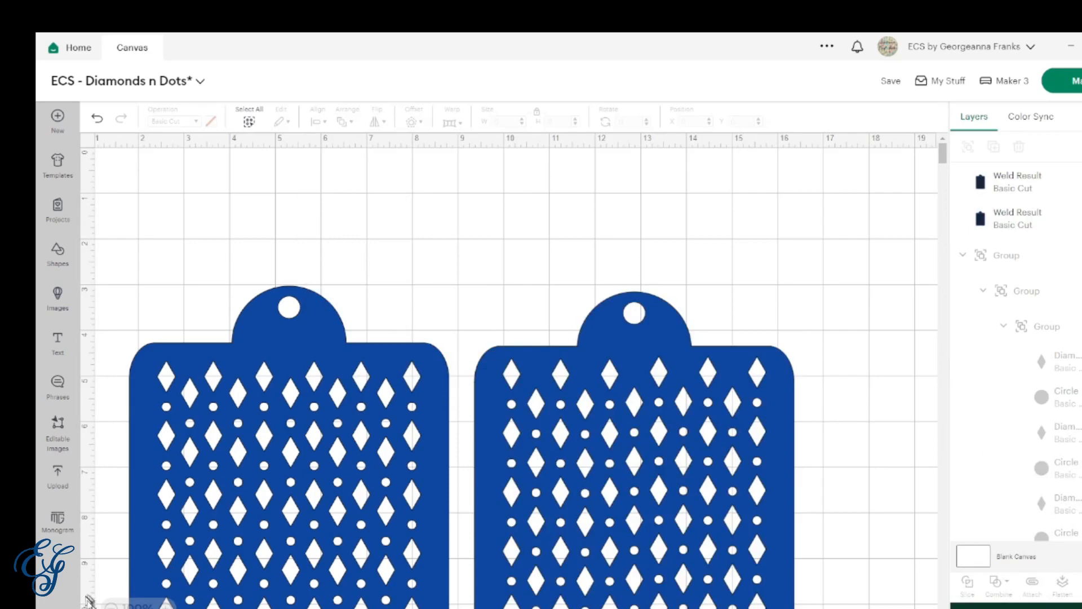
- Move the first welded stencil to about X 10, Y 7 and the second to about X 17.9, Y 7.2, and deselect them
{"action": "left_click", "coordinate": [111, 606]}
{"action": "left_click", "coordinate": [111, 607]}
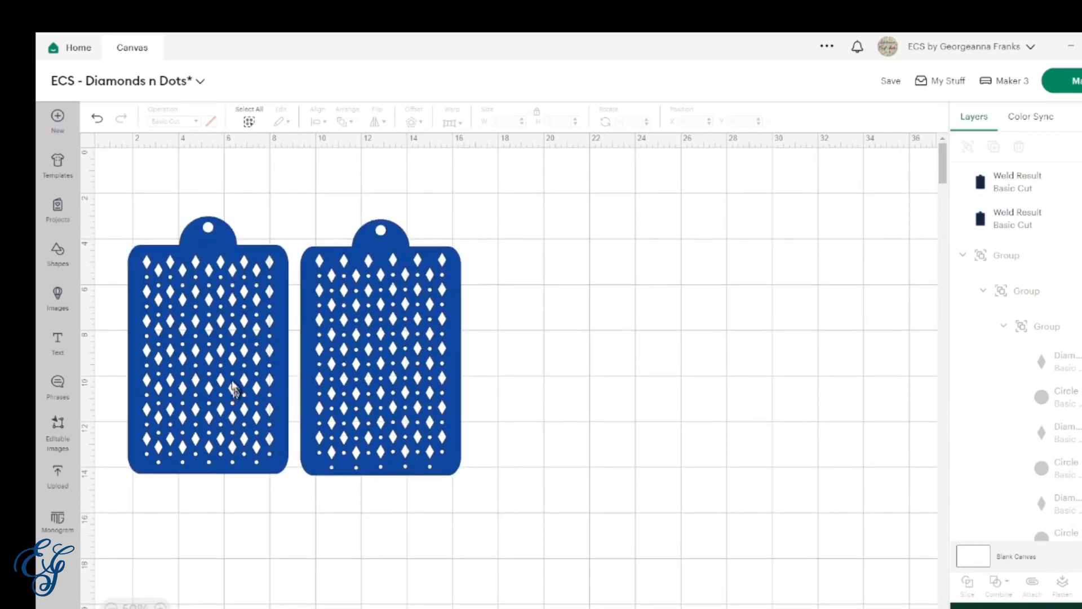
{"action": "left_click_drag", "start_coordinate": [234, 388], "coordinate": [417, 479]}
{"action": "left_click_drag", "start_coordinate": [402, 255], "coordinate": [591, 356]}
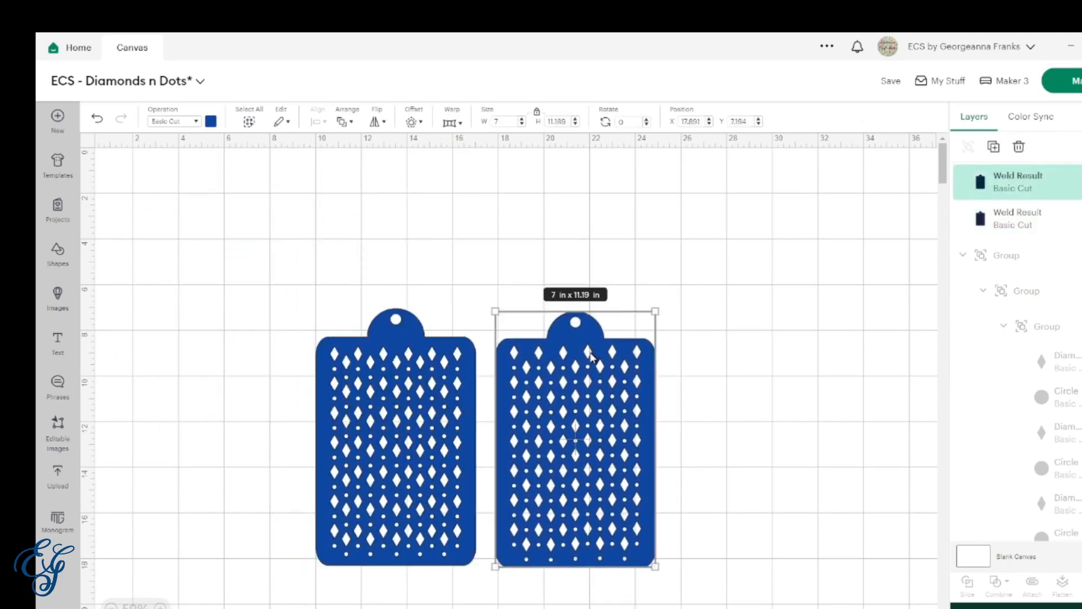
{"action": "left_click", "coordinate": [161, 607]}
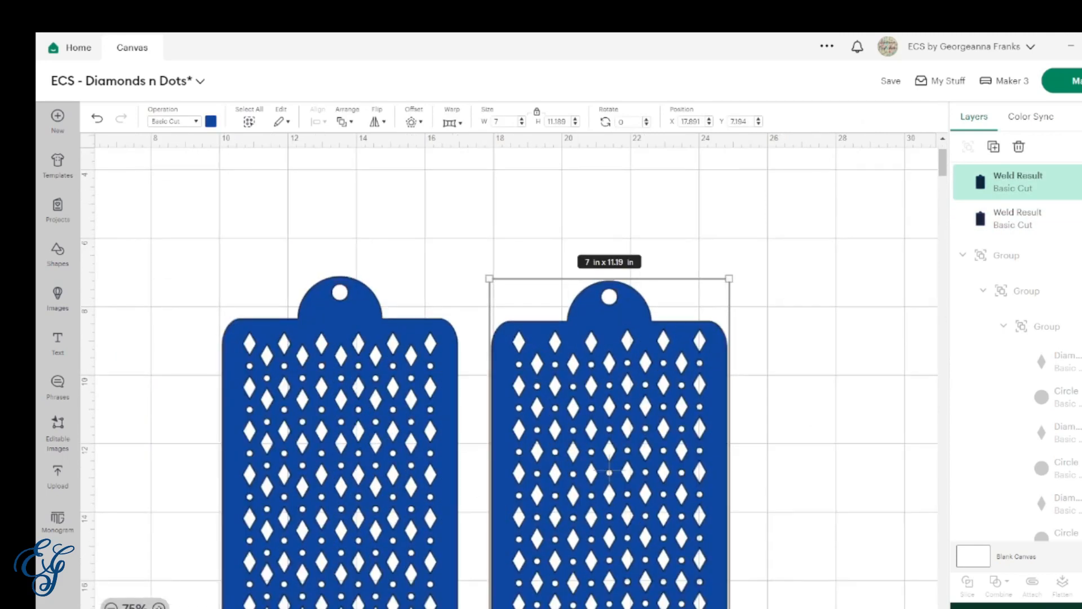
{"action": "scroll", "coordinate": [379, 486], "scroll_direction": "down", "scroll_amount": 3}
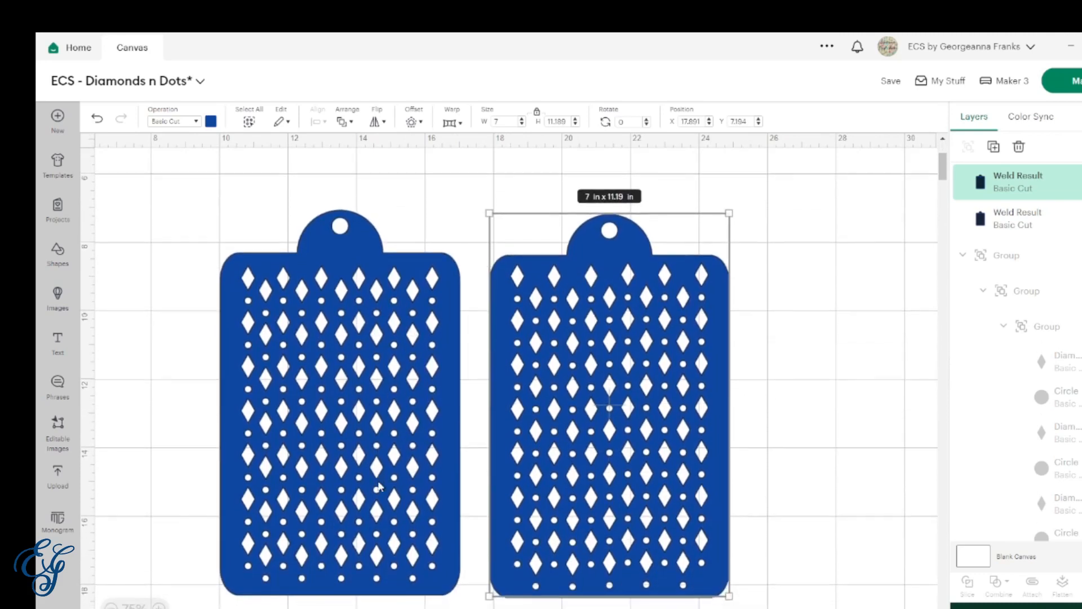
{"action": "left_click", "coordinate": [816, 457]}
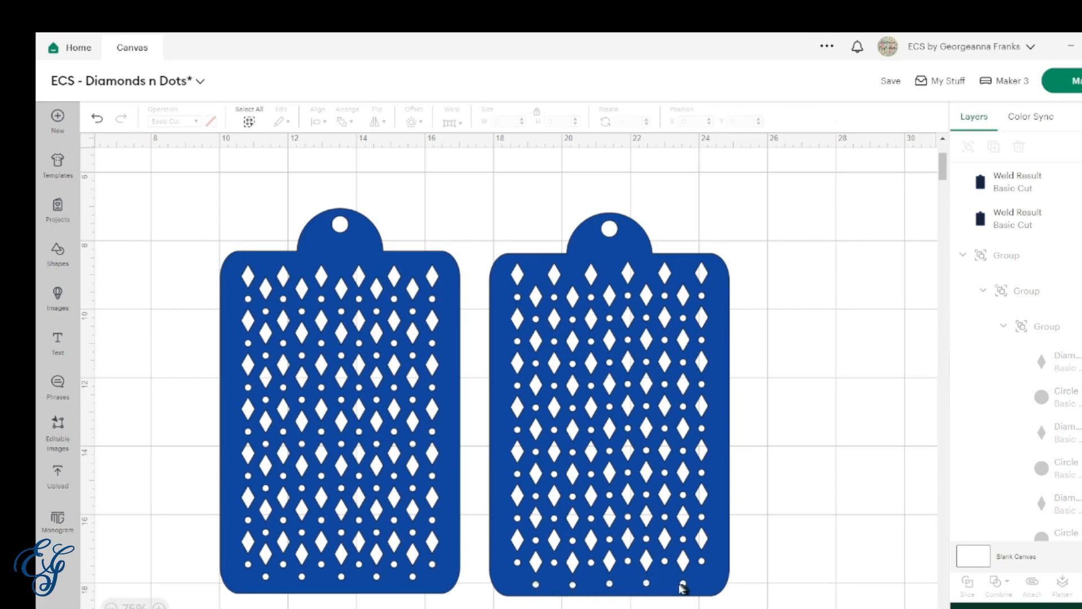
- Hide the contours of the five dots in the lowest row of the second stencil
{"action": "left_click", "coordinate": [573, 590]}
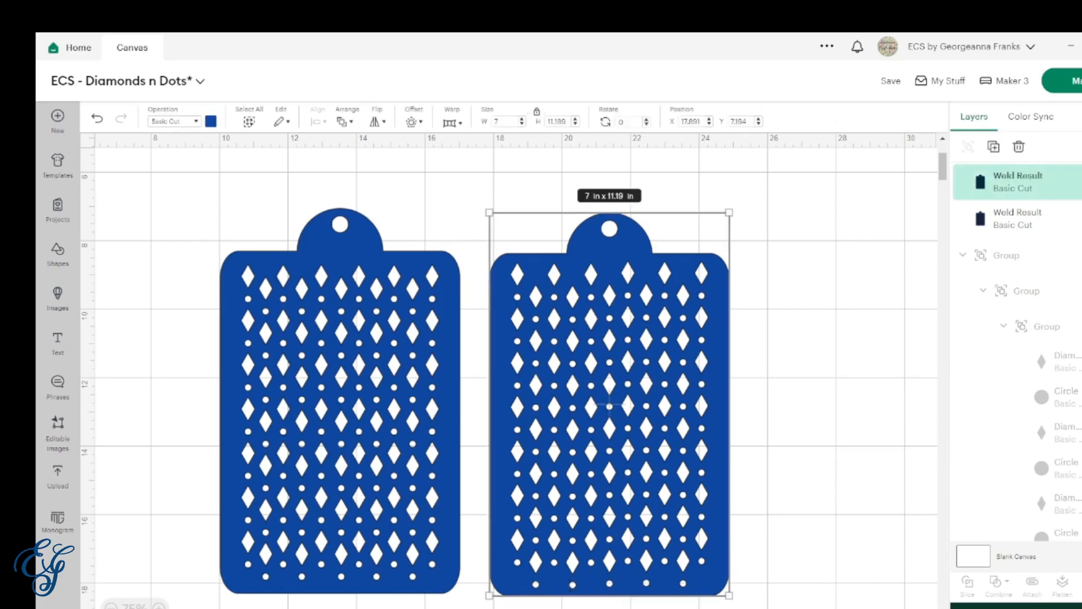
{"action": "left_click", "coordinate": [1081, 585]}
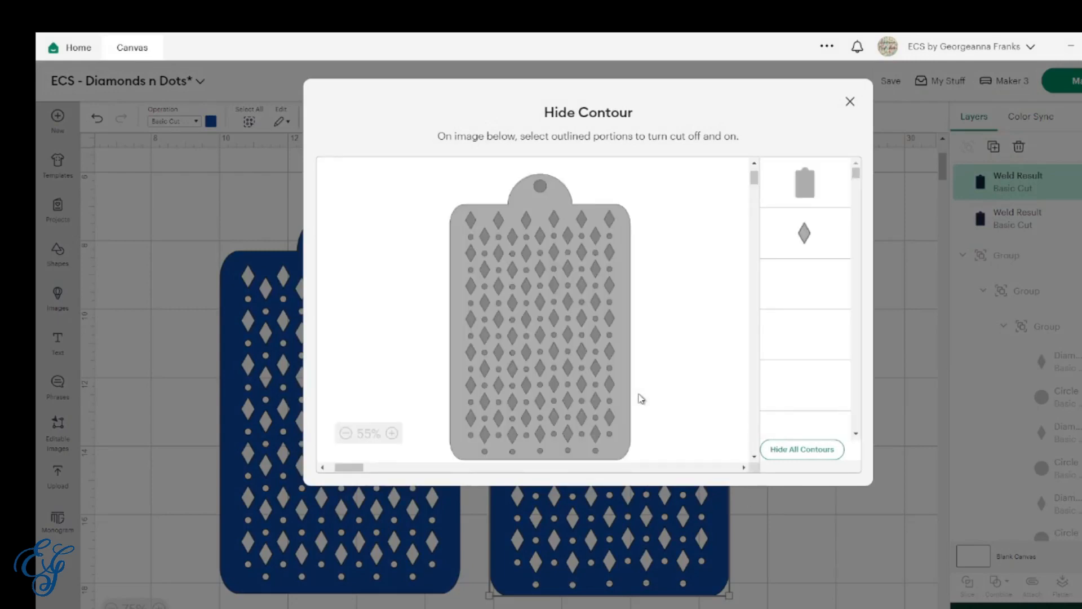
{"action": "scroll", "coordinate": [641, 398], "scroll_direction": "down", "scroll_amount": 3}
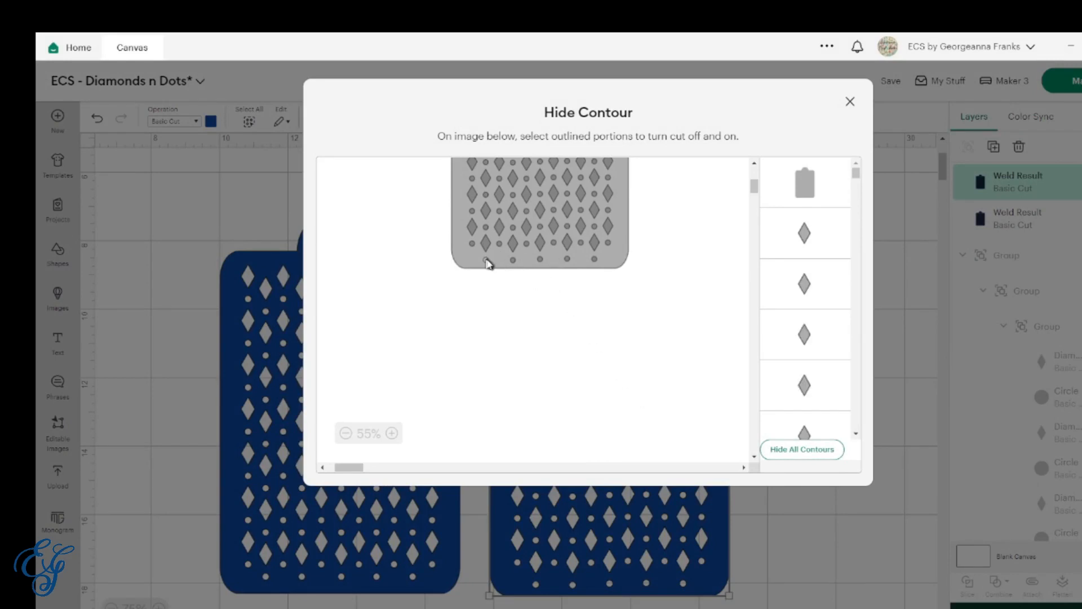
{"action": "left_click", "coordinate": [486, 261]}
{"action": "left_click", "coordinate": [513, 261]}
{"action": "left_click", "coordinate": [542, 261]}
{"action": "left_click", "coordinate": [568, 262]}
{"action": "left_click", "coordinate": [596, 261]}
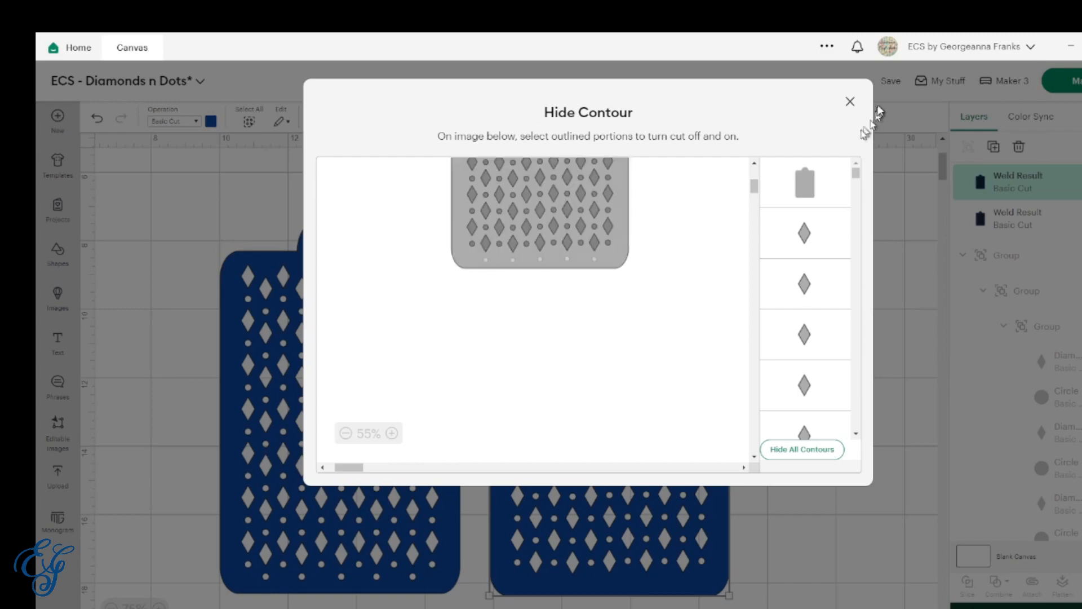
{"action": "left_click", "coordinate": [848, 102]}
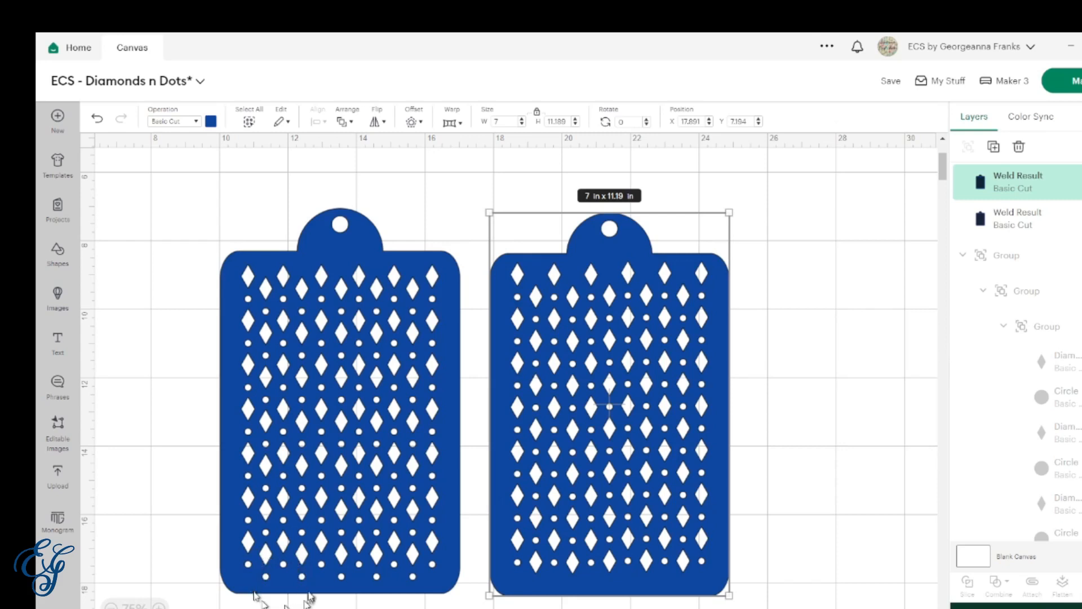
- Deselect the second stencil and save the project
{"action": "scroll", "coordinate": [545, 464], "scroll_direction": "down", "scroll_amount": 3}
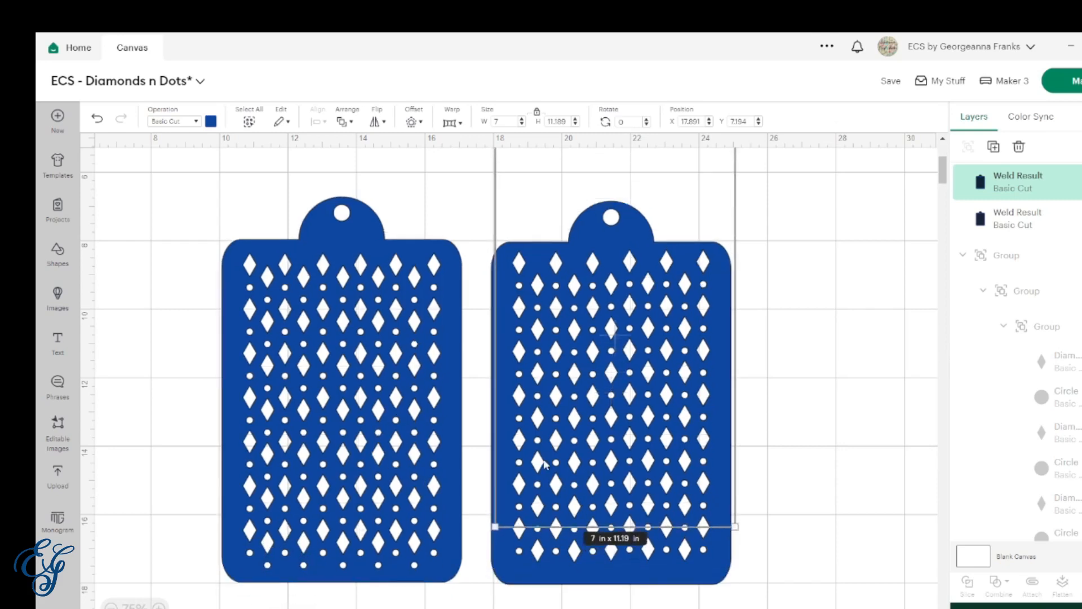
{"action": "left_click", "coordinate": [830, 512]}
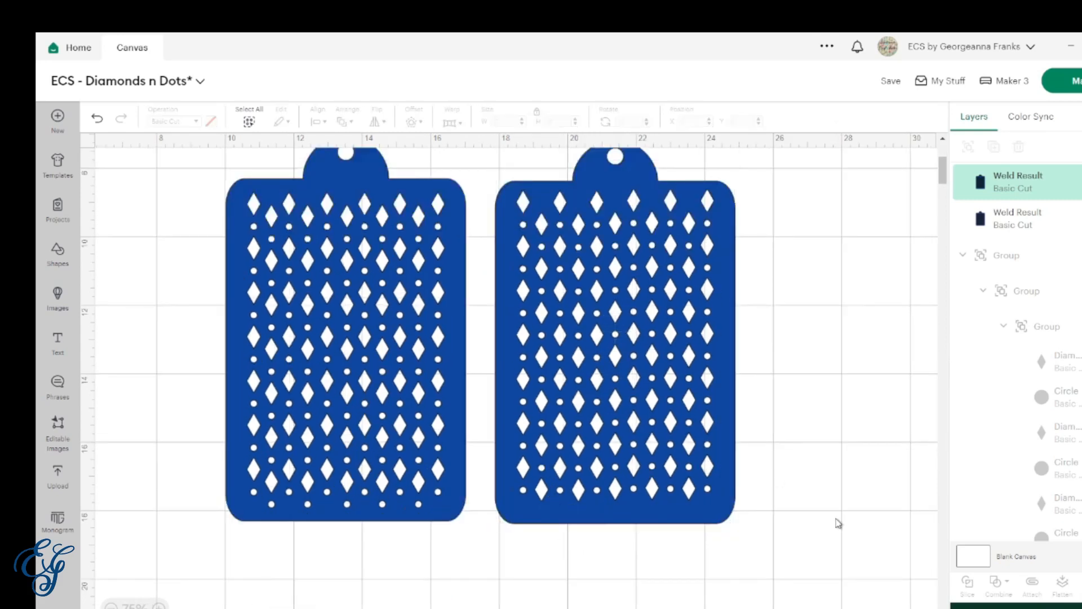
{"action": "scroll", "coordinate": [737, 416], "scroll_direction": "up", "scroll_amount": 1}
{"action": "scroll", "coordinate": [736, 416], "scroll_direction": "left", "scroll_amount": 1}
{"action": "scroll", "coordinate": [737, 417], "scroll_direction": "up", "scroll_amount": 1}
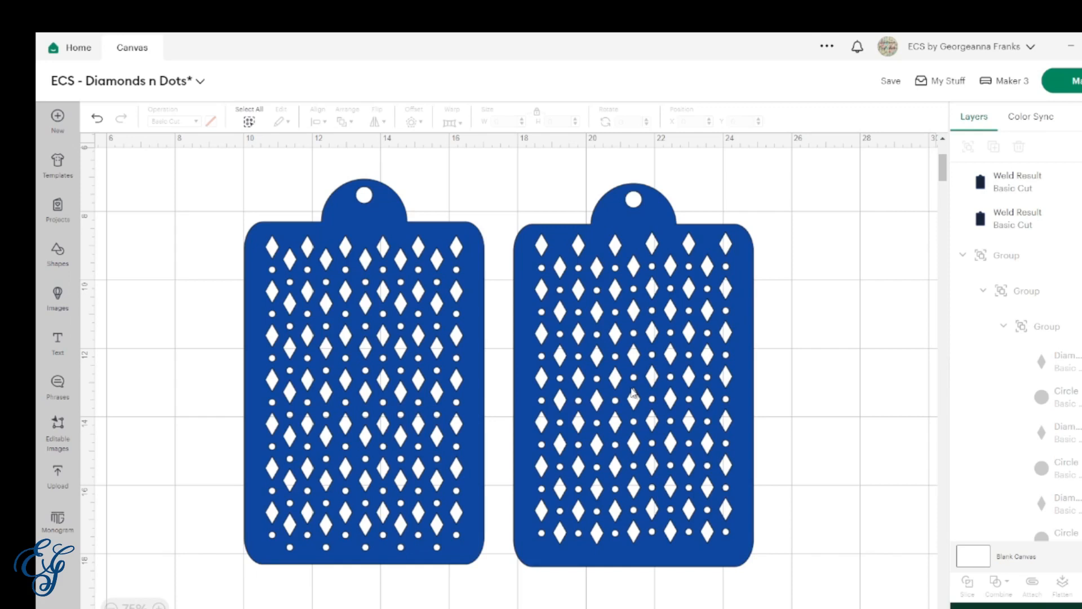
{"action": "left_click", "coordinate": [889, 83]}
{"action": "left_click", "coordinate": [895, 111]}
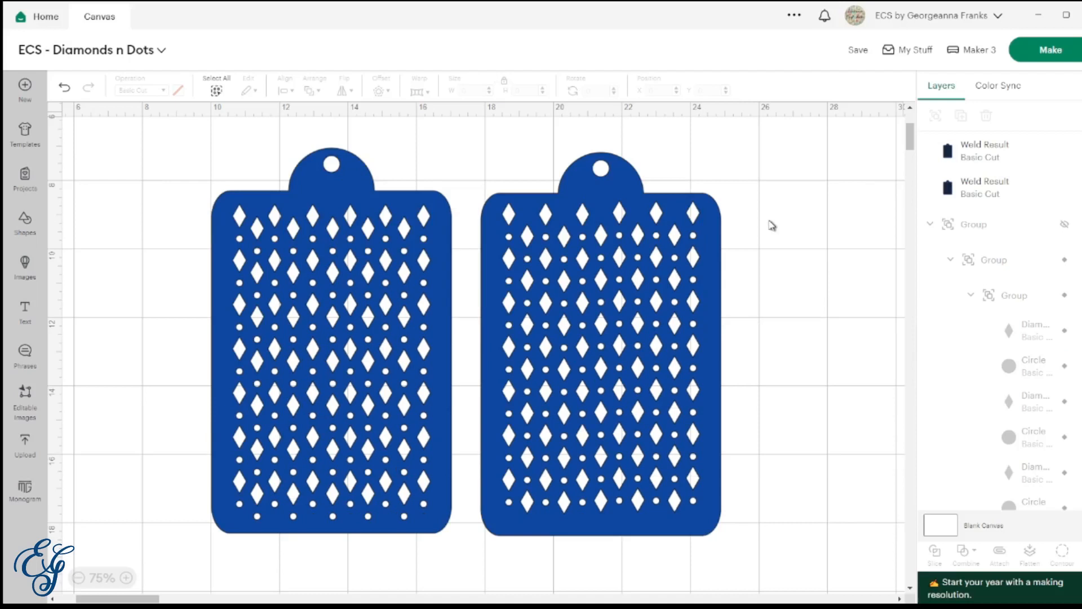
- Start a new blank project
{"action": "scroll", "coordinate": [804, 257], "scroll_direction": "up", "scroll_amount": 4}
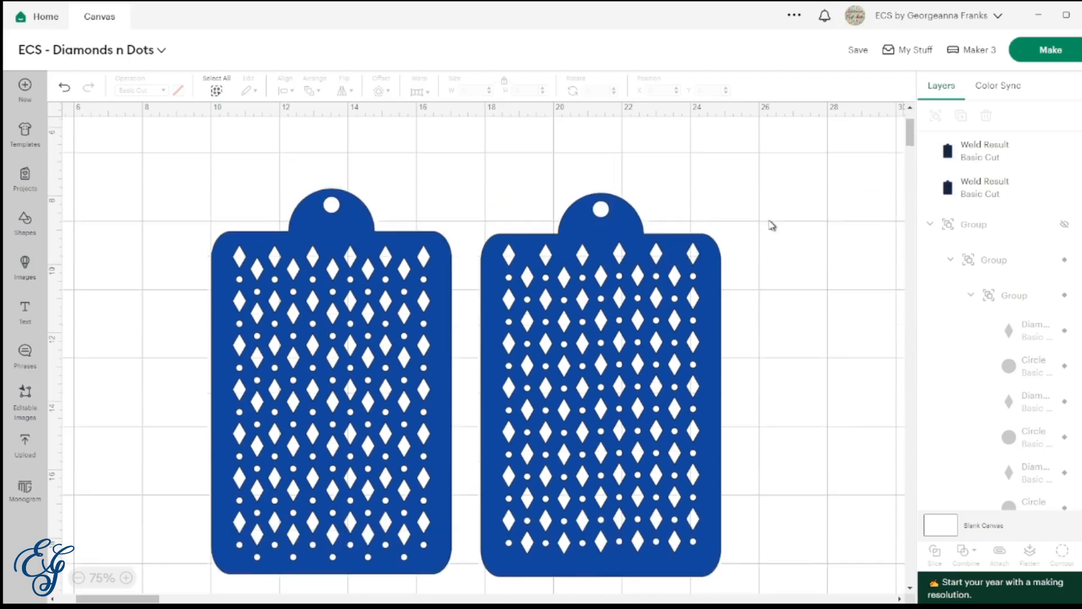
{"action": "scroll", "coordinate": [772, 225], "scroll_direction": "up", "scroll_amount": 4}
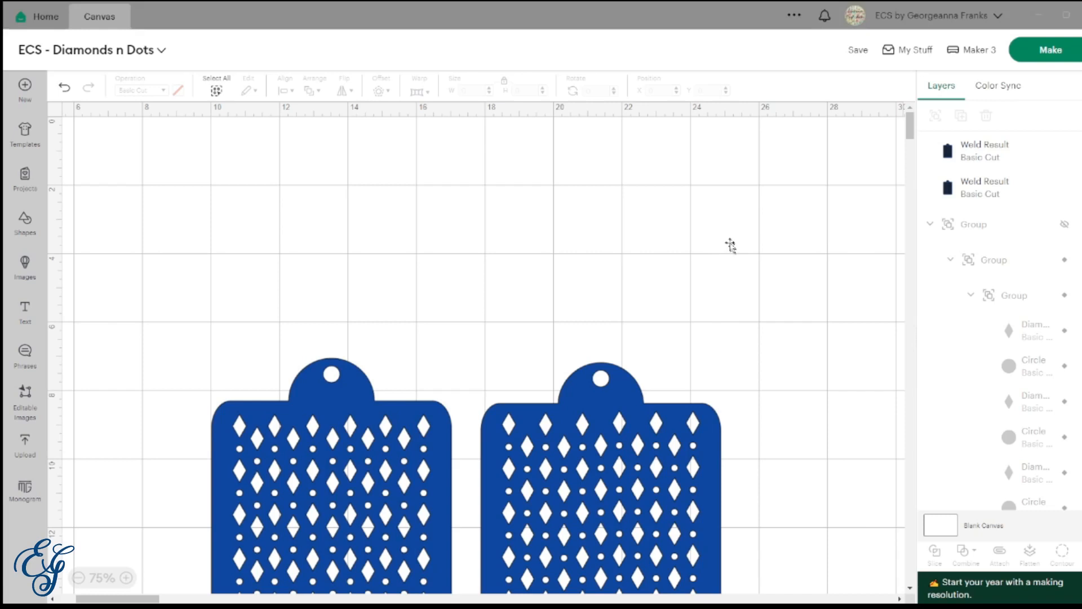
{"action": "left_click", "coordinate": [731, 246]}
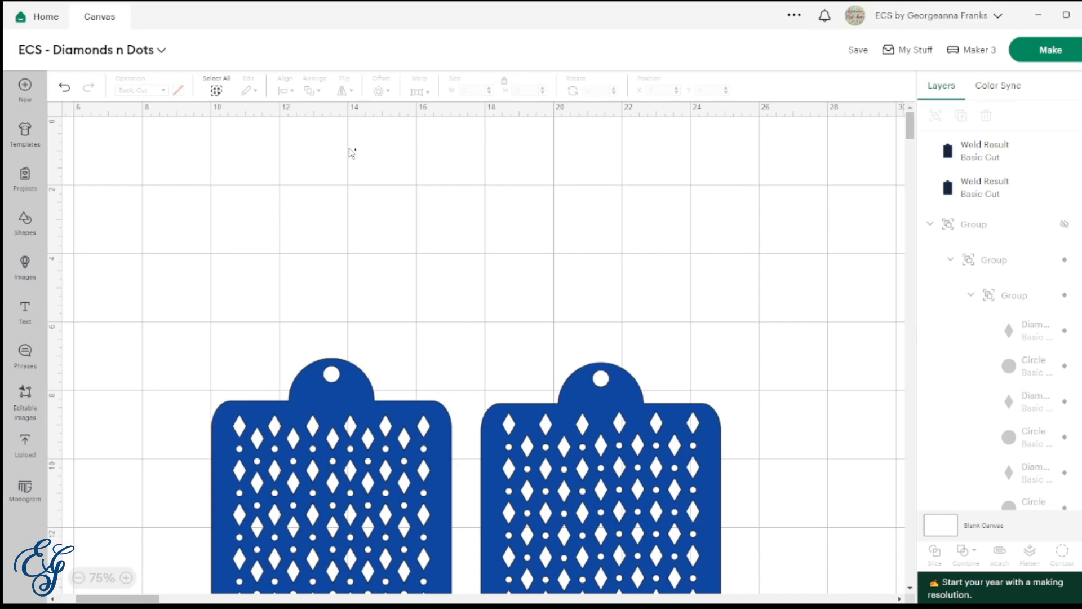
{"action": "left_click", "coordinate": [26, 90]}
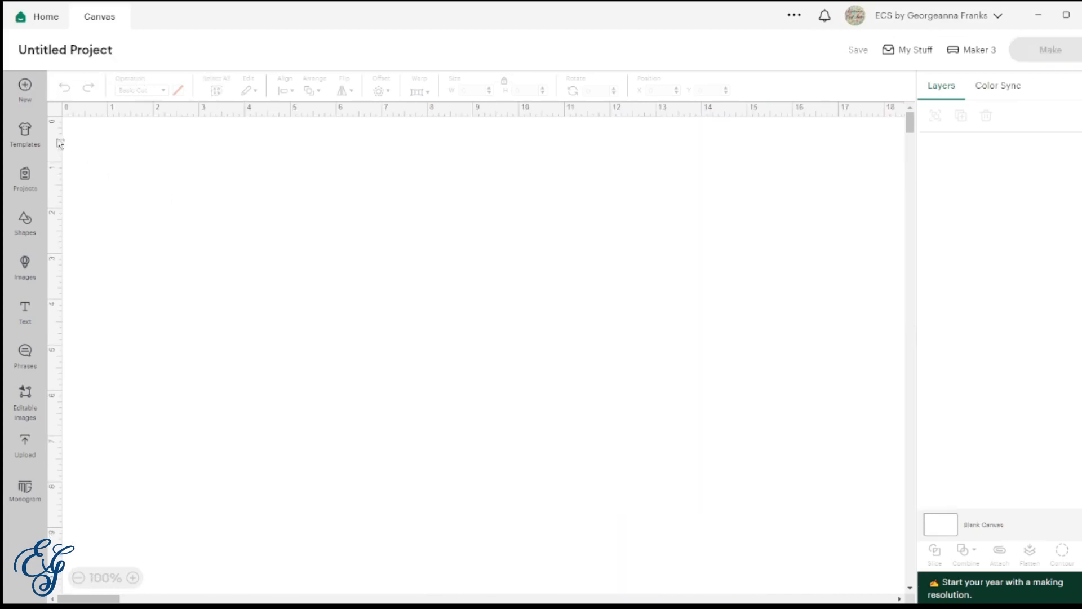
- Browse the basic shapes and insert the free diamond shape on the canvas
{"action": "left_click", "coordinate": [26, 224]}
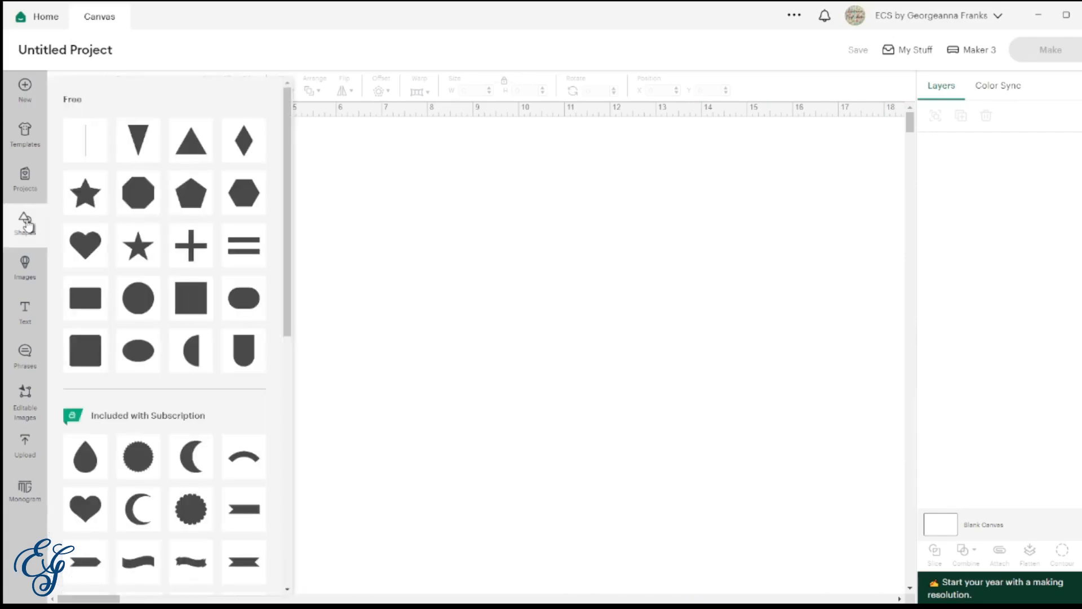
{"action": "scroll", "coordinate": [145, 344], "scroll_direction": "down", "scroll_amount": 3}
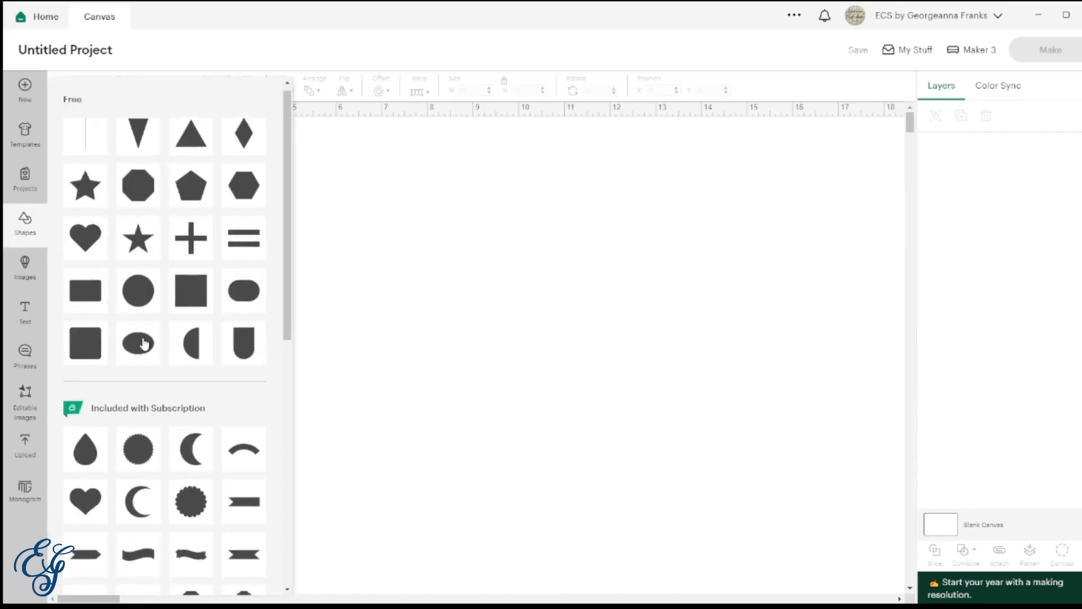
{"action": "scroll", "coordinate": [145, 343], "scroll_direction": "down", "scroll_amount": 5}
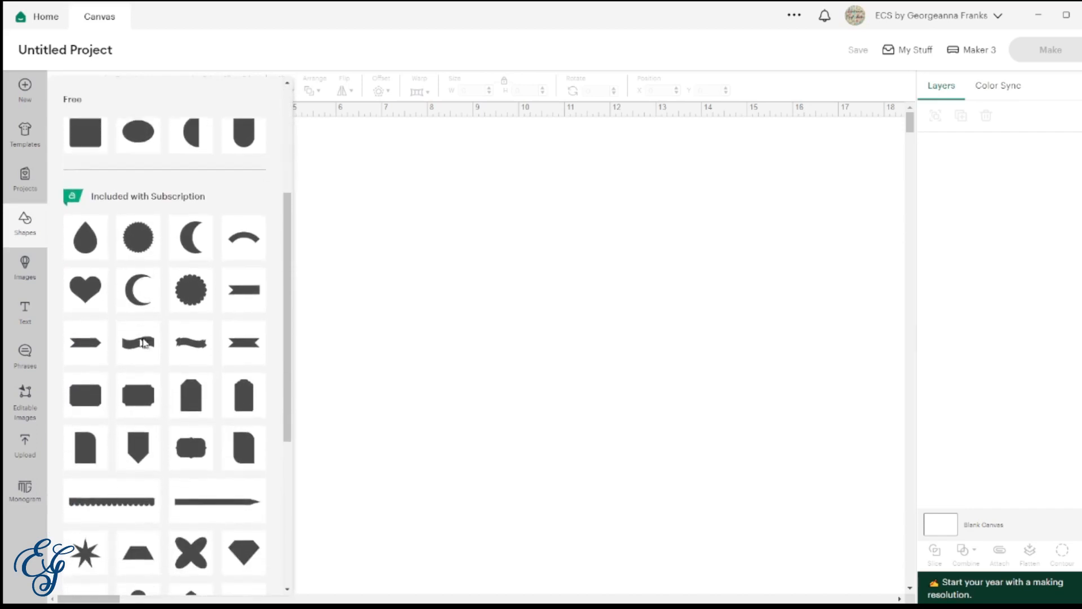
{"action": "scroll", "coordinate": [145, 344], "scroll_direction": "down", "scroll_amount": 1}
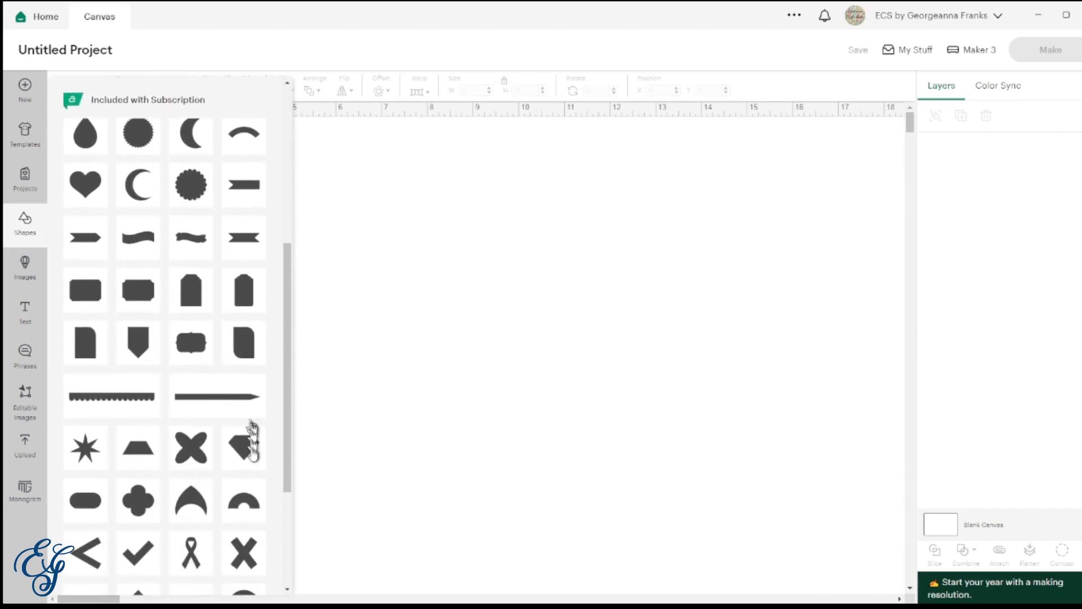
{"action": "scroll", "coordinate": [237, 451], "scroll_direction": "down", "scroll_amount": 3}
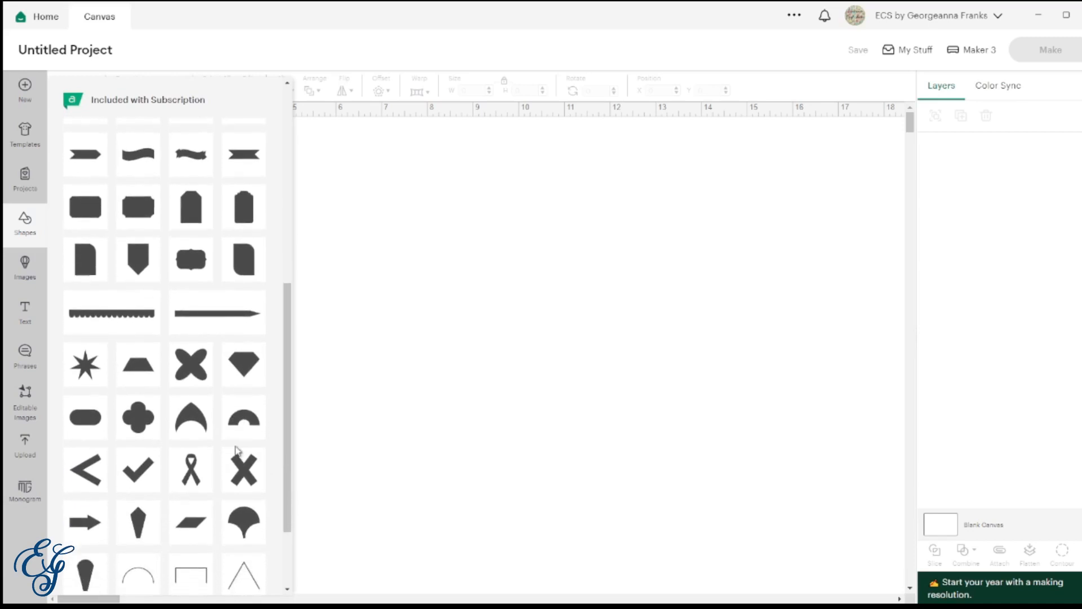
{"action": "scroll", "coordinate": [236, 451], "scroll_direction": "up", "scroll_amount": 6}
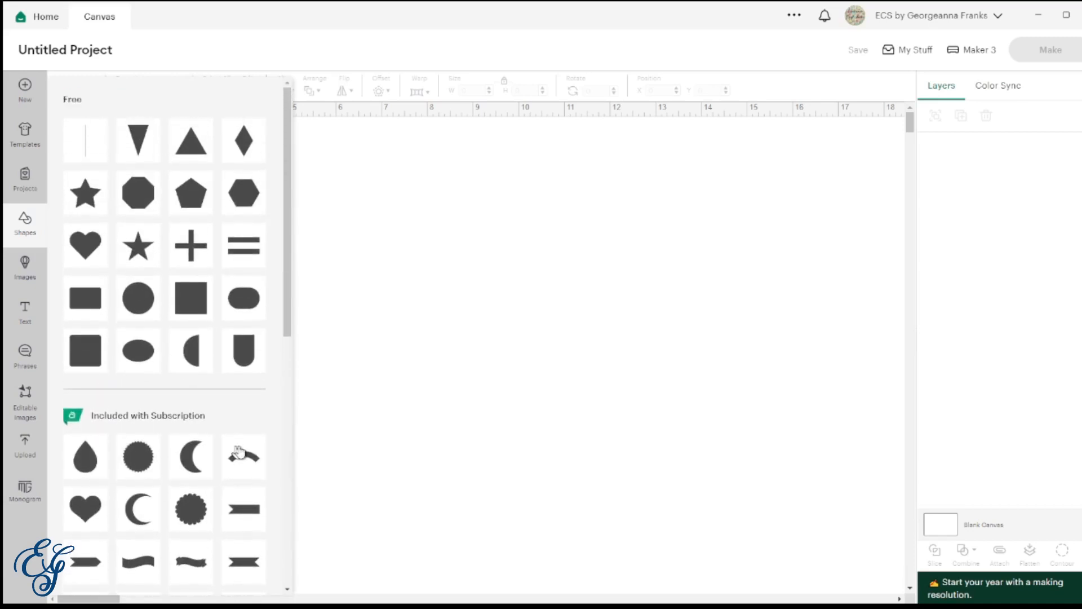
{"action": "left_click", "coordinate": [241, 147]}
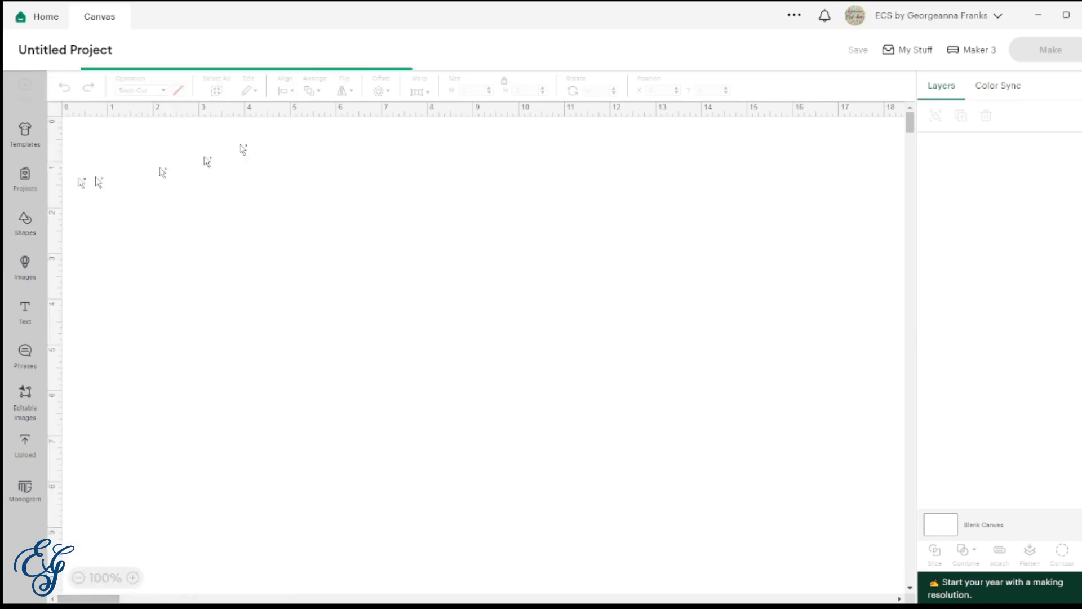
- Insert a circle, move it clear of the diamond, and place the diamond at about X 5.5, Y 2.9
{"action": "left_click", "coordinate": [25, 226]}
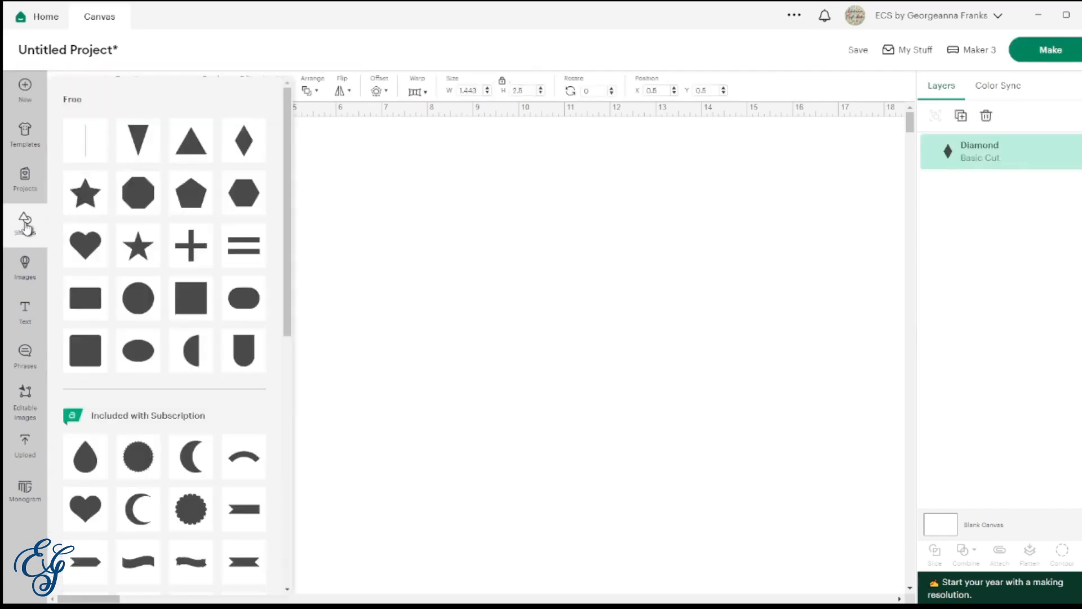
{"action": "left_click", "coordinate": [143, 308]}
{"action": "left_click_drag", "start_coordinate": [154, 241], "coordinate": [198, 412]}
{"action": "left_click_drag", "start_coordinate": [119, 211], "coordinate": [346, 321]}
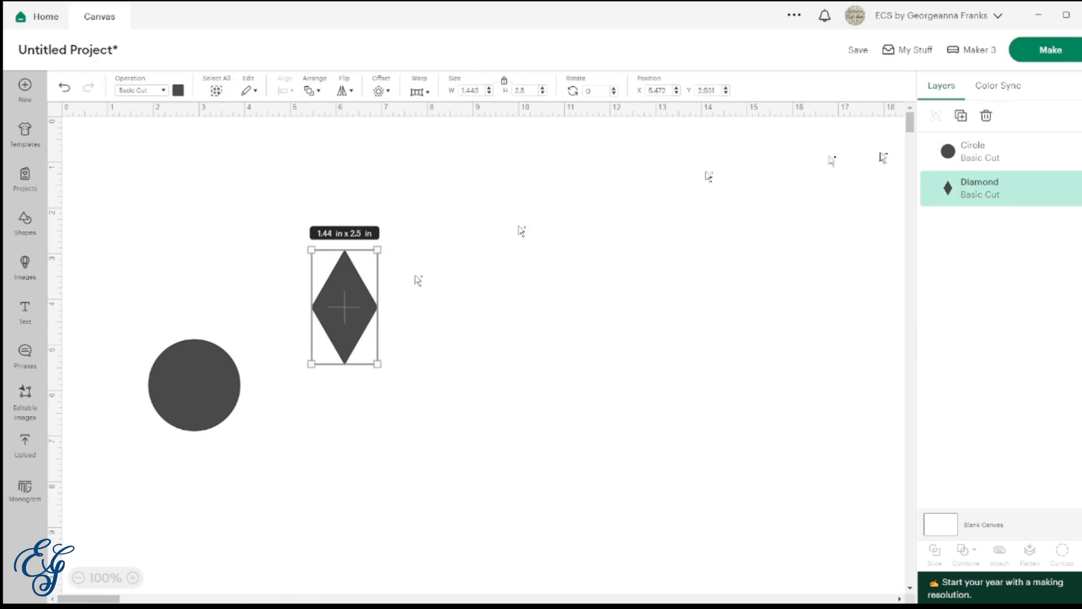
- Duplicate the diamond, place the copy over the original at about X 5.2, Y 3.1, and color it light blue
{"action": "left_click", "coordinate": [963, 117]}
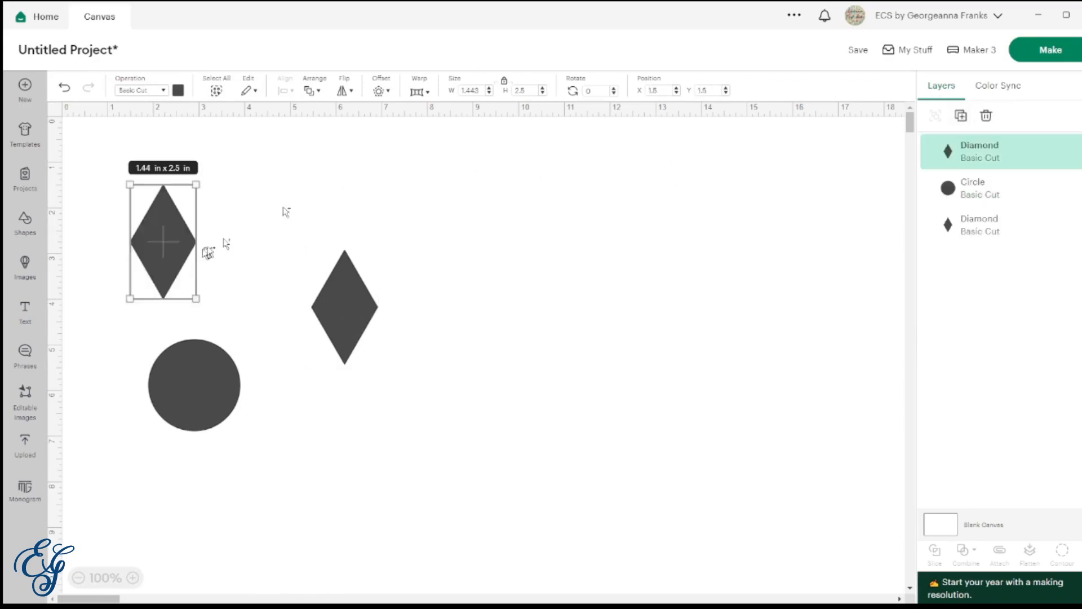
{"action": "left_click_drag", "start_coordinate": [172, 250], "coordinate": [340, 323]}
{"action": "left_click", "coordinate": [178, 91]}
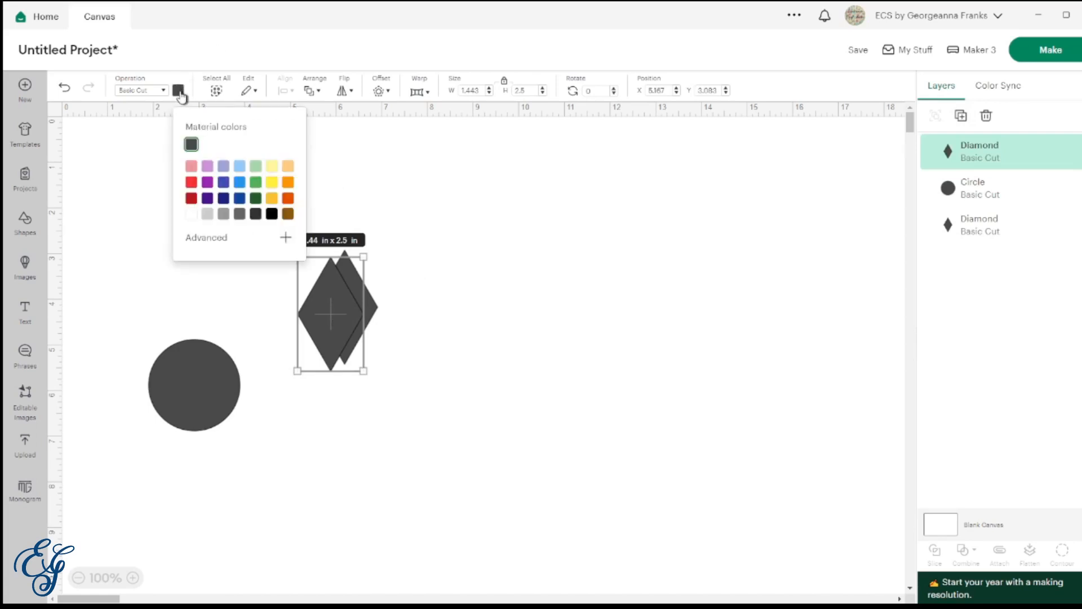
{"action": "left_click", "coordinate": [239, 169]}
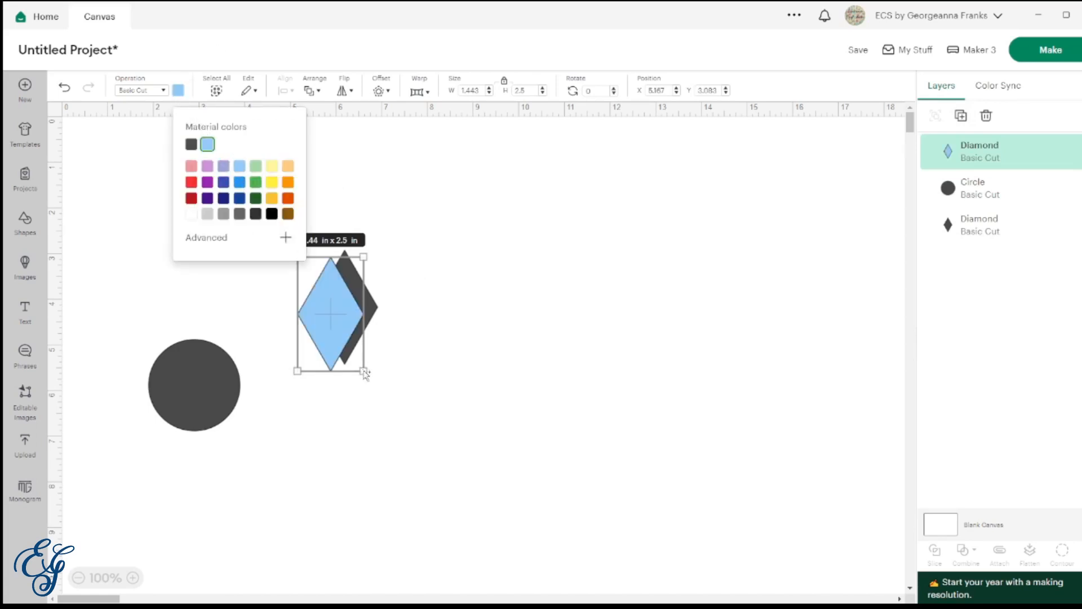
- Shrink the light blue diamond to about 1.11 by 1.93 in and place it in the middle of the dark diamond
{"action": "left_click_drag", "start_coordinate": [365, 372], "coordinate": [346, 322]}
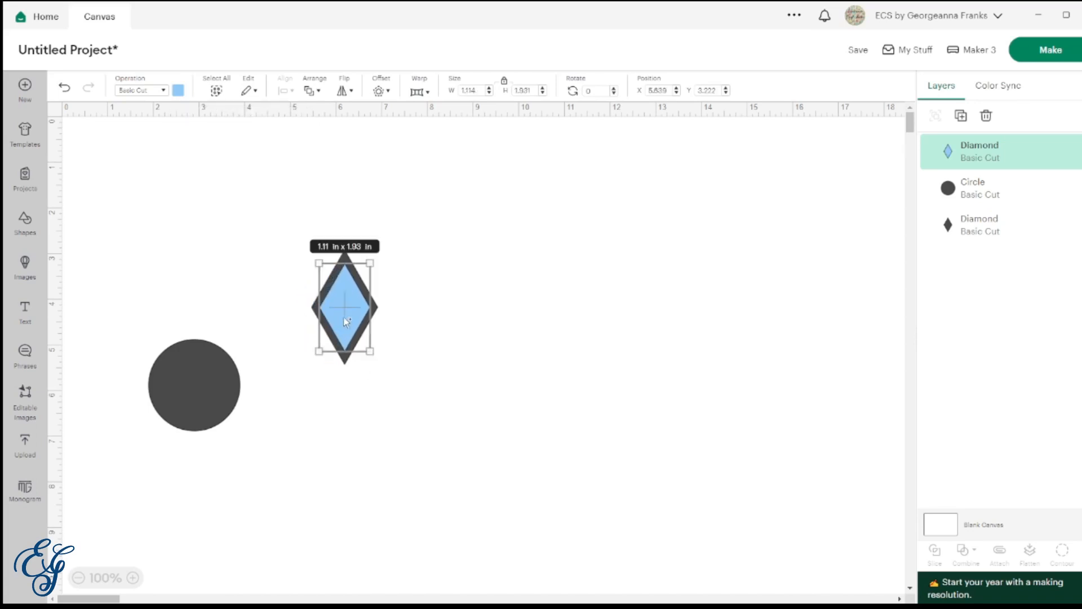
{"action": "left_click", "coordinate": [345, 370]}
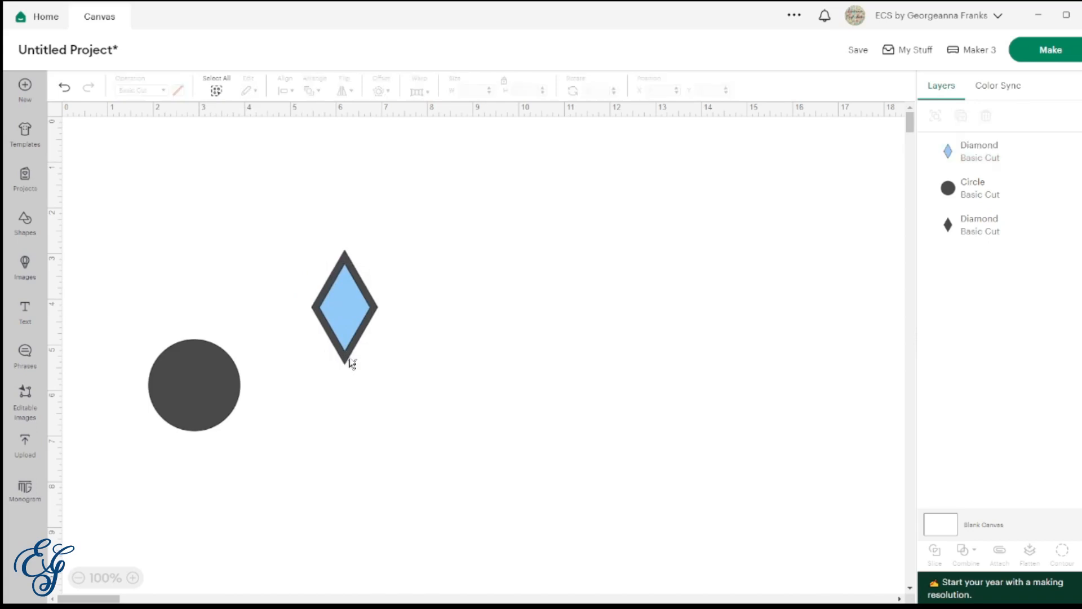
{"action": "left_click", "coordinate": [353, 363]}
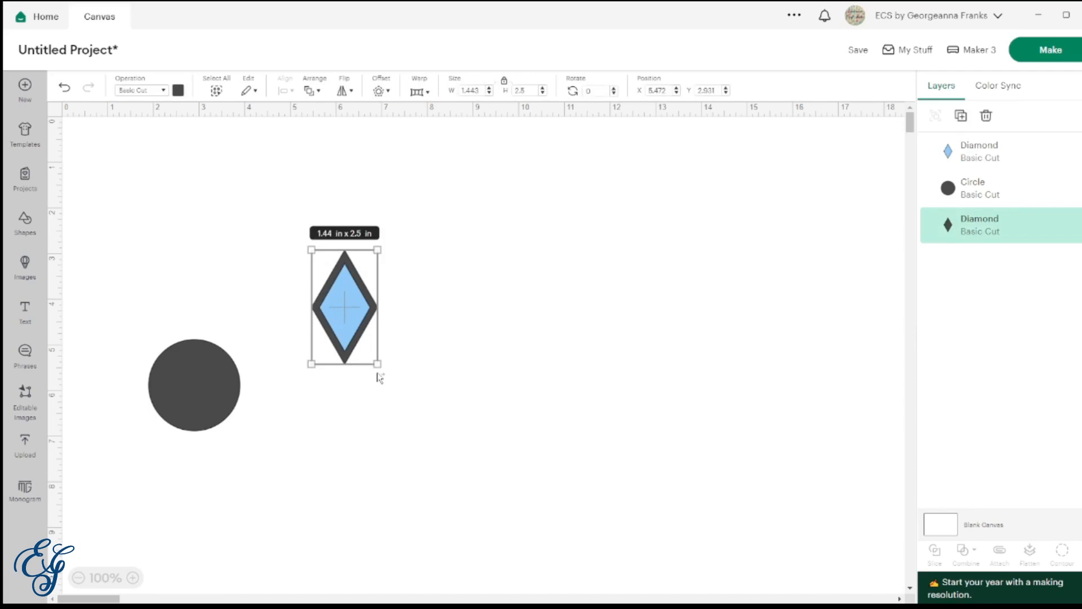
- Resize both diamonds together to a width of 0.4 in with proportions locked
{"action": "left_click_drag", "start_coordinate": [382, 389], "coordinate": [324, 289]}
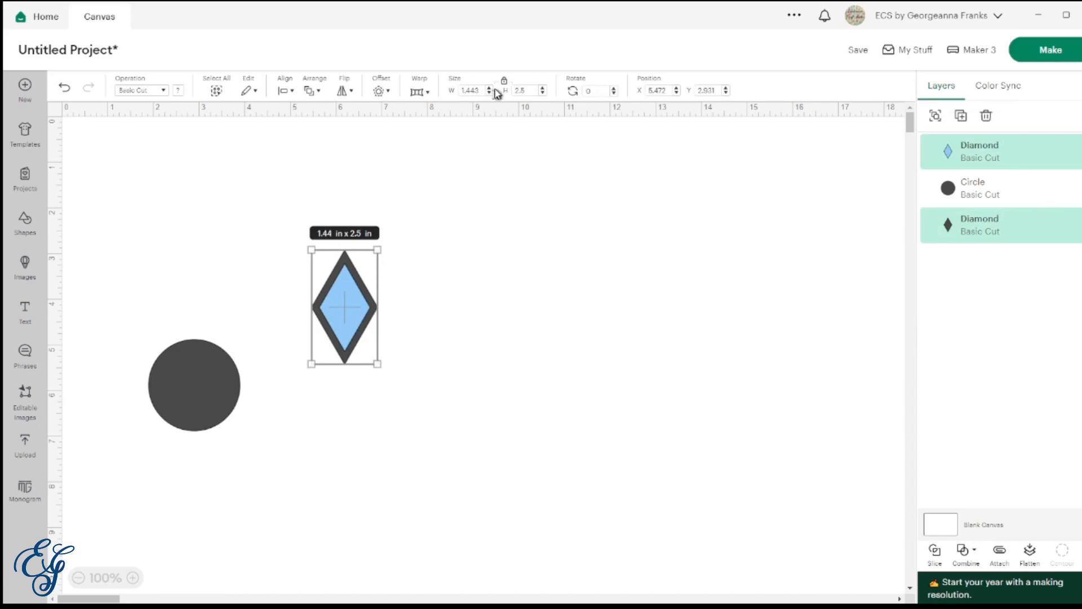
{"action": "left_click_drag", "start_coordinate": [484, 90], "coordinate": [427, 93]}
{"action": "key", "text": "Return"}
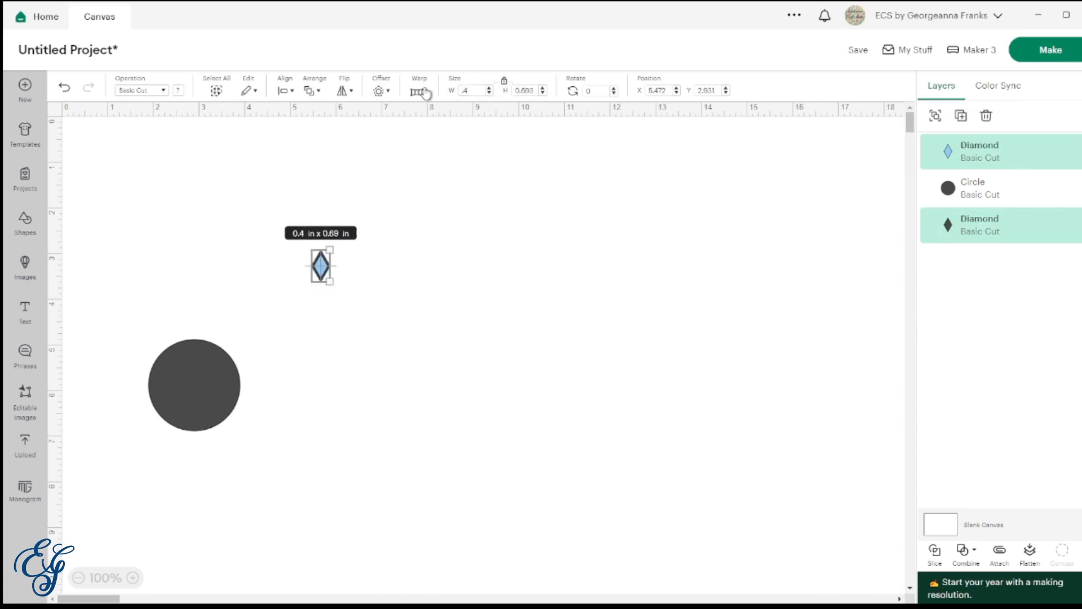
- Shrink the circle to about 0.81 in across and move it just left of the small diamonds
{"action": "left_click", "coordinate": [203, 394]}
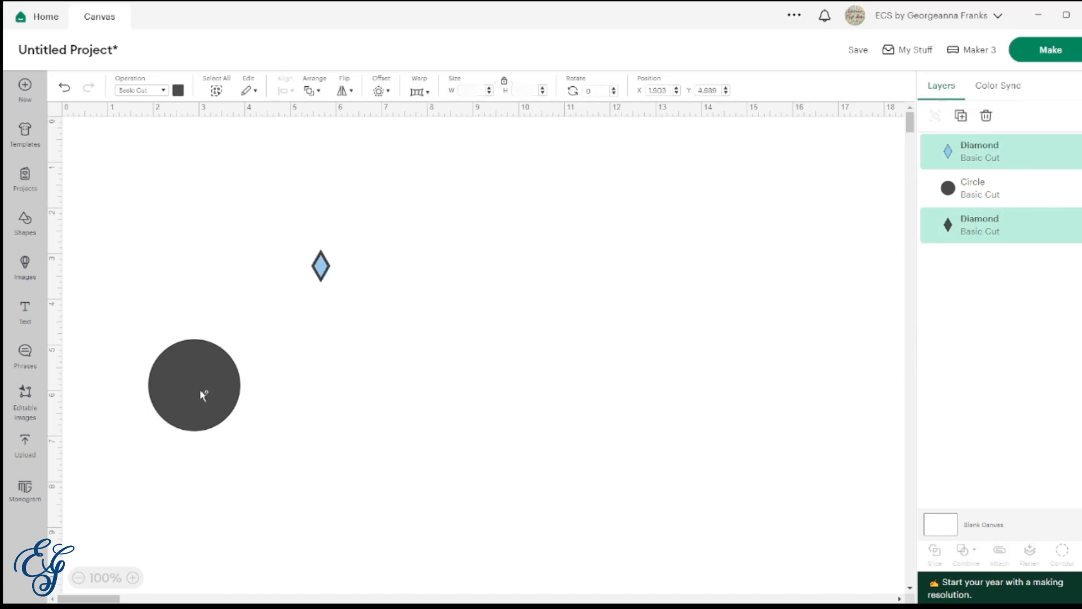
{"action": "left_click_drag", "start_coordinate": [241, 432], "coordinate": [266, 261]}
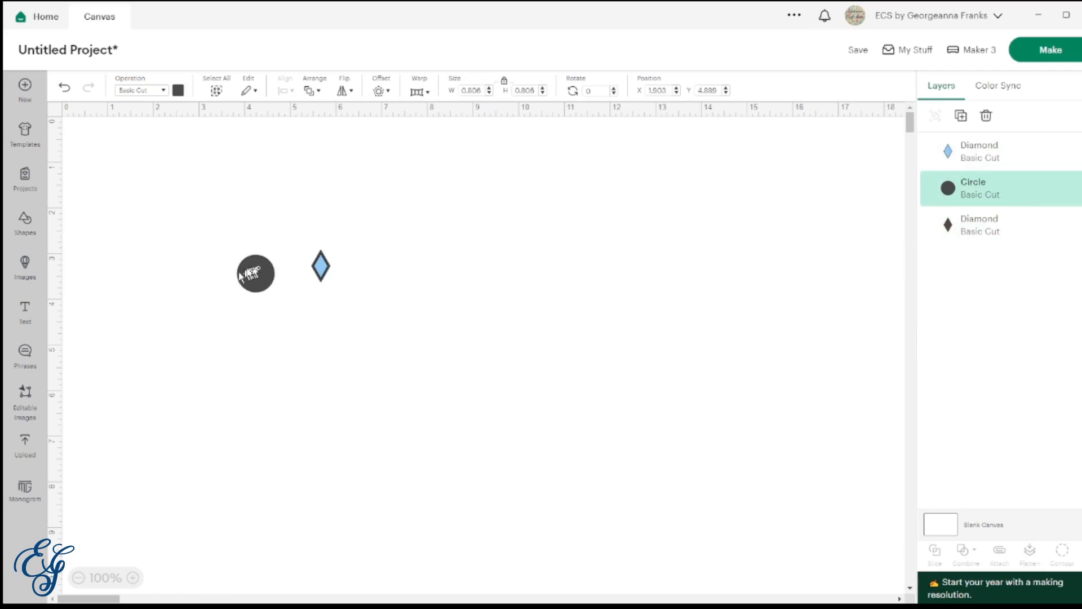
- Try a 0.2 in width for the light blue diamond and move it to the middle of the dark diamond
{"action": "left_click", "coordinate": [134, 577]}
{"action": "left_click", "coordinate": [134, 577]}
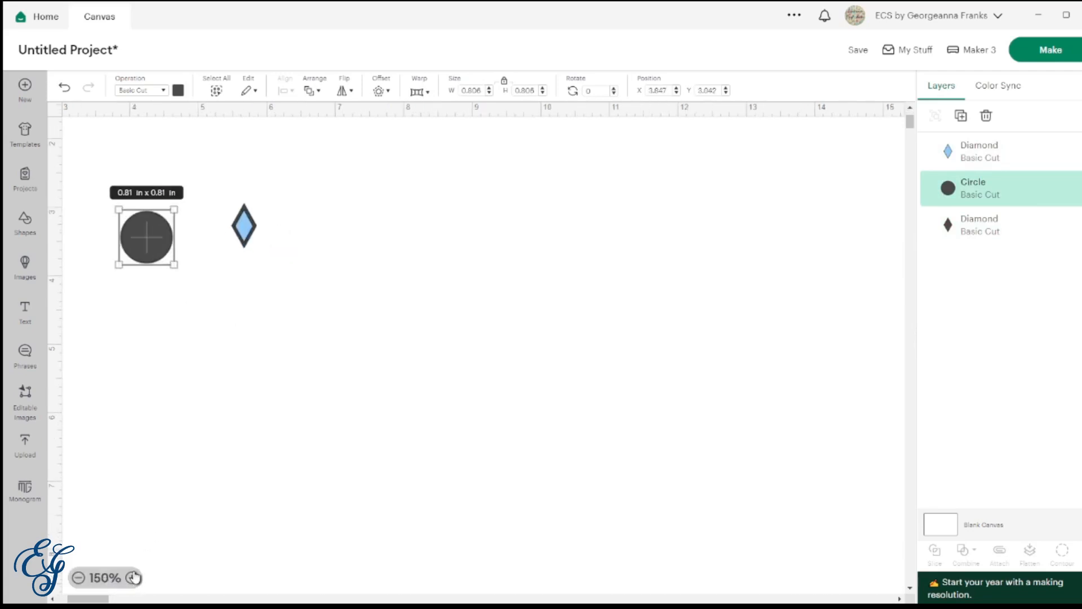
{"action": "left_click", "coordinate": [135, 577]}
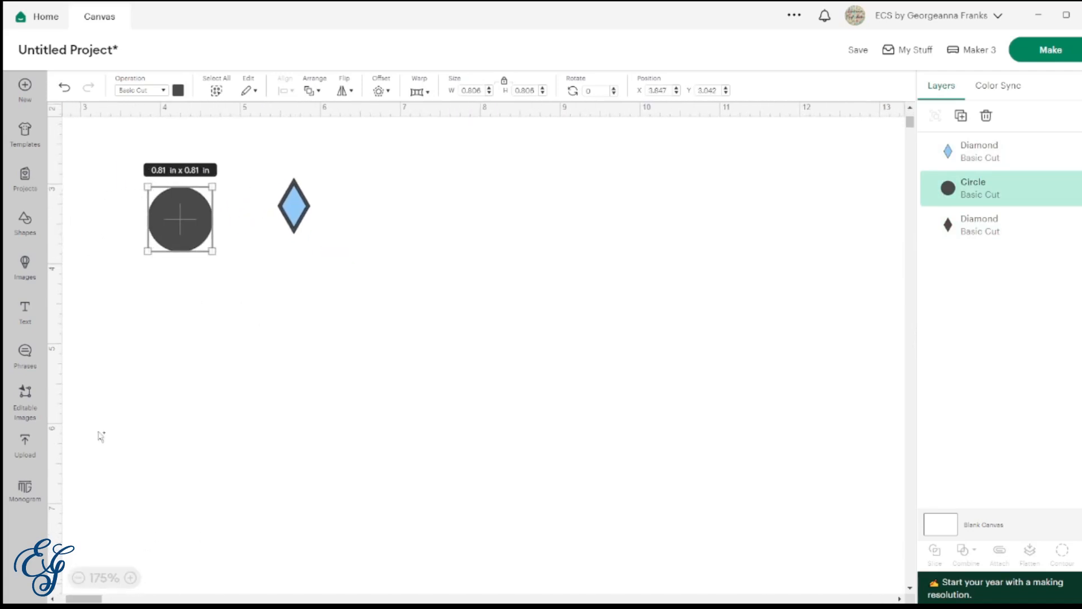
{"action": "scroll", "coordinate": [100, 435], "scroll_direction": "up", "scroll_amount": 3}
{"action": "scroll", "coordinate": [101, 436], "scroll_direction": "right", "scroll_amount": 1}
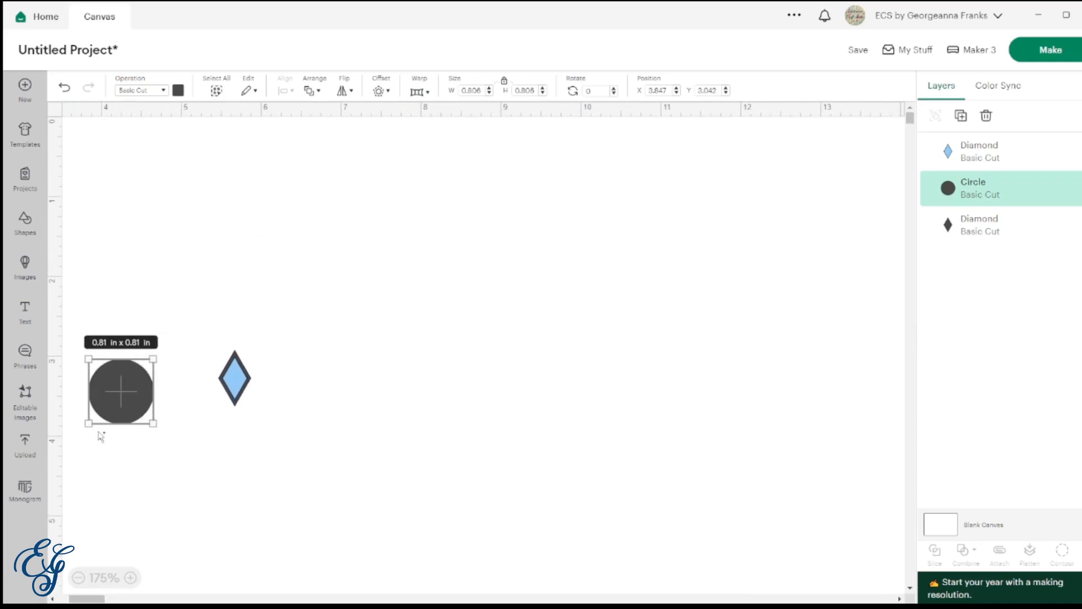
{"action": "scroll", "coordinate": [101, 436], "scroll_direction": "left", "scroll_amount": 3}
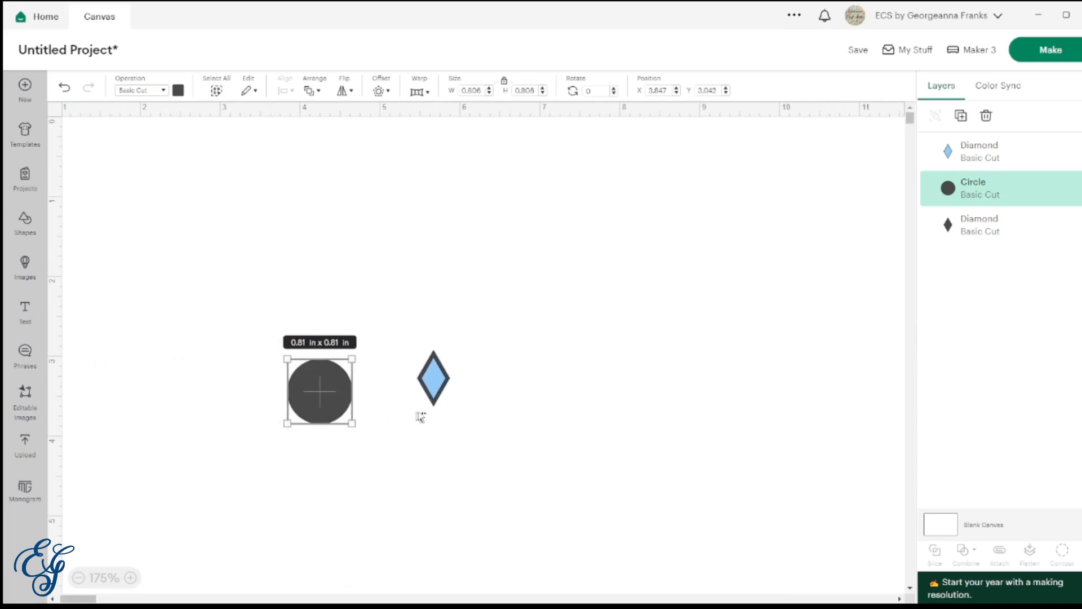
{"action": "left_click", "coordinate": [473, 410]}
{"action": "left_click", "coordinate": [440, 390]}
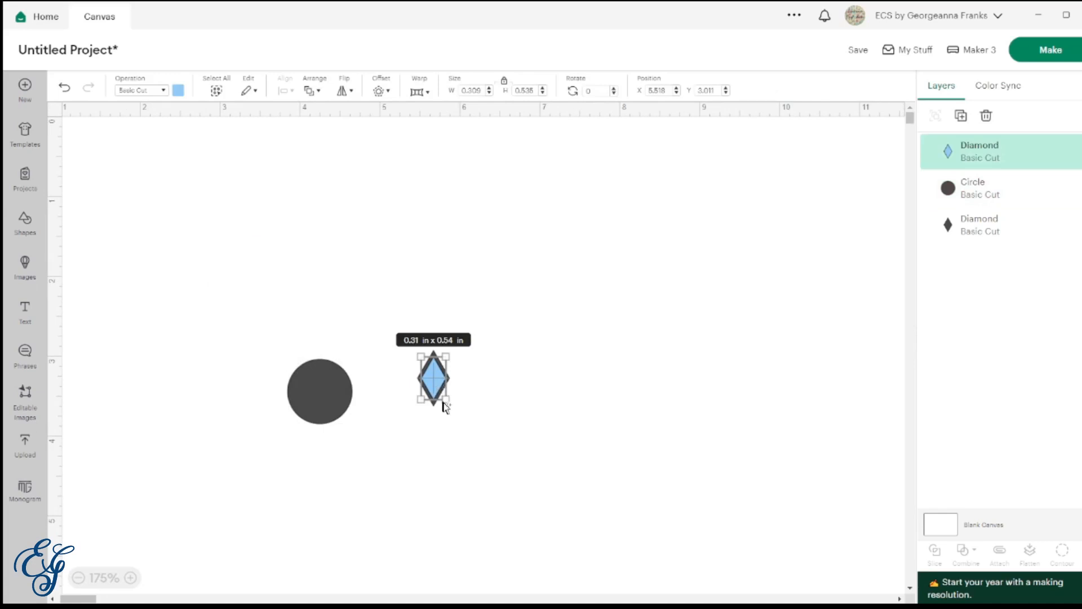
{"action": "left_click", "coordinate": [489, 93]}
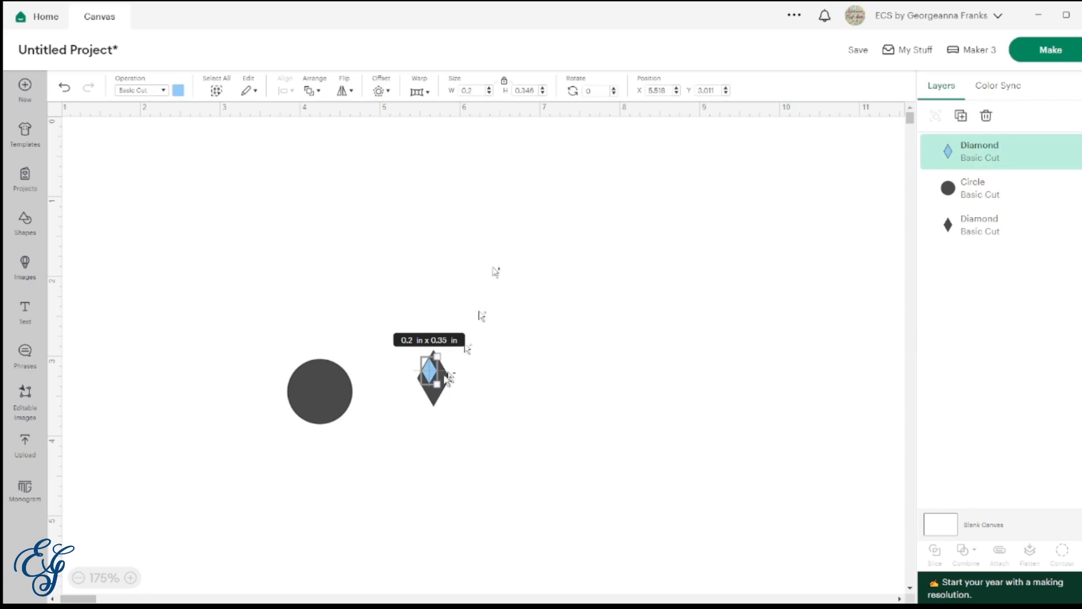
{"action": "left_click_drag", "start_coordinate": [431, 372], "coordinate": [437, 378]}
- Set the light blue diamond's width to 0.25 in and reposition it in the middle of the dark diamond
{"action": "left_click", "coordinate": [438, 382]}
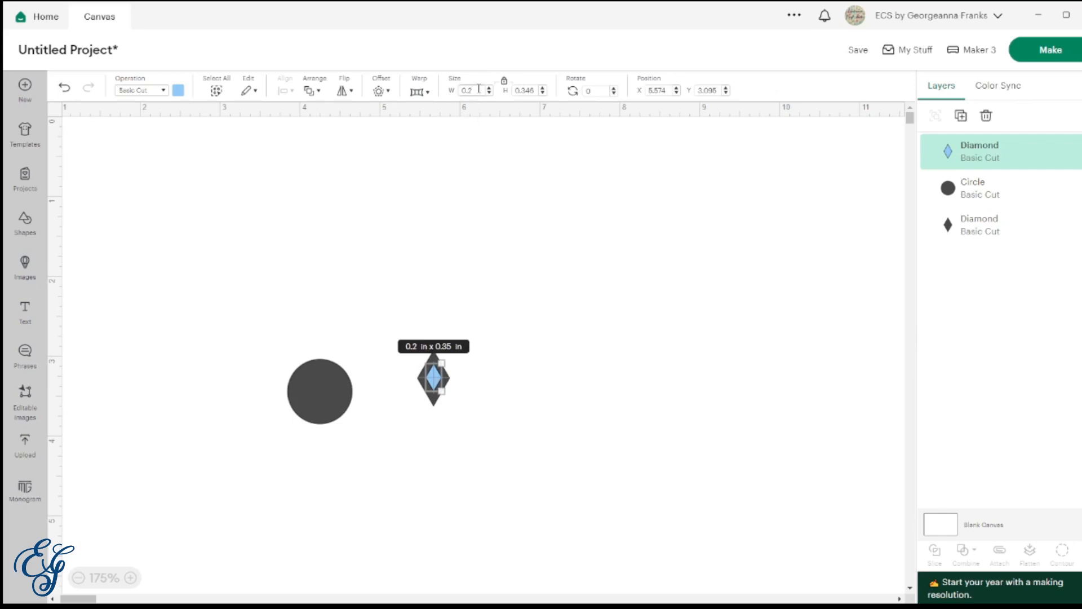
{"action": "key", "text": "Return"}
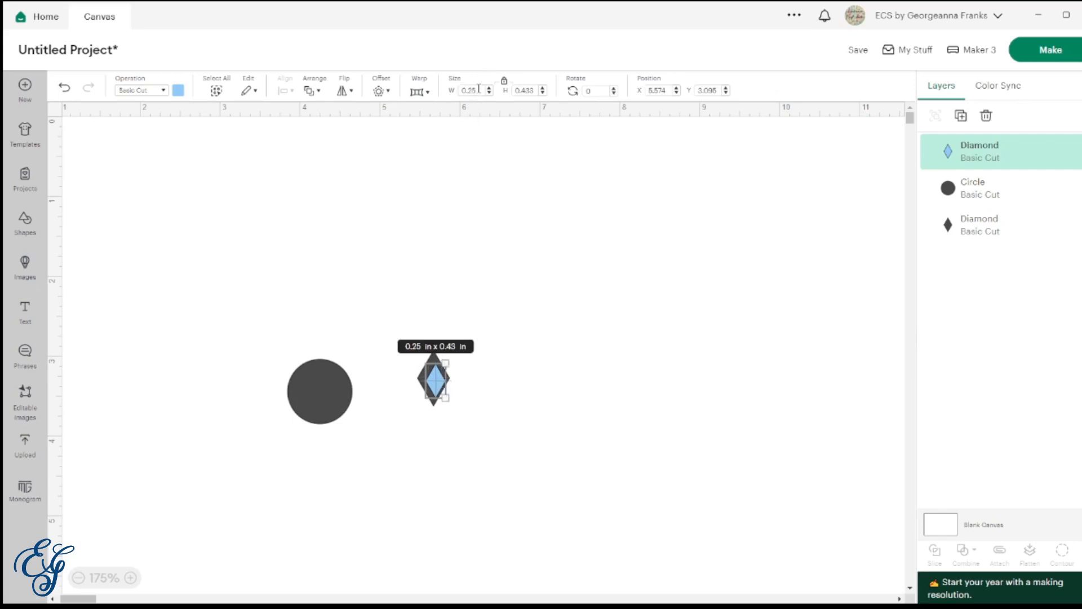
{"action": "left_click_drag", "start_coordinate": [434, 382], "coordinate": [433, 384]}
- Align the light blue and dark diamonds on their common center
{"action": "left_click_drag", "start_coordinate": [472, 435], "coordinate": [426, 332]}
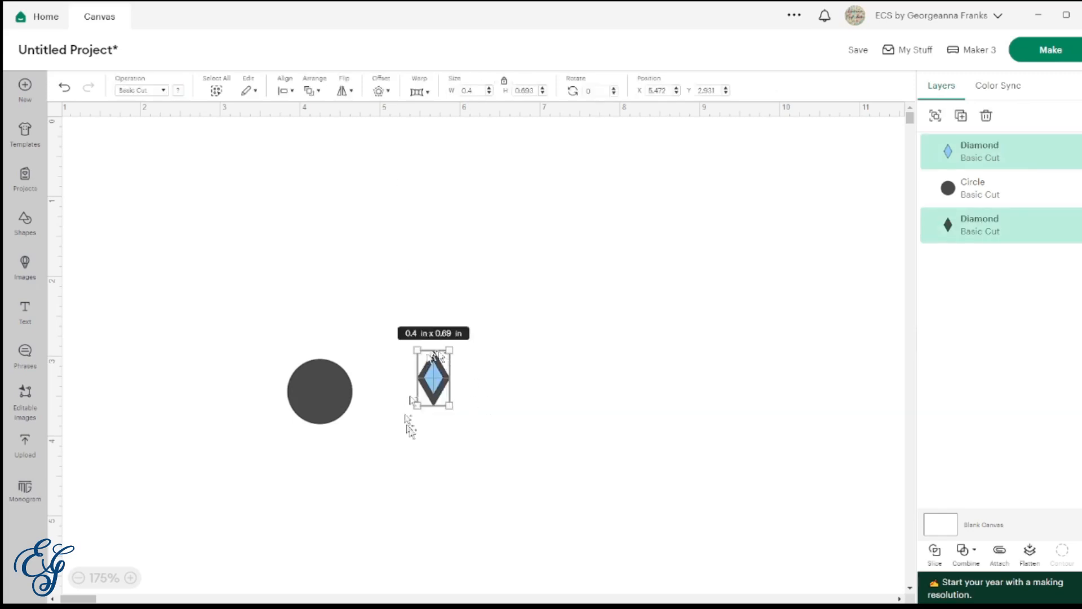
{"action": "left_click", "coordinate": [491, 467]}
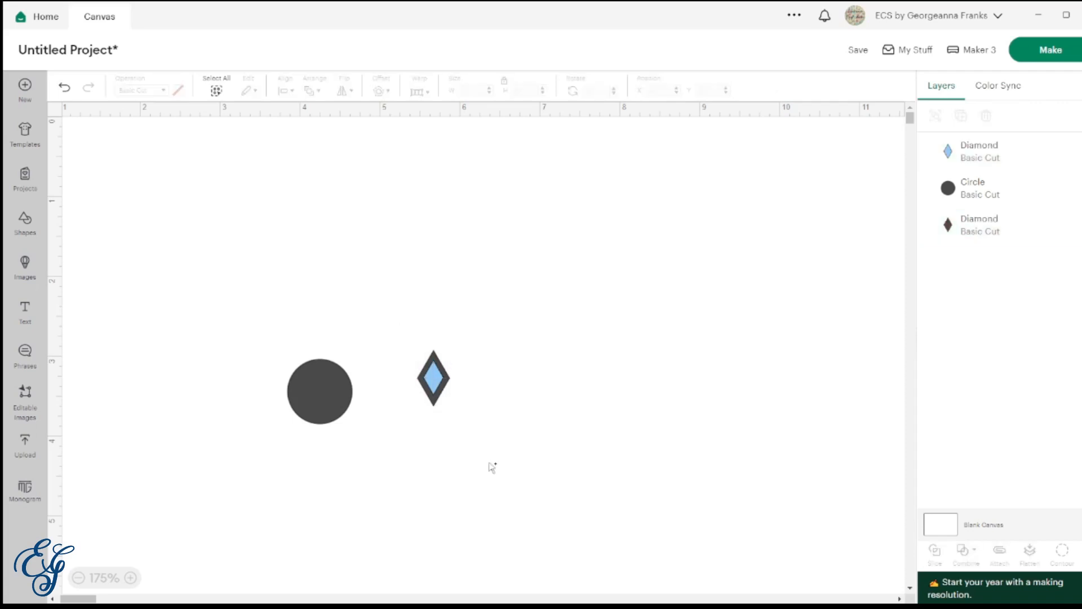
{"action": "left_click_drag", "start_coordinate": [489, 462], "coordinate": [412, 342]}
{"action": "left_click", "coordinate": [285, 91]}
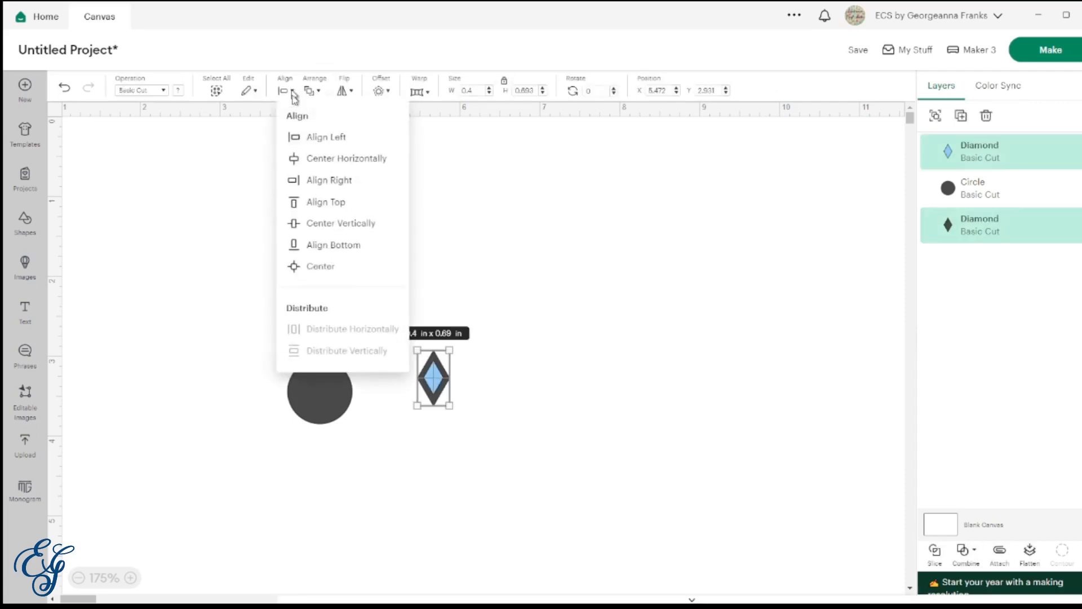
{"action": "left_click", "coordinate": [331, 267]}
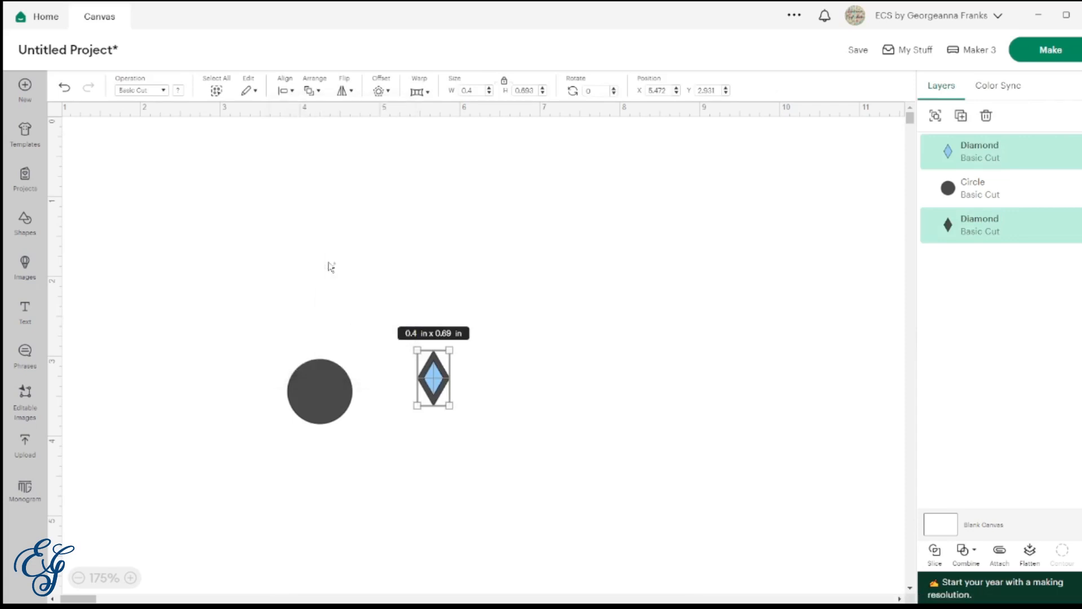
- Slice the light blue diamond out of the dark one and delete the loose inner pieces, leaving a diamond frame
{"action": "left_click", "coordinate": [934, 560]}
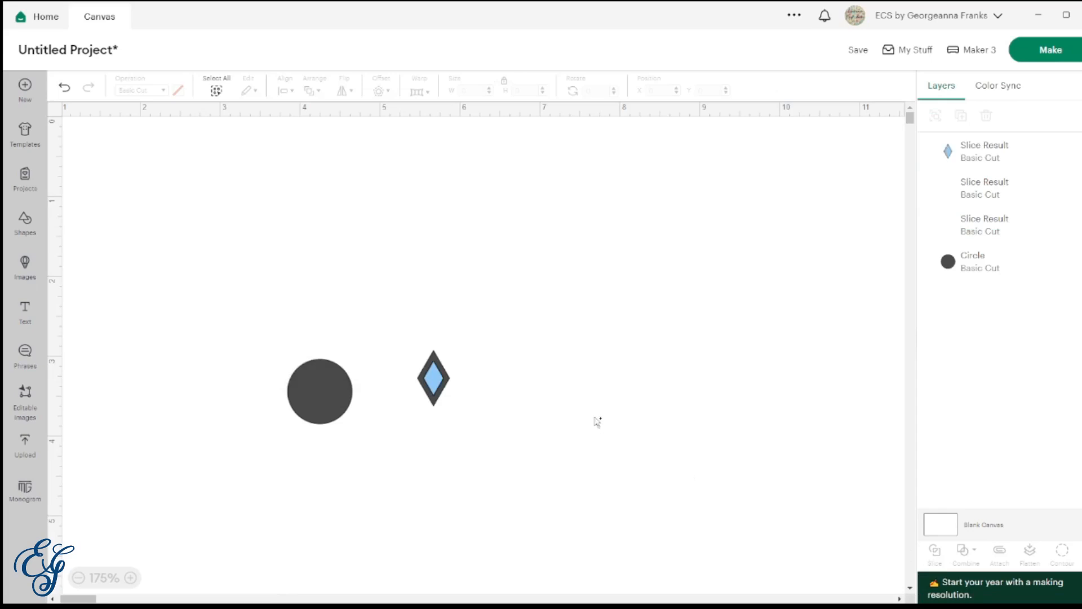
{"action": "left_click", "coordinate": [441, 394]}
{"action": "left_click_drag", "start_coordinate": [441, 394], "coordinate": [436, 466]}
{"action": "left_click_drag", "start_coordinate": [495, 516], "coordinate": [418, 442]}
{"action": "key", "text": "Delete"}
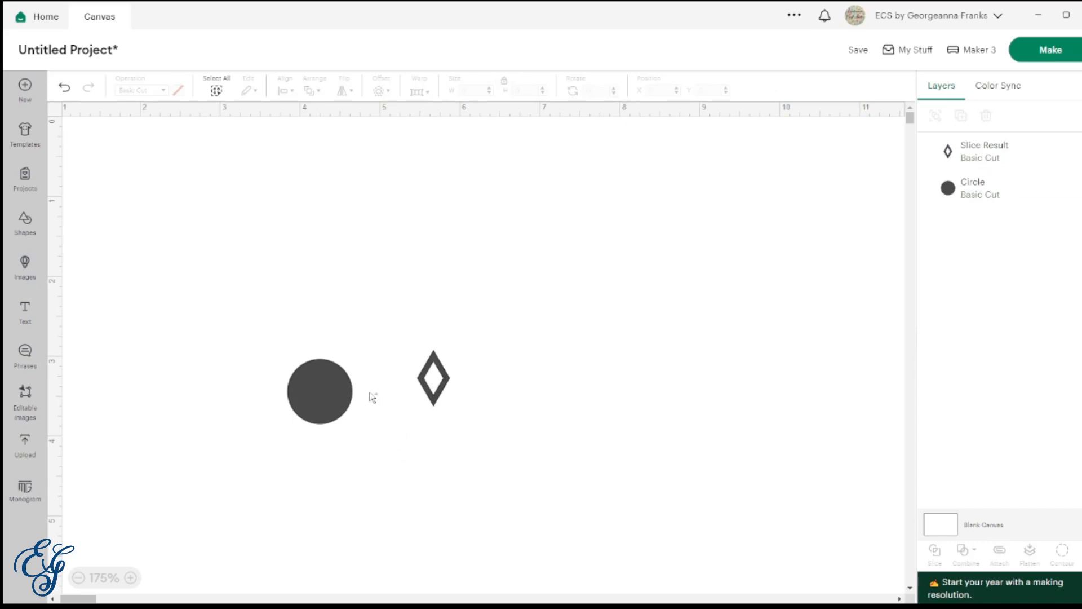
- Duplicate the diamond frame three times and stretch one copy to about 3.52 in wide at its original height
{"action": "left_click", "coordinate": [336, 417]}
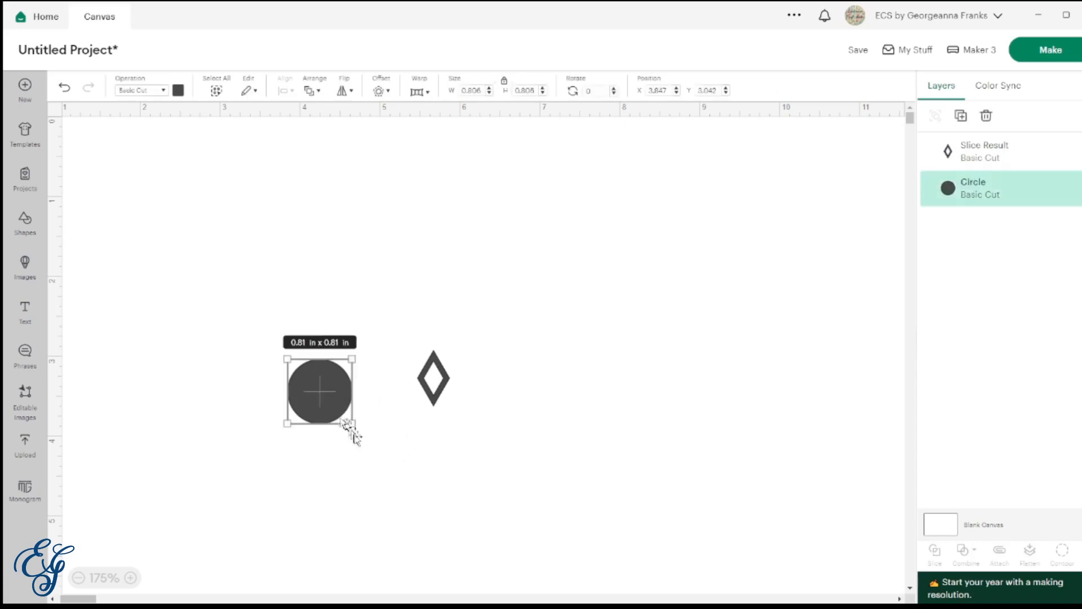
{"action": "left_click", "coordinate": [449, 379]}
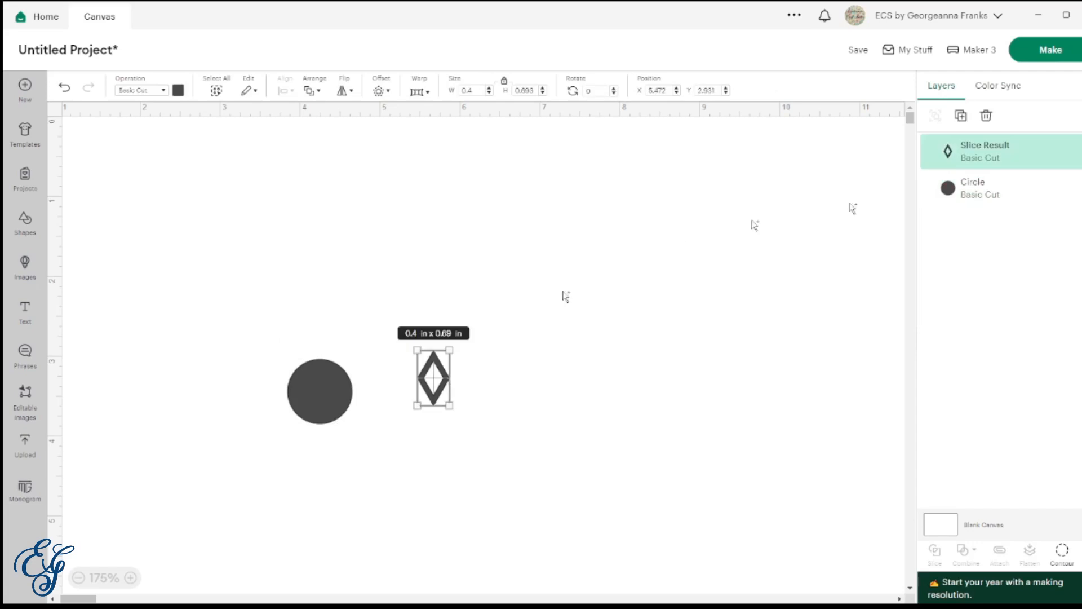
{"action": "left_click", "coordinate": [960, 118]}
{"action": "left_click", "coordinate": [960, 122]}
{"action": "left_click", "coordinate": [960, 121]}
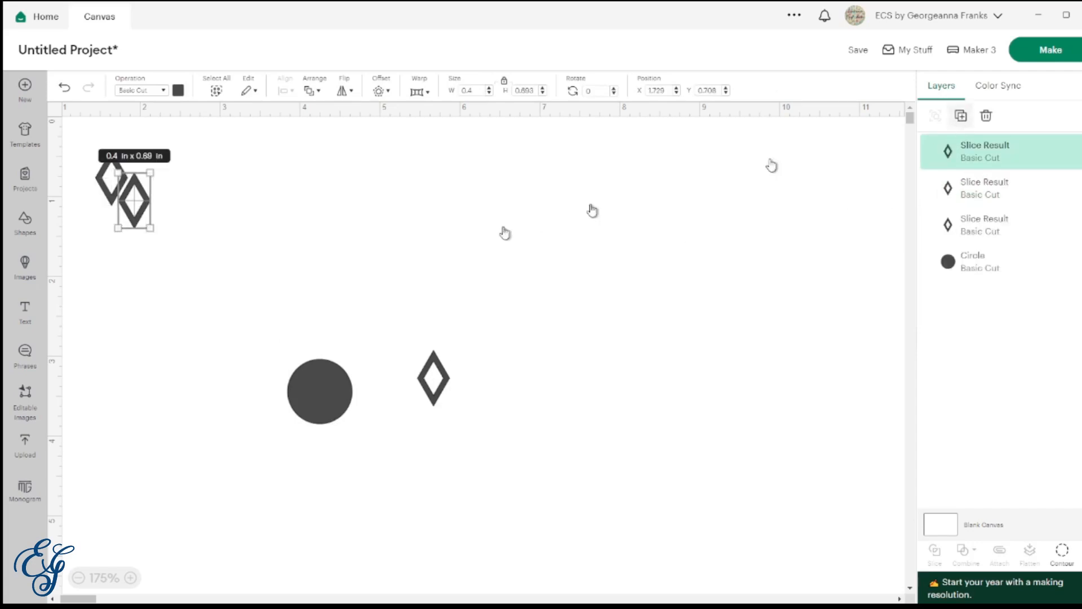
{"action": "left_click_drag", "start_coordinate": [178, 233], "coordinate": [424, 225]}
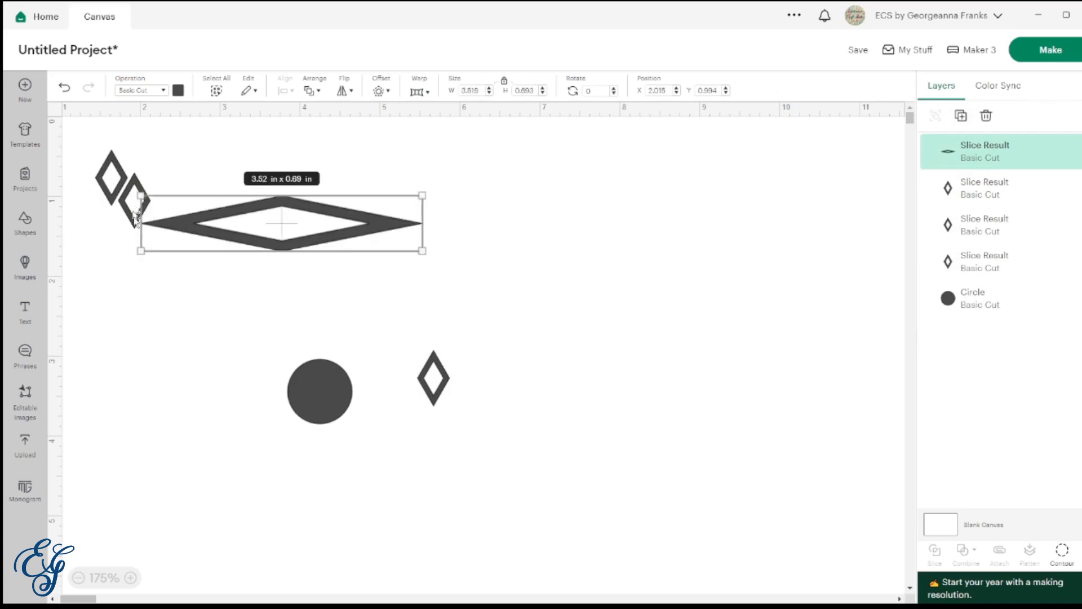
- Stretch a second diamond copy taller at its original width and move the third copy beside the original frame
{"action": "left_click_drag", "start_coordinate": [137, 228], "coordinate": [582, 249]}
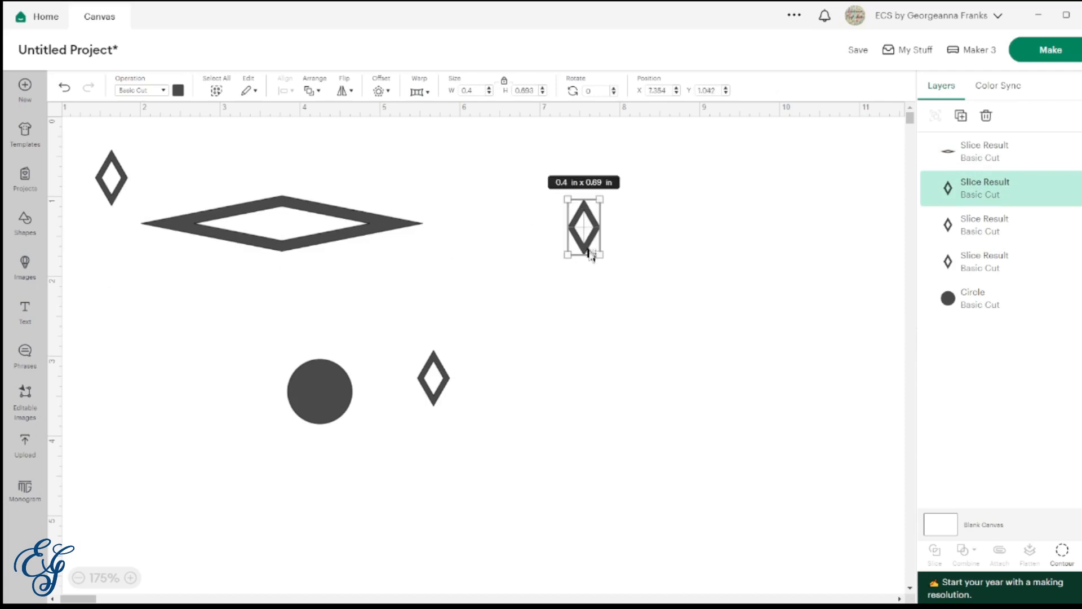
{"action": "left_click", "coordinate": [590, 270]}
{"action": "left_click", "coordinate": [586, 246]}
{"action": "left_click_drag", "start_coordinate": [589, 259], "coordinate": [591, 312]}
{"action": "left_click_drag", "start_coordinate": [109, 183], "coordinate": [466, 298]}
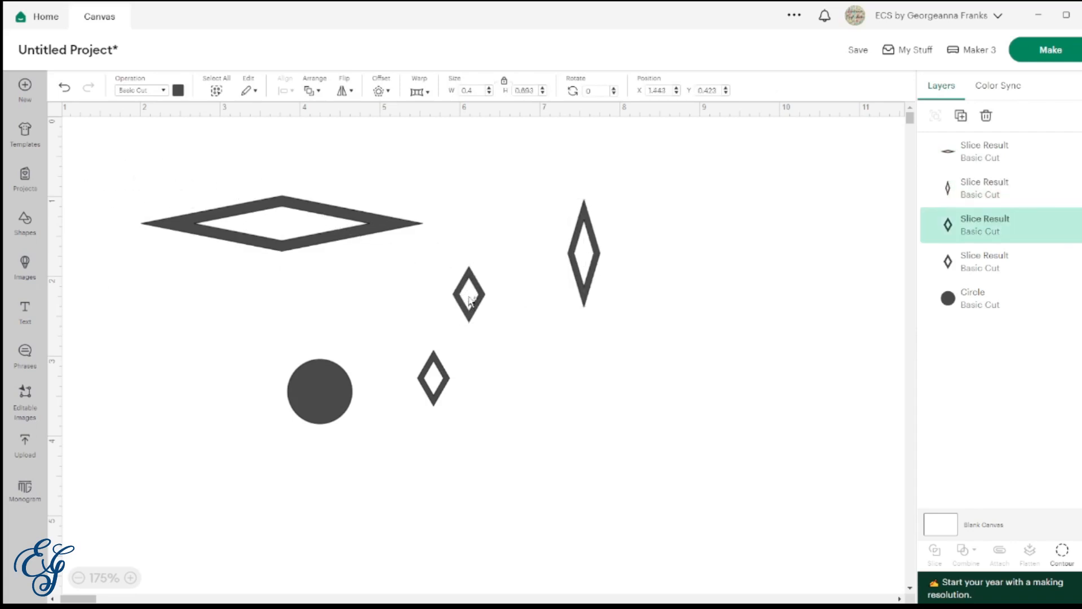
- Browse the Warp styles for the third diamond copy and try style 26 on it
{"action": "left_click", "coordinate": [417, 92]}
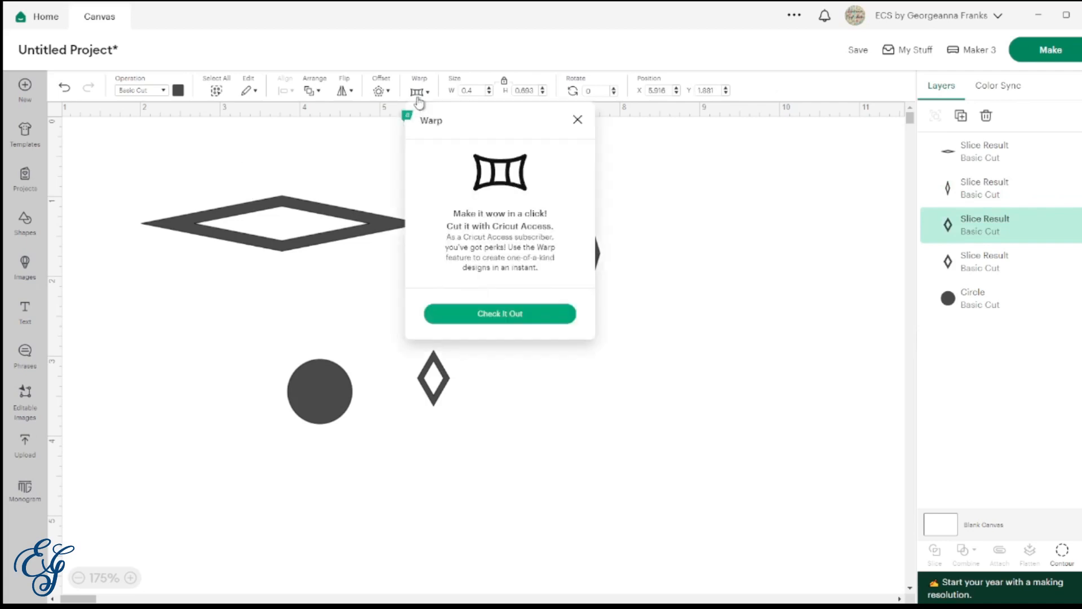
{"action": "left_click", "coordinate": [516, 313]}
{"action": "scroll", "coordinate": [519, 316], "scroll_direction": "down", "scroll_amount": 3}
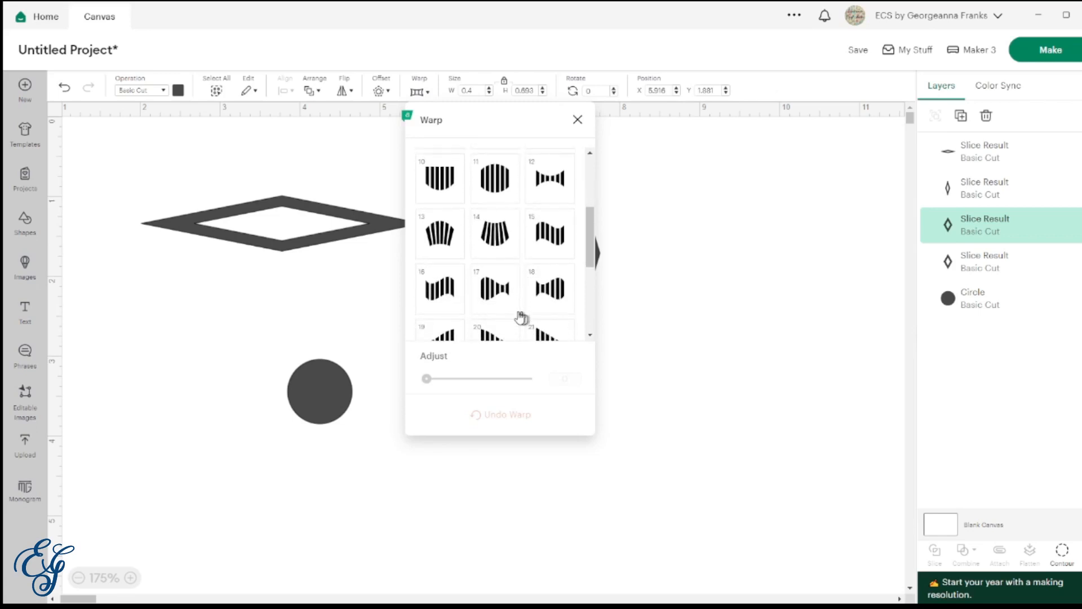
{"action": "scroll", "coordinate": [521, 317], "scroll_direction": "down", "scroll_amount": 2}
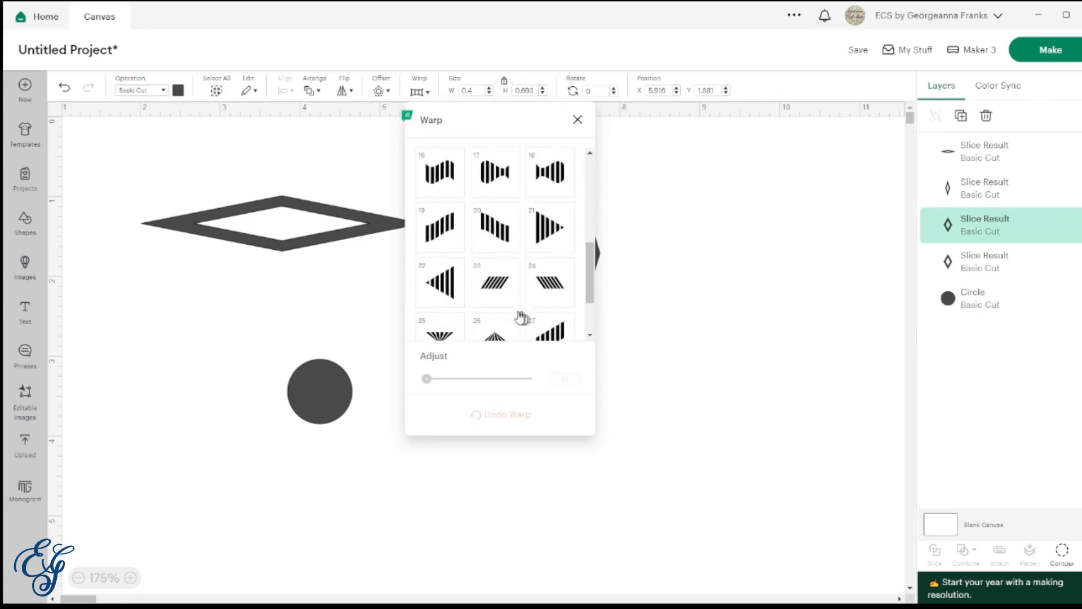
{"action": "scroll", "coordinate": [520, 317], "scroll_direction": "down", "scroll_amount": 1}
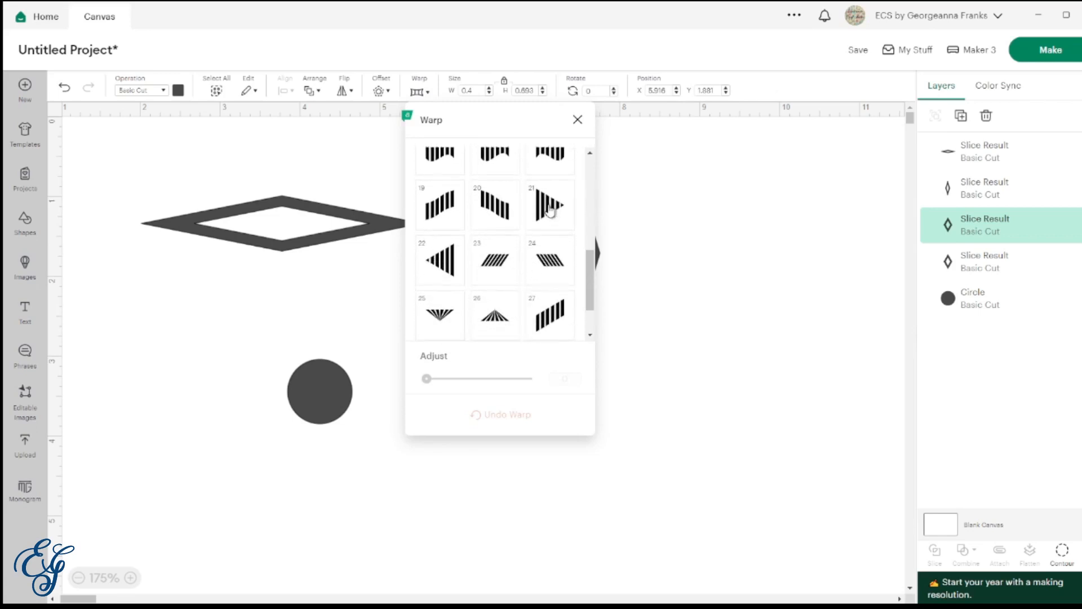
{"action": "left_click", "coordinate": [499, 322]}
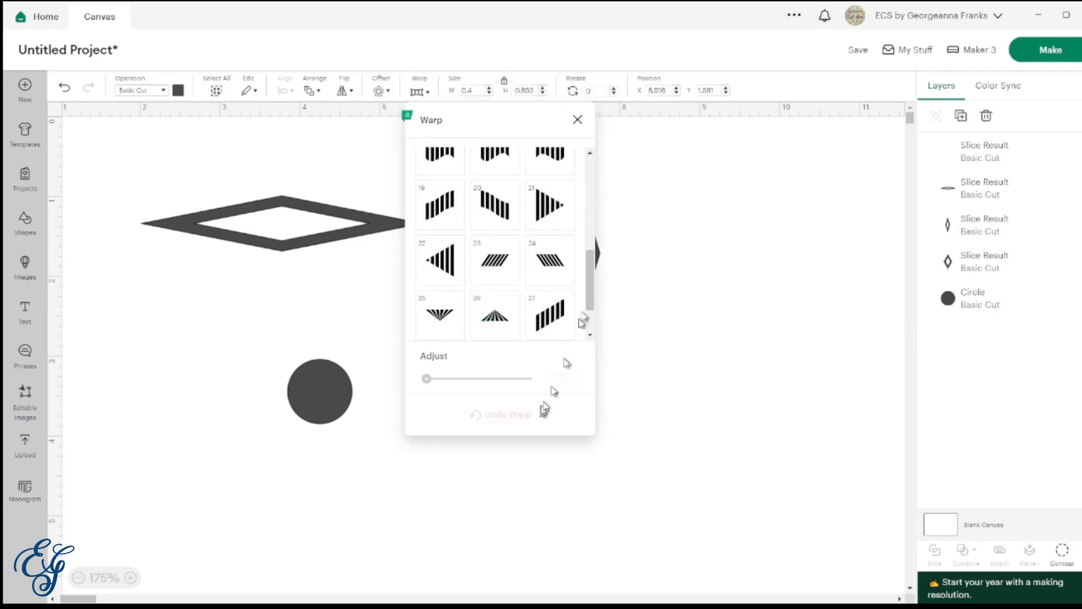
{"action": "left_click", "coordinate": [580, 123]}
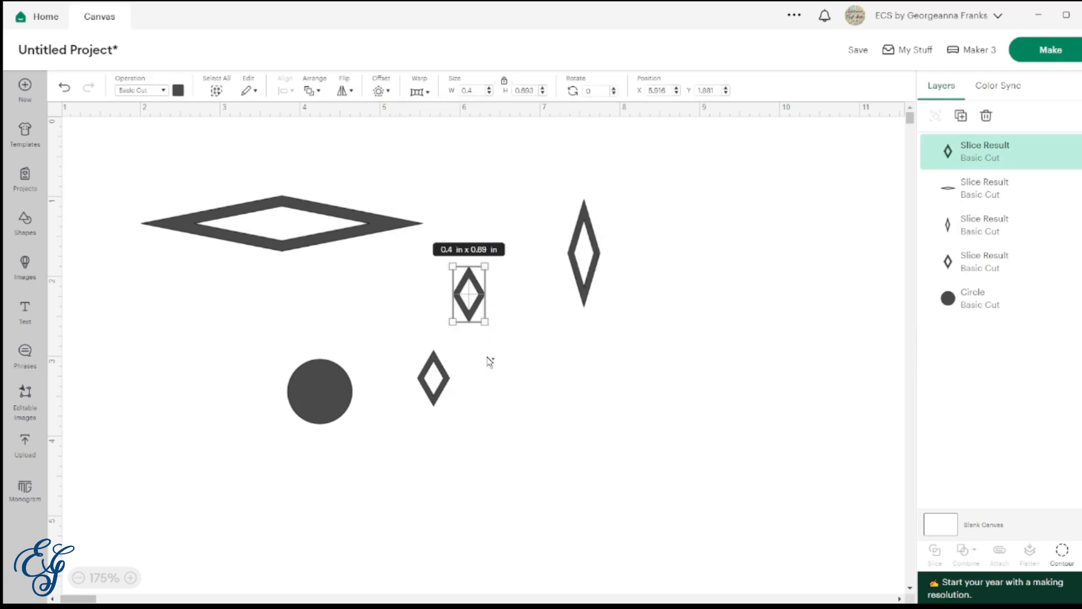
- Delete the three experimental copies of the diamond frame
{"action": "left_click_drag", "start_coordinate": [483, 316], "coordinate": [537, 296]}
{"action": "left_click_drag", "start_coordinate": [656, 309], "coordinate": [251, 202]}
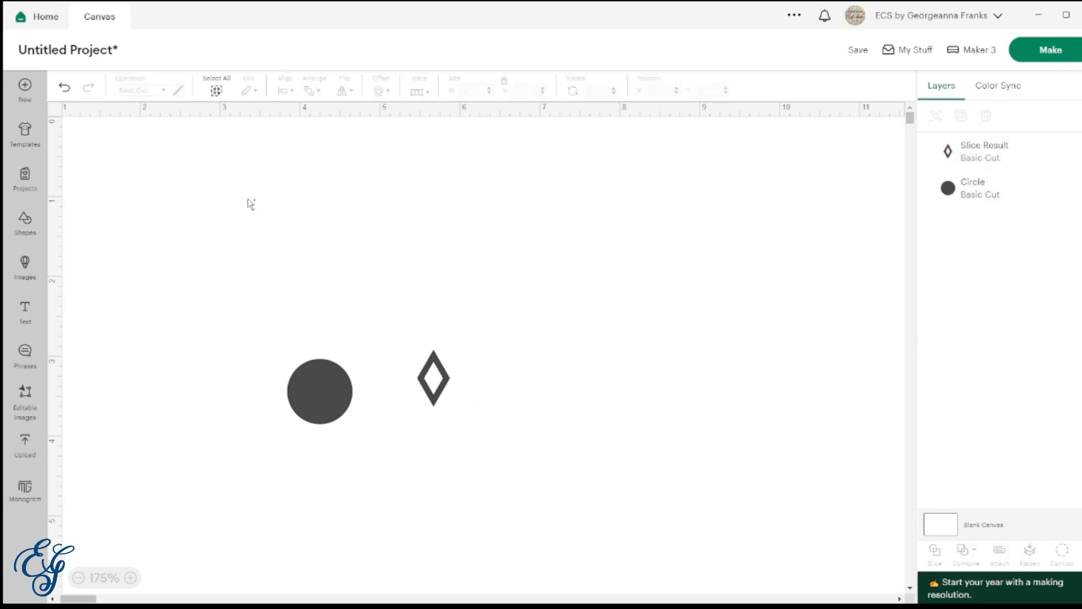
- Shrink the circle to about 0.16 in across and place it at the diamond frame's left point
{"action": "left_click", "coordinate": [322, 389]}
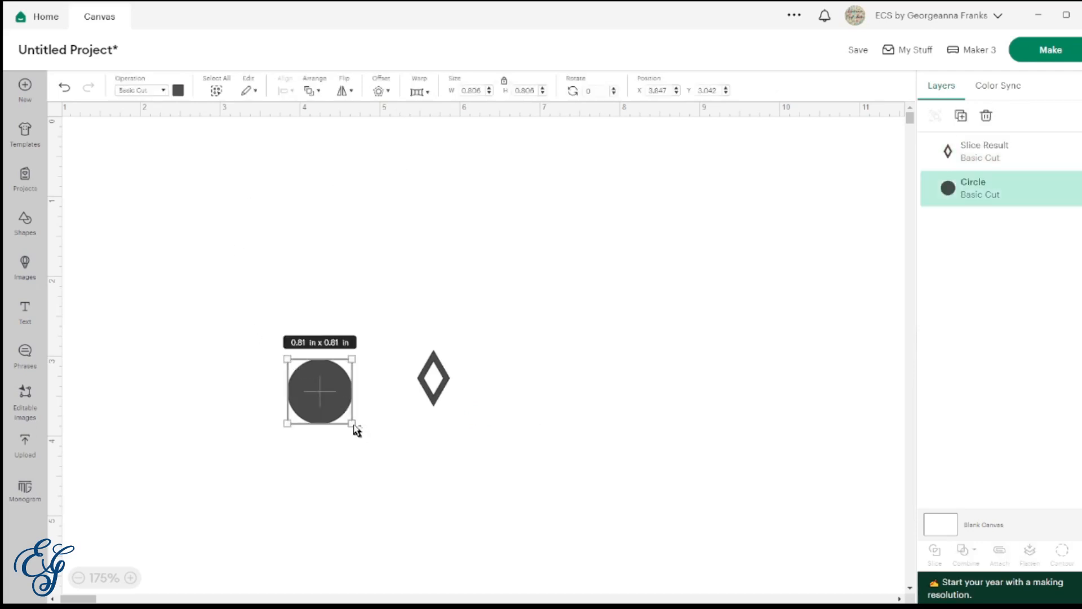
{"action": "left_click_drag", "start_coordinate": [353, 427], "coordinate": [415, 382]}
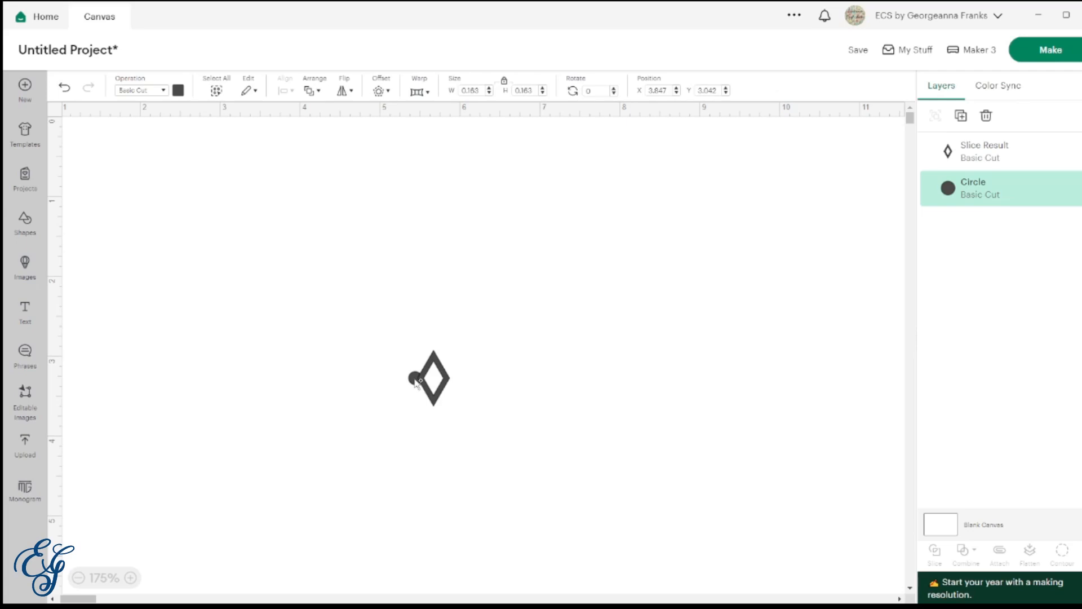
{"action": "left_click_drag", "start_coordinate": [415, 380], "coordinate": [415, 381]}
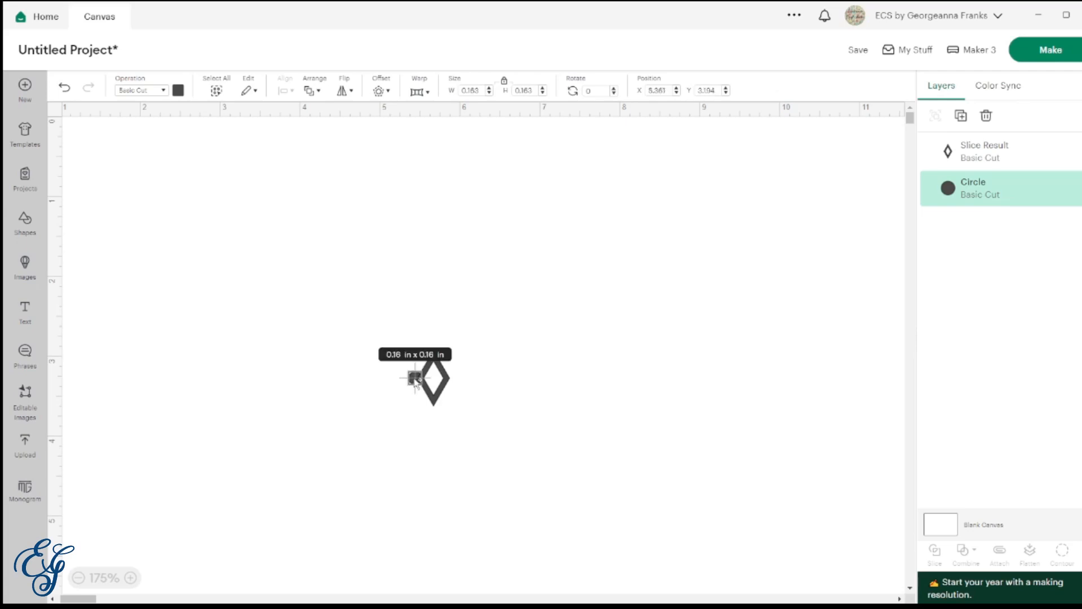
- Make three copies of the small circle and place them at the diamond frame's top, right and bottom points
{"action": "left_click", "coordinate": [961, 116]}
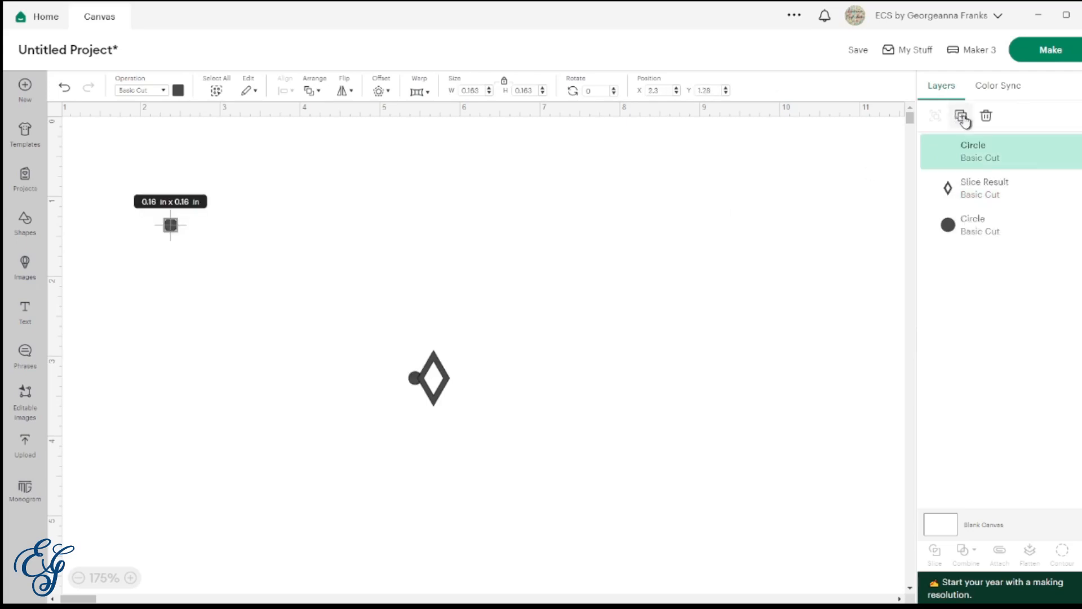
{"action": "left_click", "coordinate": [962, 116]}
{"action": "left_click", "coordinate": [961, 116]}
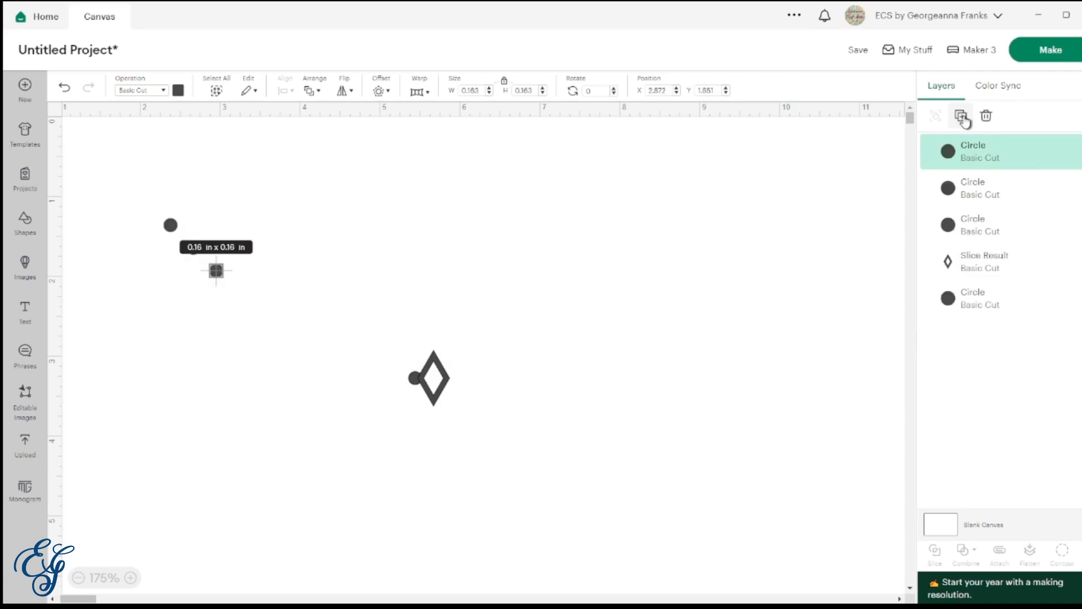
{"action": "left_click", "coordinate": [961, 116]}
{"action": "key", "text": "Delete"}
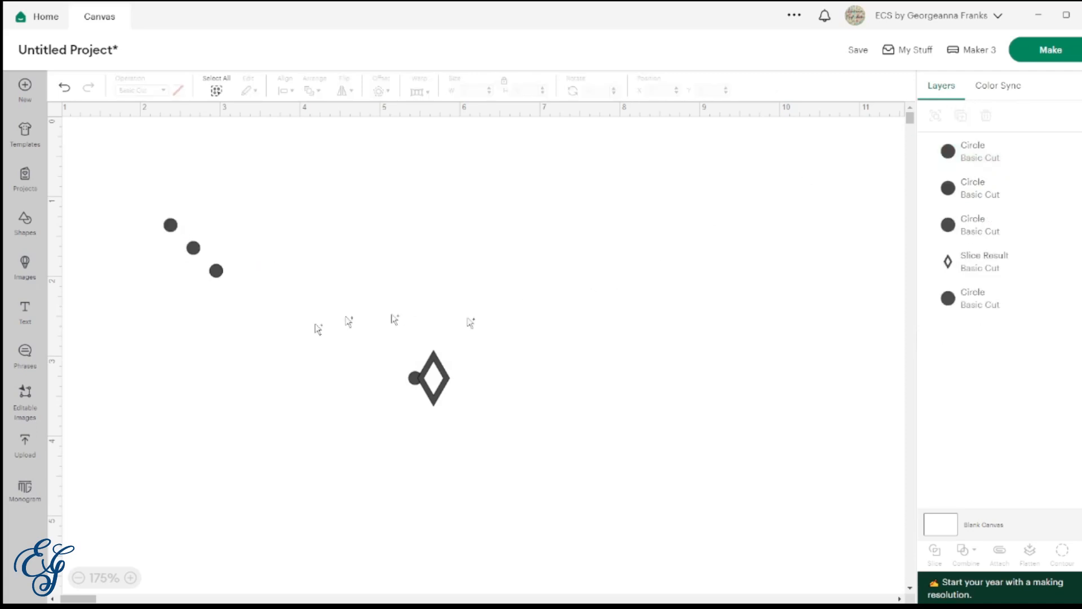
{"action": "left_click_drag", "start_coordinate": [217, 274], "coordinate": [433, 345]}
{"action": "left_click_drag", "start_coordinate": [203, 257], "coordinate": [460, 381]}
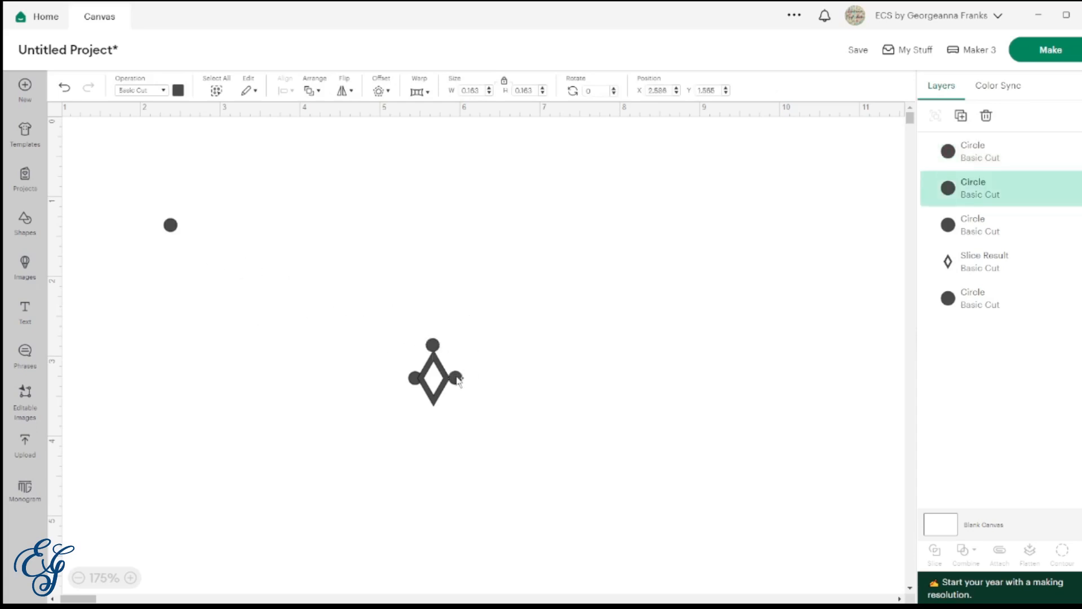
{"action": "left_click_drag", "start_coordinate": [170, 225], "coordinate": [434, 408]}
- Enlarge the diamond frame to 0.5 in wide and reposition the four circles just outside its points
{"action": "left_click", "coordinate": [434, 374]}
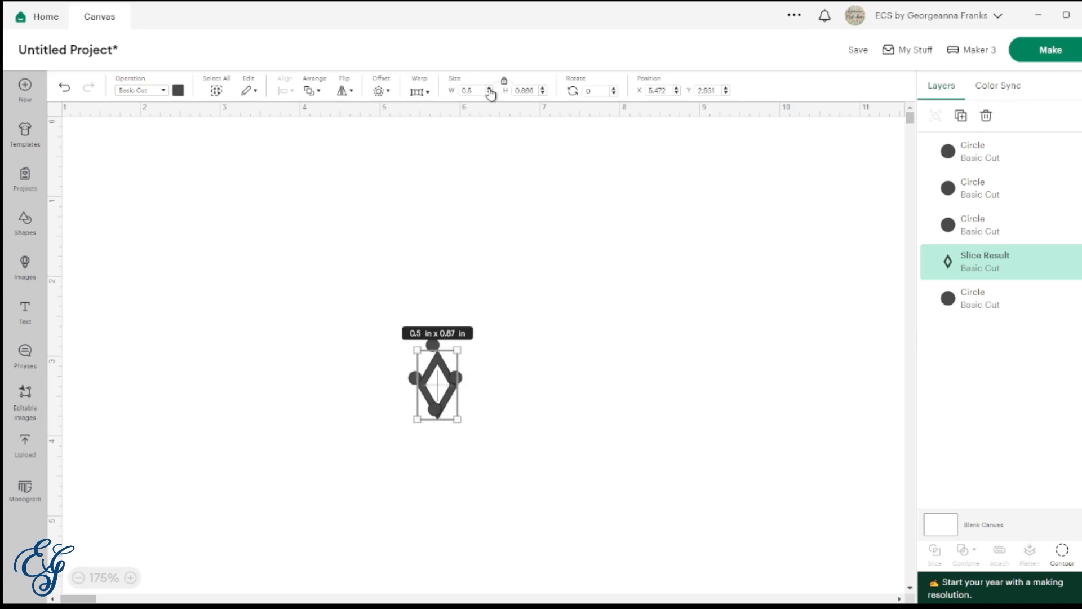
{"action": "left_click", "coordinate": [493, 433]}
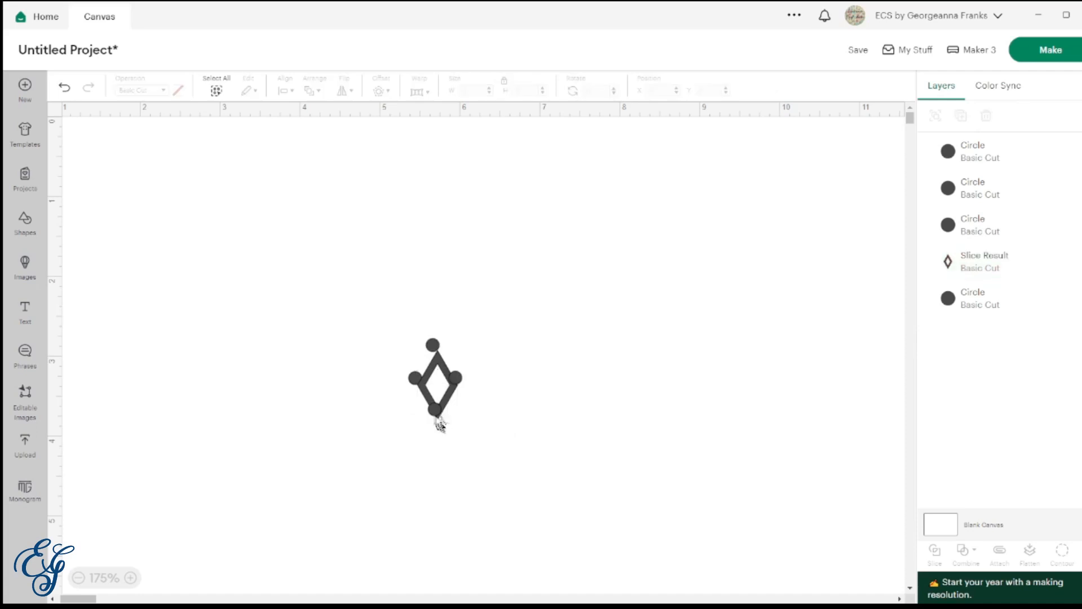
{"action": "left_click", "coordinate": [131, 577]}
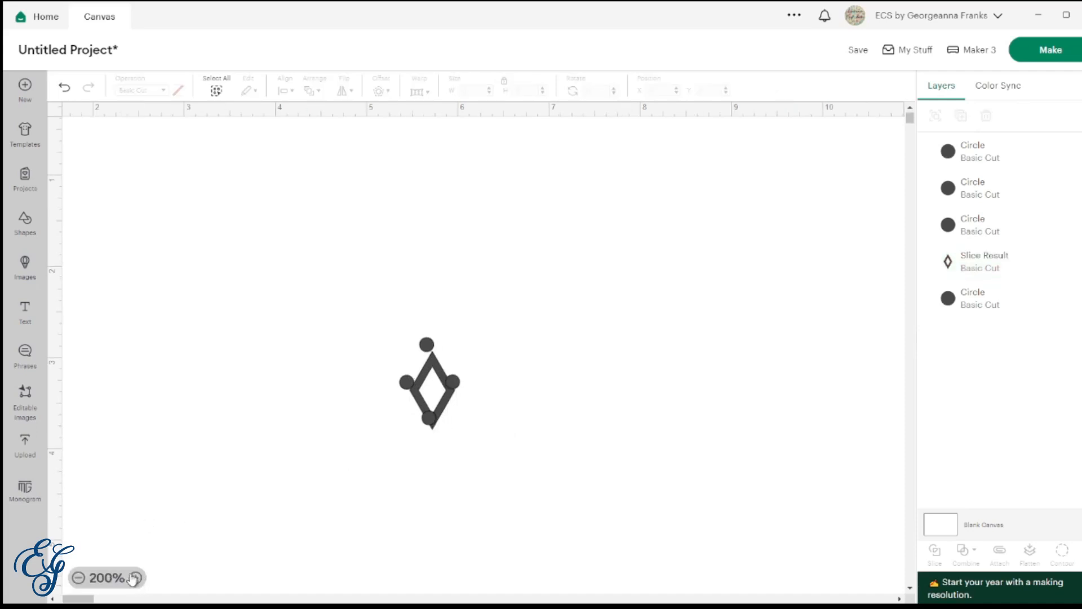
{"action": "left_click", "coordinate": [133, 578]}
{"action": "left_click_drag", "start_coordinate": [412, 445], "coordinate": [425, 463]}
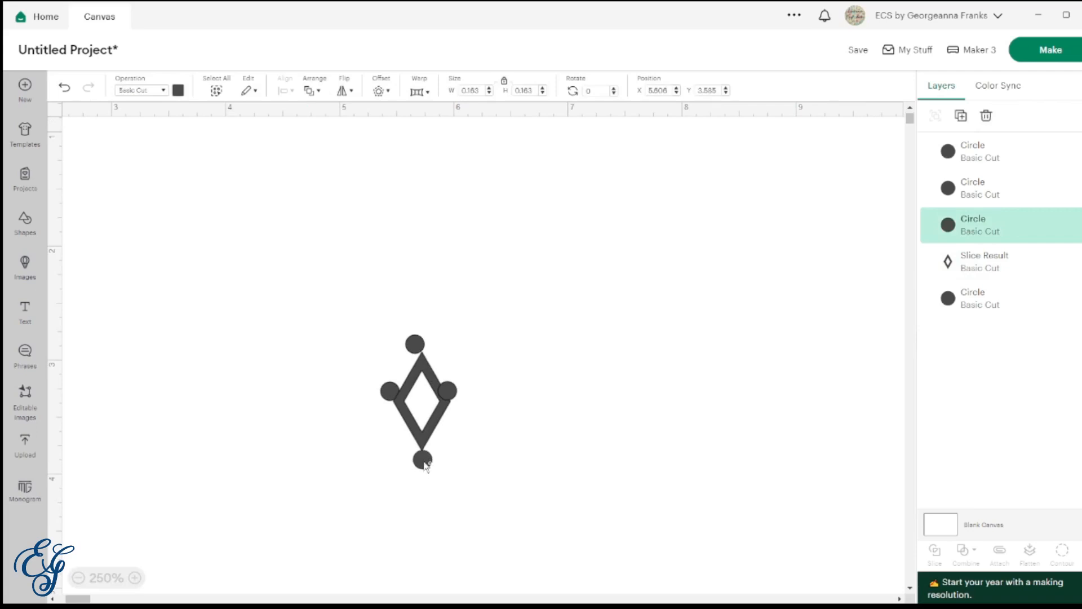
{"action": "left_click_drag", "start_coordinate": [415, 338], "coordinate": [425, 346]}
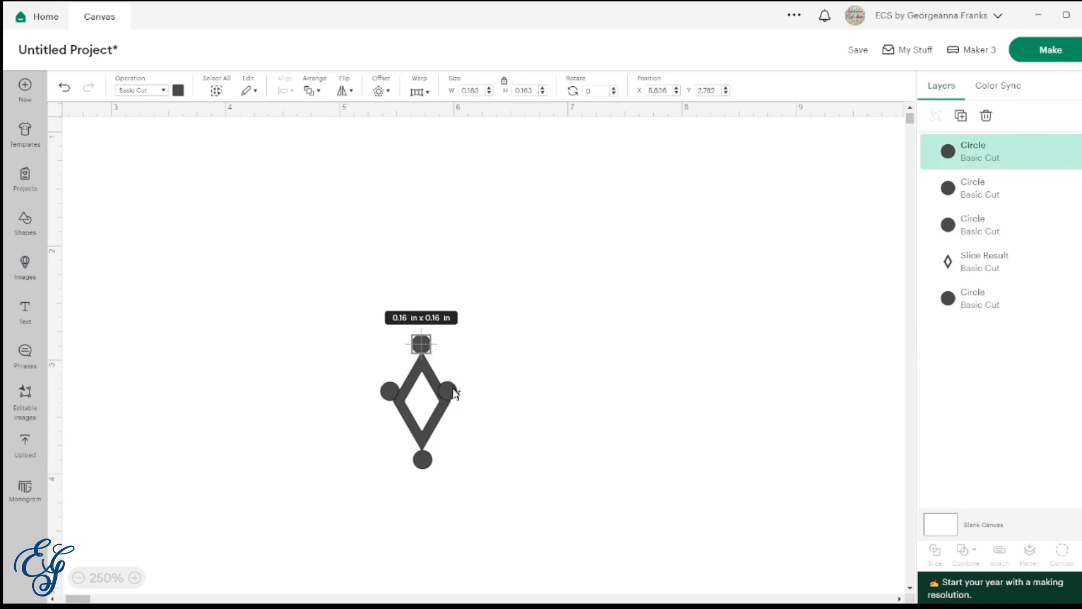
{"action": "left_click_drag", "start_coordinate": [455, 393], "coordinate": [466, 406]}
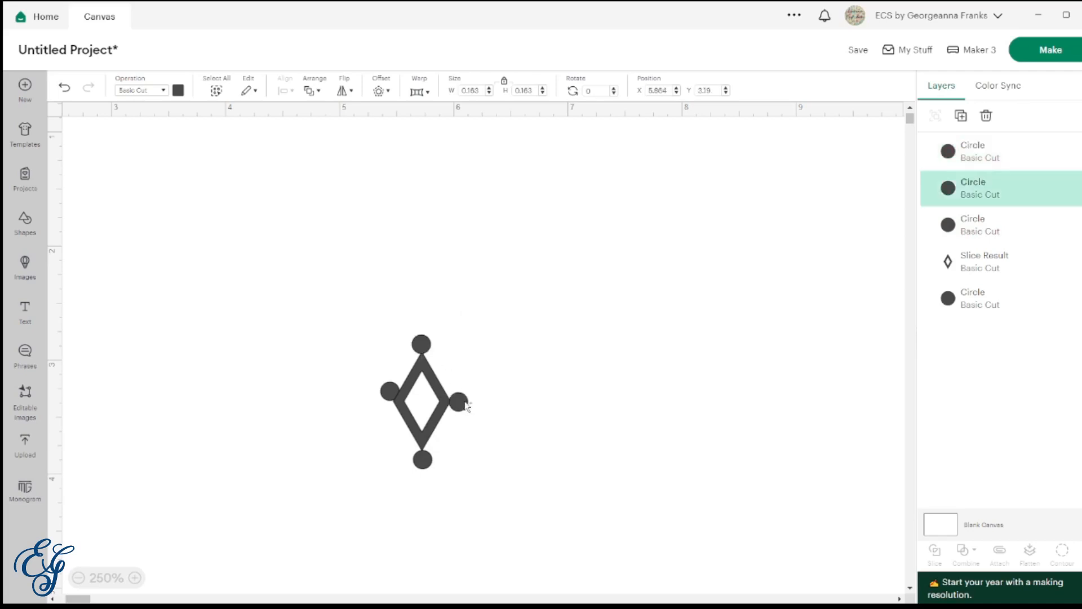
{"action": "left_click_drag", "start_coordinate": [389, 393], "coordinate": [383, 412]}
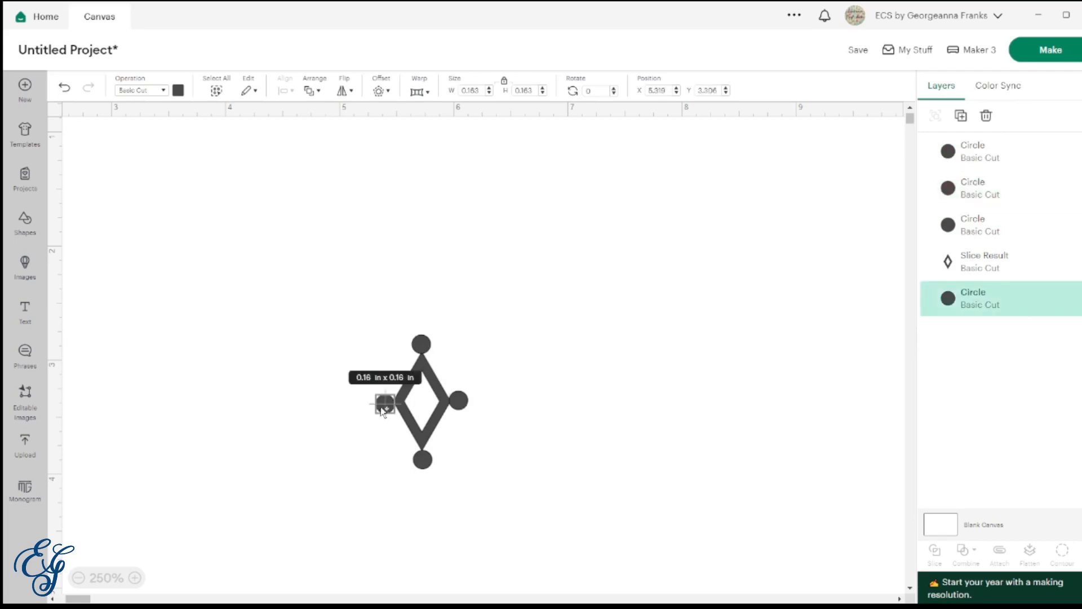
- Try centering the right-hand circle and the diamond frame horizontally, and undo the alignment
{"action": "left_click", "coordinate": [434, 379]}
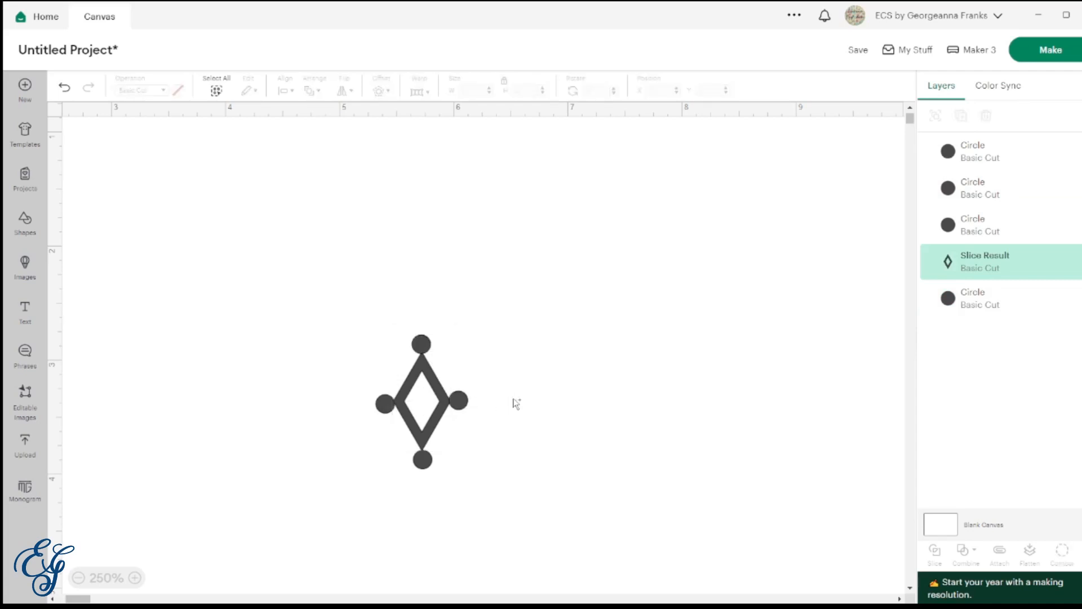
{"action": "left_click", "coordinate": [460, 402]}
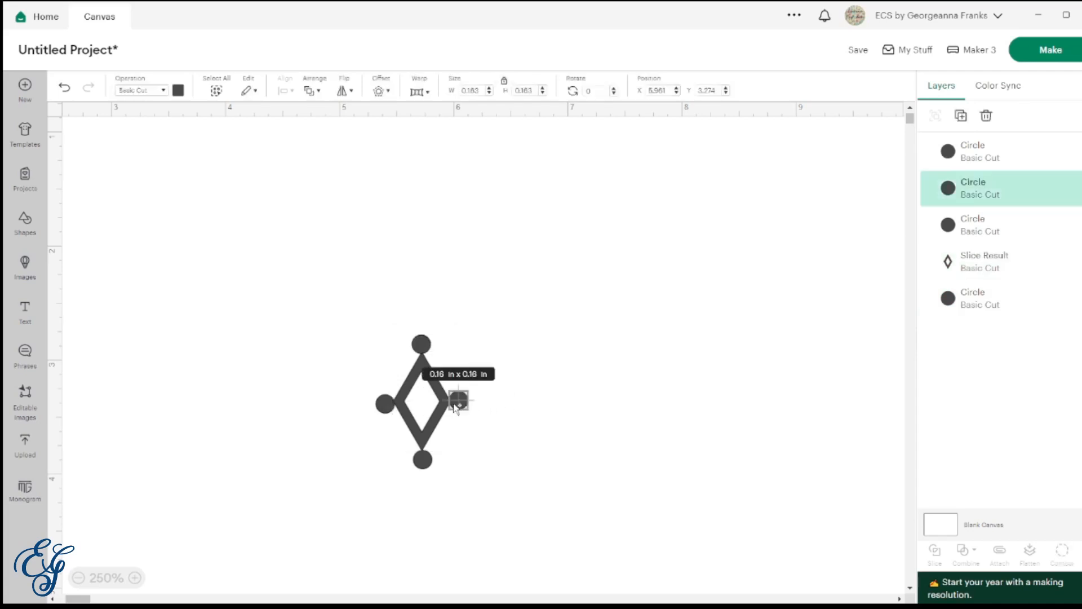
{"action": "left_click", "coordinate": [431, 427], "text": "shift"}
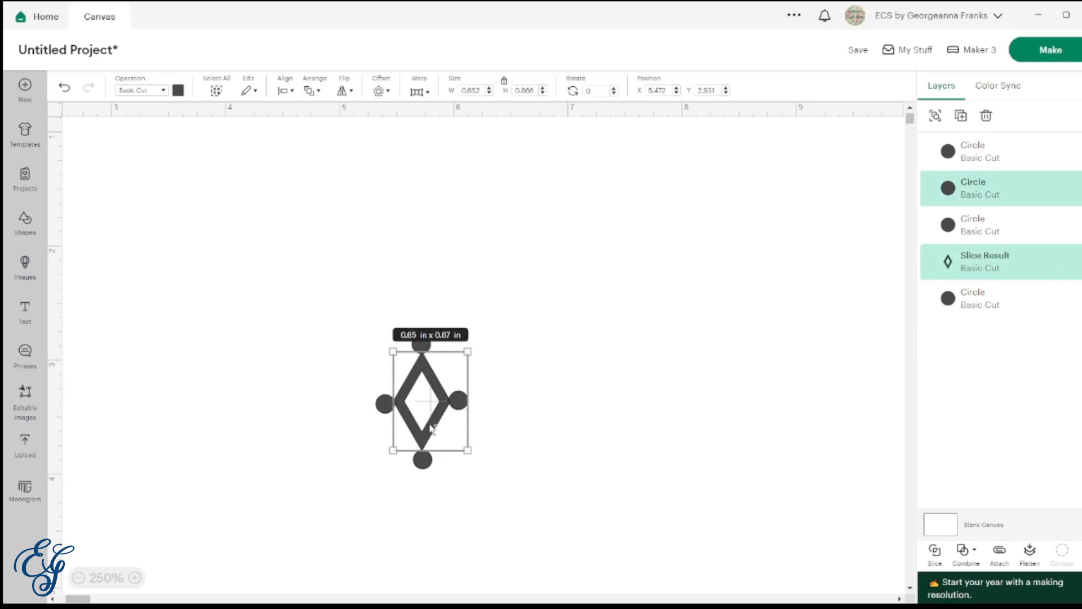
{"action": "left_click", "coordinate": [289, 96]}
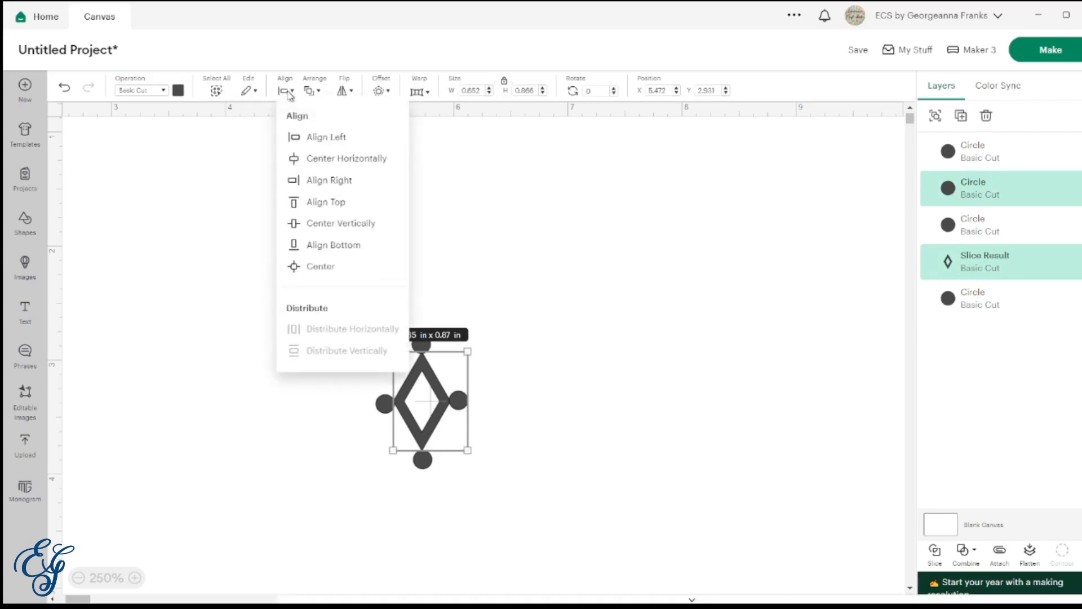
{"action": "left_click", "coordinate": [340, 161]}
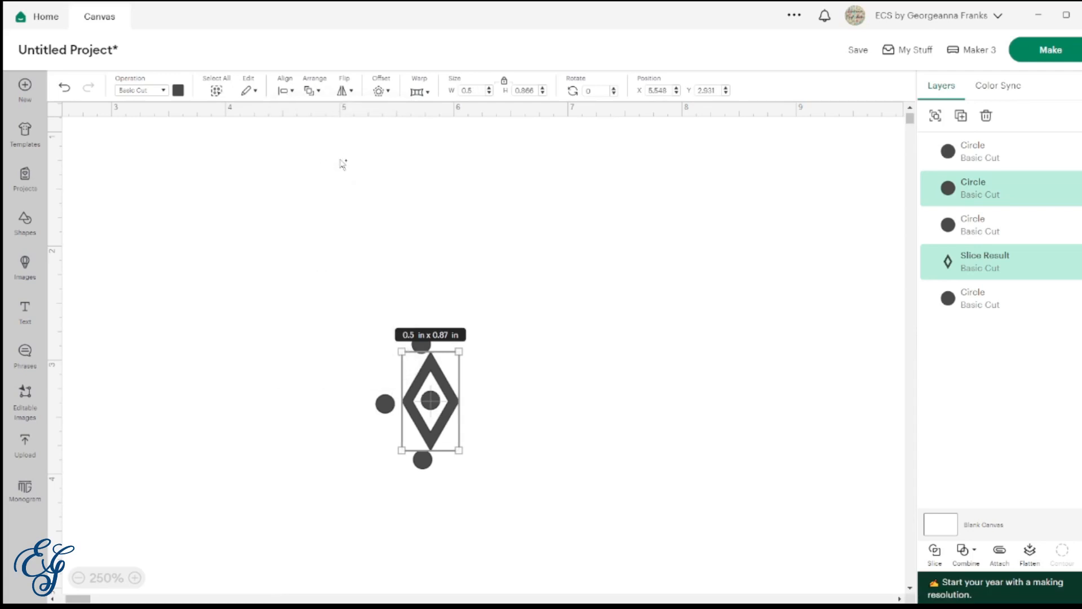
{"action": "key", "text": "ctrl+z"}
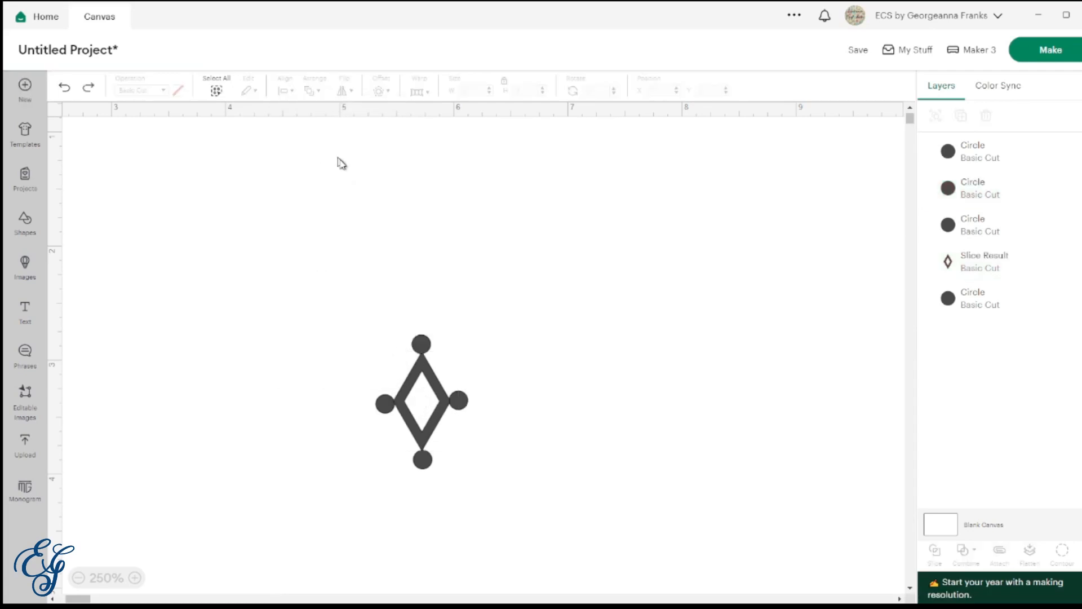
- Reposition the right circle so it just touches the diamond frame's right point, level with it at Y 3.28
{"action": "left_click", "coordinate": [461, 402]}
{"action": "key", "text": "Right"}
{"action": "key", "text": "Right"}
{"action": "key", "text": "Right"}
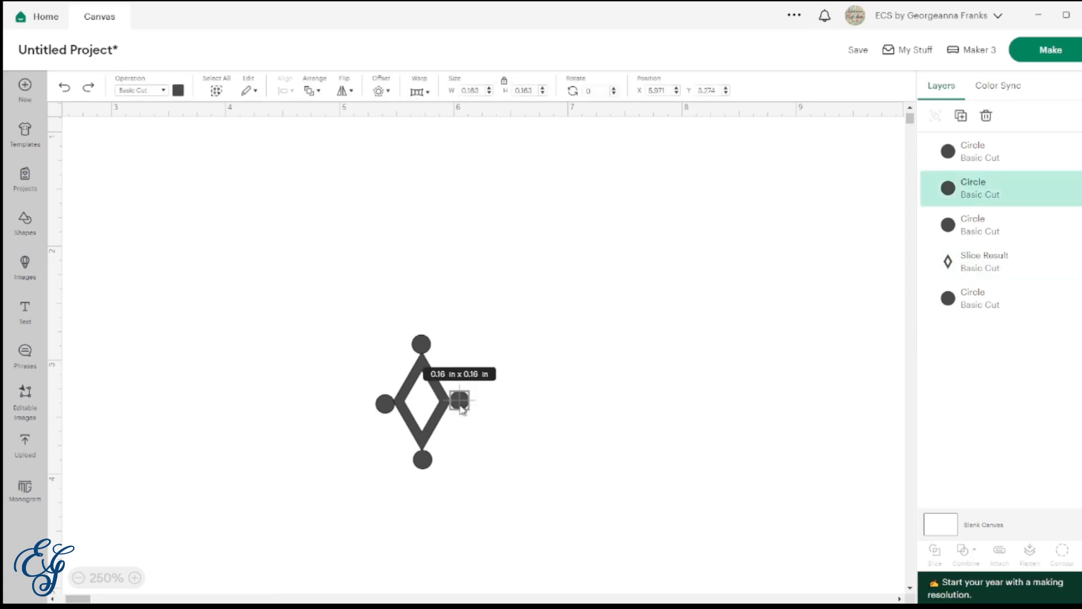
{"action": "key", "text": "Down"}
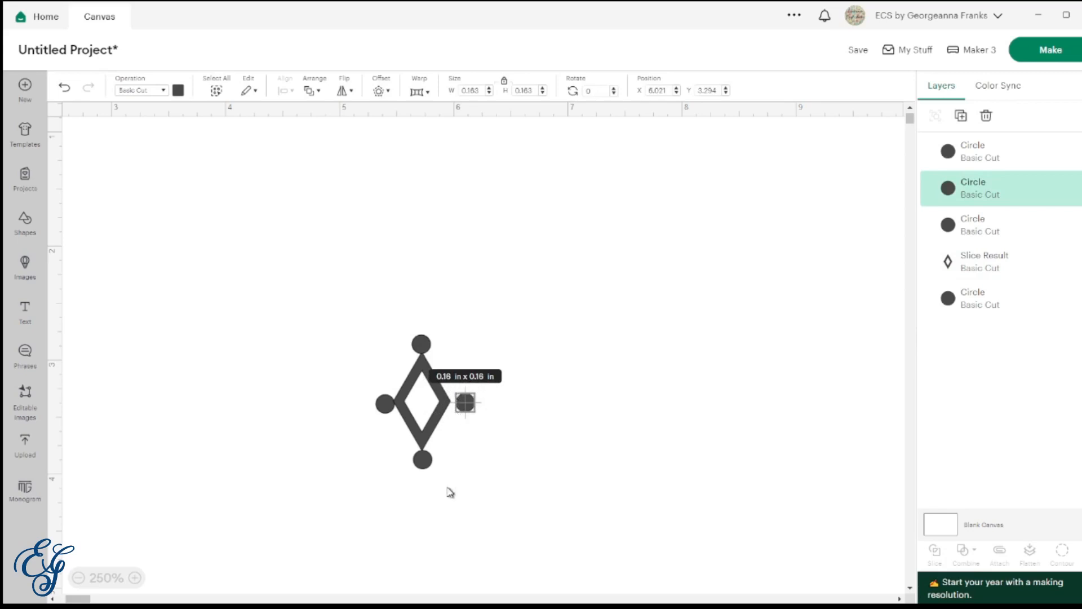
{"action": "left_click_drag", "start_coordinate": [473, 410], "coordinate": [472, 407]}
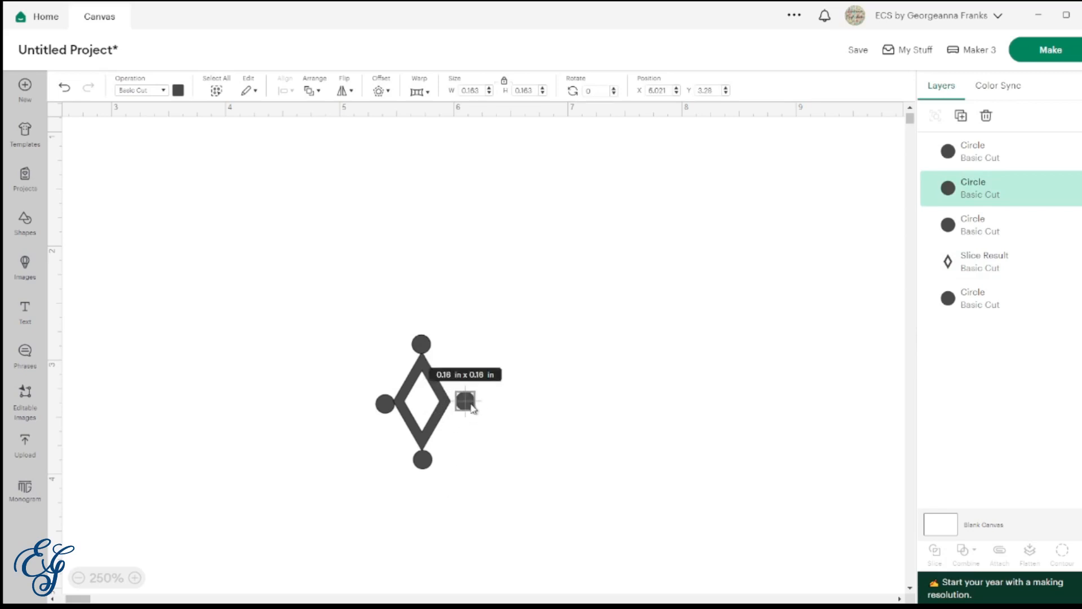
{"action": "key", "text": "Left"}
{"action": "key", "text": "Left"}
{"action": "key", "text": "Left"}
{"action": "key", "text": "Left"}
{"action": "key", "text": "Left"}
{"action": "key", "text": "Left"}
{"action": "key", "text": "Right"}
{"action": "key", "text": "Right"}
{"action": "key", "text": "Left"}
{"action": "key", "text": "Left"}
- Nudge the left circle to about X 5.34, Y 3.29 so it just touches the diamond frame's left point
{"action": "left_click", "coordinate": [385, 405]}
{"action": "key", "text": "Left"}
{"action": "key", "text": "Left"}
{"action": "key", "text": "Left"}
{"action": "key", "text": "Left"}
{"action": "key", "text": "Left"}
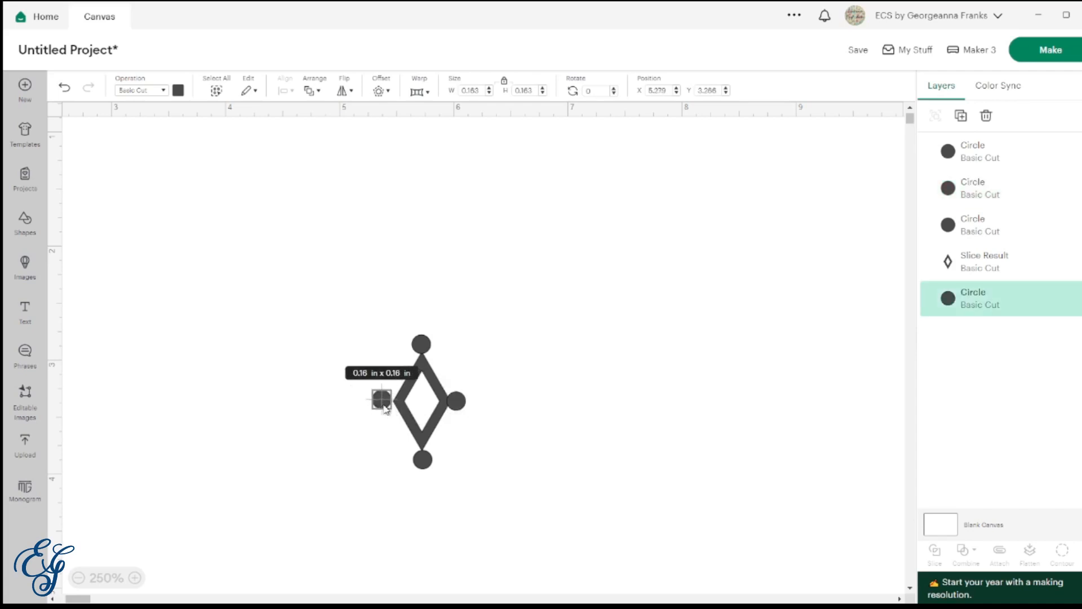
{"action": "key", "text": "Up"}
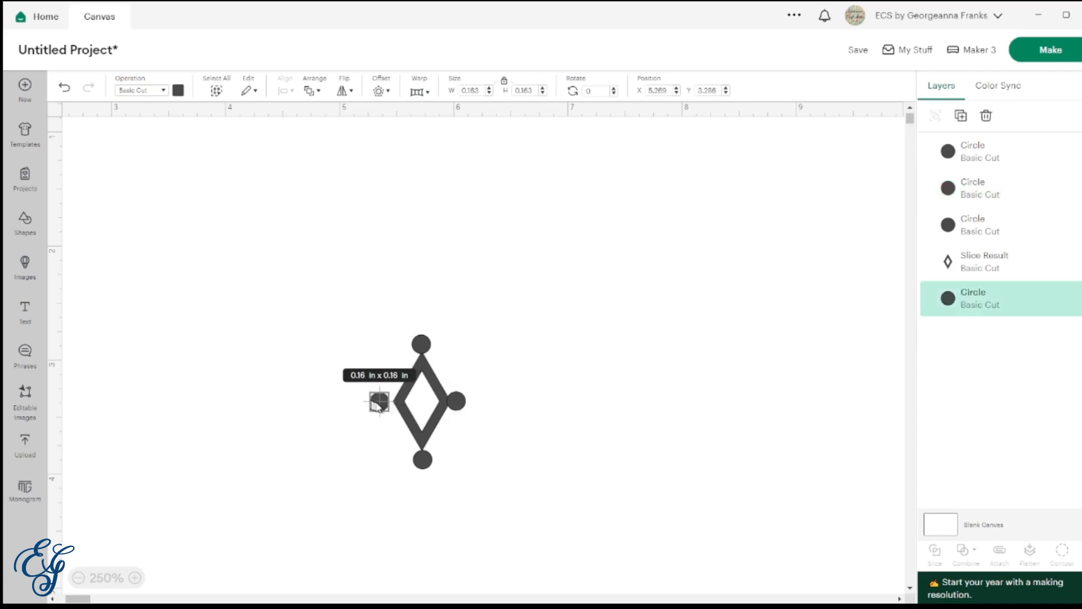
{"action": "left_click_drag", "start_coordinate": [378, 402], "coordinate": [378, 403]}
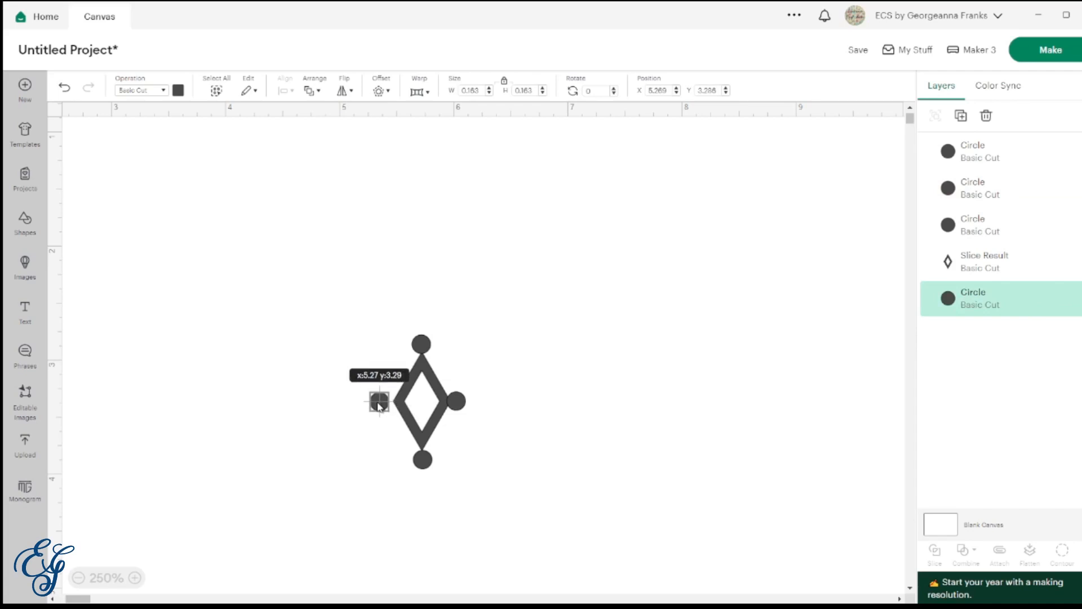
{"action": "left_click_drag", "start_coordinate": [377, 403], "coordinate": [377, 403]}
{"action": "key", "text": "Right"}
{"action": "key", "text": "Right"}
{"action": "key", "text": "Right"}
{"action": "key", "text": "Right"}
{"action": "key", "text": "Right"}
{"action": "key", "text": "Right"}
{"action": "key", "text": "Right"}
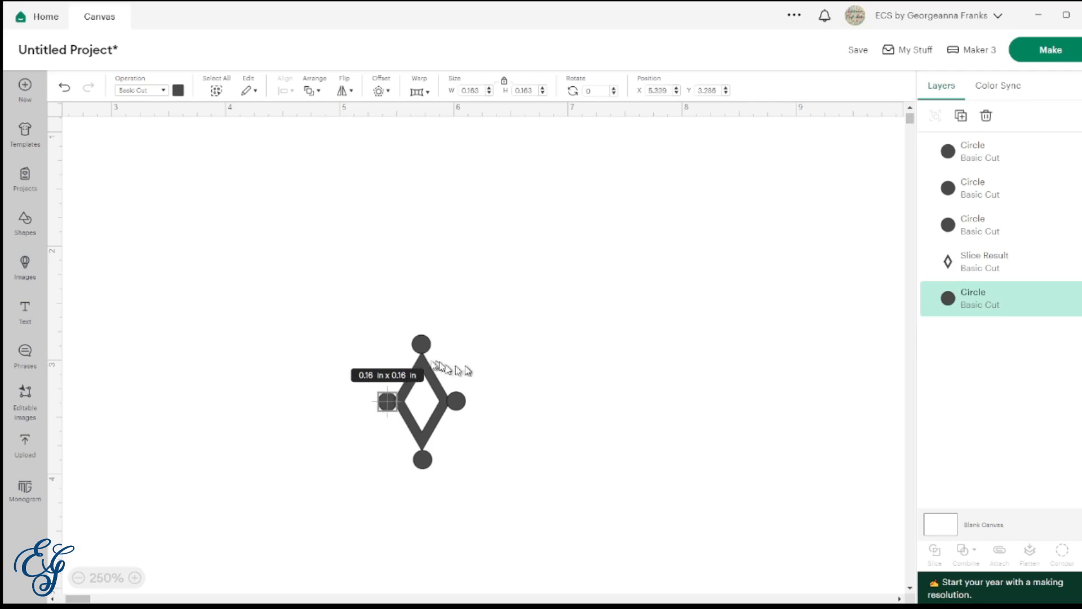
- Center the top circle over the diamond frame's upper point and lower it to touch, at about X 5.64, Y 2.79
{"action": "left_click", "coordinate": [425, 341]}
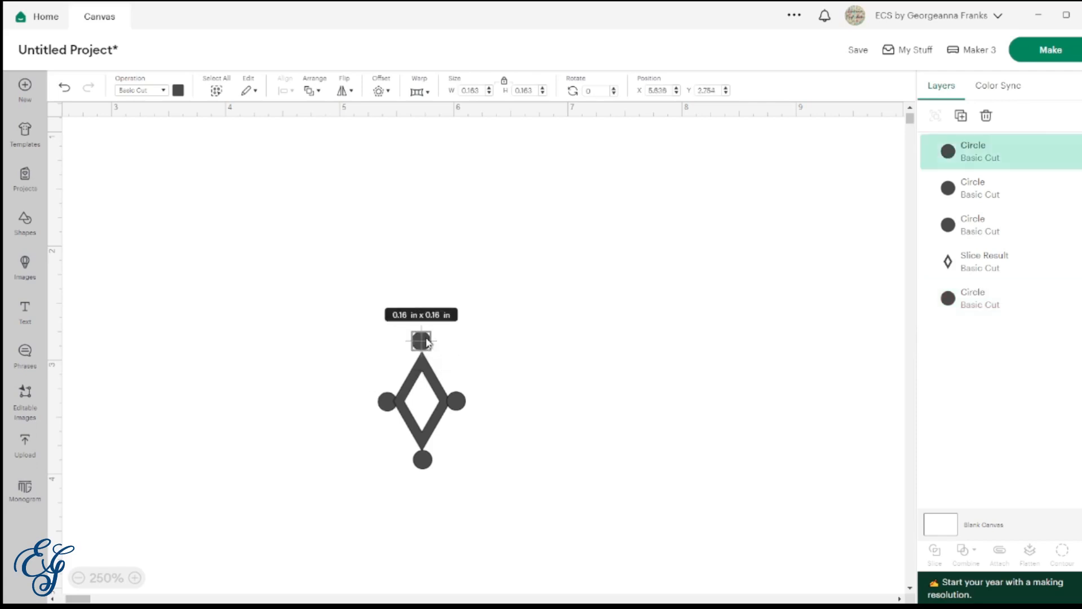
{"action": "key", "text": "Up"}
{"action": "key", "text": "Up"}
{"action": "key", "text": "Right"}
{"action": "key", "text": "Right"}
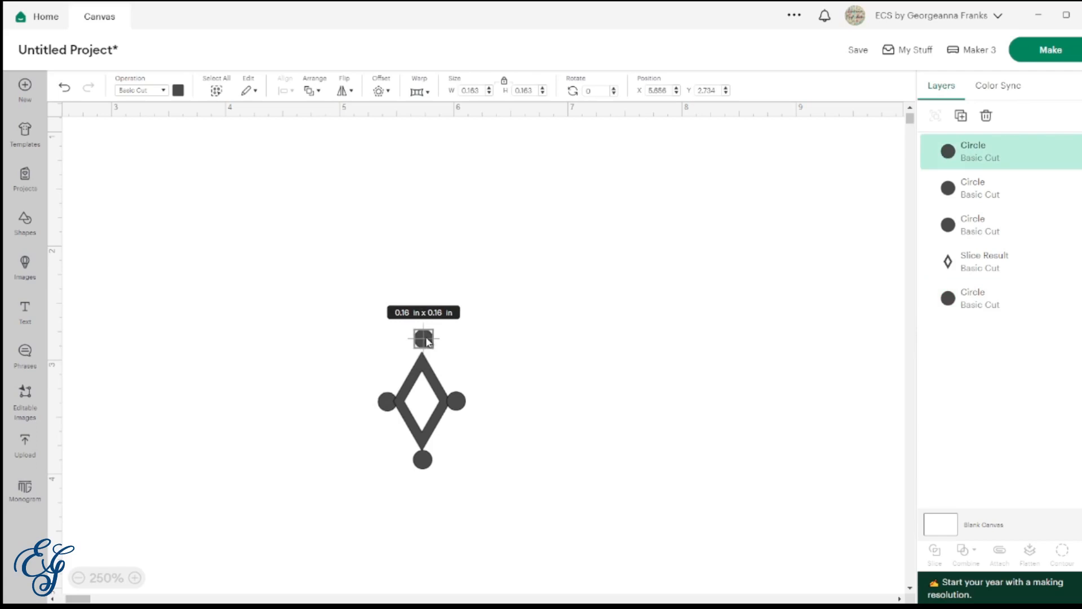
{"action": "left_click", "coordinate": [428, 342]}
{"action": "key", "text": "Left"}
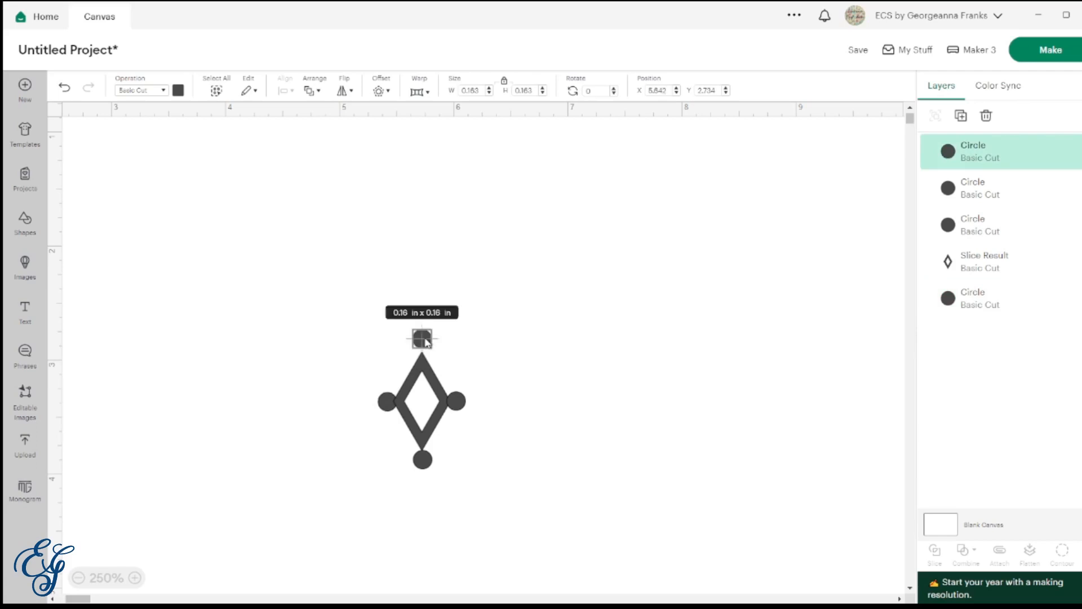
{"action": "key", "text": "Down"}
{"action": "key", "text": "Down"}
{"action": "key", "text": "Down"}
{"action": "key", "text": "Down"}
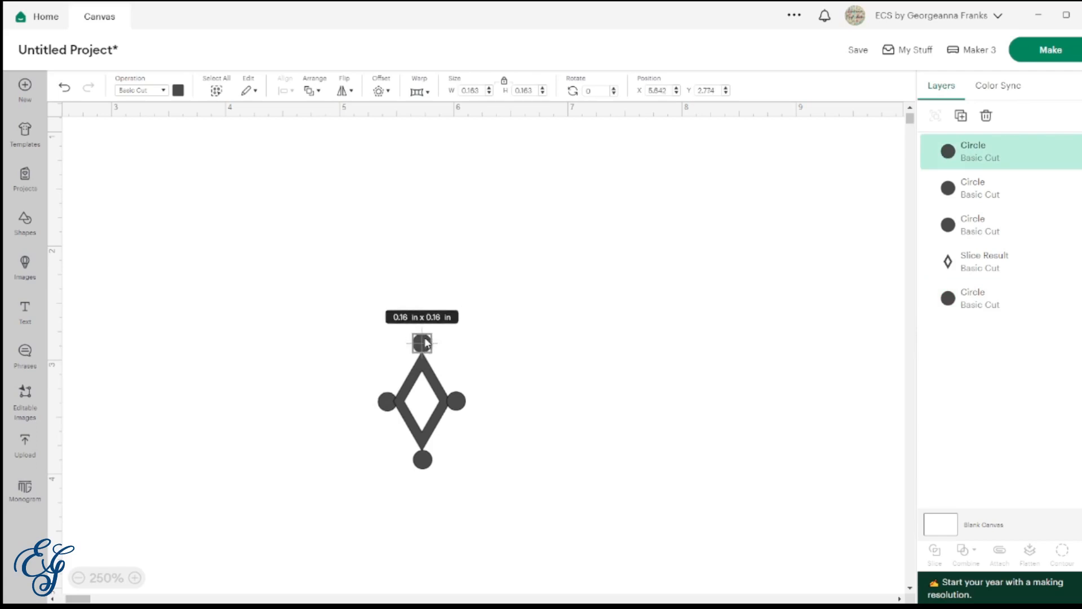
{"action": "key", "text": "Down"}
{"action": "key", "text": "Down"}
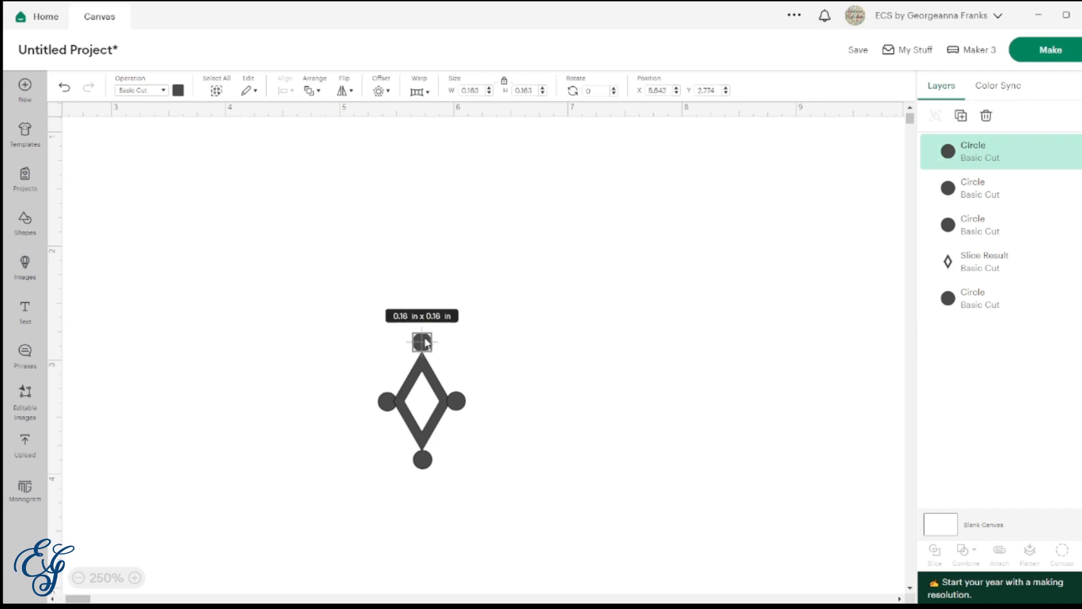
- Center the bottom circle under the diamond frame's lower point and raise it to touch, at about X 5.64, Y 3.76
{"action": "left_click", "coordinate": [426, 466]}
{"action": "key", "text": "Left"}
{"action": "key", "text": "Left"}
{"action": "key", "text": "Down"}
{"action": "key", "text": "Down"}
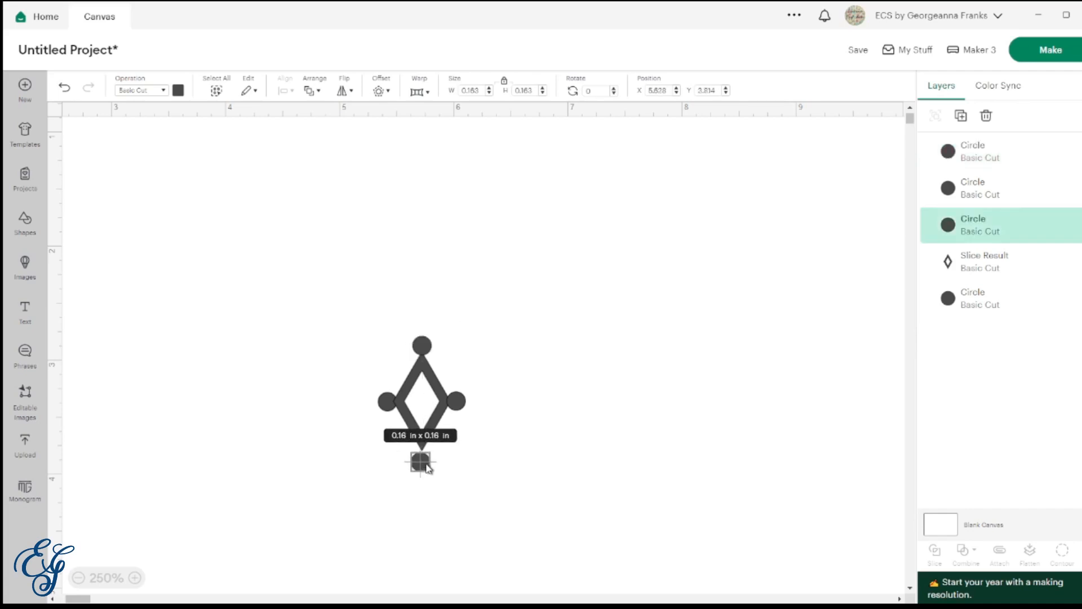
{"action": "left_click_drag", "start_coordinate": [424, 471], "coordinate": [426, 471]}
{"action": "key", "text": "Up"}
{"action": "key", "text": "Up"}
{"action": "key", "text": "Up"}
{"action": "key", "text": "Up"}
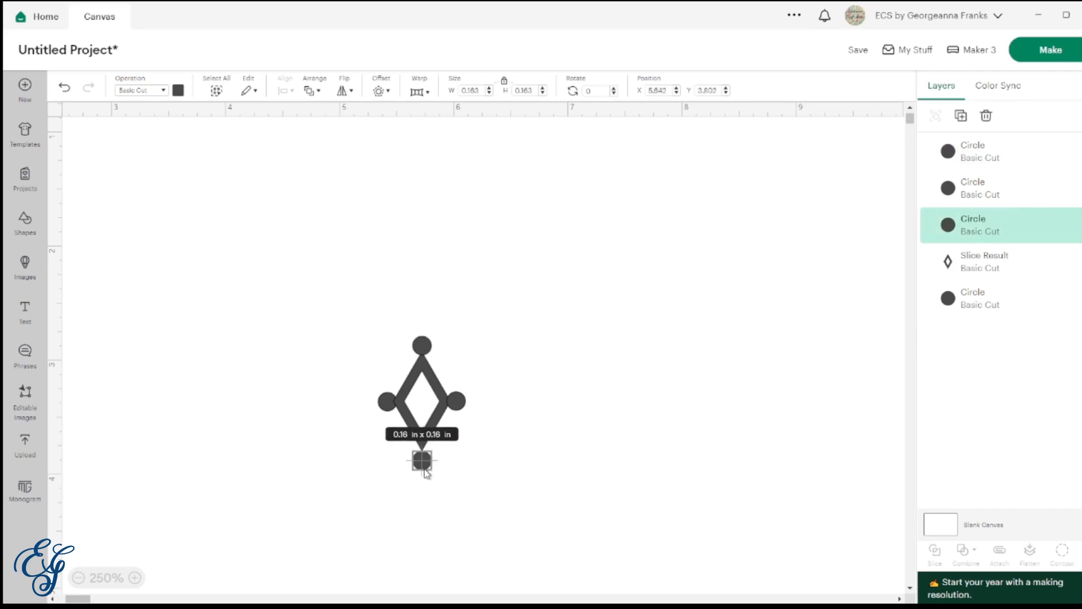
{"action": "key", "text": "Up"}
{"action": "key", "text": "Up"}
{"action": "key", "text": "Up"}
{"action": "key", "text": "Up"}
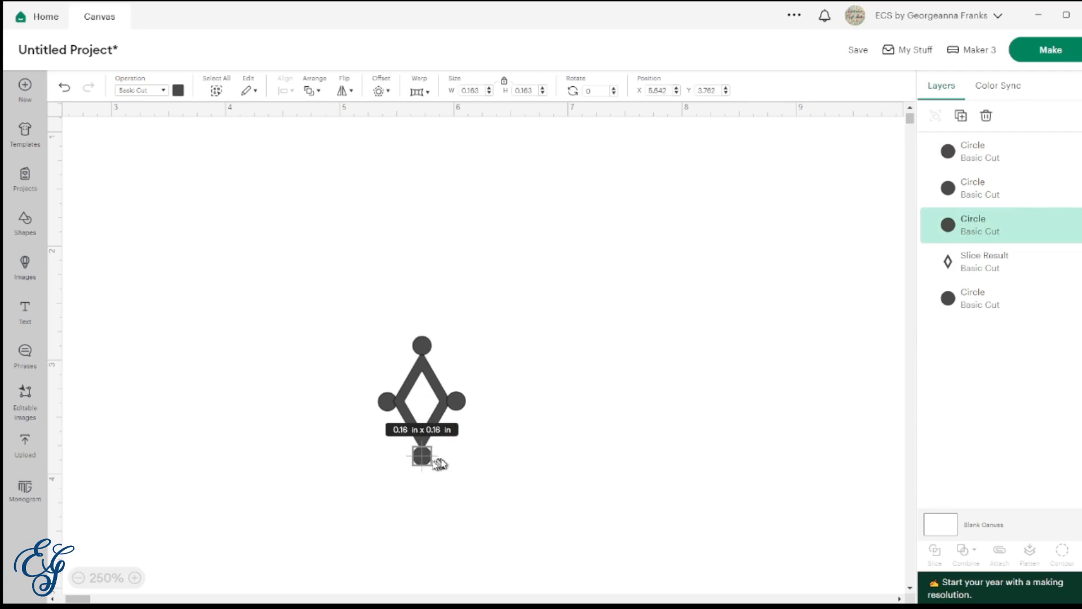
- Select the four circles without the diamond frame and weld them into one shape
{"action": "left_click", "coordinate": [457, 402], "text": "shift"}
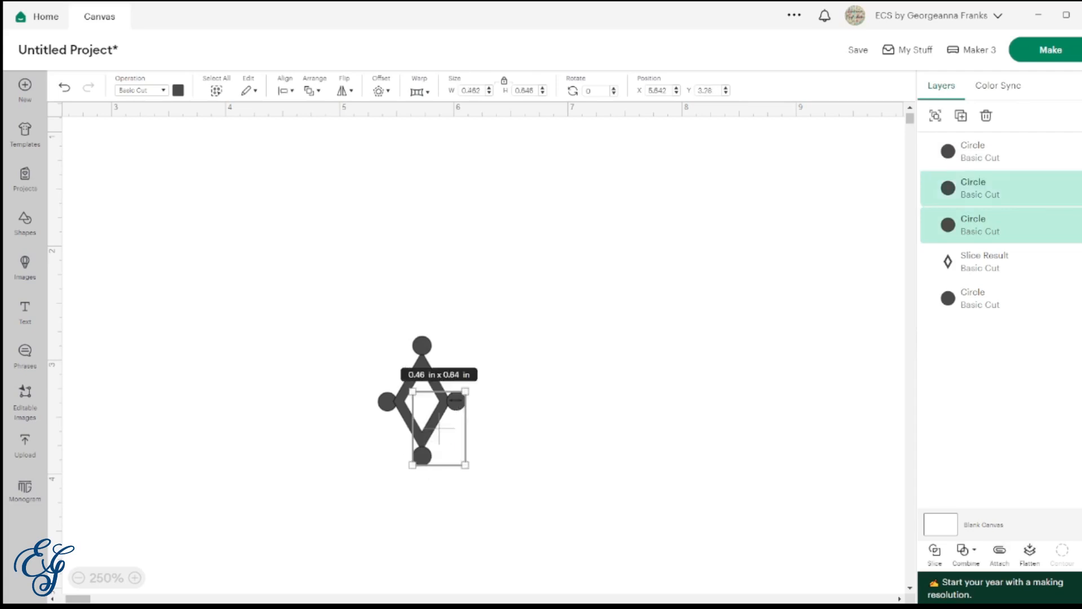
{"action": "left_click", "coordinate": [422, 346], "text": "shift"}
{"action": "left_click", "coordinate": [385, 400], "text": "shift"}
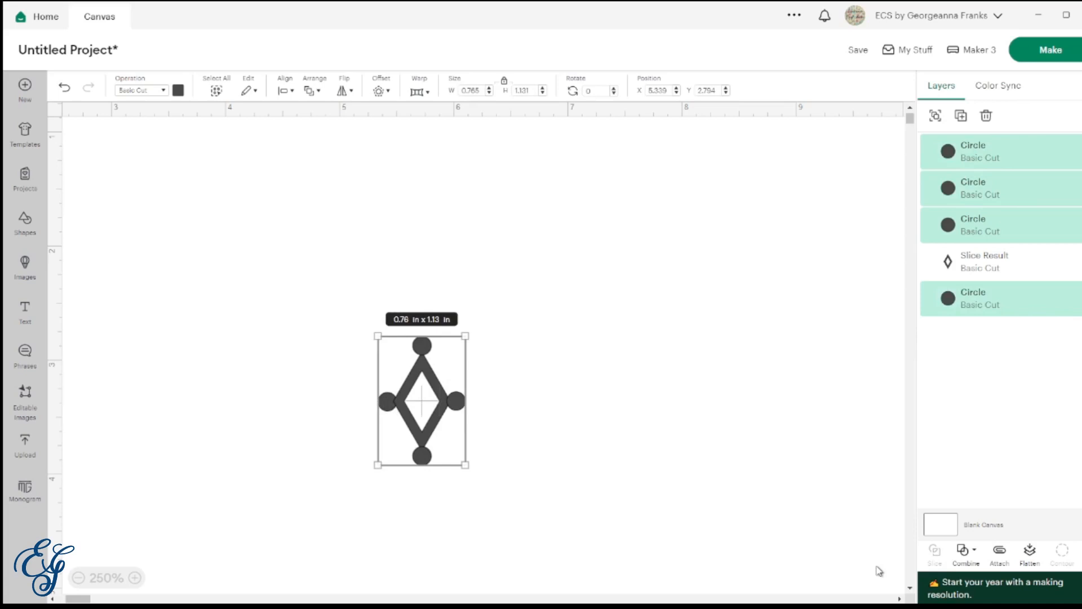
{"action": "left_click", "coordinate": [964, 550]}
{"action": "left_click", "coordinate": [996, 415]}
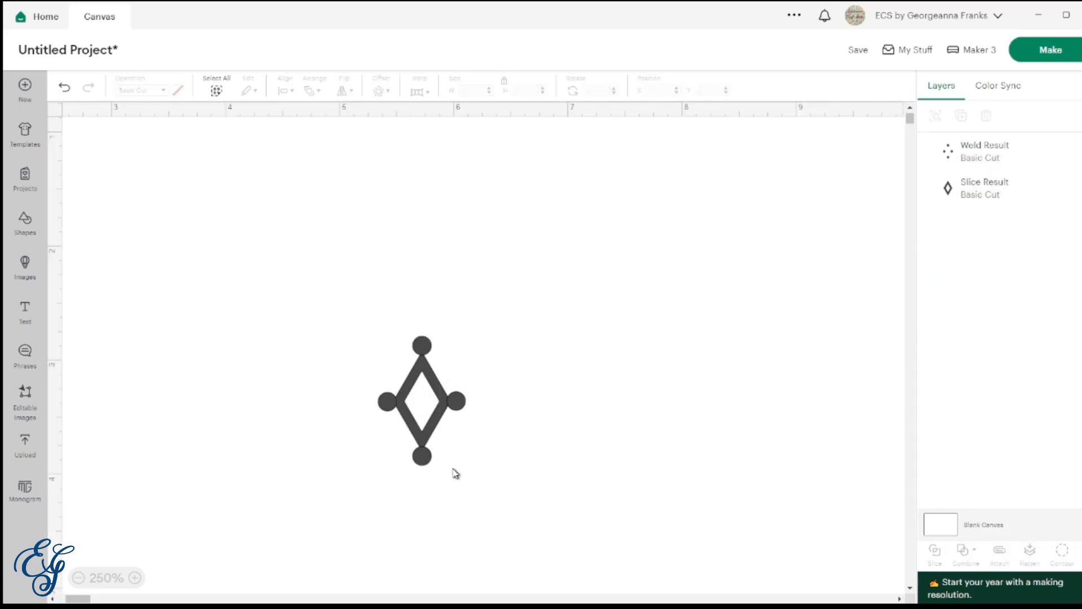
- Center the welded circles and the diamond frame on each other and weld them into a single motif
{"action": "left_click_drag", "start_coordinate": [455, 472], "coordinate": [389, 327]}
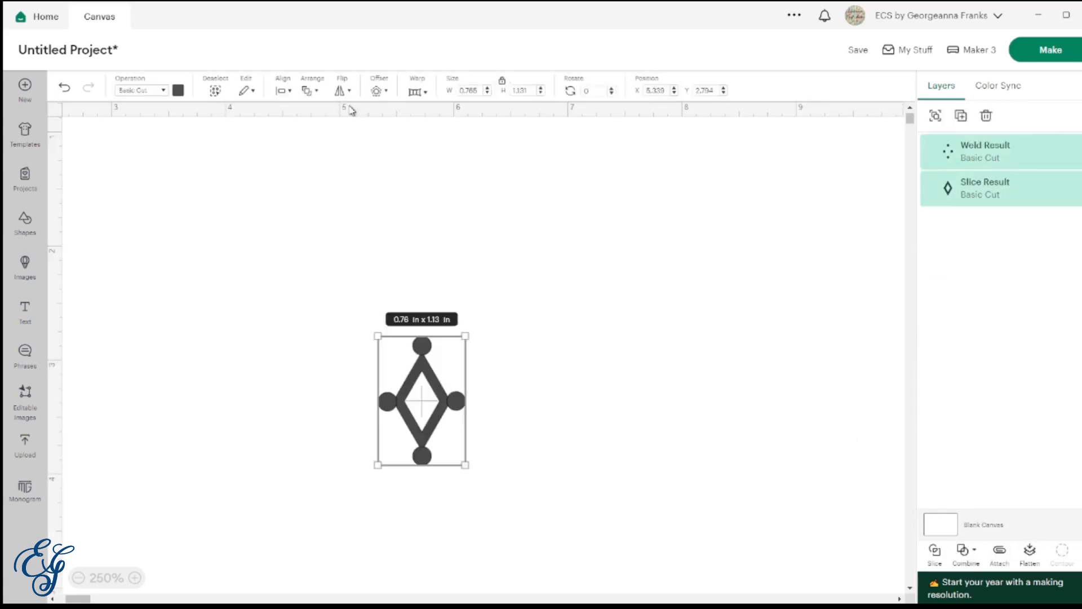
{"action": "left_click", "coordinate": [284, 90]}
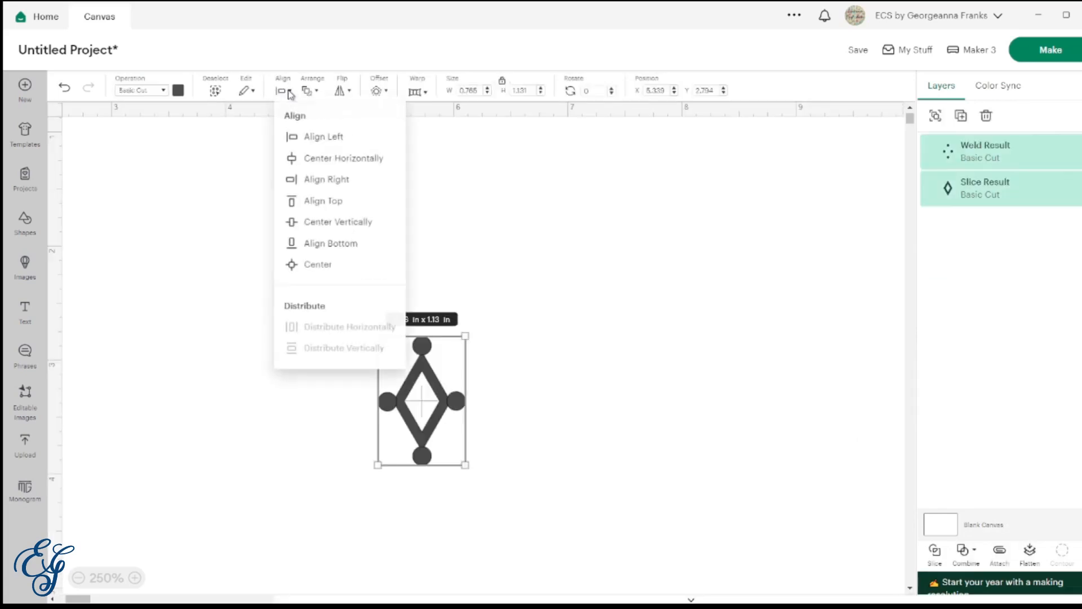
{"action": "left_click", "coordinate": [325, 266]}
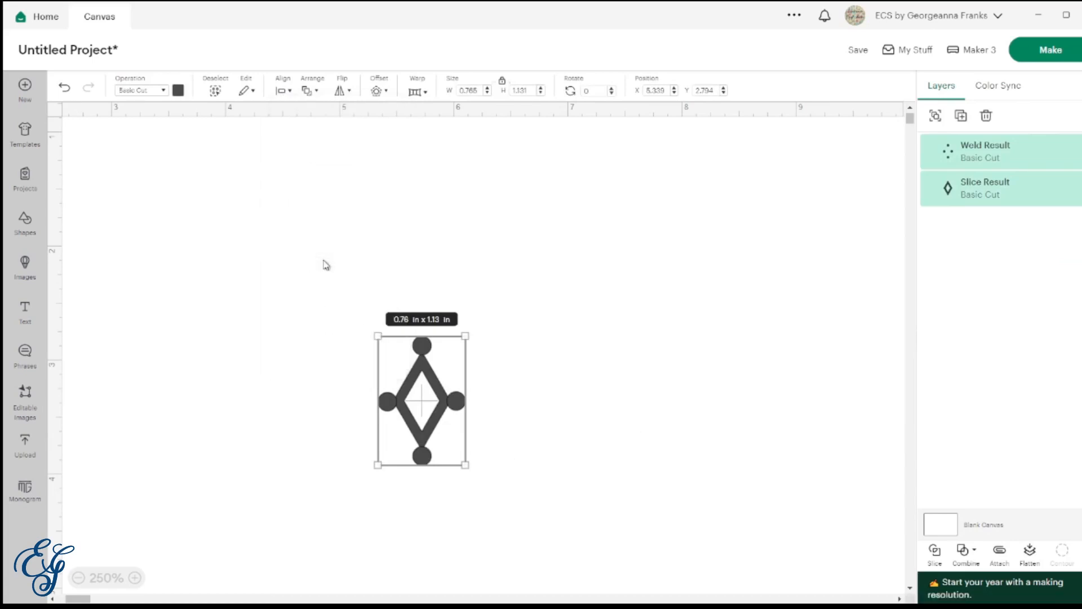
{"action": "left_click", "coordinate": [965, 551]}
{"action": "left_click", "coordinate": [985, 420]}
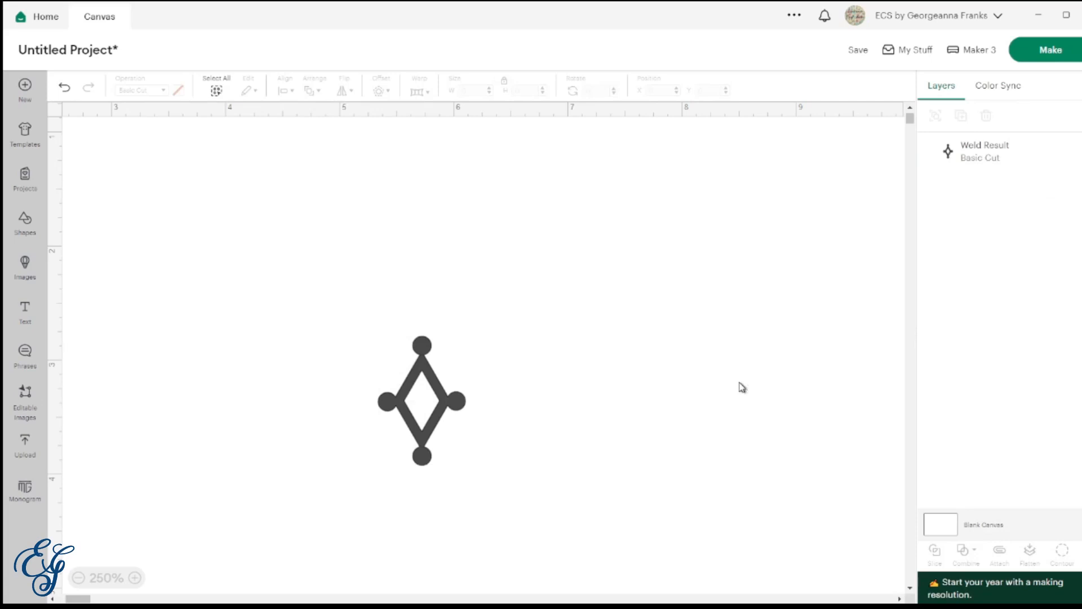
- Move the welded motif up to about X 5.2, Y 2.0 and make at least ten duplicates of it
{"action": "left_click_drag", "start_coordinate": [431, 462], "coordinate": [420, 336]}
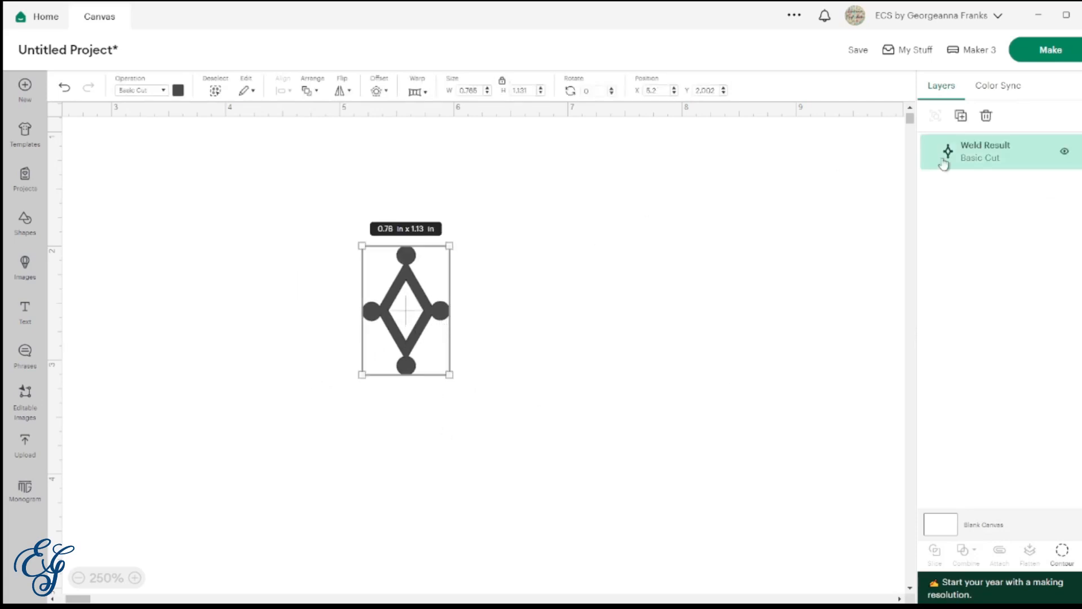
{"action": "left_click", "coordinate": [962, 116]}
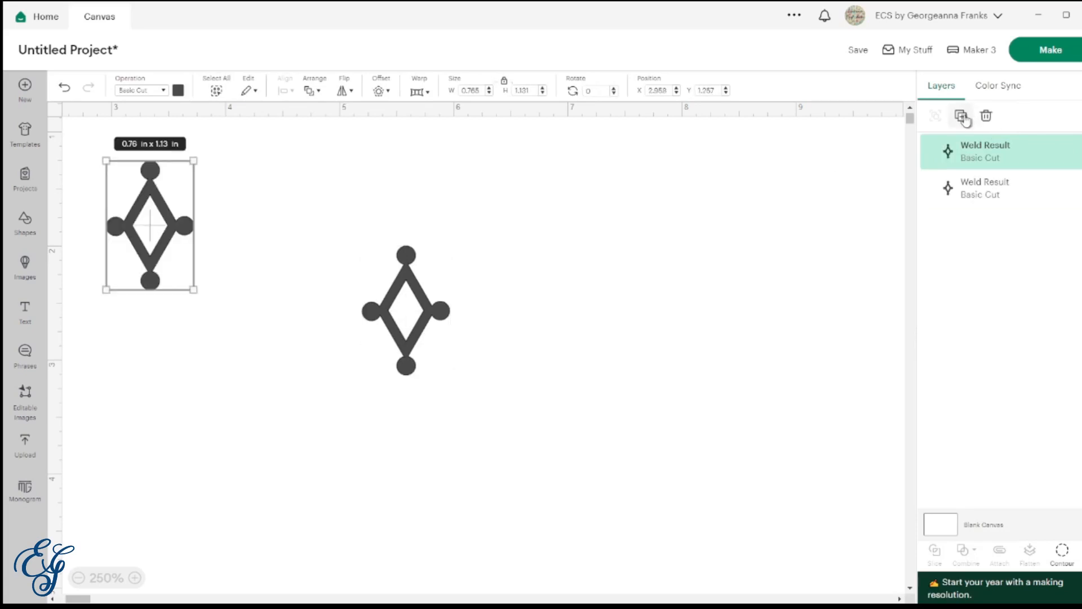
{"action": "left_click", "coordinate": [962, 116]}
{"action": "left_click", "coordinate": [962, 116]}
{"action": "left_click", "coordinate": [962, 116]}
{"action": "left_click", "coordinate": [962, 116]}
{"action": "left_click", "coordinate": [962, 116]}
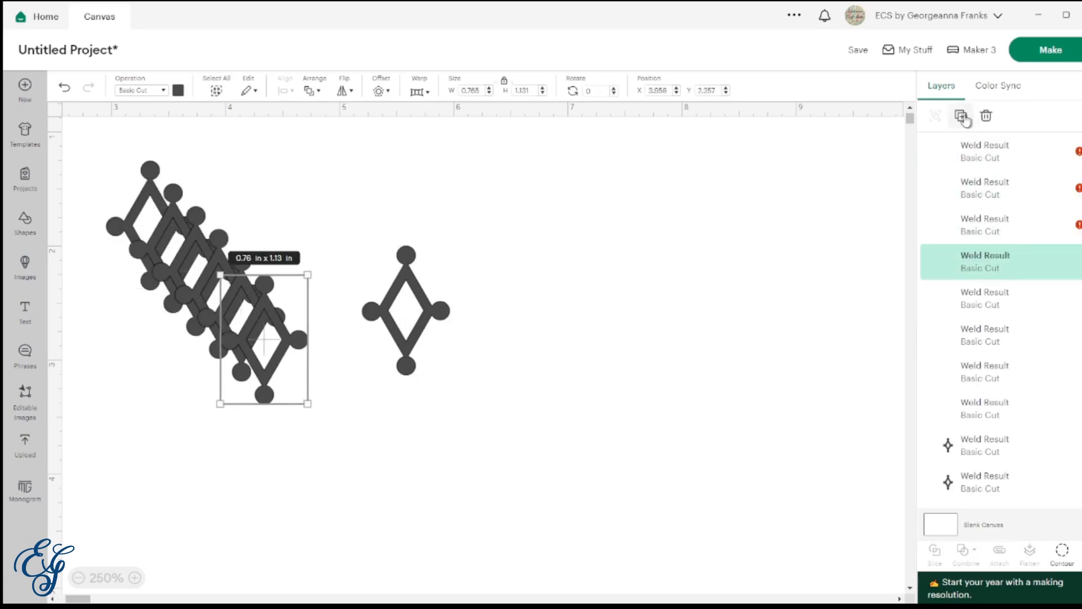
{"action": "left_click", "coordinate": [964, 119]}
{"action": "left_click", "coordinate": [965, 119]}
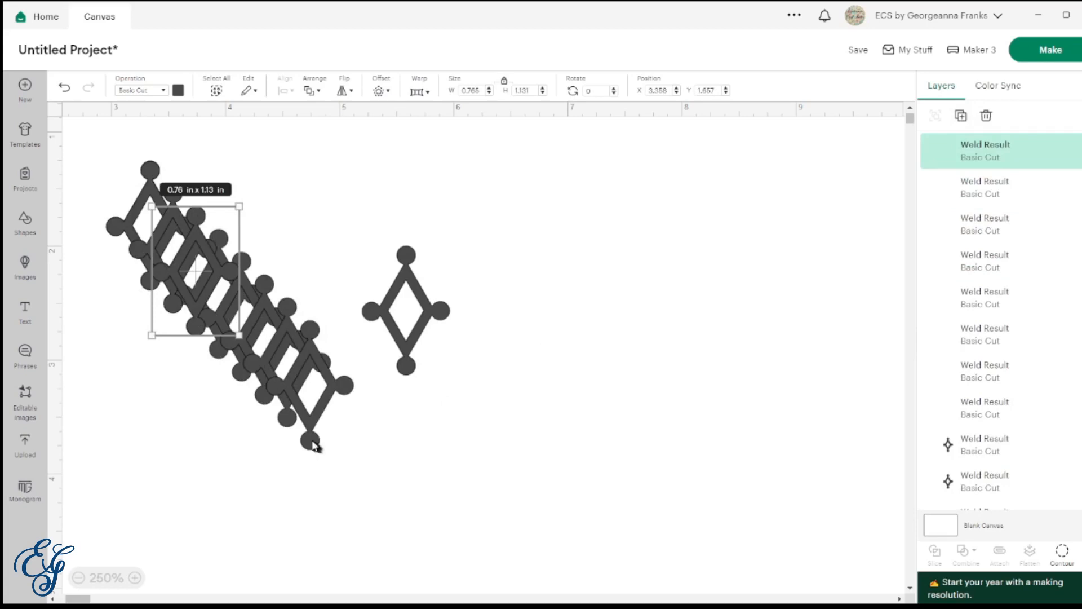
- Place one copy directly below the original with their dots overlapping, and nest a second copy into the gap to their right
{"action": "left_click_drag", "start_coordinate": [316, 446], "coordinate": [409, 479]}
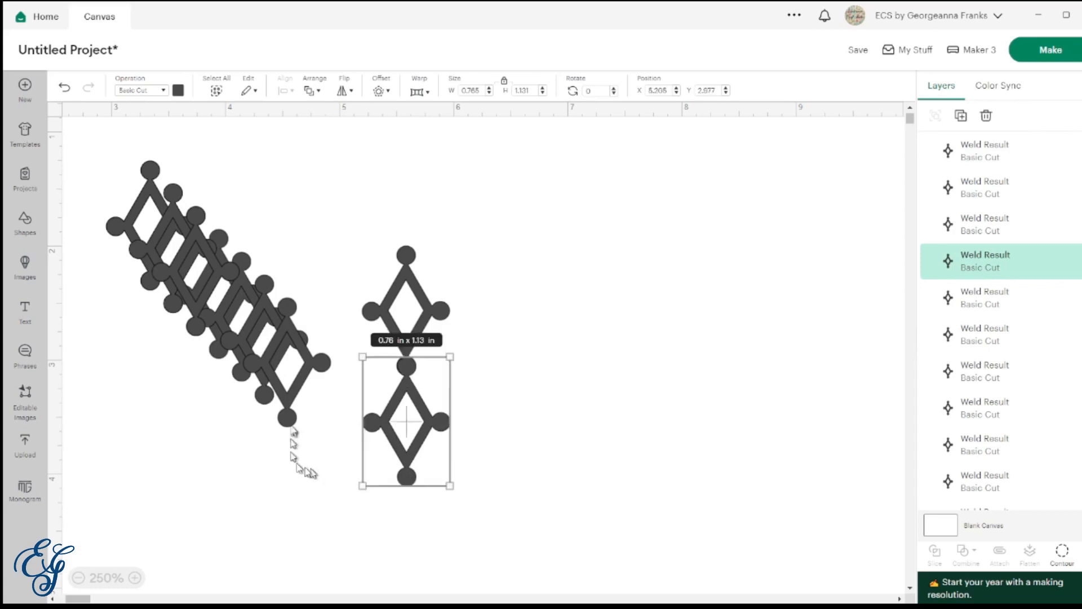
{"action": "left_click_drag", "start_coordinate": [288, 418], "coordinate": [482, 369]}
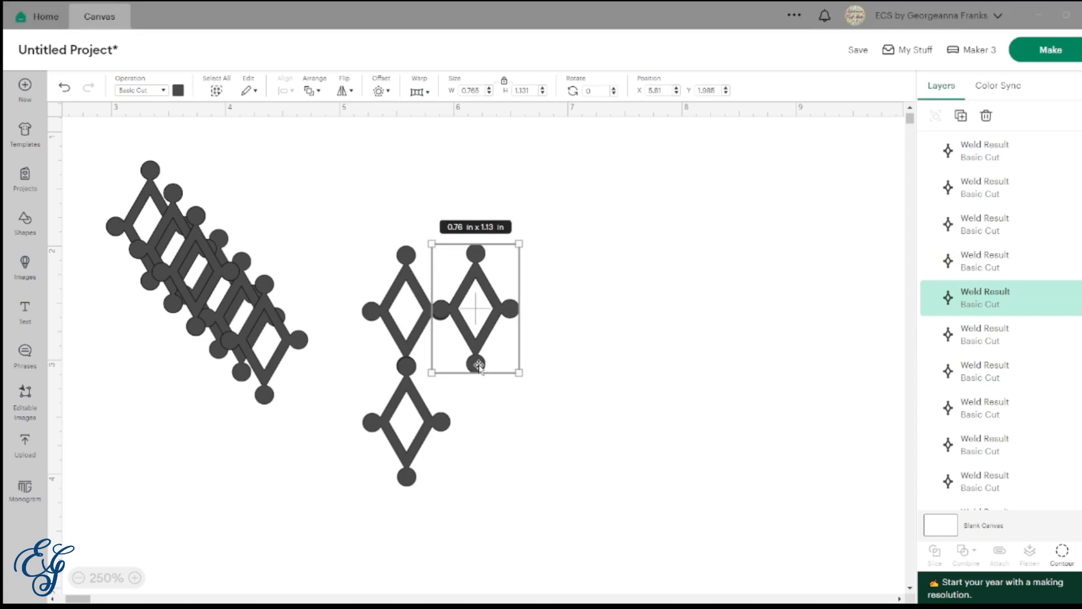
{"action": "left_click_drag", "start_coordinate": [481, 365], "coordinate": [460, 439]}
{"action": "key", "text": "ctrl+z"}
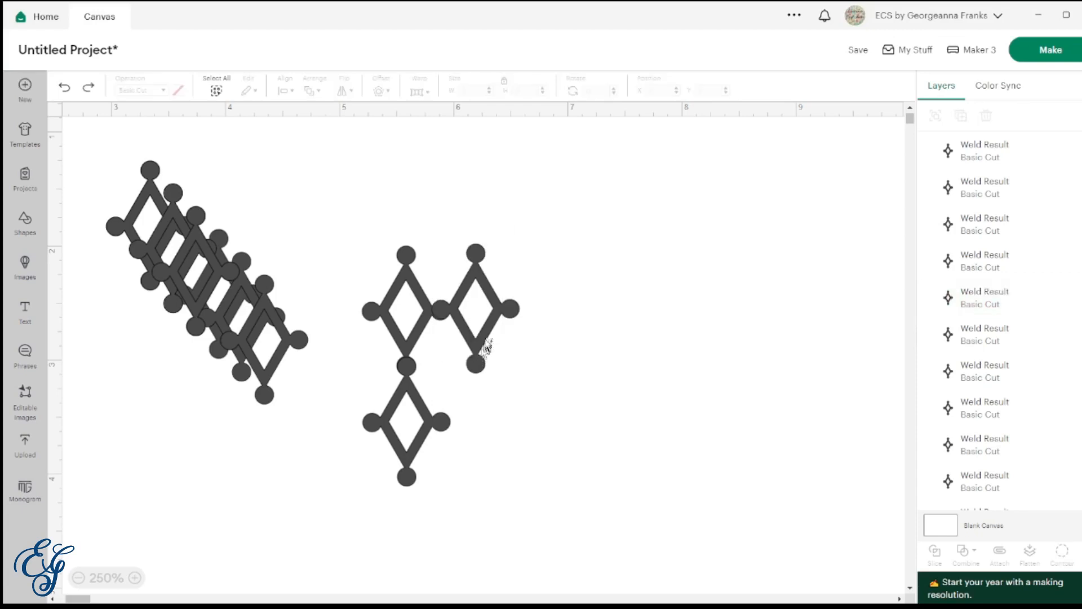
{"action": "left_click_drag", "start_coordinate": [484, 340], "coordinate": [453, 392]}
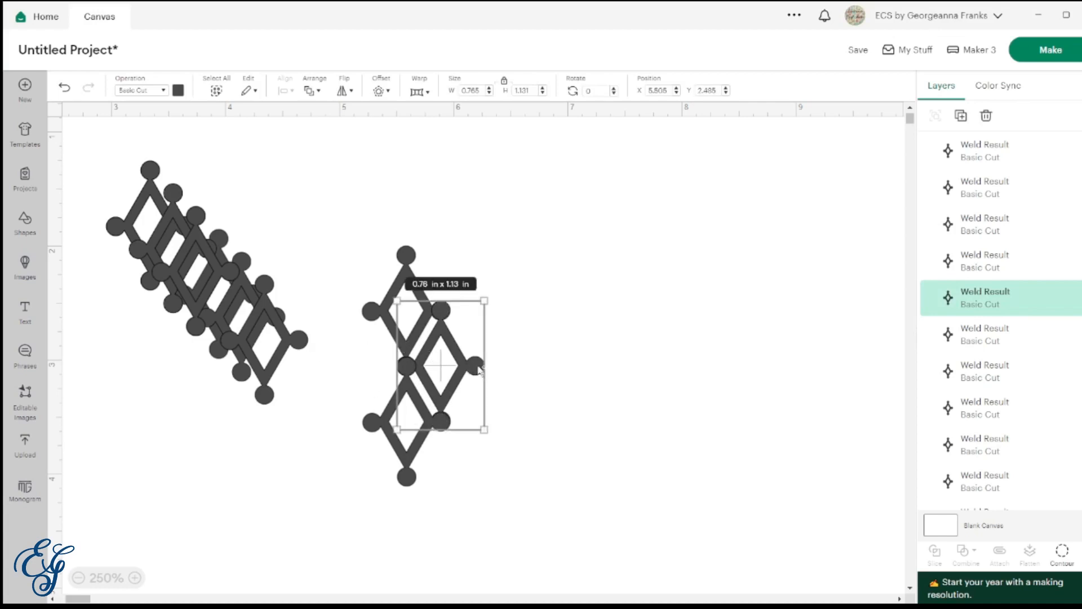
- Move one diamond to the column's bottom end and a loose diamond to its top end, overlapping the end circles
{"action": "left_click", "coordinate": [601, 334]}
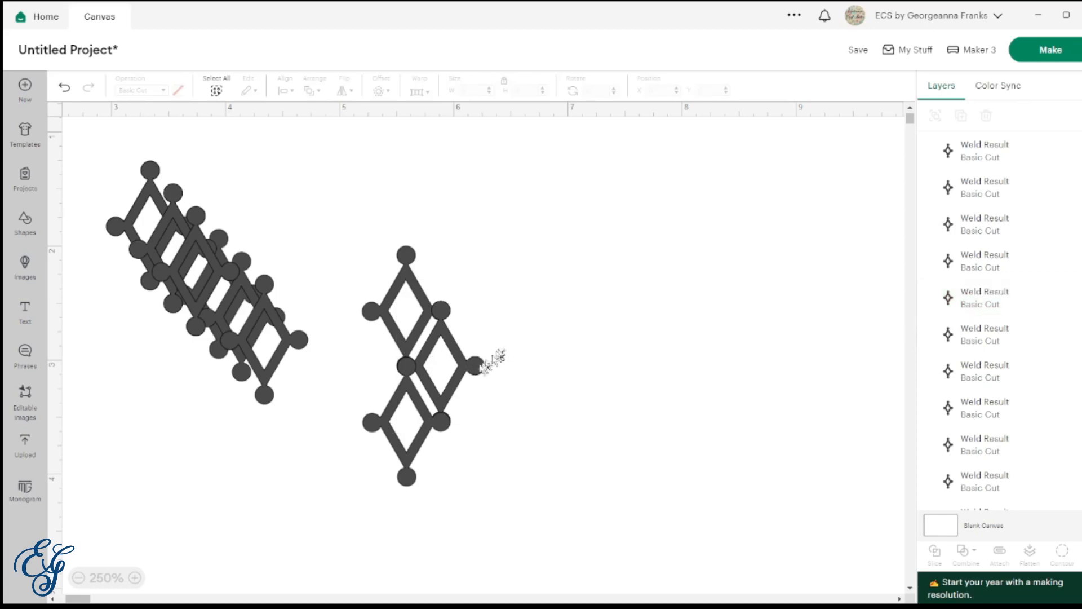
{"action": "left_click_drag", "start_coordinate": [466, 366], "coordinate": [430, 533]}
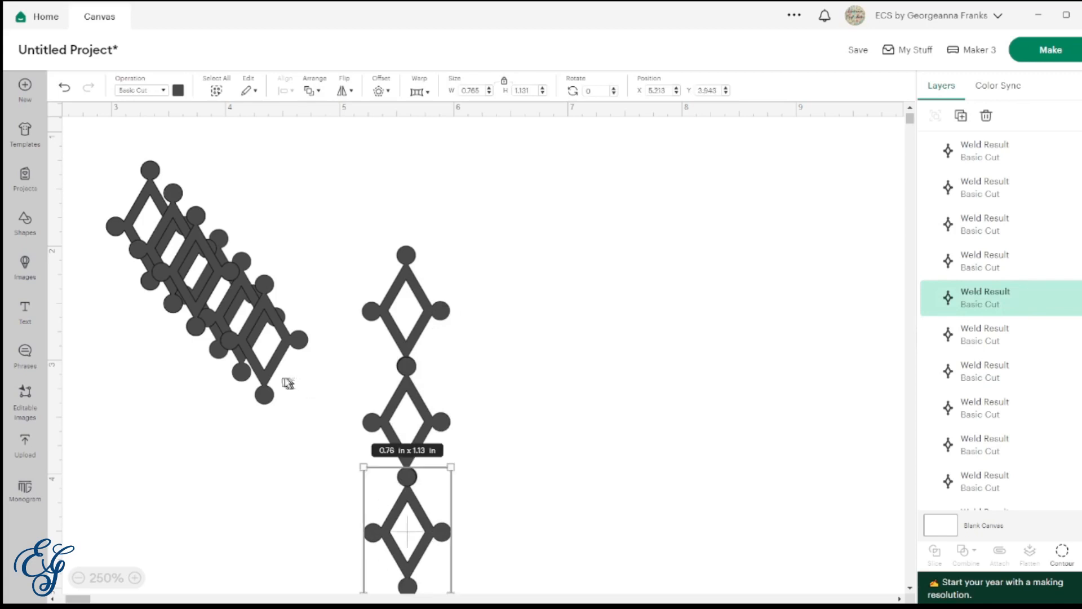
{"action": "left_click_drag", "start_coordinate": [269, 383], "coordinate": [411, 242]}
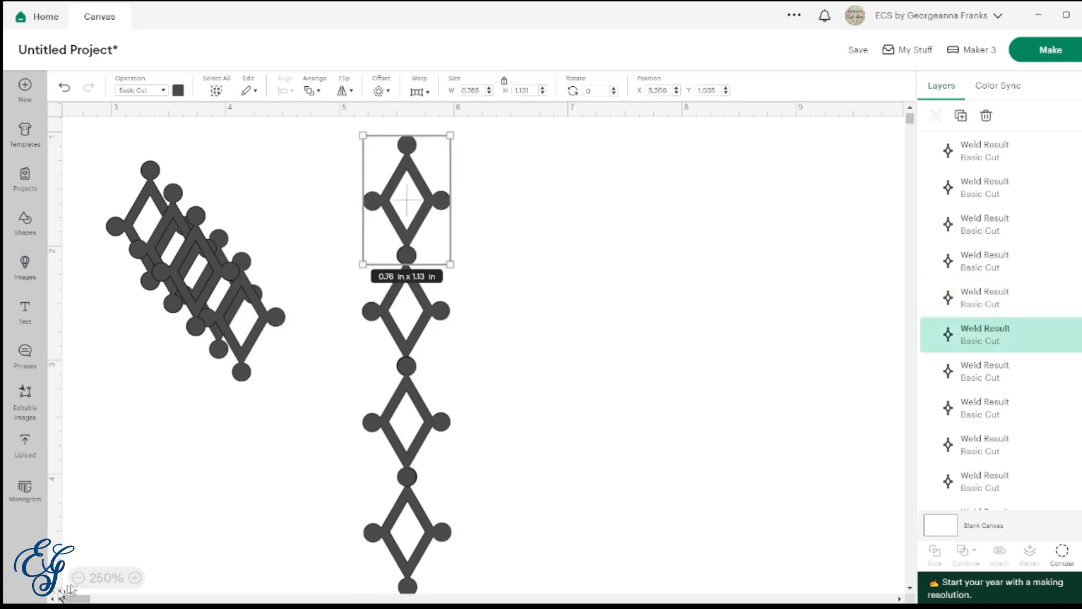
- Extend the vertical diamond column with one more loose diamond at each end, overlapping the end circles
{"action": "left_click", "coordinate": [78, 577]}
{"action": "left_click", "coordinate": [78, 577]}
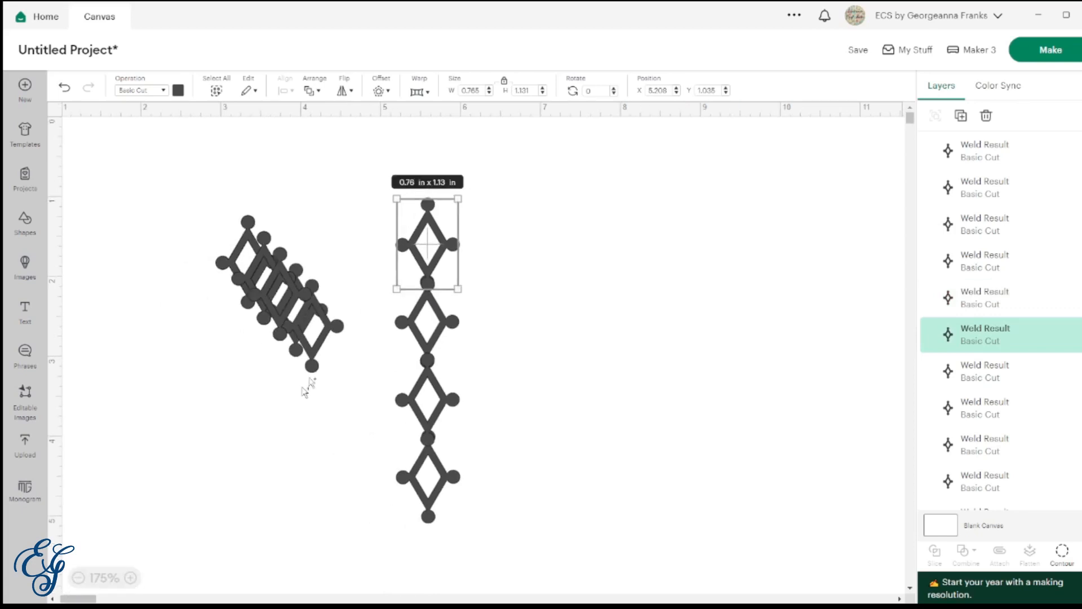
{"action": "left_click_drag", "start_coordinate": [323, 350], "coordinate": [440, 581]}
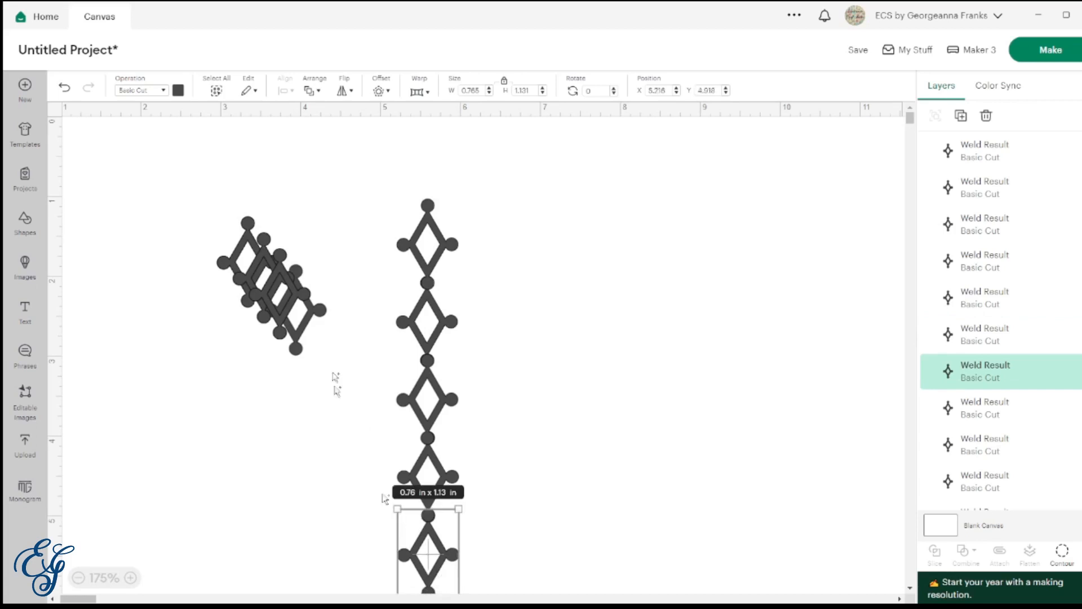
{"action": "left_click_drag", "start_coordinate": [297, 292], "coordinate": [442, 162]}
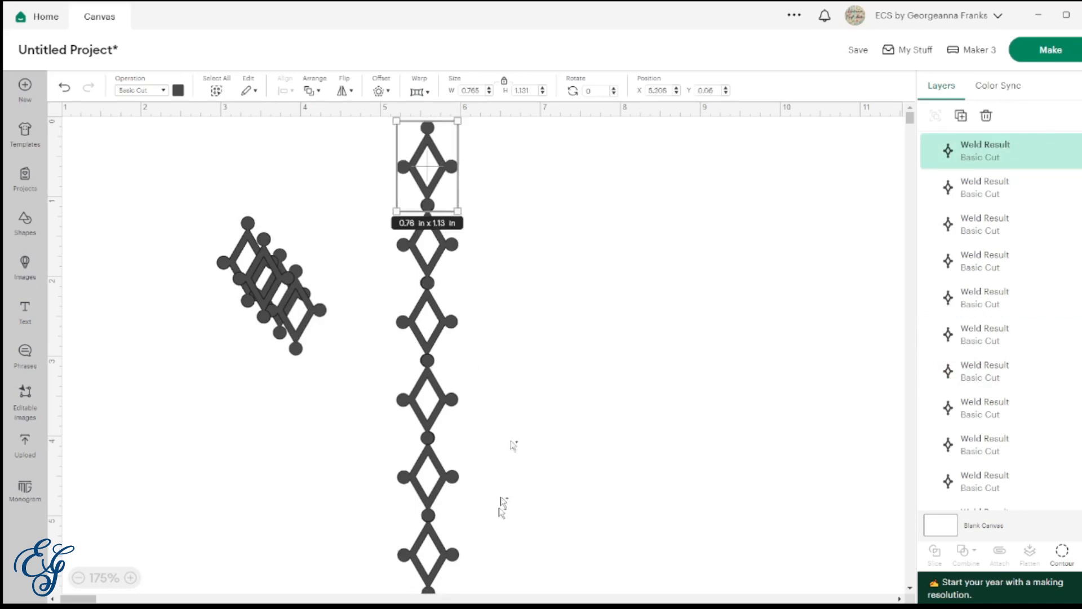
- Attach two more loose diamonds to the bottom of the column to complete a chain of eight
{"action": "scroll", "coordinate": [502, 554], "scroll_direction": "down", "scroll_amount": 1}
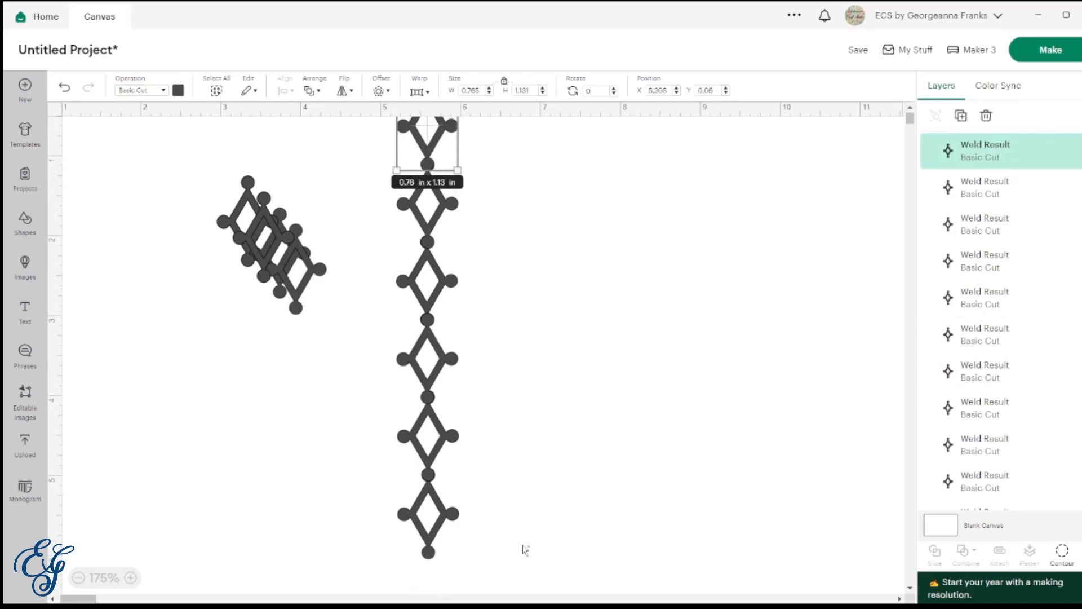
{"action": "left_click", "coordinate": [78, 578]}
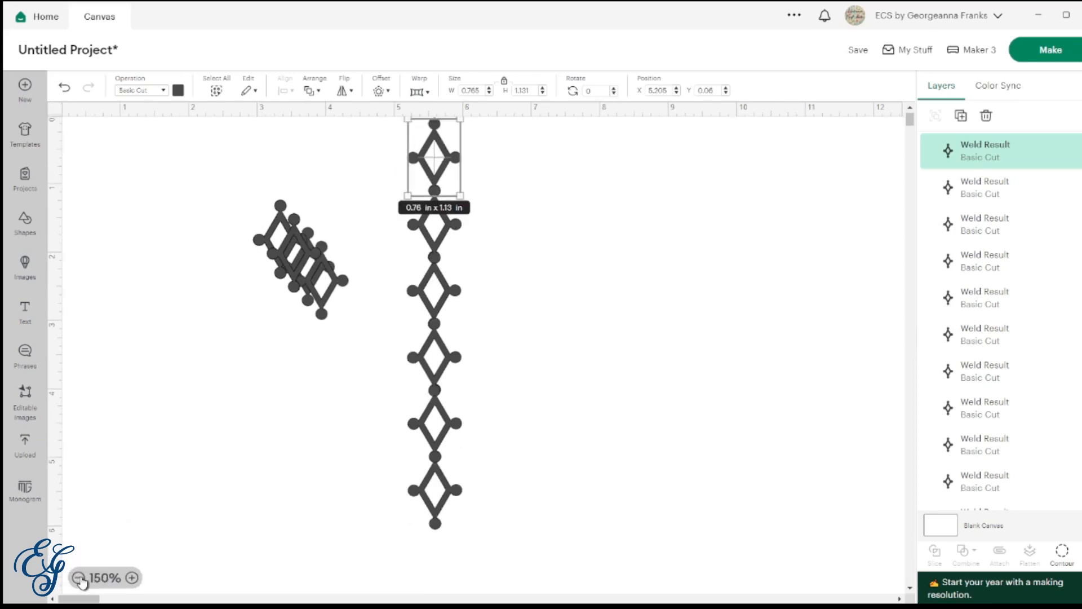
{"action": "left_click", "coordinate": [79, 577]}
{"action": "scroll", "coordinate": [516, 388], "scroll_direction": "down", "scroll_amount": 1}
{"action": "scroll", "coordinate": [517, 388], "scroll_direction": "up", "scroll_amount": 1}
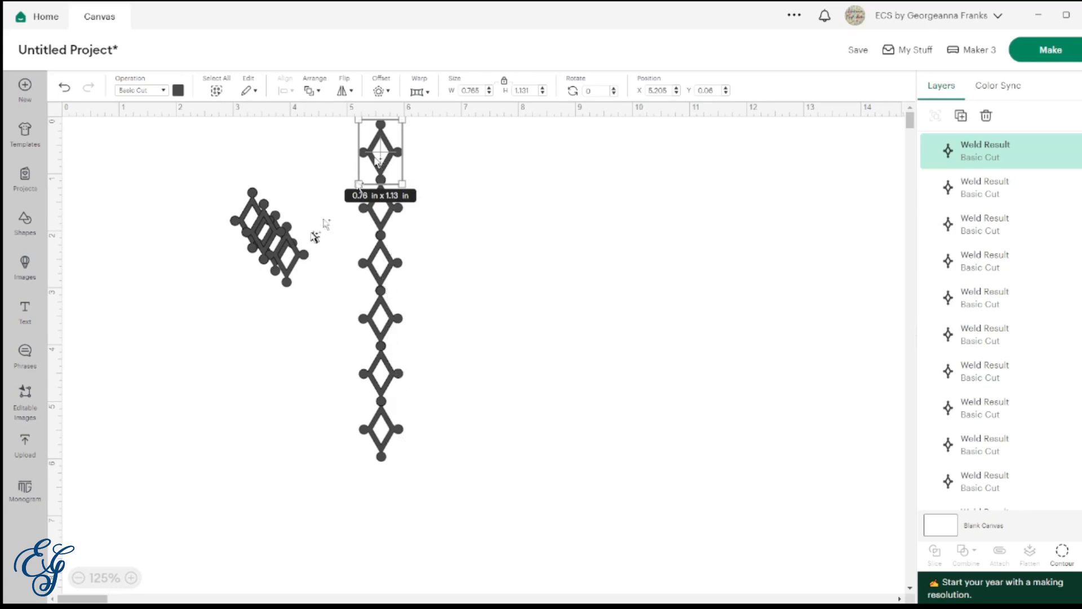
{"action": "left_click_drag", "start_coordinate": [300, 265], "coordinate": [394, 494]}
{"action": "left_click_drag", "start_coordinate": [446, 540], "coordinate": [376, 114]}
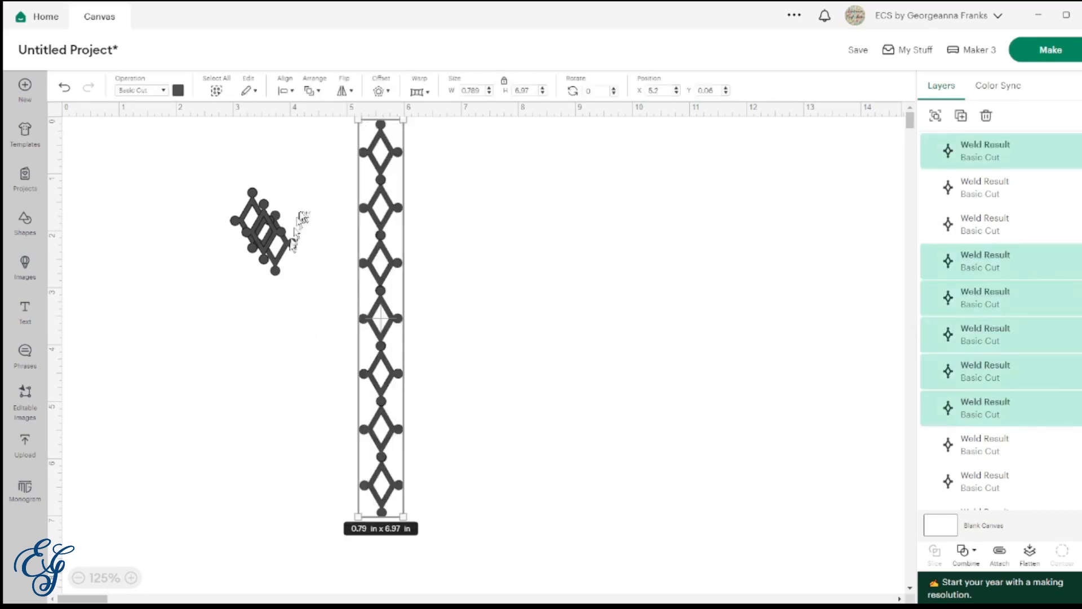
{"action": "left_click_drag", "start_coordinate": [289, 252], "coordinate": [397, 551]}
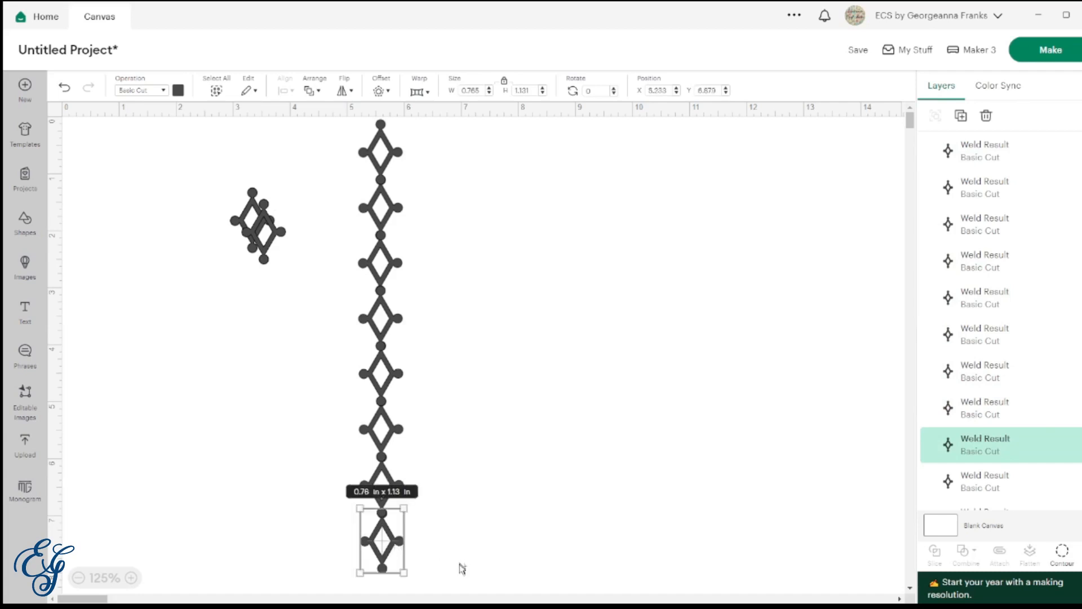
- Align the eight diamonds of the column to the right and distribute them vertically
{"action": "left_click_drag", "start_coordinate": [460, 566], "coordinate": [358, 88]}
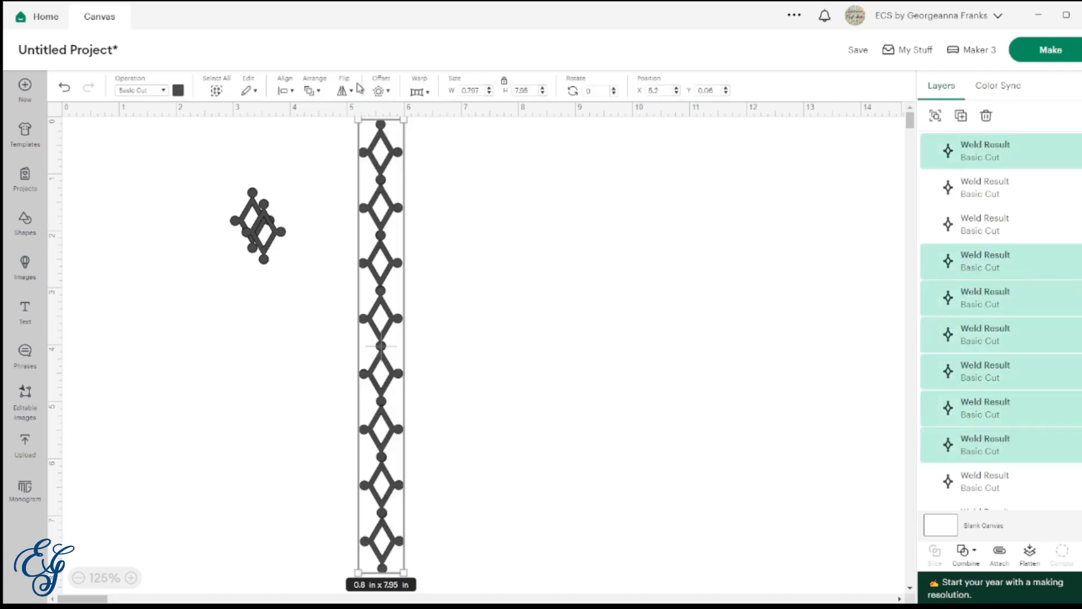
{"action": "left_click", "coordinate": [284, 94]}
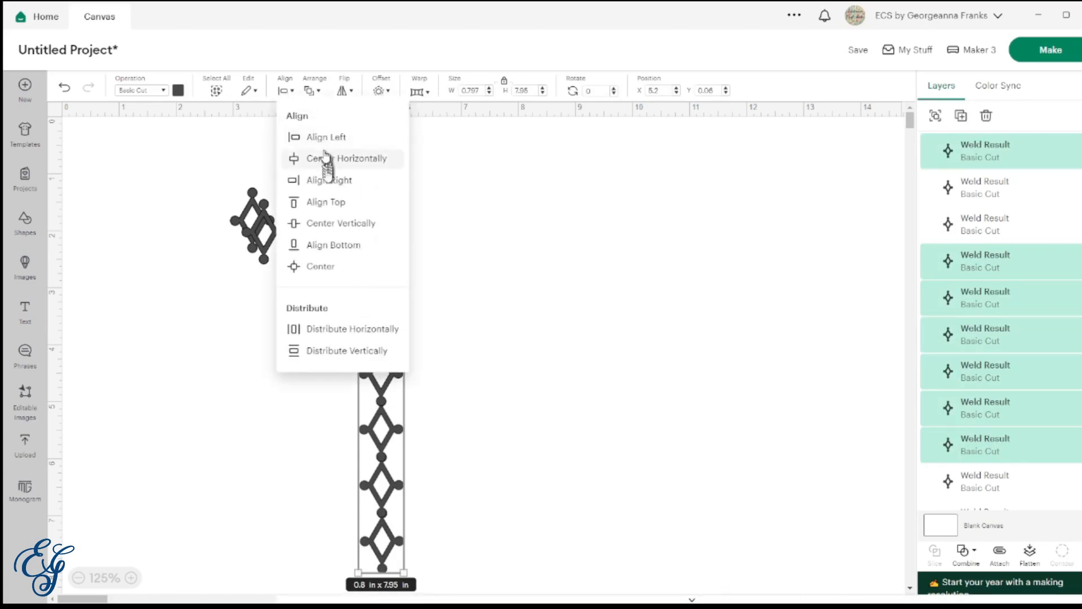
{"action": "left_click", "coordinate": [330, 180]}
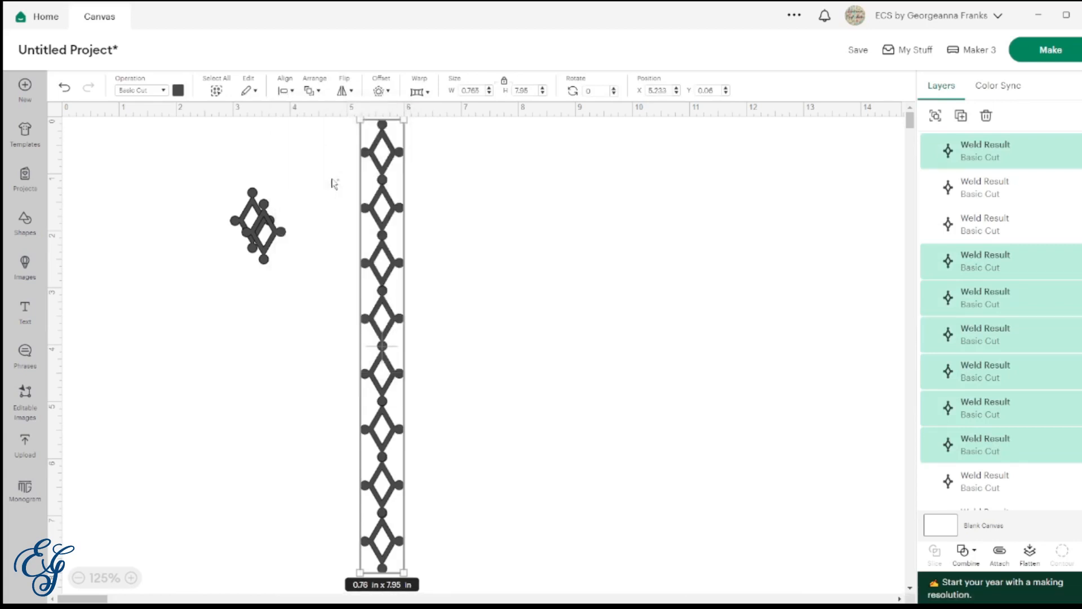
{"action": "left_click", "coordinate": [289, 91]}
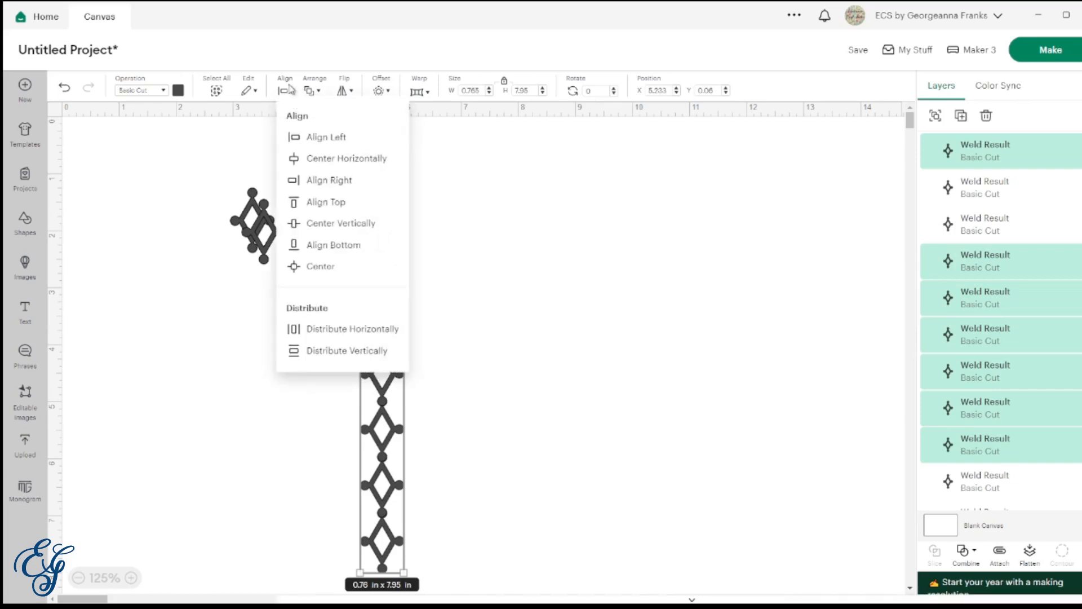
{"action": "left_click", "coordinate": [346, 351]}
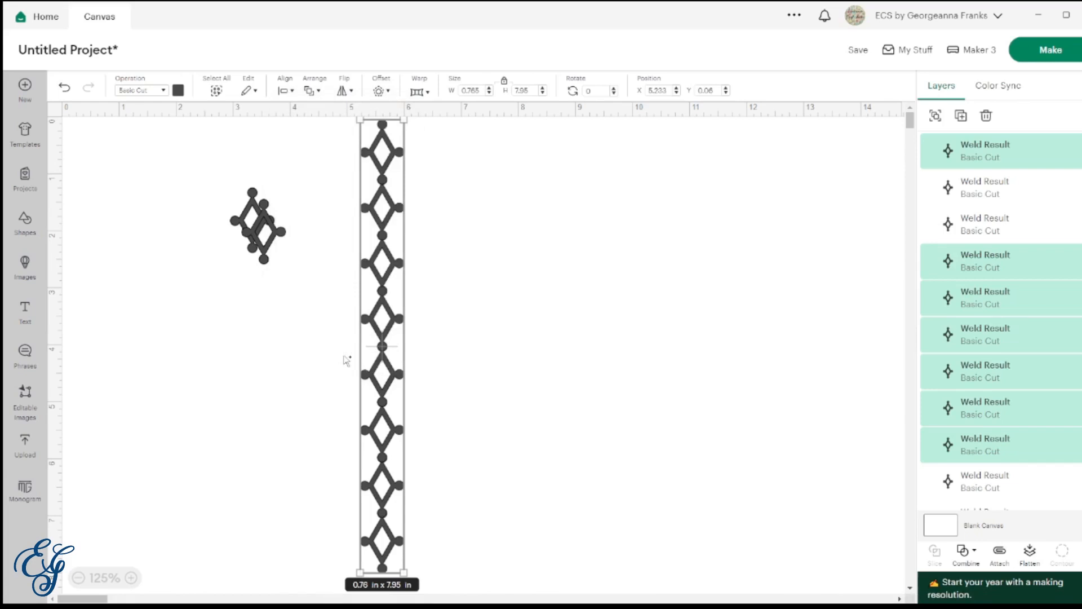
- Examine the overlapping circles between the diamonds up close and the full length of the column
{"action": "left_click", "coordinate": [132, 578]}
{"action": "left_click", "coordinate": [132, 578]}
{"action": "left_click", "coordinate": [132, 578]}
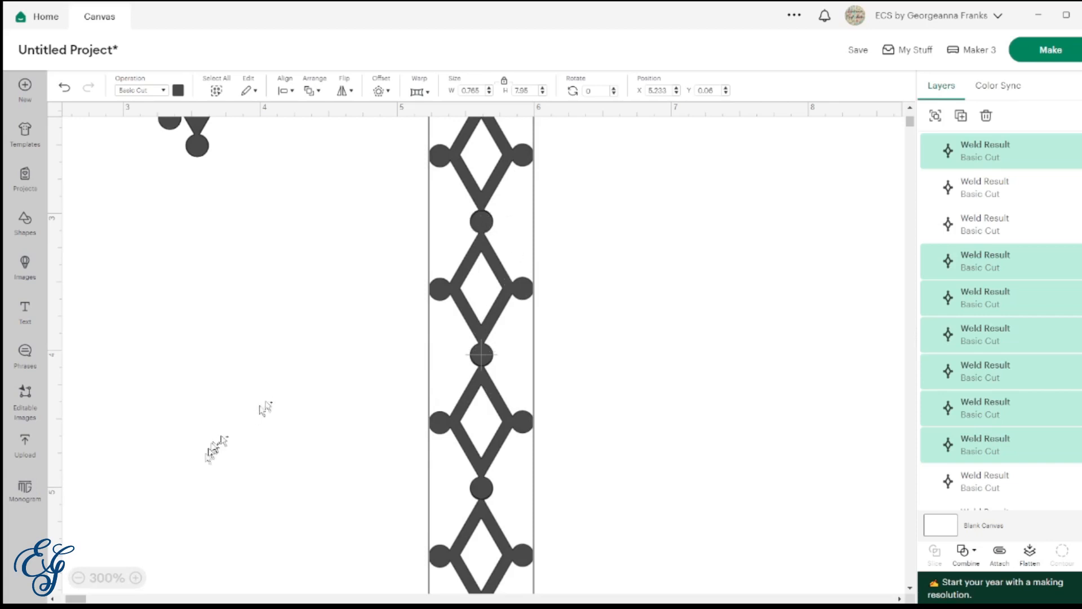
{"action": "left_click", "coordinate": [79, 578]}
{"action": "left_click", "coordinate": [78, 578]}
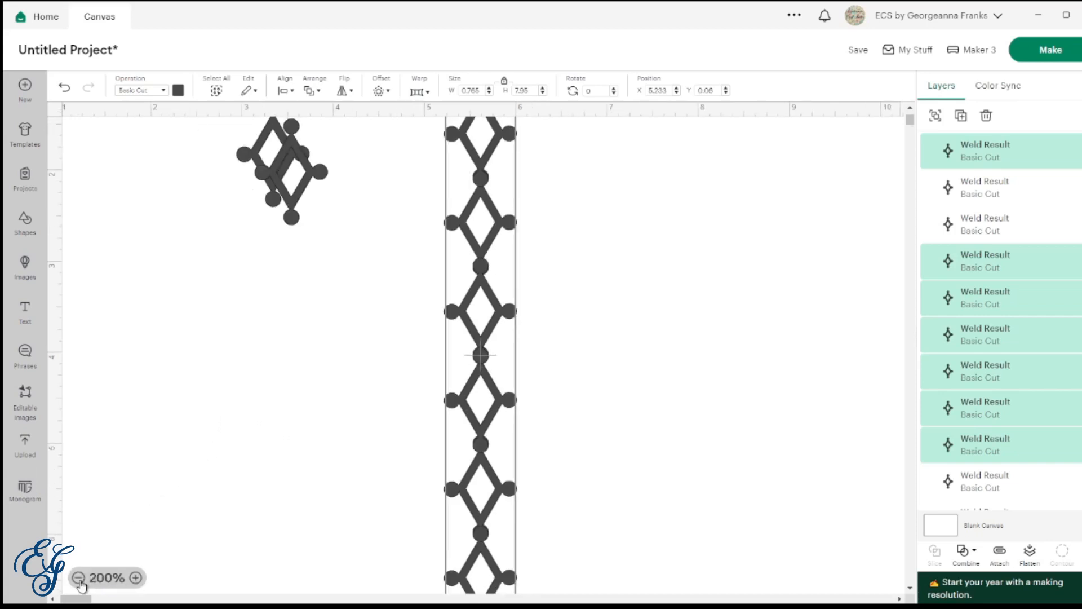
{"action": "left_click", "coordinate": [79, 578]}
{"action": "left_click", "coordinate": [79, 578]}
{"action": "left_click", "coordinate": [79, 578]}
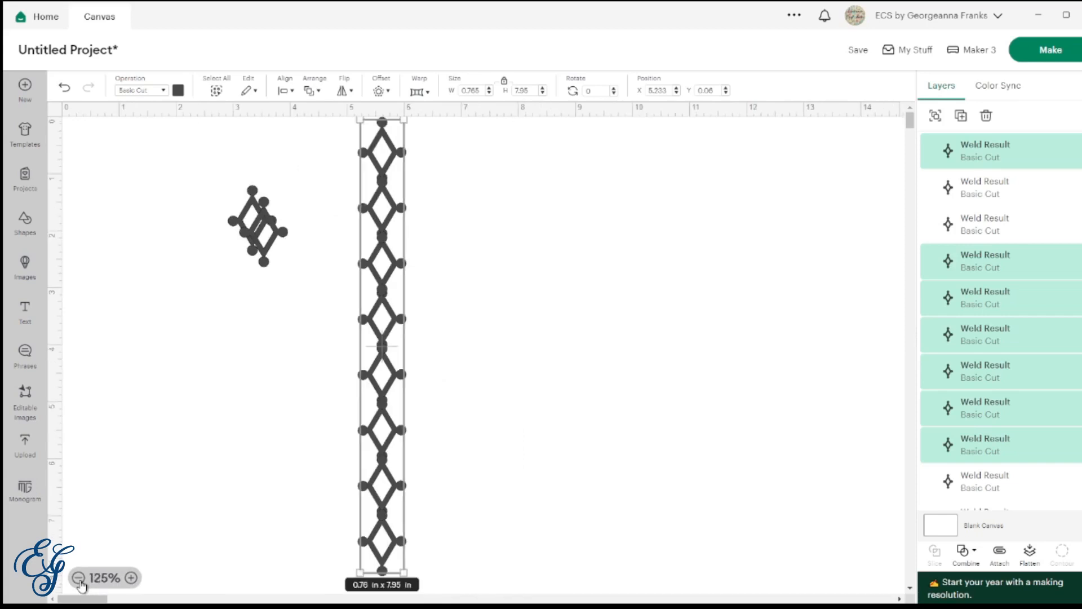
{"action": "left_click", "coordinate": [79, 578]}
{"action": "scroll", "coordinate": [318, 424], "scroll_direction": "down", "scroll_amount": 2}
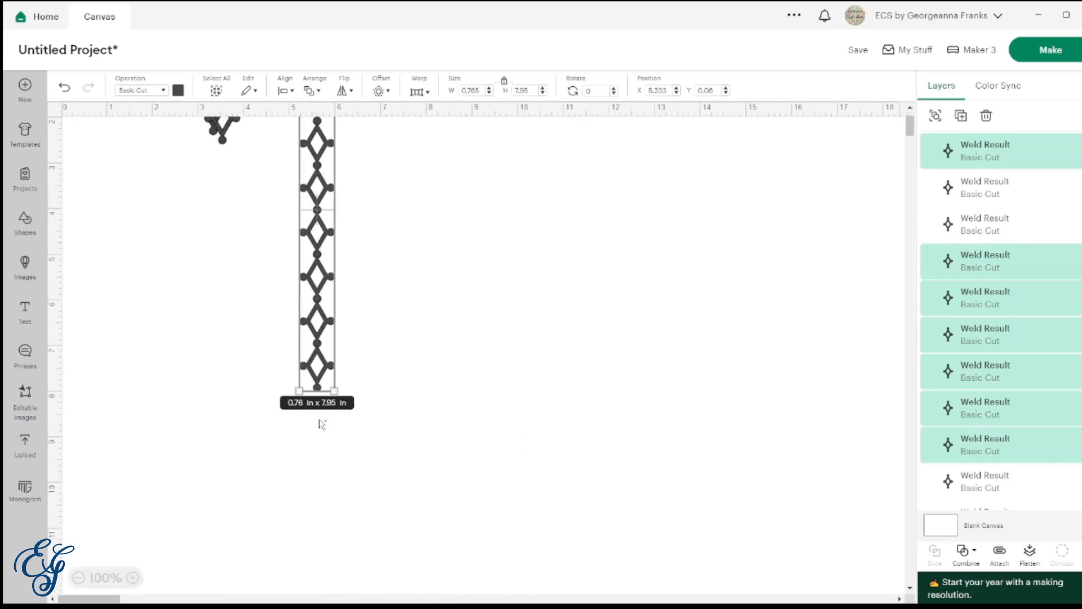
{"action": "scroll", "coordinate": [319, 424], "scroll_direction": "up", "scroll_amount": 2}
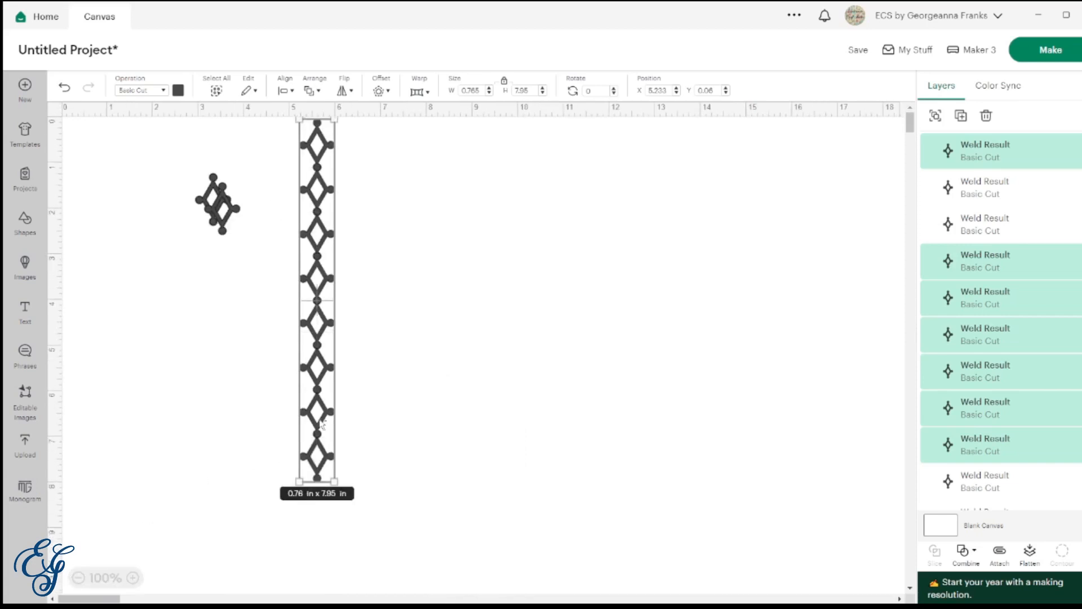
- Group the eight-diamond column and place it at about X 7.34, Y 0.96, with the spare diamonds moved away to about X 17.39, Y 0.31
{"action": "left_click", "coordinate": [936, 117]}
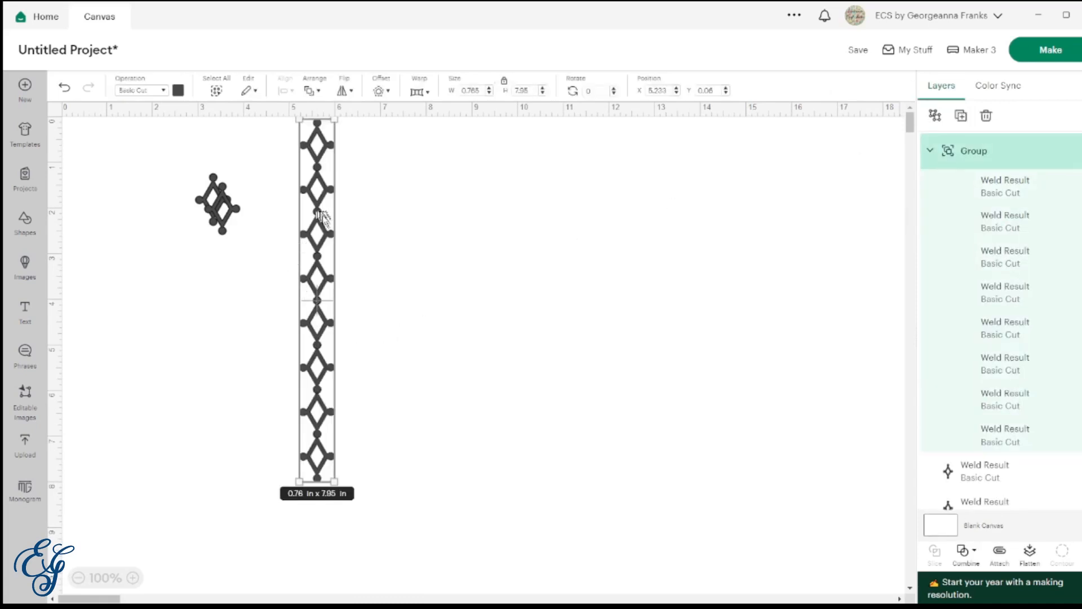
{"action": "left_click_drag", "start_coordinate": [326, 234], "coordinate": [424, 276]}
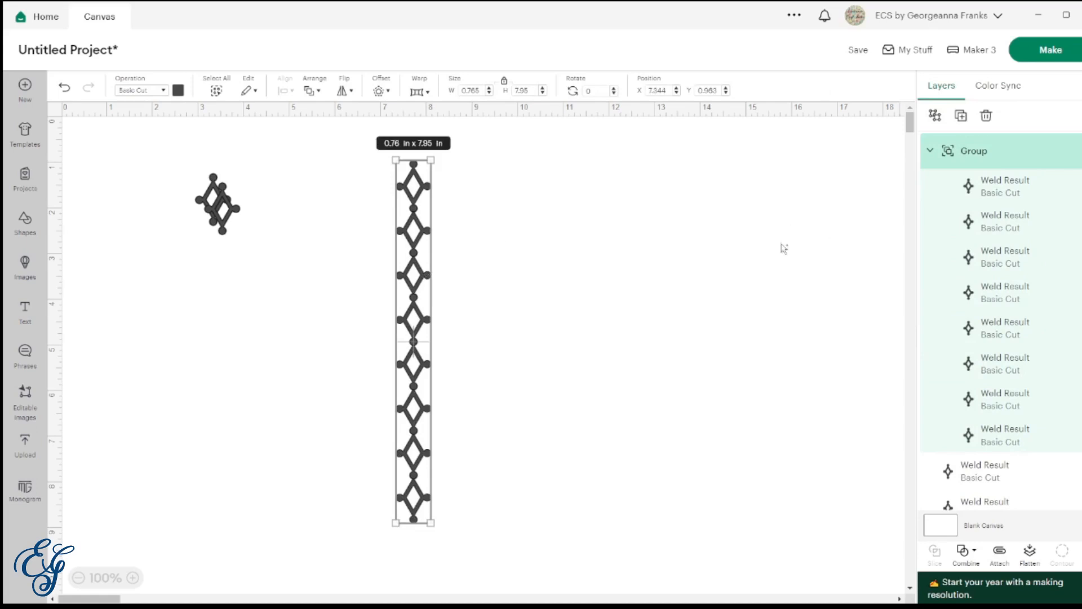
{"action": "left_click_drag", "start_coordinate": [236, 242], "coordinate": [183, 150]}
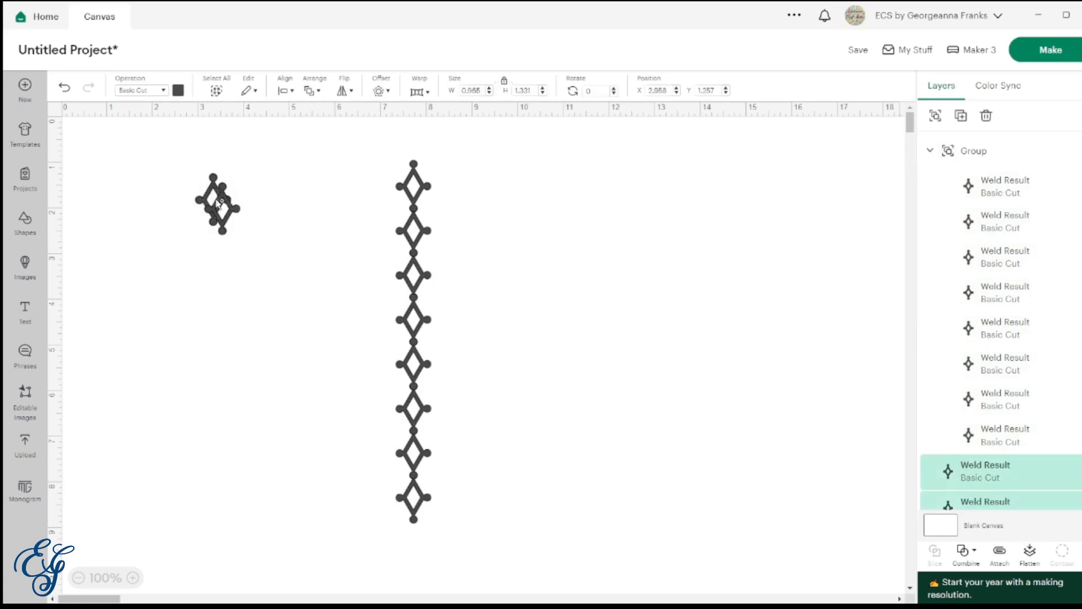
{"action": "left_click_drag", "start_coordinate": [219, 204], "coordinate": [876, 163]}
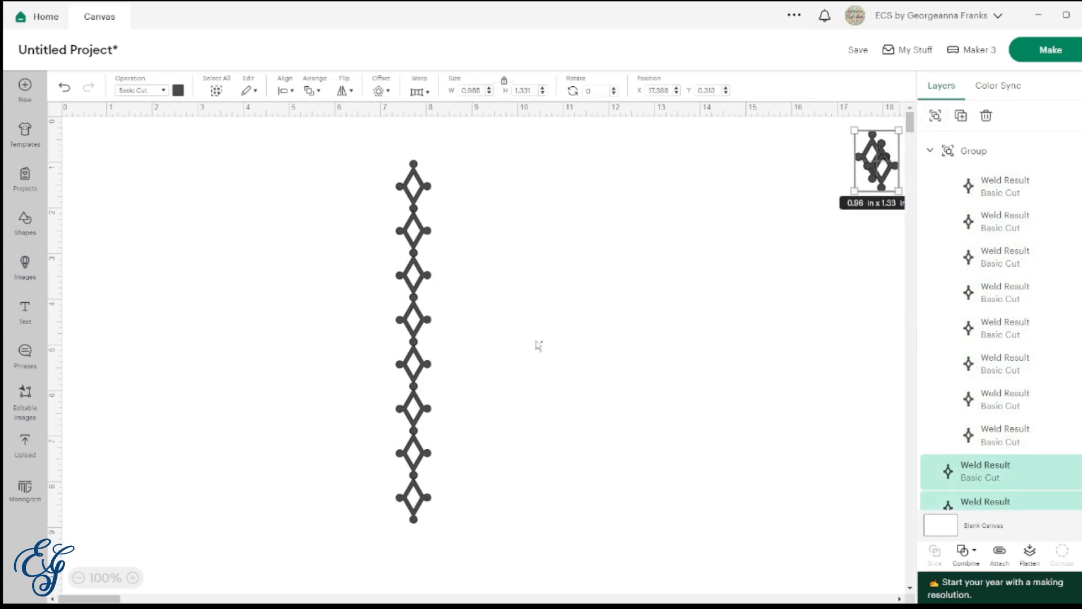
- Make six duplicates of the grouped diamond column
{"action": "left_click", "coordinate": [401, 501]}
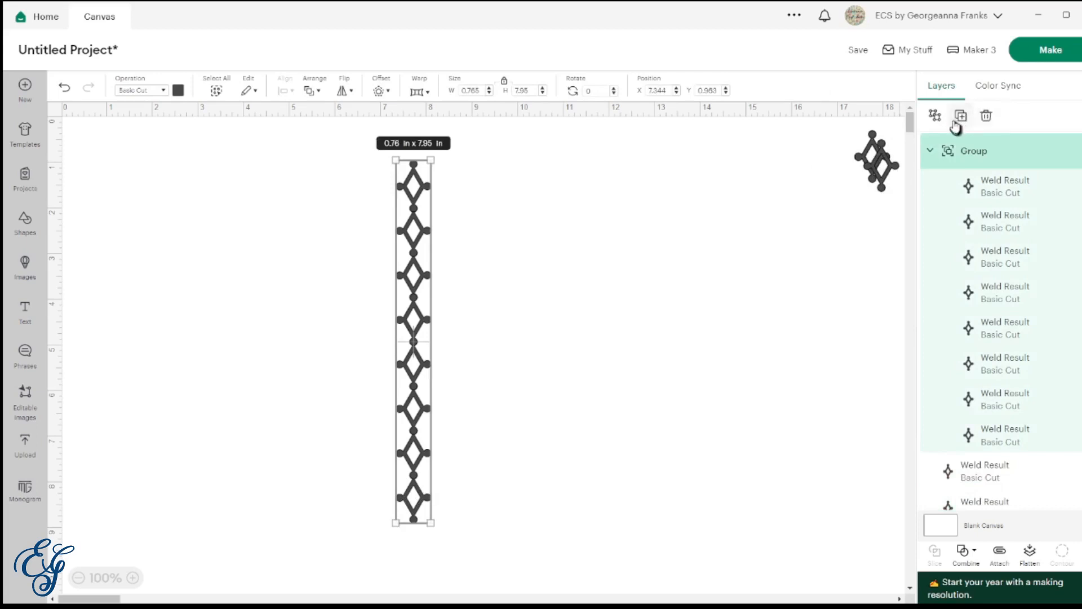
{"action": "left_click", "coordinate": [935, 117]}
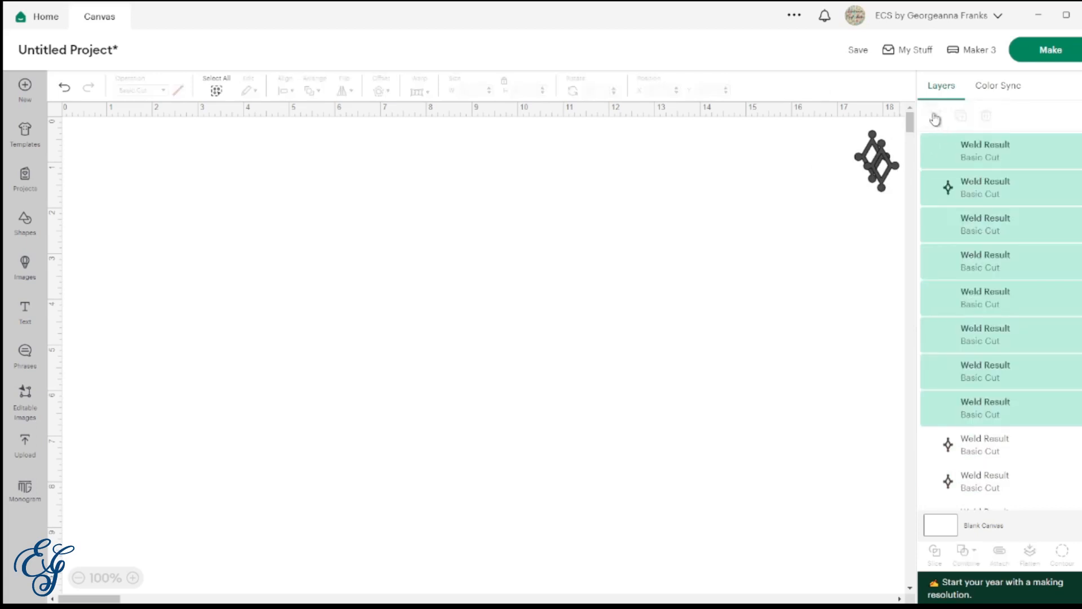
{"action": "left_click", "coordinate": [934, 117]}
{"action": "left_click", "coordinate": [961, 117]}
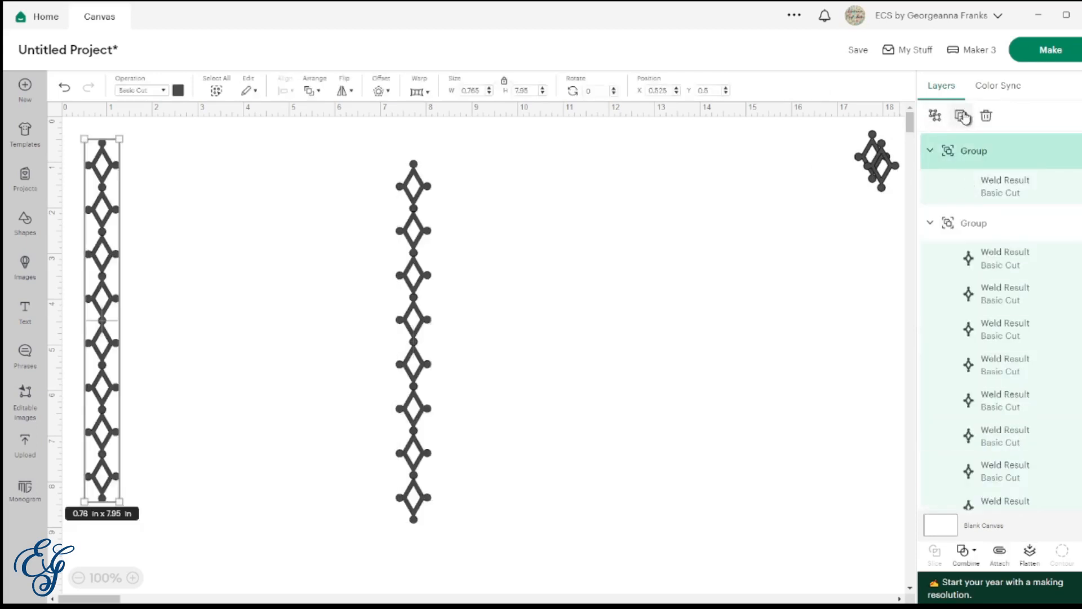
{"action": "left_click", "coordinate": [961, 117]}
{"action": "left_click", "coordinate": [961, 117]}
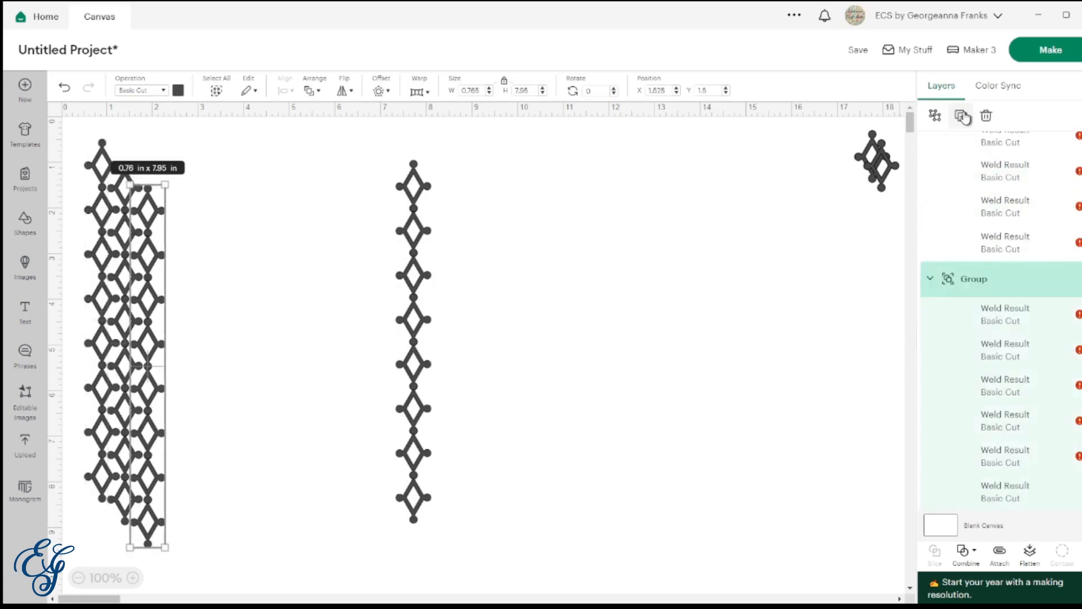
{"action": "left_click", "coordinate": [962, 117]}
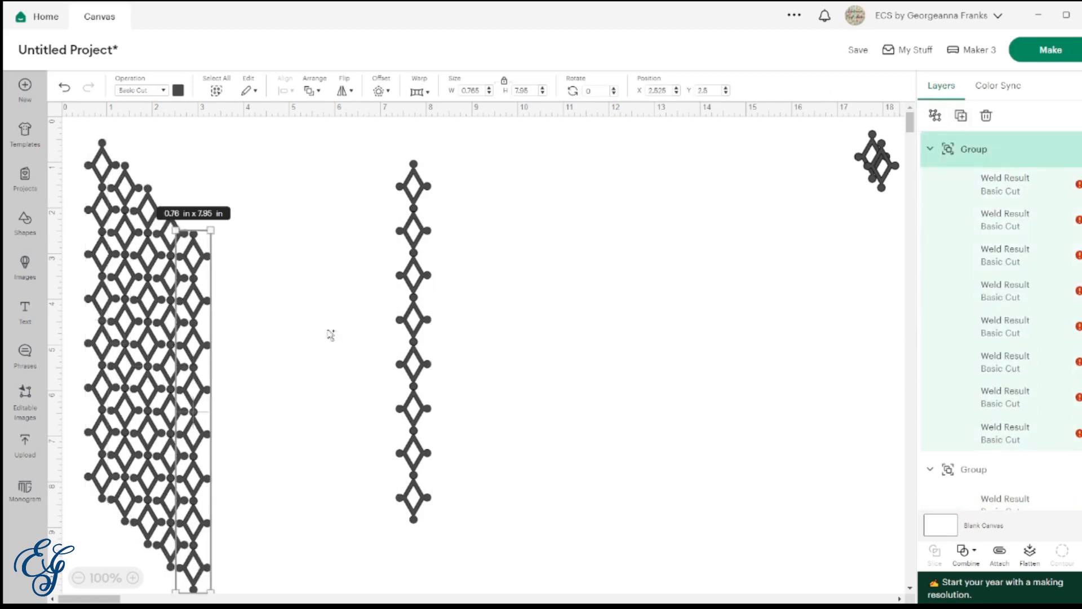
{"action": "key", "text": "ctrl+d"}
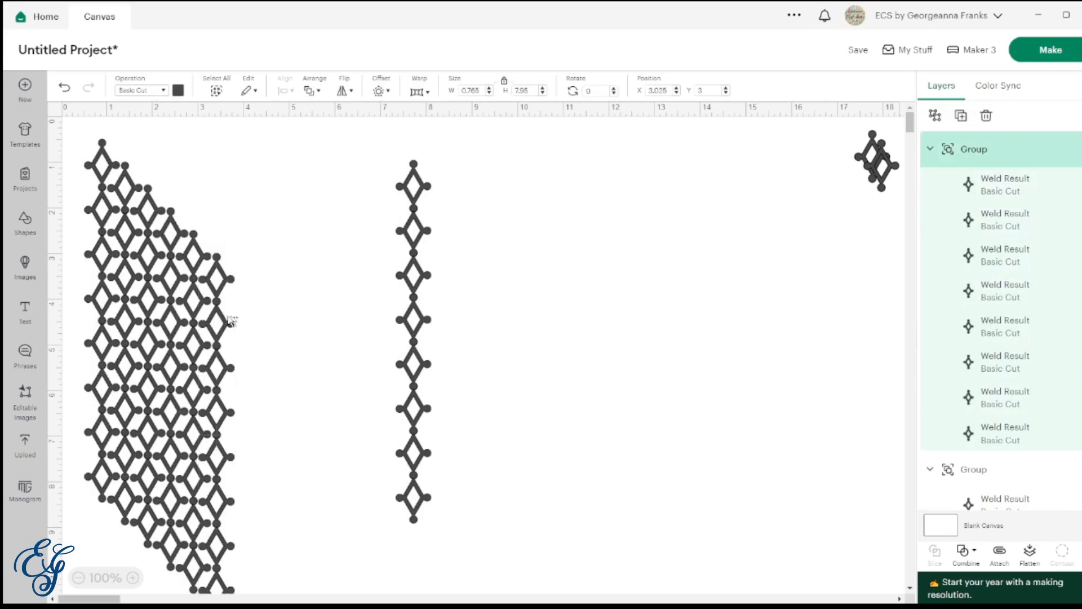
- Line up four column copies side by side to the right of the original column, overlapping their side circles
{"action": "left_click_drag", "start_coordinate": [232, 316], "coordinate": [452, 289]}
{"action": "key", "text": "ctrl+z"}
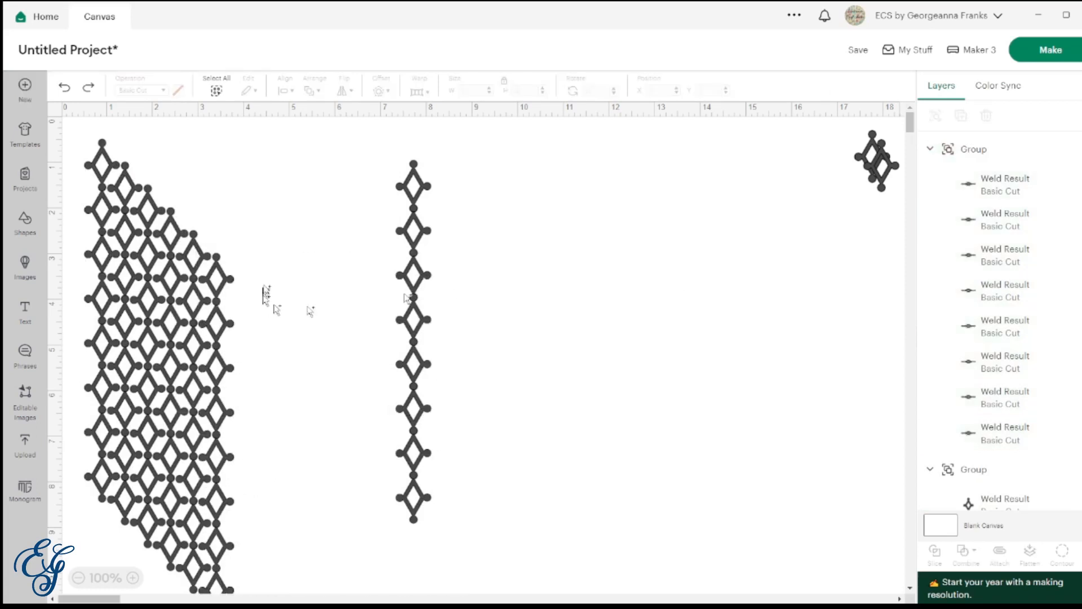
{"action": "left_click_drag", "start_coordinate": [228, 275], "coordinate": [443, 183]}
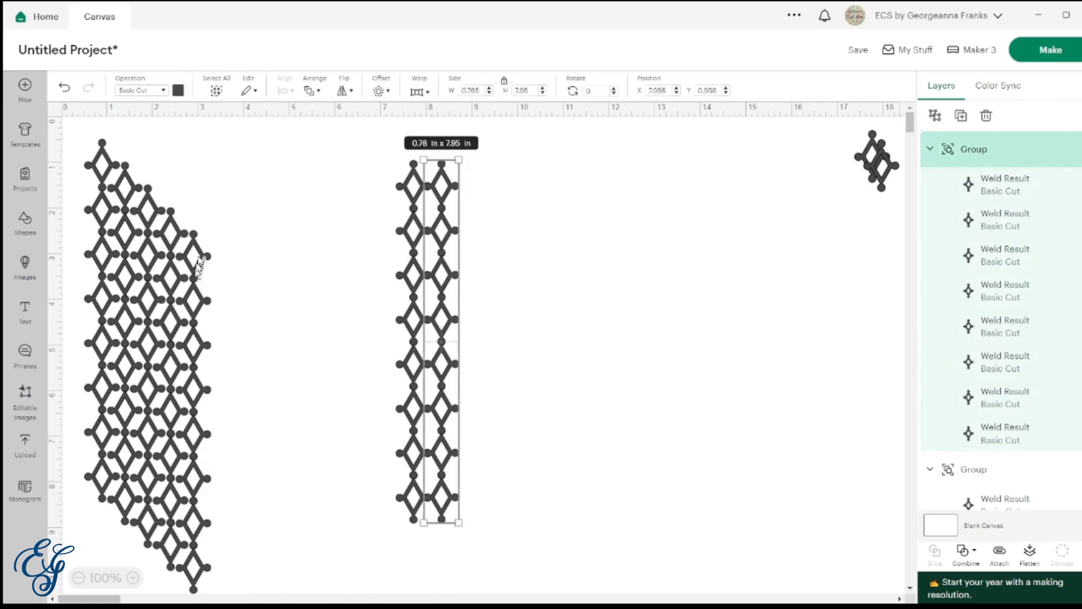
{"action": "left_click_drag", "start_coordinate": [199, 255], "coordinate": [476, 182]}
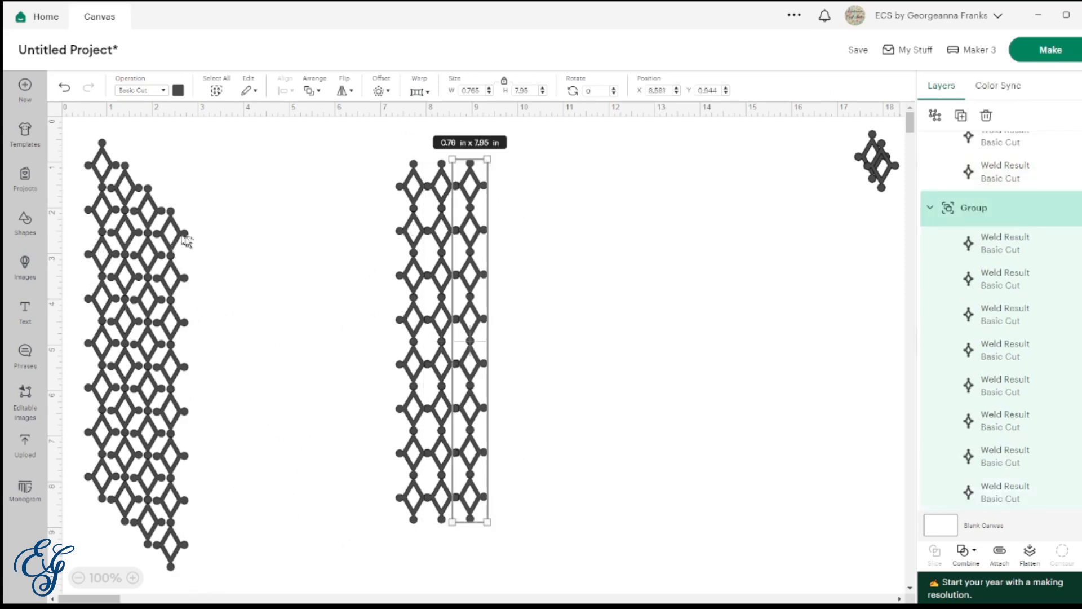
{"action": "left_click_drag", "start_coordinate": [182, 239], "coordinate": [510, 189]}
{"action": "left_click_drag", "start_coordinate": [148, 256], "coordinate": [524, 228]}
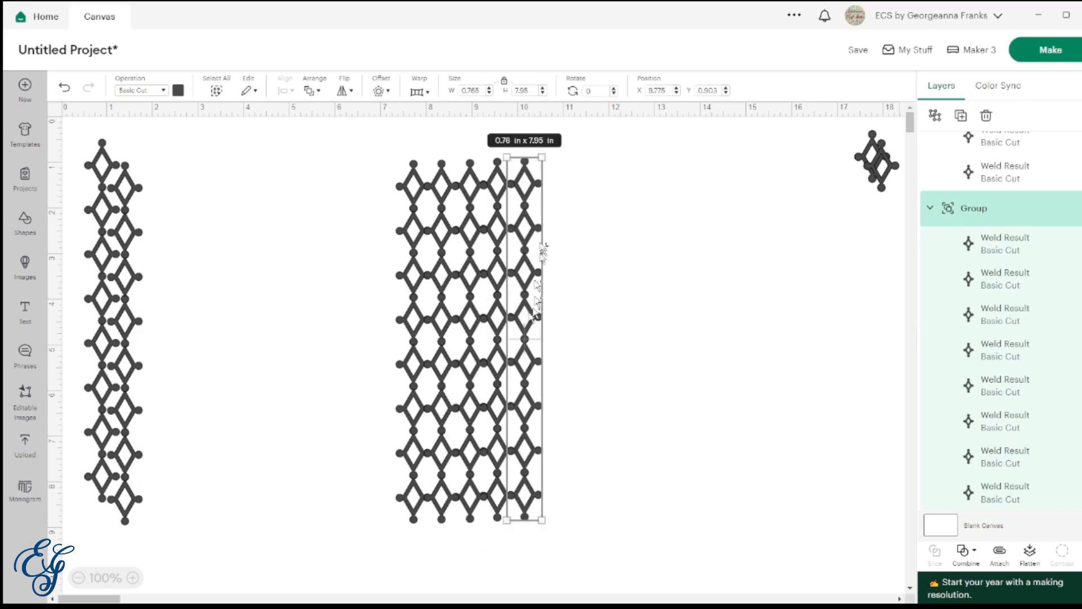
- Place the two remaining diamond columns against the left side of the lattice, overlapping their side circles, with the outermost at about X 6.08
{"action": "left_click_drag", "start_coordinate": [136, 279], "coordinate": [393, 277]}
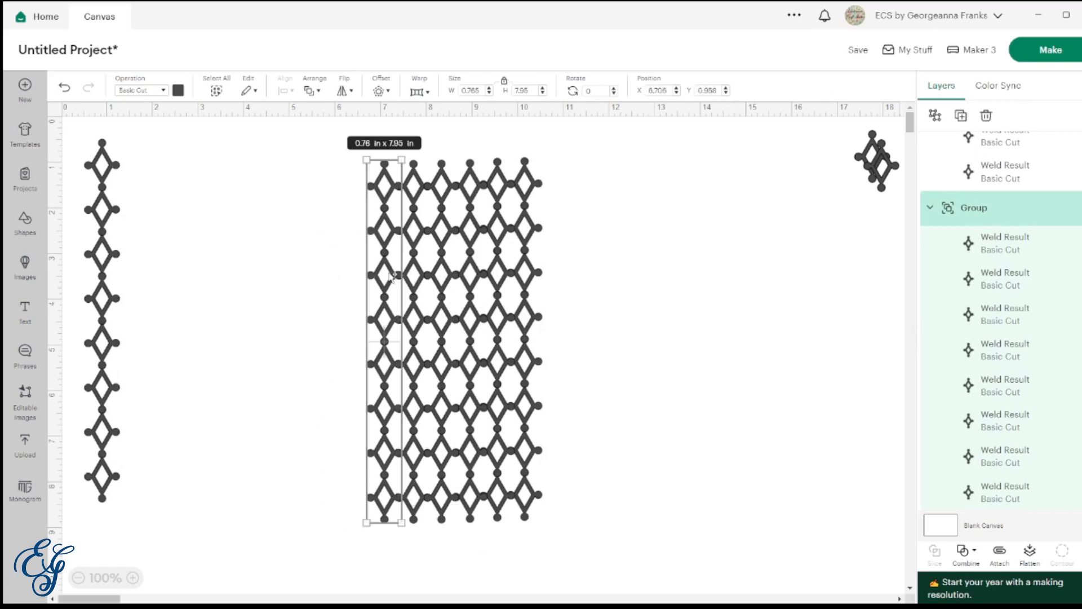
{"action": "left_click_drag", "start_coordinate": [102, 208], "coordinate": [356, 227]}
{"action": "left_click_drag", "start_coordinate": [627, 557], "coordinate": [298, 358]}
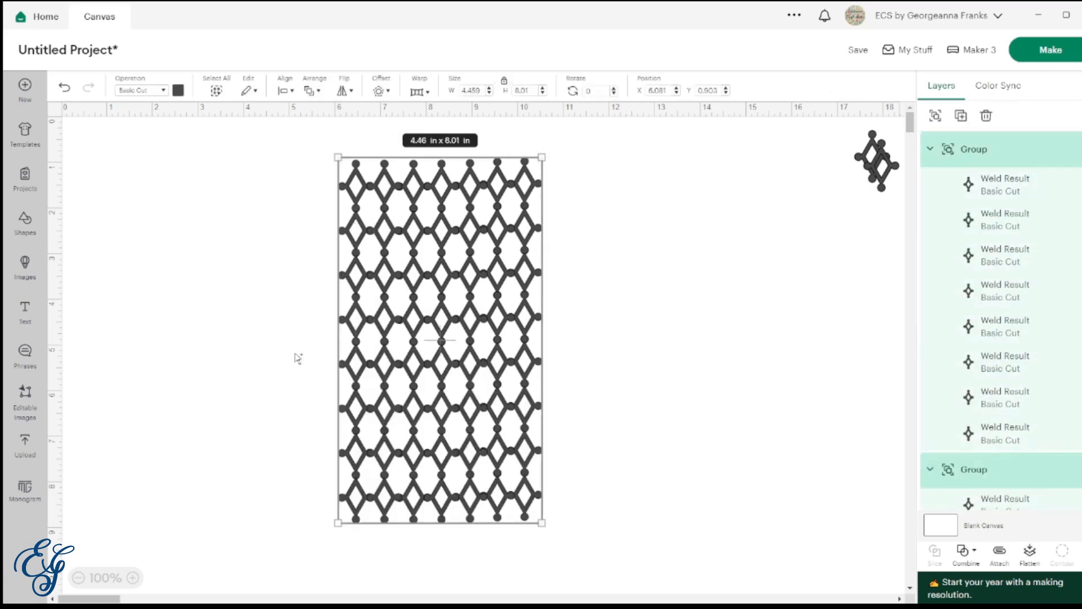
- Duplicate the two rightmost diamond columns and attach the copies to the lattice's left side at about X 4.86
{"action": "left_click", "coordinate": [568, 554]}
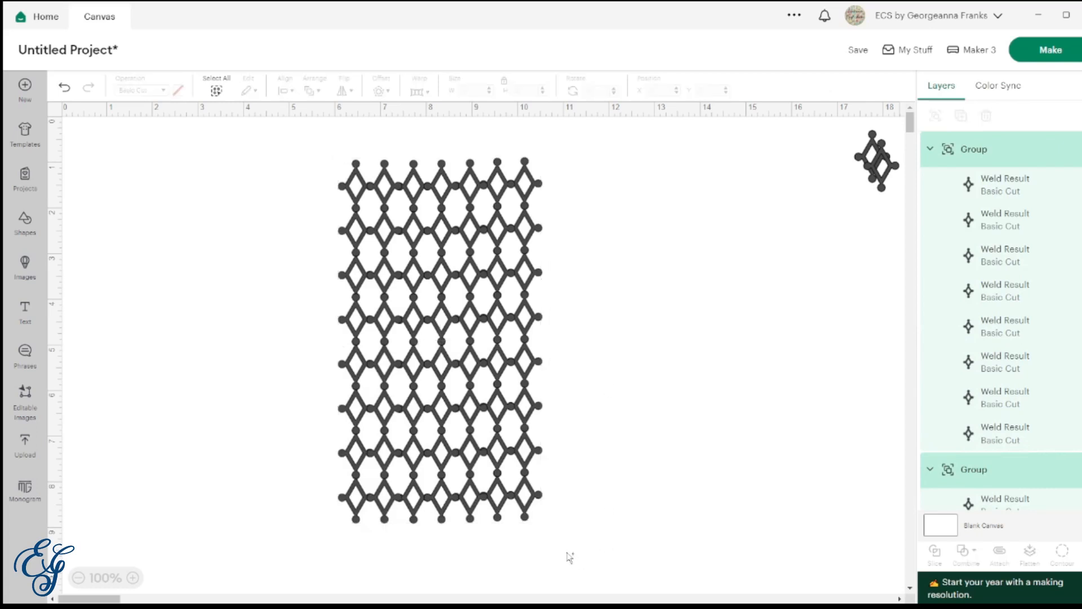
{"action": "left_click_drag", "start_coordinate": [566, 552], "coordinate": [497, 434]}
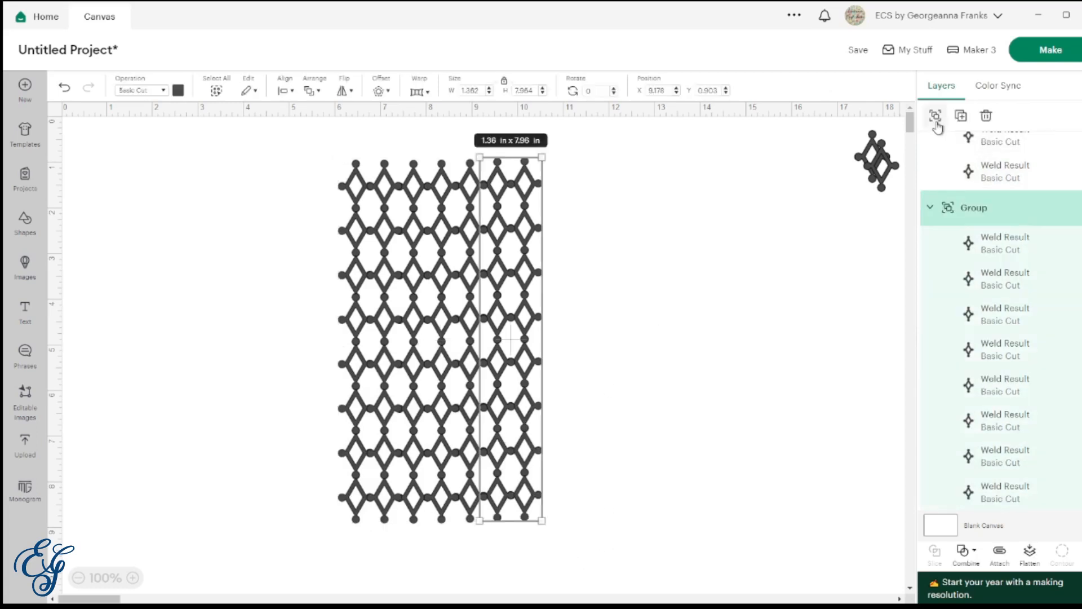
{"action": "key", "text": "ctrl+v"}
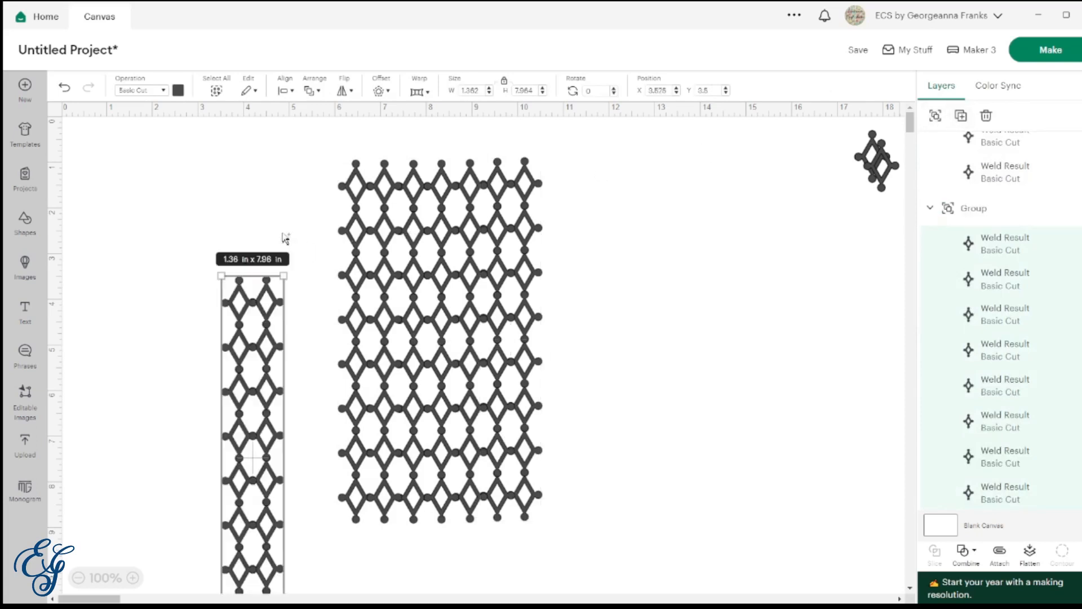
{"action": "left_click_drag", "start_coordinate": [267, 301], "coordinate": [325, 190]}
- Align the tops of all nine diamond columns and distribute them horizontally
{"action": "left_click_drag", "start_coordinate": [594, 539], "coordinate": [252, 290]}
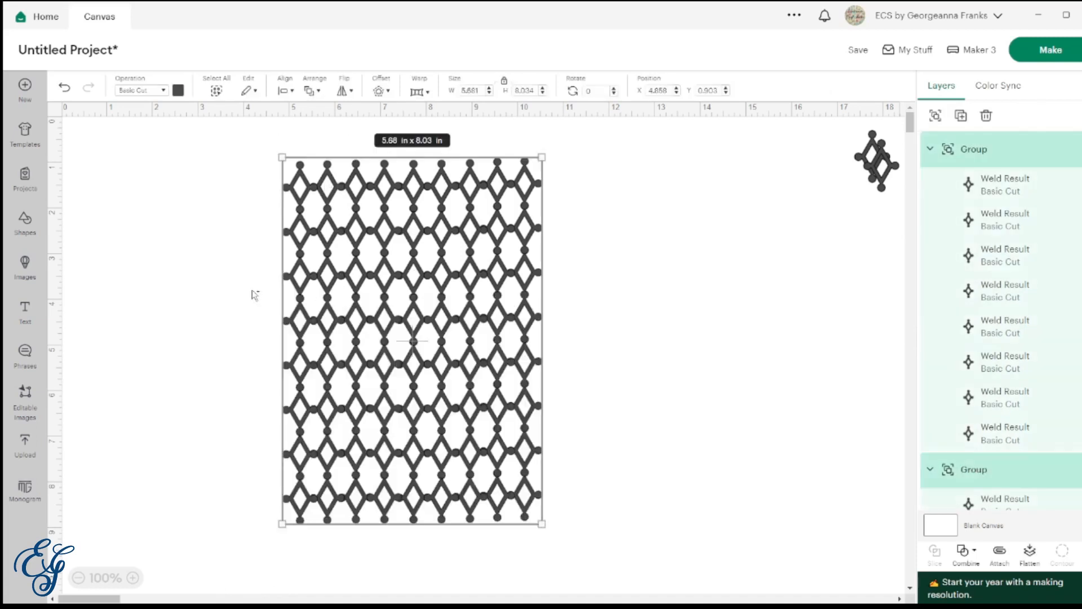
{"action": "left_click", "coordinate": [286, 91]}
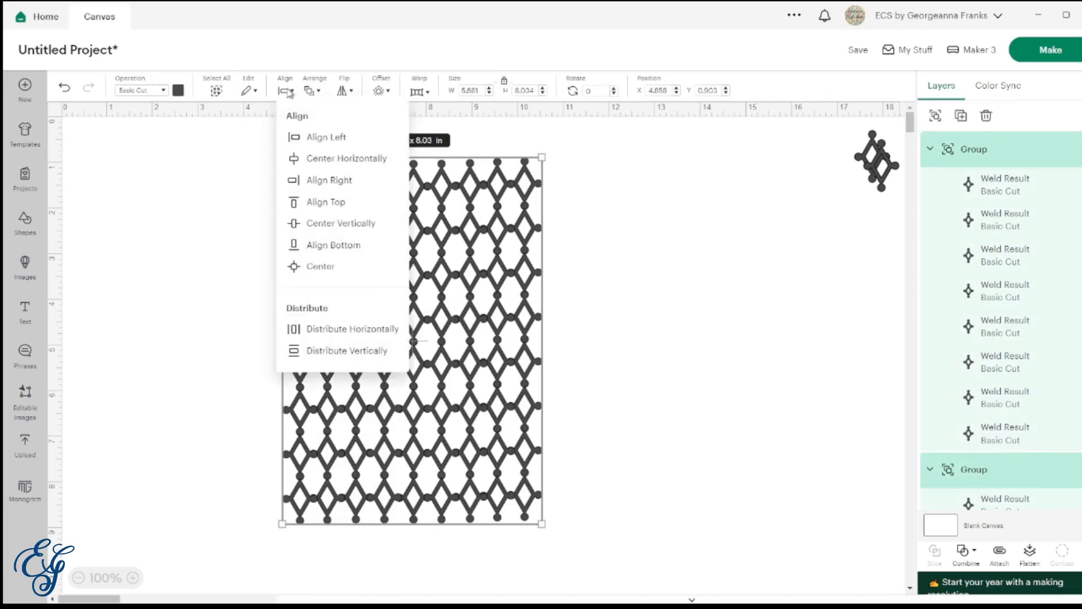
{"action": "left_click", "coordinate": [337, 205]}
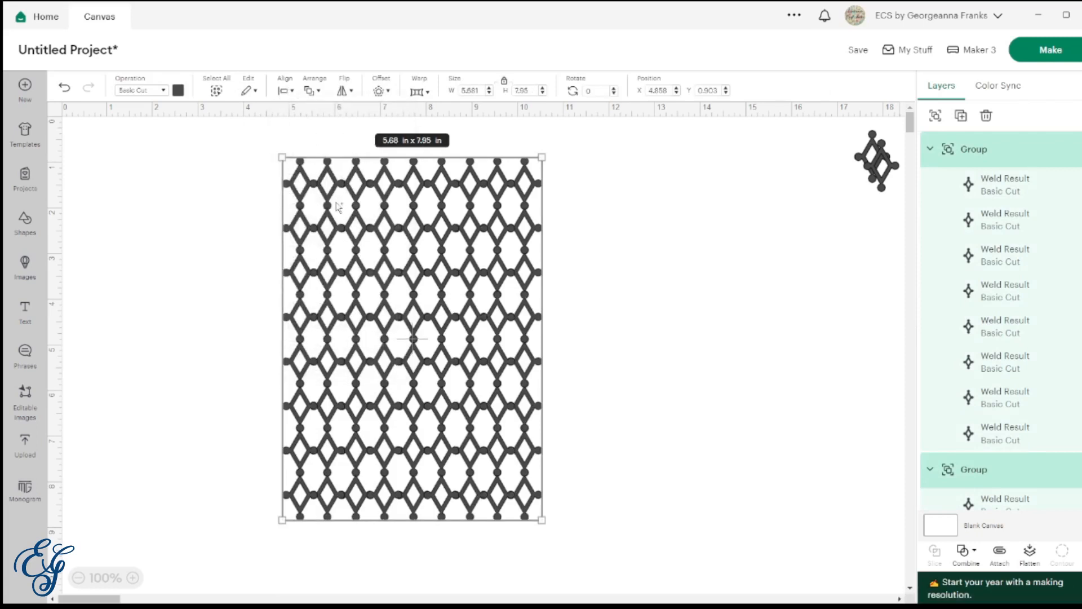
{"action": "left_click", "coordinate": [285, 91]}
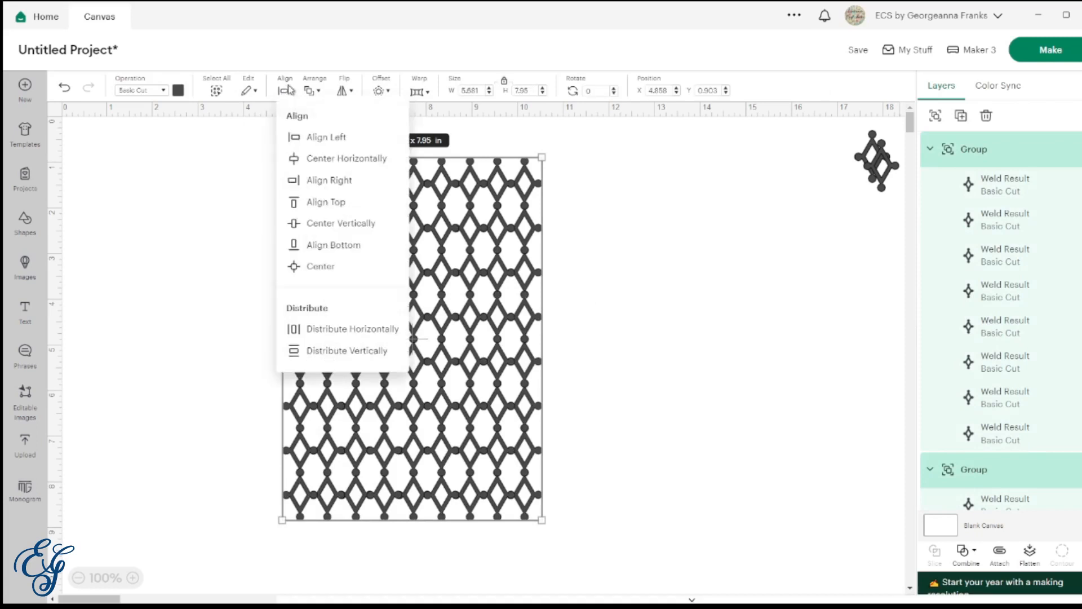
{"action": "left_click", "coordinate": [351, 331]}
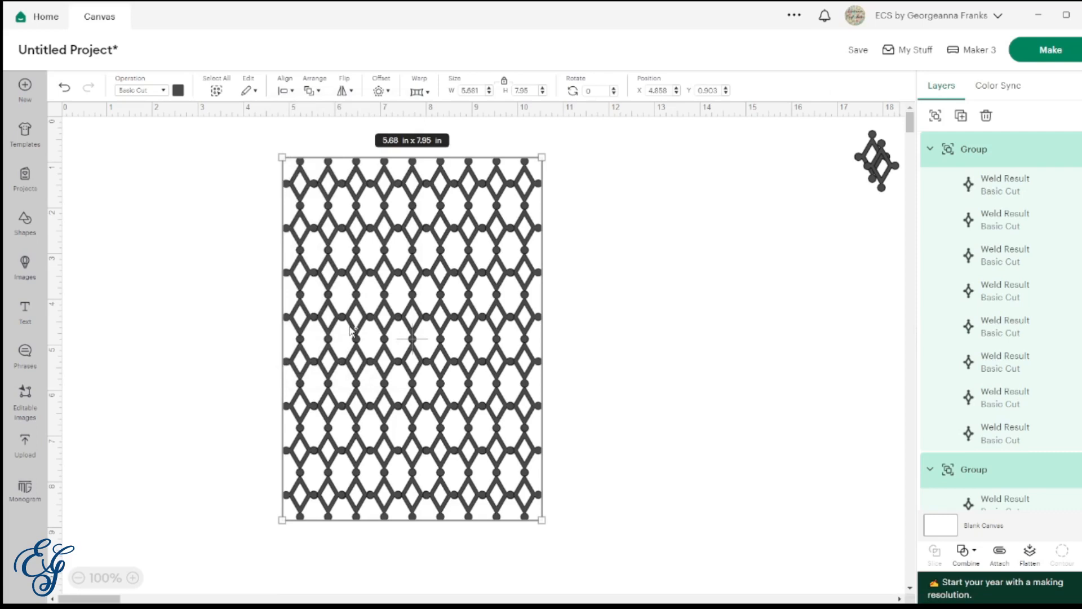
- Examine the overlapping side circles between the distributed columns up close
{"action": "left_click", "coordinate": [133, 578]}
{"action": "left_click", "coordinate": [131, 578]}
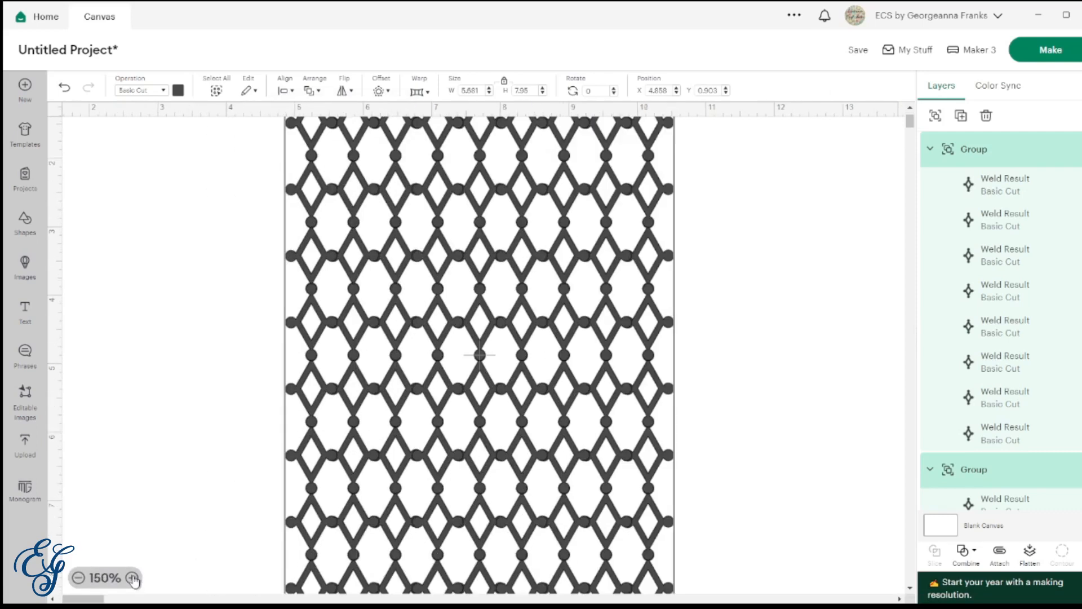
{"action": "left_click", "coordinate": [131, 577]}
{"action": "left_click", "coordinate": [133, 579]}
{"action": "left_click", "coordinate": [134, 579]}
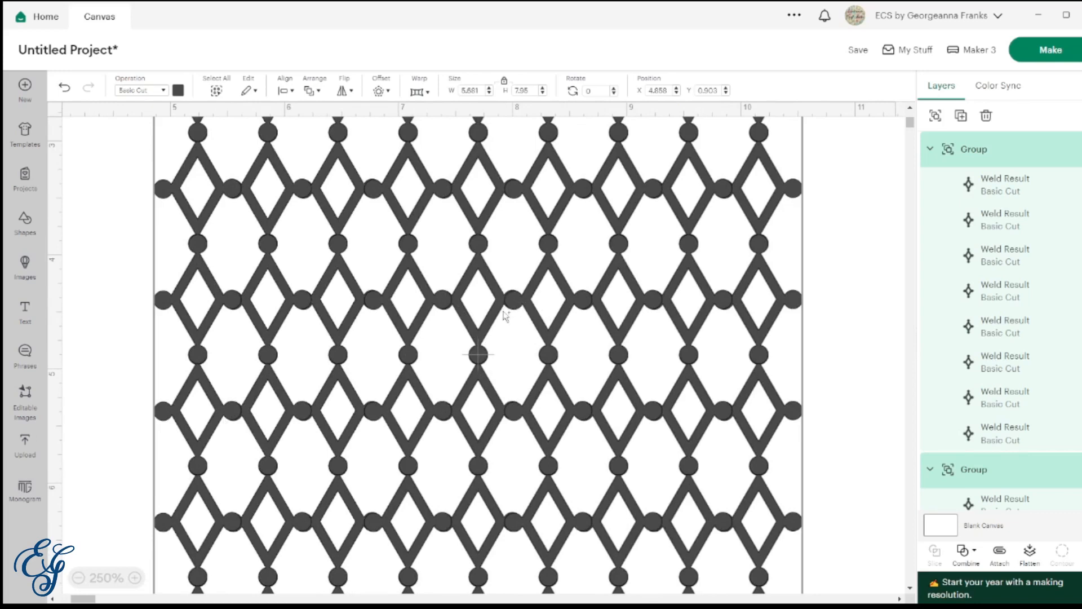
{"action": "left_click", "coordinate": [78, 578]}
{"action": "left_click", "coordinate": [78, 578]}
{"action": "left_click", "coordinate": [78, 577]}
{"action": "left_click", "coordinate": [78, 578]}
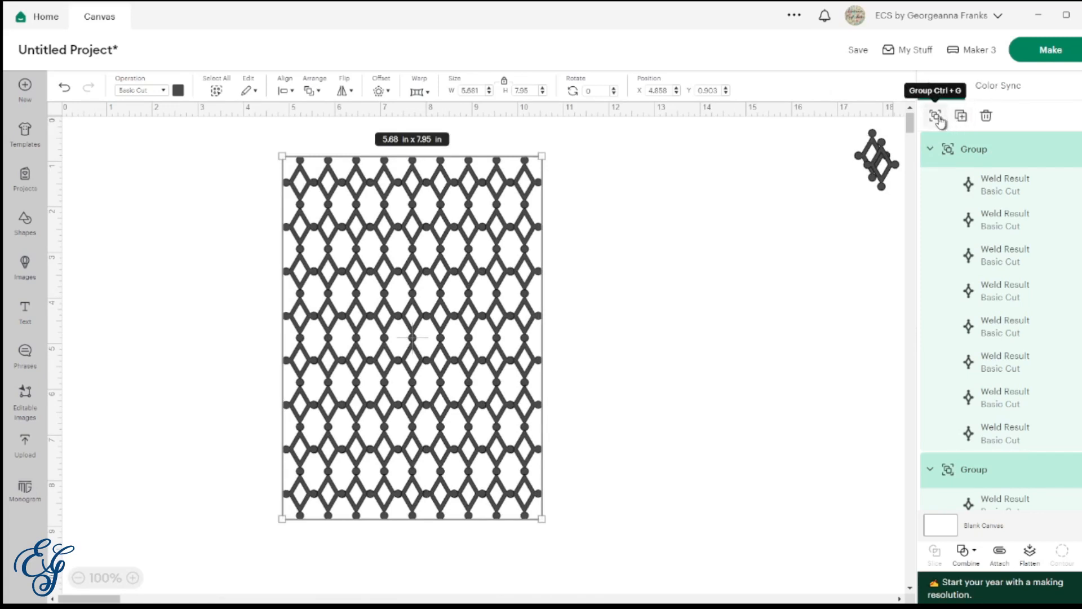
- Duplicate the nine-column lattice, group the copy and move it aside to about X 14.6, Y 2.19
{"action": "key", "text": "ctrl+d"}
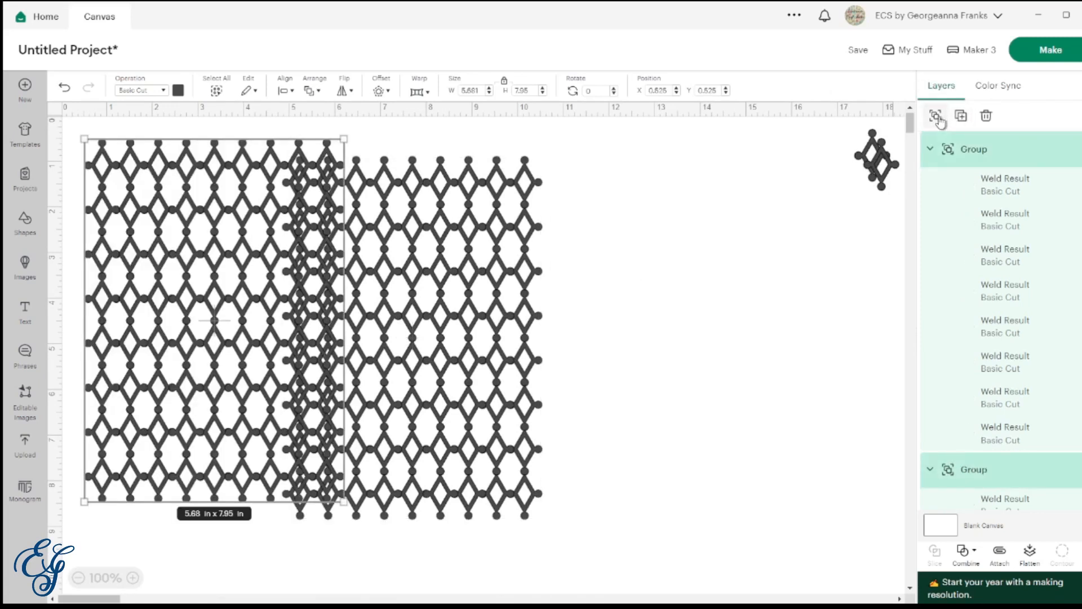
{"action": "left_click", "coordinate": [936, 118]}
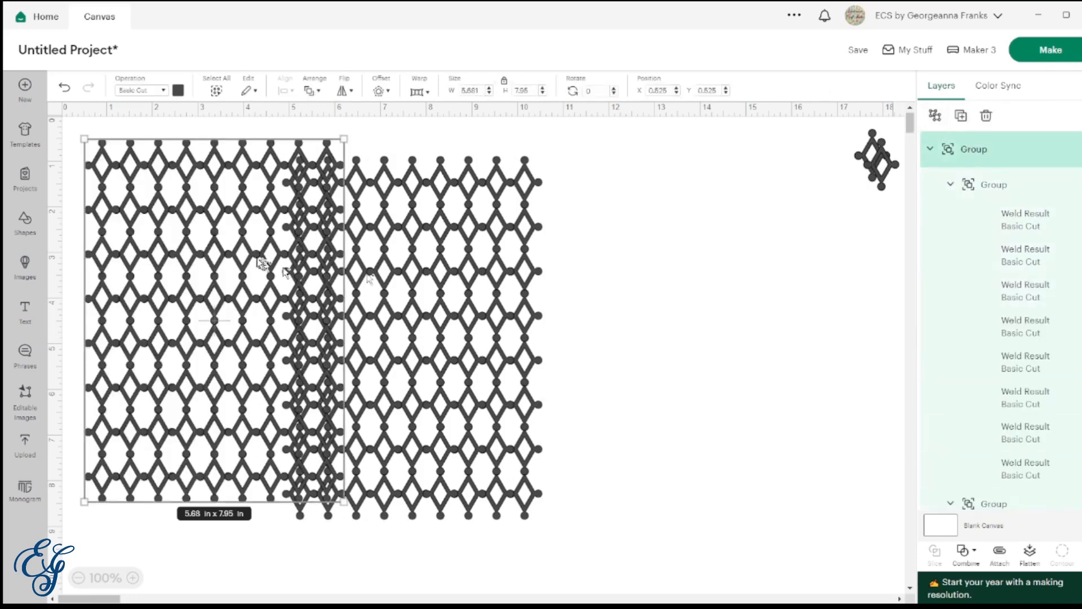
{"action": "left_click_drag", "start_coordinate": [261, 264], "coordinate": [841, 350]}
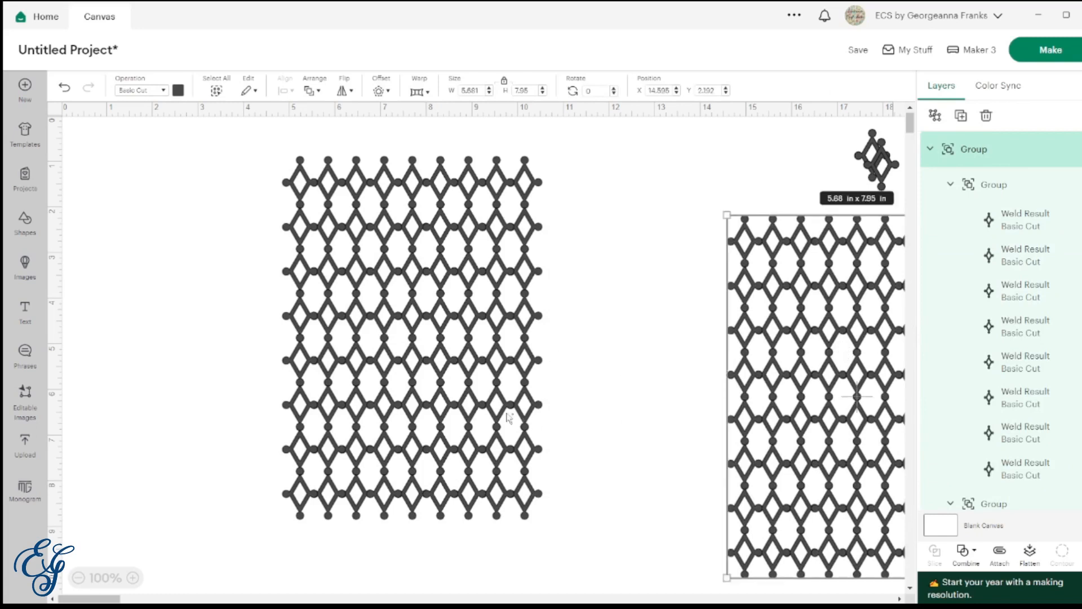
- Shift the second column left and down half a diamond over the first column, to about X 5.17, Y 1.40
{"action": "left_click", "coordinate": [334, 188]}
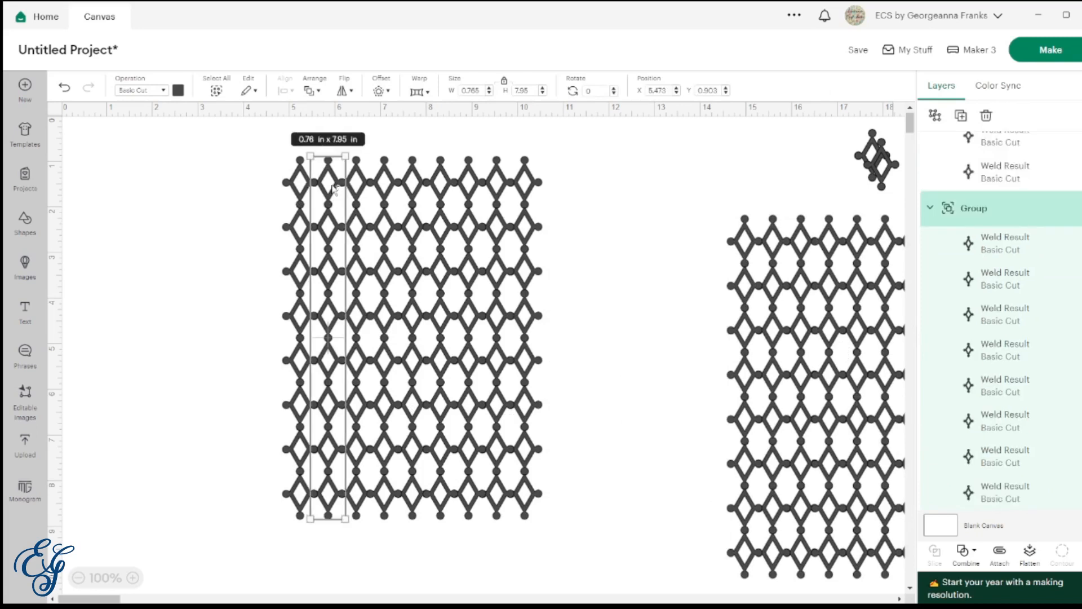
{"action": "left_click_drag", "start_coordinate": [334, 188], "coordinate": [321, 212]}
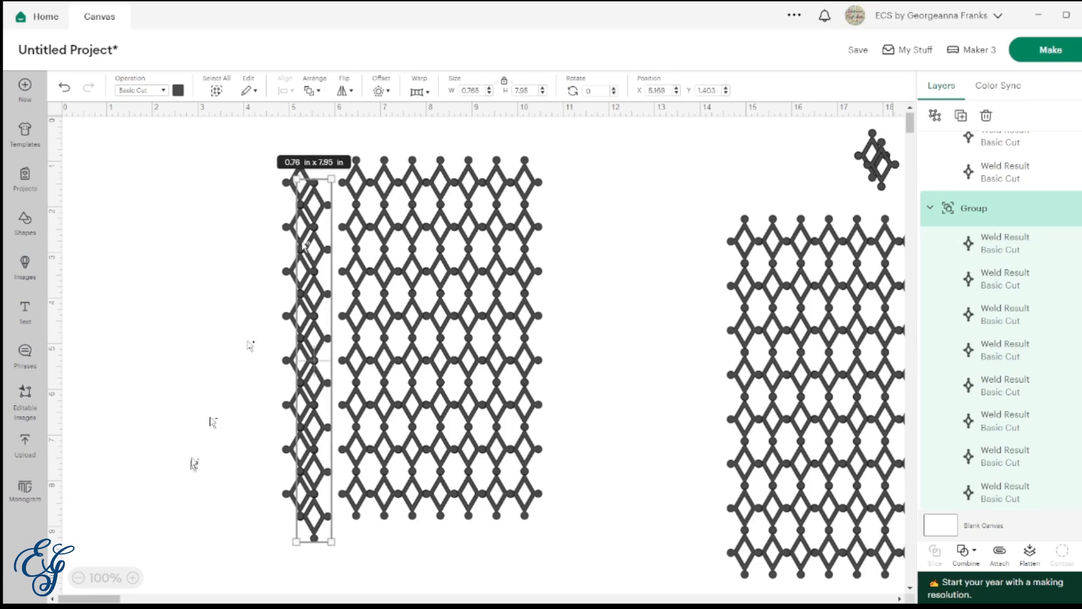
{"action": "left_click", "coordinate": [133, 578]}
{"action": "left_click", "coordinate": [133, 577]}
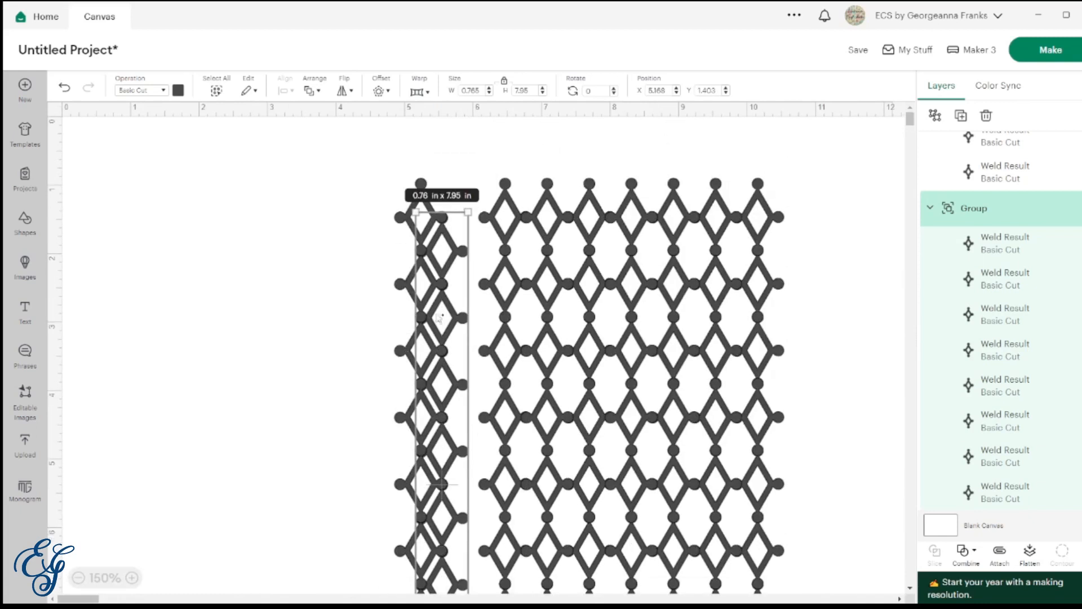
- Nudge the third column left to about X 5.47 so its circles overlap those of the first two columns
{"action": "left_click", "coordinate": [510, 203]}
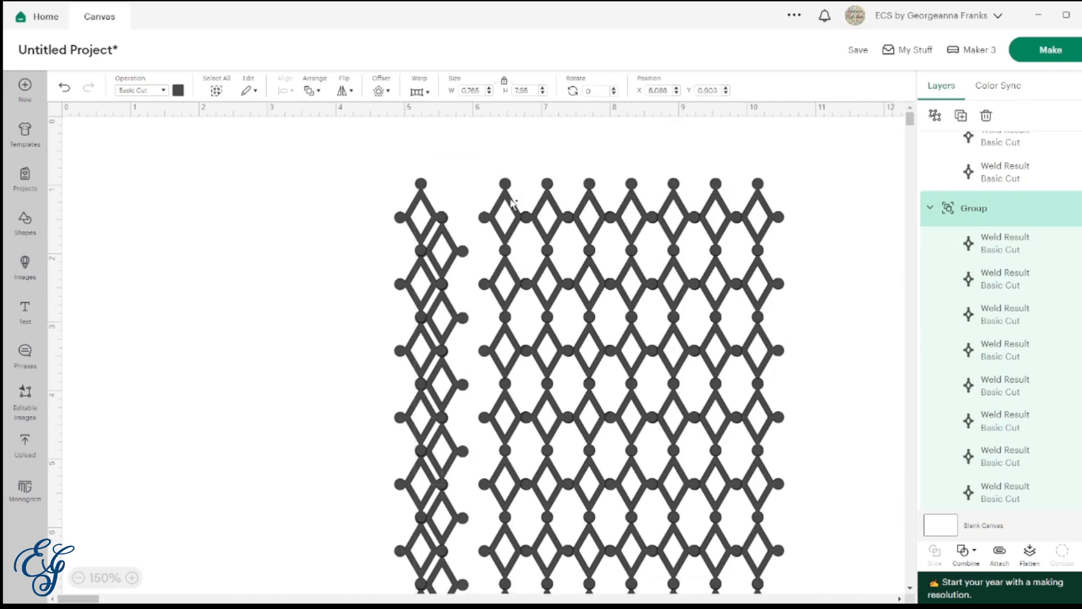
{"action": "key", "text": "Left"}
{"action": "key", "text": "Left"}
{"action": "key", "text": "Left"}
{"action": "key", "text": "Left"}
{"action": "key", "text": "Left"}
{"action": "key", "text": "Left"}
{"action": "key", "text": "Left"}
{"action": "key", "text": "Left"}
{"action": "key", "text": "Left"}
{"action": "key", "text": "Left"}
{"action": "key", "text": "Left"}
{"action": "key", "text": "Left"}
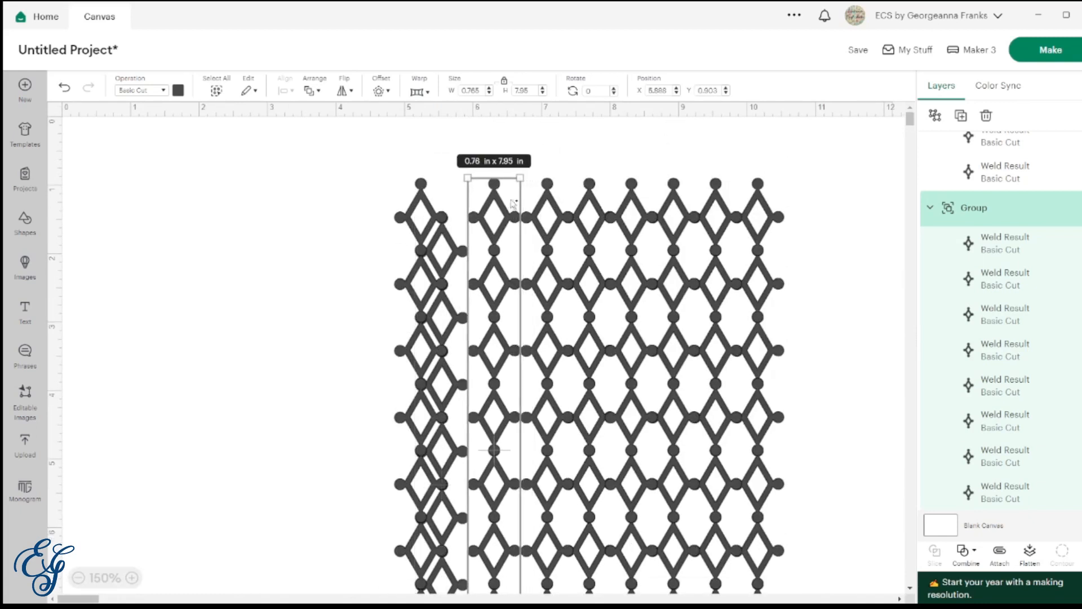
{"action": "key", "text": "Left"}
{"action": "key", "text": "Left"}
{"action": "key", "text": "Left"}
{"action": "key", "text": "Left"}
{"action": "key", "text": "Left"}
{"action": "key", "text": "Left"}
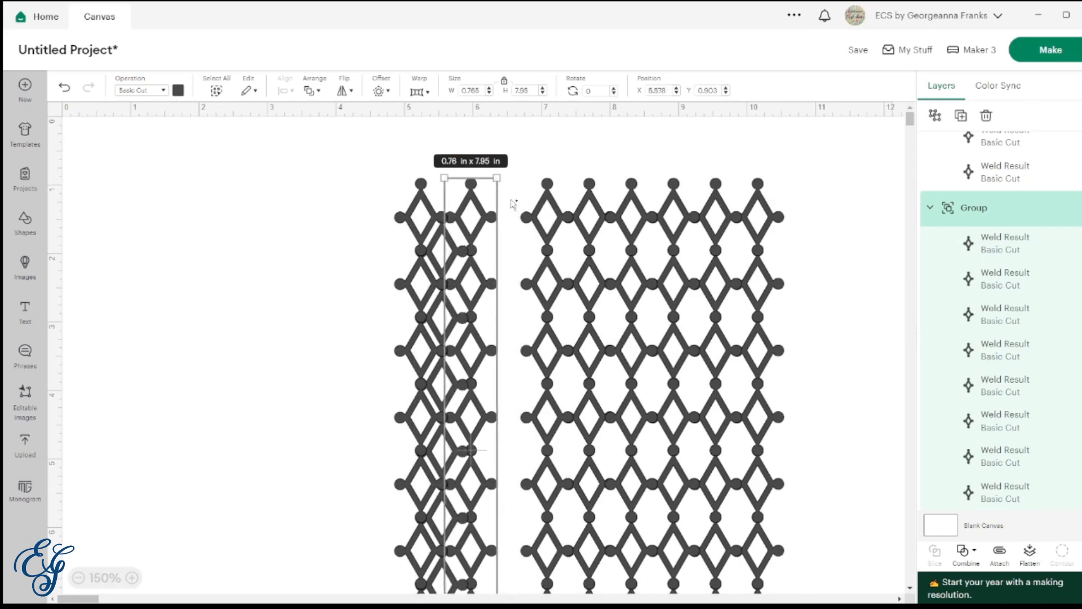
{"action": "key", "text": "Left"}
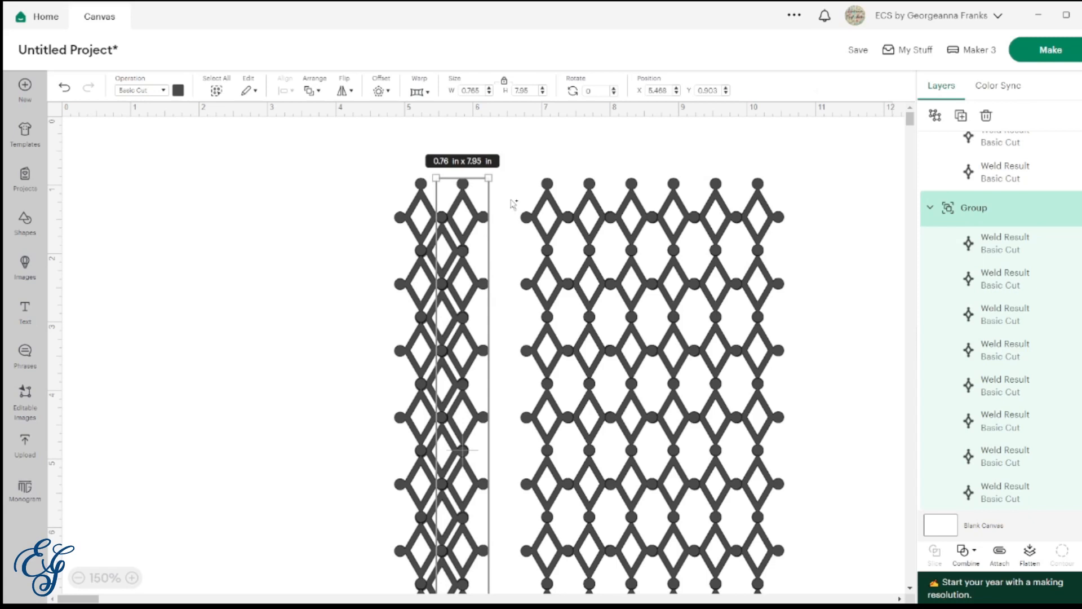
- Interlock the remaining six columns beside the first three, alternating half a diamond lower and level with the top, ending at about X 7.32, Y 0.92
{"action": "left_click_drag", "start_coordinate": [555, 206], "coordinate": [493, 237]}
{"action": "left_click_drag", "start_coordinate": [576, 203], "coordinate": [508, 200]}
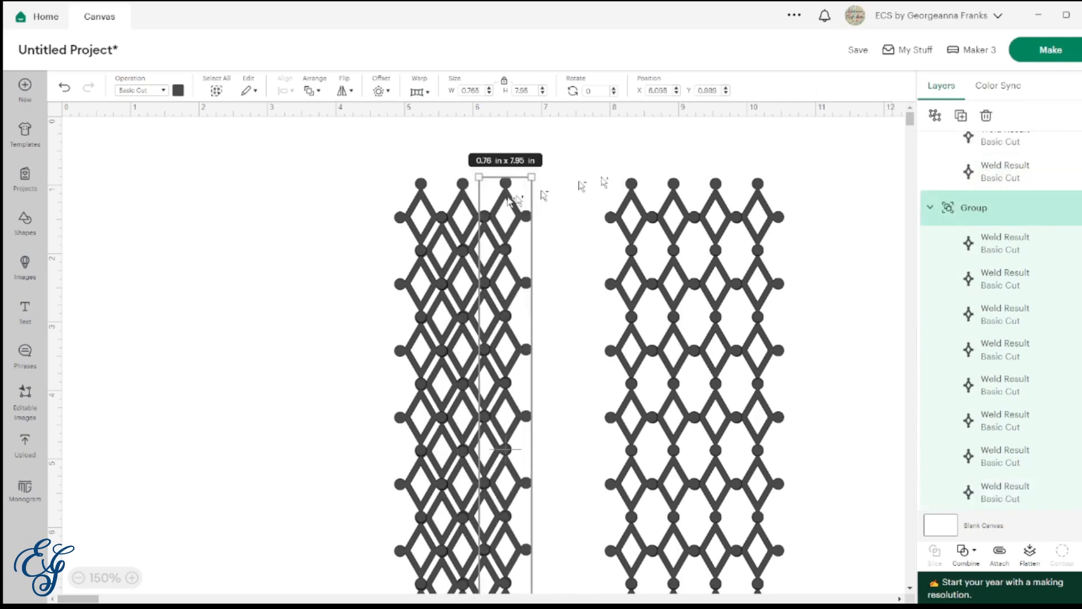
{"action": "left_click_drag", "start_coordinate": [635, 183], "coordinate": [531, 219]}
{"action": "left_click_drag", "start_coordinate": [673, 183], "coordinate": [549, 196]}
{"action": "left_click_drag", "start_coordinate": [716, 179], "coordinate": [571, 228]}
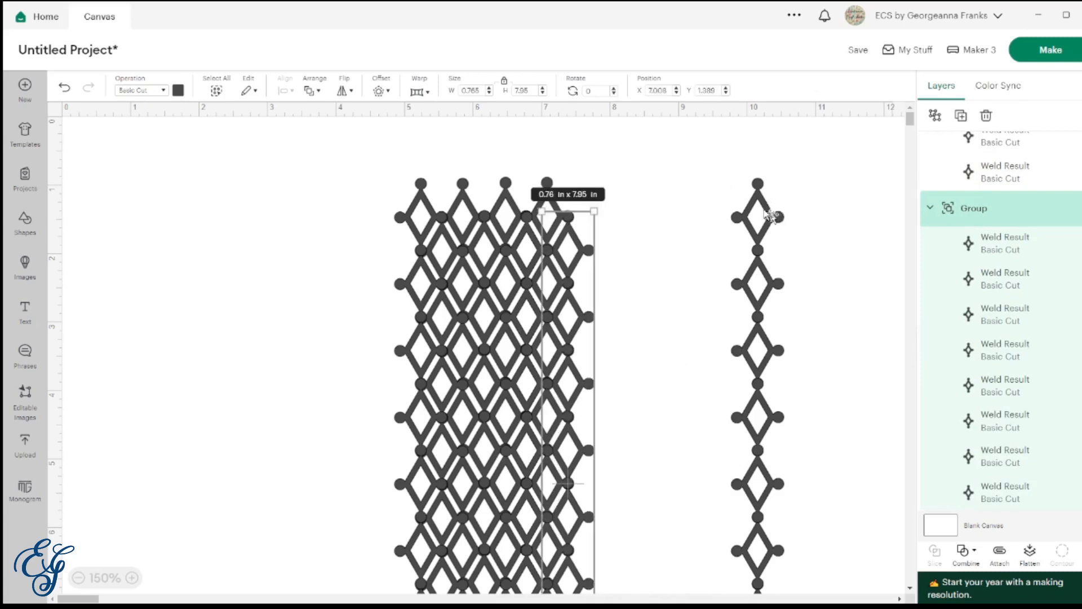
{"action": "left_click_drag", "start_coordinate": [770, 215], "coordinate": [597, 215]}
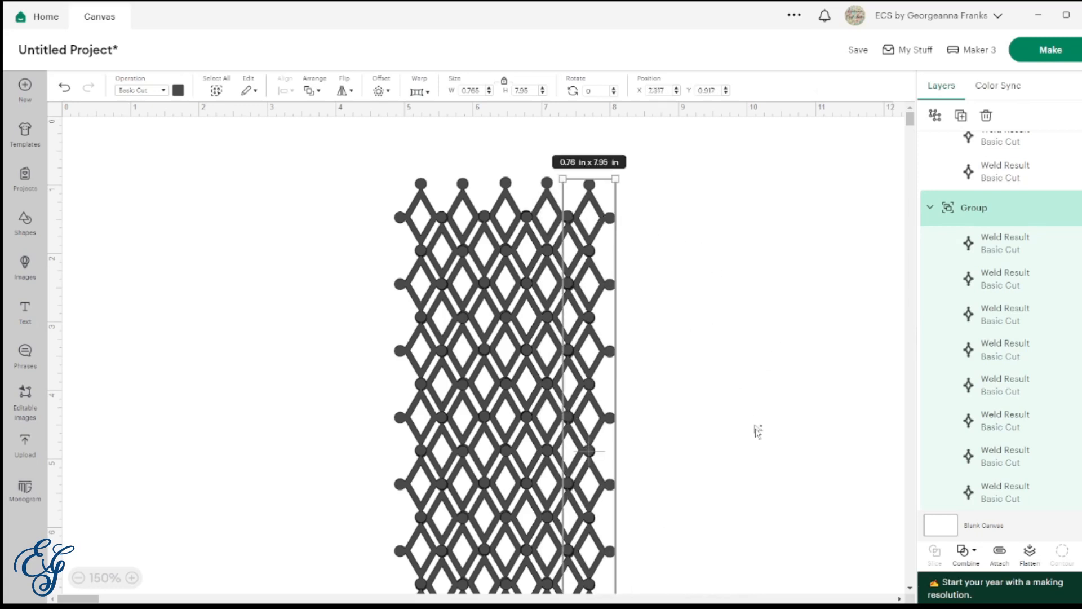
- Duplicate all interlocked columns except the leftmost and join the copy to the mesh's right side at about X 7.61, Y 0.90
{"action": "scroll", "coordinate": [755, 433], "scroll_direction": "down", "scroll_amount": 3}
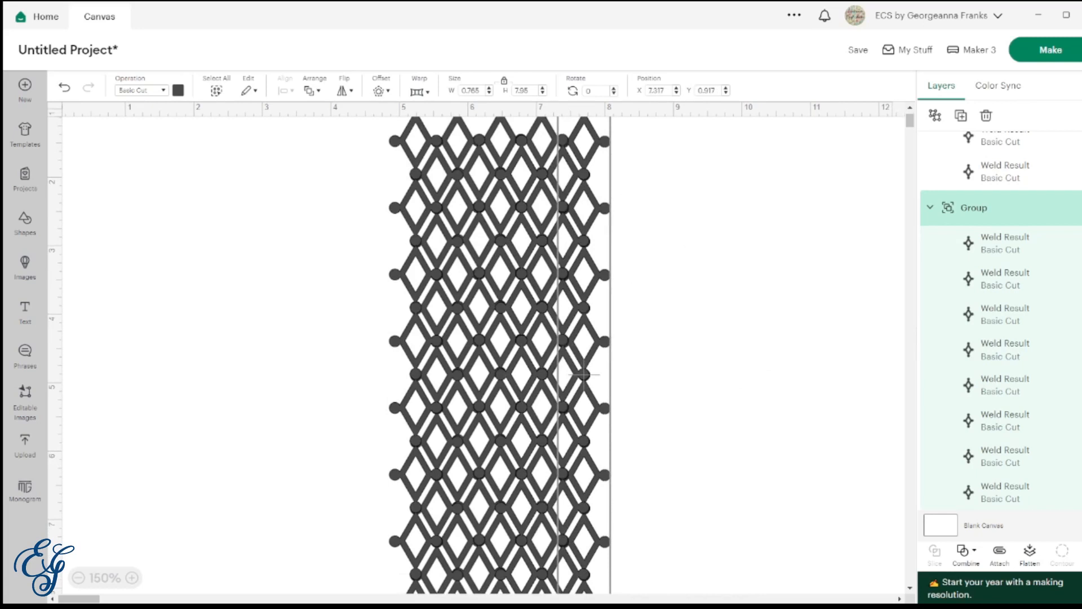
{"action": "scroll", "coordinate": [678, 483], "scroll_direction": "down", "scroll_amount": 1}
{"action": "scroll", "coordinate": [679, 485], "scroll_direction": "down", "scroll_amount": 2}
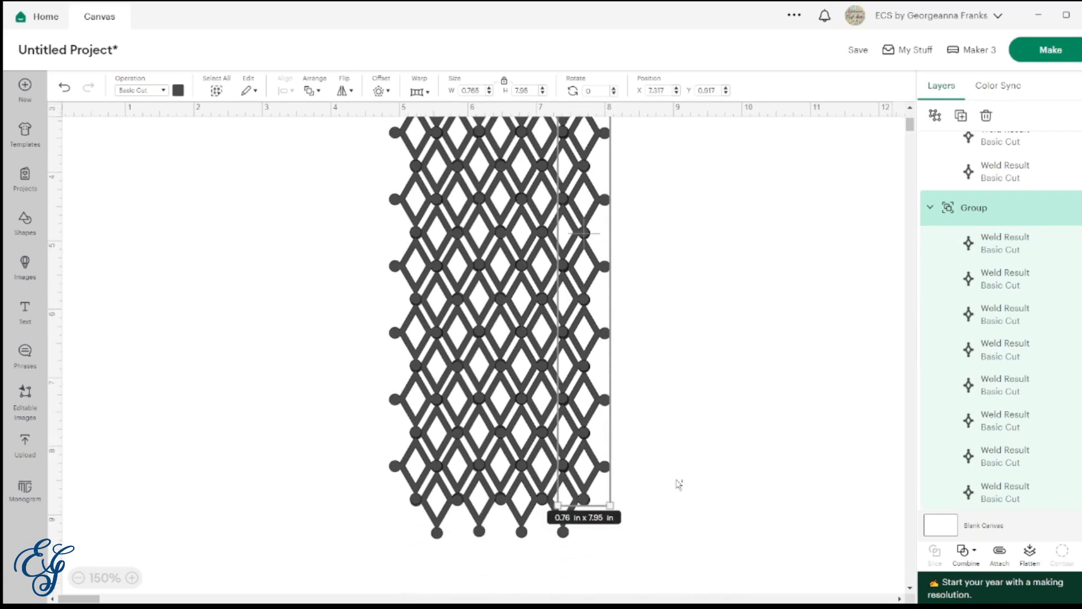
{"action": "left_click_drag", "start_coordinate": [674, 565], "coordinate": [441, 463]}
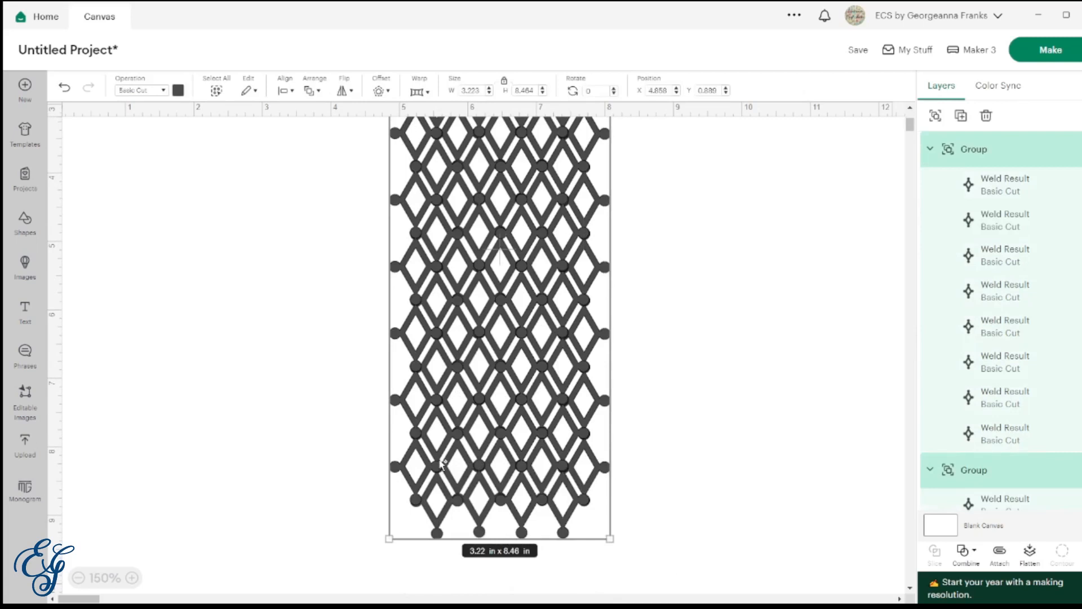
{"action": "left_click_drag", "start_coordinate": [678, 560], "coordinate": [450, 486]}
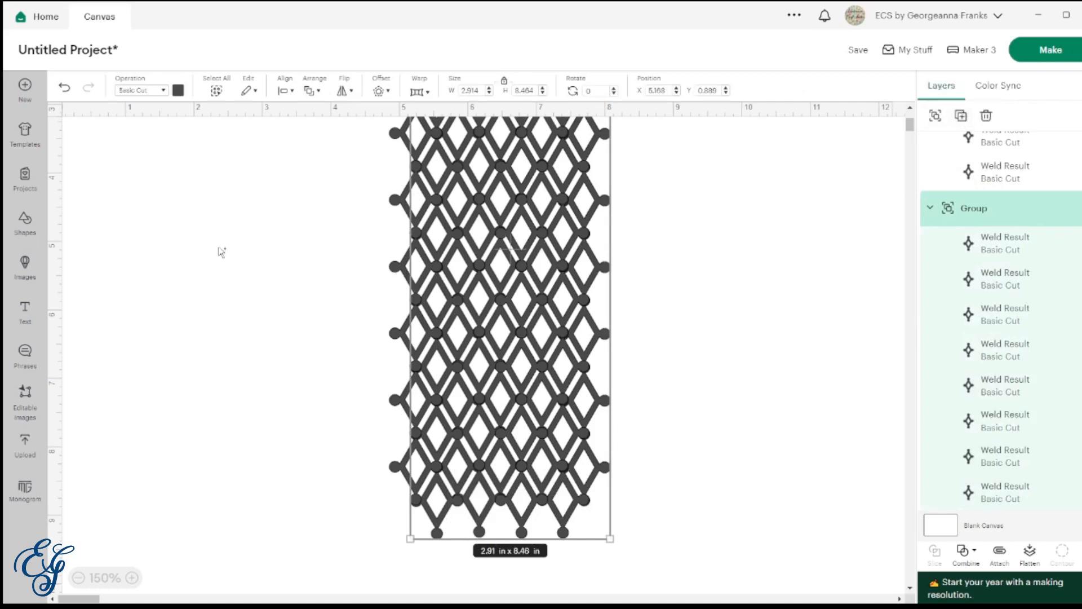
{"action": "key", "text": "ctrl+v"}
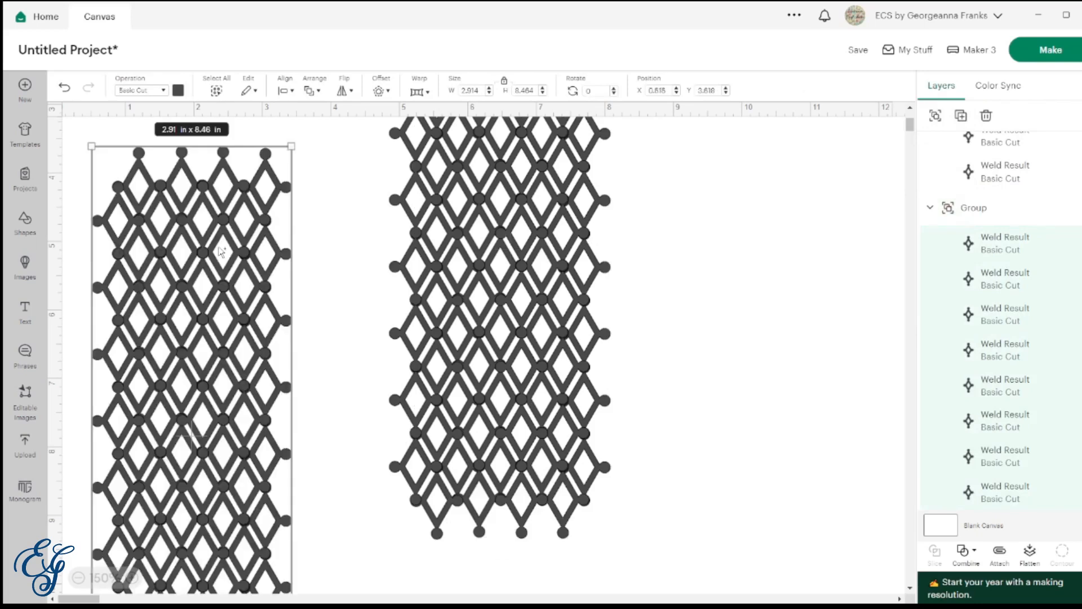
{"action": "left_click_drag", "start_coordinate": [204, 253], "coordinate": [743, 211]}
{"action": "left_click_drag", "start_coordinate": [703, 83], "coordinate": [692, 70]}
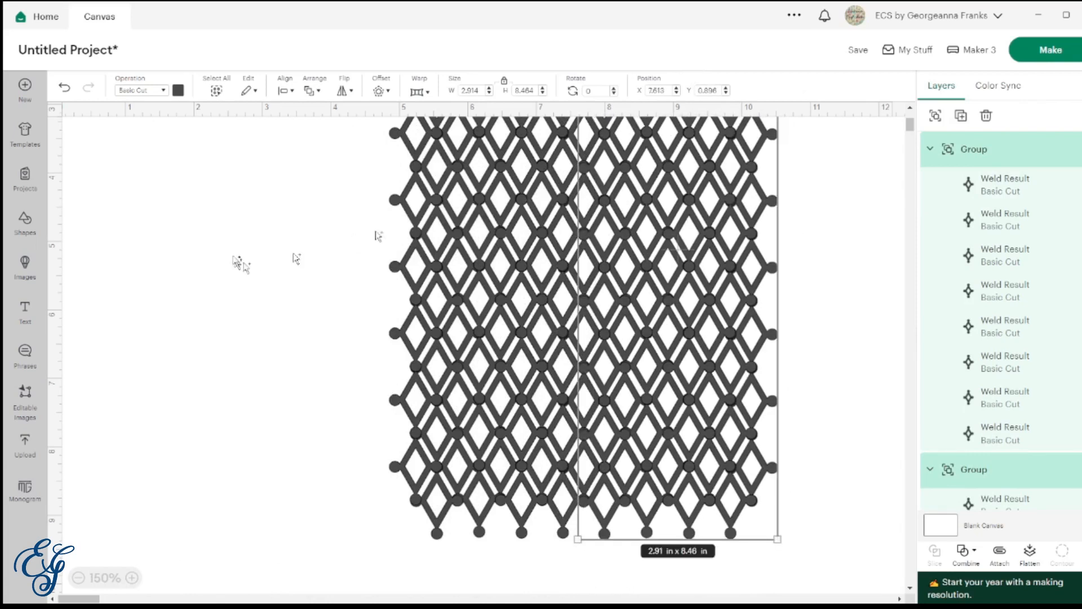
- Select all columns of the dense interlocked mesh and distribute them horizontally
{"action": "left_click", "coordinate": [78, 578]}
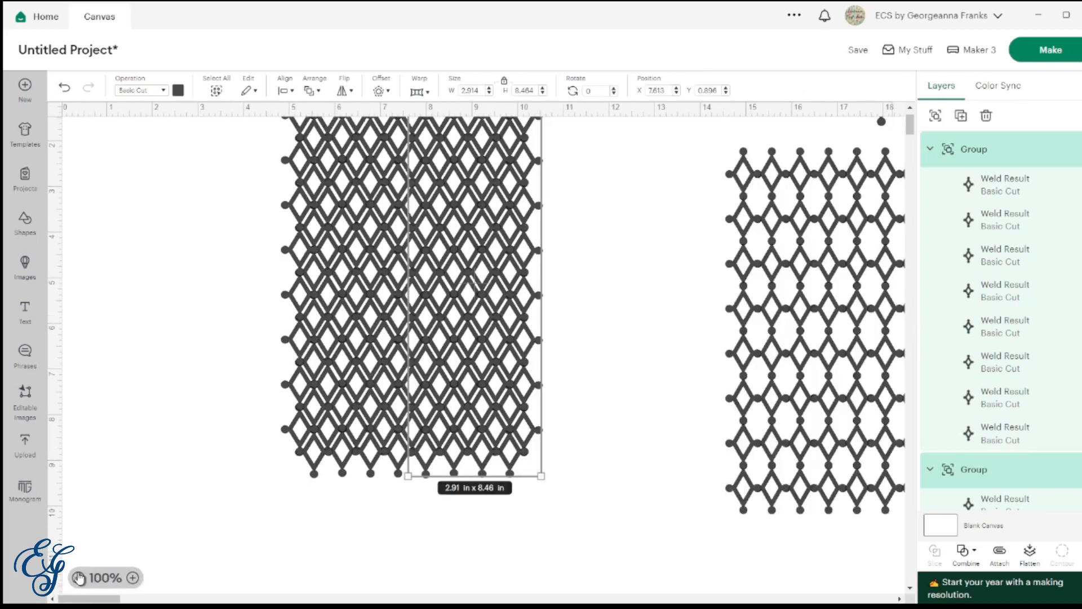
{"action": "left_click", "coordinate": [78, 578]}
{"action": "left_click_drag", "start_coordinate": [445, 492], "coordinate": [206, 120]}
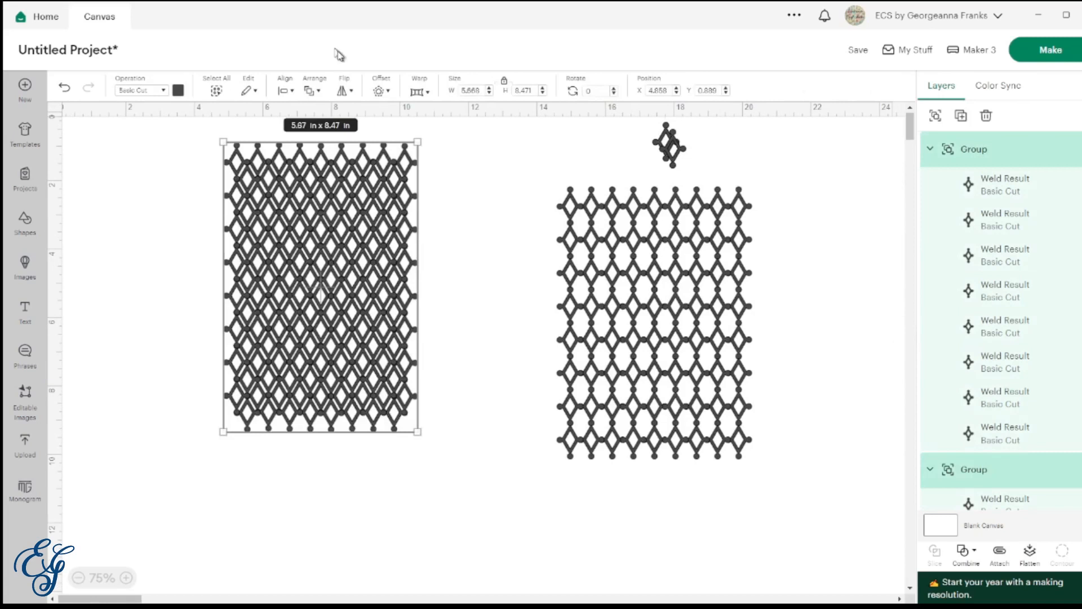
{"action": "left_click", "coordinate": [292, 91]}
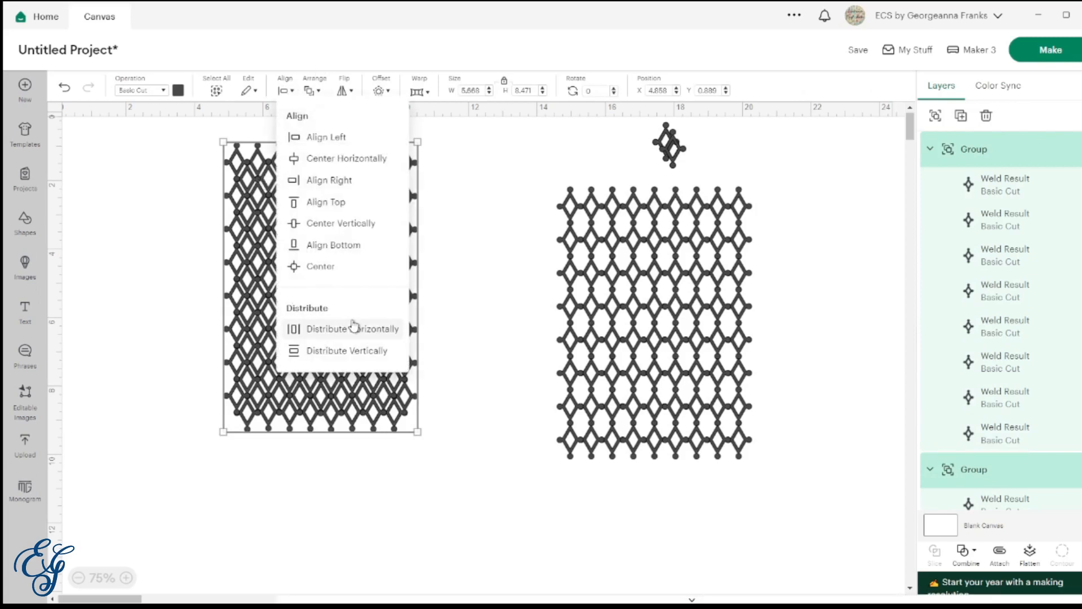
{"action": "left_click", "coordinate": [359, 331]}
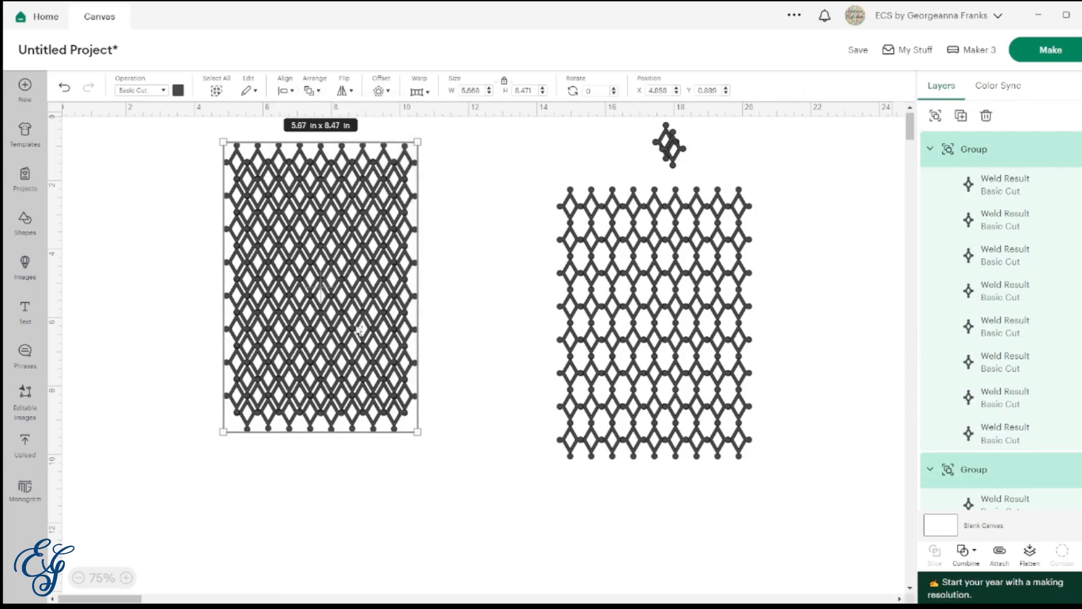
- Try distributing the dense mesh's columns vertically, and undo the change
{"action": "left_click", "coordinate": [286, 90]}
{"action": "left_click", "coordinate": [350, 351]}
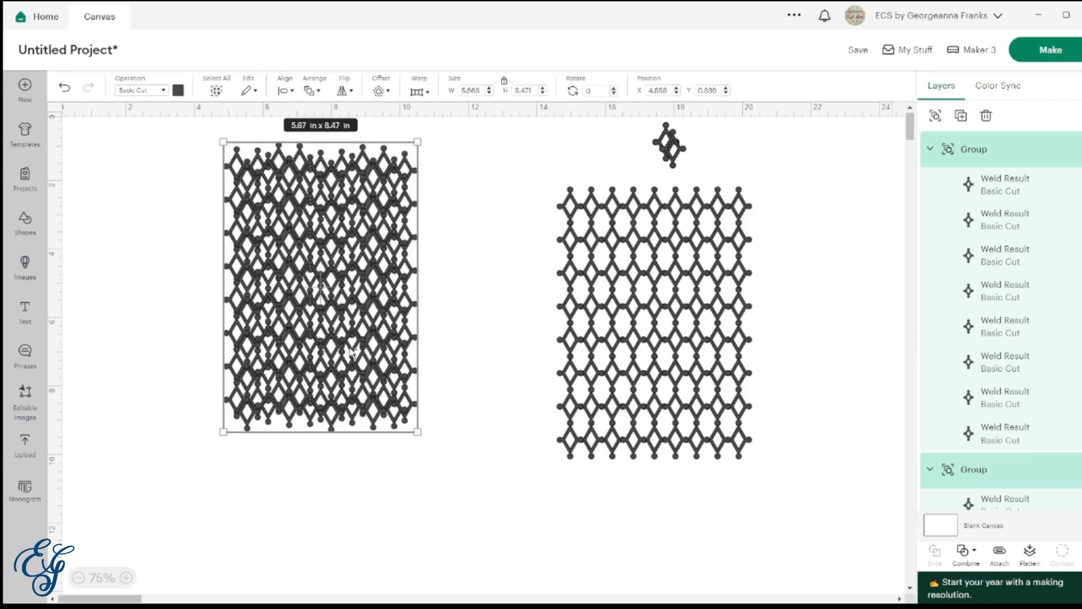
{"action": "key", "text": "ctrl+z"}
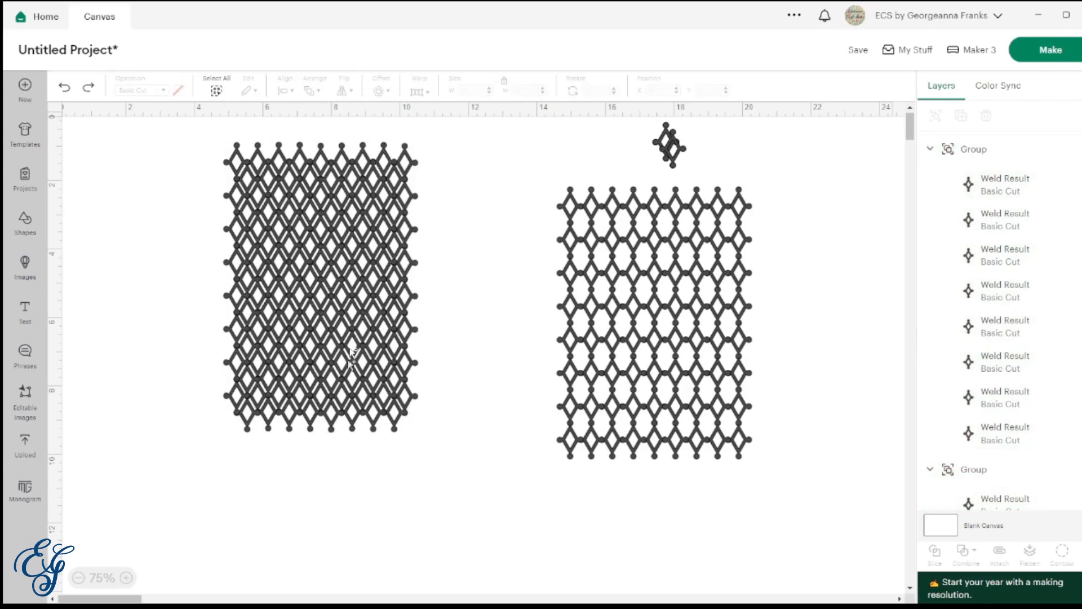
- Check the evenly spaced joints of the dense mesh and weld all its columns into one shape
{"action": "left_click", "coordinate": [127, 577]}
{"action": "left_click", "coordinate": [128, 577]}
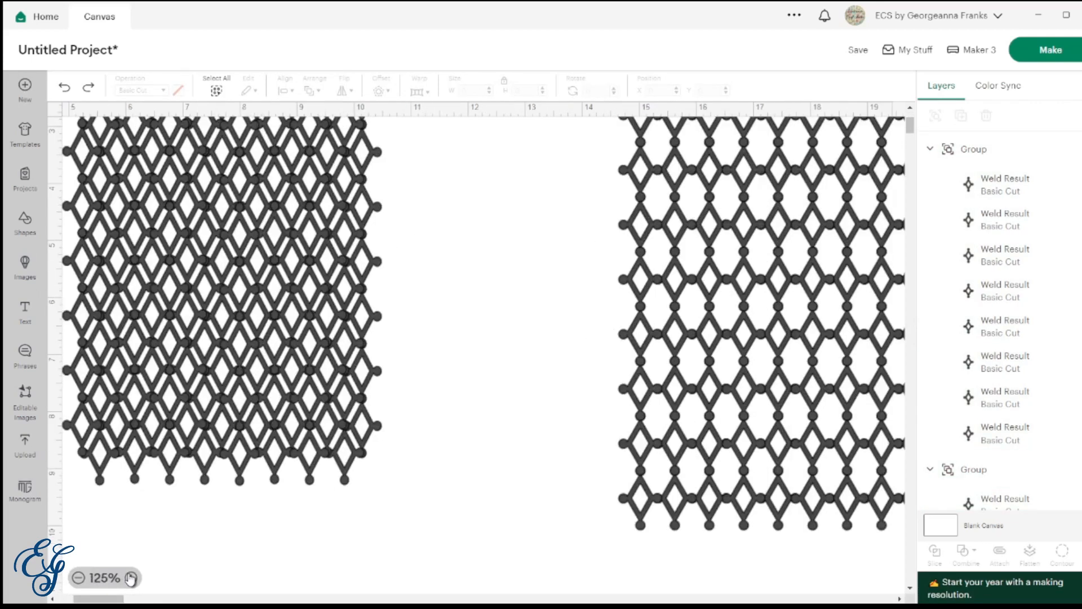
{"action": "left_click", "coordinate": [130, 577]}
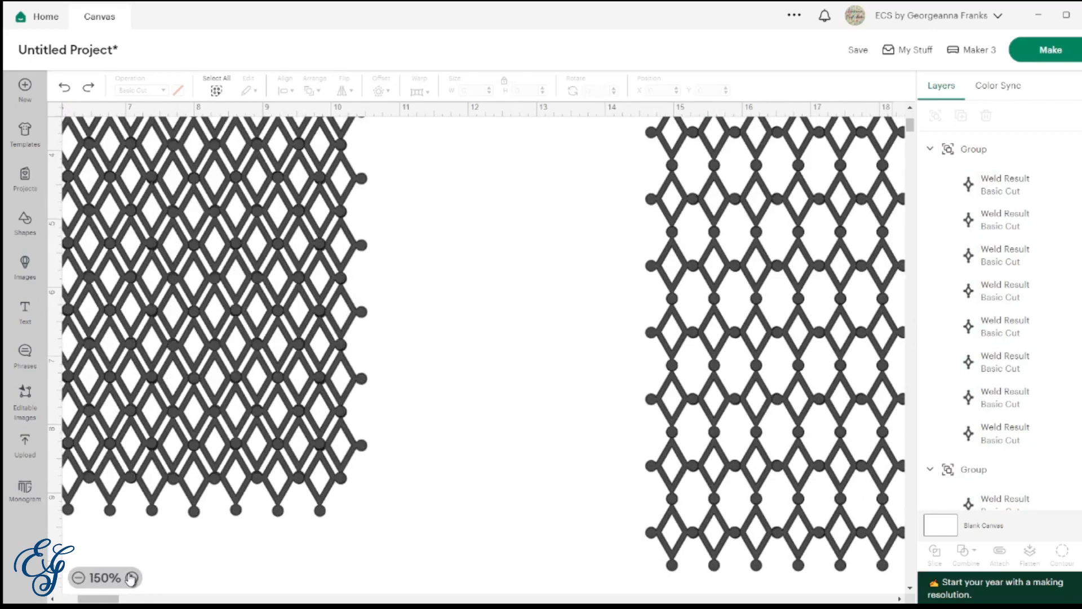
{"action": "left_click", "coordinate": [79, 578]}
{"action": "left_click", "coordinate": [79, 578]}
{"action": "left_click", "coordinate": [79, 577]}
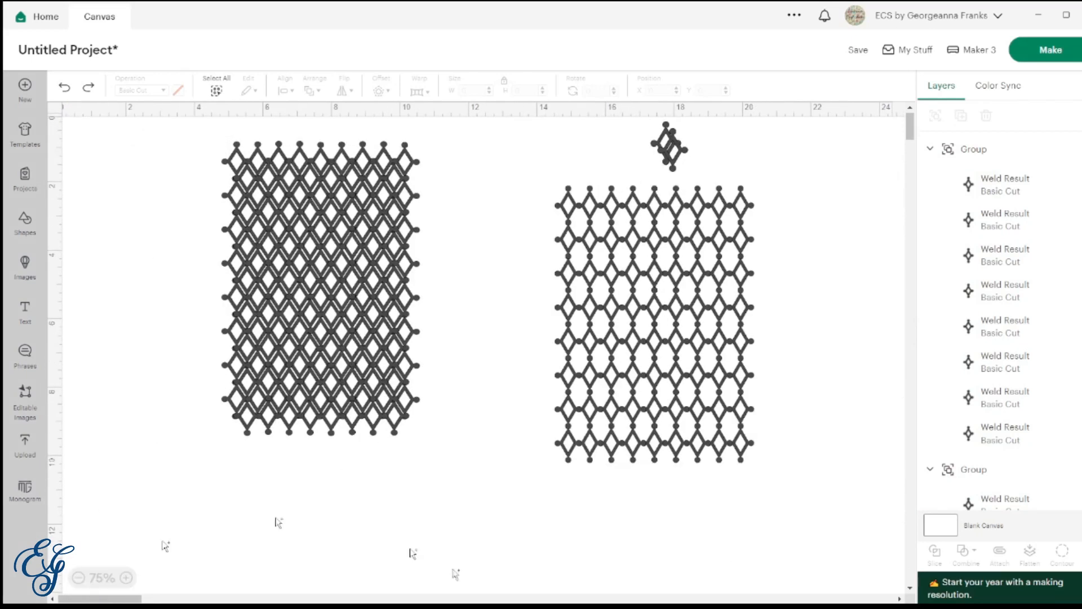
{"action": "left_click_drag", "start_coordinate": [468, 502], "coordinate": [202, 137]}
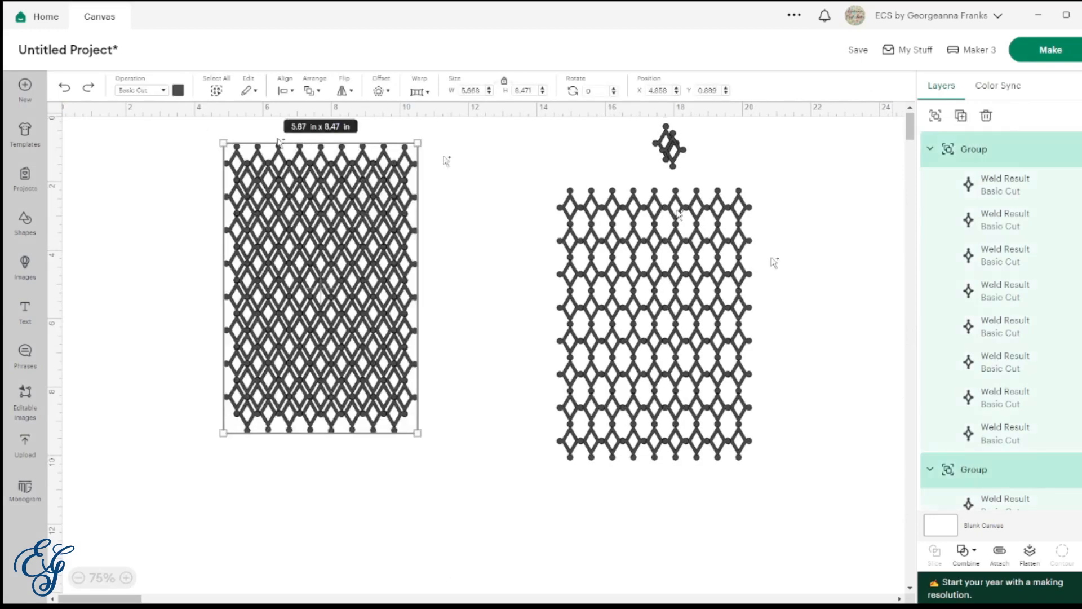
{"action": "left_click", "coordinate": [966, 559]}
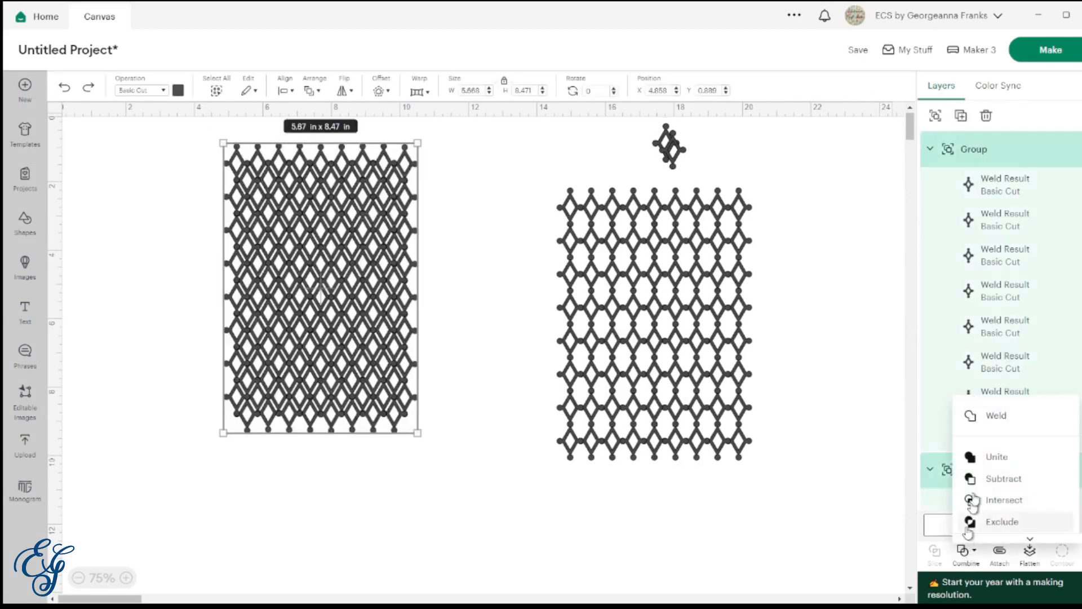
{"action": "left_click", "coordinate": [1000, 413]}
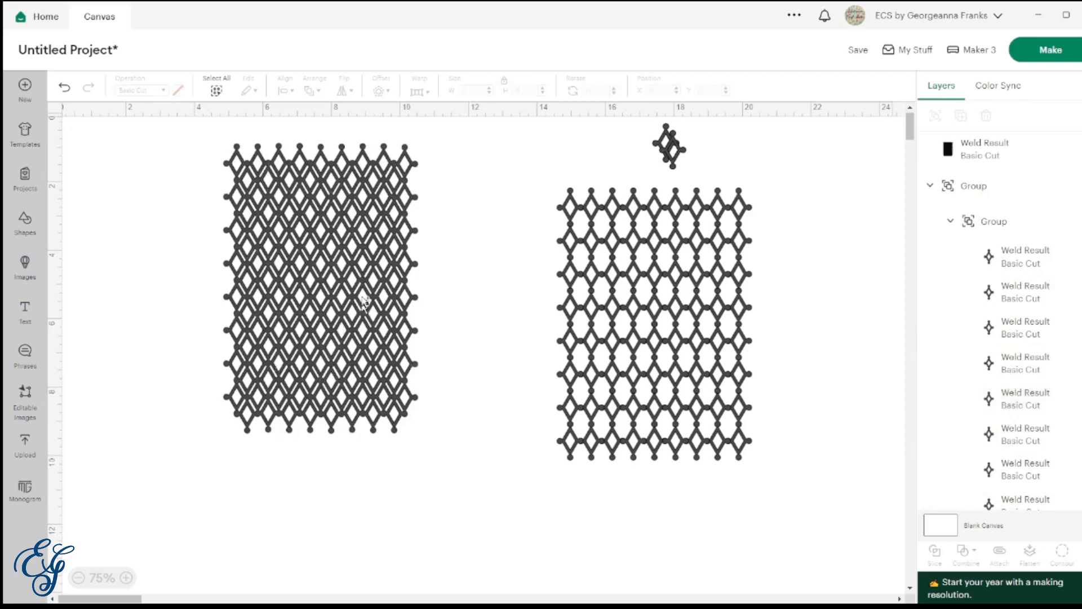
- Move the welded mesh left to about X 1.18, Y 0.99 and the spaced lattice right to about X 18.71, Y 1.32
{"action": "left_click_drag", "start_coordinate": [364, 303], "coordinate": [239, 304]}
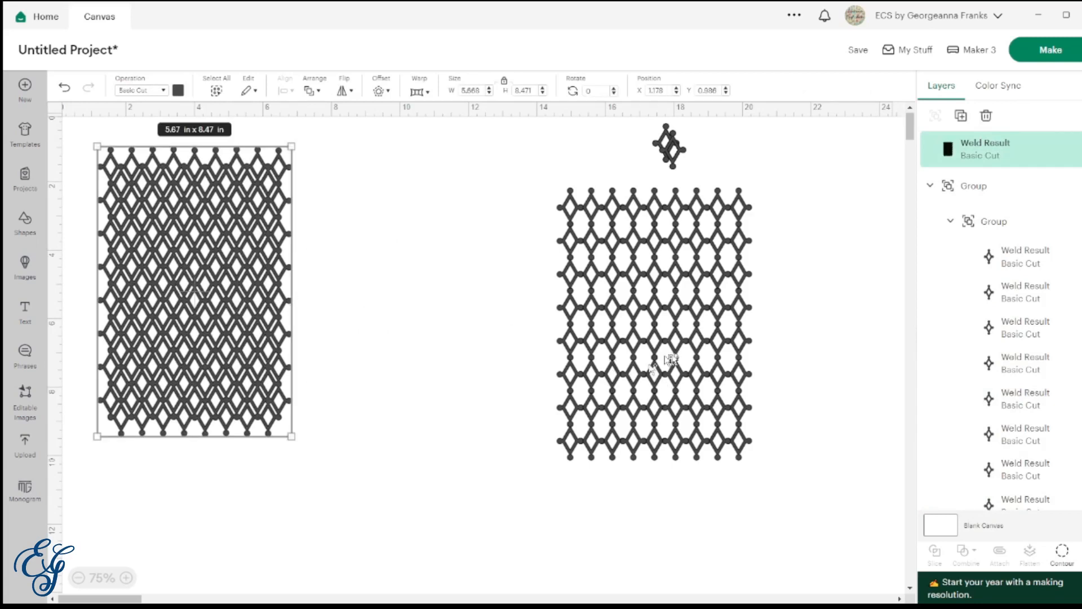
{"action": "left_click", "coordinate": [671, 360]}
{"action": "left_click_drag", "start_coordinate": [673, 358], "coordinate": [814, 329]}
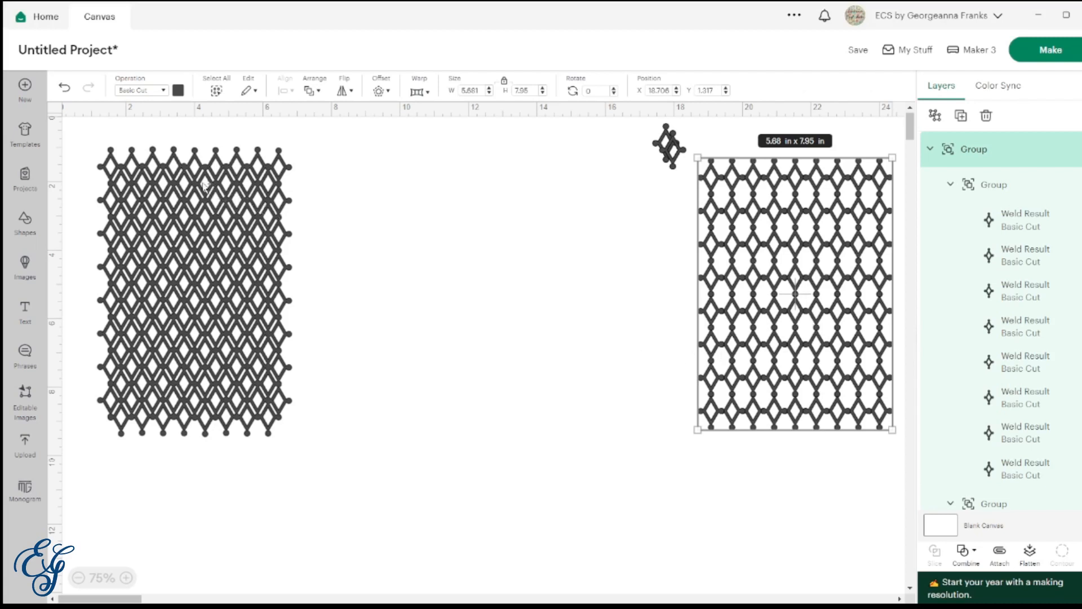
- Add a rounded-corner square, rotate it 45 degrees, and place it at about X 13.26, Y 0.01
{"action": "left_click", "coordinate": [24, 229]}
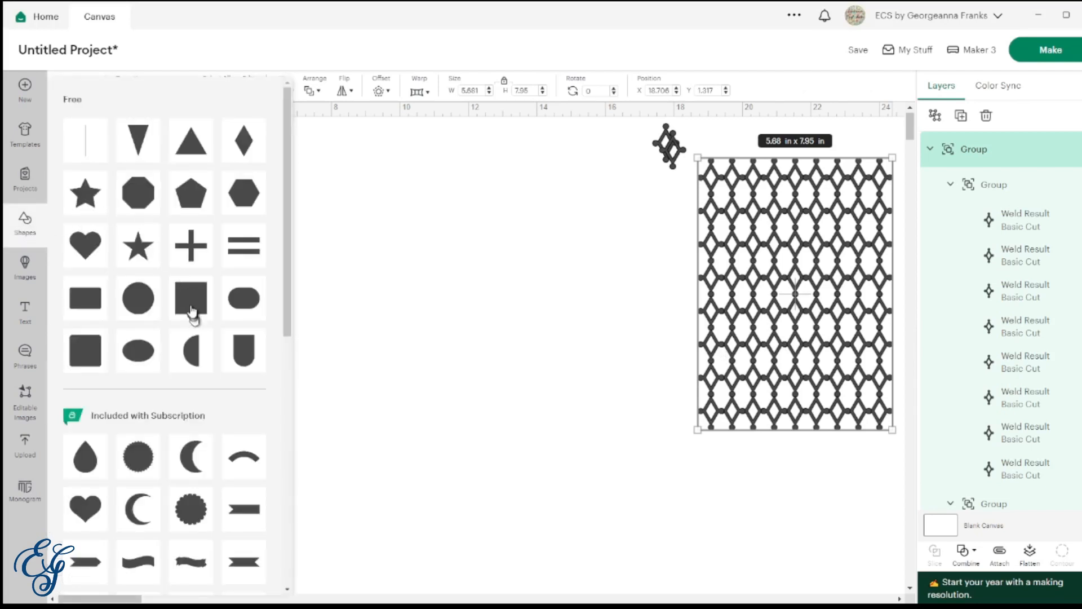
{"action": "left_click", "coordinate": [85, 350]}
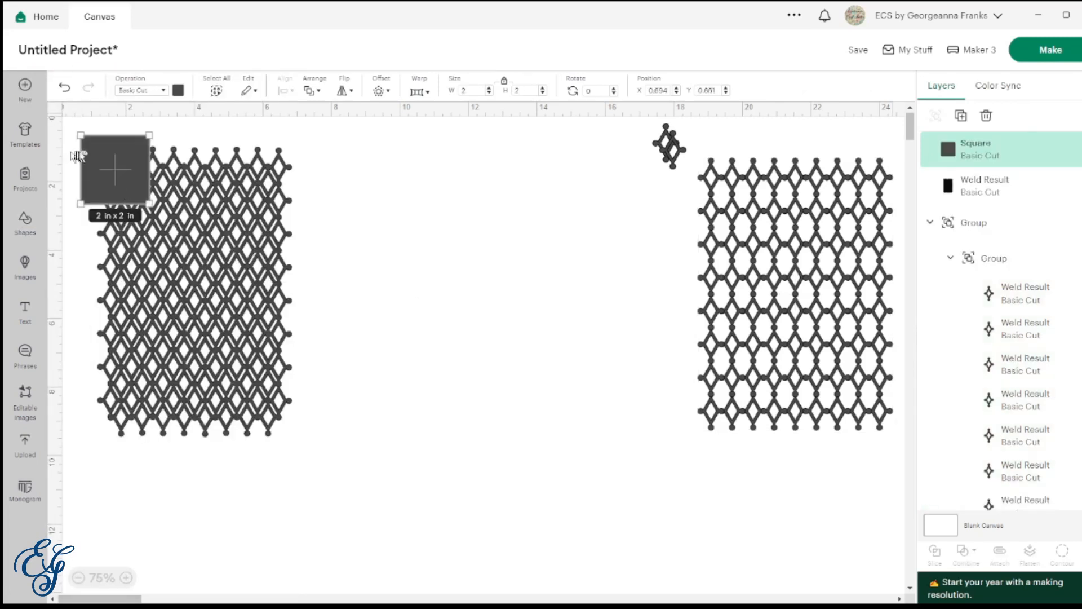
{"action": "left_click_drag", "start_coordinate": [79, 156], "coordinate": [424, 240]}
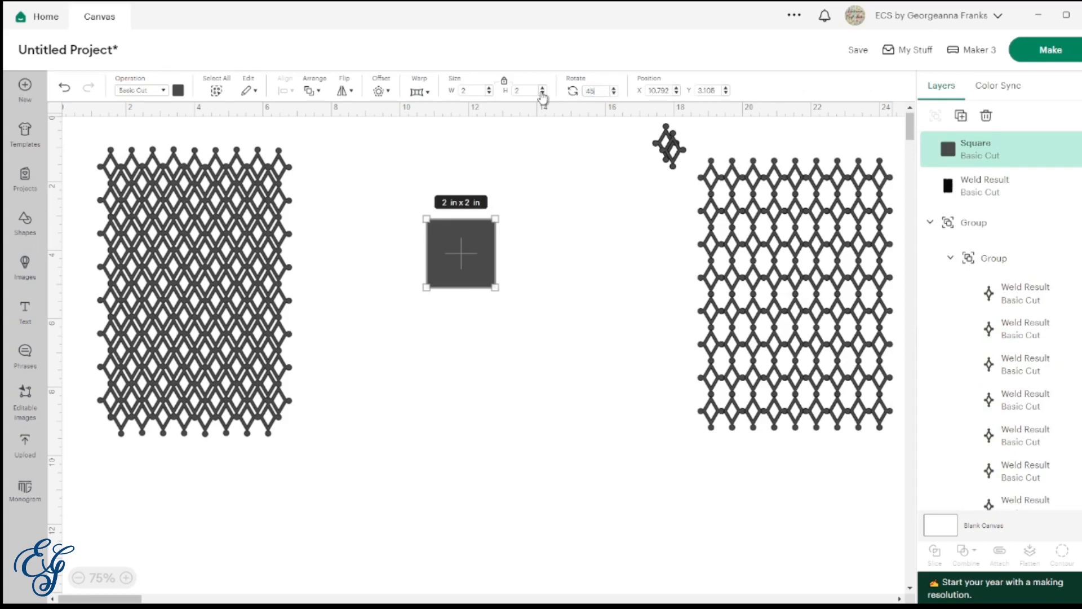
{"action": "key", "text": "Return"}
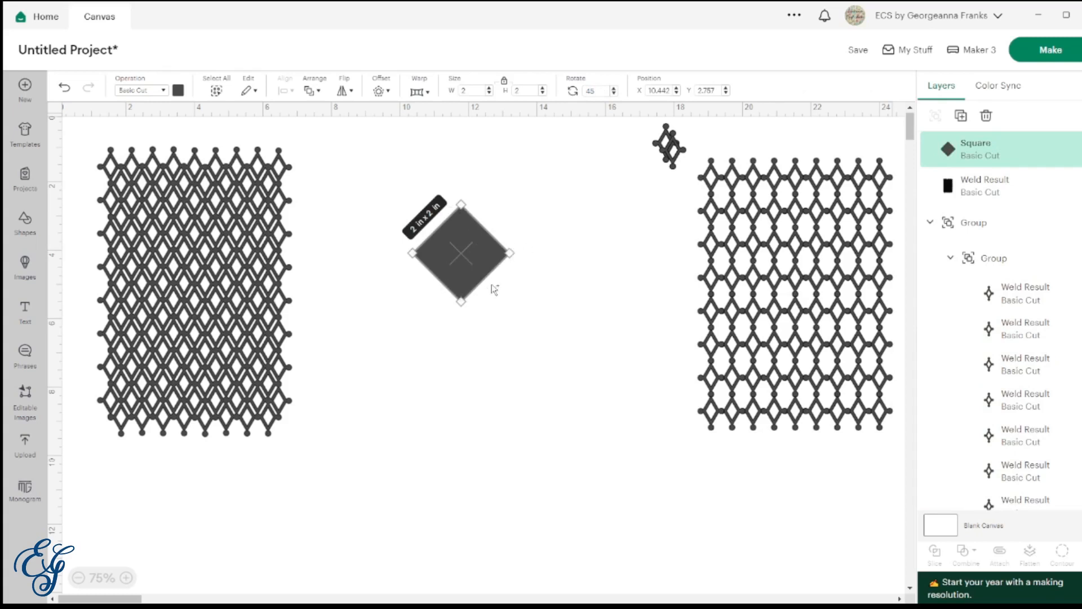
{"action": "left_click_drag", "start_coordinate": [472, 264], "coordinate": [571, 176]}
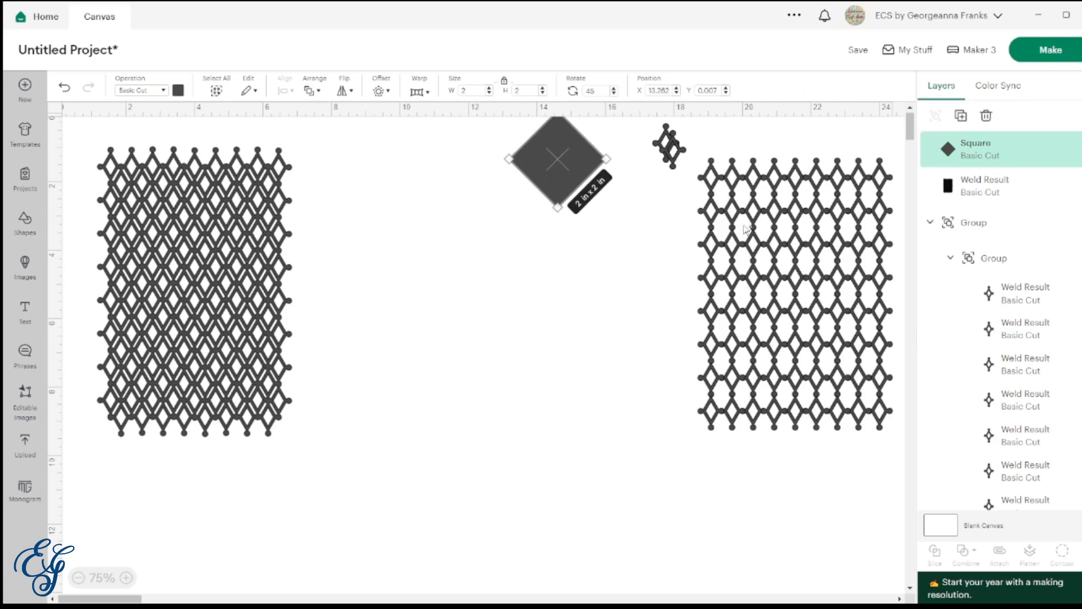
- Weld the spaced lattice into one shape and place it beside the dense mesh at about X 7.01, Y 1.22
{"action": "left_click_drag", "start_coordinate": [746, 228], "coordinate": [420, 308]}
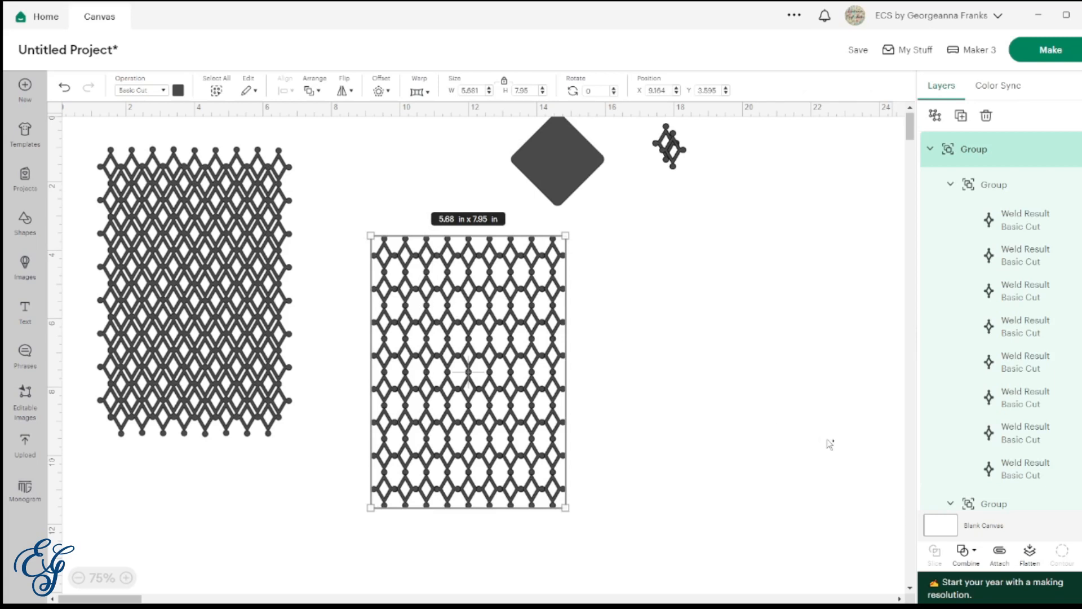
{"action": "left_click", "coordinate": [977, 555]}
{"action": "left_click", "coordinate": [990, 415]}
{"action": "left_click_drag", "start_coordinate": [462, 341], "coordinate": [390, 263]}
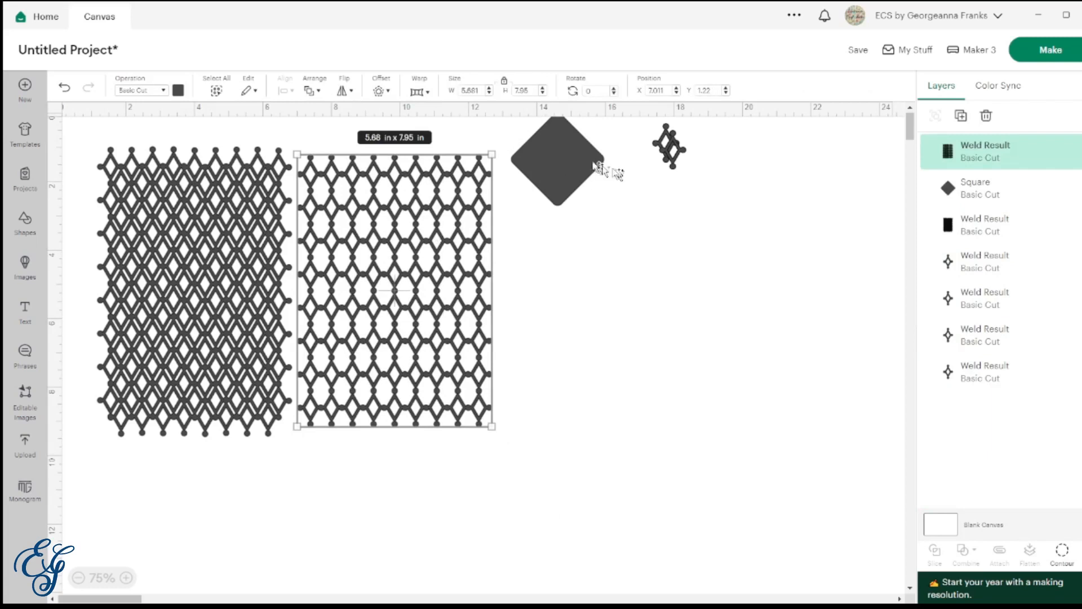
- Move the rotated square to the empty area right of the spaced lattice and resize it to 0.3 in
{"action": "left_click_drag", "start_coordinate": [586, 163], "coordinate": [675, 289]}
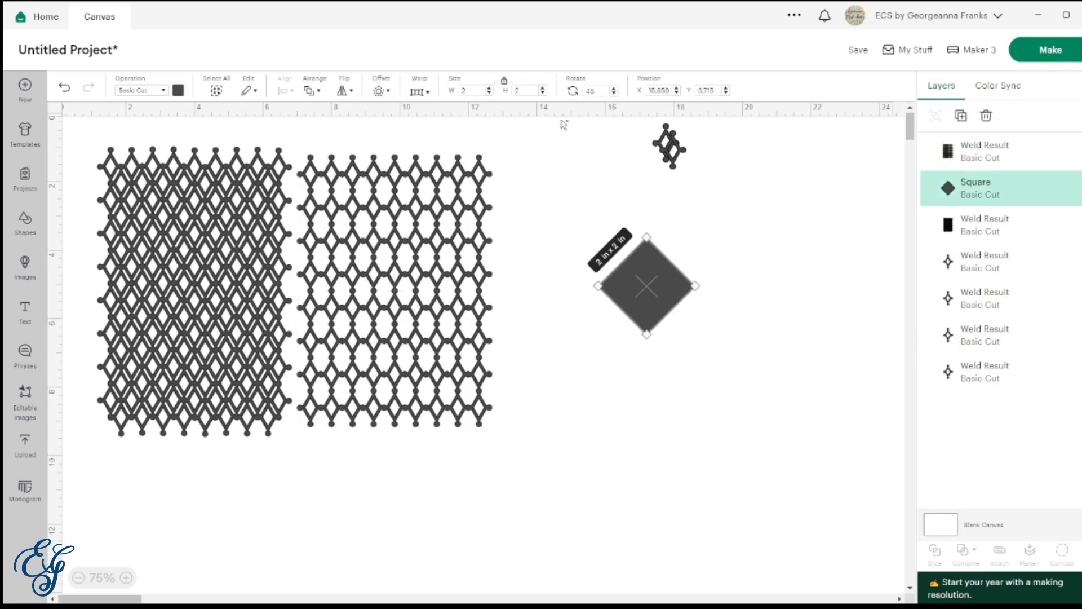
{"action": "double_click", "coordinate": [471, 90]}
{"action": "type", "text": "3"}
{"action": "key", "text": "Return"}
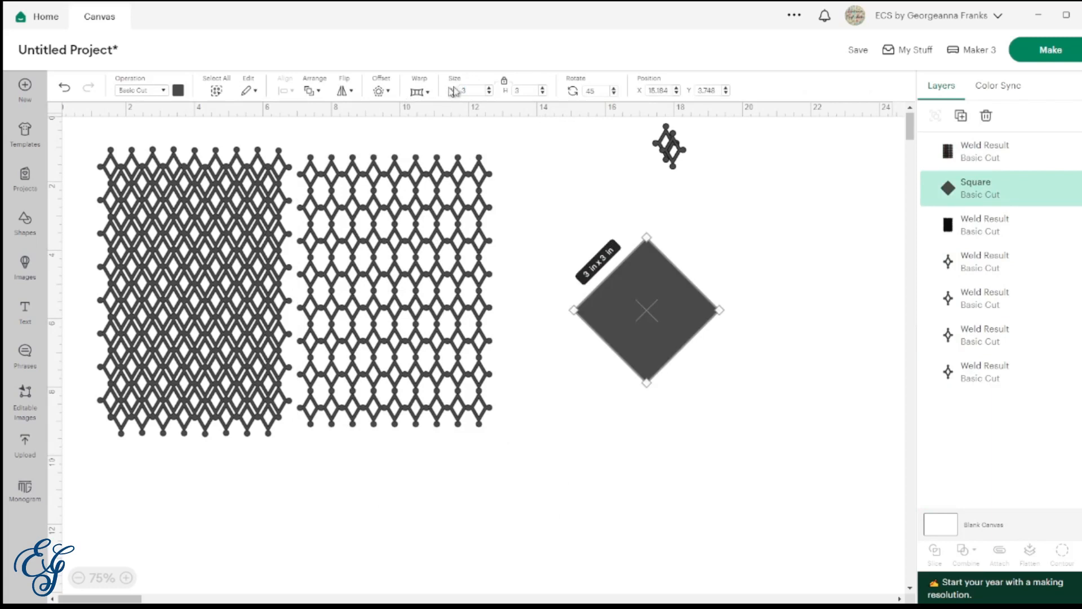
{"action": "left_click_drag", "start_coordinate": [474, 90], "coordinate": [389, 84]}
{"action": "type", "text": ".3"}
{"action": "key", "text": "Return"}
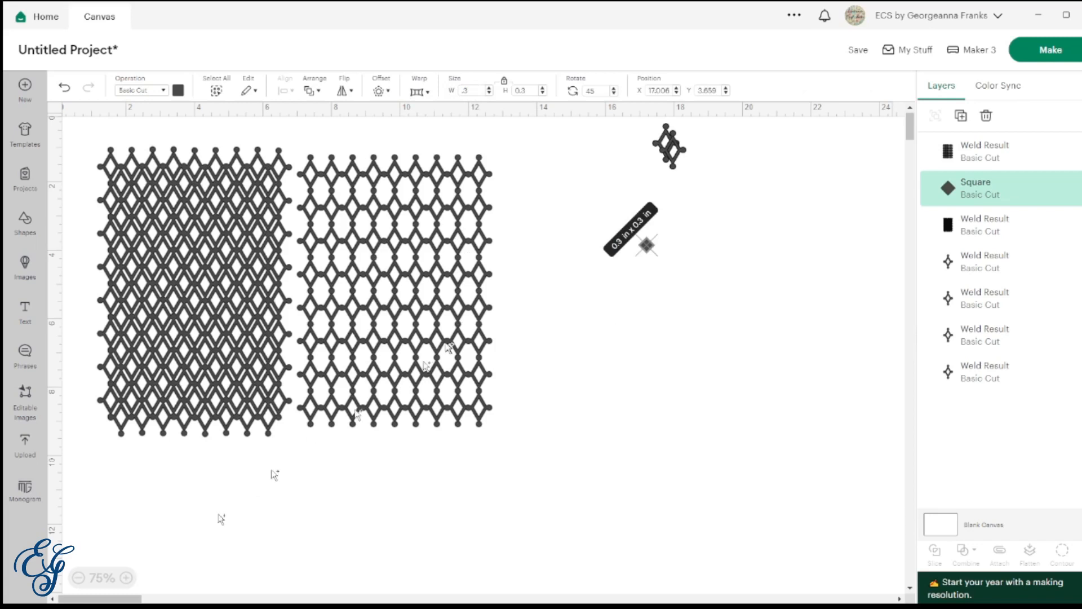
- Enlarge the rotated square to 0.7 in wide and high
{"action": "left_click", "coordinate": [488, 89]}
{"action": "left_click", "coordinate": [488, 88]}
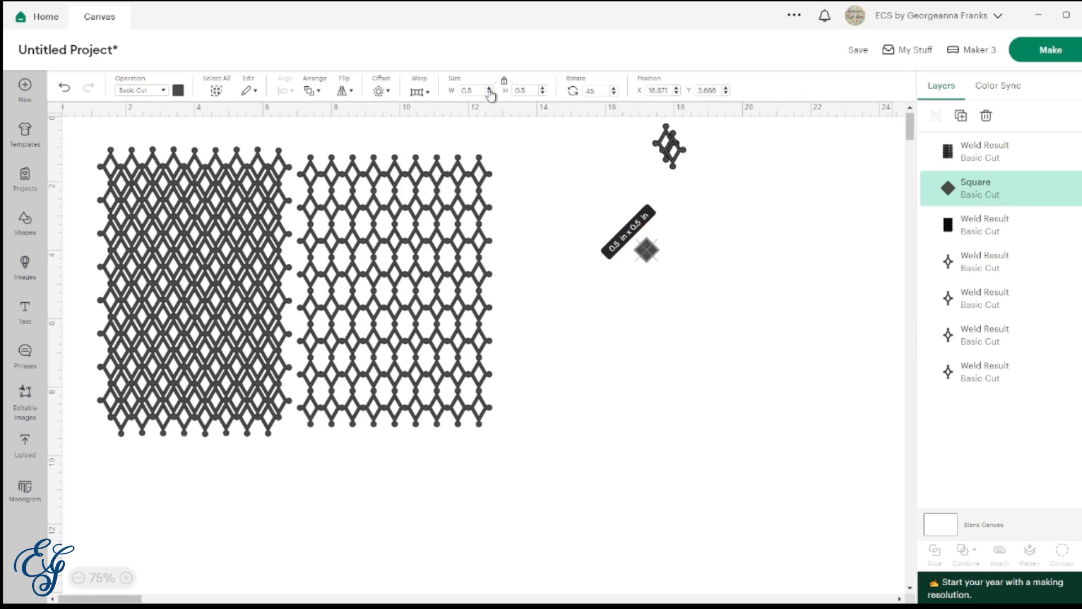
{"action": "left_click", "coordinate": [488, 88]}
{"action": "left_click", "coordinate": [488, 89]}
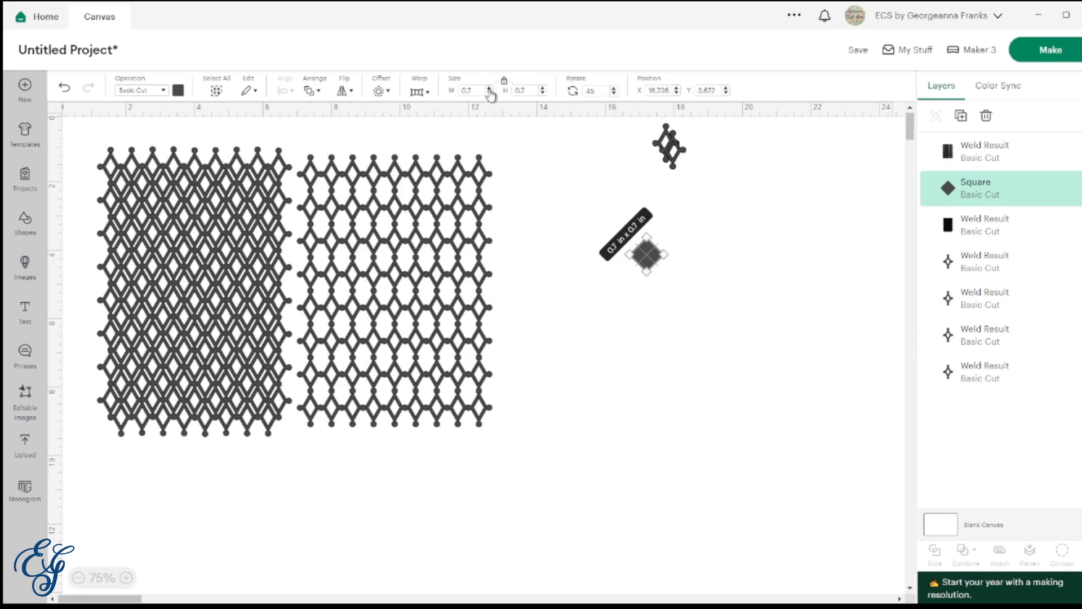
{"action": "left_click", "coordinate": [488, 88]}
{"action": "left_click", "coordinate": [488, 88]}
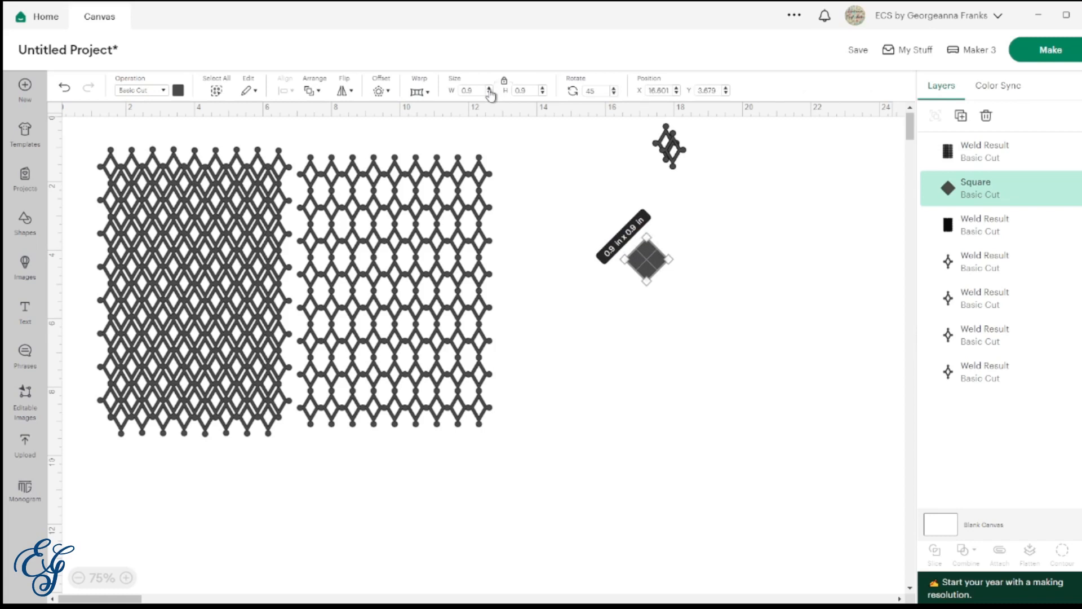
{"action": "left_click", "coordinate": [489, 93]}
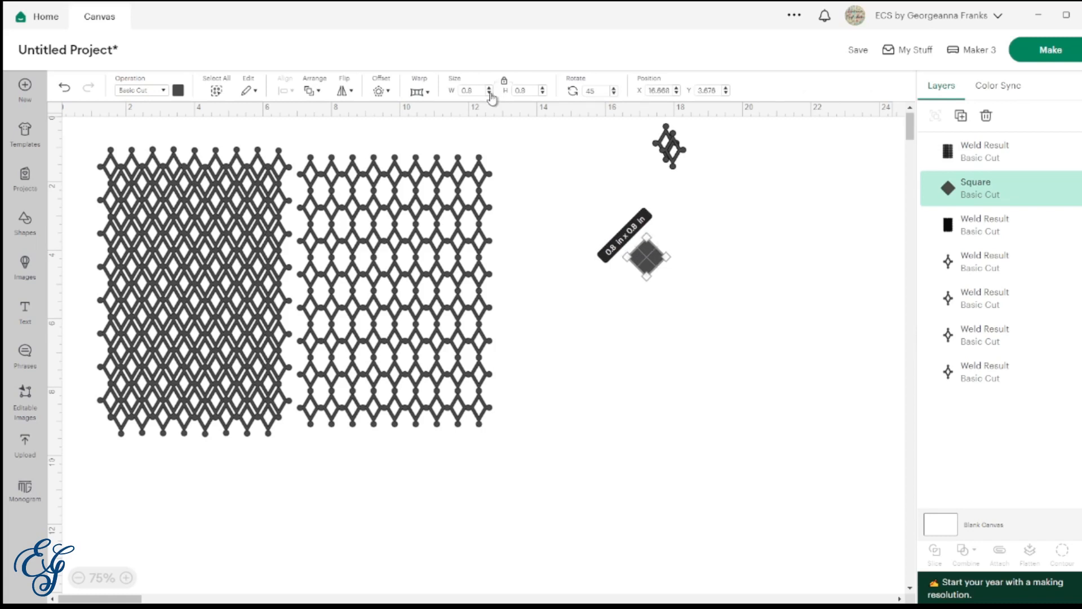
{"action": "left_click", "coordinate": [488, 93]}
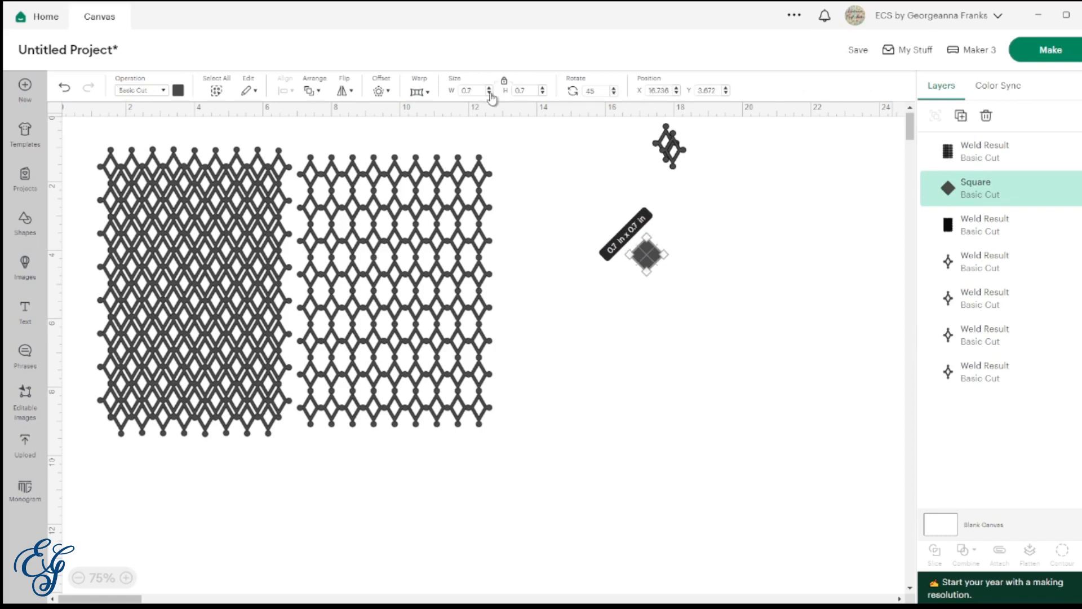
- Duplicate the rotated square and color the copy light blue
{"action": "left_click", "coordinate": [961, 117]}
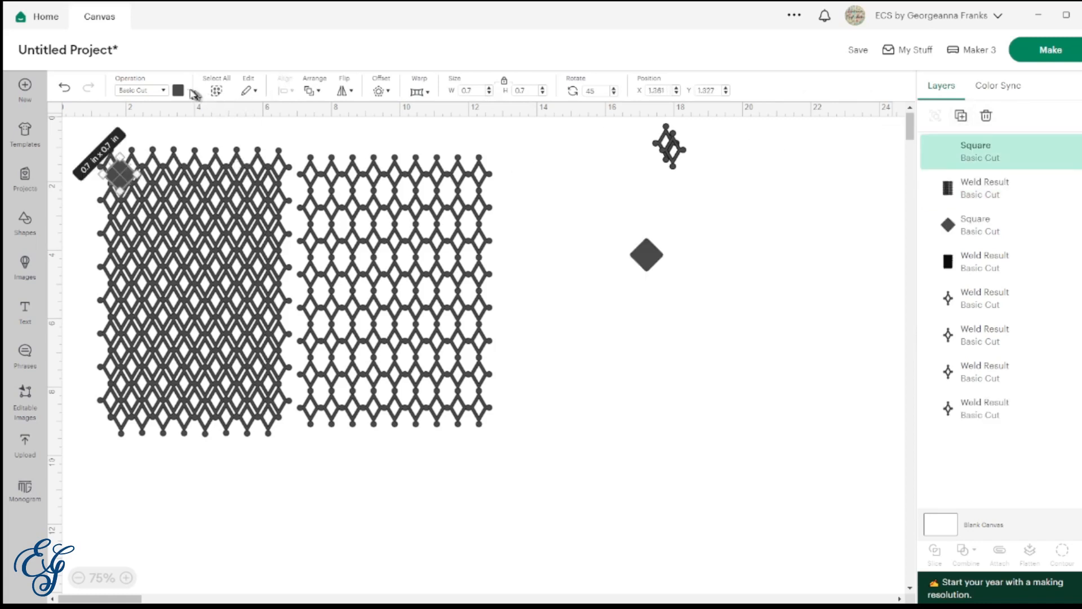
{"action": "left_click", "coordinate": [178, 91]}
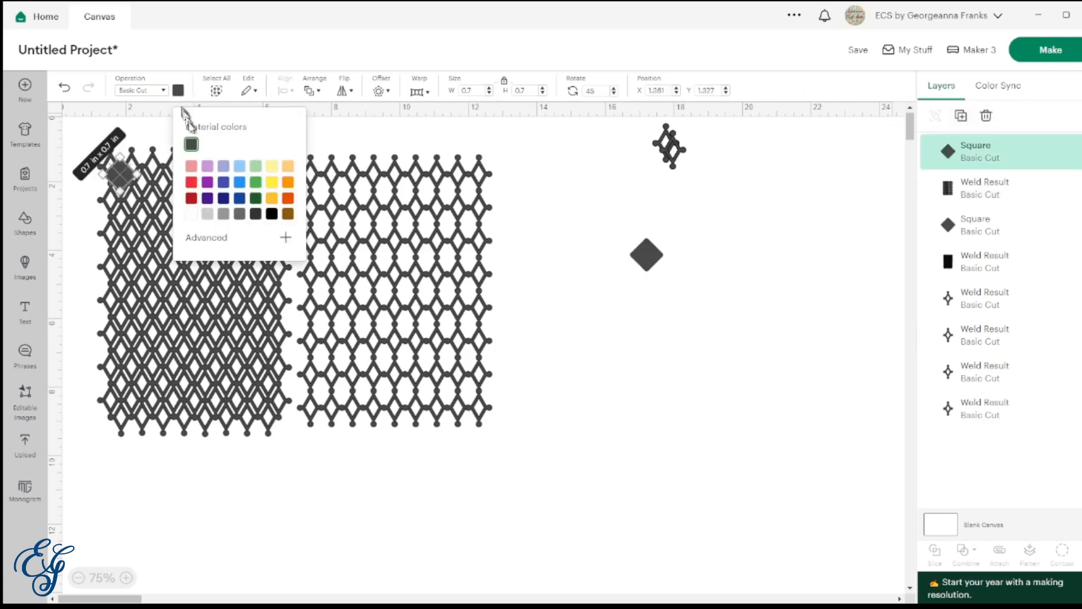
{"action": "left_click", "coordinate": [239, 165]}
{"action": "left_click", "coordinate": [87, 198]}
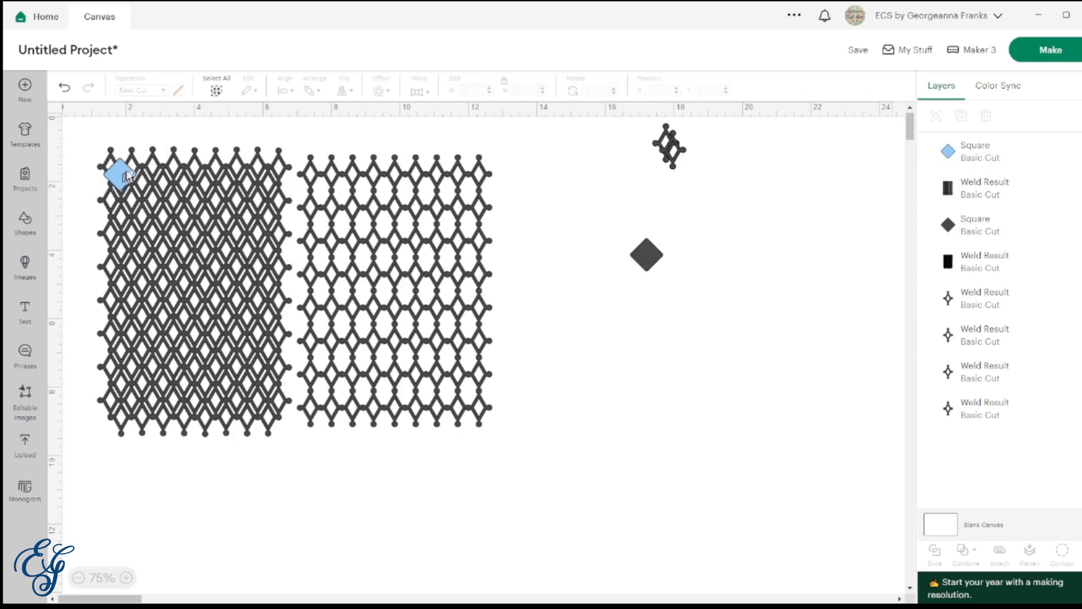
- Place the light blue square over the dark rotated square and shrink it to 0.4 in
{"action": "left_click_drag", "start_coordinate": [123, 179], "coordinate": [645, 259]}
{"action": "left_click", "coordinate": [488, 93]}
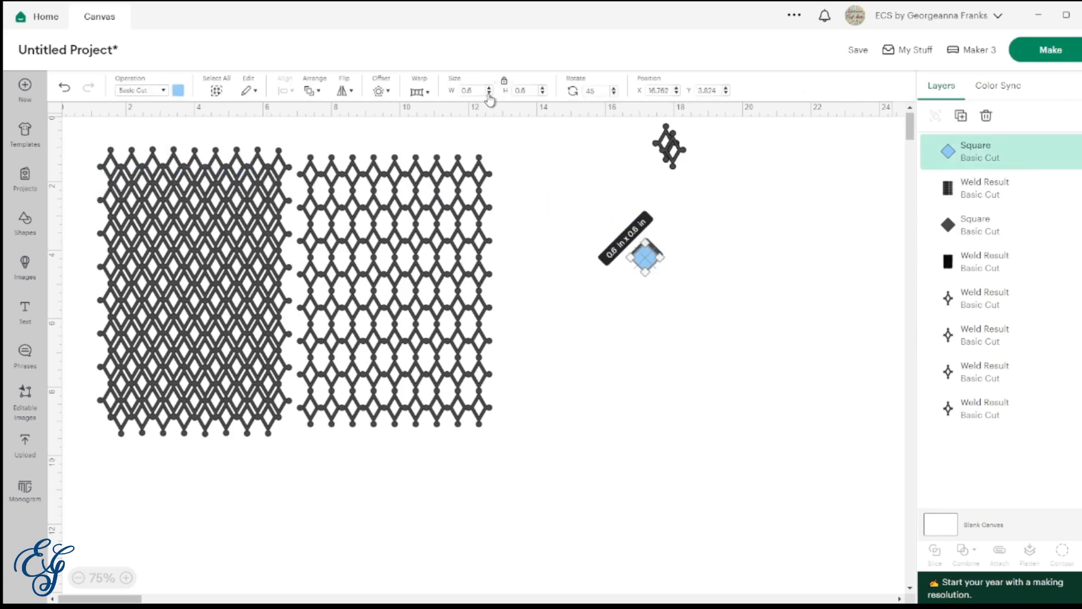
{"action": "left_click", "coordinate": [489, 94]}
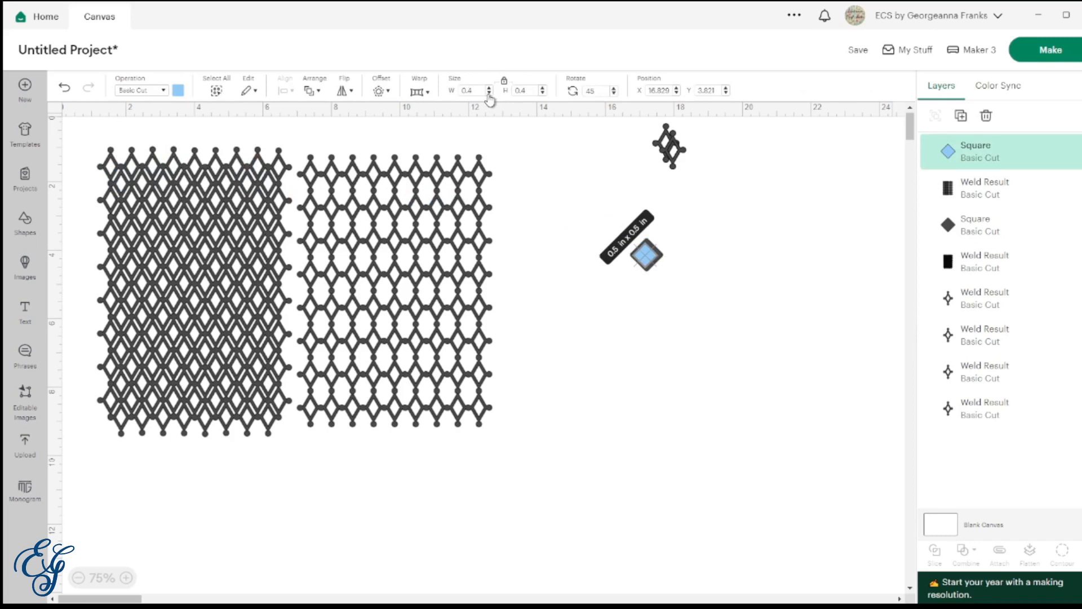
- Center the light blue square on the dark rotated square and slice the two shapes
{"action": "left_click_drag", "start_coordinate": [697, 315], "coordinate": [619, 244]}
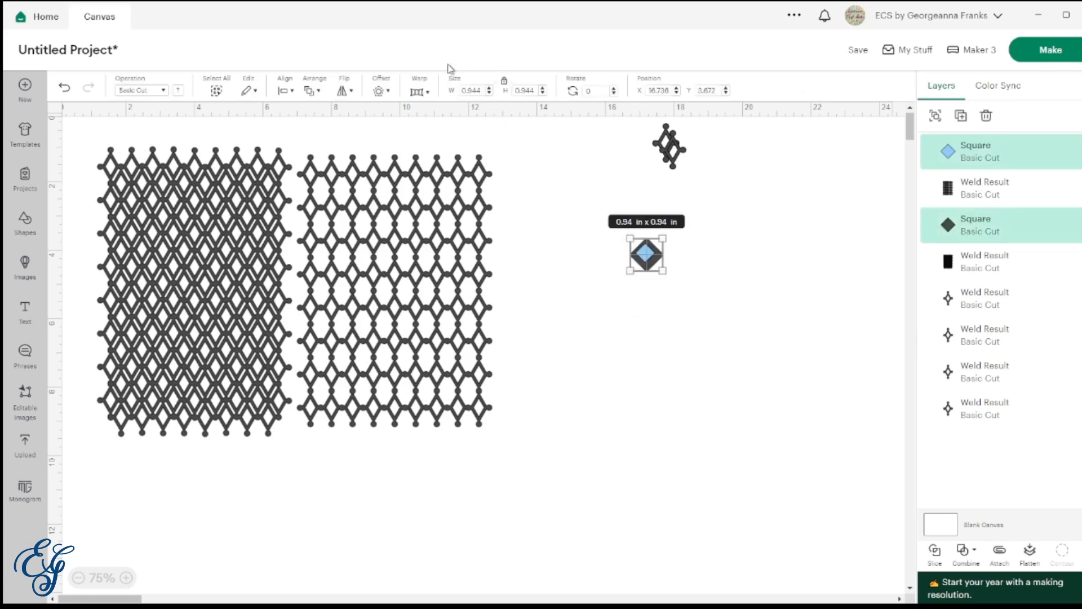
{"action": "left_click", "coordinate": [286, 92]}
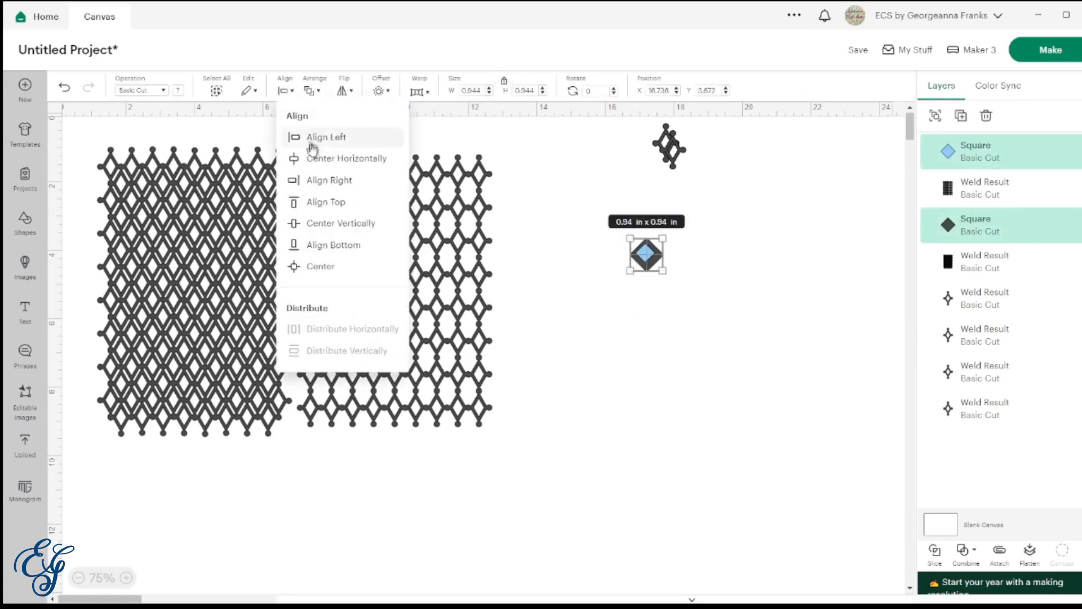
{"action": "left_click", "coordinate": [334, 269]}
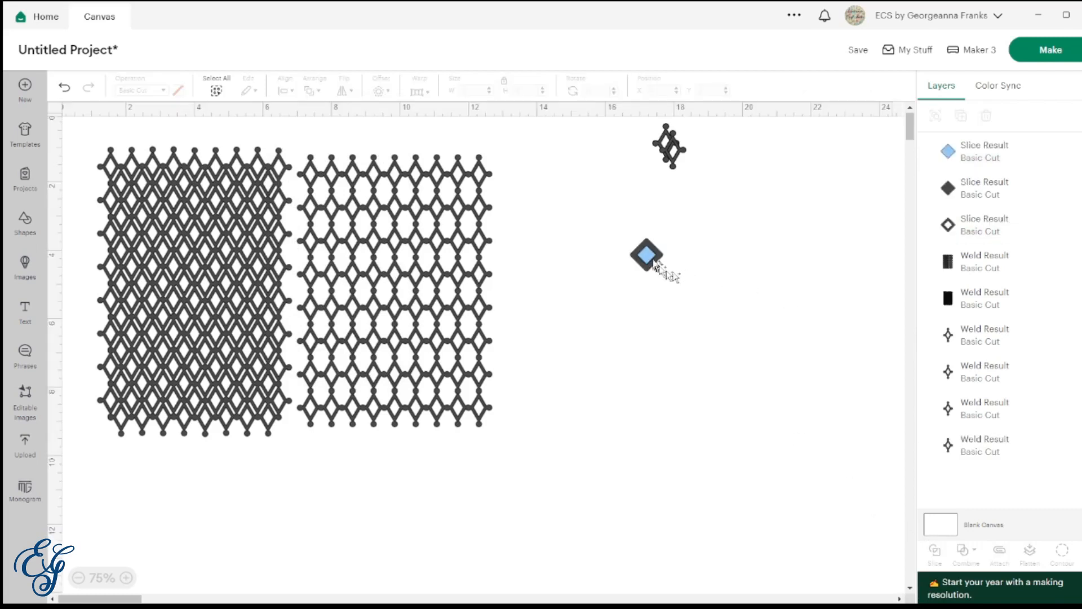
- Pull the light blue and dark sliced-out center squares off the diamond frame and delete both
{"action": "left_click_drag", "start_coordinate": [647, 256], "coordinate": [710, 327]}
{"action": "left_click_drag", "start_coordinate": [647, 256], "coordinate": [711, 338]}
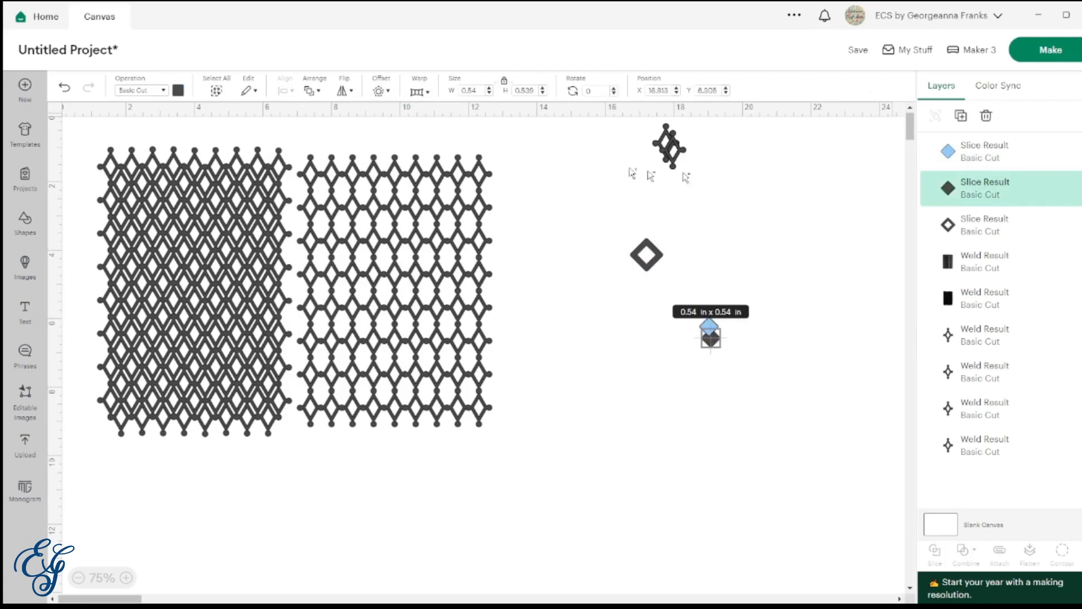
{"action": "left_click", "coordinate": [683, 151]}
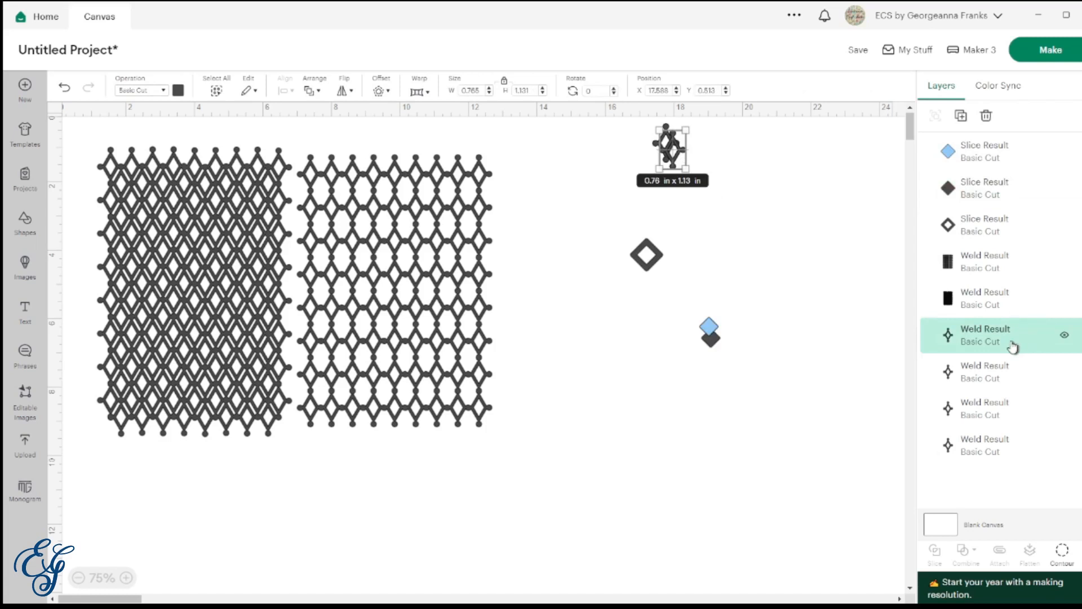
{"action": "left_click_drag", "start_coordinate": [727, 391], "coordinate": [699, 319]}
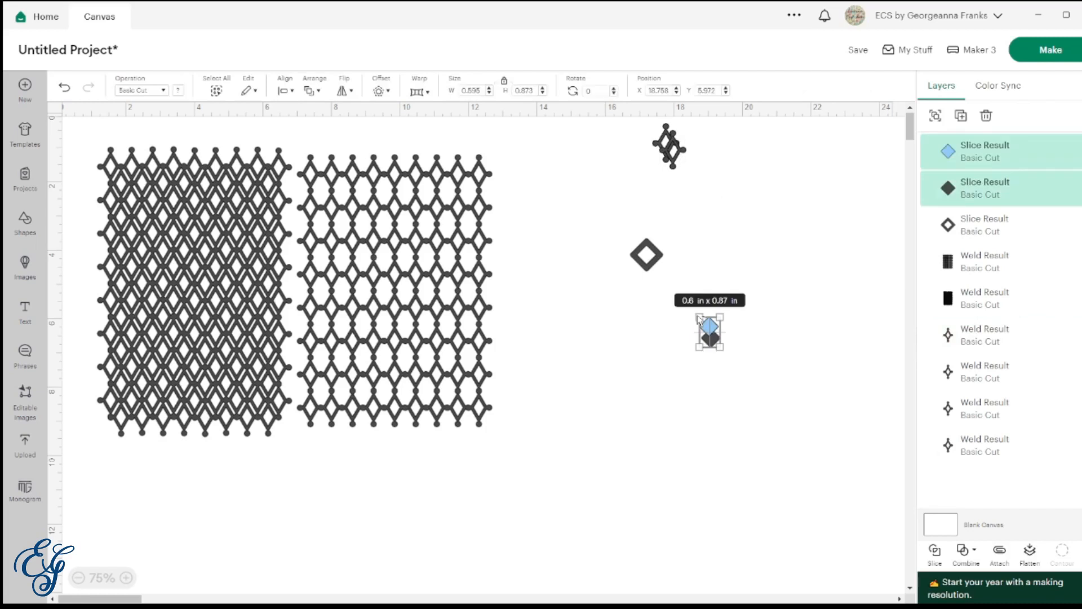
{"action": "key", "text": "Delete"}
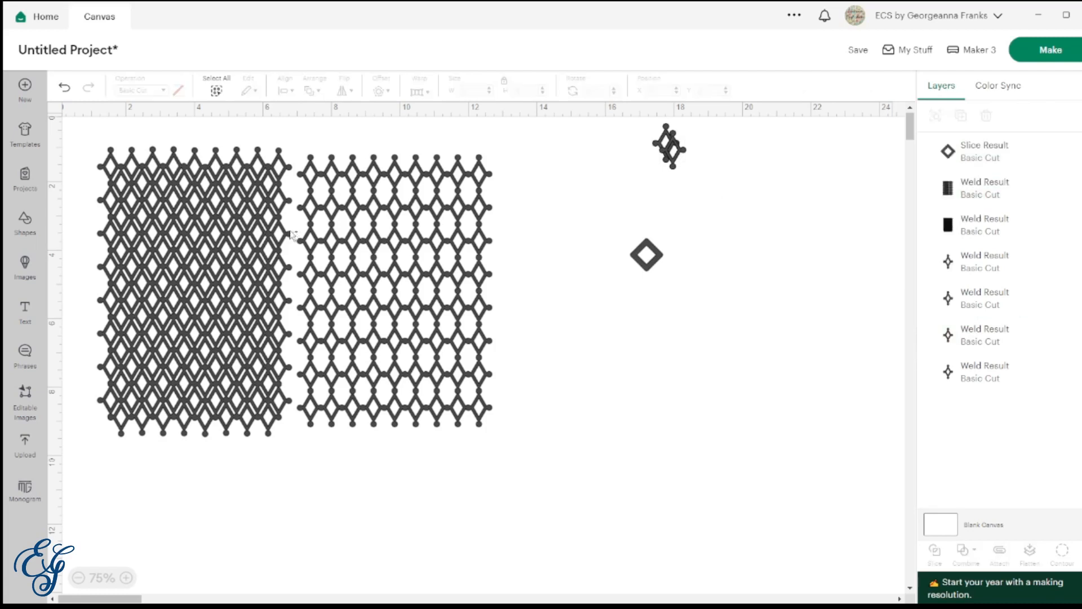
- Add a circle, shrink it to about 0.35 in, and place it at the diamond frame's right corner
{"action": "left_click", "coordinate": [24, 232]}
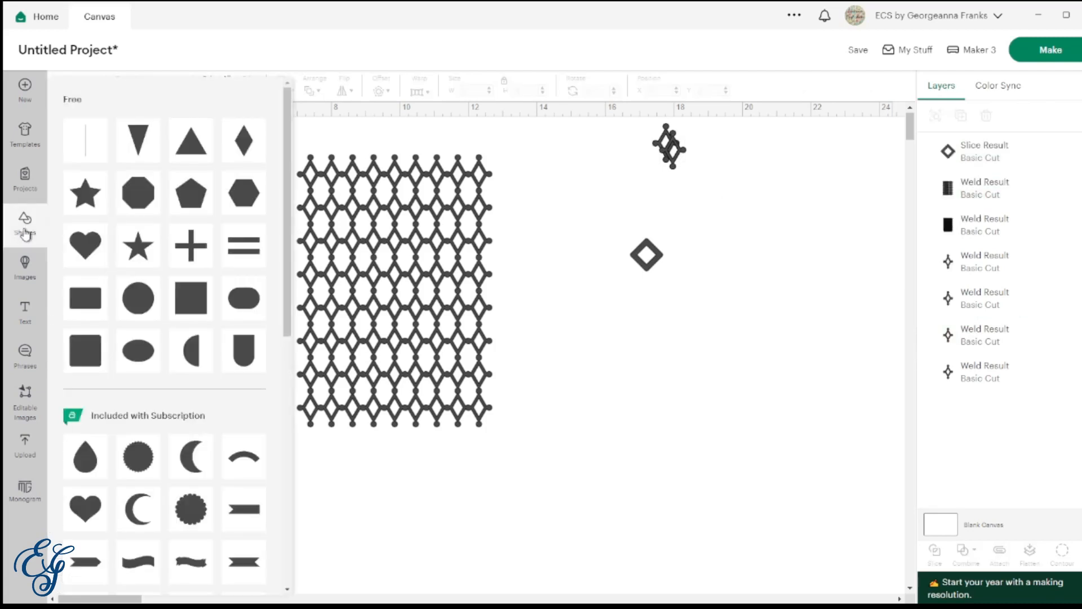
{"action": "left_click", "coordinate": [138, 297]}
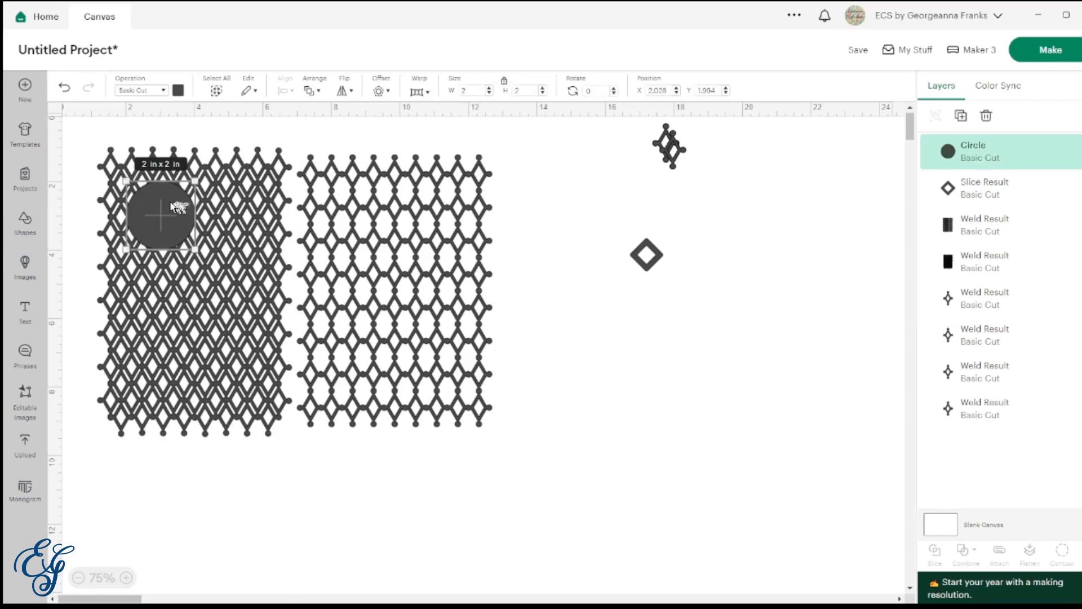
{"action": "left_click_drag", "start_coordinate": [174, 210], "coordinate": [604, 327]}
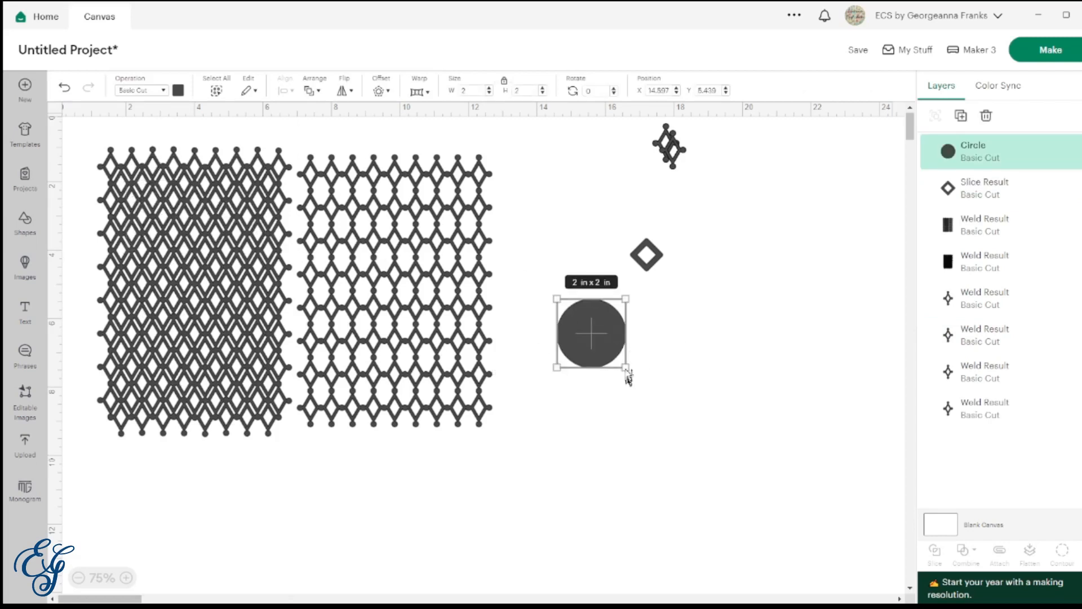
{"action": "left_click_drag", "start_coordinate": [627, 372], "coordinate": [666, 255]}
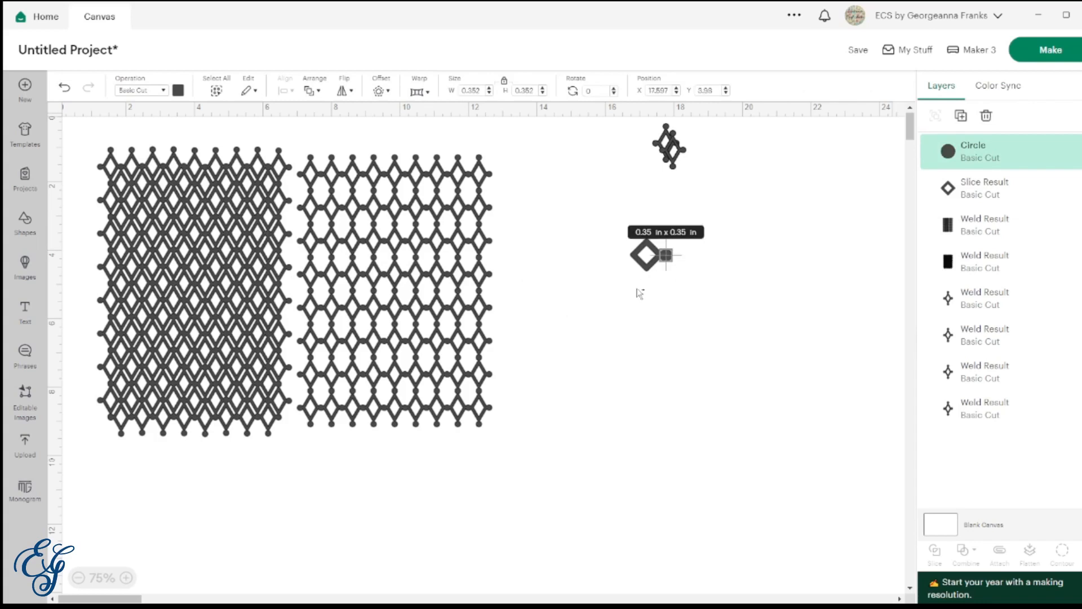
- Reduce the circle to 0.2 in wide and high and reposition it beside the diamond frame's right corner
{"action": "left_click", "coordinate": [128, 578]}
{"action": "scroll", "coordinate": [563, 440], "scroll_direction": "right", "scroll_amount": 5}
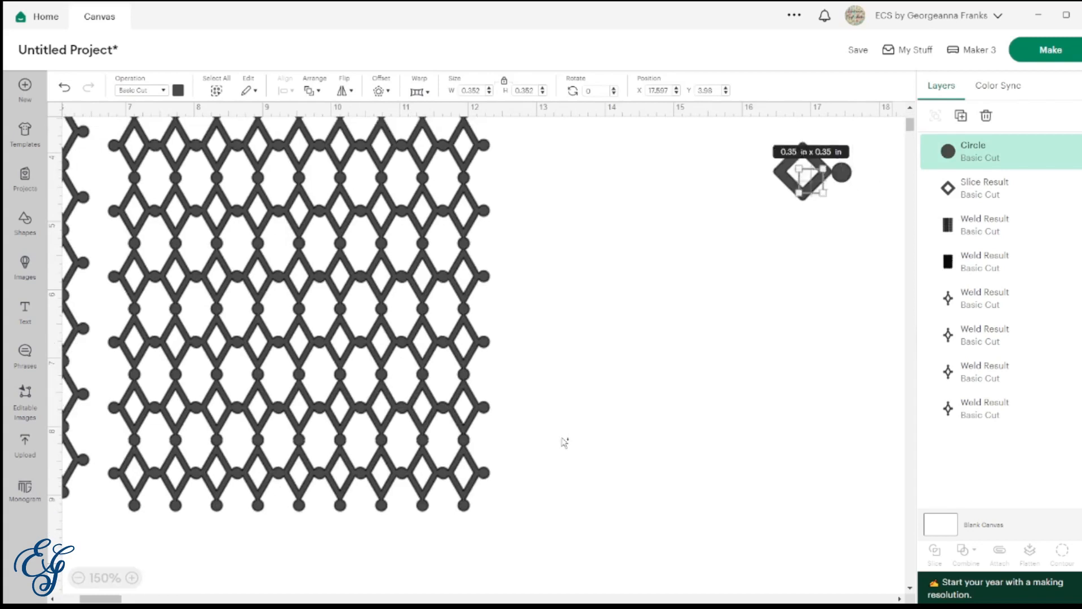
{"action": "scroll", "coordinate": [563, 439], "scroll_direction": "right", "scroll_amount": 3}
{"action": "scroll", "coordinate": [618, 283], "scroll_direction": "up", "scroll_amount": 5}
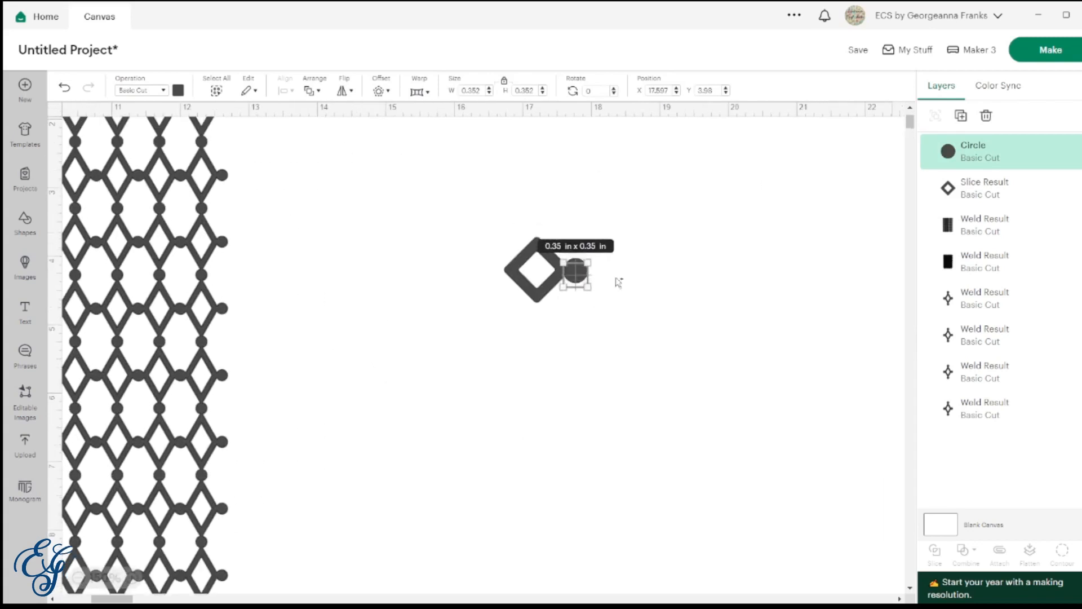
{"action": "scroll", "coordinate": [618, 283], "scroll_direction": "right", "scroll_amount": 3}
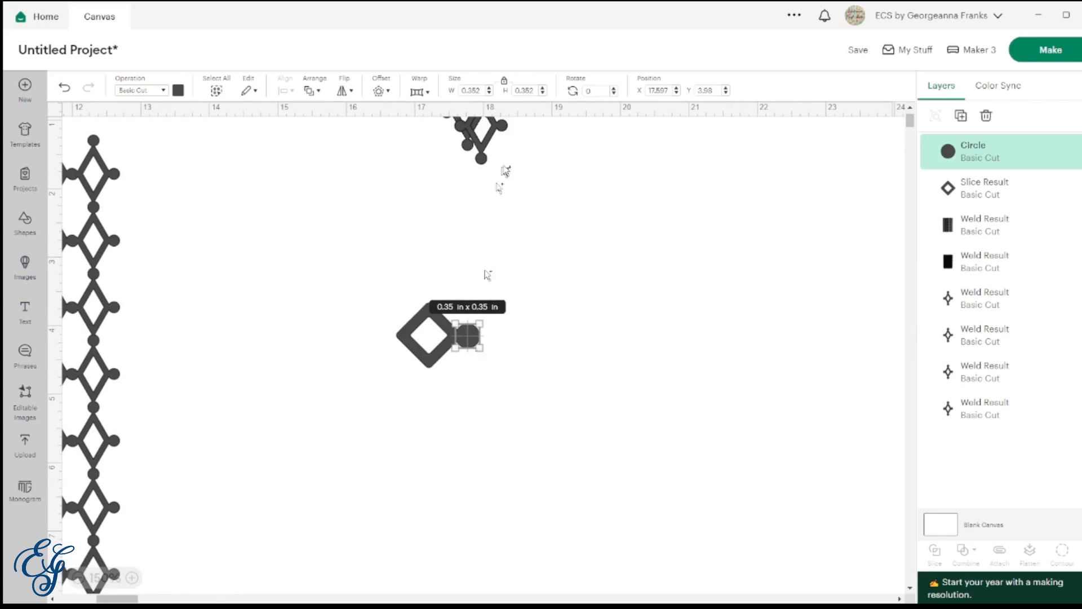
{"action": "left_click", "coordinate": [489, 94]}
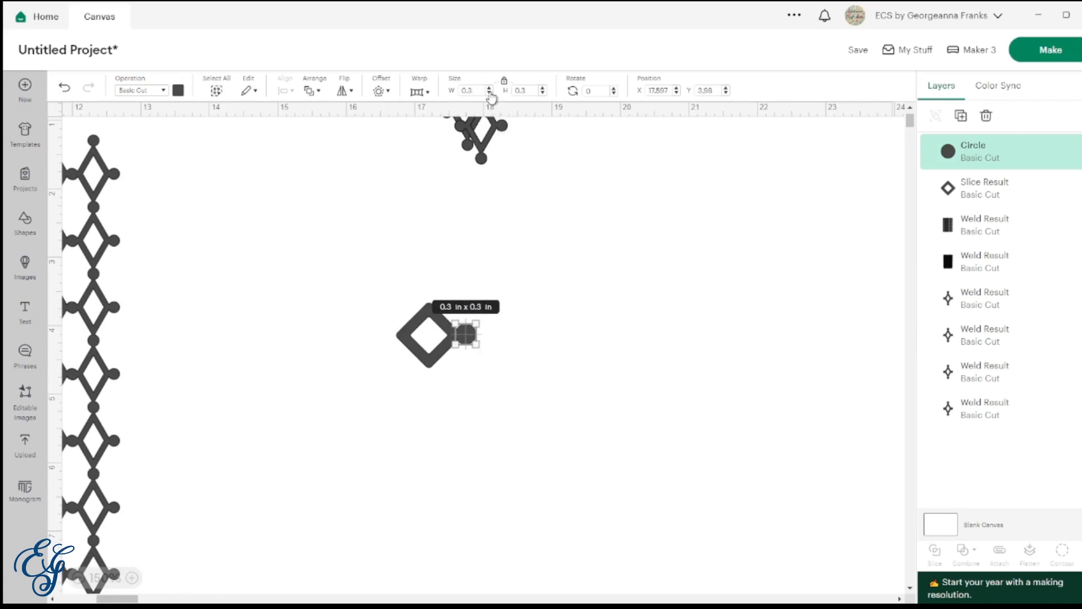
{"action": "left_click", "coordinate": [532, 362]}
{"action": "left_click_drag", "start_coordinate": [462, 331], "coordinate": [473, 342]}
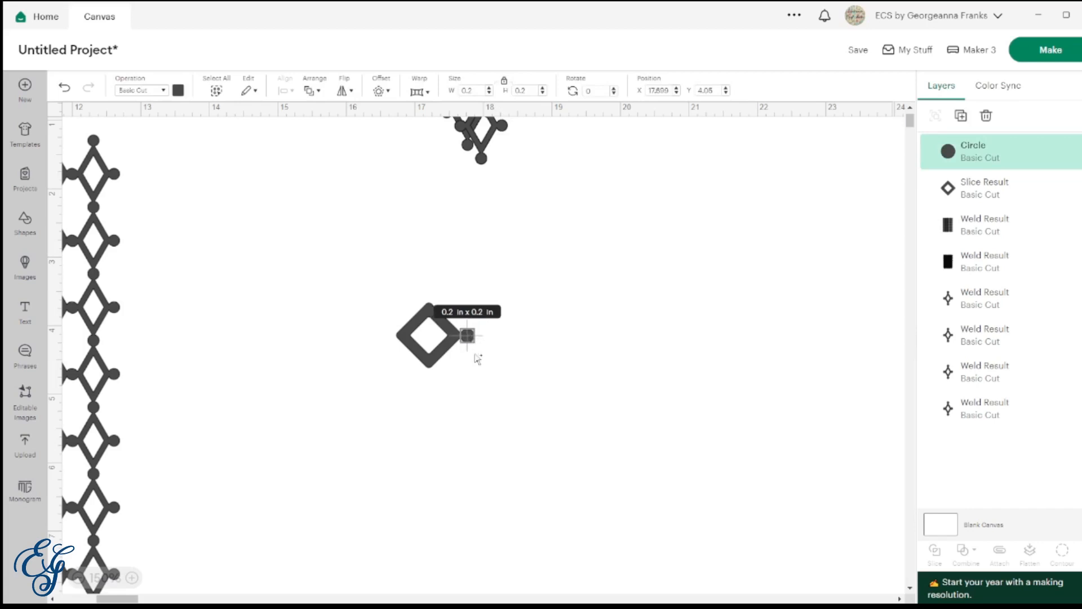
- Nudge the circle against the frame's right corner and place a duplicate circle at the left corner
{"action": "key", "text": "Right"}
{"action": "key", "text": "Left"}
{"action": "key", "text": "Left"}
{"action": "key", "text": "Left"}
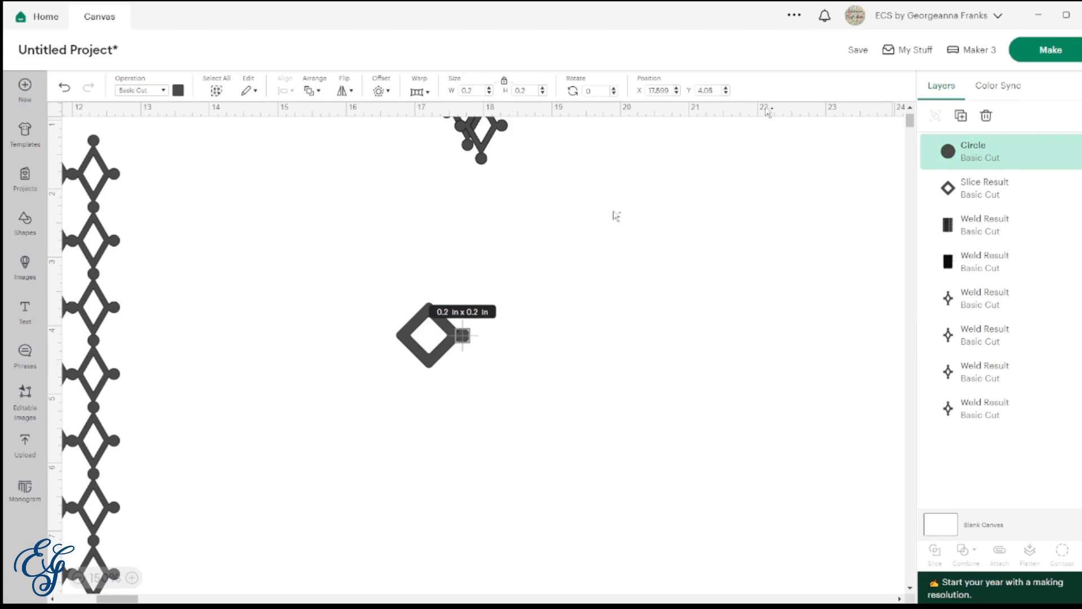
{"action": "left_click", "coordinate": [960, 116]}
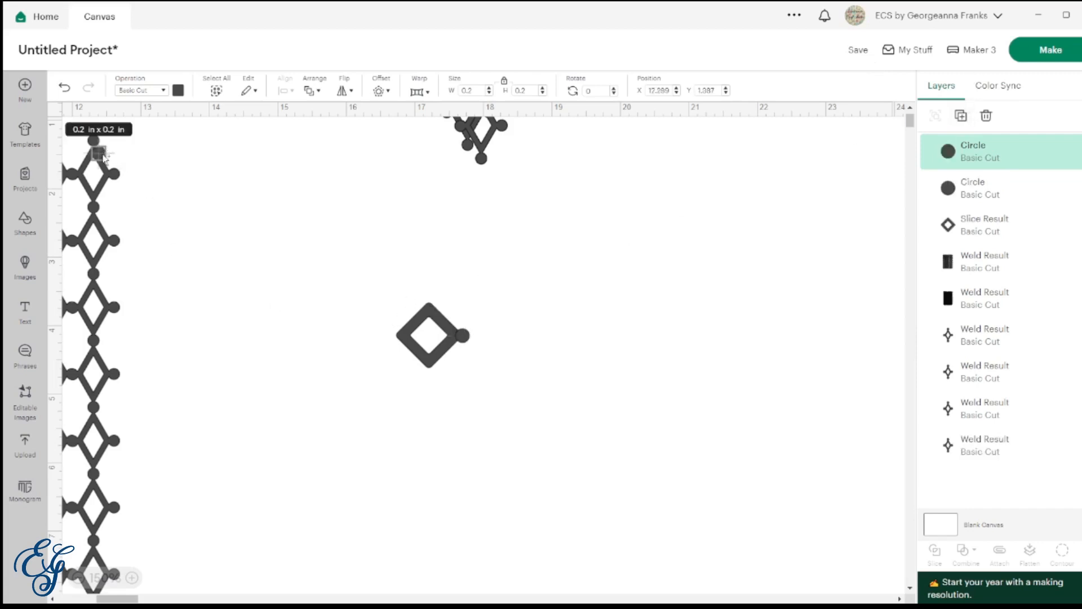
{"action": "left_click_drag", "start_coordinate": [103, 158], "coordinate": [393, 337]}
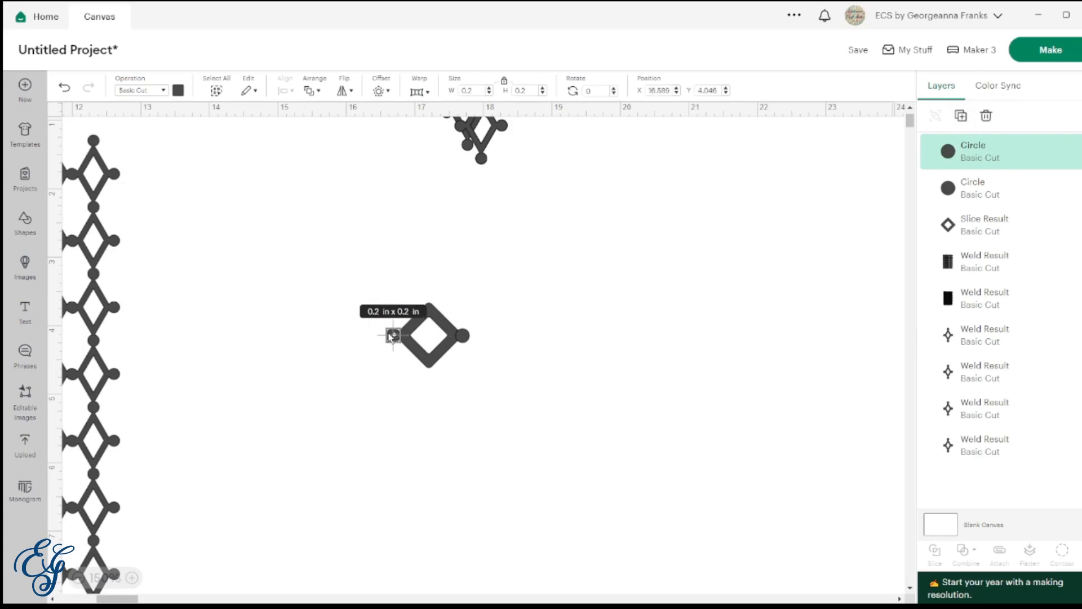
- Copy the pair of side circles, rotate the copy 90 degrees, and place it on the frame's top and bottom corners
{"action": "left_click", "coordinate": [461, 336], "text": "shift"}
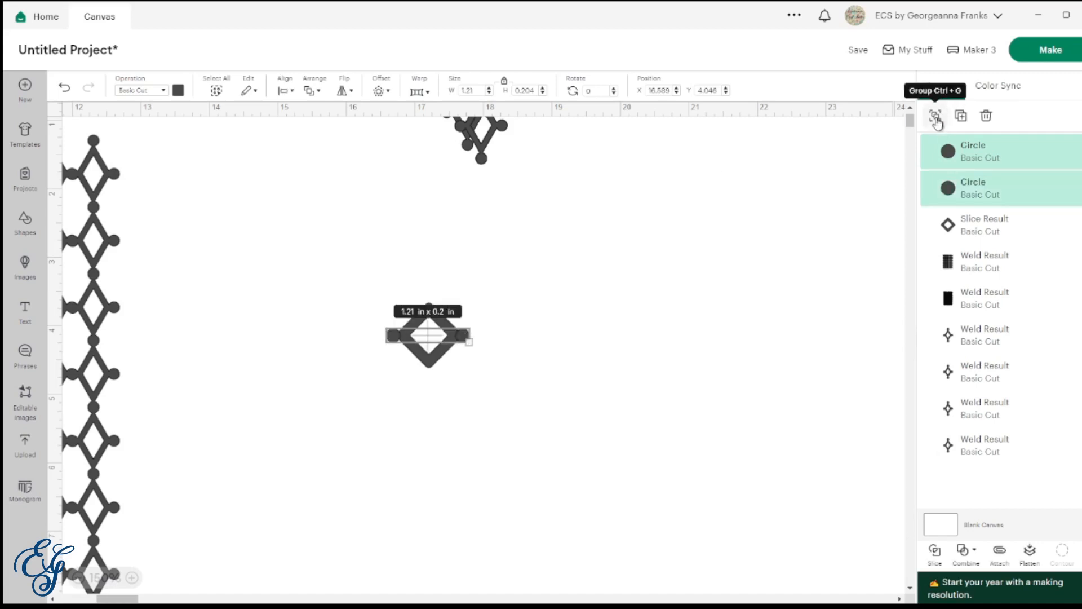
{"action": "key", "text": "ctrl+c"}
{"action": "key", "text": "ctrl+v"}
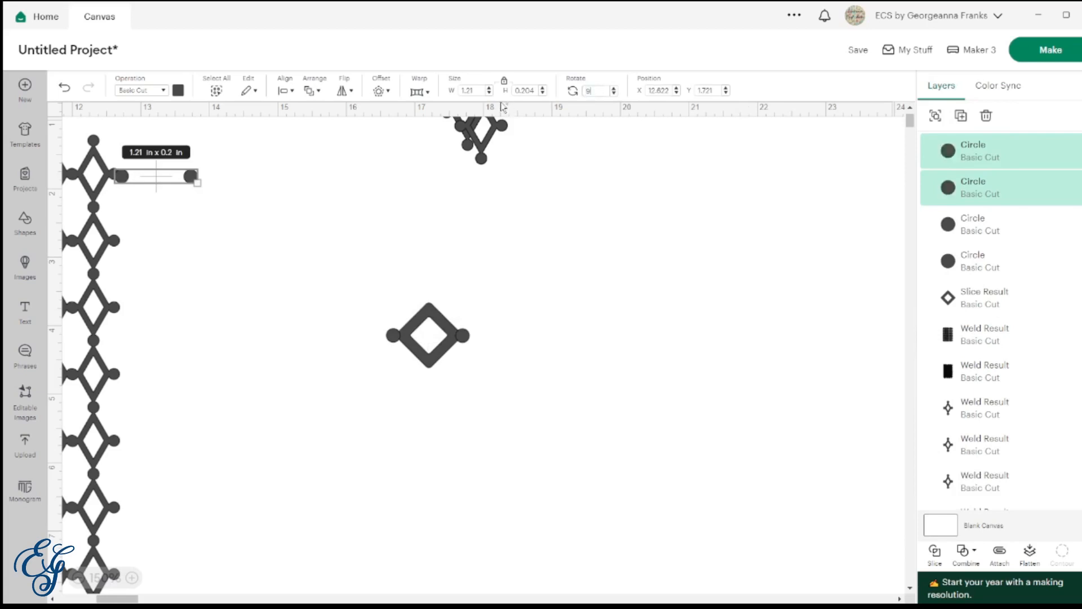
{"action": "type", "text": "0"}
{"action": "key", "text": "Return"}
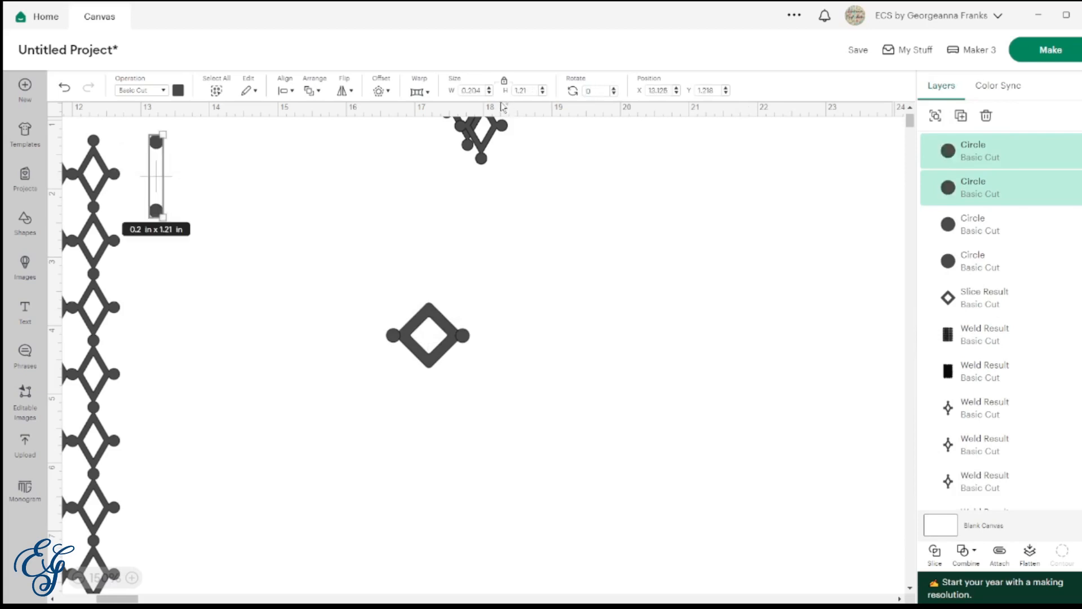
{"action": "left_click", "coordinate": [164, 160]}
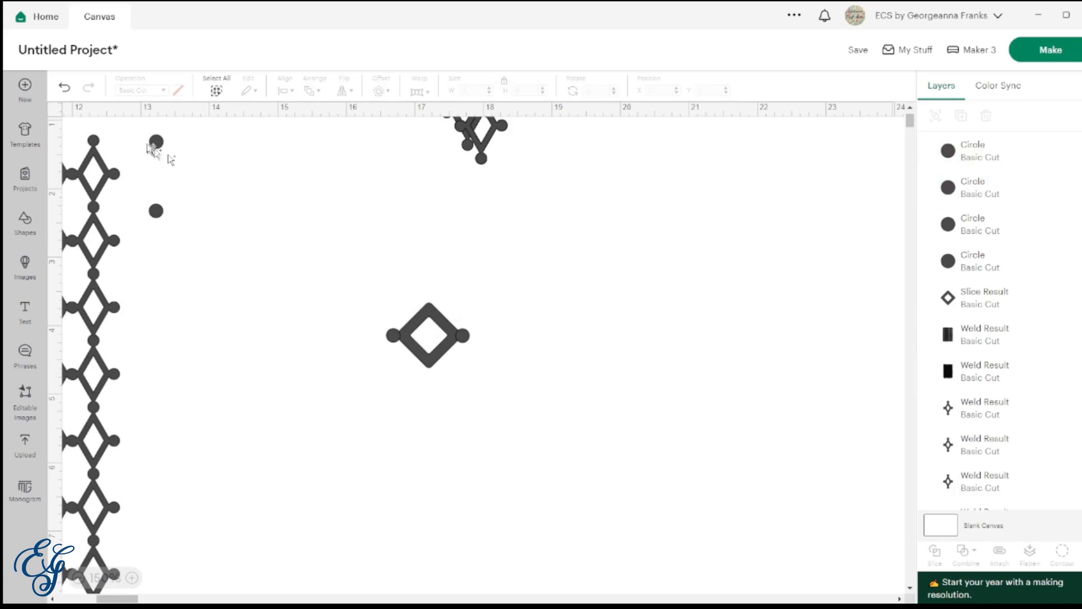
{"action": "left_click_drag", "start_coordinate": [174, 213], "coordinate": [428, 305]}
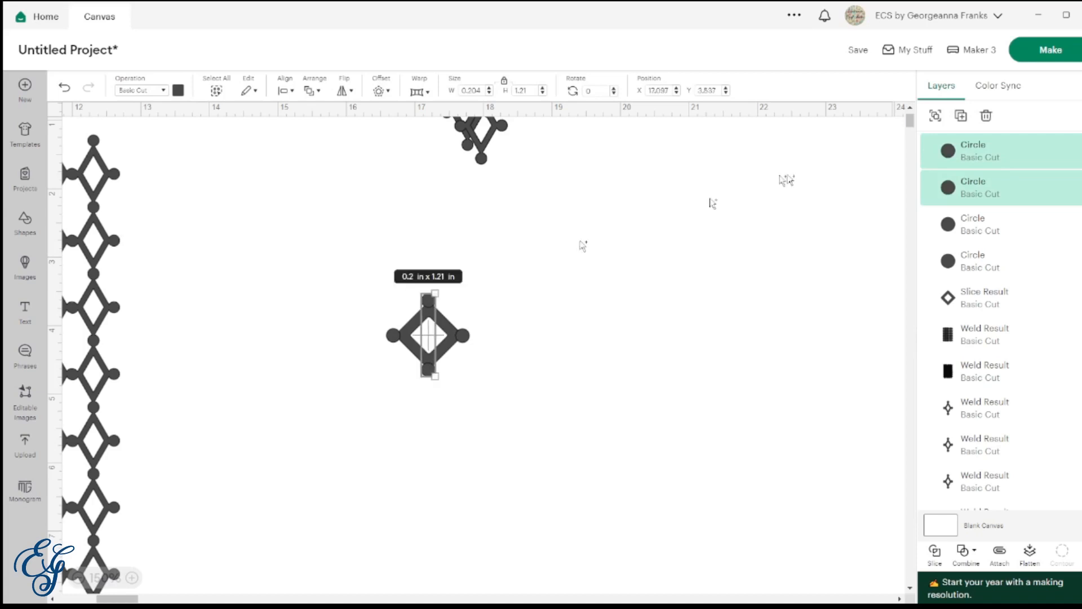
- Group the top and bottom circles as one pair and the left and right circles as another
{"action": "left_click", "coordinate": [936, 118]}
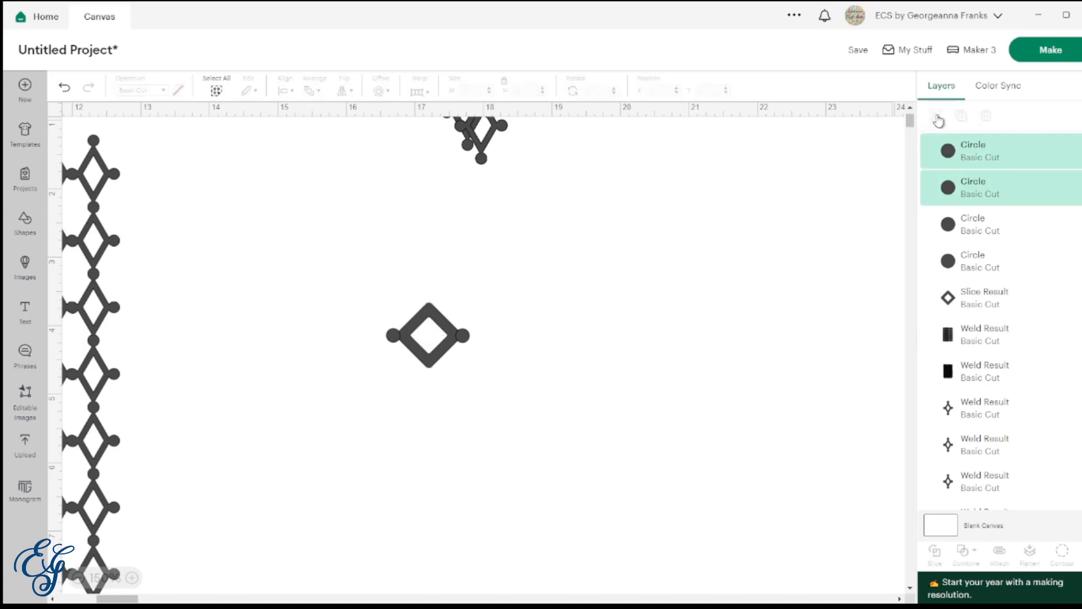
{"action": "left_click", "coordinate": [462, 337]}
{"action": "left_click", "coordinate": [393, 336], "text": "shift"}
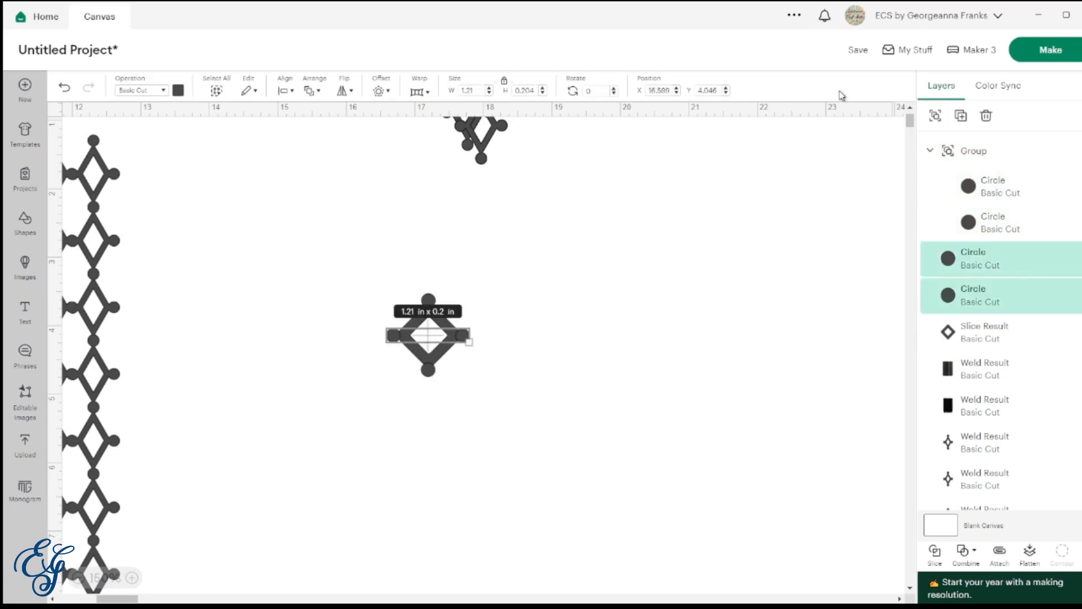
{"action": "left_click", "coordinate": [935, 116]}
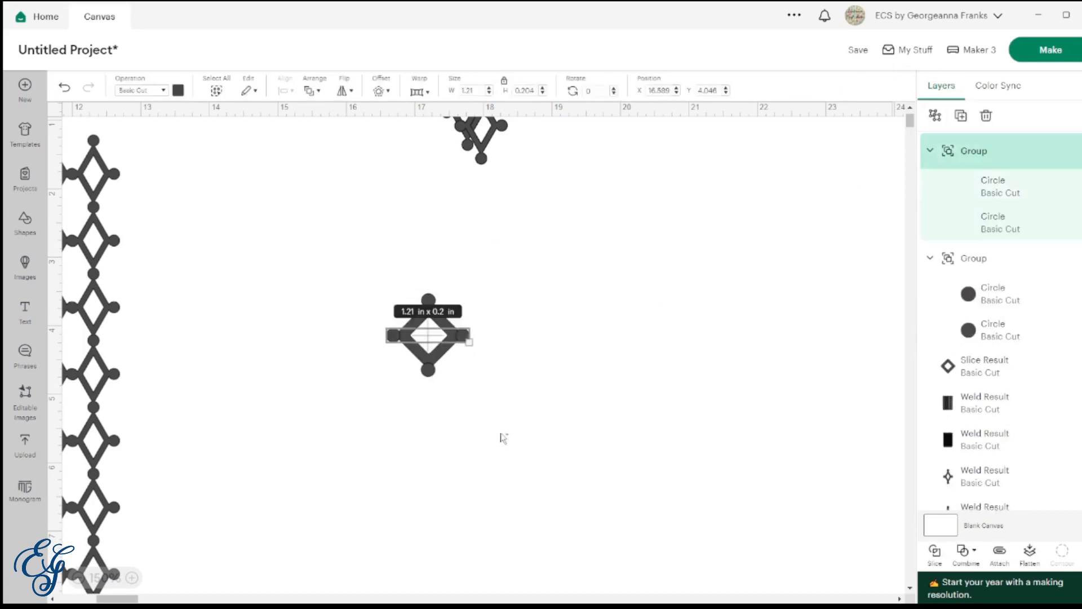
- Center both circle pairs on the diamond frame and group everything into a single unit
{"action": "left_click_drag", "start_coordinate": [487, 403], "coordinate": [412, 297]}
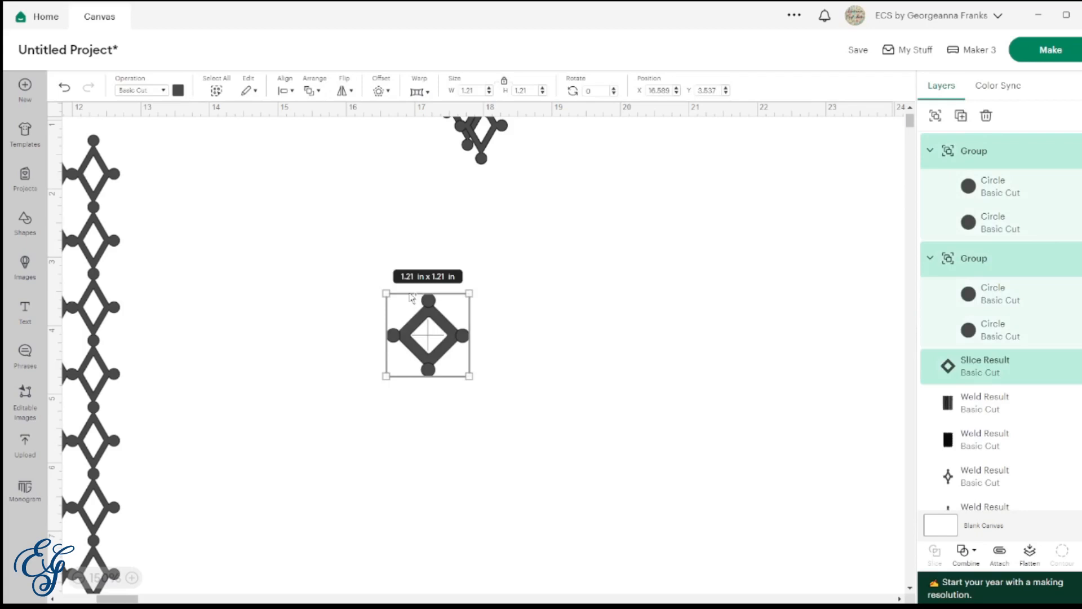
{"action": "left_click", "coordinate": [285, 91]}
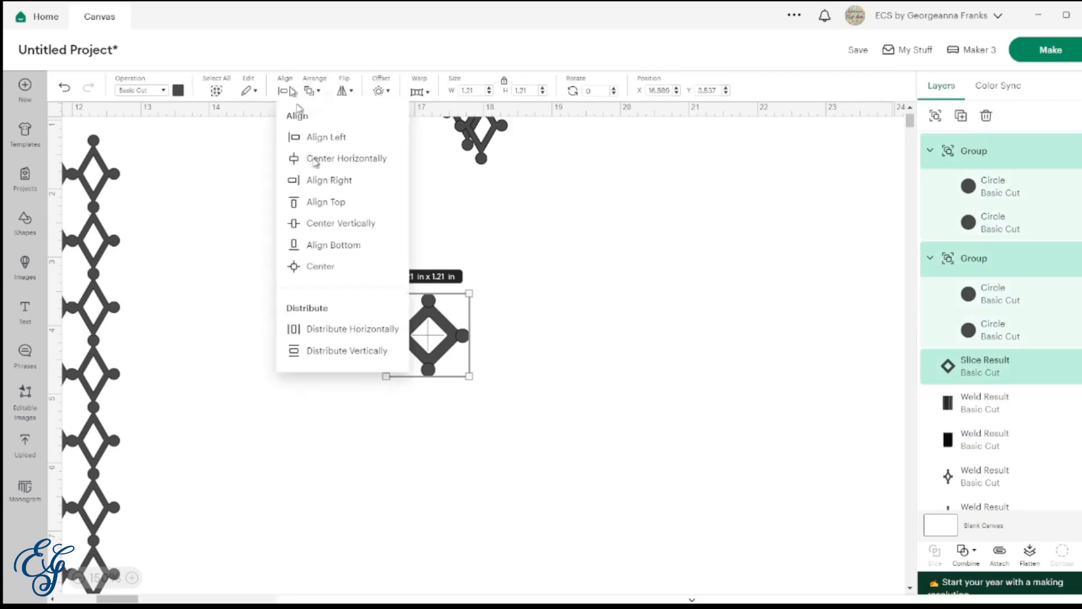
{"action": "left_click", "coordinate": [330, 268]}
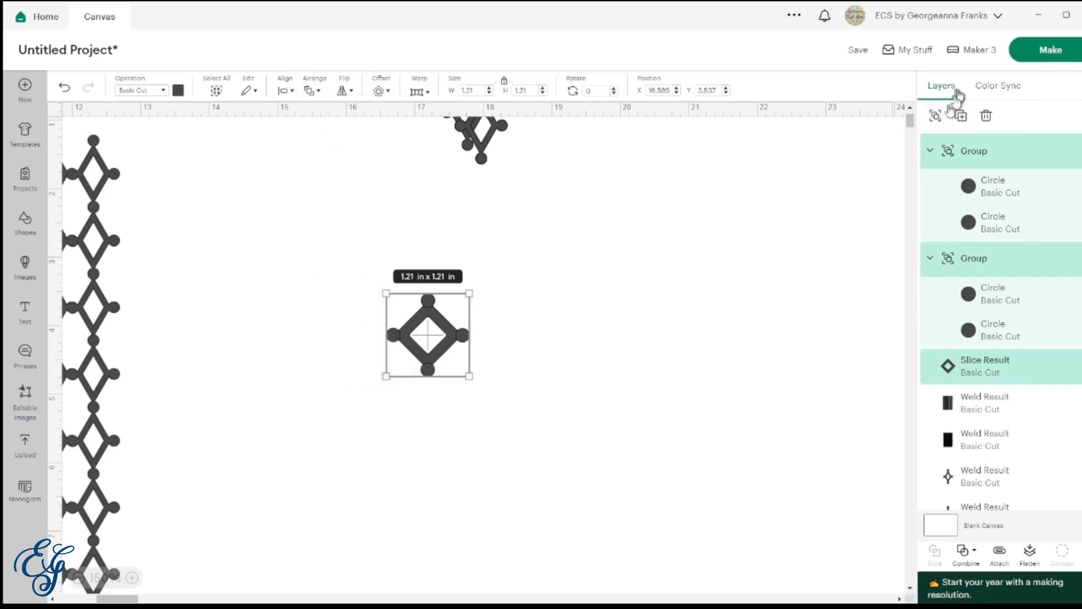
{"action": "left_click", "coordinate": [935, 116]}
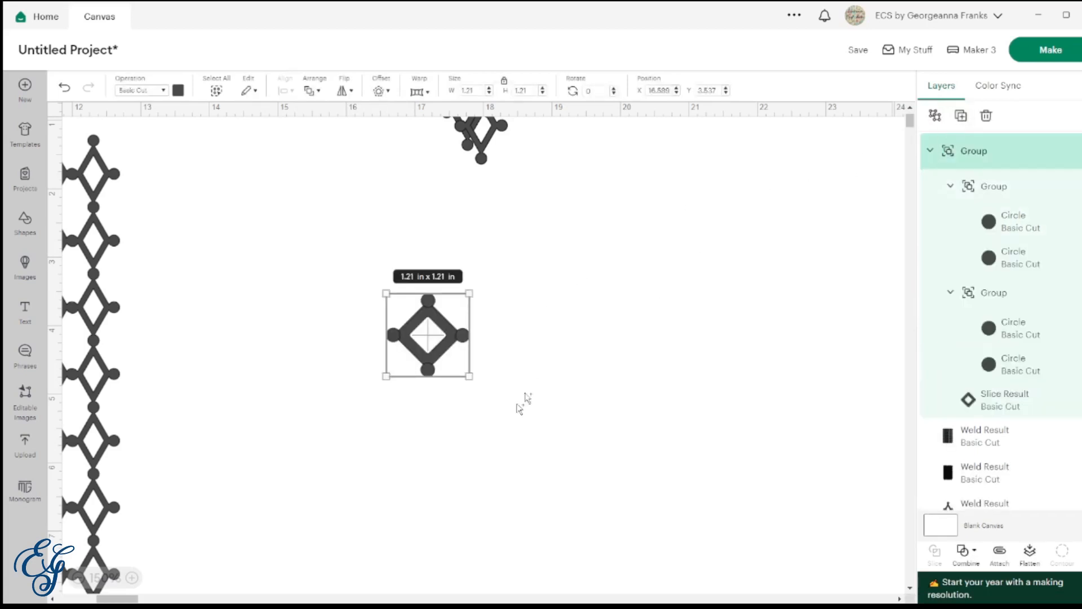
- Copy the grouped diamond unit and set the copy aside over the small spare diamonds above
{"action": "key", "text": "ctrl+c"}
{"action": "key", "text": "ctrl+v"}
{"action": "left_click_drag", "start_coordinate": [205, 259], "coordinate": [285, 206]}
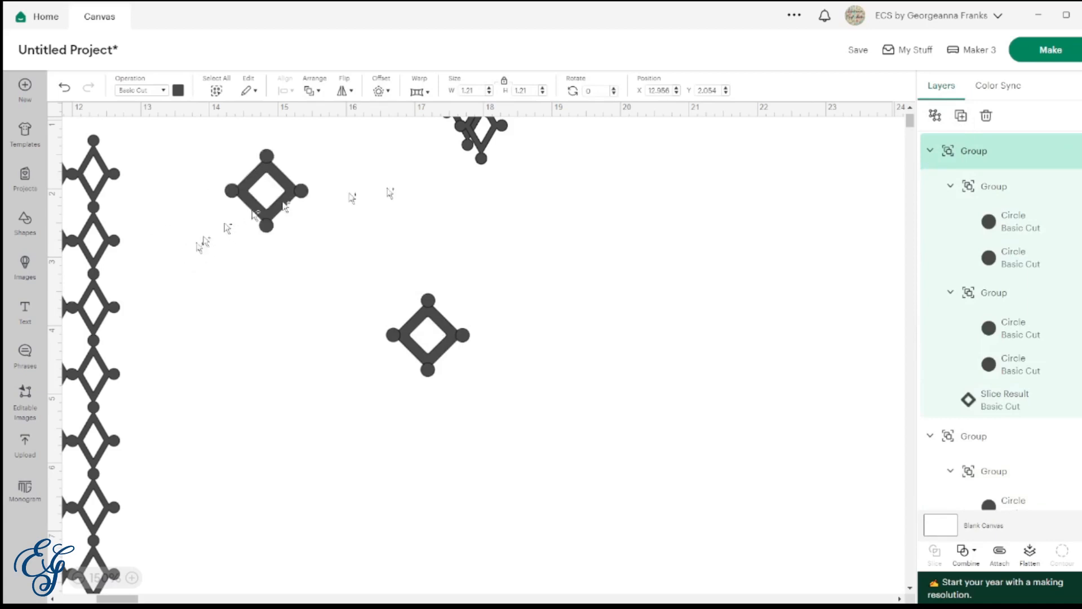
{"action": "left_click_drag", "start_coordinate": [390, 193], "coordinate": [493, 129]}
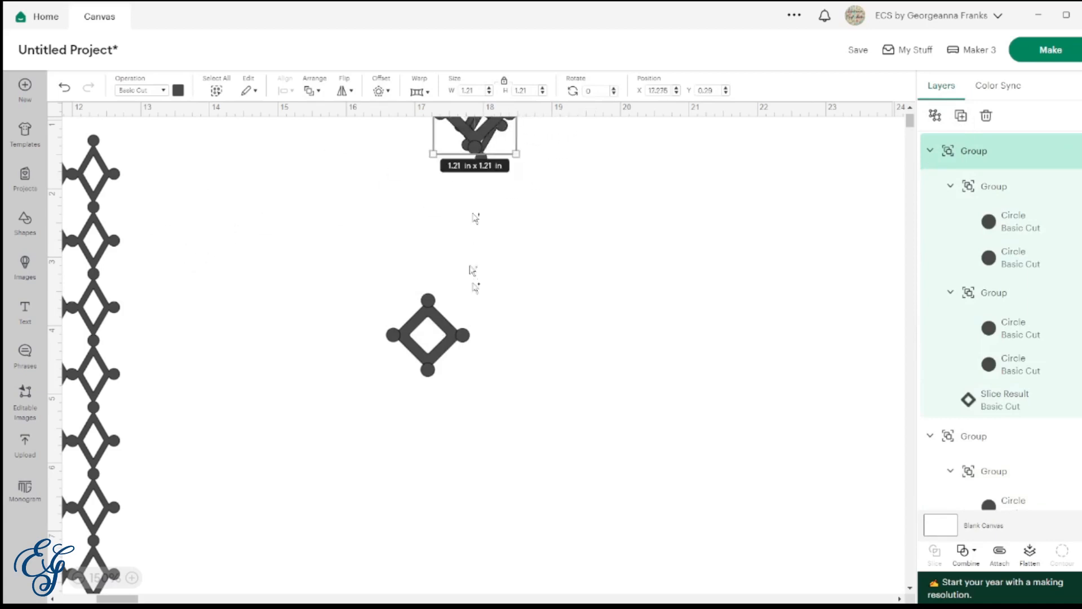
- Shift the original diamond unit slightly to the right and duplicate it three times
{"action": "left_click_drag", "start_coordinate": [453, 347], "coordinate": [517, 356]}
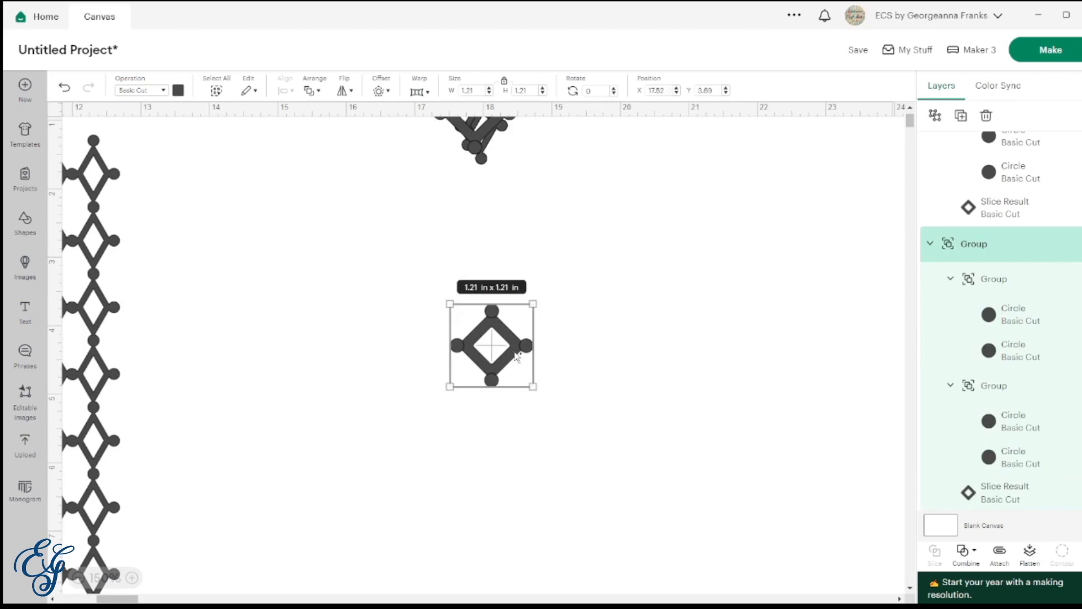
{"action": "left_click", "coordinate": [962, 117]}
{"action": "left_click", "coordinate": [962, 116]}
{"action": "left_click", "coordinate": [962, 116]}
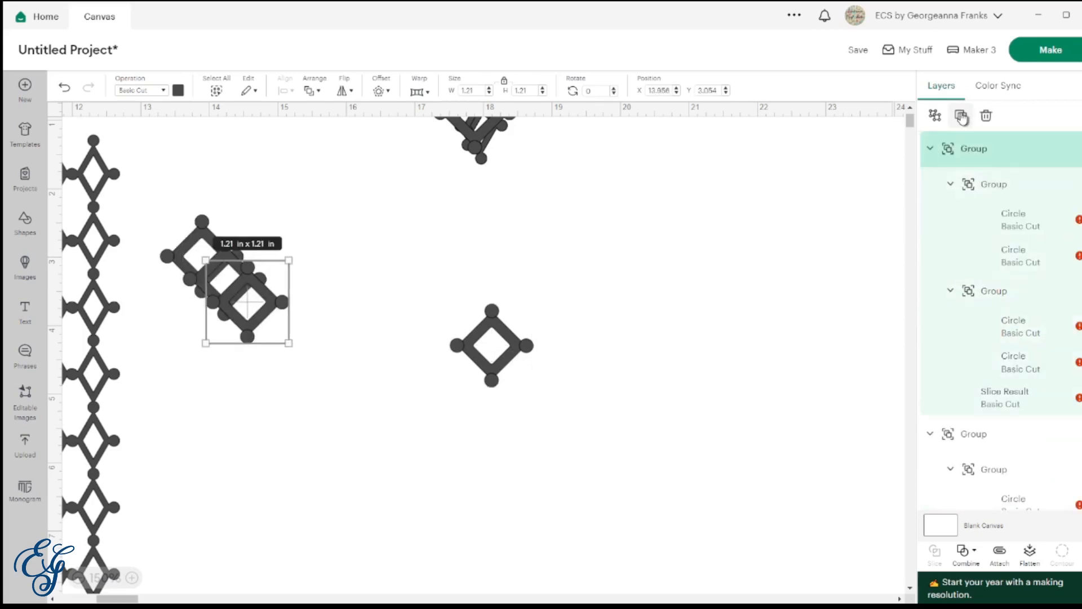
- Duplicate the grouped diamond unit again and stack one copy directly above the separate unit, with their corner circles overlapping
{"action": "left_click", "coordinate": [961, 116]}
{"action": "left_click", "coordinate": [961, 116]}
{"action": "left_click_drag", "start_coordinate": [309, 365], "coordinate": [508, 294]}
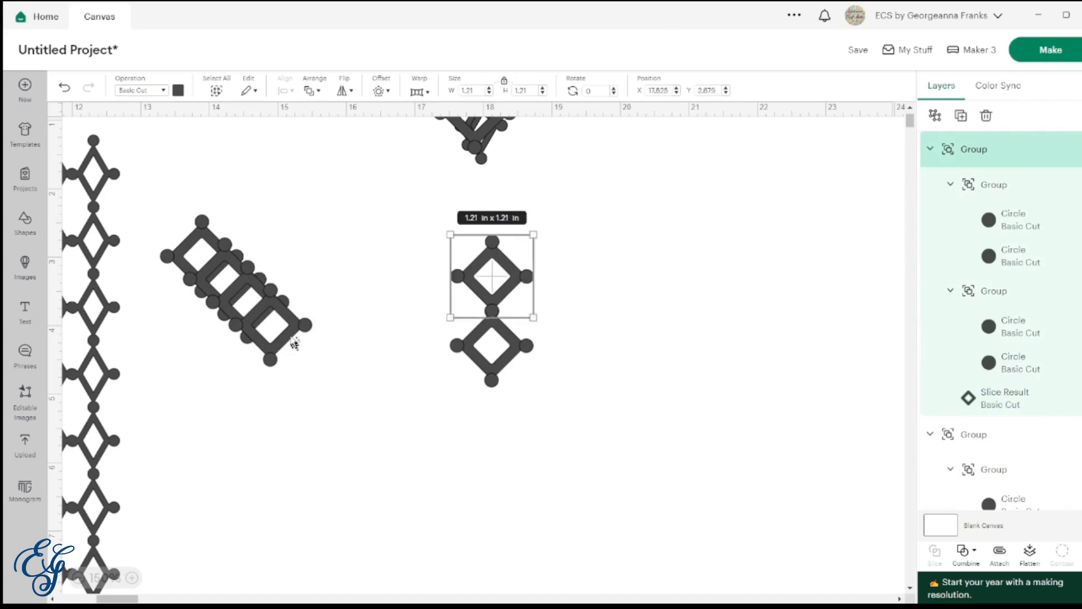
- Try nesting a diamond unit in the side gap between the two stacked units, then move it aside
{"action": "left_click_drag", "start_coordinate": [294, 344], "coordinate": [546, 325]}
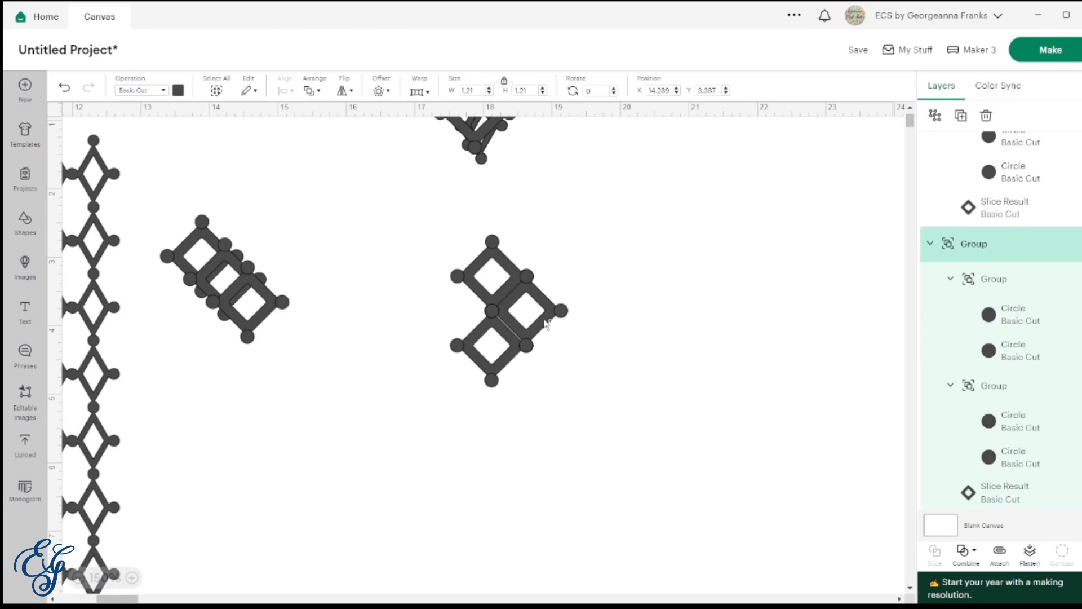
{"action": "left_click_drag", "start_coordinate": [545, 324], "coordinate": [627, 326]}
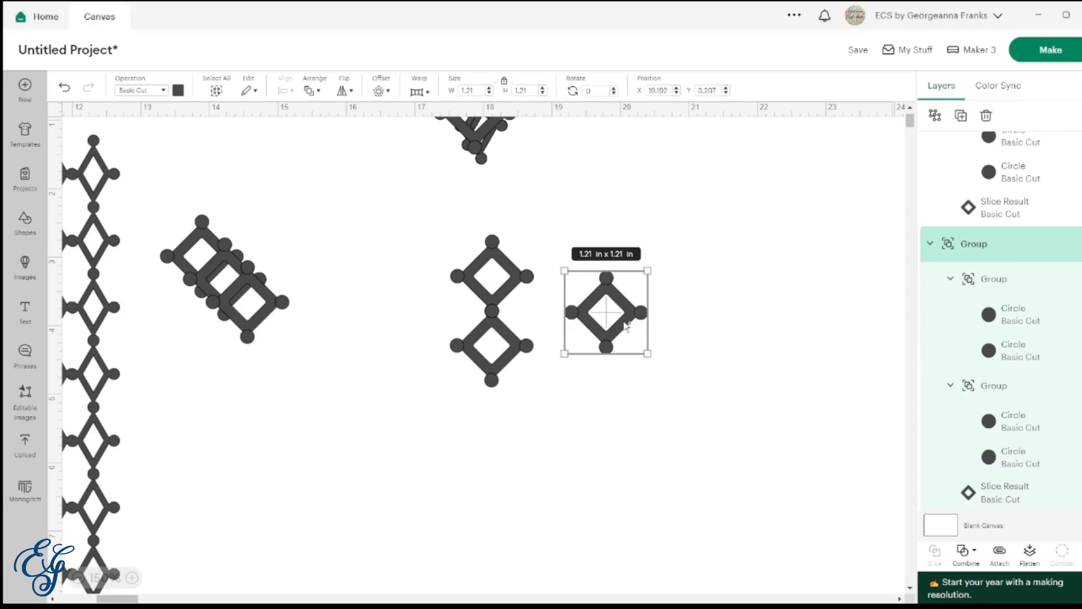
{"action": "left_click_drag", "start_coordinate": [627, 326], "coordinate": [545, 326]}
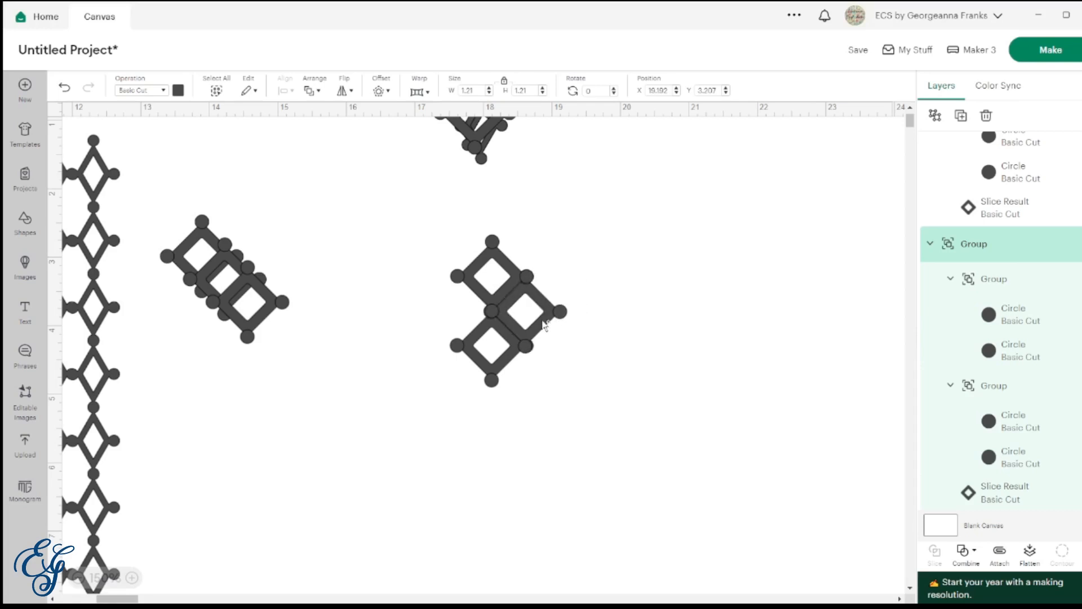
{"action": "left_click_drag", "start_coordinate": [545, 324], "coordinate": [629, 354]}
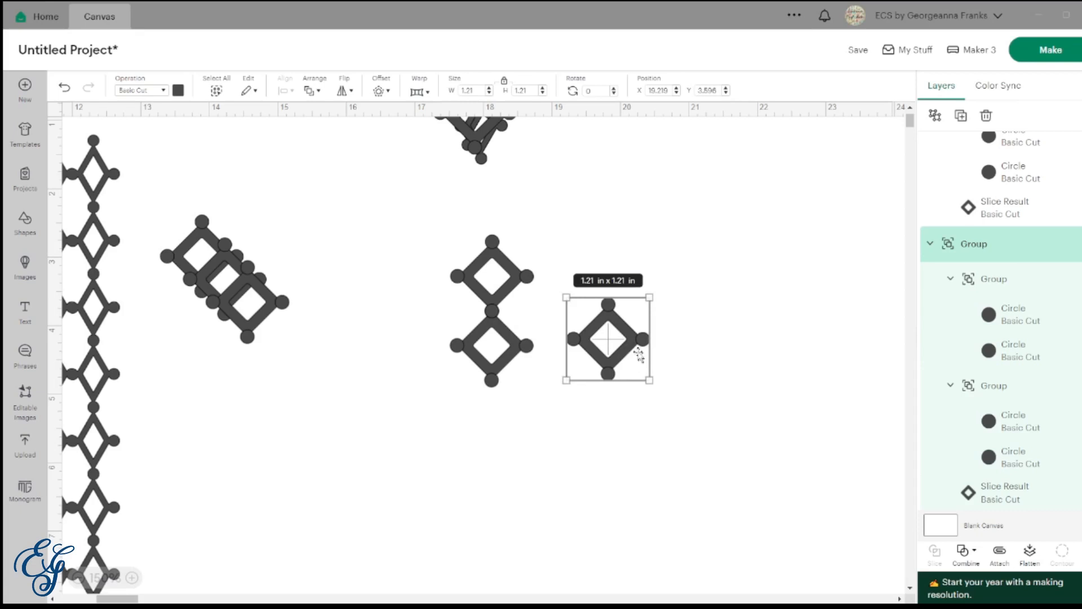
{"action": "left_click", "coordinate": [638, 354]}
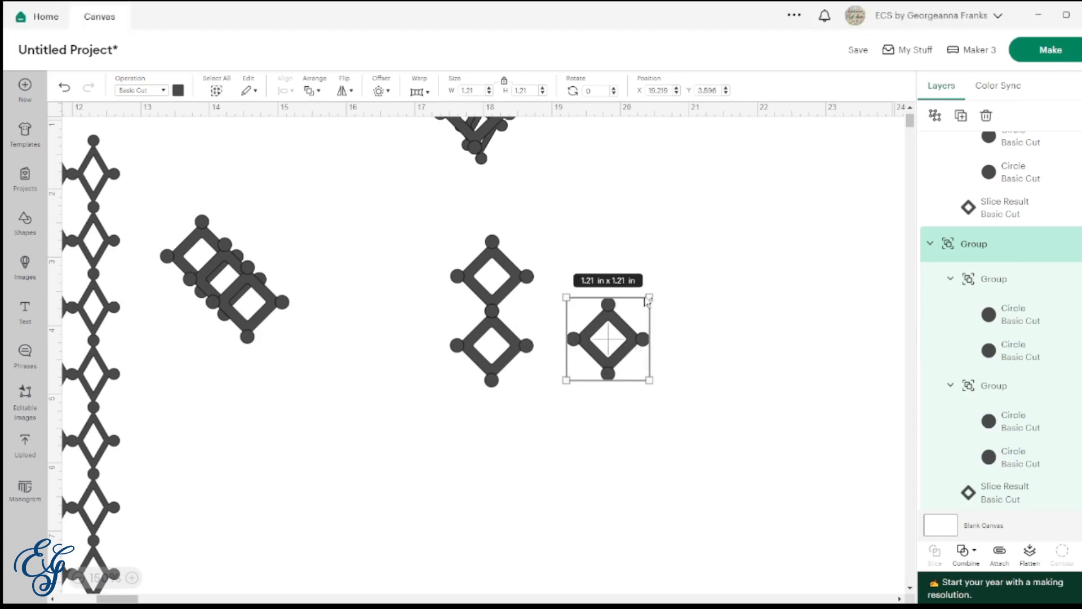
- Arrange the remaining diamond units into a grid two columns wide and three rows high, overlapping the corner circles
{"action": "left_click_drag", "start_coordinate": [628, 331], "coordinate": [511, 409]}
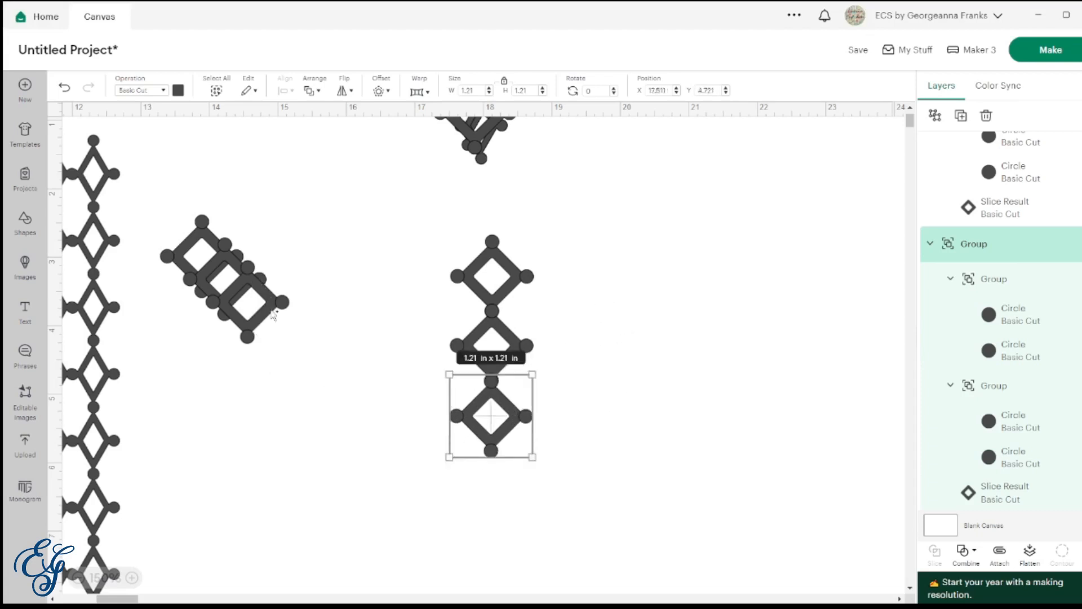
{"action": "left_click_drag", "start_coordinate": [272, 308], "coordinate": [590, 276]}
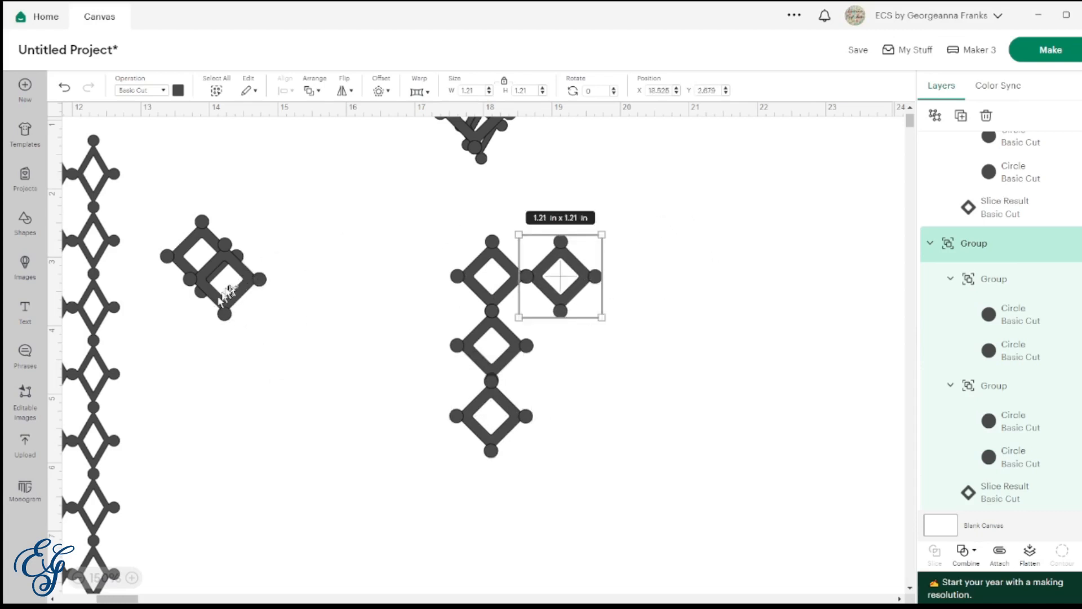
{"action": "left_click_drag", "start_coordinate": [241, 287], "coordinate": [581, 362]}
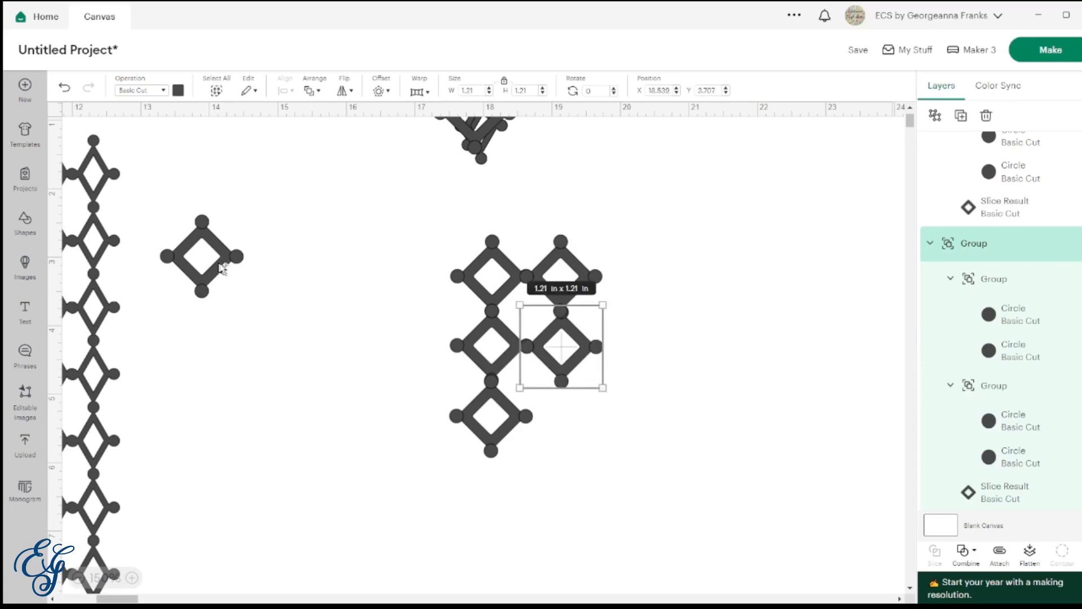
{"action": "left_click_drag", "start_coordinate": [217, 270], "coordinate": [583, 428]}
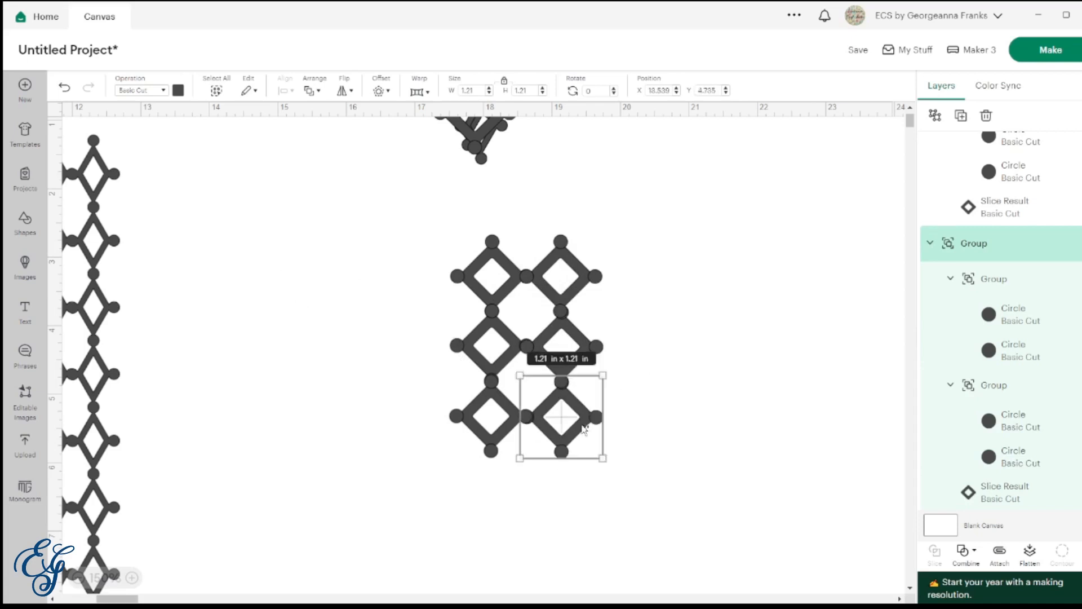
{"action": "key", "text": "alt+Tab"}
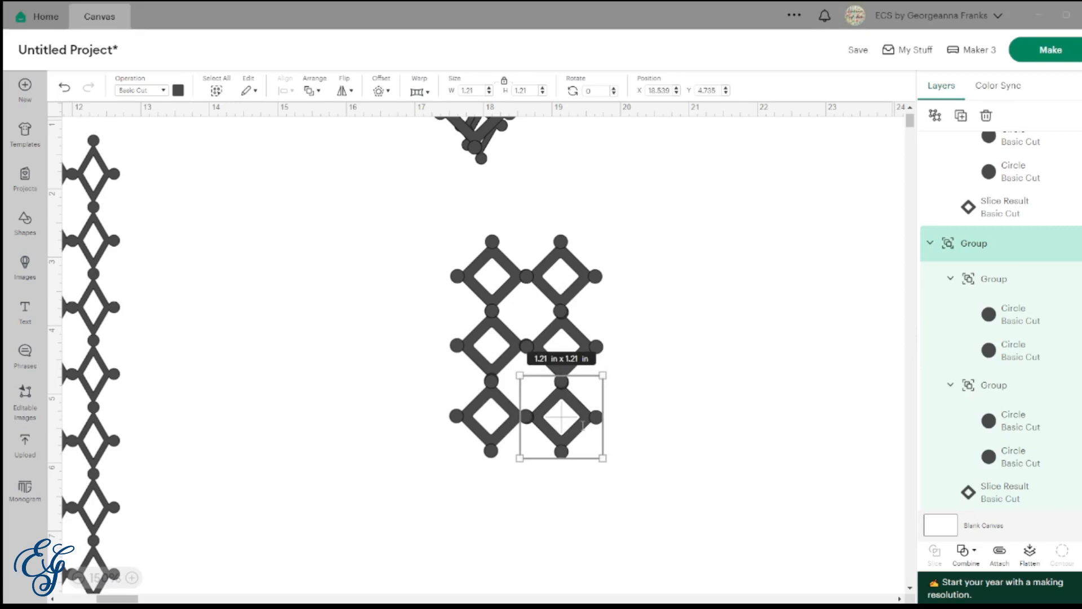
{"action": "key", "text": "alt+Tab"}
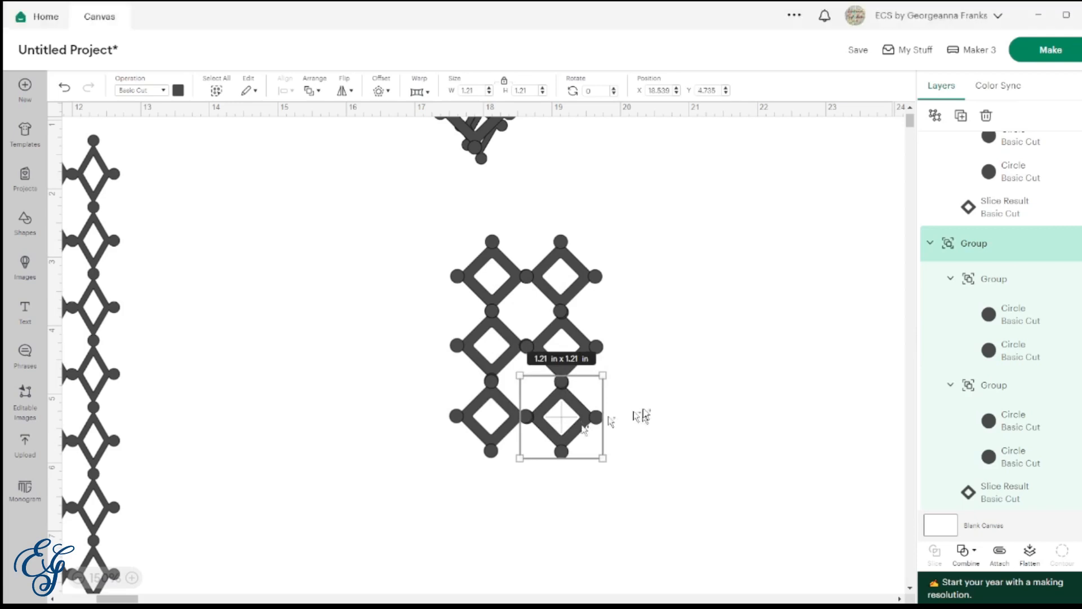
{"action": "left_click", "coordinate": [665, 452]}
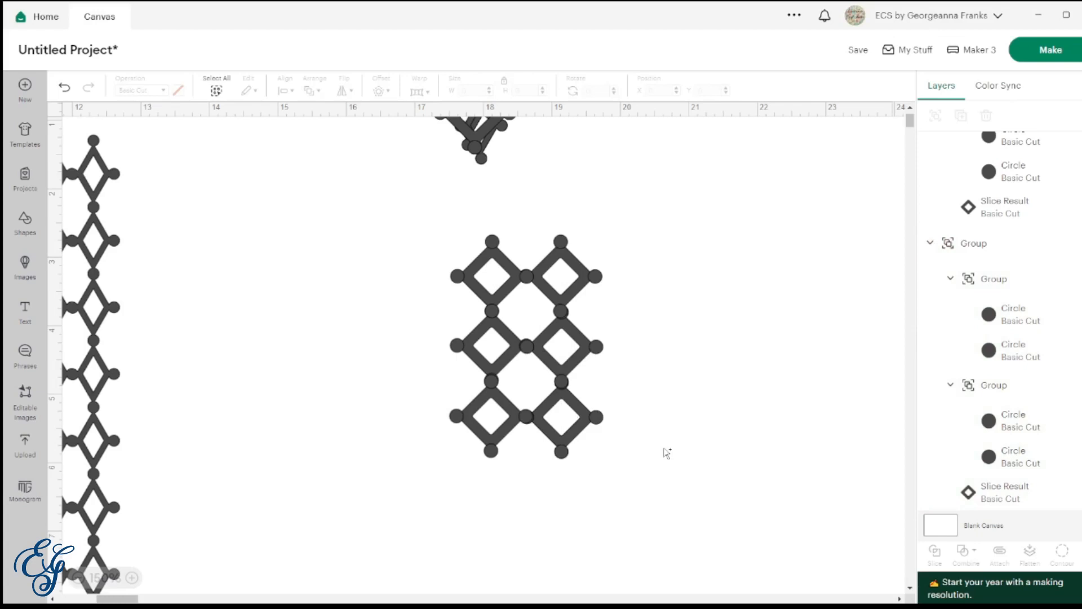
{"action": "scroll", "coordinate": [435, 447], "scroll_direction": "left", "scroll_amount": 3}
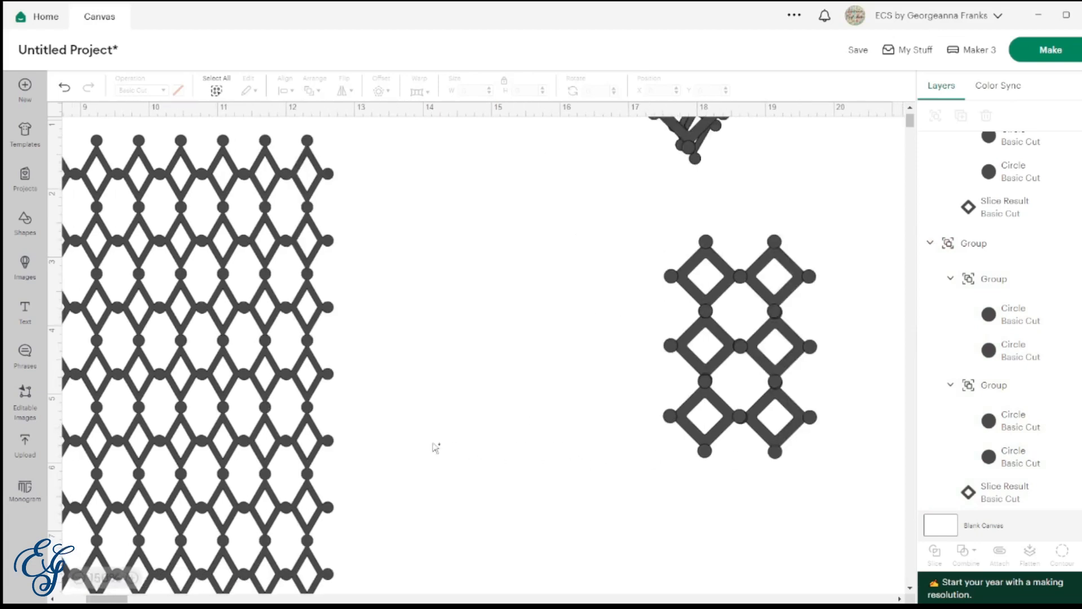
{"action": "left_click", "coordinate": [78, 579]}
{"action": "left_click", "coordinate": [78, 579]}
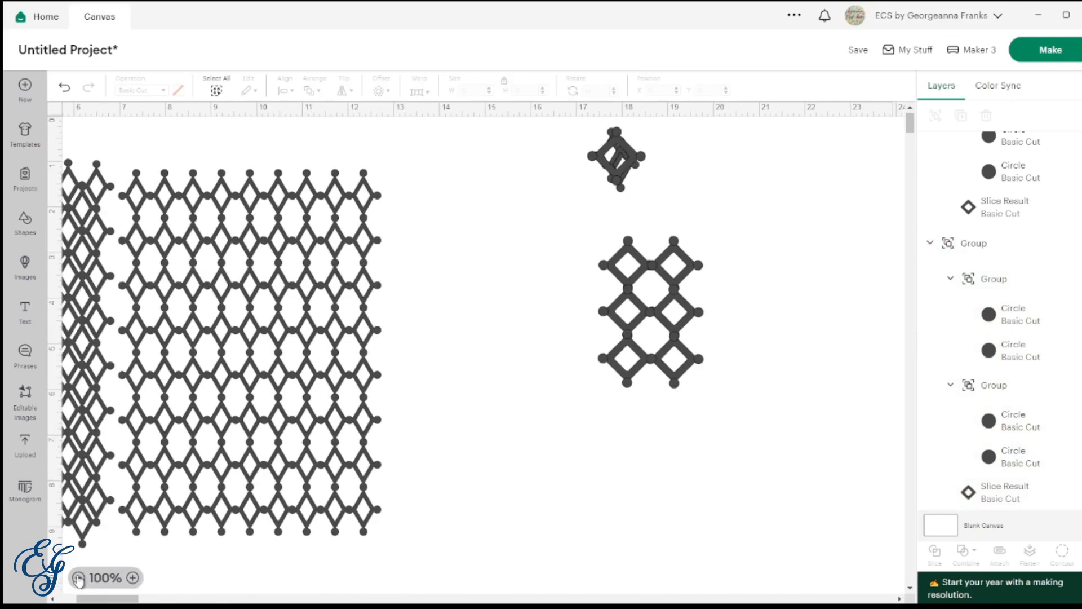
{"action": "left_click", "coordinate": [78, 579]}
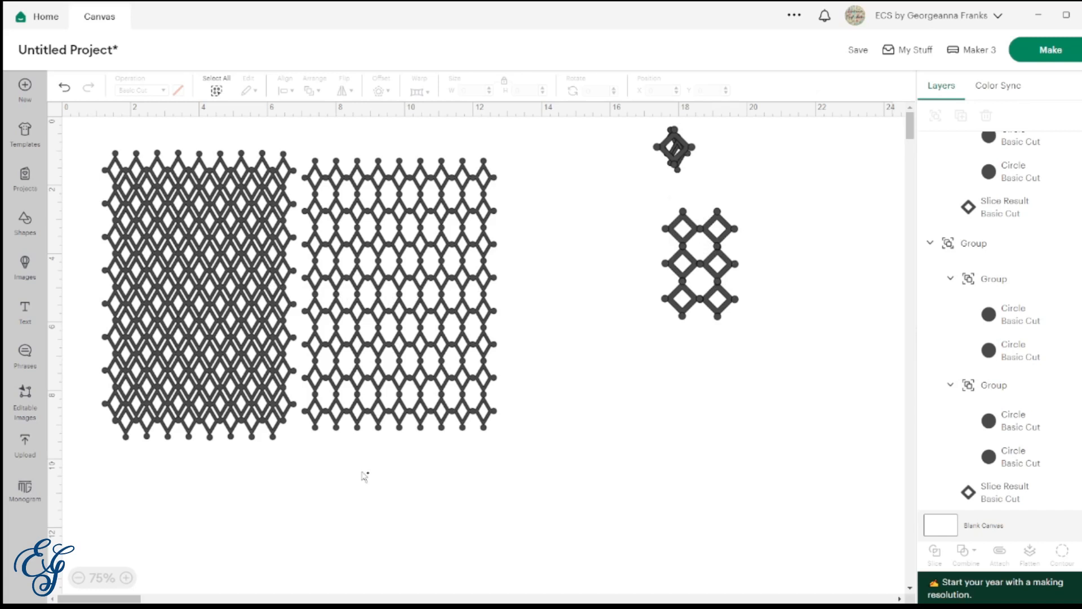
{"action": "key", "text": "shift+super+s"}
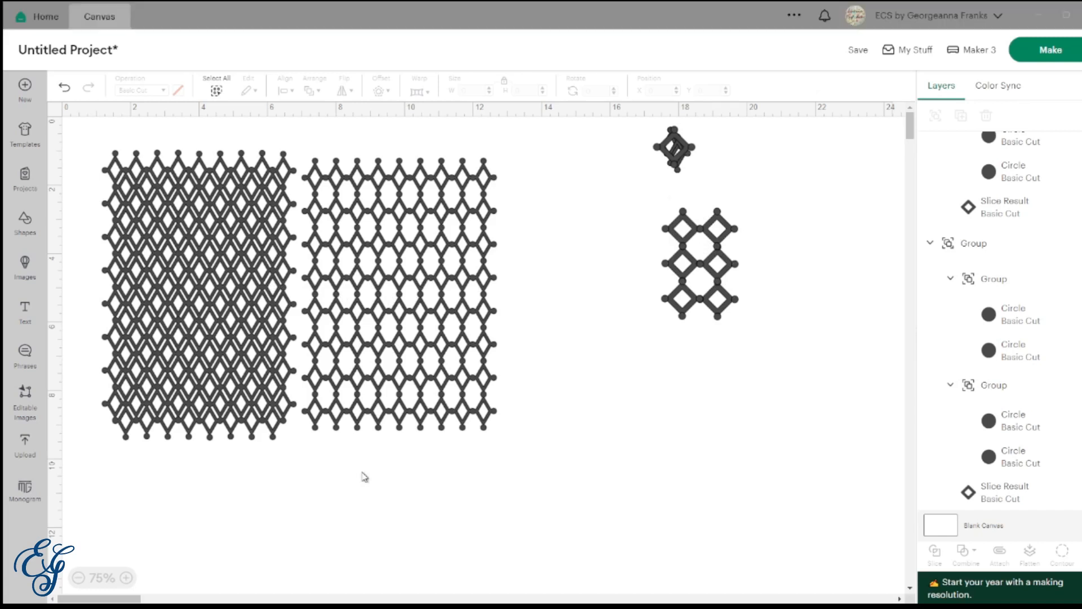
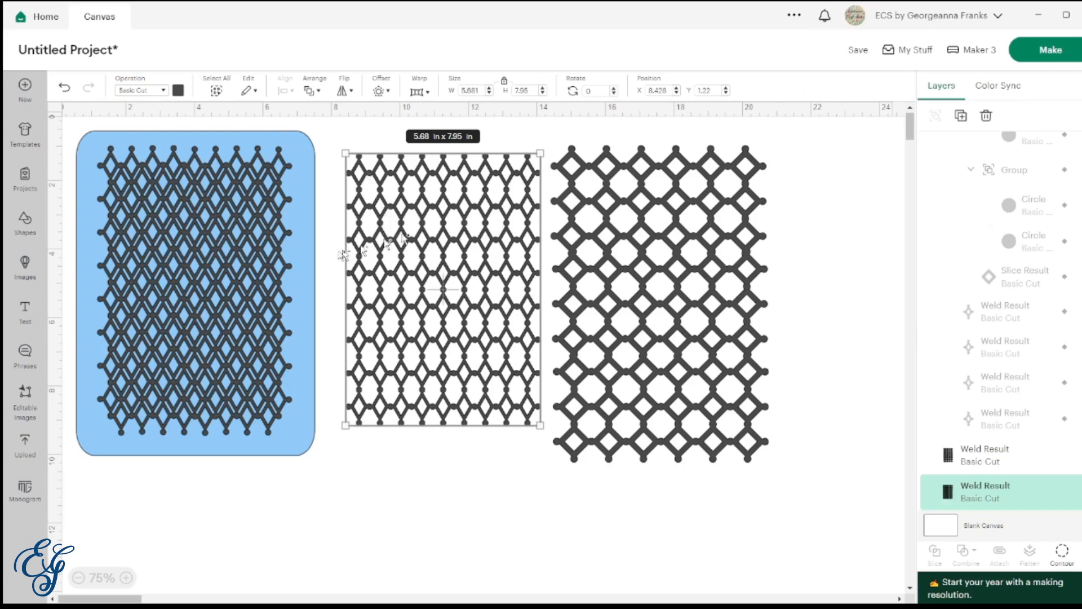
- Duplicate the light-blue rounded rectangle behind the first lattice and recolor the copy a medium blue
{"action": "left_click", "coordinate": [305, 248]}
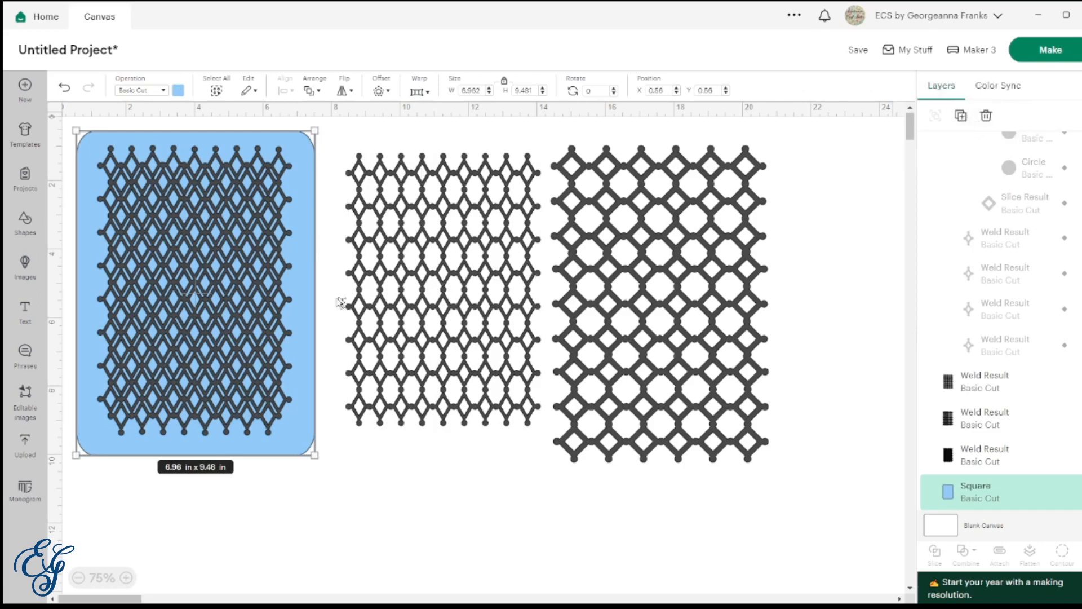
{"action": "key", "text": "ctrl+d"}
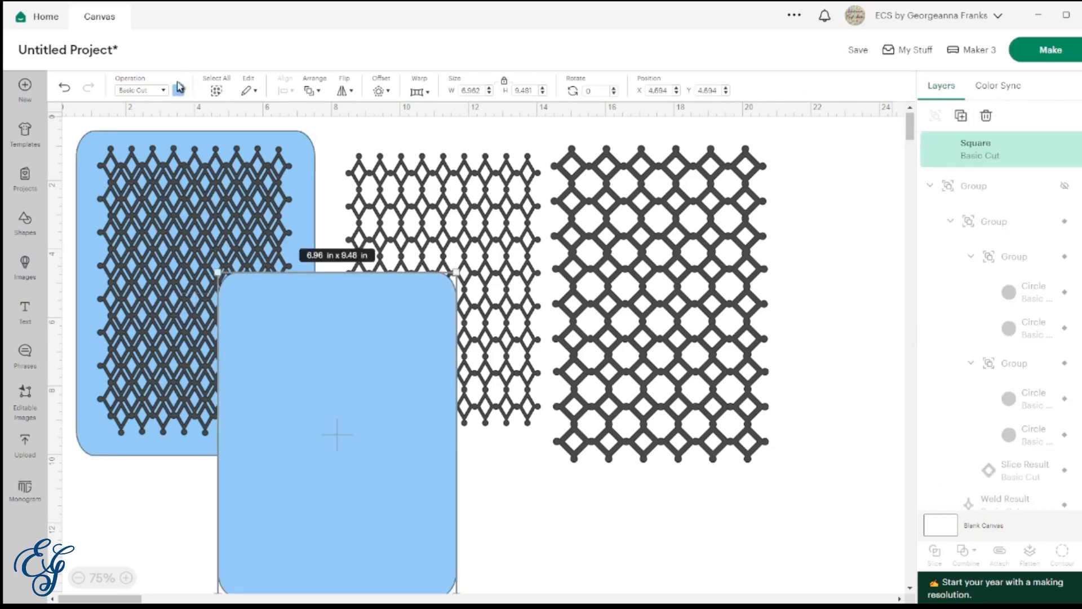
{"action": "left_click", "coordinate": [178, 91]}
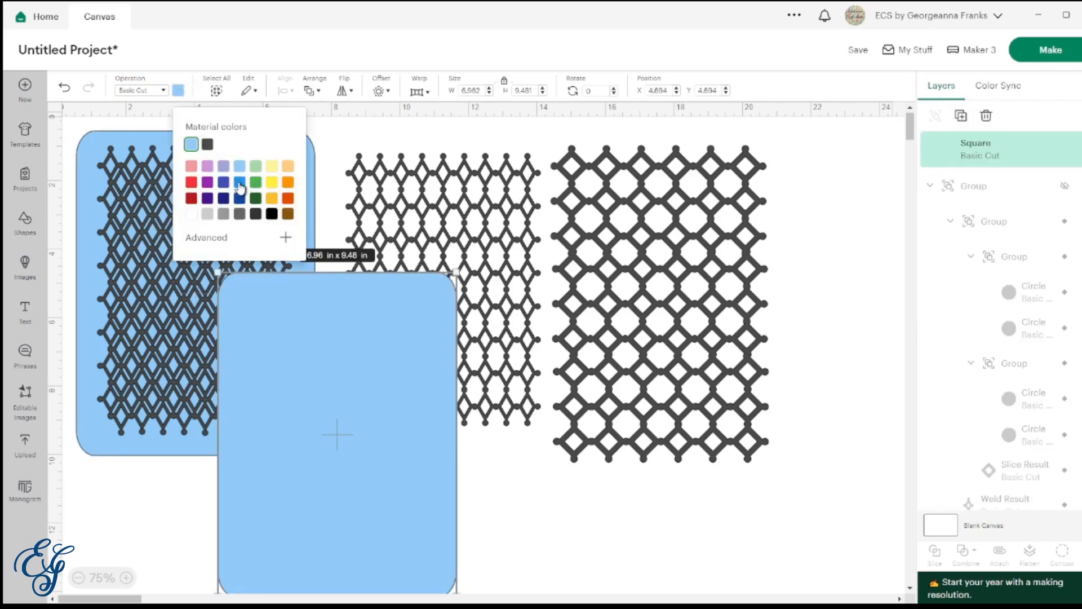
{"action": "left_click", "coordinate": [239, 181]}
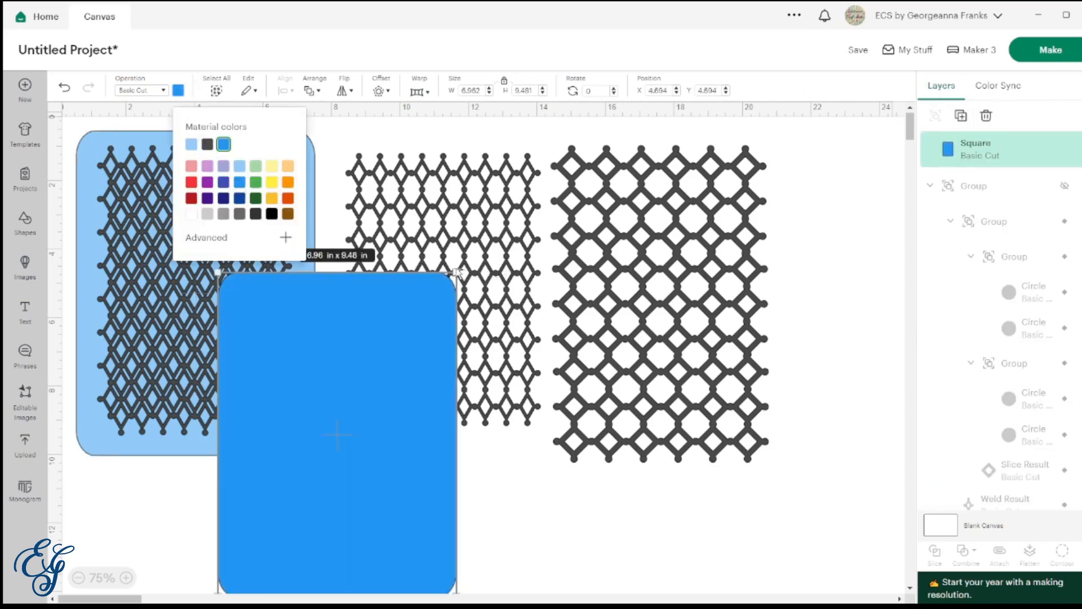
- Scale the medium-blue copy to about 6.28 x 8.55 in and place it inside the light-blue rectangle over the first lattice
{"action": "left_click_drag", "start_coordinate": [457, 273], "coordinate": [419, 325]}
{"action": "left_click_drag", "start_coordinate": [320, 389], "coordinate": [190, 206]}
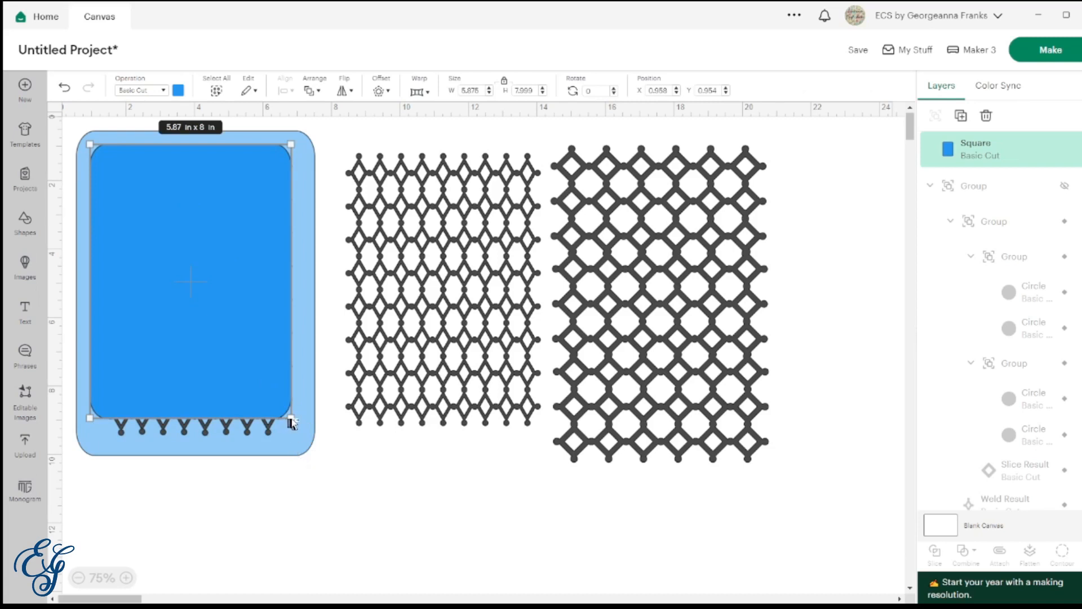
{"action": "left_click_drag", "start_coordinate": [291, 420], "coordinate": [291, 437]}
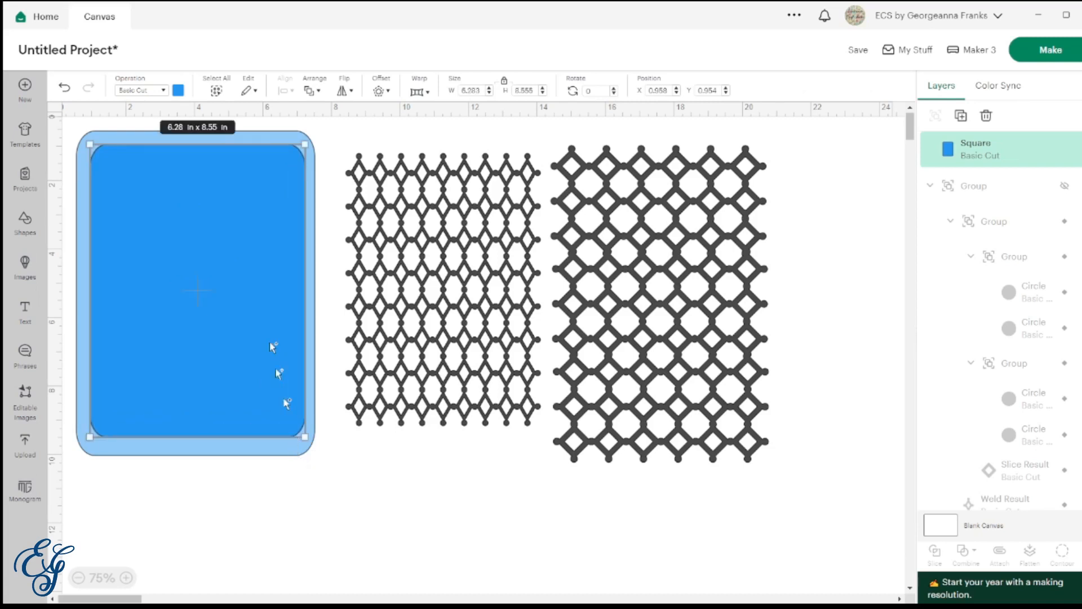
{"action": "left_click_drag", "start_coordinate": [248, 304], "coordinate": [245, 301]}
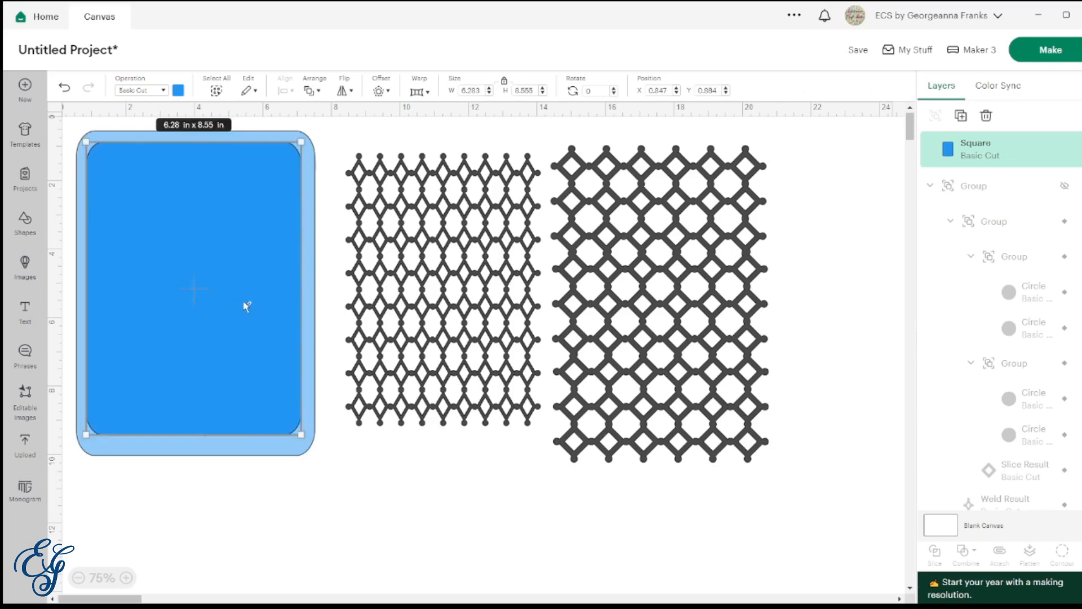
- Enlarge the light-blue rounded rectangle to about 7.29 x 9.93 in around the medium-blue one
{"action": "left_click_drag", "start_coordinate": [300, 435], "coordinate": [323, 465]}
{"action": "mouse_move", "coordinate": [240, 354]}
{"action": "left_mouse_down"}
{"action": "mouse_move", "coordinate": [243, 365]}
{"action": "mouse_move", "coordinate": [235, 347]}
{"action": "left_mouse_up"}
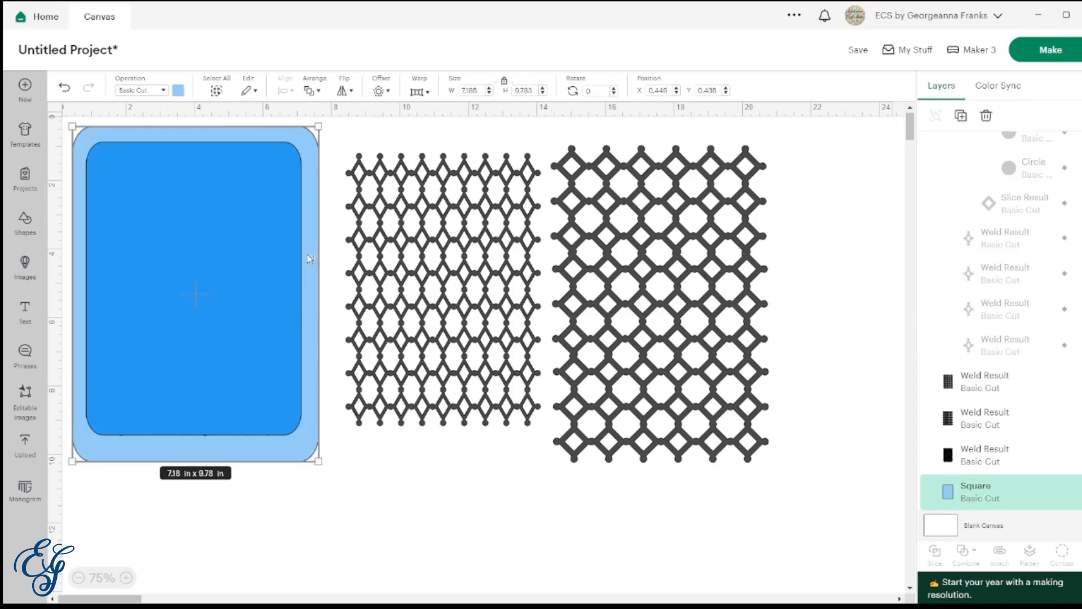
{"action": "mouse_move", "coordinate": [318, 462]}
{"action": "left_mouse_down"}
{"action": "mouse_move", "coordinate": [324, 469]}
{"action": "mouse_move", "coordinate": [306, 450]}
{"action": "left_mouse_up"}
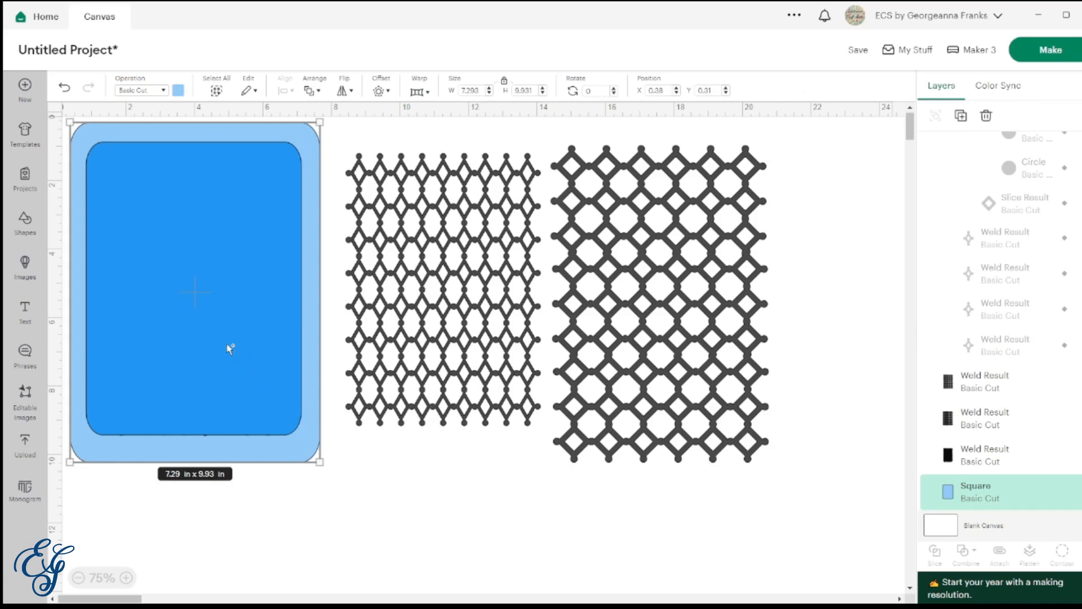
- Select both blue rounded rectangles and center them on each other
{"action": "left_click", "coordinate": [221, 306], "text": "shift"}
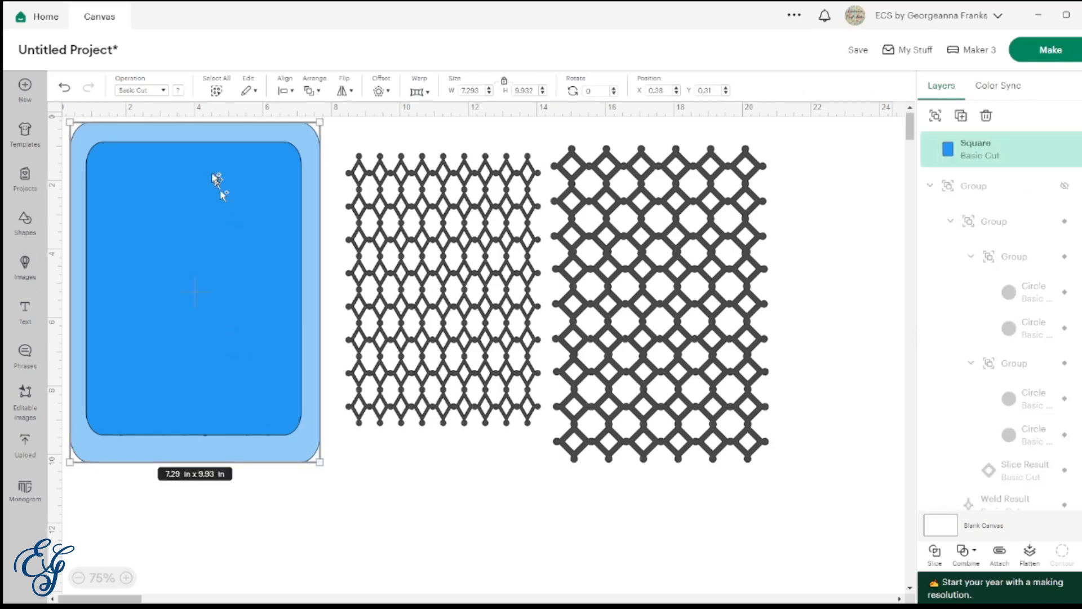
{"action": "left_click", "coordinate": [285, 90]}
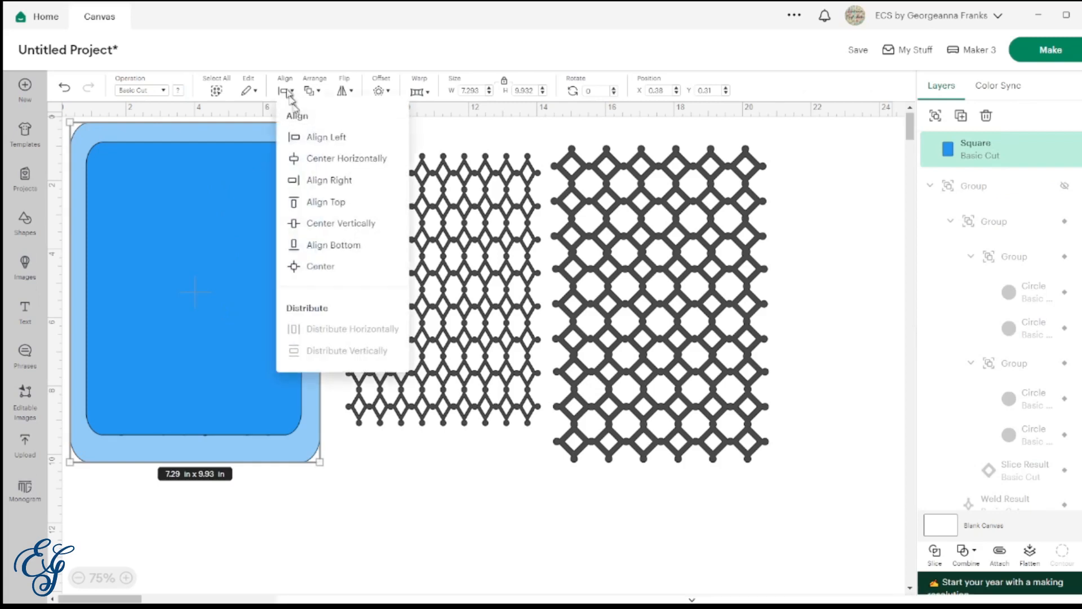
{"action": "left_click", "coordinate": [323, 267]}
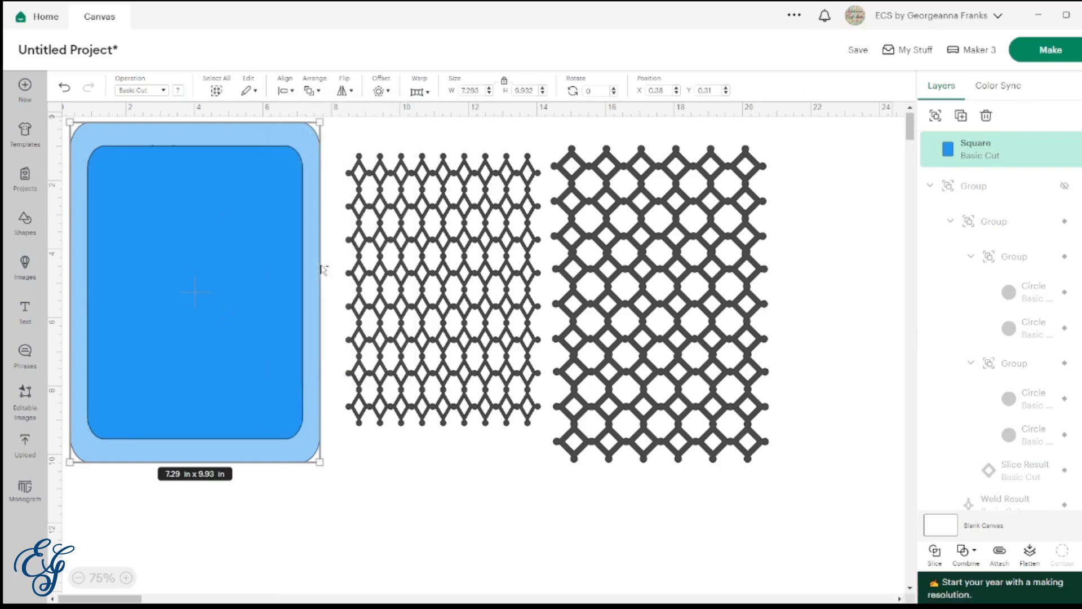
{"action": "mouse_move", "coordinate": [183, 271]}
{"action": "left_mouse_down"}
{"action": "mouse_move", "coordinate": [184, 261]}
{"action": "mouse_move", "coordinate": [186, 270]}
{"action": "left_mouse_up"}
{"action": "left_click", "coordinate": [182, 265]}
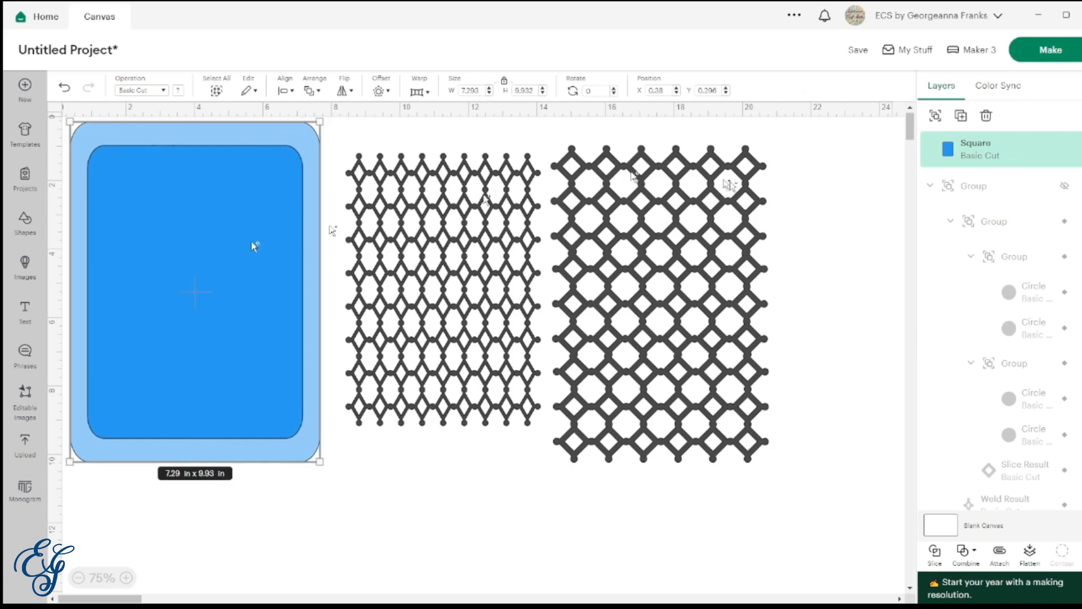
- Group the two blue rectangles, duplicate the group, and move the copy over the square-diamond lattice
{"action": "left_click", "coordinate": [935, 118]}
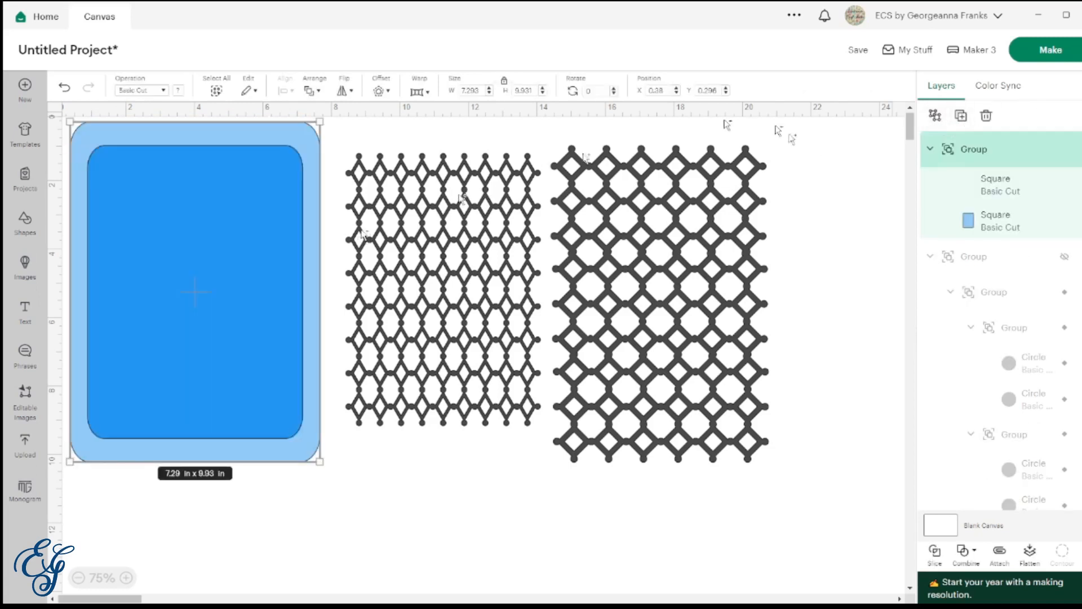
{"action": "key", "text": "ctrl+d"}
{"action": "left_click_drag", "start_coordinate": [350, 411], "coordinate": [651, 252]}
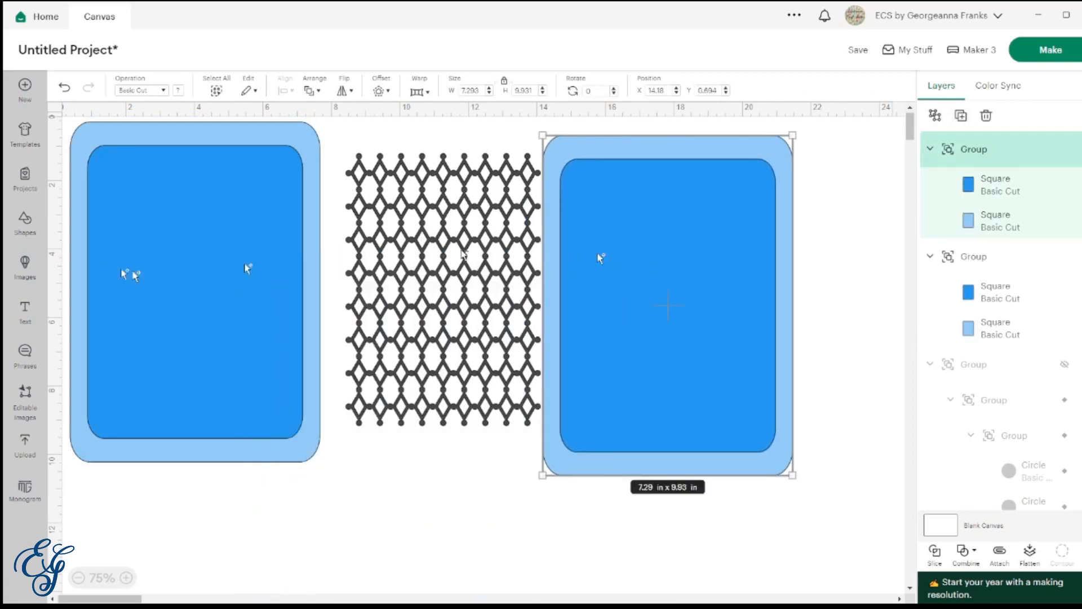
- Slice the original group of blue rectangles covering the first lattice
{"action": "left_click", "coordinate": [235, 386]}
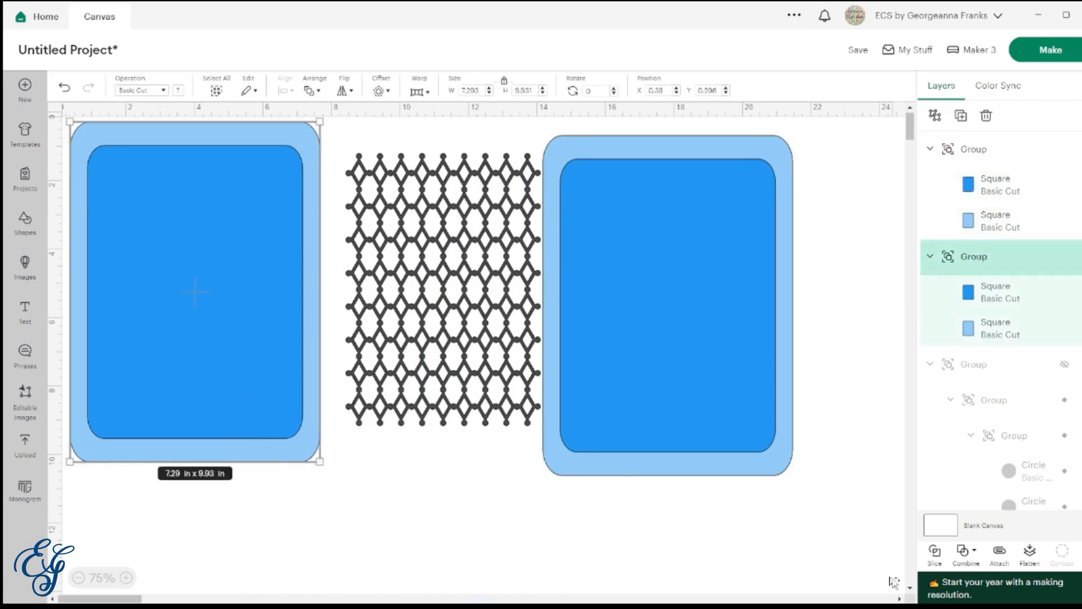
{"action": "left_click", "coordinate": [935, 559]}
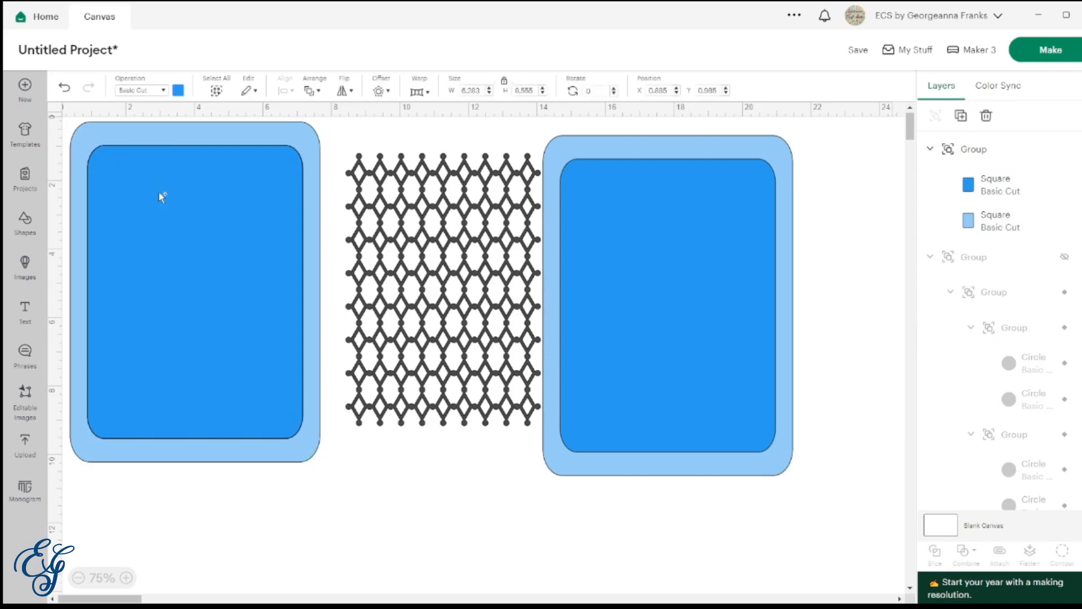
- Move the two inner slice pieces off the first lattice and delete them, keeping only the light-blue frame
{"action": "left_click_drag", "start_coordinate": [158, 191], "coordinate": [260, 461]}
{"action": "left_click_drag", "start_coordinate": [193, 237], "coordinate": [319, 563]}
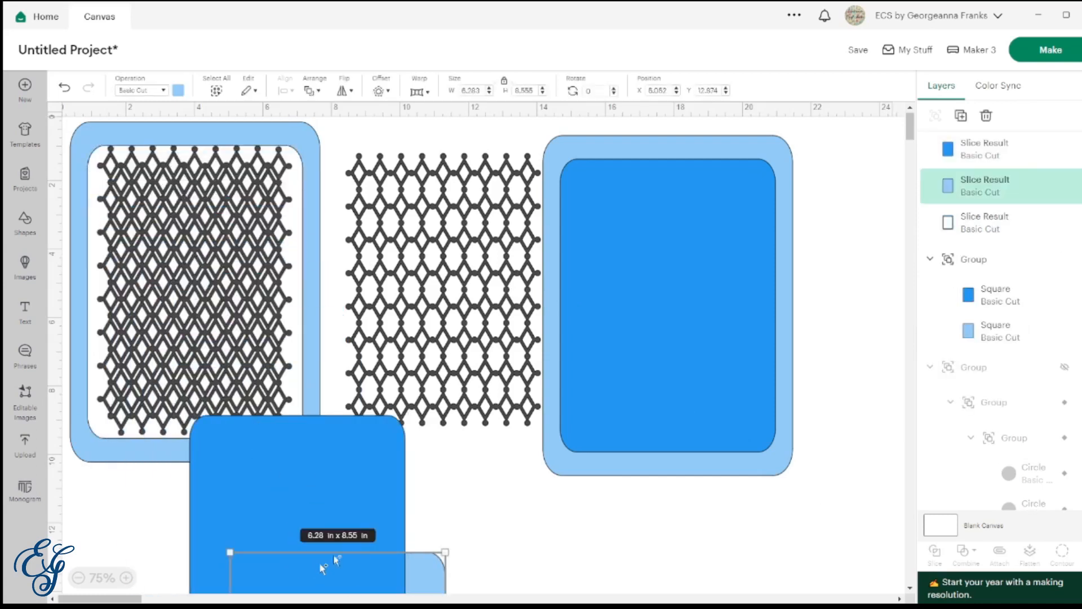
{"action": "left_click_drag", "start_coordinate": [149, 536], "coordinate": [315, 601]}
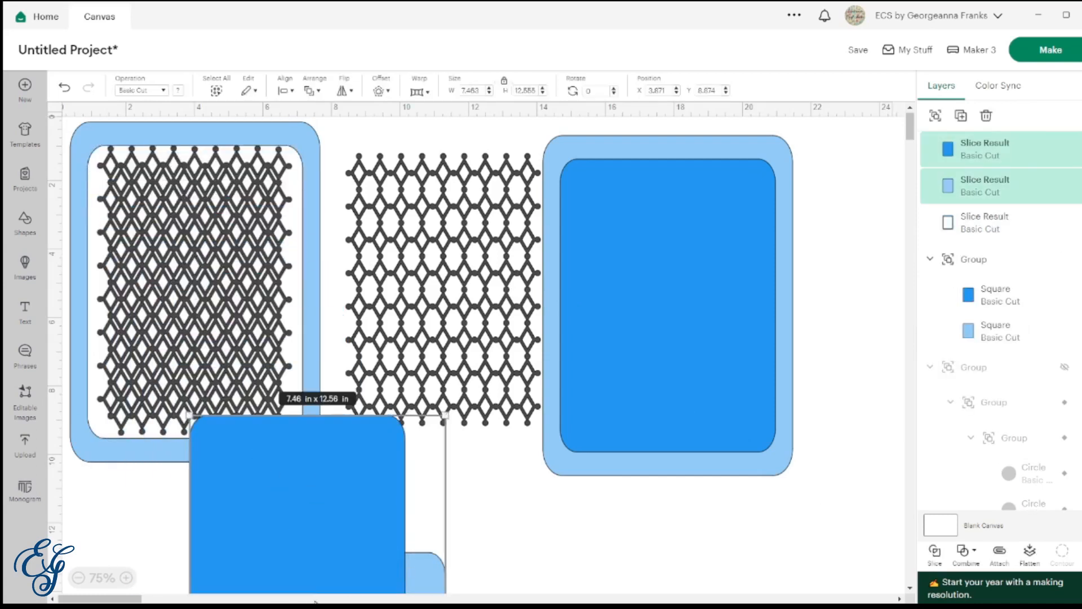
{"action": "key", "text": "Delete"}
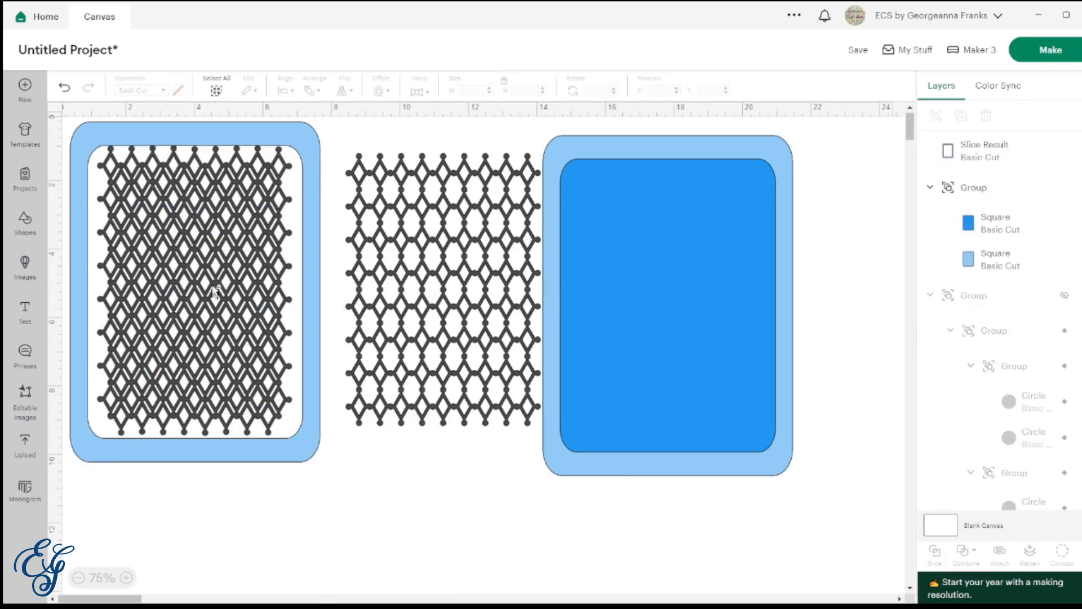
- Shift the light-blue frame slightly and resize it freely to about 6.53 x 9.71 in around the first lattice
{"action": "left_click_drag", "start_coordinate": [214, 291], "coordinate": [223, 294]}
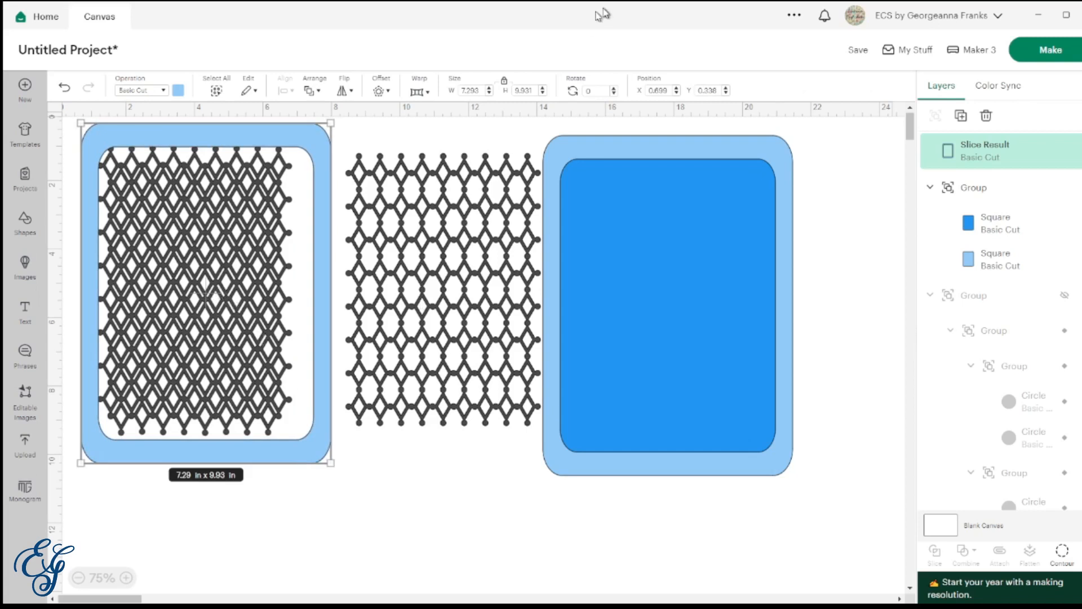
{"action": "left_click", "coordinate": [505, 82]}
{"action": "left_click_drag", "start_coordinate": [333, 466], "coordinate": [304, 455]}
- Center the light-blue frame and the first lattice on each other and weld them together
{"action": "left_click_drag", "start_coordinate": [281, 524], "coordinate": [216, 338]}
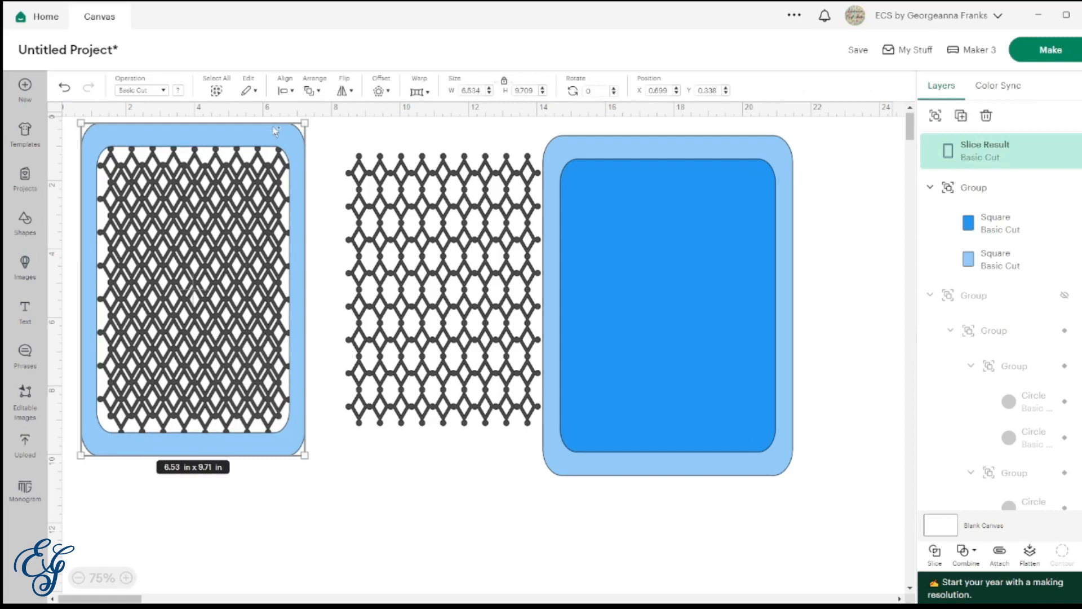
{"action": "left_click", "coordinate": [286, 90]}
{"action": "left_click", "coordinate": [320, 245]}
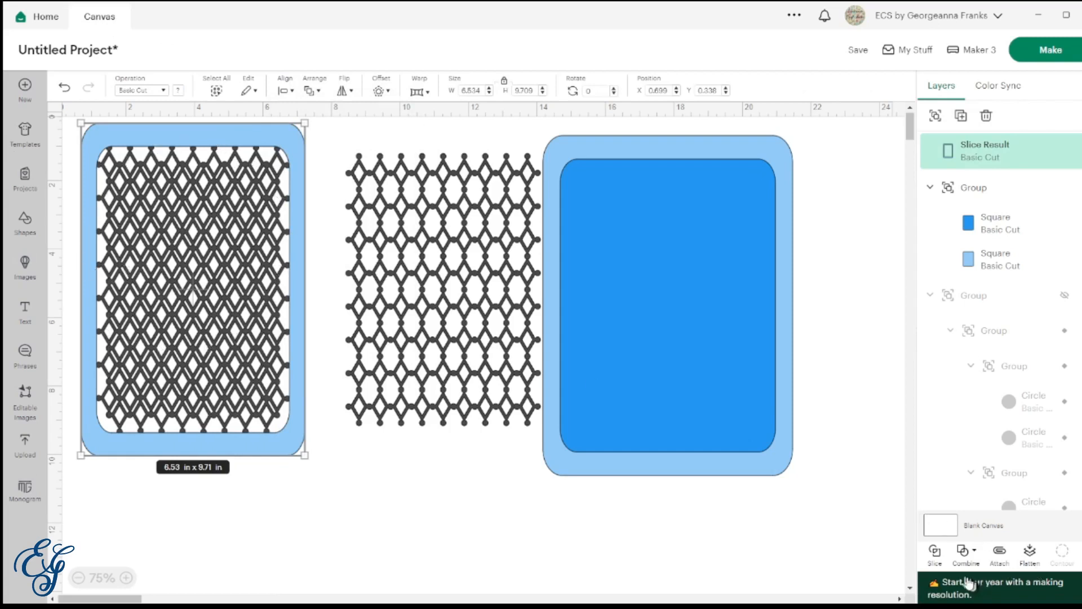
{"action": "left_click", "coordinate": [964, 558]}
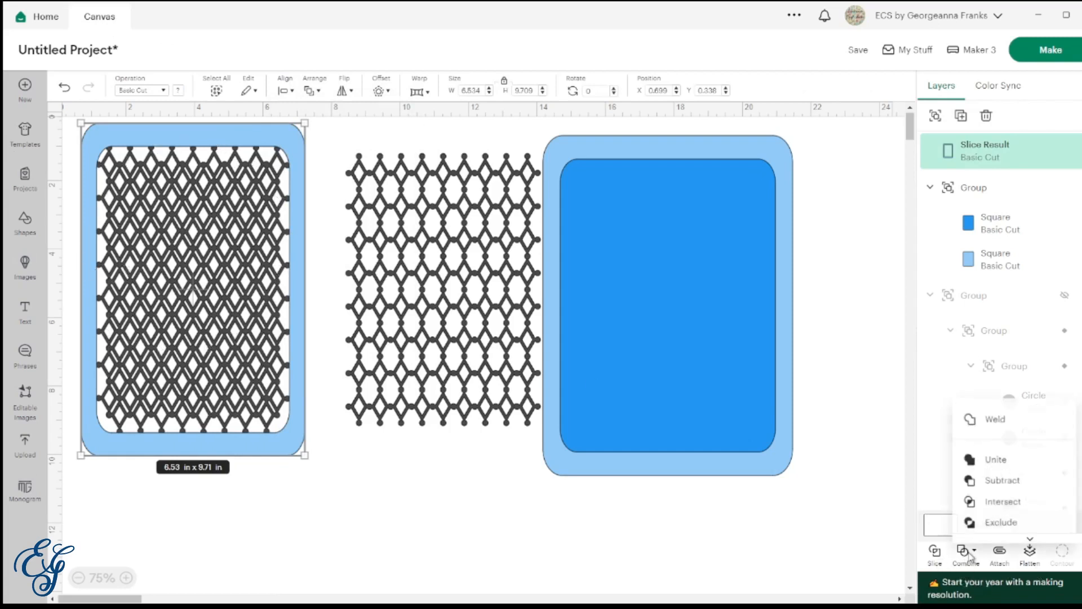
{"action": "left_click", "coordinate": [990, 419]}
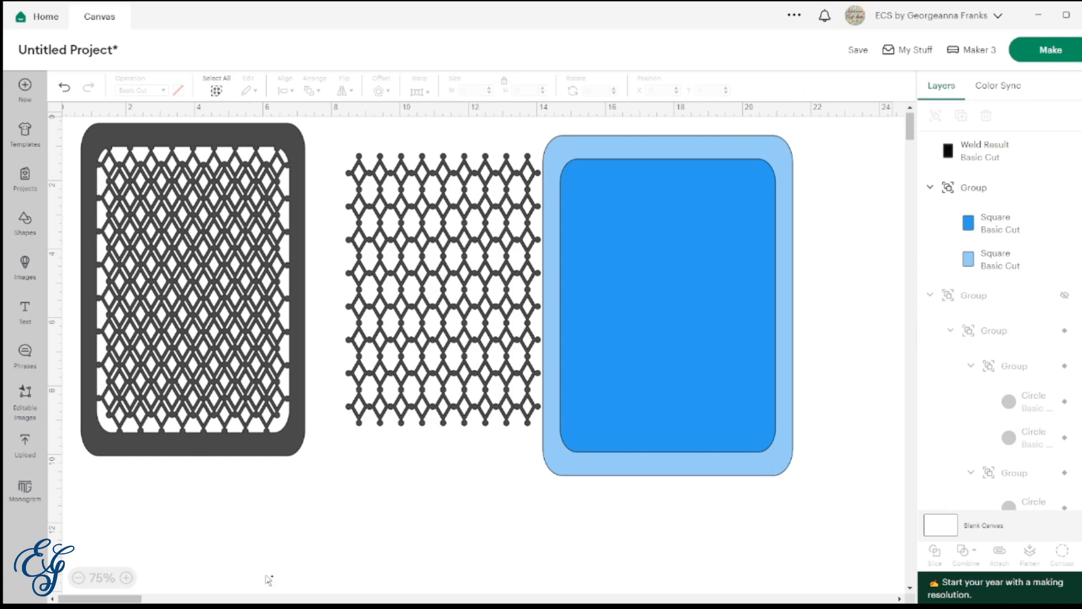
- Undo the weld, centering, resize, deletion and slice, back to the two groups of blue rectangles
{"action": "key", "text": "ctrl+z"}
{"action": "key", "text": "ctrl+z"}
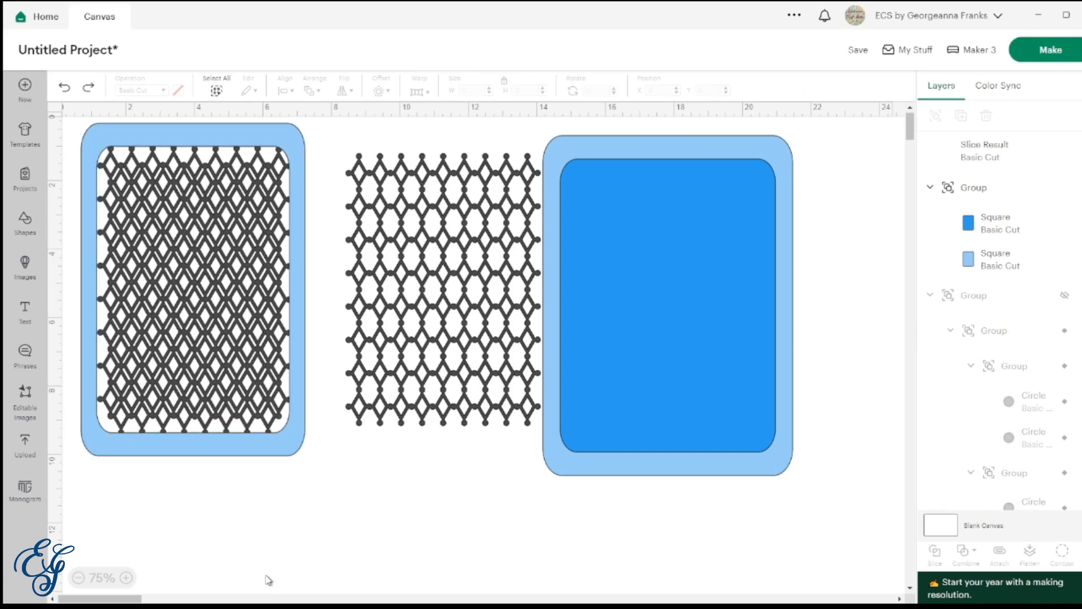
{"action": "key", "text": "ctrl+z"}
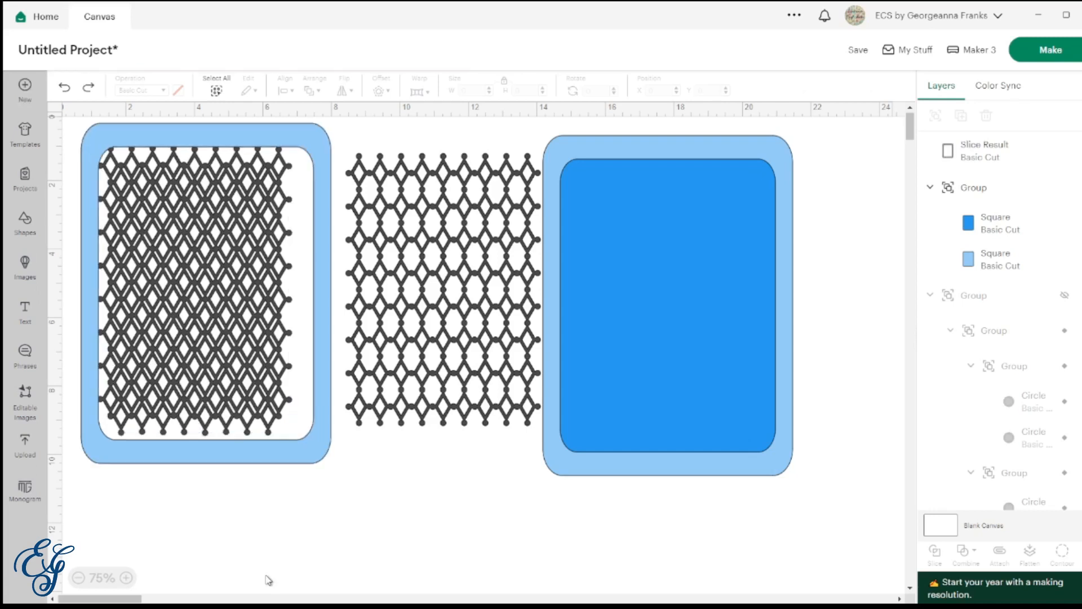
{"action": "key", "text": "ctrl+z"}
{"action": "key", "text": "ctrl+z"}
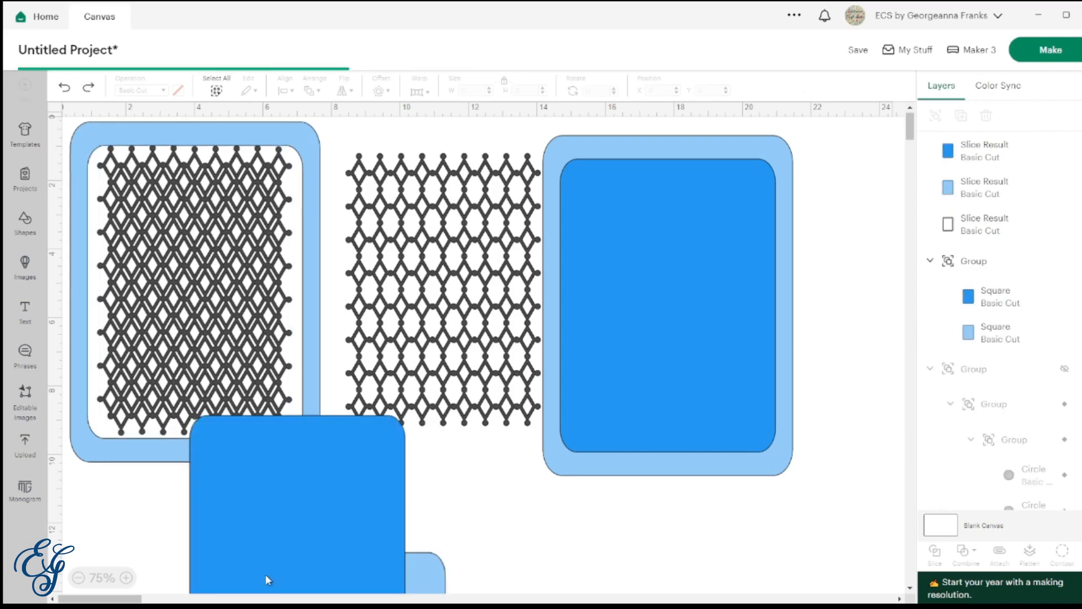
{"action": "key", "text": "ctrl+z"}
{"action": "key", "text": "ctrl+z"}
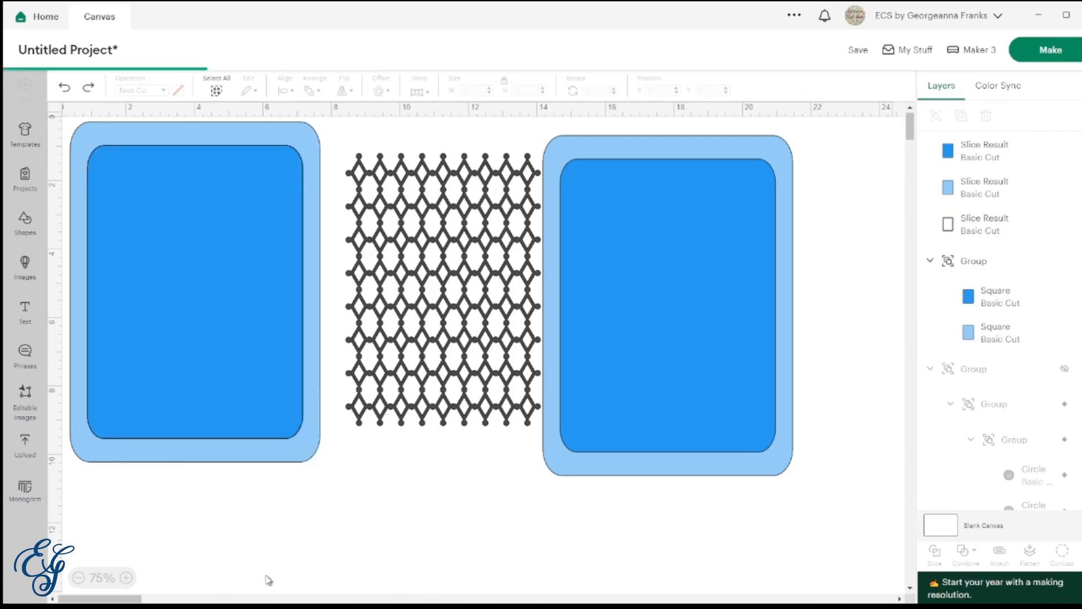
{"action": "key", "text": "ctrl+z"}
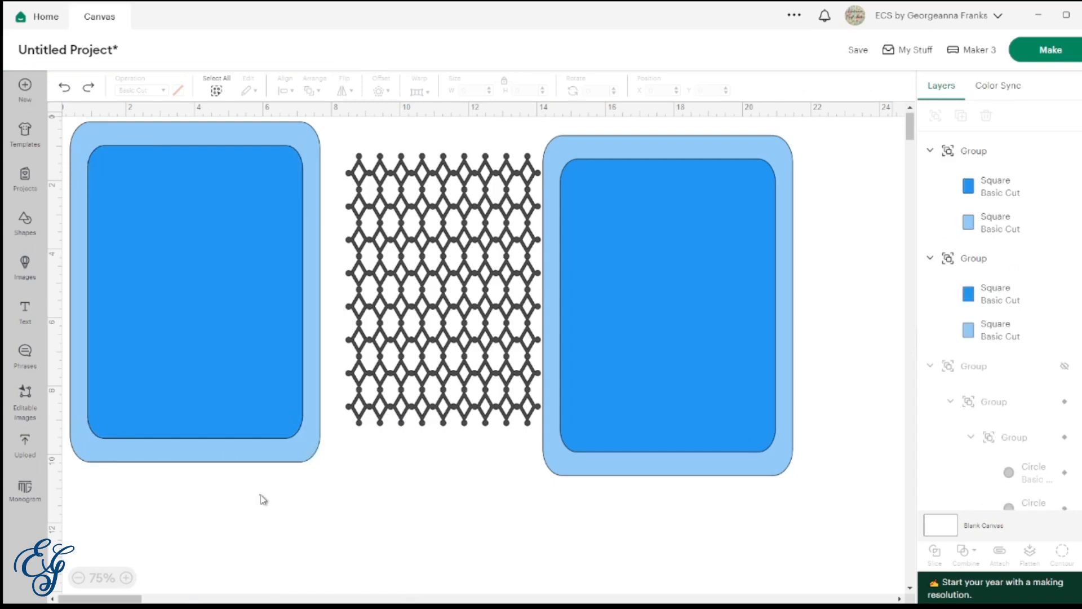
- Send the group of blue rectangles covering the first lattice to the back, behind the lattice
{"action": "left_click", "coordinate": [247, 418]}
{"action": "right_click", "coordinate": [248, 418]}
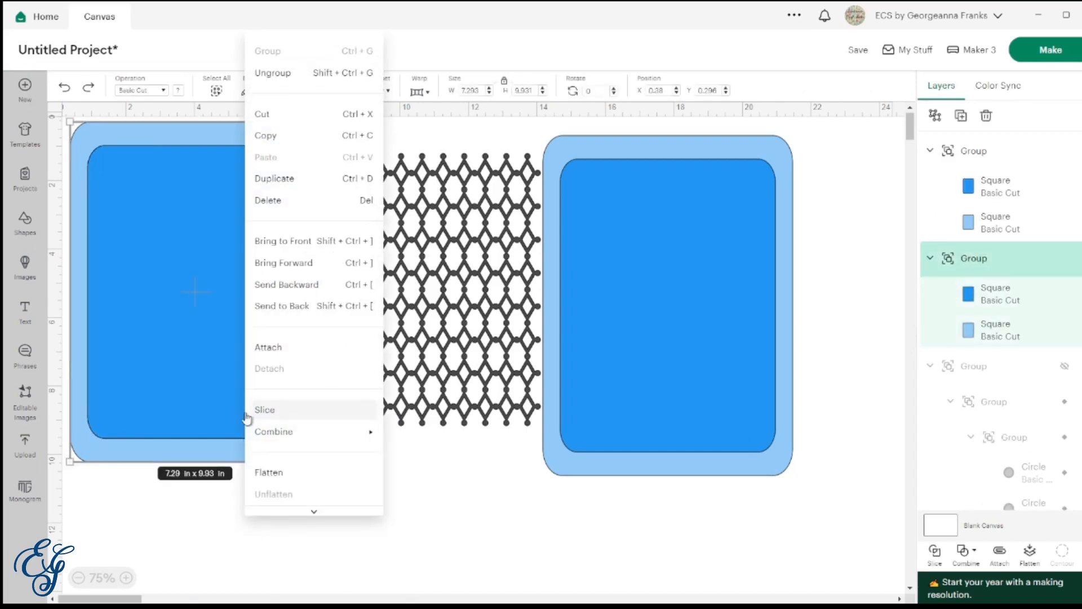
{"action": "left_click", "coordinate": [290, 284]}
{"action": "right_click", "coordinate": [292, 287]}
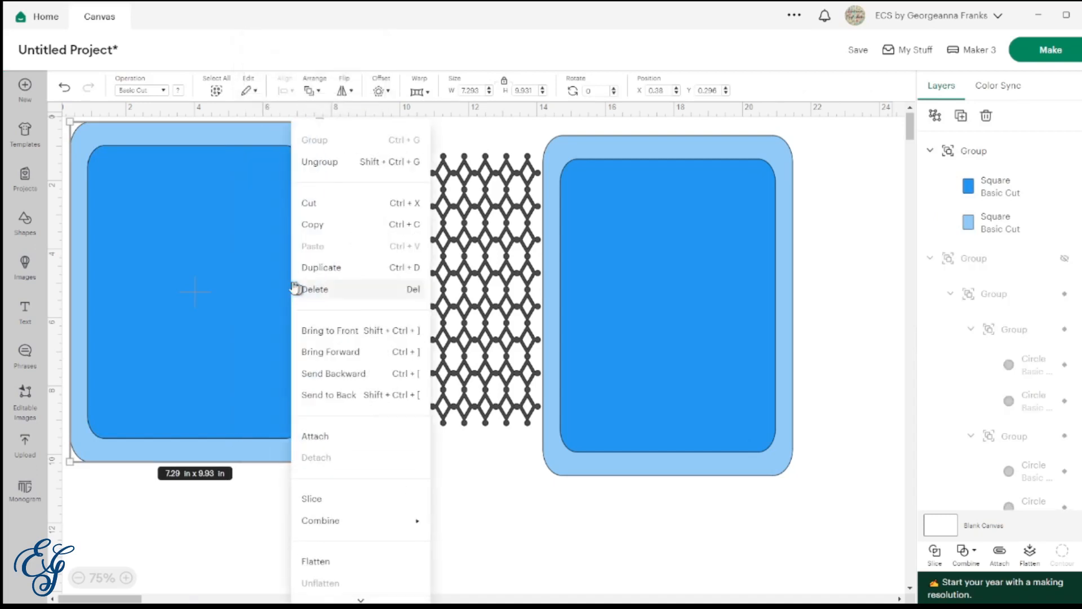
{"action": "left_click", "coordinate": [369, 394]}
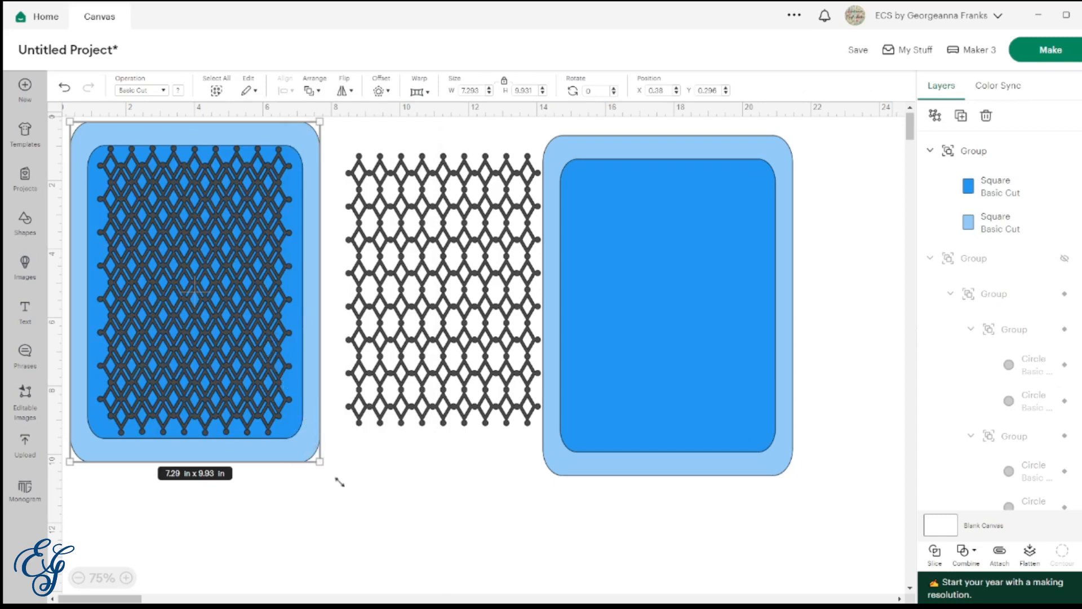
{"action": "left_click", "coordinate": [354, 498]}
- Shrink only the medium-blue rectangle behind the first lattice, with unlocked proportions, to about 5.23 x 7.65 in, inside the lattice's outer edges
{"action": "left_click", "coordinate": [289, 424]}
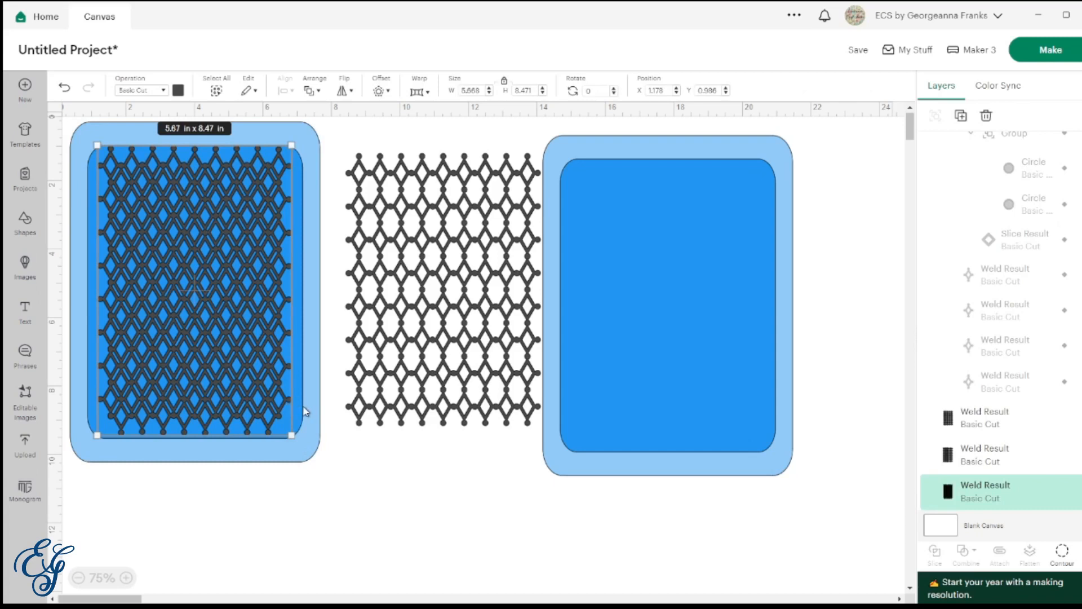
{"action": "left_click", "coordinate": [305, 412]}
{"action": "left_click_drag", "start_coordinate": [304, 498], "coordinate": [272, 423]}
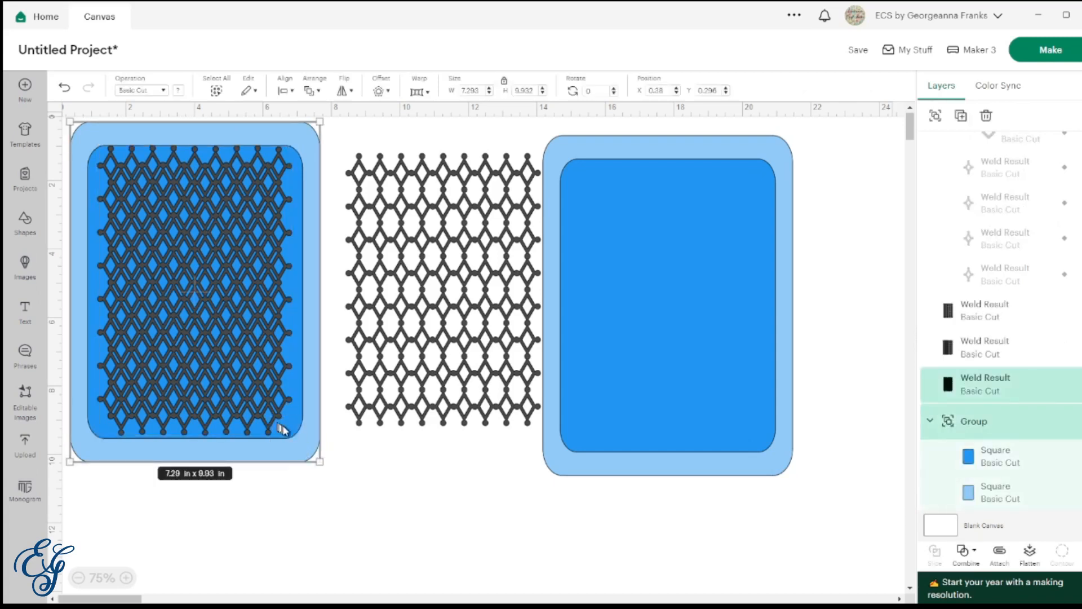
{"action": "left_click", "coordinate": [989, 454]}
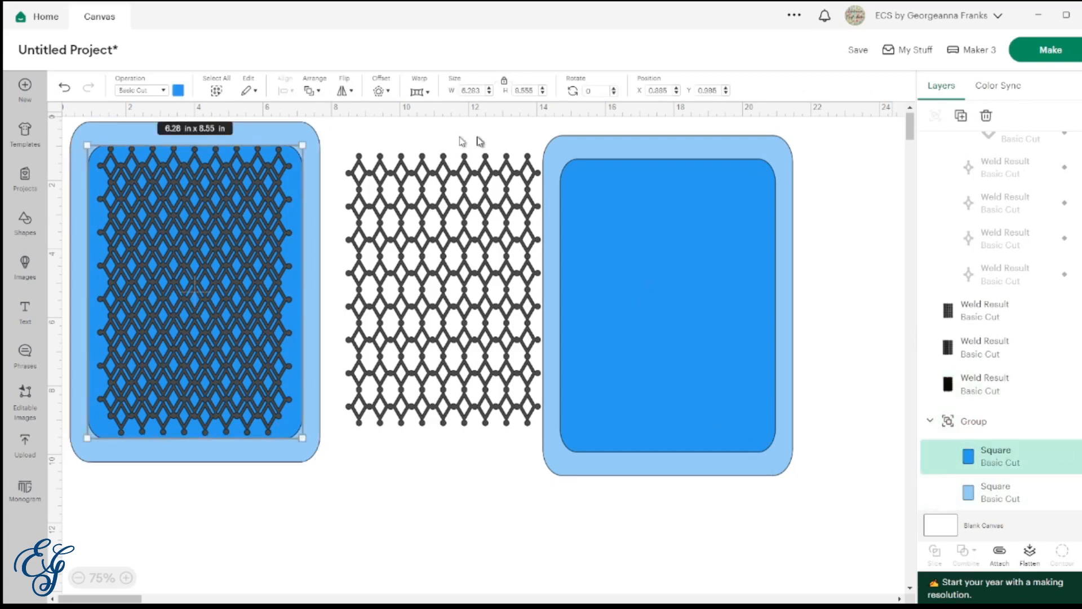
{"action": "left_click", "coordinate": [505, 82]}
{"action": "left_click_drag", "start_coordinate": [304, 438], "coordinate": [286, 420]}
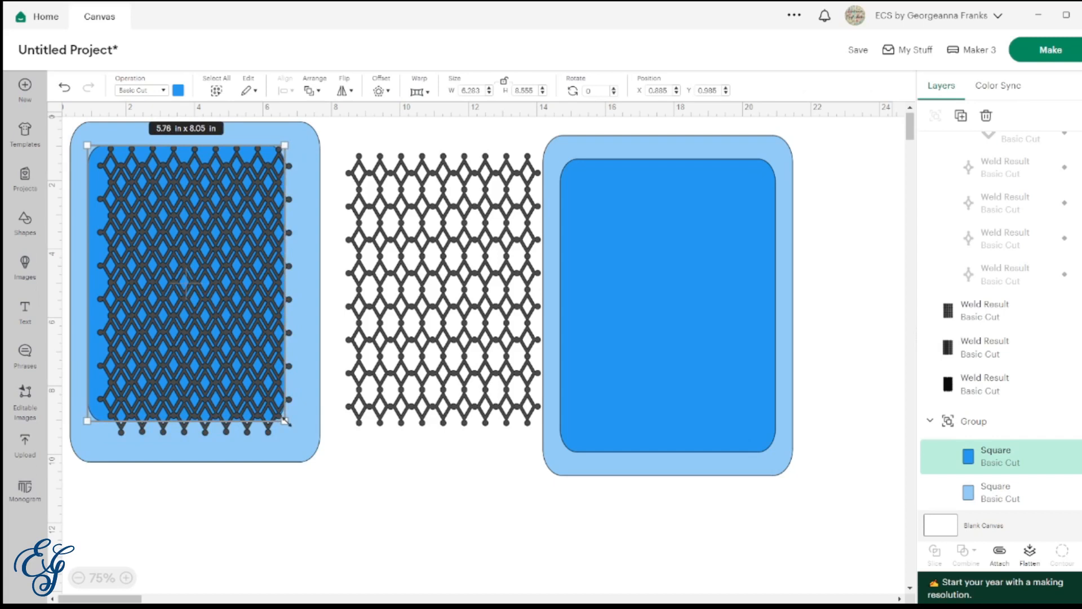
{"action": "left_click_drag", "start_coordinate": [286, 420], "coordinate": [286, 421]}
{"action": "mouse_move", "coordinate": [82, 141]}
{"action": "left_mouse_down"}
{"action": "mouse_move", "coordinate": [104, 141]}
{"action": "mouse_move", "coordinate": [100, 153]}
{"action": "left_mouse_up"}
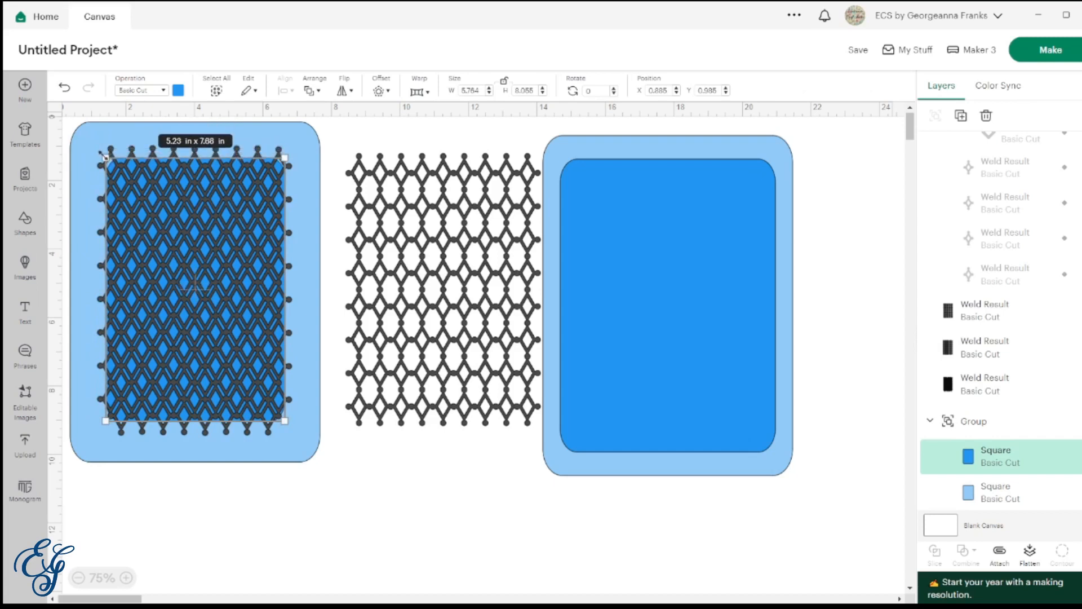
{"action": "left_click_drag", "start_coordinate": [103, 155], "coordinate": [103, 156]}
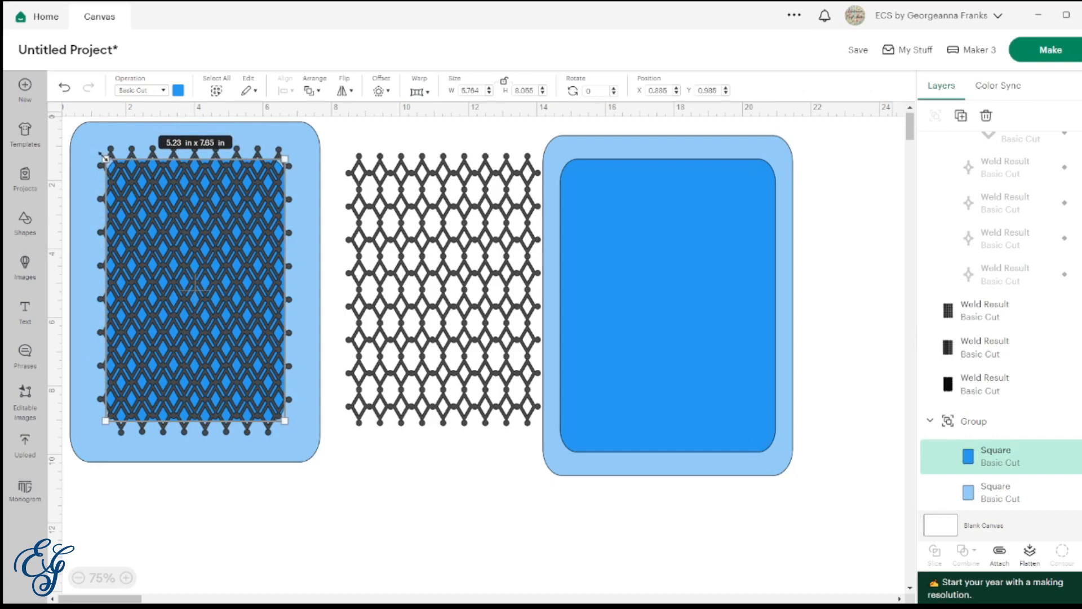
{"action": "left_click_drag", "start_coordinate": [104, 157], "coordinate": [103, 156]}
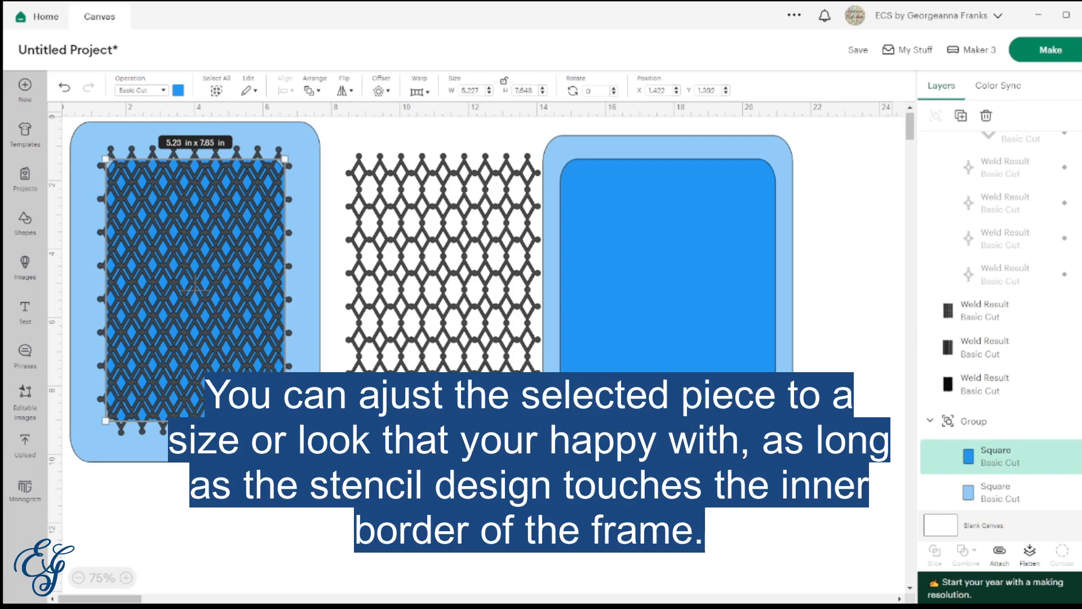
- Select the first lattice together with the medium-blue rectangle behind it and center them on each other
{"action": "left_click", "coordinate": [244, 397], "text": "shift"}
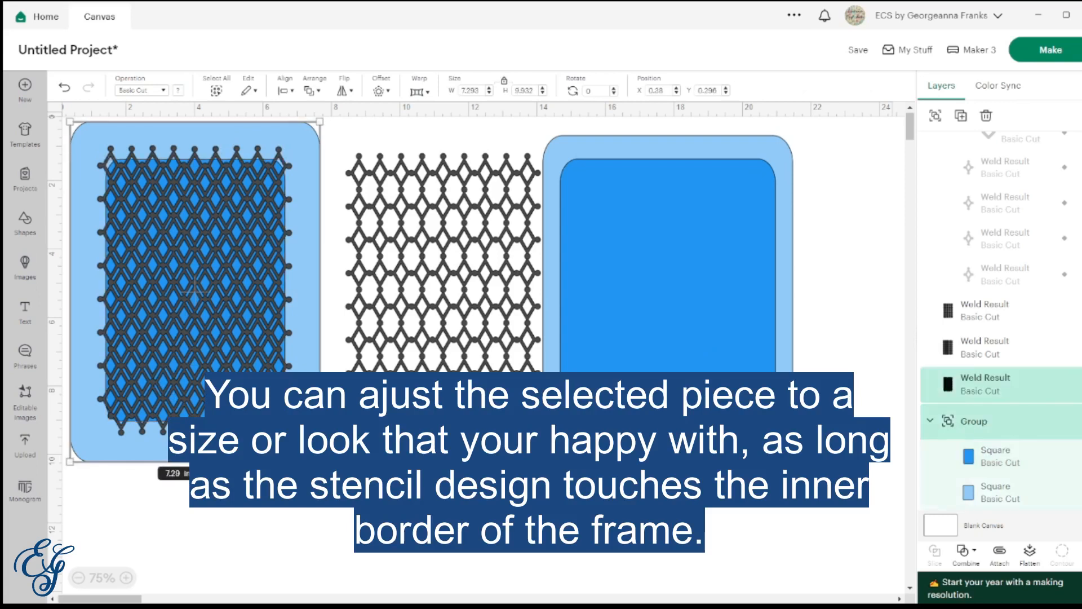
{"action": "left_click", "coordinate": [180, 431]}
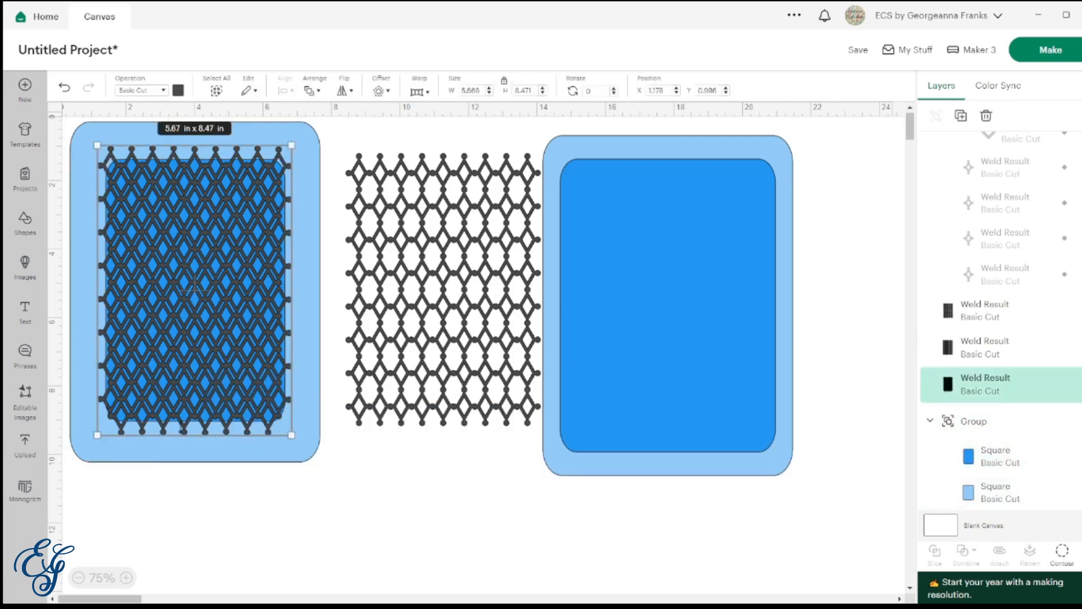
{"action": "left_click", "coordinate": [975, 454], "text": "shift"}
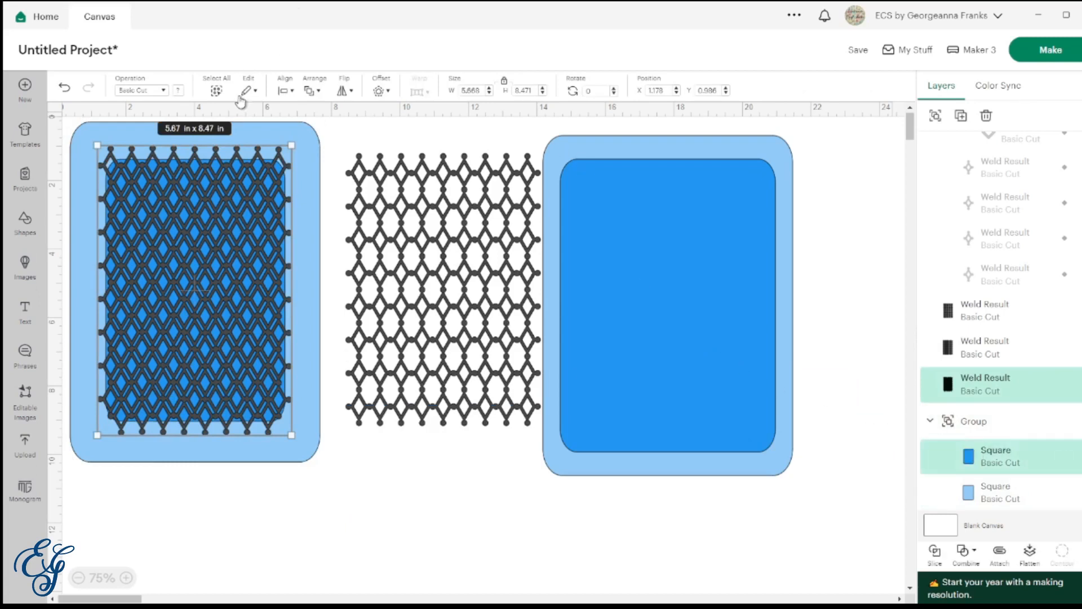
{"action": "left_click", "coordinate": [288, 103]}
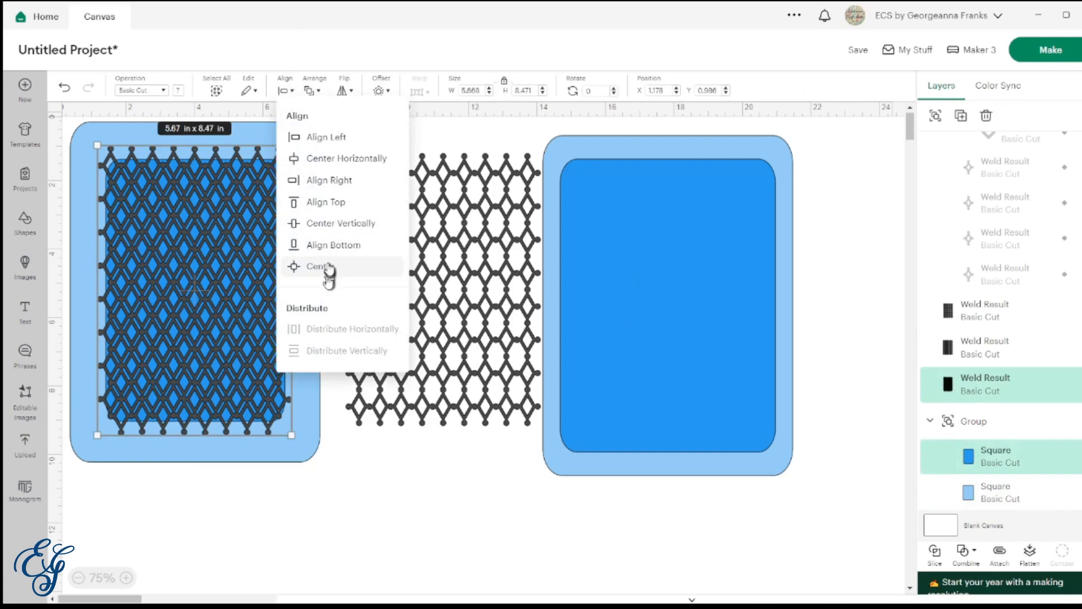
{"action": "left_click", "coordinate": [327, 267]}
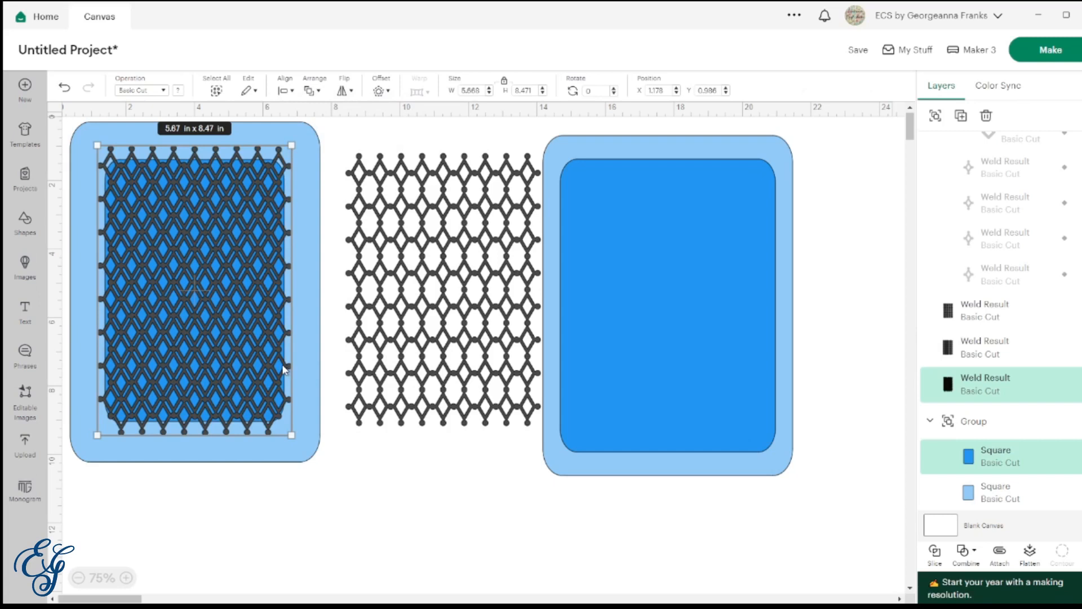
- Slice the medium-blue rectangle out of the light-blue one and move both cut-out pieces away from the first lattice
{"action": "left_click", "coordinate": [301, 457]}
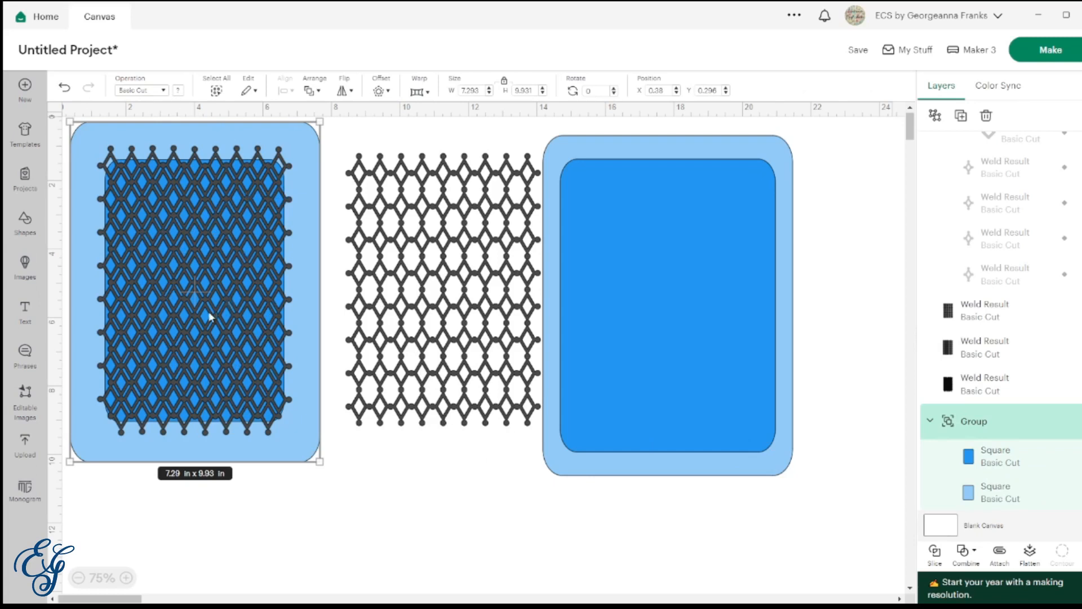
{"action": "left_click", "coordinate": [990, 472]}
{"action": "left_click", "coordinate": [990, 503], "text": "shift"}
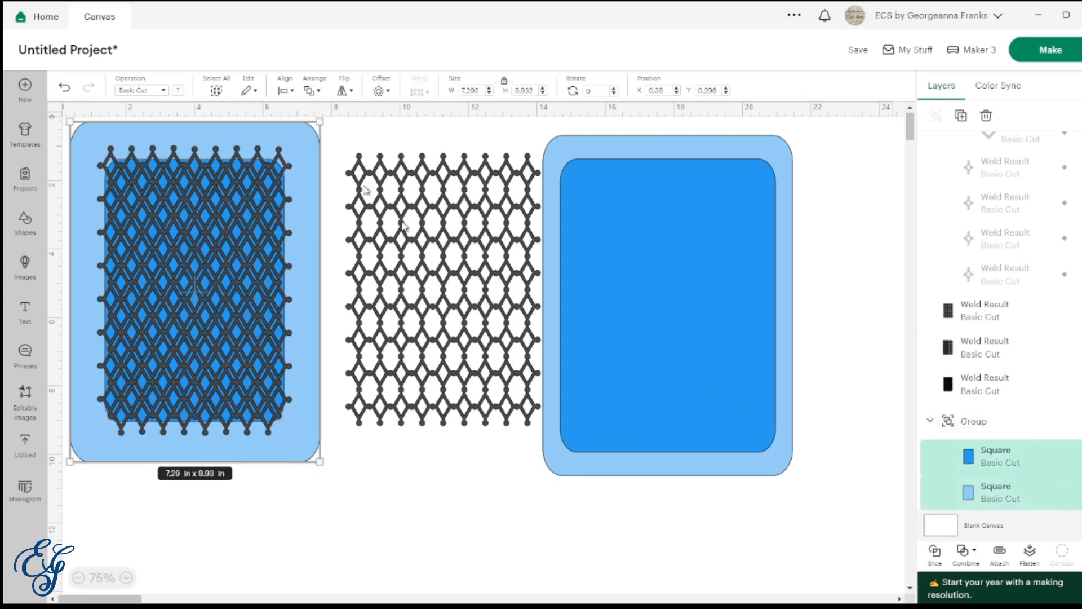
{"action": "left_click", "coordinate": [938, 555]}
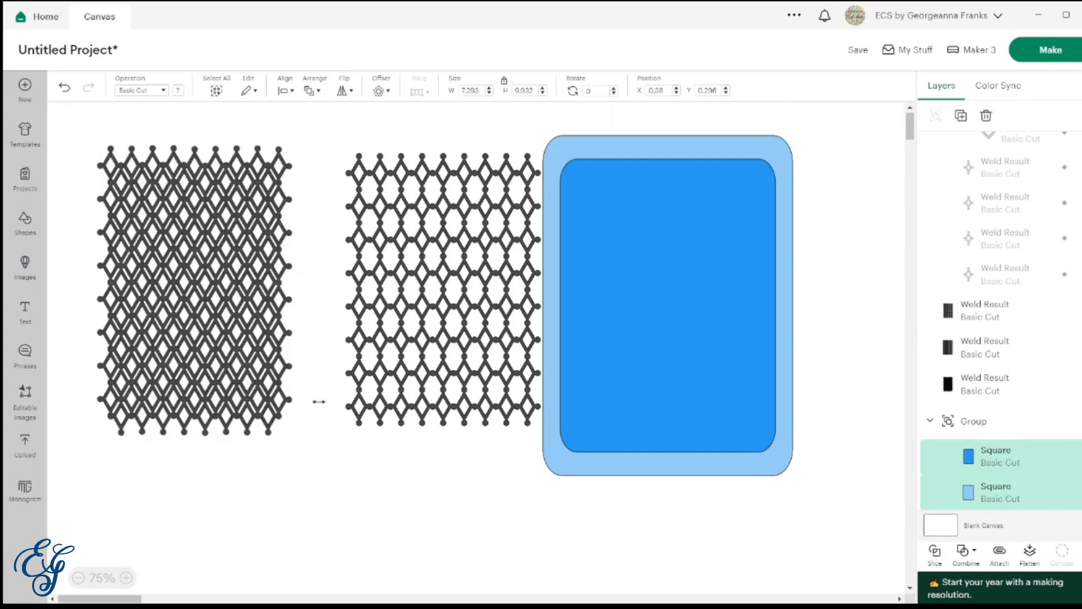
{"action": "left_click_drag", "start_coordinate": [193, 319], "coordinate": [612, 589]}
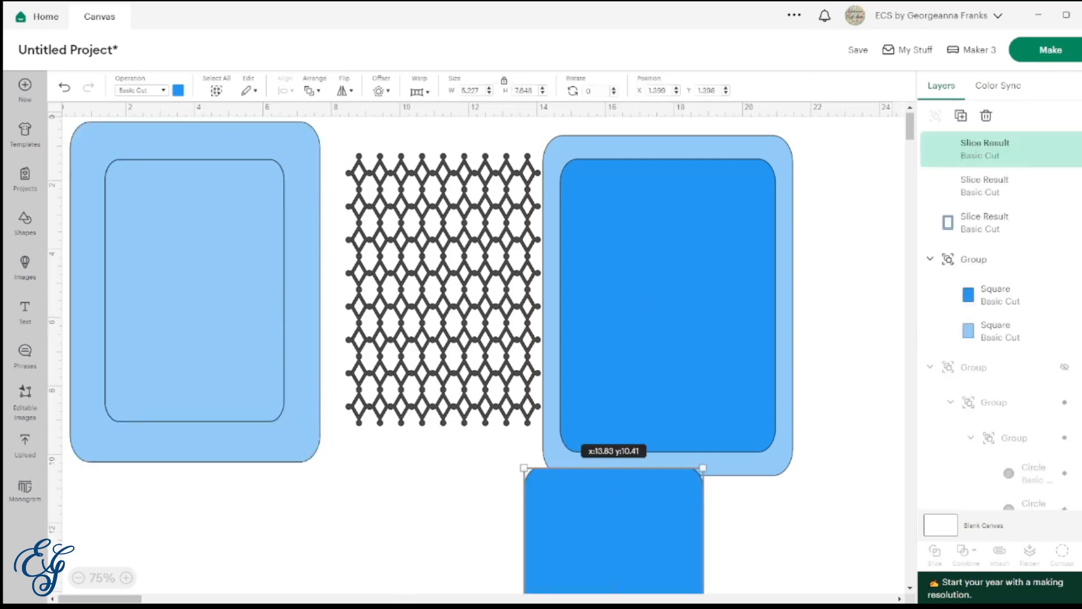
{"action": "left_click_drag", "start_coordinate": [195, 332], "coordinate": [587, 589]}
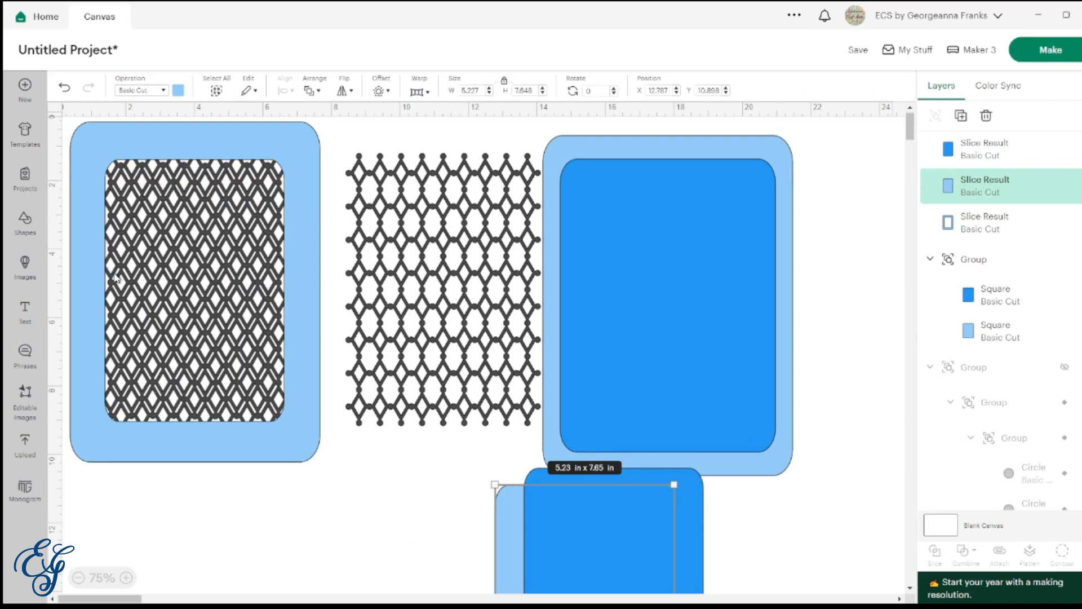
- Select the sliced light-blue frame and the first lattice and center them on each other
{"action": "left_click_drag", "start_coordinate": [264, 515], "coordinate": [203, 369]}
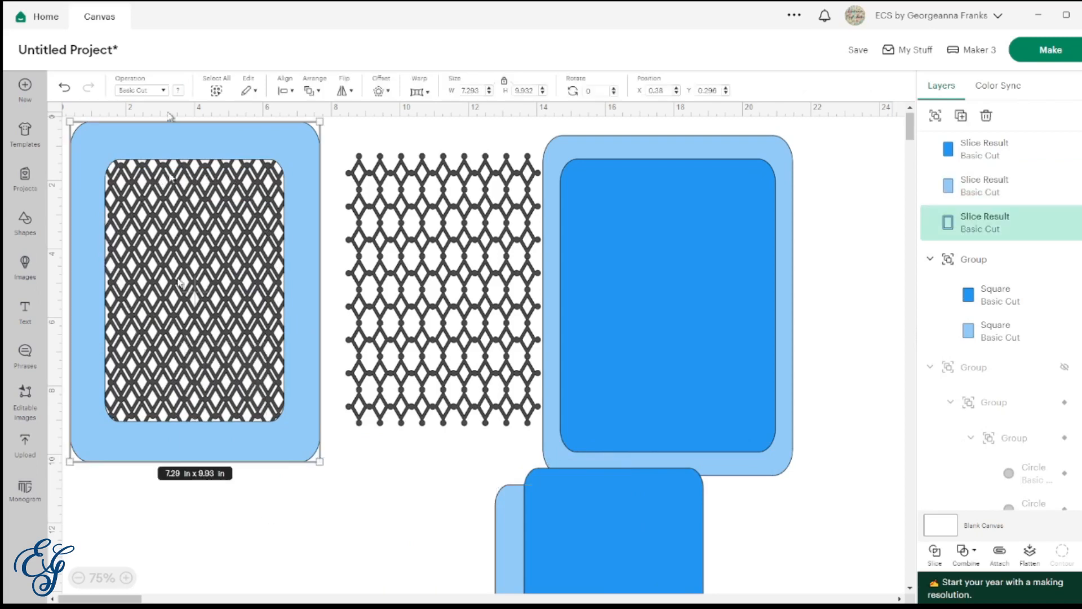
{"action": "left_click", "coordinate": [285, 90]}
{"action": "left_click", "coordinate": [336, 268]}
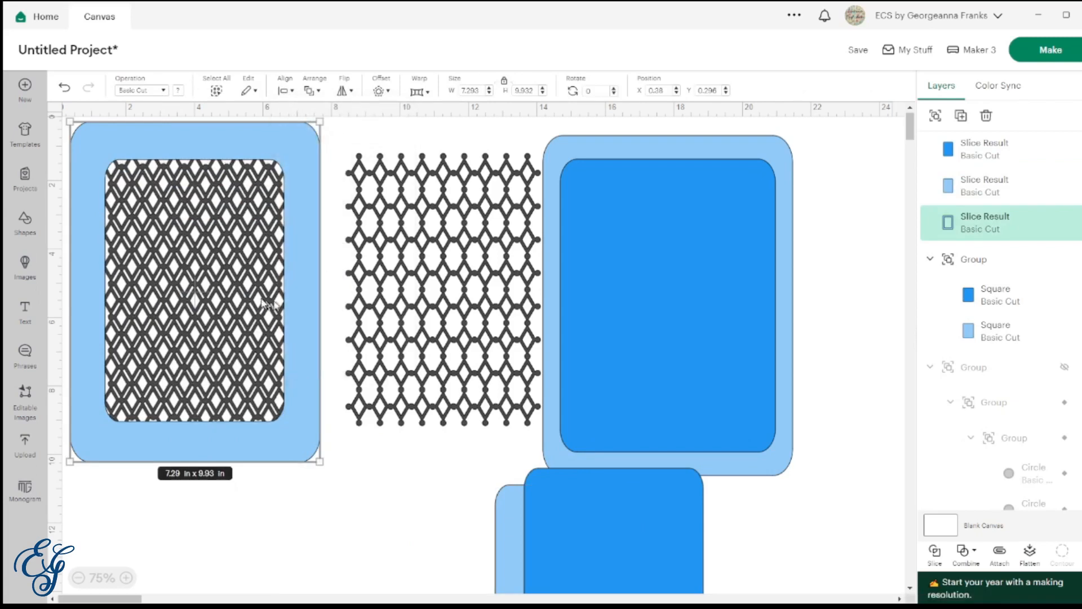
- Select the light-blue frame together with the first lattice and weld them into one shape
{"action": "left_click_drag", "start_coordinate": [214, 280], "coordinate": [198, 278]}
{"action": "left_click", "coordinate": [285, 488]}
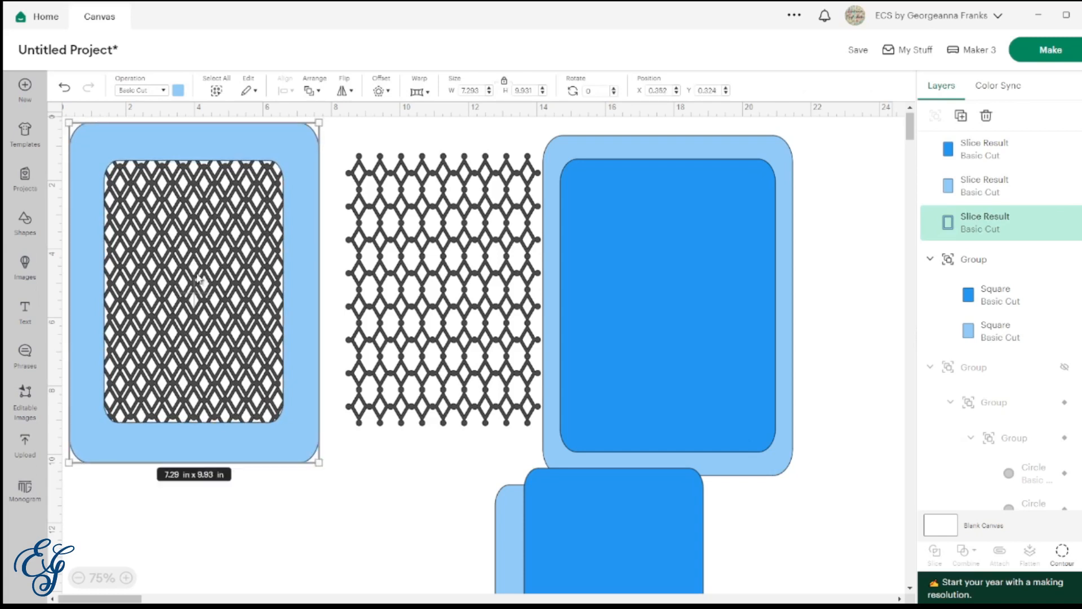
{"action": "left_click_drag", "start_coordinate": [300, 506], "coordinate": [225, 348]}
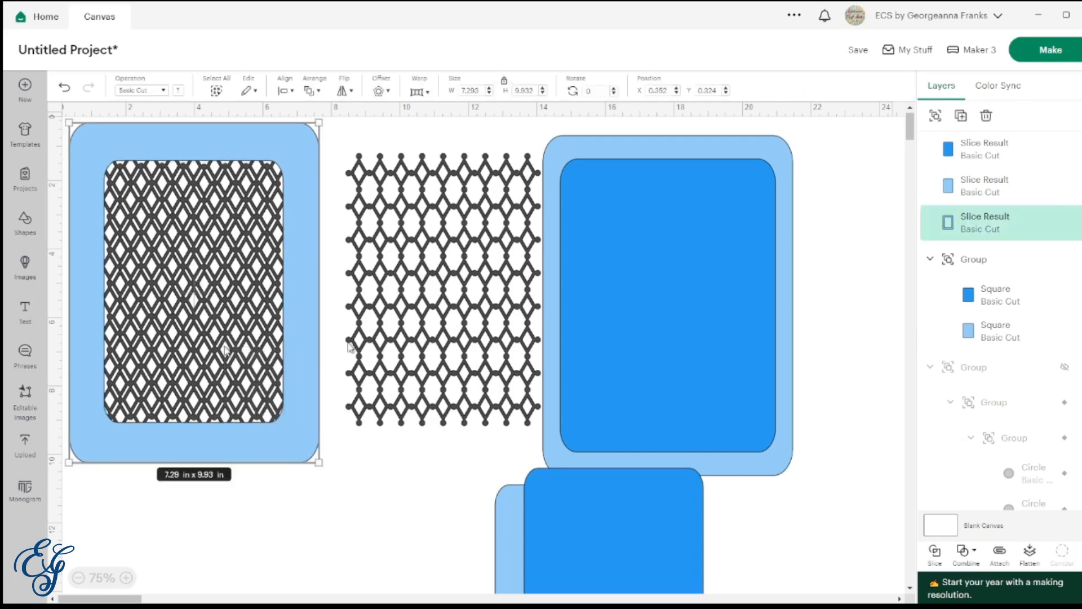
{"action": "left_click", "coordinate": [966, 556]}
{"action": "left_click", "coordinate": [992, 415]}
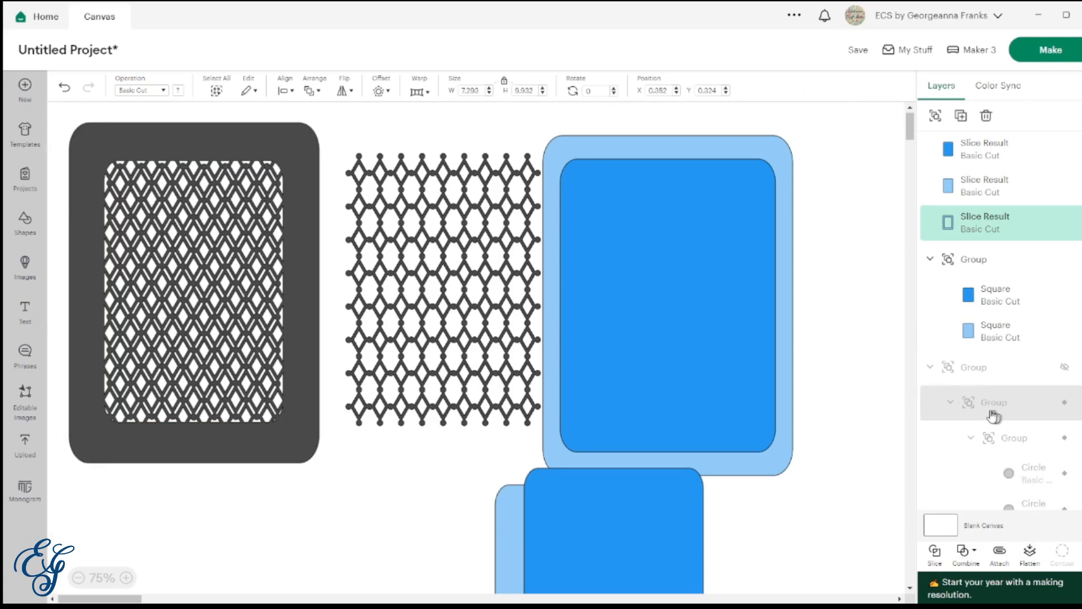
- Shift the welded first stencil slightly and recolor it with the light-blue material color
{"action": "mouse_move", "coordinate": [218, 280]}
{"action": "left_mouse_down"}
{"action": "mouse_move", "coordinate": [215, 305]}
{"action": "mouse_move", "coordinate": [213, 282]}
{"action": "left_mouse_up"}
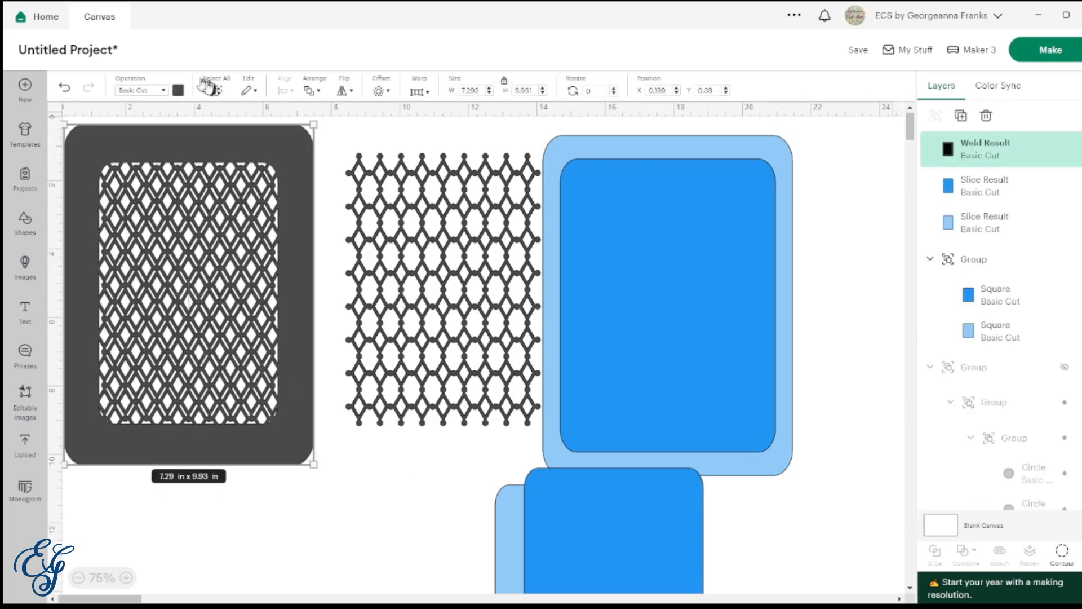
{"action": "left_click", "coordinate": [179, 91]}
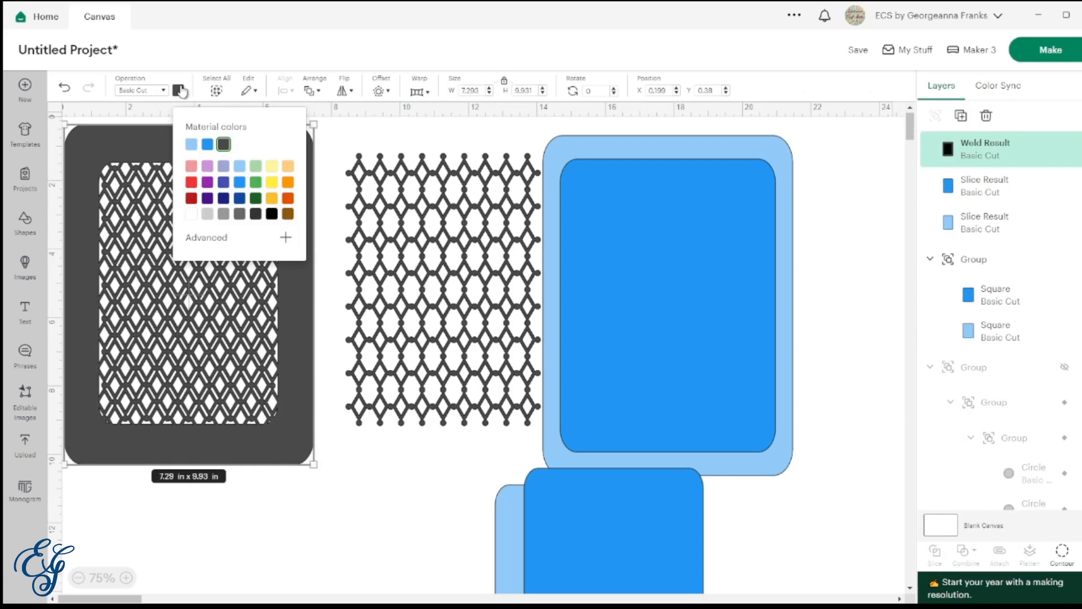
{"action": "left_click", "coordinate": [191, 145]}
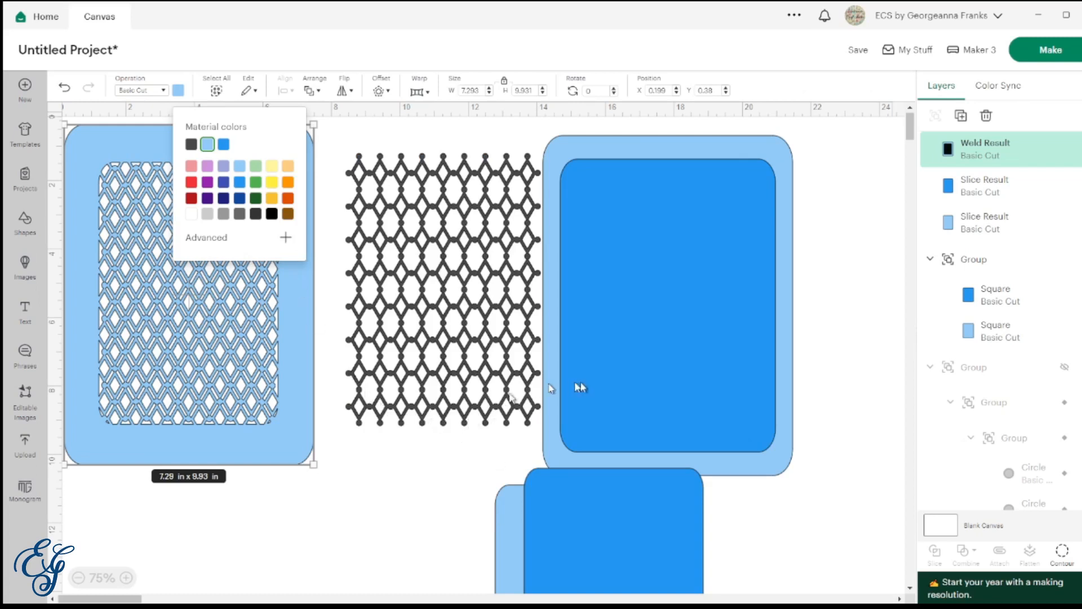
- Bring the second lattice to the front and delete the two leftover cut-out pieces below
{"action": "left_click", "coordinate": [445, 293]}
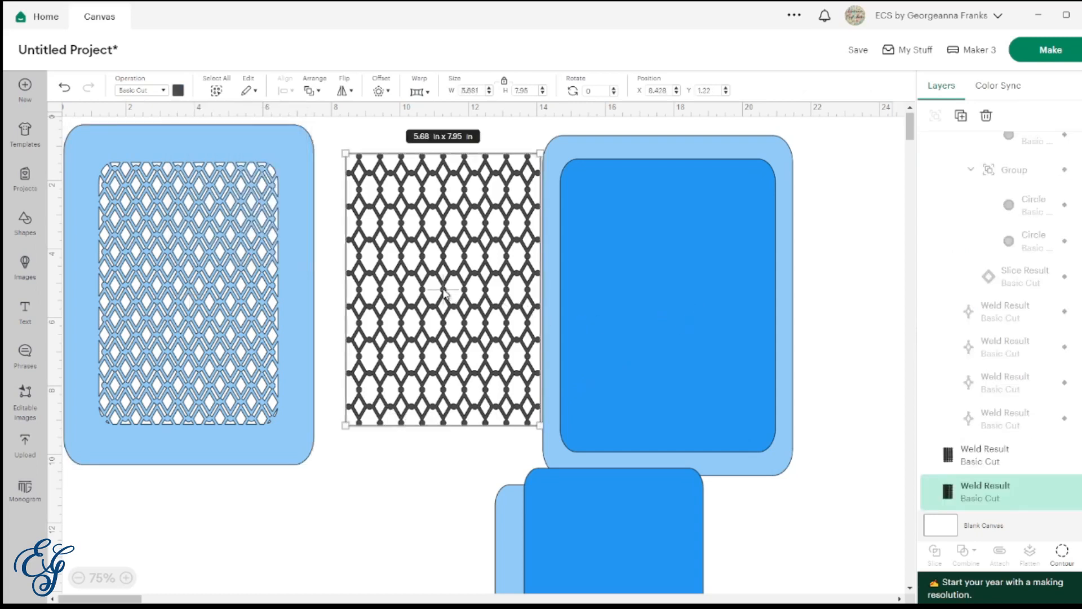
{"action": "right_click", "coordinate": [445, 293]}
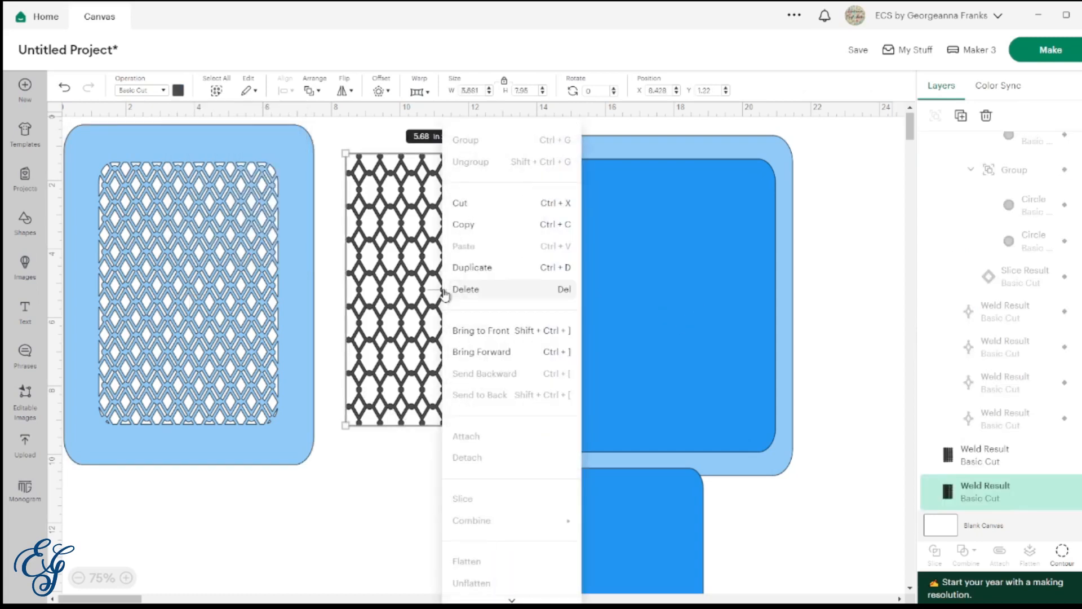
{"action": "left_click", "coordinate": [508, 332]}
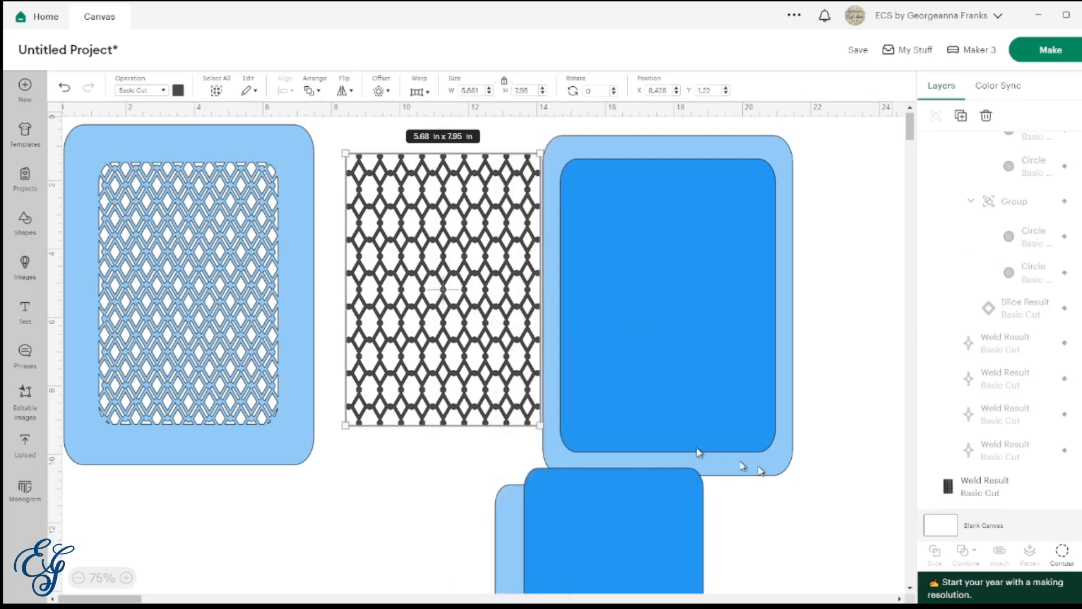
{"action": "left_click", "coordinate": [643, 551]}
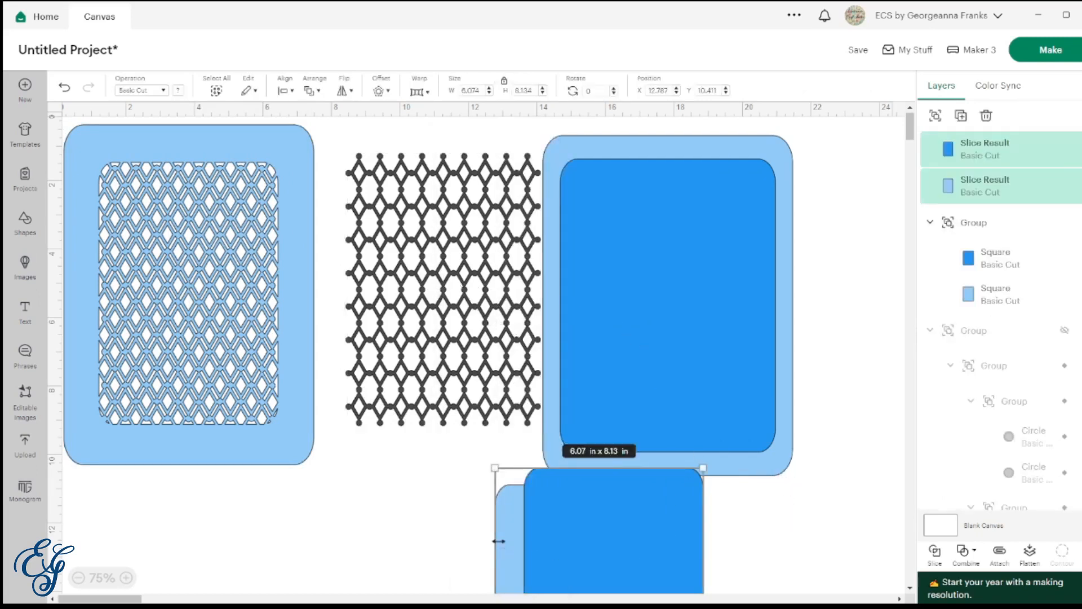
{"action": "key", "text": "Delete"}
- Move the grouped rectangles behind the second lattice, then duplicate the group and set the copy aside over the third lattice
{"action": "left_click", "coordinate": [711, 367]}
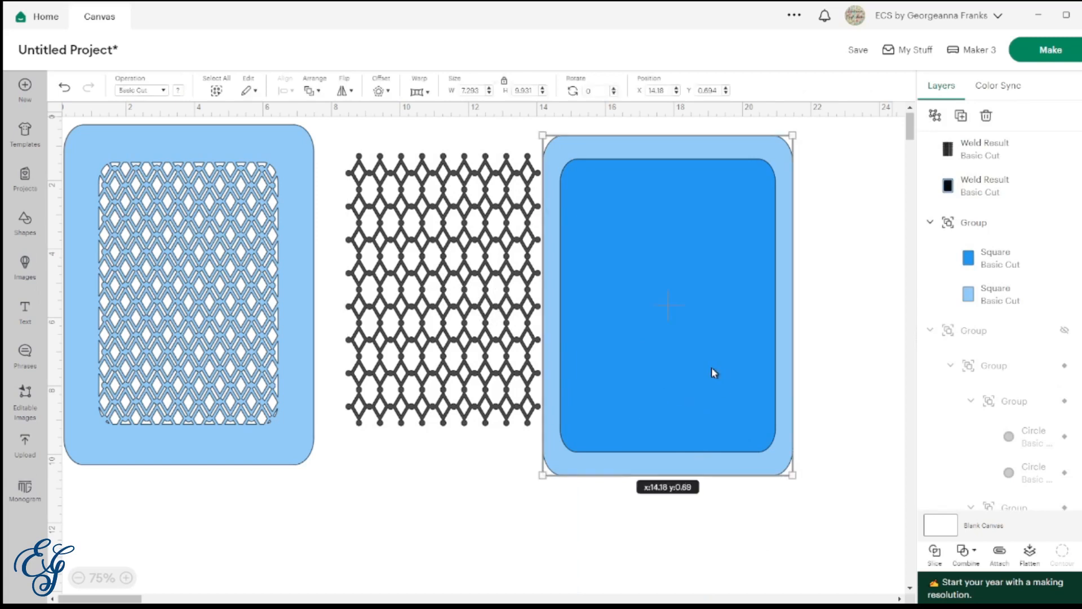
{"action": "left_click_drag", "start_coordinate": [723, 380], "coordinate": [515, 391]}
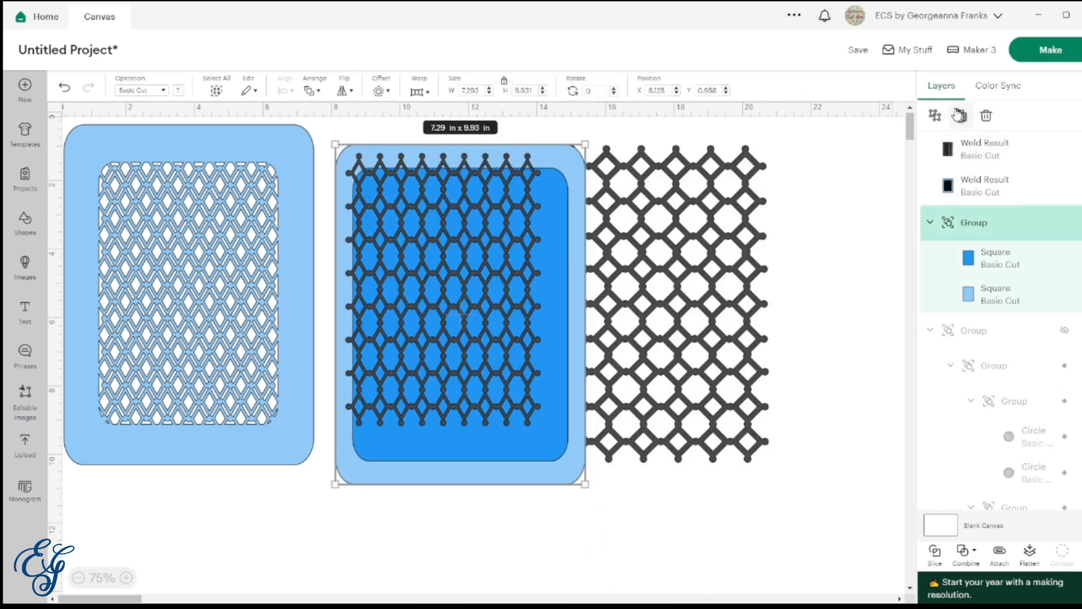
{"action": "key", "text": "ctrl+d"}
{"action": "left_click_drag", "start_coordinate": [346, 361], "coordinate": [755, 257]}
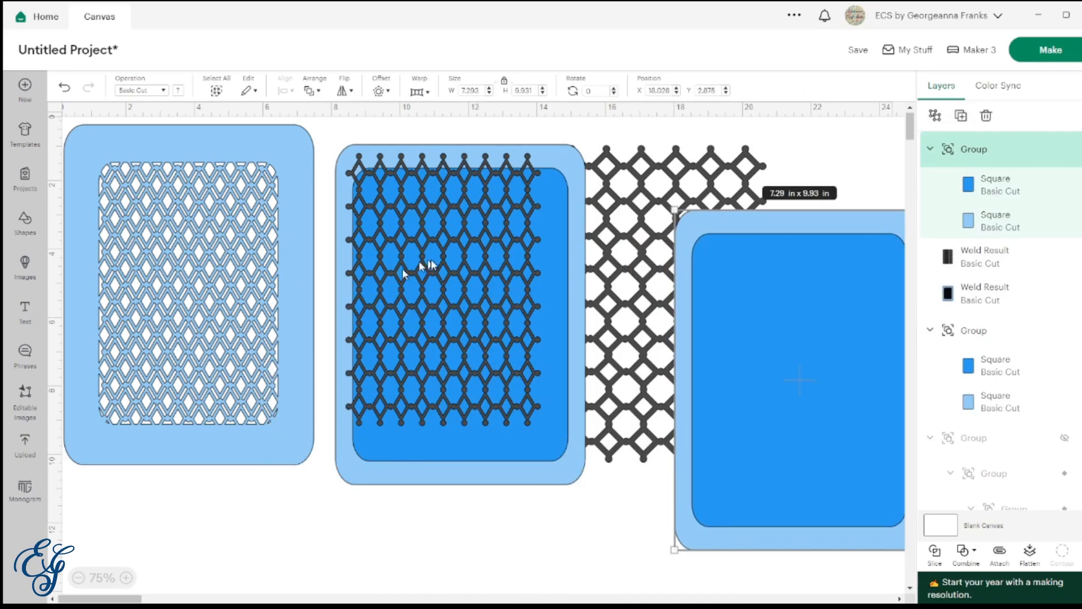
- Enlarge the second lattice to about 5.92 x 8.29 in and shrink the medium-blue rectangle behind it, with unlocked proportions, to about 5.86 x 8.26 in
{"action": "left_click_drag", "start_coordinate": [432, 268], "coordinate": [437, 290]}
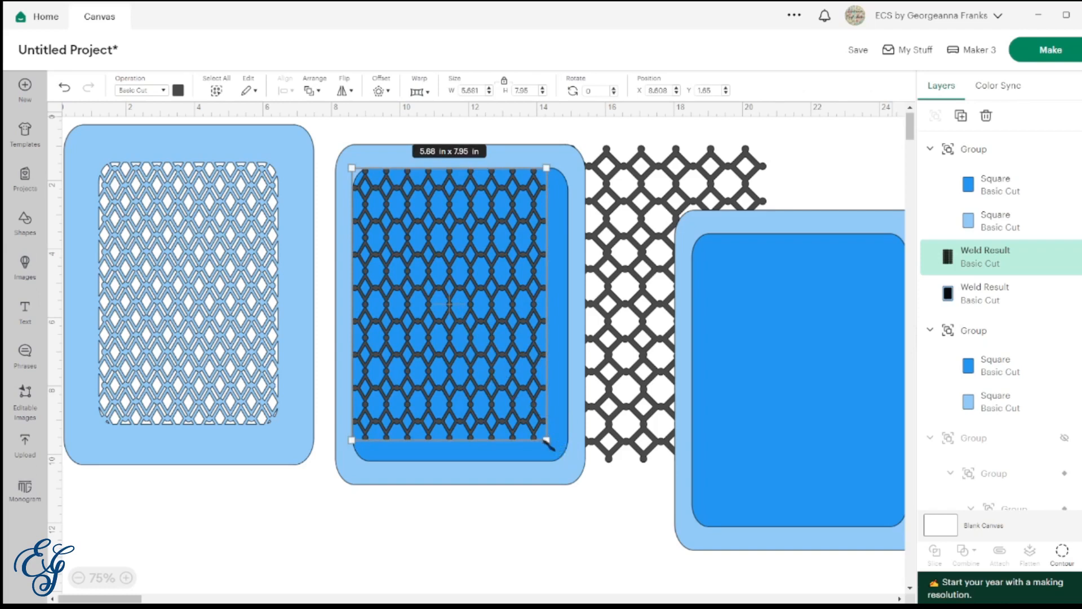
{"action": "left_click_drag", "start_coordinate": [546, 441], "coordinate": [554, 449]}
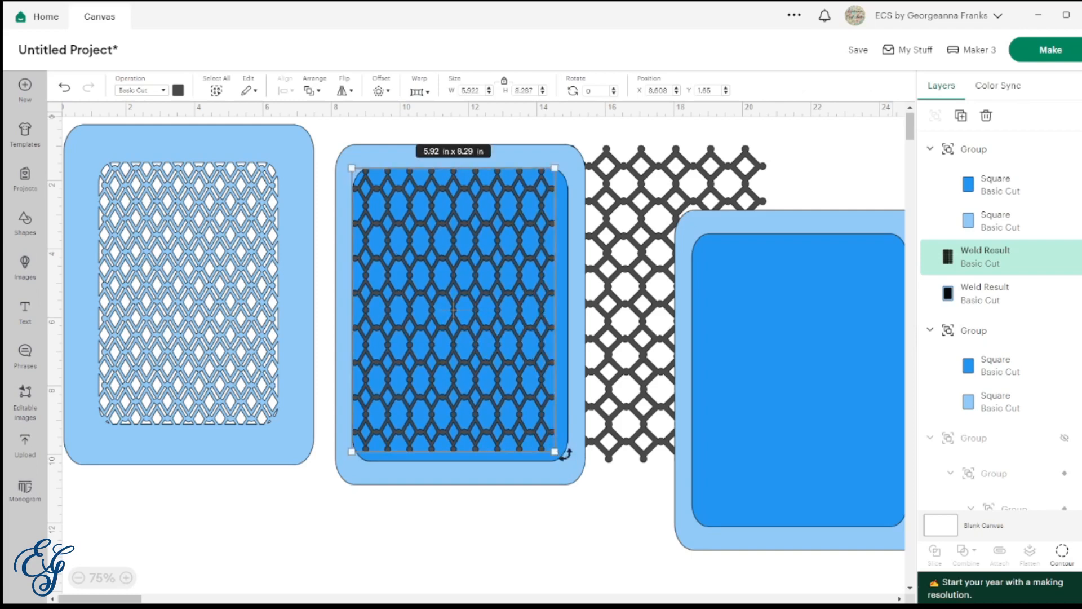
{"action": "left_click", "coordinate": [566, 412]}
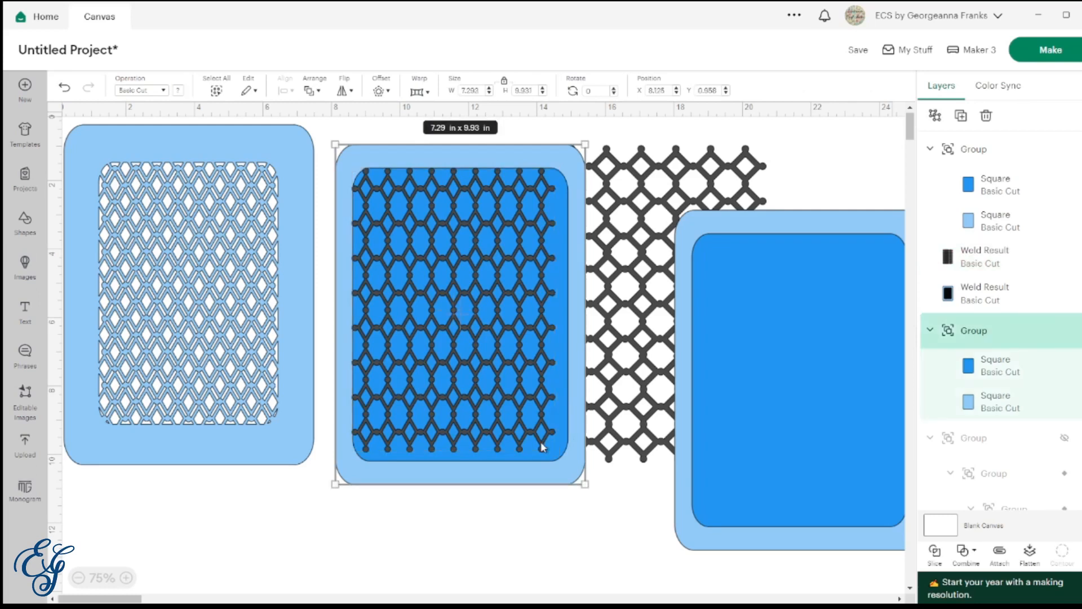
{"action": "left_click", "coordinate": [979, 371]}
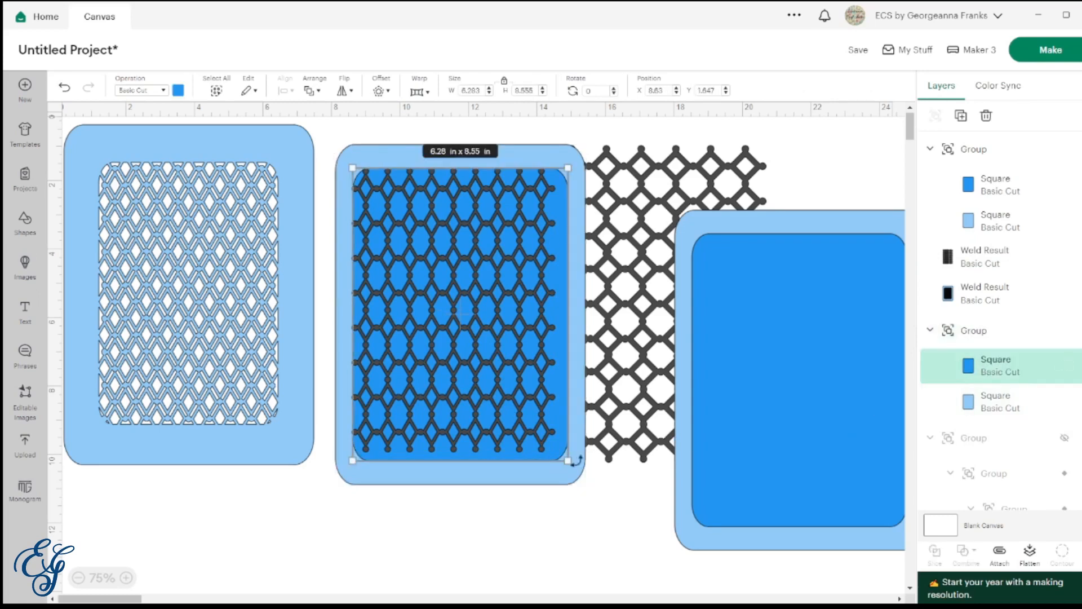
{"action": "left_click", "coordinate": [505, 82]}
{"action": "left_click_drag", "start_coordinate": [566, 459], "coordinate": [552, 450]}
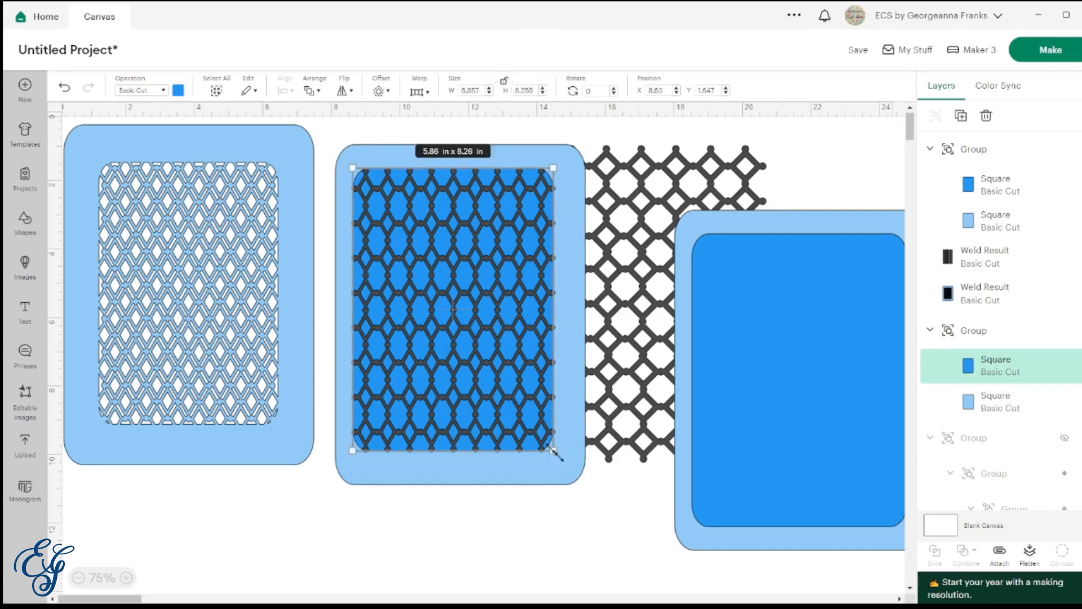
- Try to center the second lattice on the still-grouped rectangles behind it
{"action": "left_click_drag", "start_coordinate": [502, 521], "coordinate": [459, 387]}
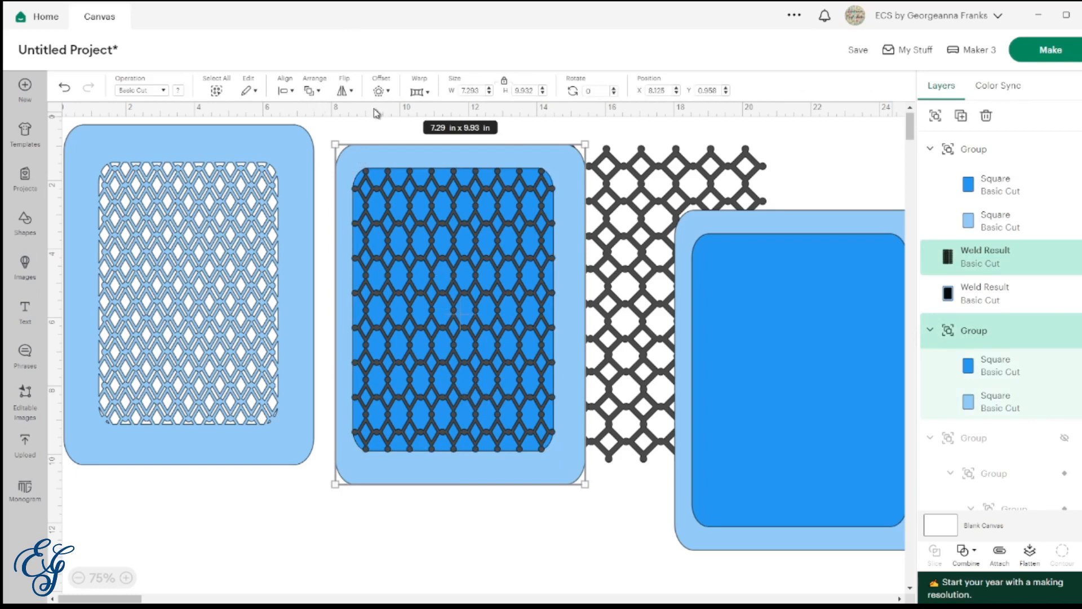
{"action": "left_click", "coordinate": [286, 91]}
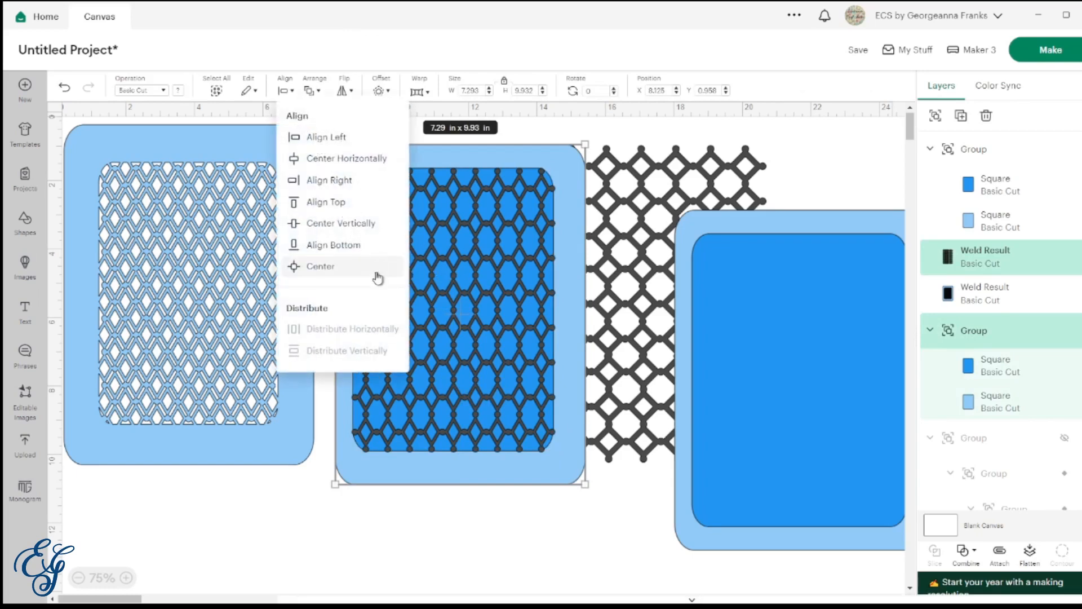
{"action": "left_click", "coordinate": [322, 266]}
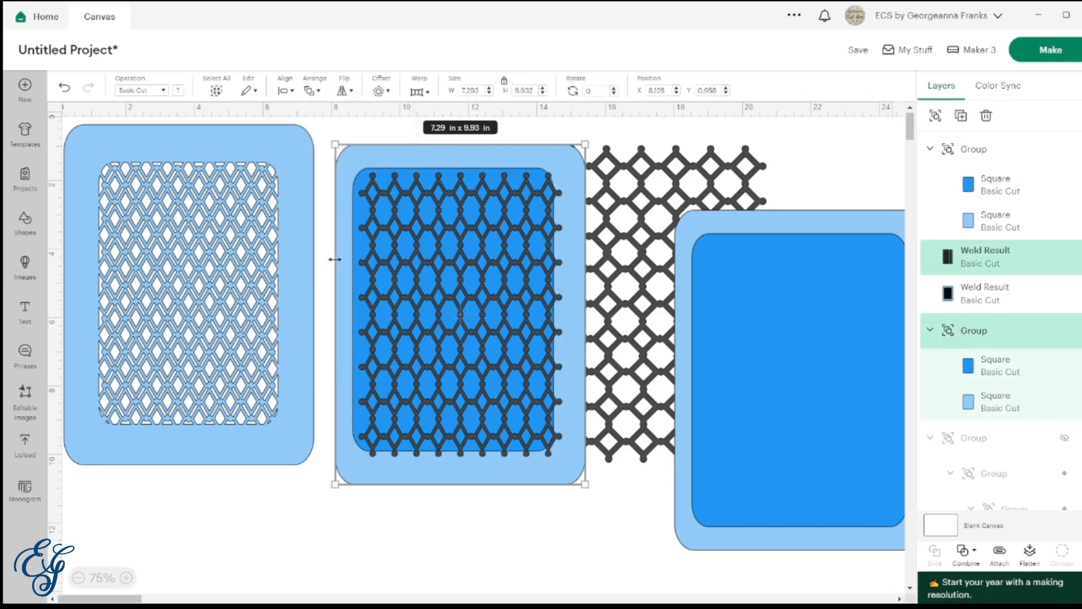
{"action": "left_click", "coordinate": [413, 586]}
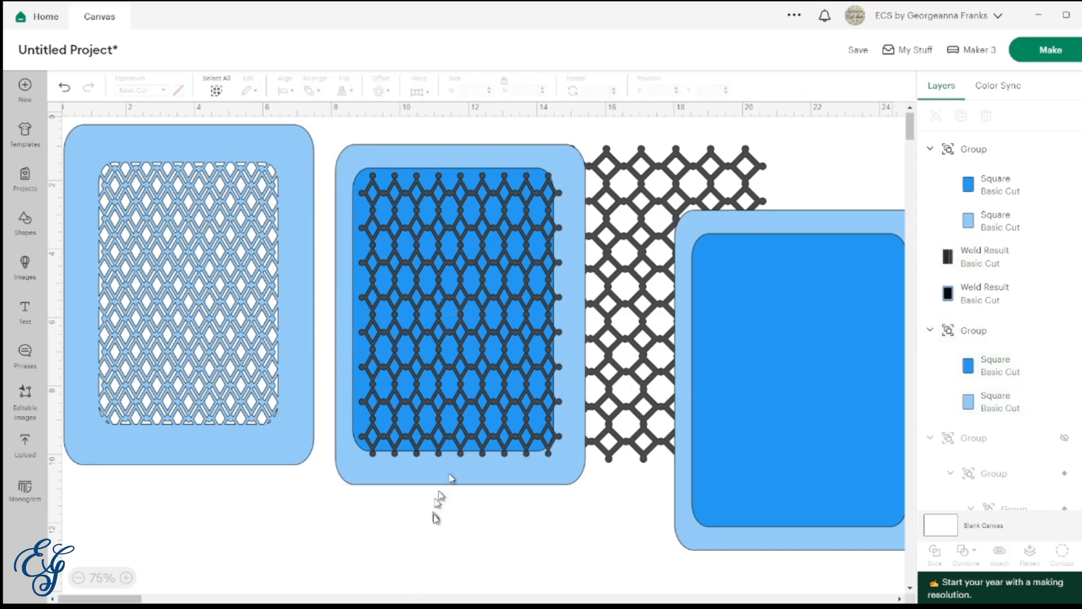
{"action": "left_click", "coordinate": [349, 402]}
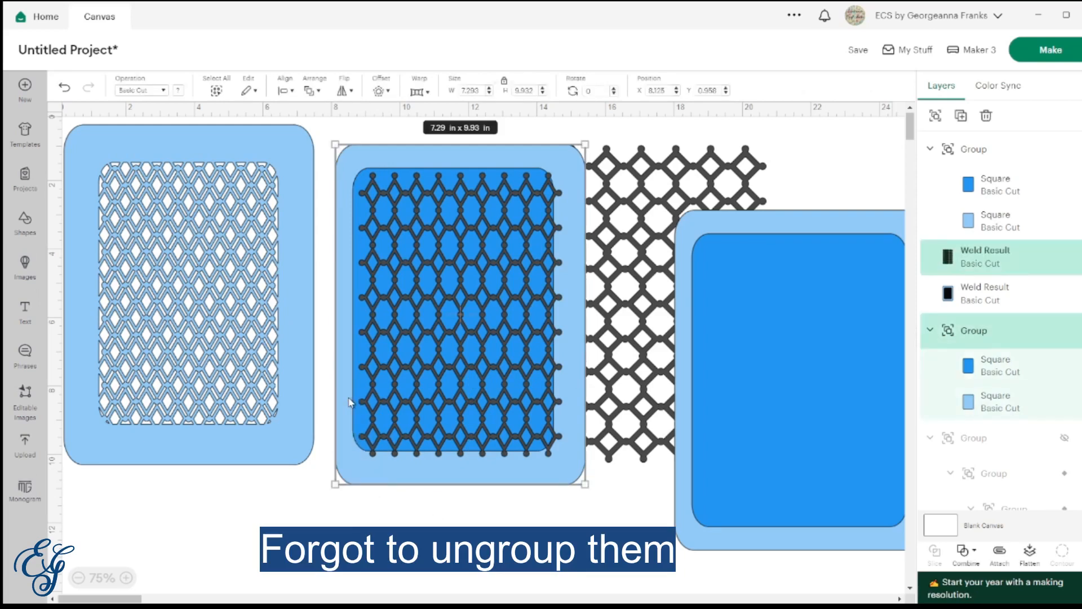
{"action": "left_click", "coordinate": [285, 90]}
{"action": "left_click", "coordinate": [332, 269]}
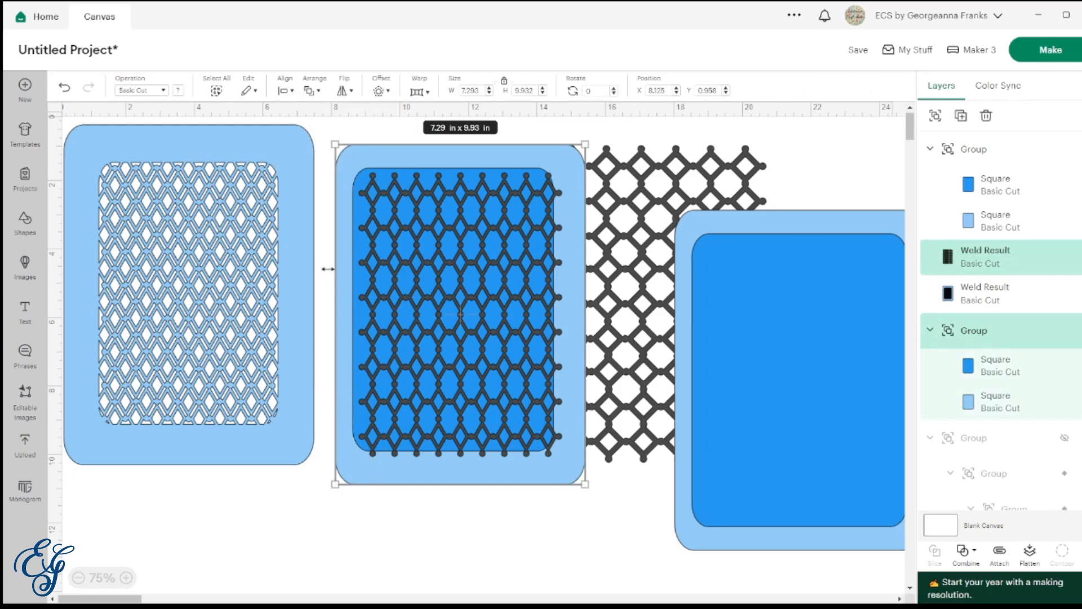
{"action": "left_click", "coordinate": [328, 523]}
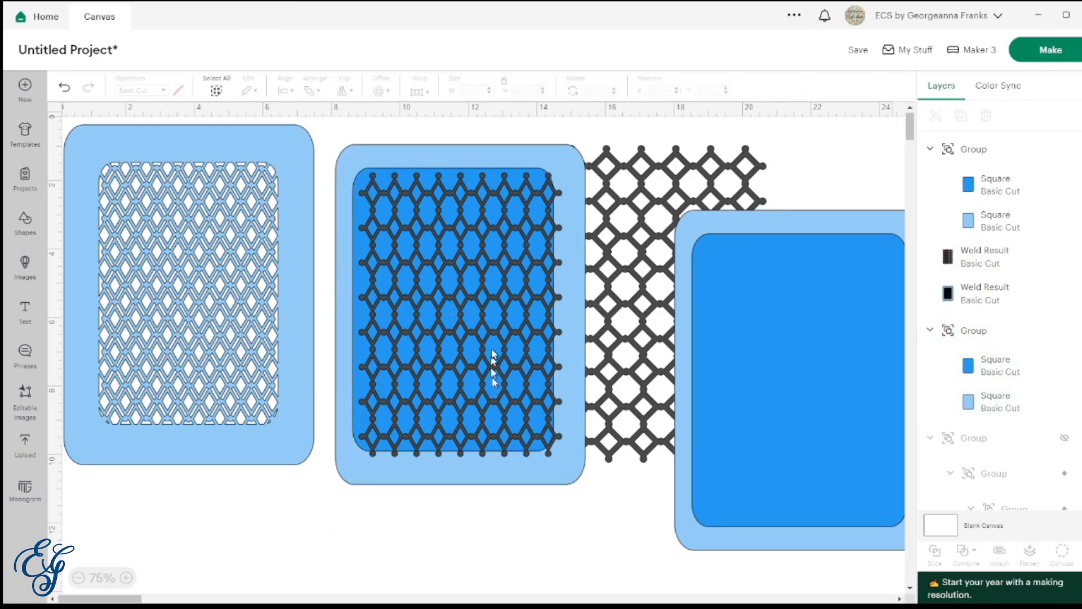
- Move the second lattice off its rectangles, shift the rectangle group closer to the first stencil and ungroup it
{"action": "left_click_drag", "start_coordinate": [491, 367], "coordinate": [733, 555]}
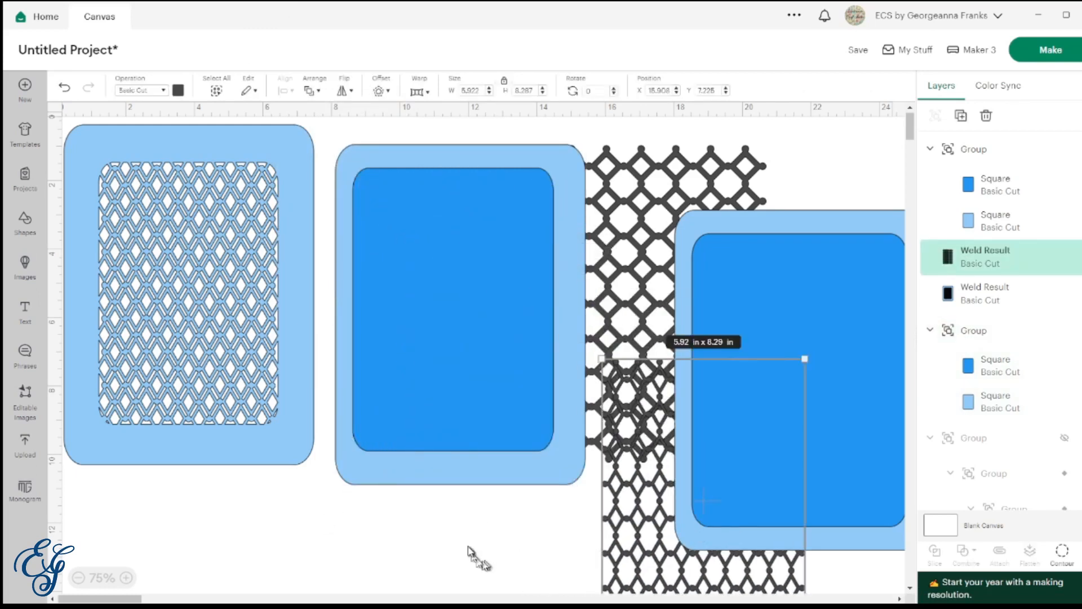
{"action": "left_click_drag", "start_coordinate": [470, 541], "coordinate": [421, 372]}
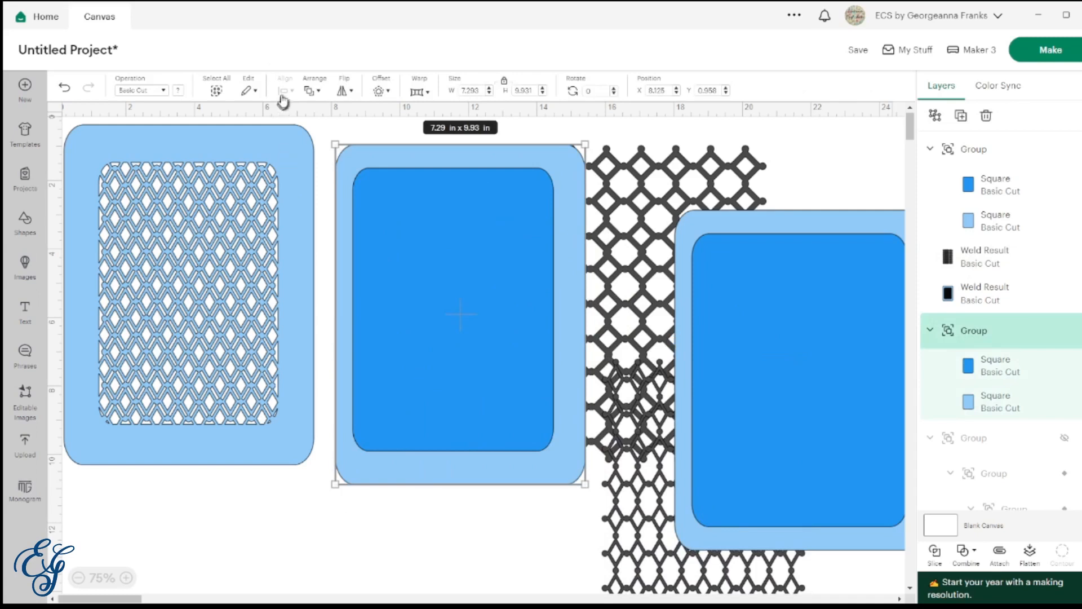
{"action": "left_click_drag", "start_coordinate": [451, 326], "coordinate": [432, 326]}
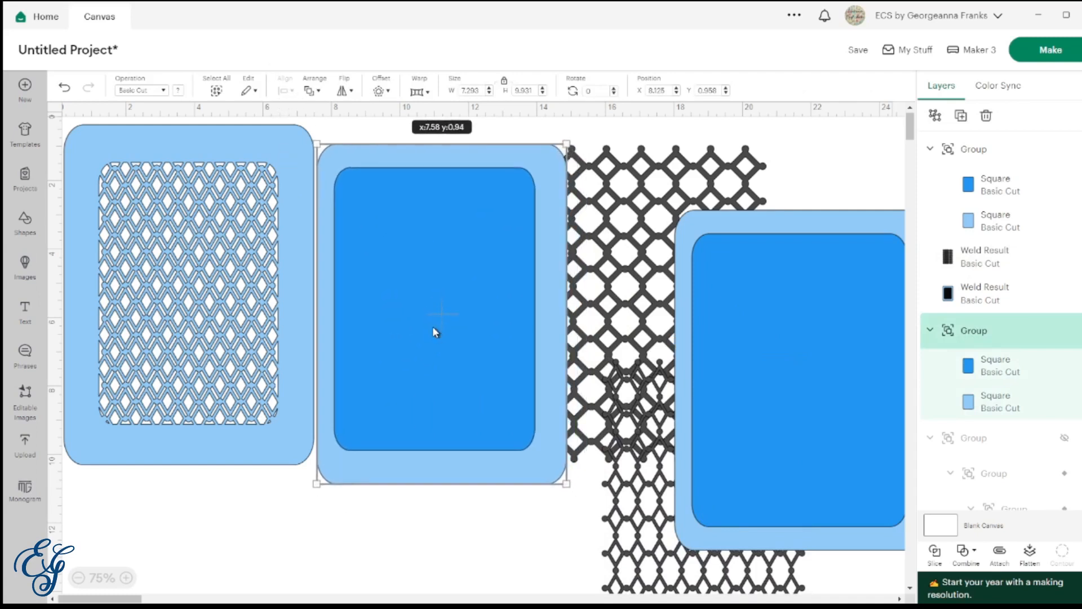
{"action": "left_click", "coordinate": [936, 116]}
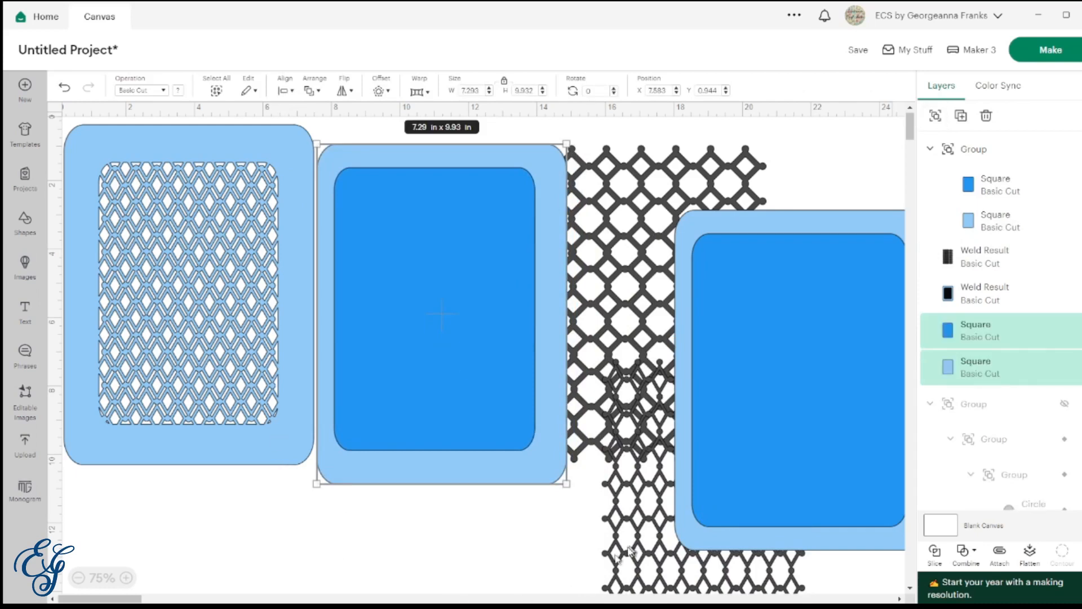
- Move the second lattice back over the ungrouped rectangles and center all three shapes on each other
{"action": "left_click_drag", "start_coordinate": [629, 548], "coordinate": [368, 360]}
{"action": "left_click_drag", "start_coordinate": [457, 523], "coordinate": [393, 348]}
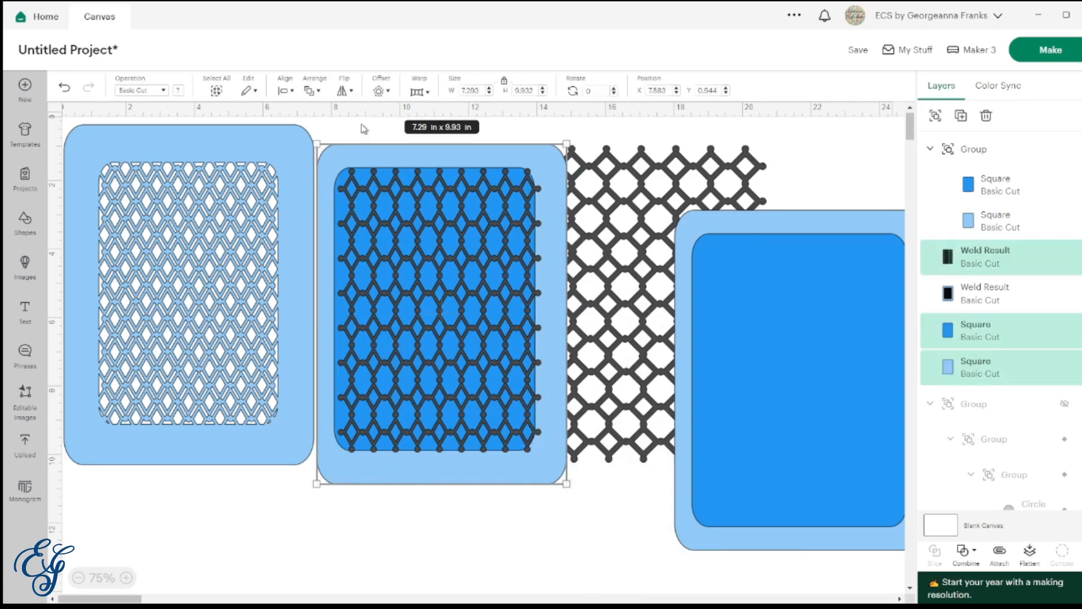
{"action": "left_click", "coordinate": [284, 90]}
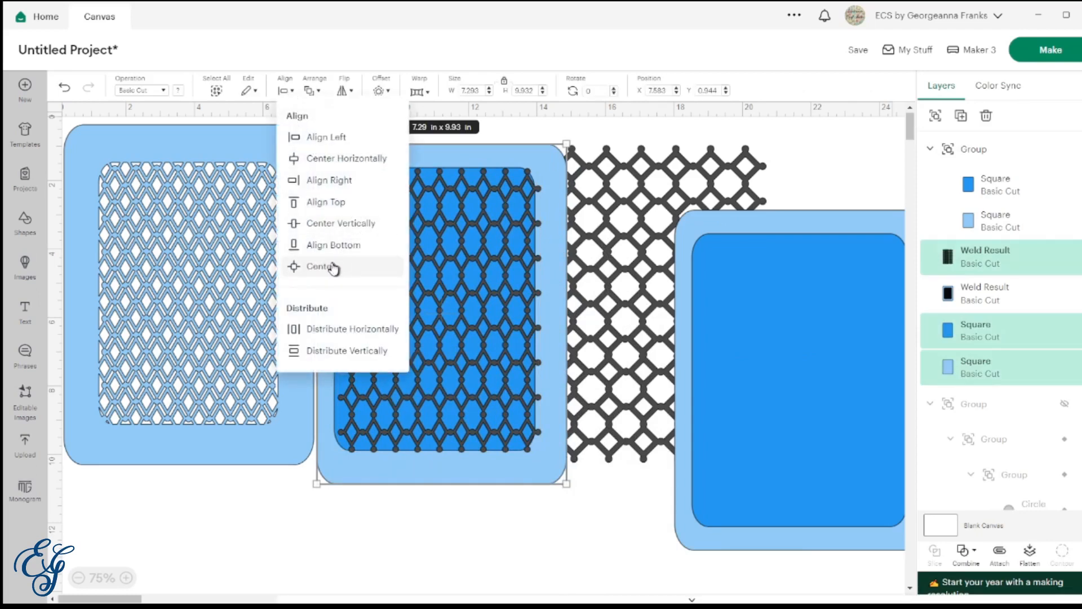
{"action": "left_click", "coordinate": [335, 267]}
{"action": "left_click", "coordinate": [451, 546]}
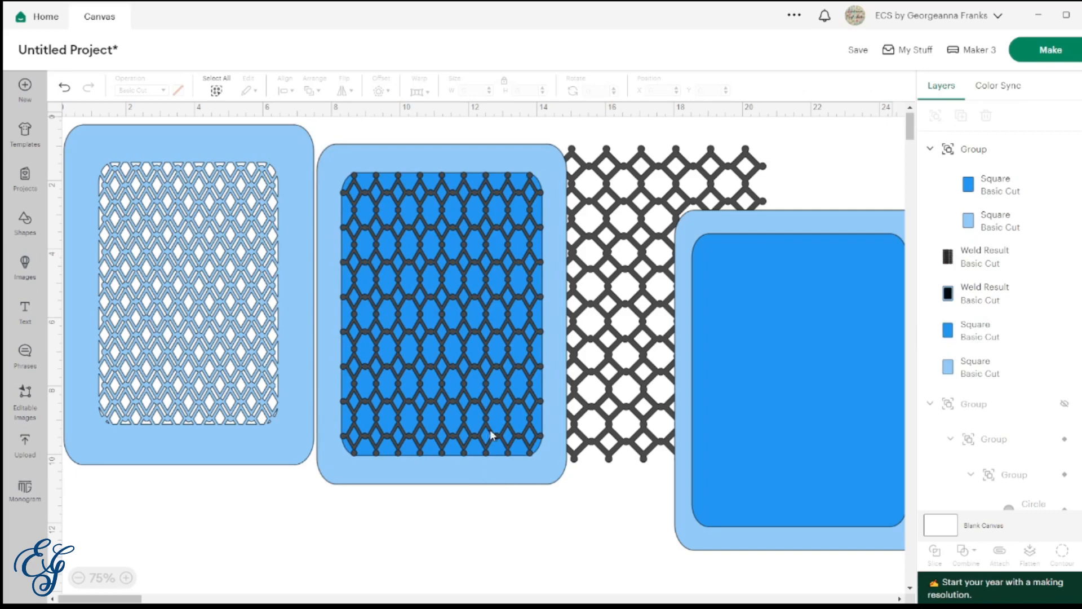
- Shorten the medium-blue rectangle behind the second lattice to about 8.20 in high and center it with the lattice and light-blue rectangle
{"action": "left_click_drag", "start_coordinate": [441, 561], "coordinate": [415, 375]}
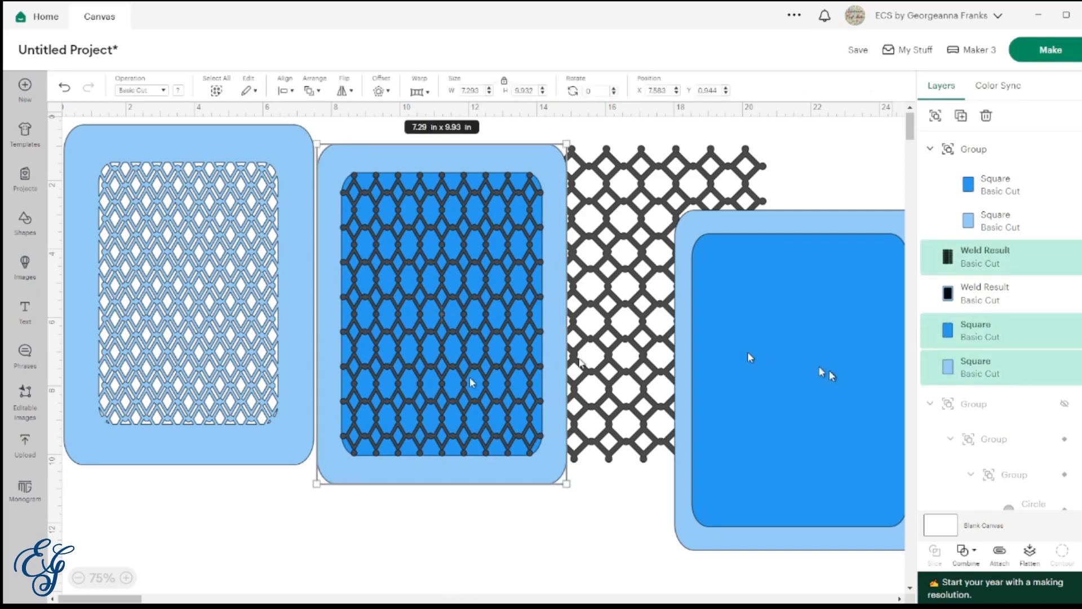
{"action": "left_click", "coordinate": [956, 335]}
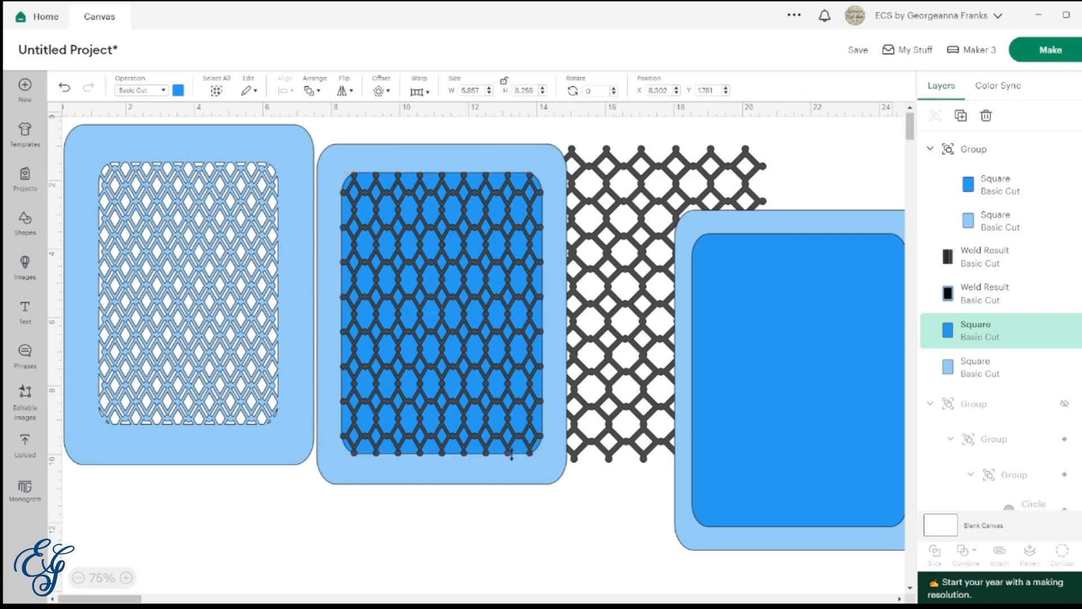
{"action": "left_click_drag", "start_coordinate": [472, 524], "coordinate": [436, 387]}
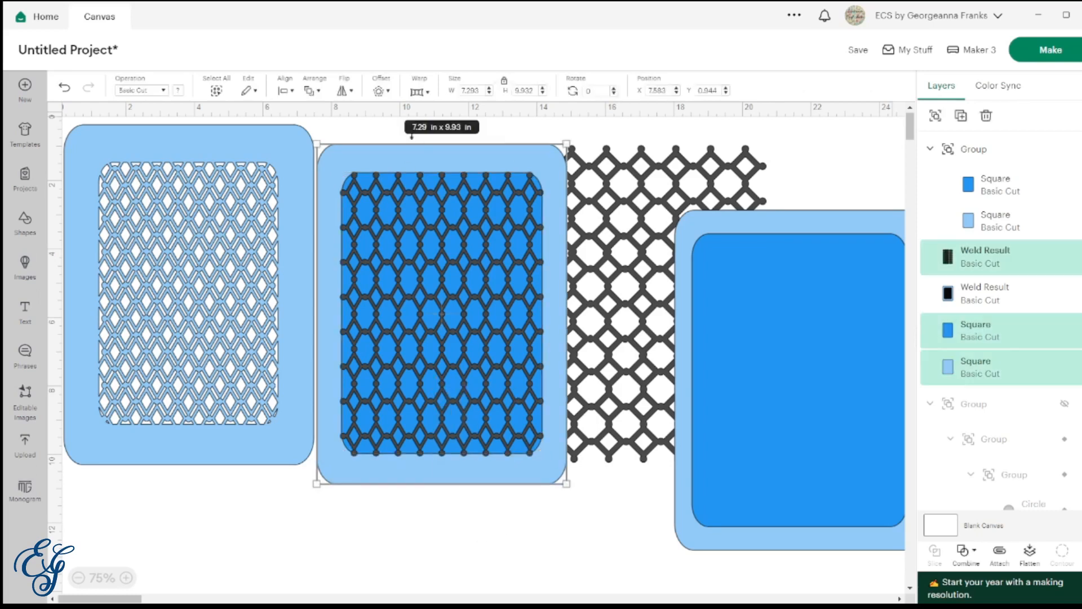
{"action": "left_click", "coordinate": [284, 91]}
{"action": "left_click", "coordinate": [341, 267]}
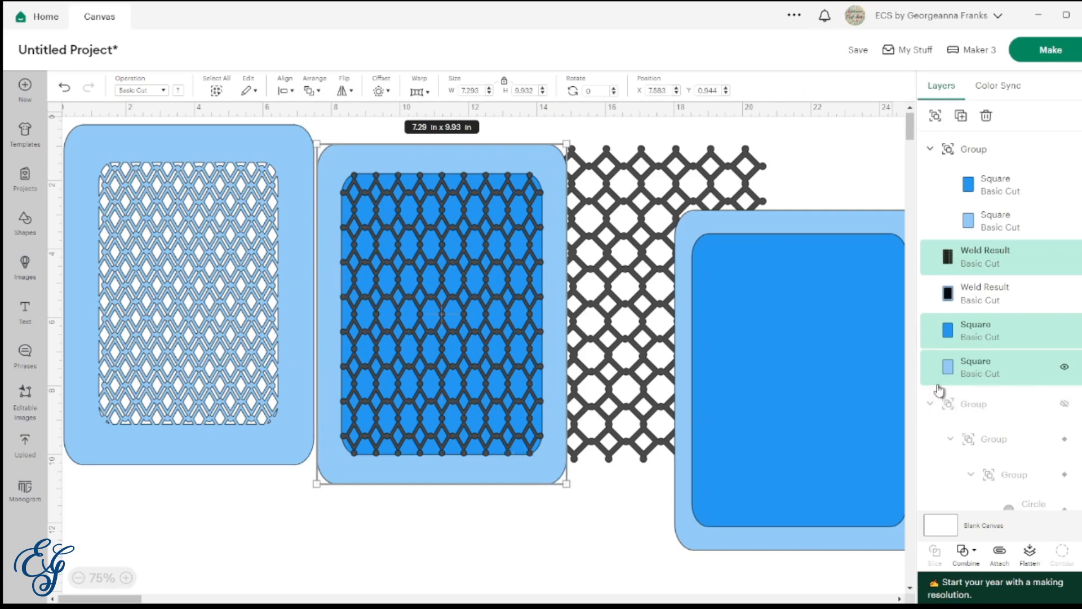
- Slice the medium-blue rectangle out of the light-blue one and move the two cutout pieces below the resulting frame
{"action": "left_click", "coordinate": [975, 332]}
{"action": "left_click", "coordinate": [971, 364], "text": "shift"}
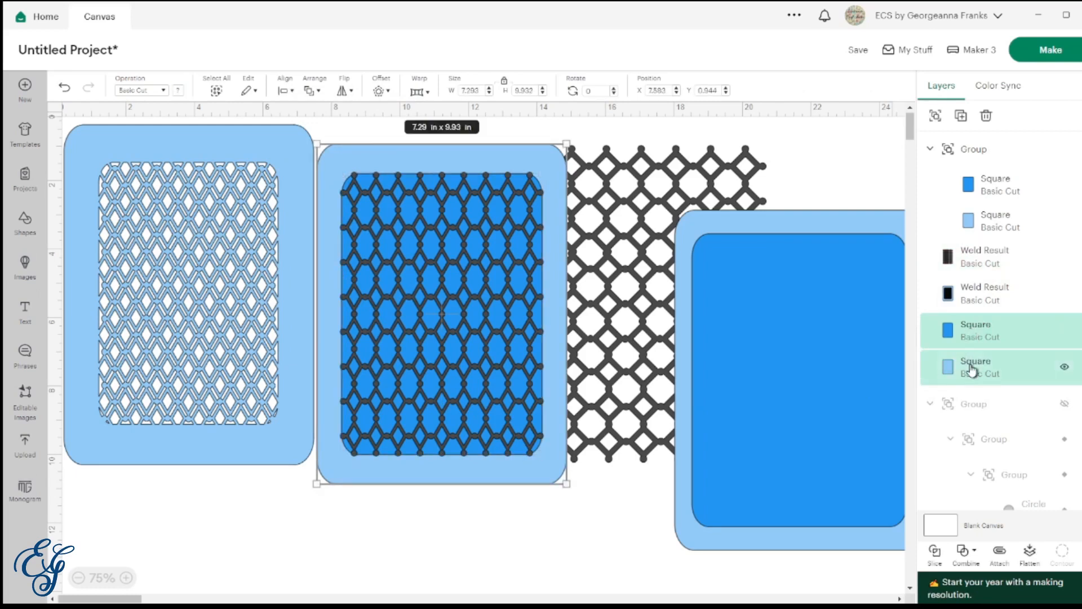
{"action": "left_click", "coordinate": [931, 555]}
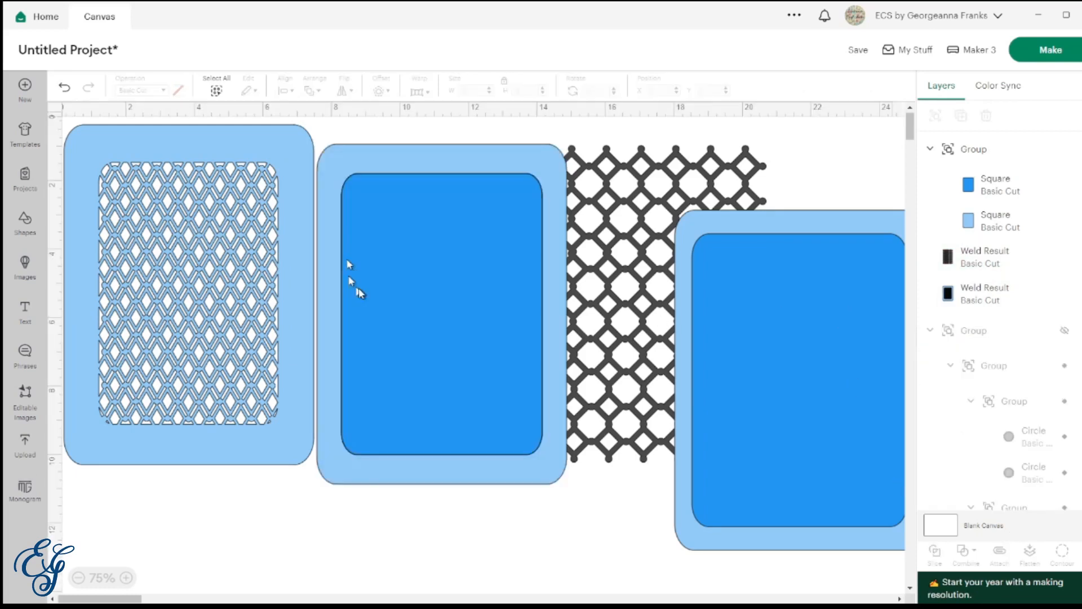
{"action": "left_click_drag", "start_coordinate": [403, 281], "coordinate": [338, 592]}
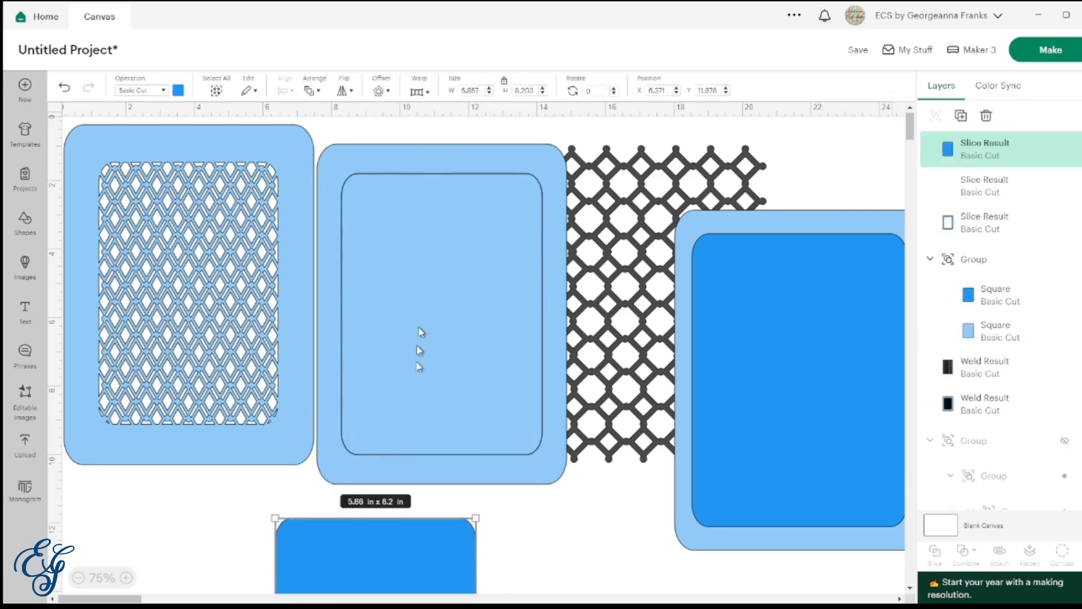
{"action": "left_click_drag", "start_coordinate": [394, 223], "coordinate": [275, 598]}
{"action": "left_click_drag", "start_coordinate": [427, 541], "coordinate": [363, 599]}
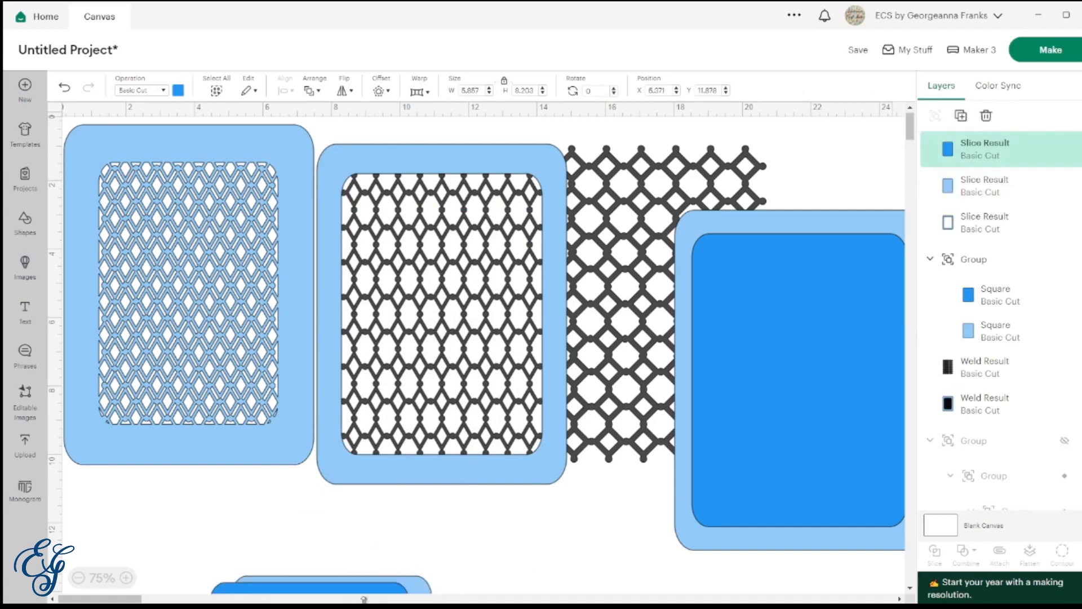
- Weld the second lattice and its sliced frame into one stencil
{"action": "left_click_drag", "start_coordinate": [477, 524], "coordinate": [439, 413]}
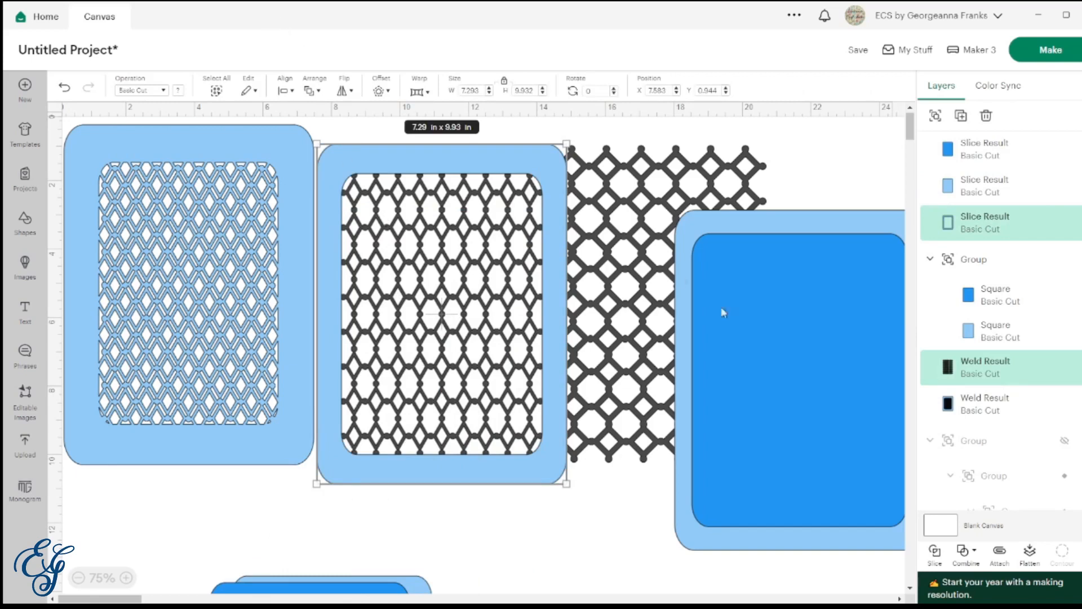
{"action": "left_click", "coordinate": [962, 555]}
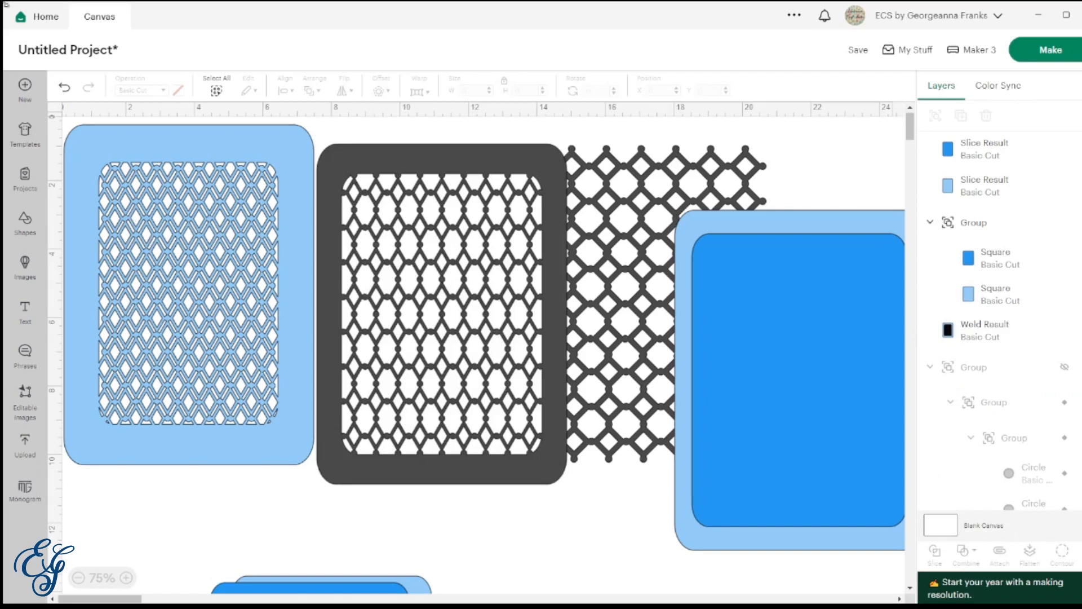
- Recolor the welded second stencil light blue and move it up against the first stencil
{"action": "left_click", "coordinate": [443, 190]}
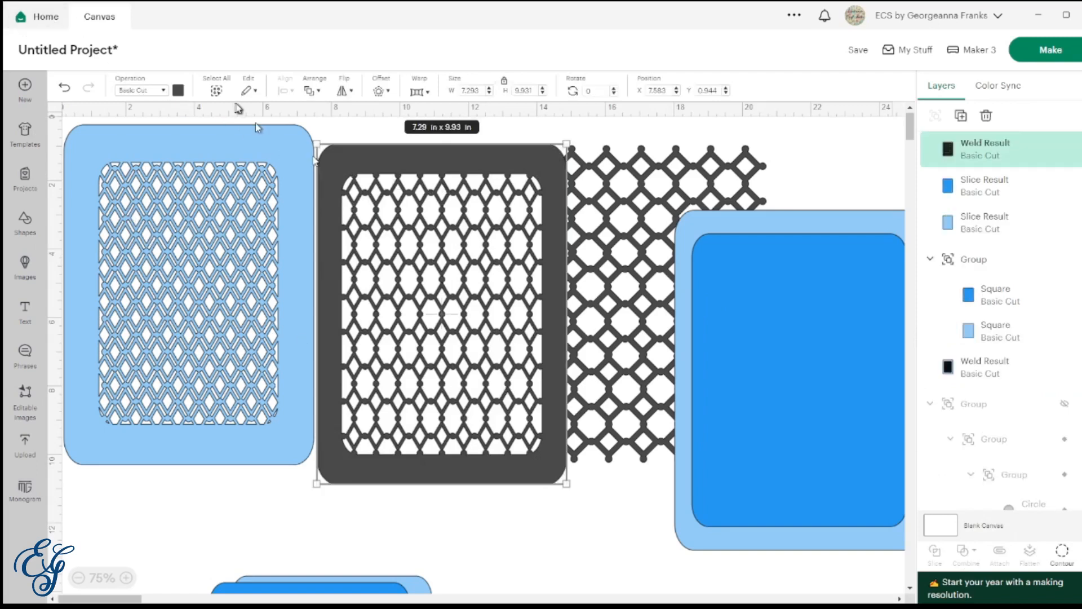
{"action": "left_click", "coordinate": [178, 92]}
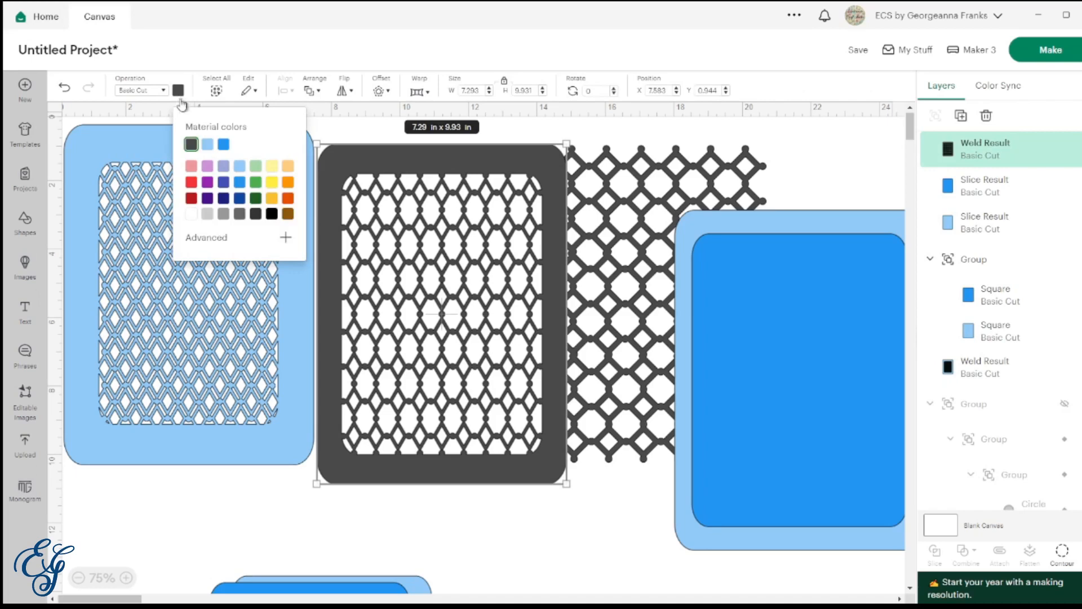
{"action": "left_click", "coordinate": [207, 146]}
{"action": "left_click_drag", "start_coordinate": [380, 172], "coordinate": [357, 149]}
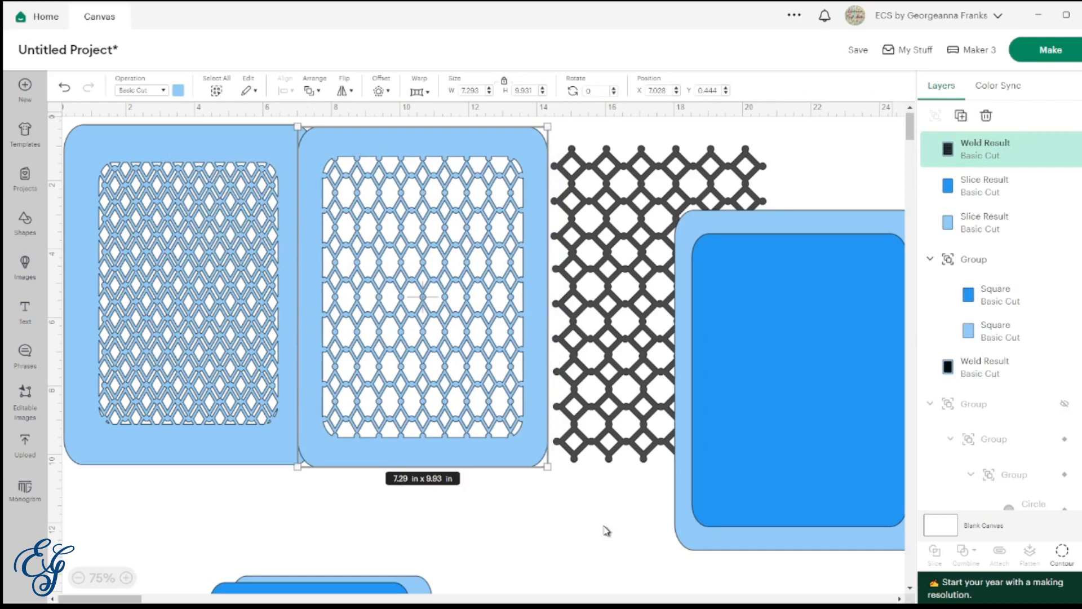
- Bring the third lattice to the front and position it over the remaining group of rounded rectangles
{"action": "scroll", "coordinate": [606, 531], "scroll_direction": "right", "scroll_amount": 5}
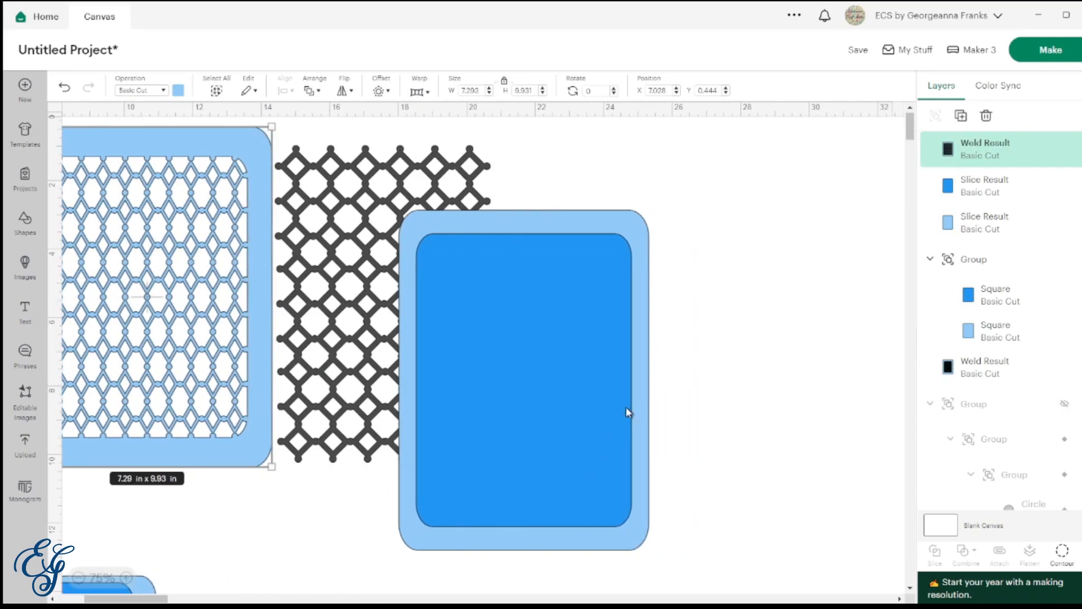
{"action": "left_click", "coordinate": [372, 361]}
{"action": "right_click", "coordinate": [370, 365]}
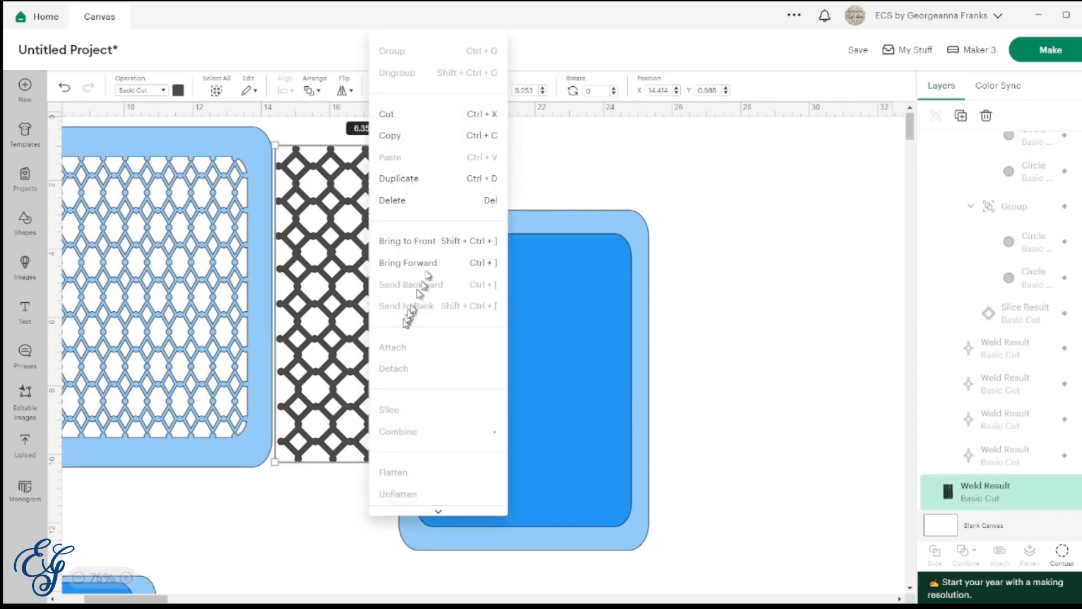
{"action": "left_click", "coordinate": [446, 244]}
{"action": "left_click_drag", "start_coordinate": [385, 230], "coordinate": [519, 309]}
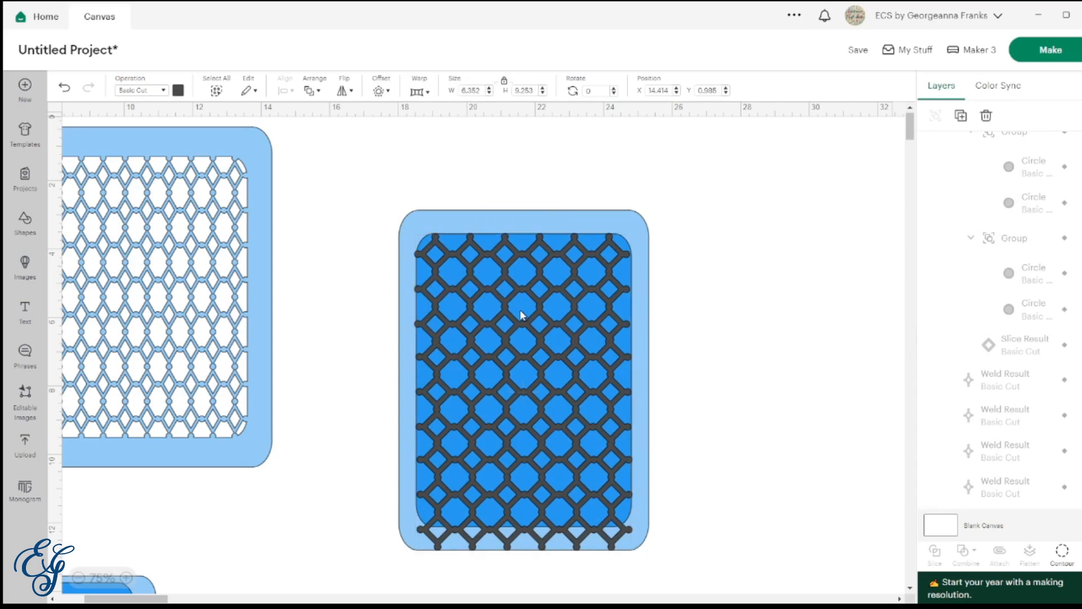
{"action": "scroll", "coordinate": [519, 309], "scroll_direction": "down", "scroll_amount": 3}
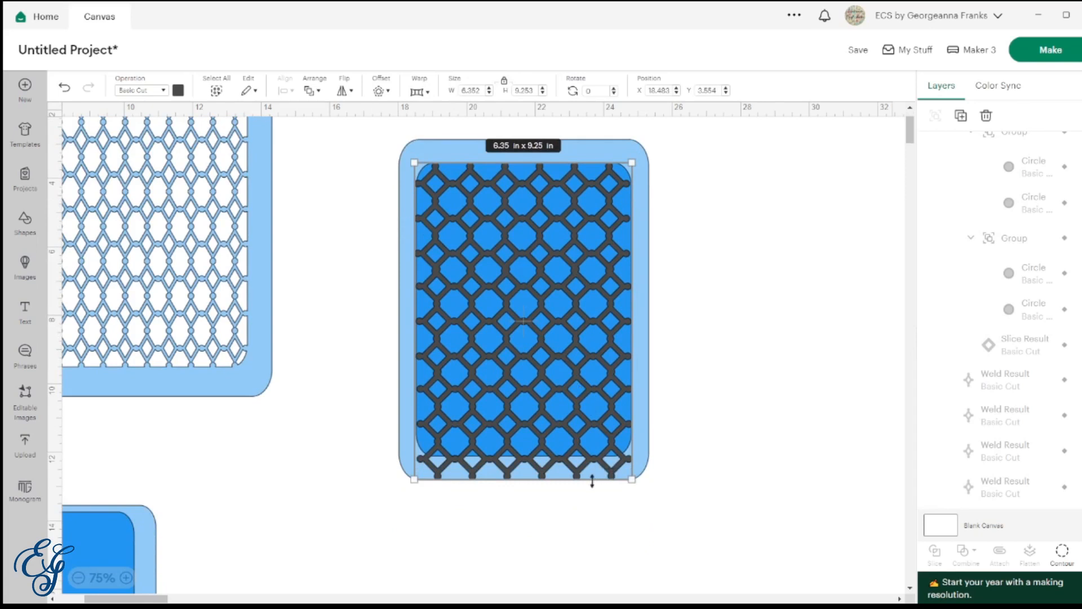
{"action": "left_click", "coordinate": [505, 85]}
{"action": "left_click", "coordinate": [504, 82]}
{"action": "left_click_drag", "start_coordinate": [540, 314], "coordinate": [540, 312]}
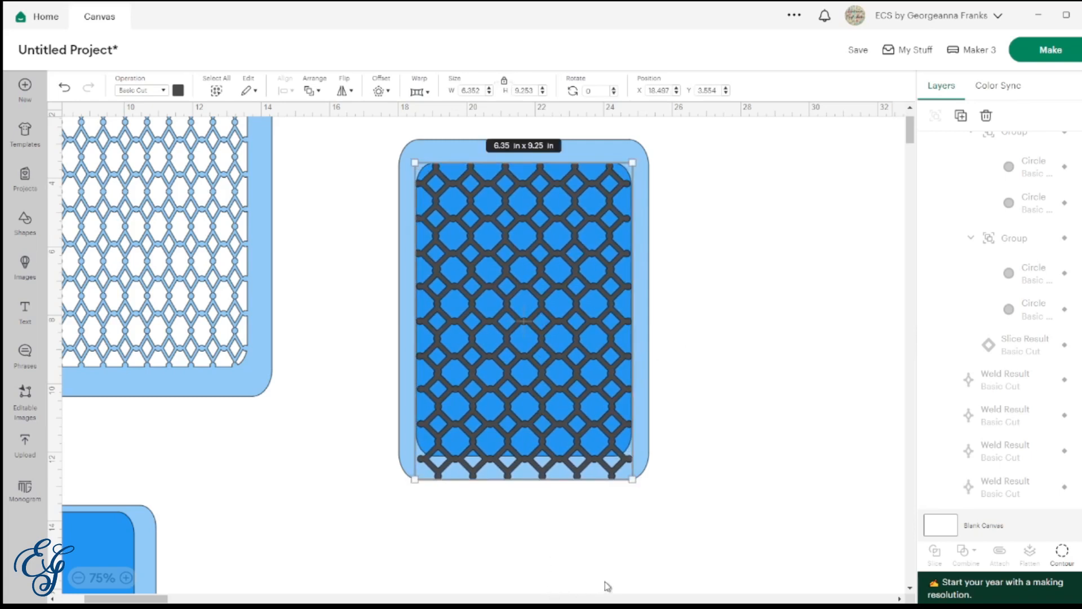
- Nudge the medium-blue rectangle behind the third lattice slightly down and right, to about X 18.59, Y 3.64
{"action": "left_click_drag", "start_coordinate": [604, 581], "coordinate": [510, 307]}
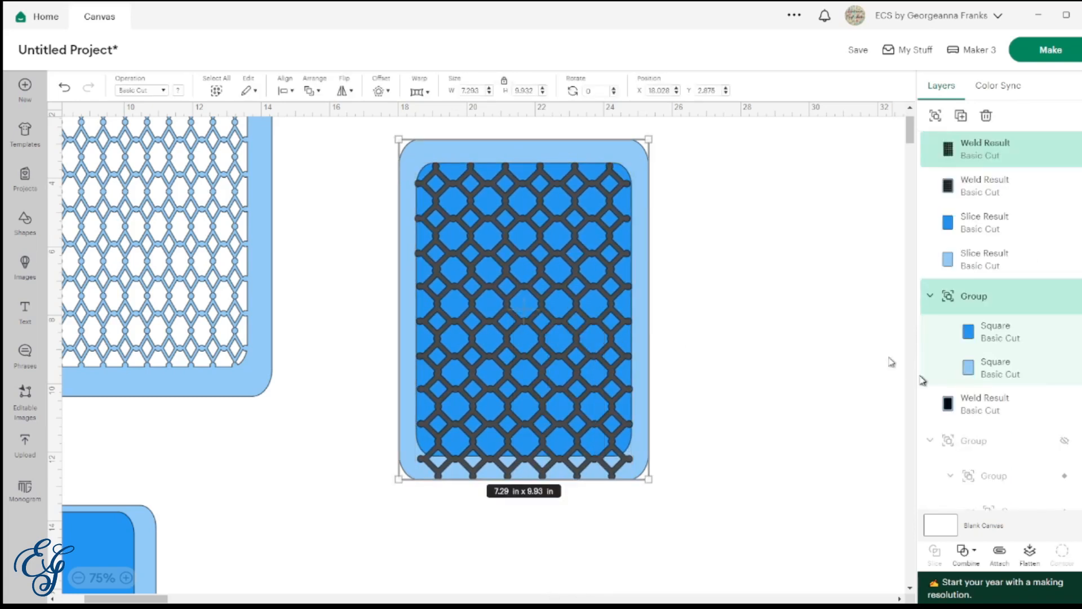
{"action": "left_click", "coordinate": [985, 338]}
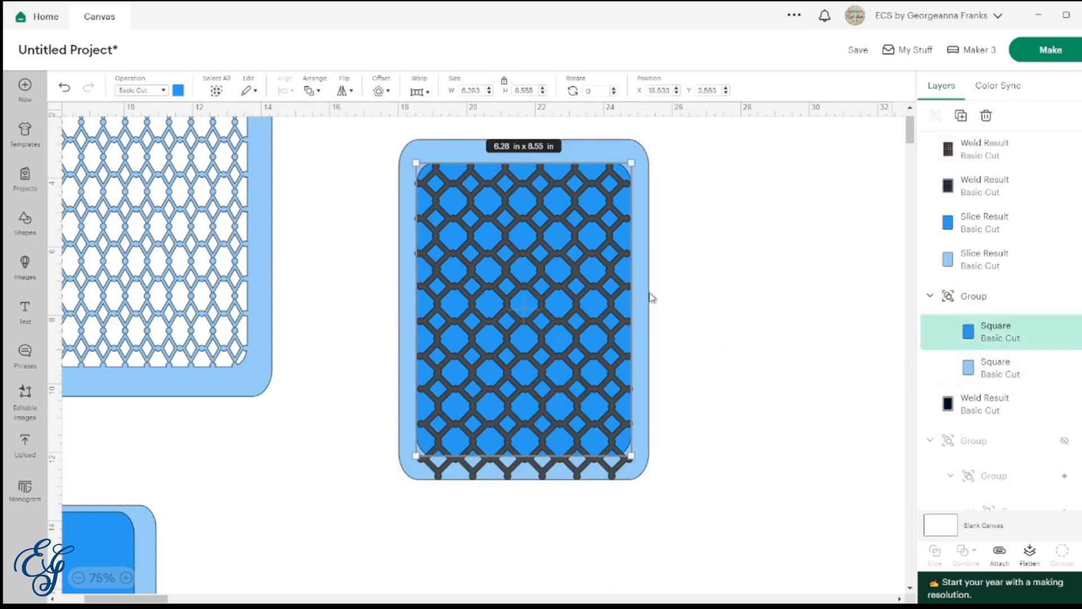
{"action": "key", "text": "Up"}
{"action": "key", "text": "Up"}
{"action": "key", "text": "Up"}
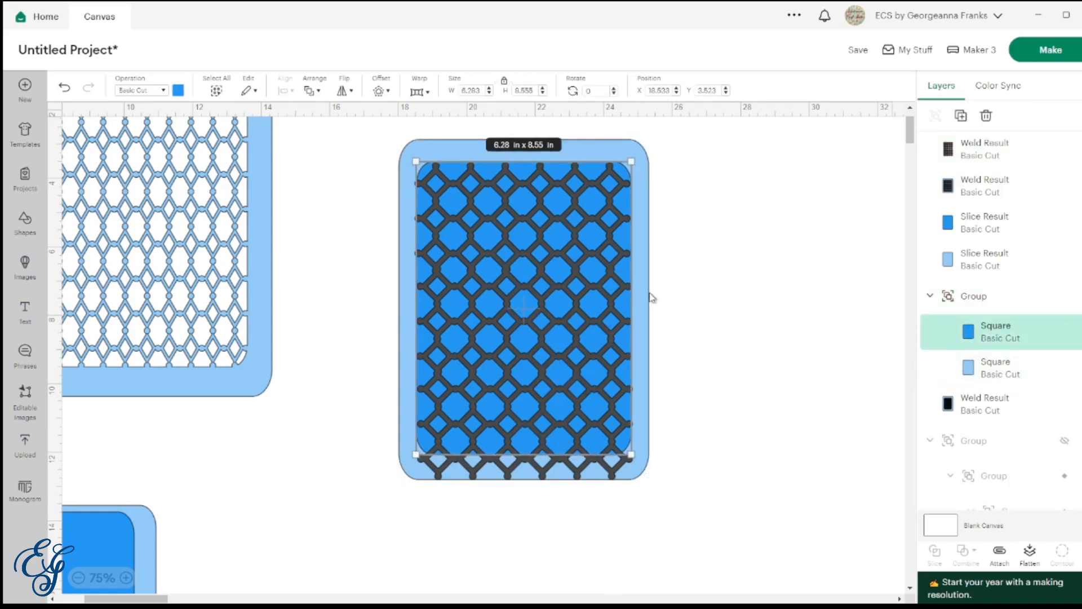
{"action": "key", "text": "Down"}
{"action": "key", "text": "Down"}
{"action": "key", "text": "Down"}
{"action": "key", "text": "Down"}
{"action": "key", "text": "Down"}
{"action": "key", "text": "Down"}
{"action": "key", "text": "Down"}
{"action": "key", "text": "Down"}
{"action": "key", "text": "Down"}
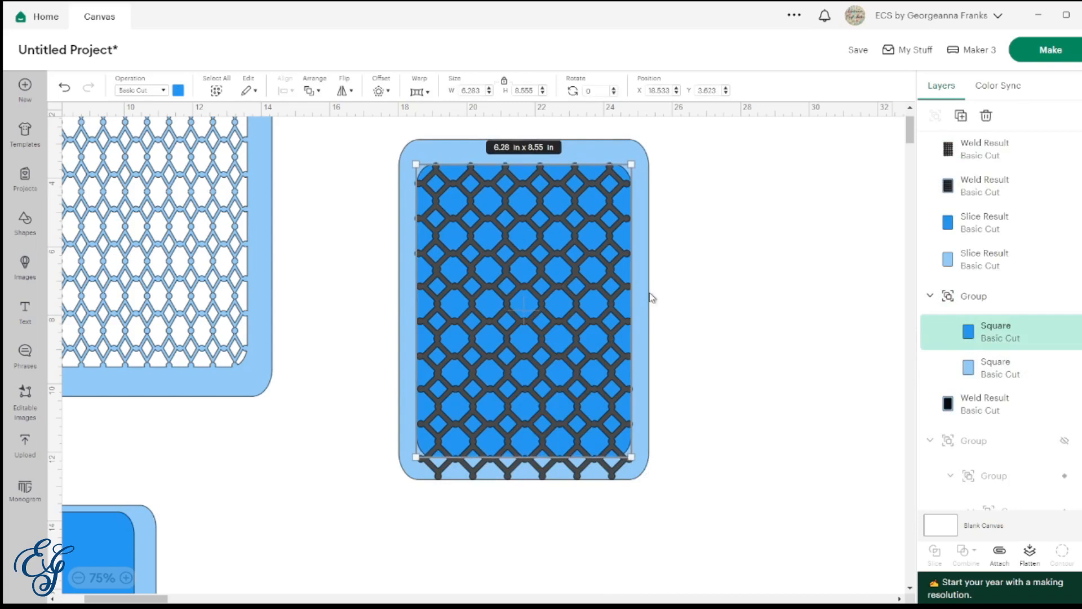
{"action": "key", "text": "Down"}
{"action": "key", "text": "Down"}
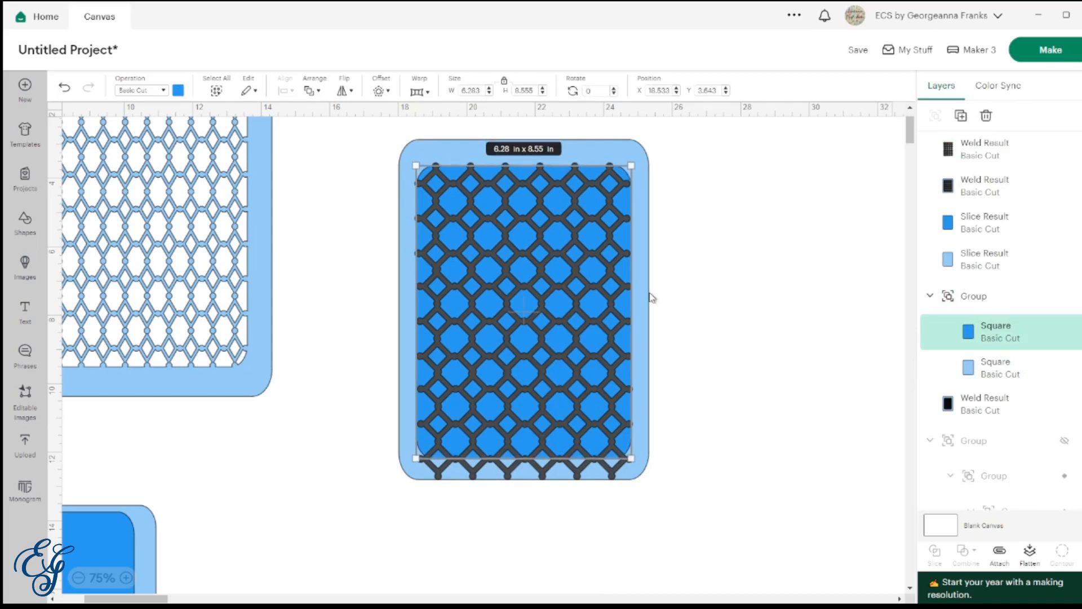
{"action": "key", "text": "Right"}
{"action": "key", "text": "Right"}
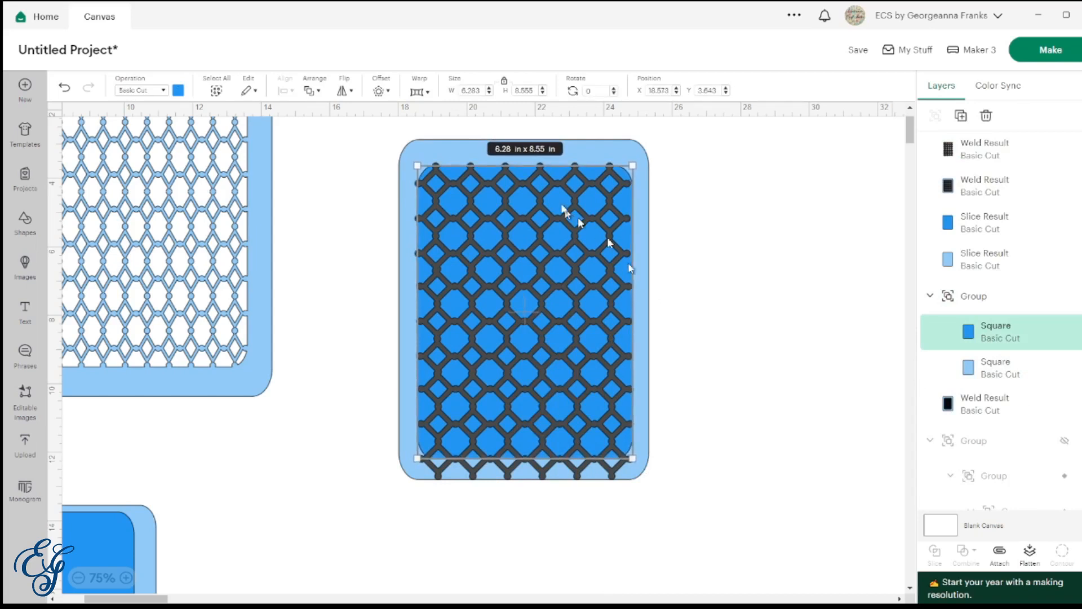
{"action": "left_click", "coordinate": [127, 578]}
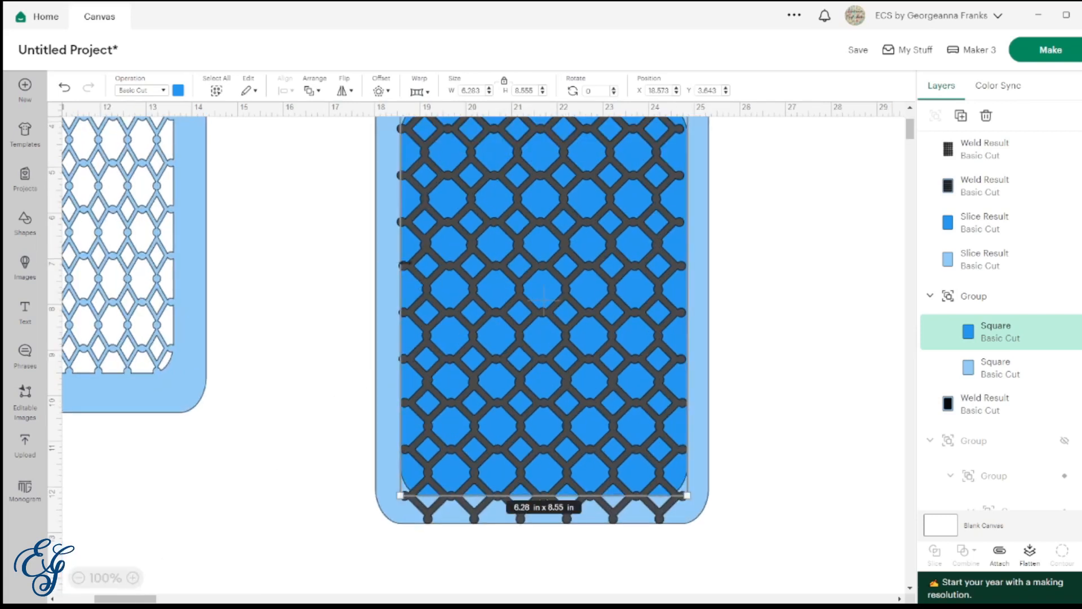
{"action": "key", "text": "Right"}
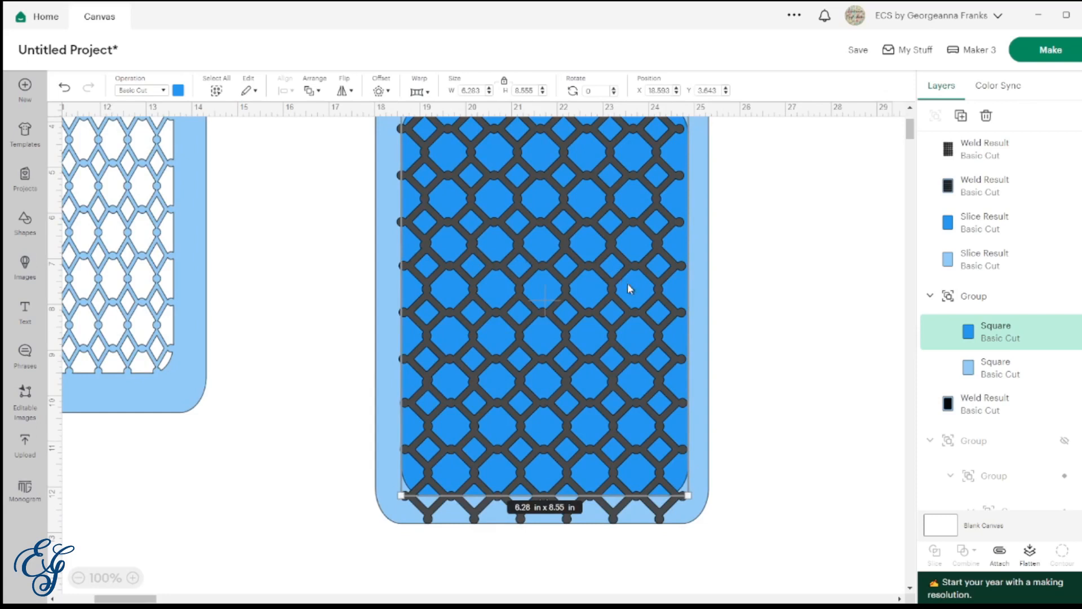
- Resize the medium-blue rectangle behind the third lattice, with unlocked proportions, to about 6.17 x 9.08 in
{"action": "scroll", "coordinate": [628, 285], "scroll_direction": "down", "scroll_amount": 1}
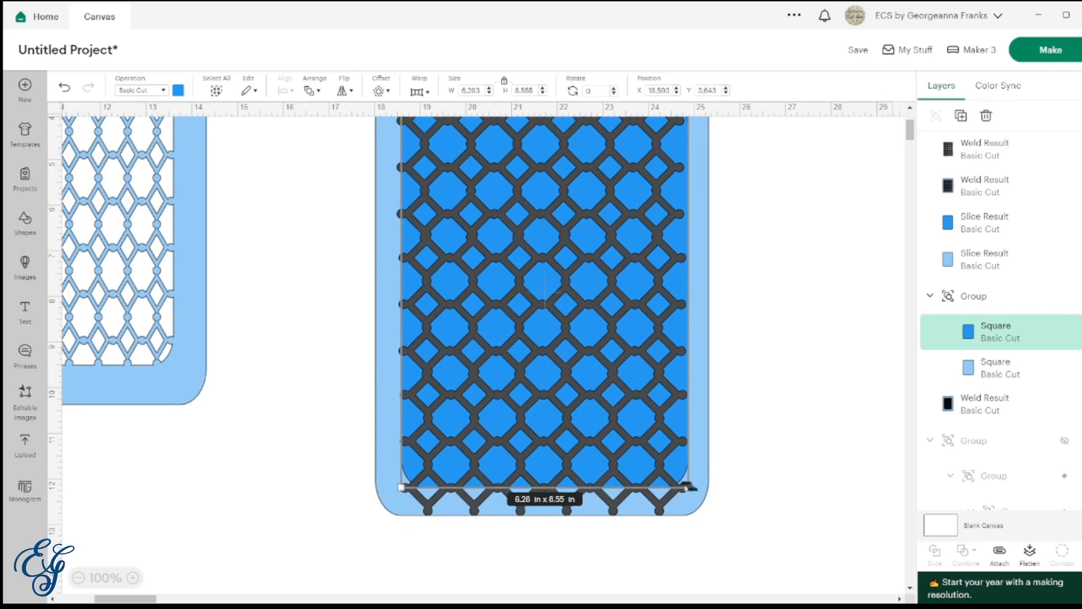
{"action": "left_click_drag", "start_coordinate": [684, 486], "coordinate": [656, 481]}
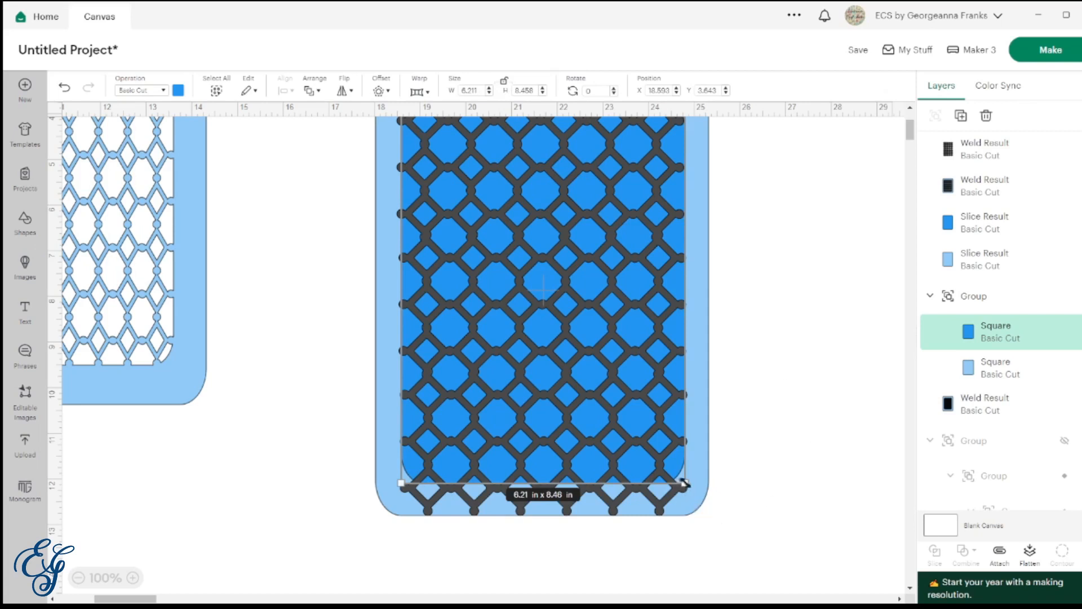
{"action": "left_click_drag", "start_coordinate": [685, 482], "coordinate": [688, 512]}
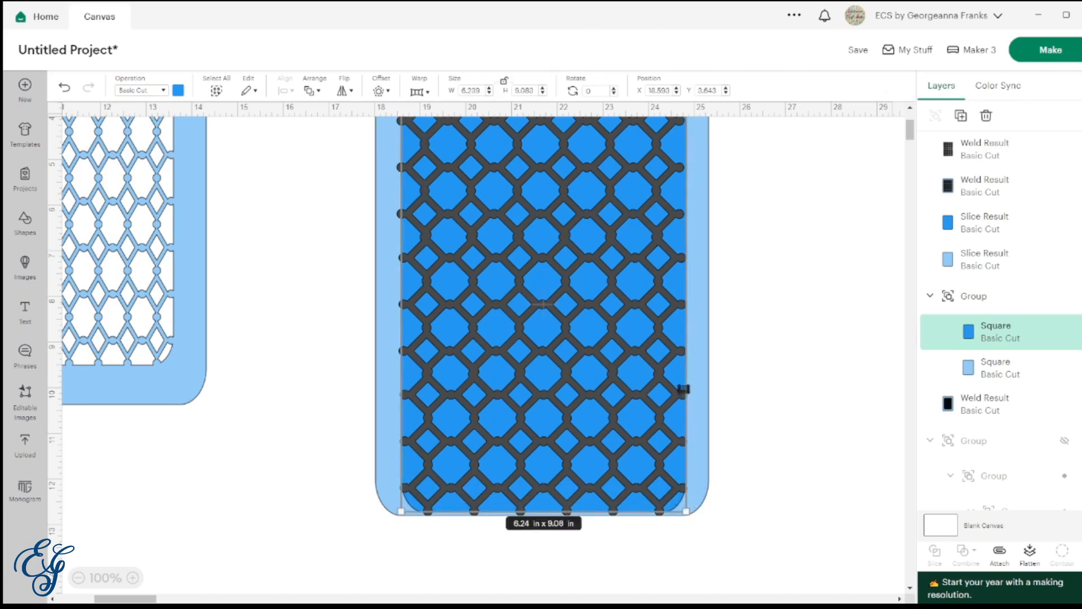
{"action": "left_click_drag", "start_coordinate": [684, 375], "coordinate": [680, 375]}
{"action": "scroll", "coordinate": [810, 303], "scroll_direction": "up", "scroll_amount": 2}
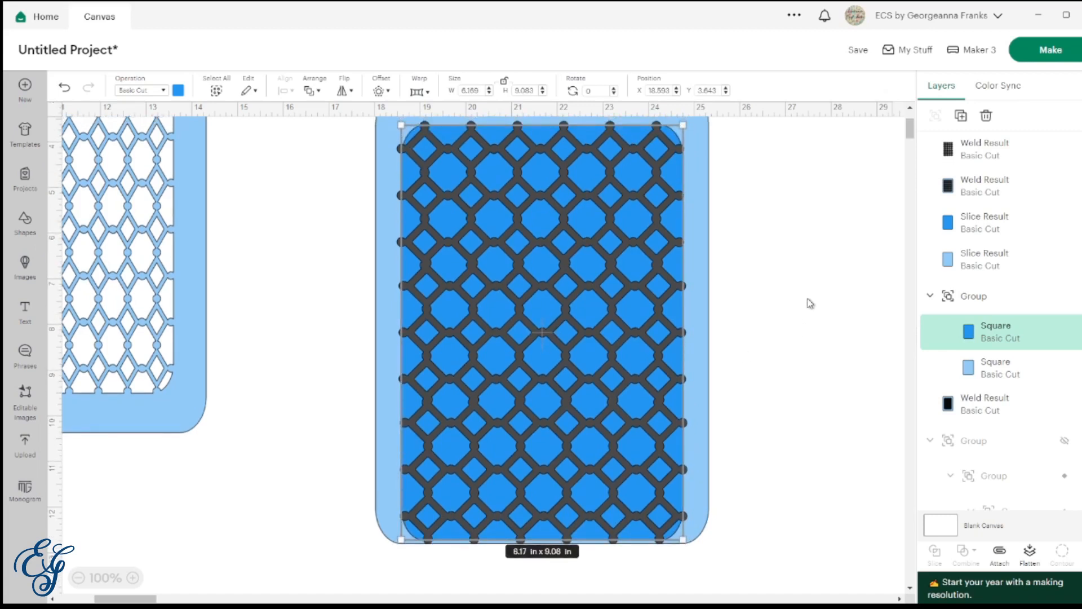
{"action": "scroll", "coordinate": [810, 303], "scroll_direction": "up", "scroll_amount": 1}
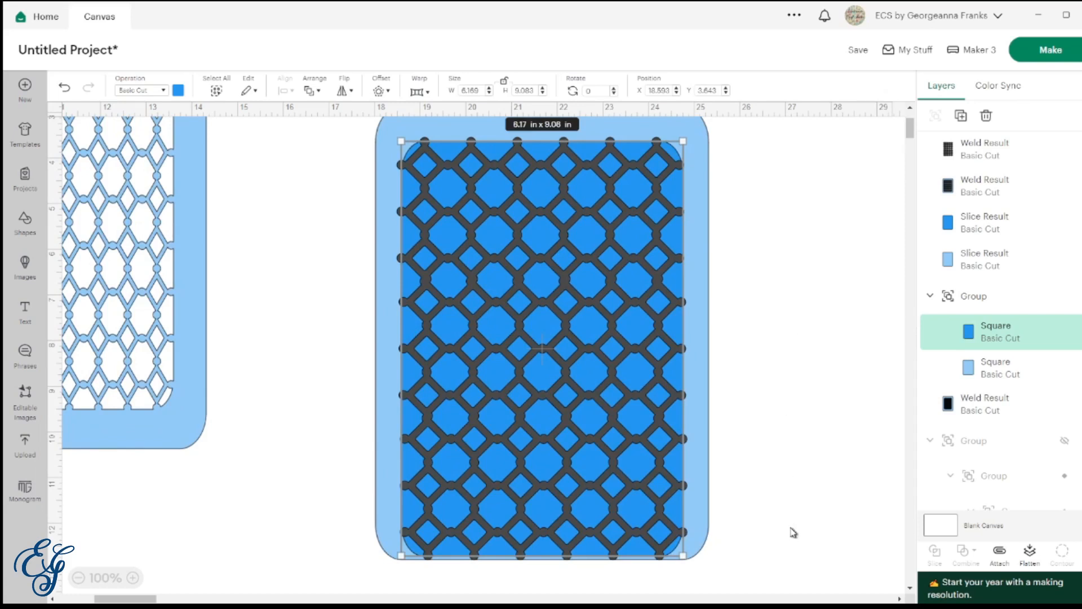
- Unlock the proportions of the third stencil's light-blue rectangle and extend its lower edge beyond the lattice to widen the border there
{"action": "left_click_drag", "start_coordinate": [789, 563], "coordinate": [552, 365]}
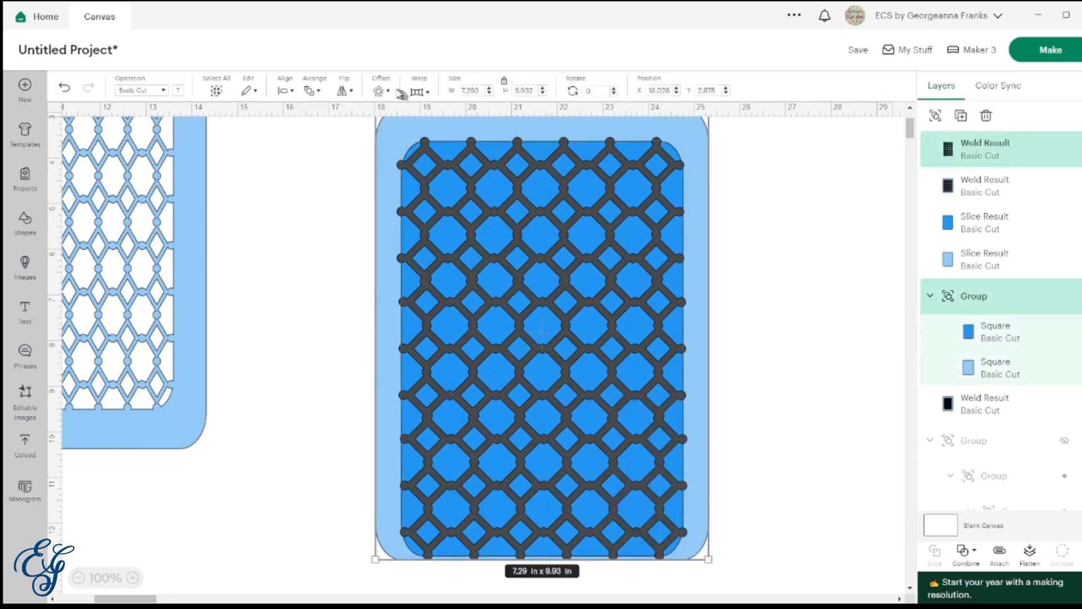
{"action": "scroll", "coordinate": [823, 306], "scroll_direction": "down", "scroll_amount": 5}
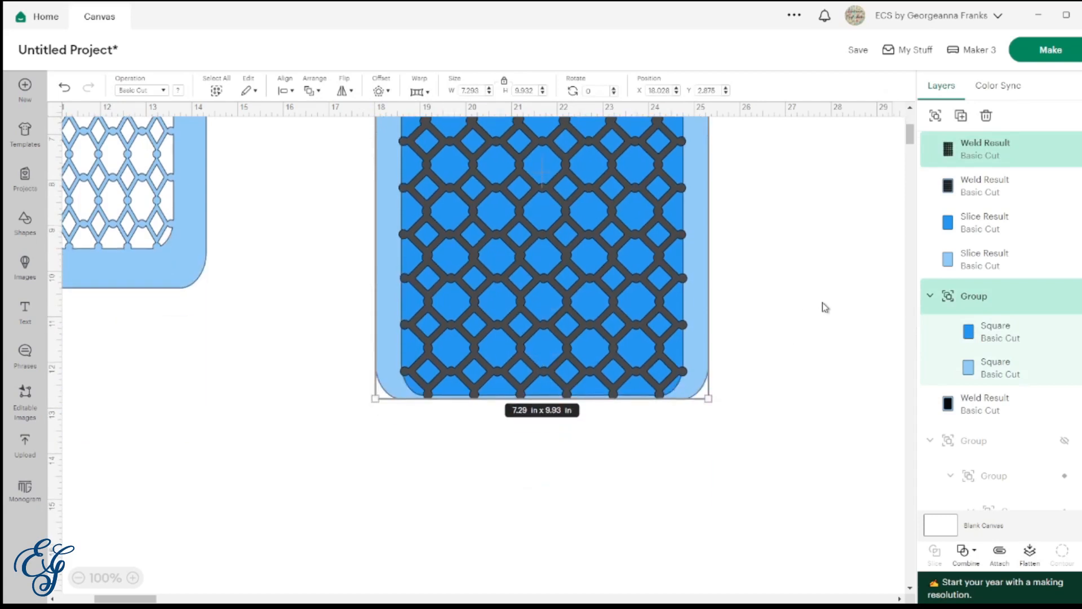
{"action": "left_click", "coordinate": [983, 372]}
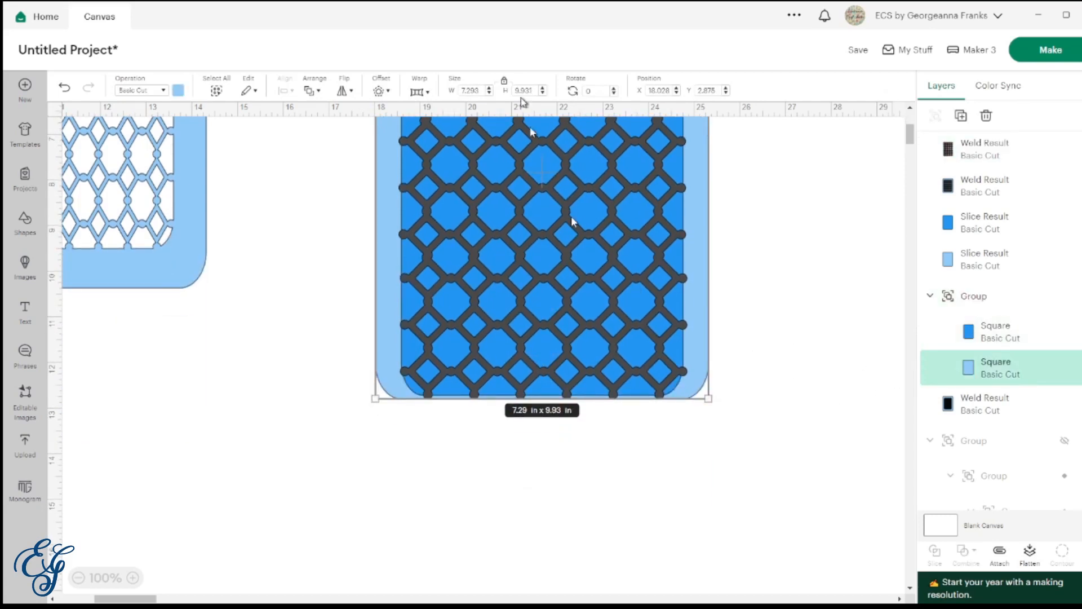
{"action": "left_click", "coordinate": [505, 84]}
{"action": "left_click_drag", "start_coordinate": [534, 398], "coordinate": [539, 420]}
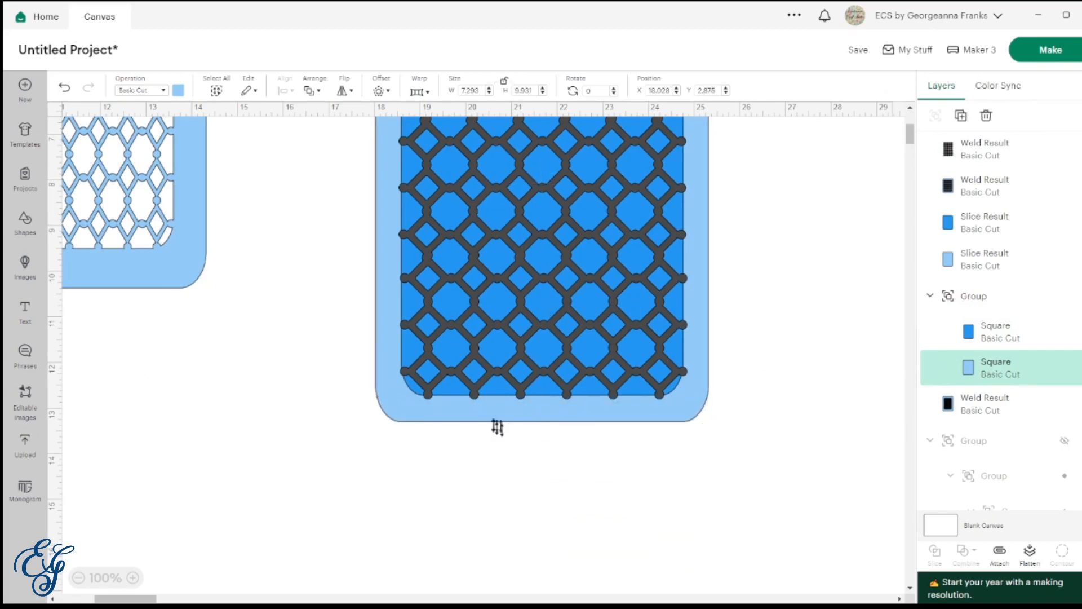
- Align the third lattice and its group of two rounded rectangles to a common center
{"action": "scroll", "coordinate": [641, 334], "scroll_direction": "up", "scroll_amount": 2}
{"action": "scroll", "coordinate": [641, 334], "scroll_direction": "up", "scroll_amount": 4}
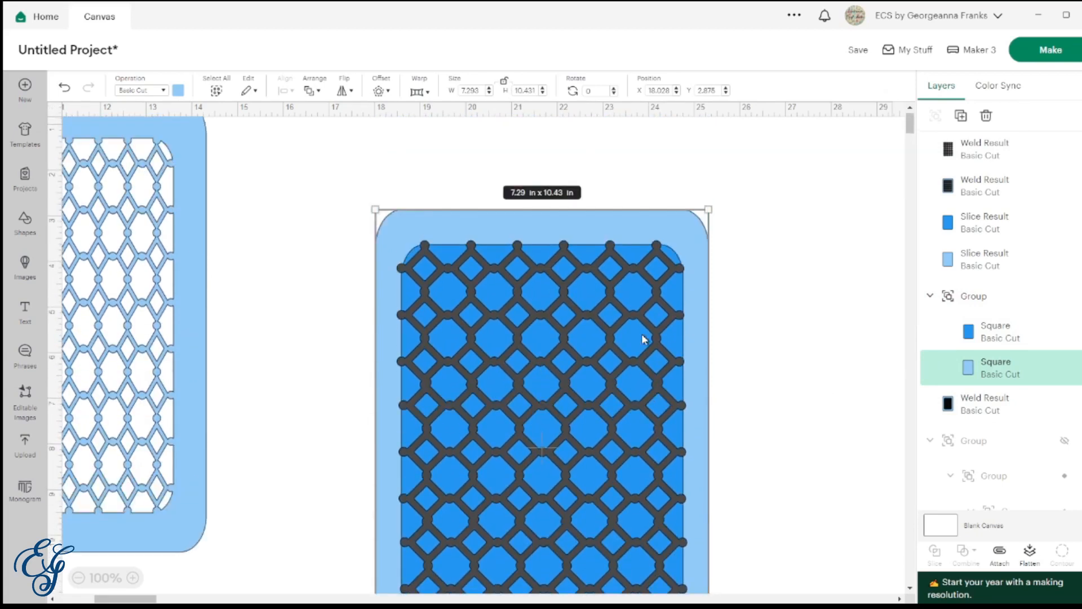
{"action": "scroll", "coordinate": [643, 336], "scroll_direction": "down", "scroll_amount": 3}
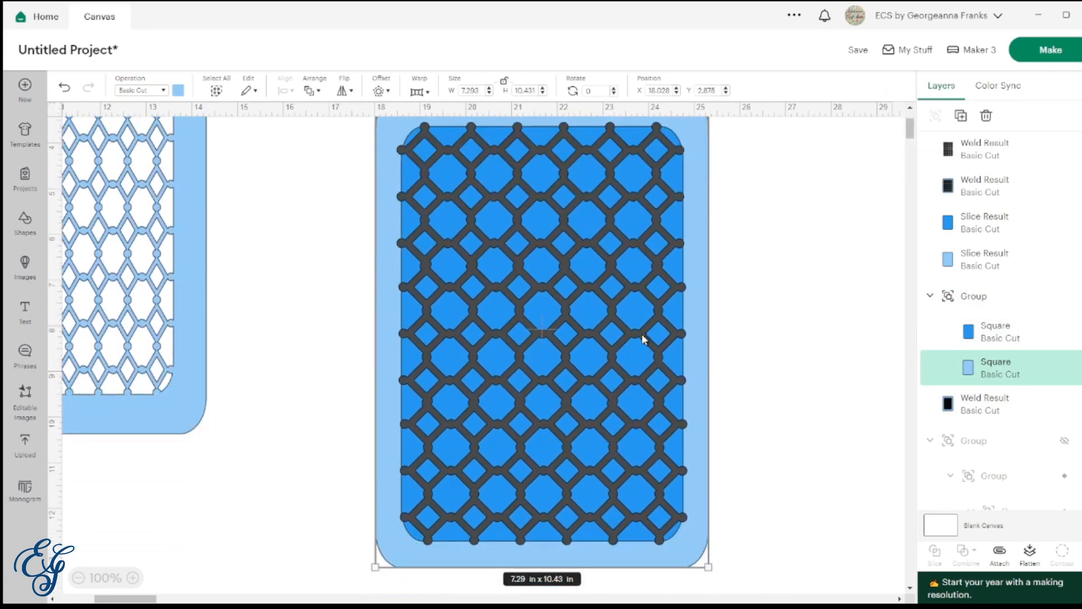
{"action": "left_click_drag", "start_coordinate": [758, 578], "coordinate": [406, 419]}
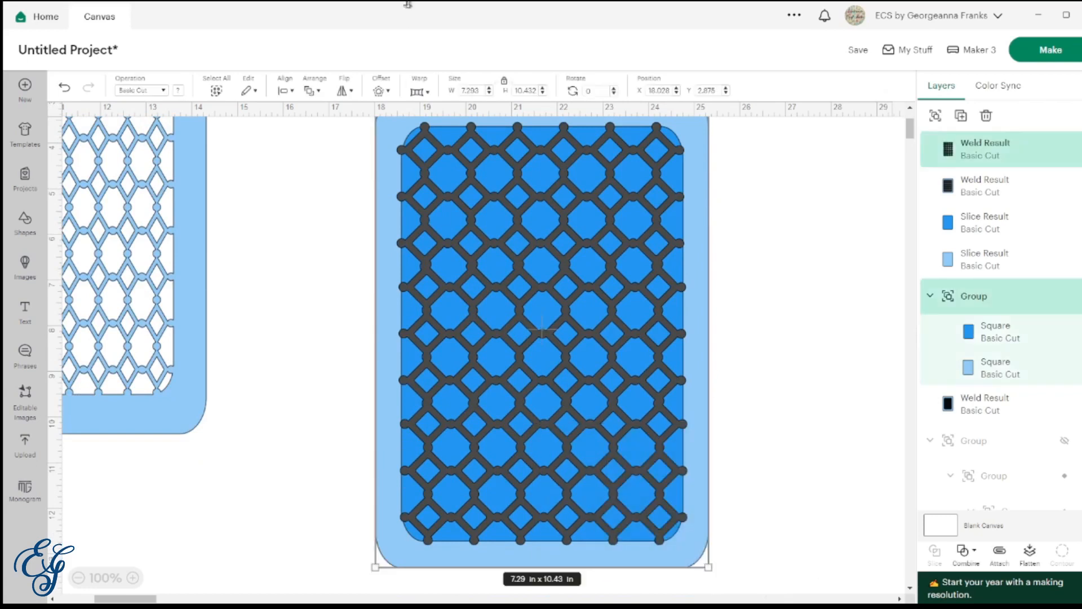
{"action": "left_click", "coordinate": [284, 91]}
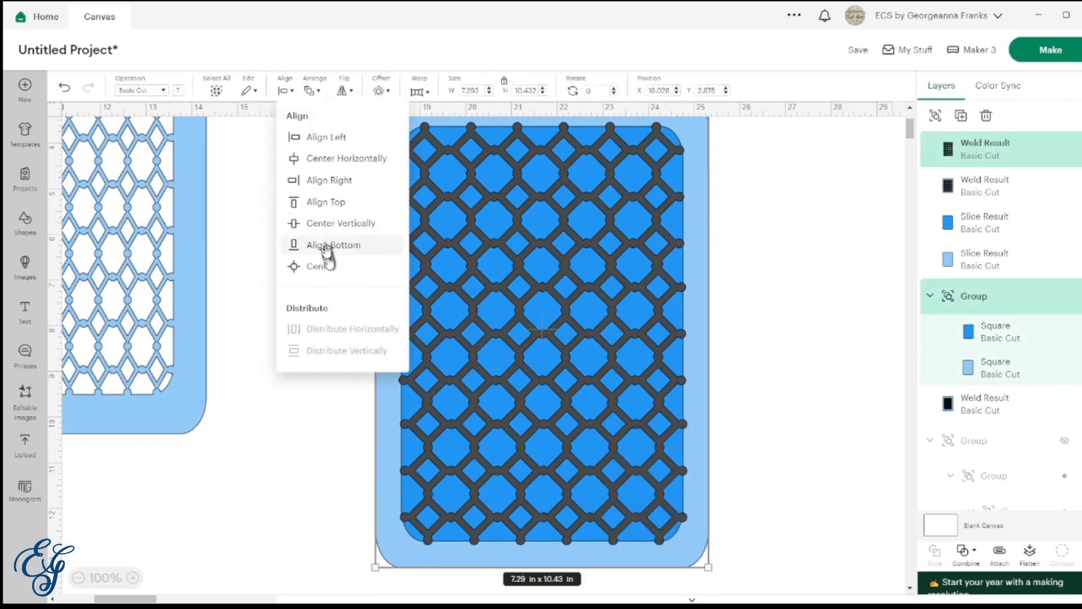
{"action": "left_click", "coordinate": [316, 266]}
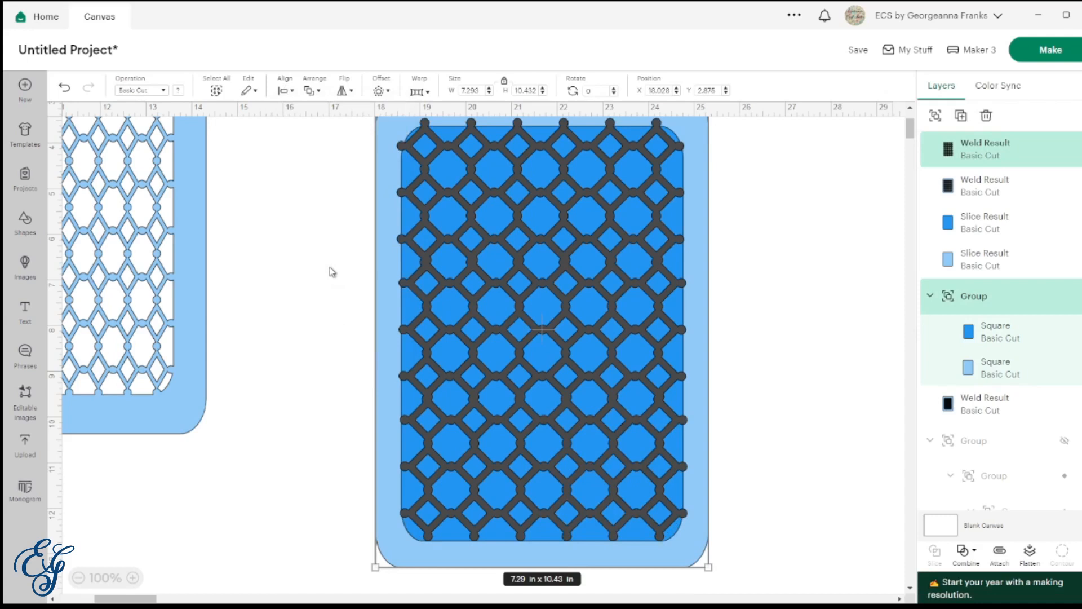
{"action": "left_click", "coordinate": [801, 272]}
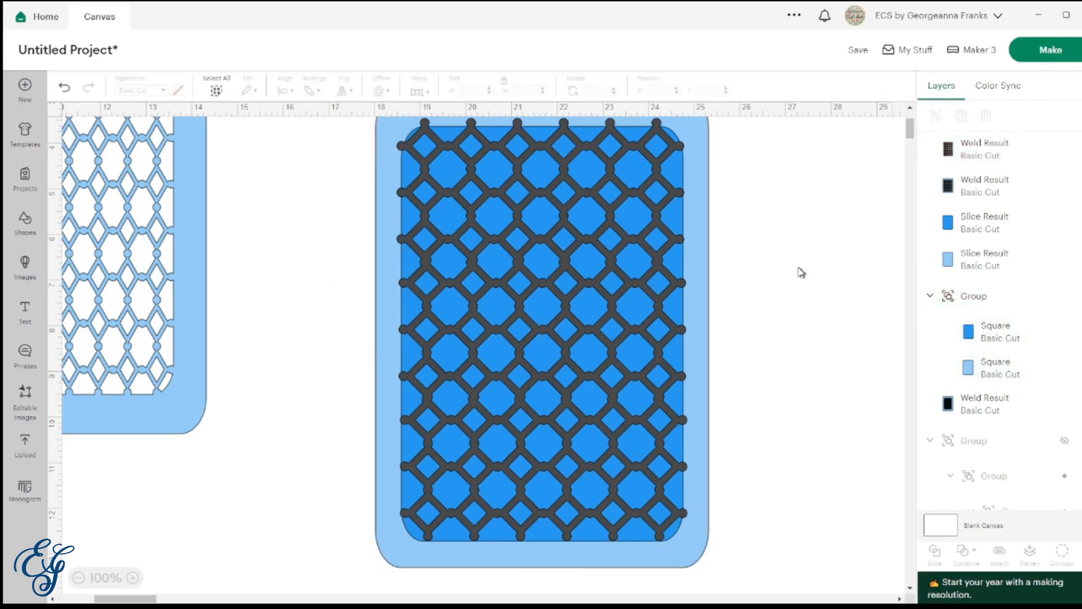
- Nudge the third lattice slightly down to Y 3.555 so it overlaps the medium-blue rectangle's edges evenly
{"action": "left_click", "coordinate": [583, 237]}
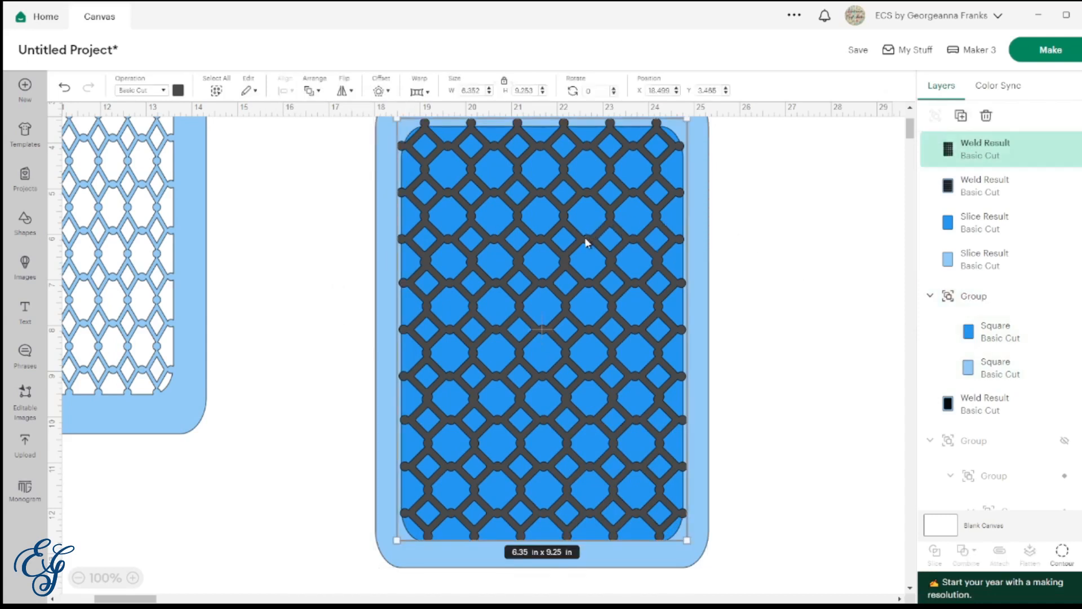
{"action": "key", "text": "Down"}
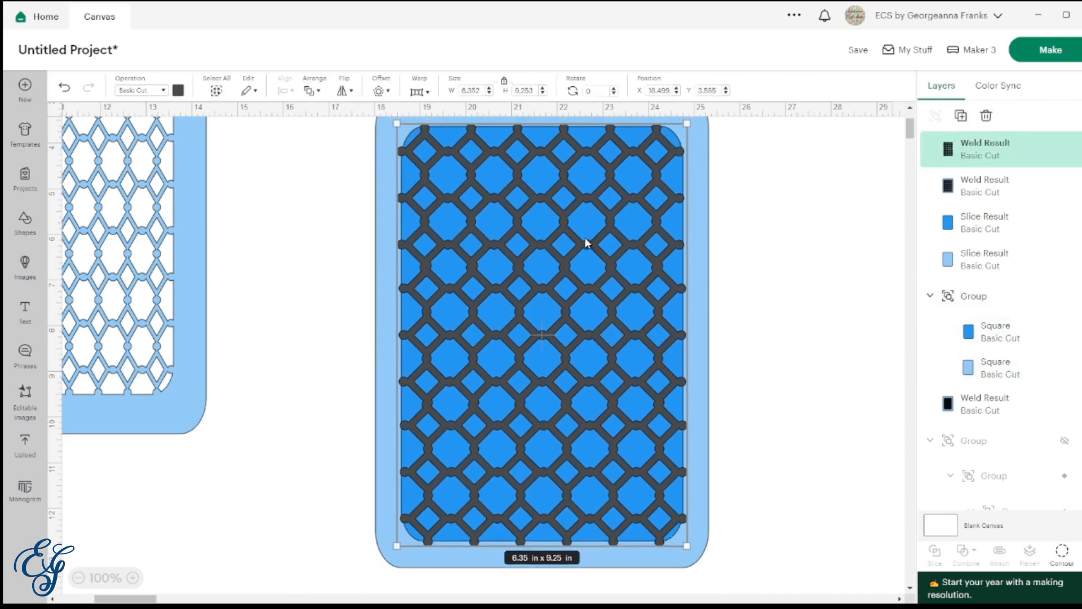
{"action": "key", "text": "Up"}
{"action": "key", "text": "Up"}
{"action": "key", "text": "Up"}
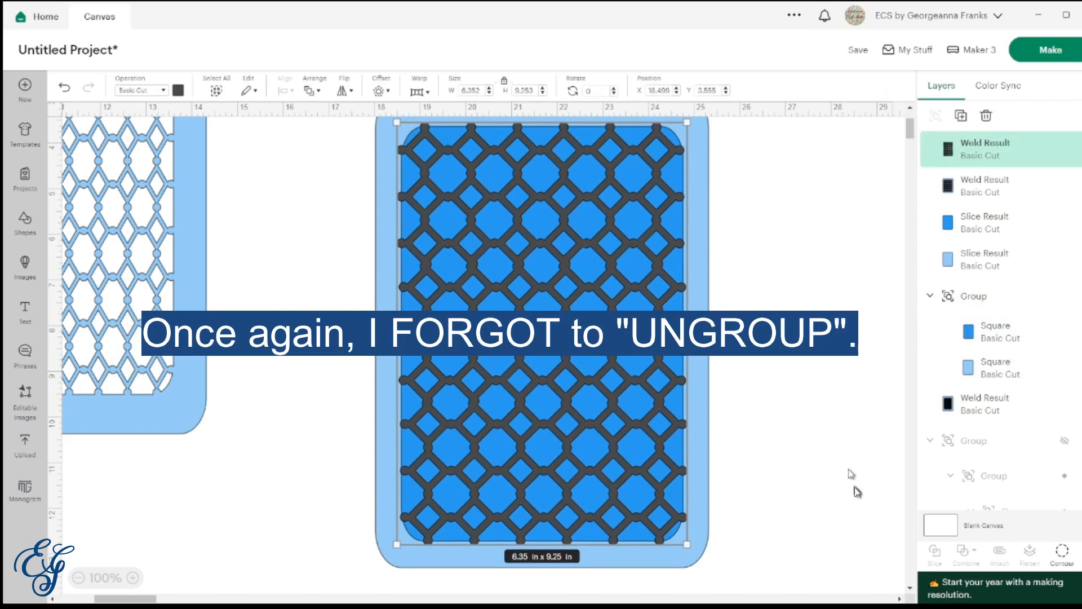
- Slice the third stencil's medium-blue rounded rectangle out of its light-blue rectangle
{"action": "left_click_drag", "start_coordinate": [784, 507], "coordinate": [568, 373]}
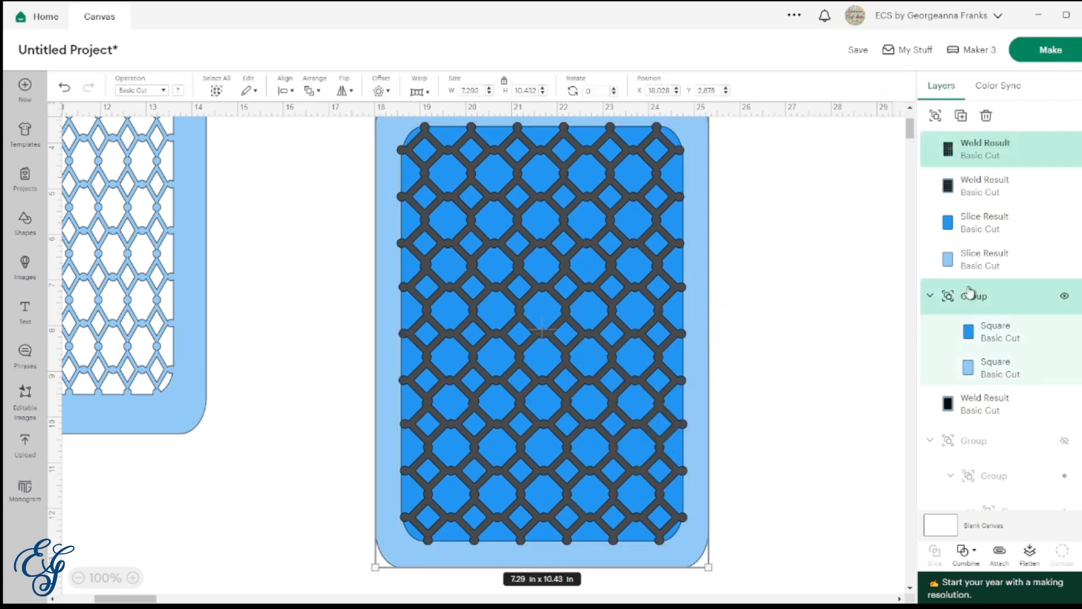
{"action": "left_click", "coordinate": [969, 343]}
{"action": "left_click", "coordinate": [977, 366], "text": "shift"}
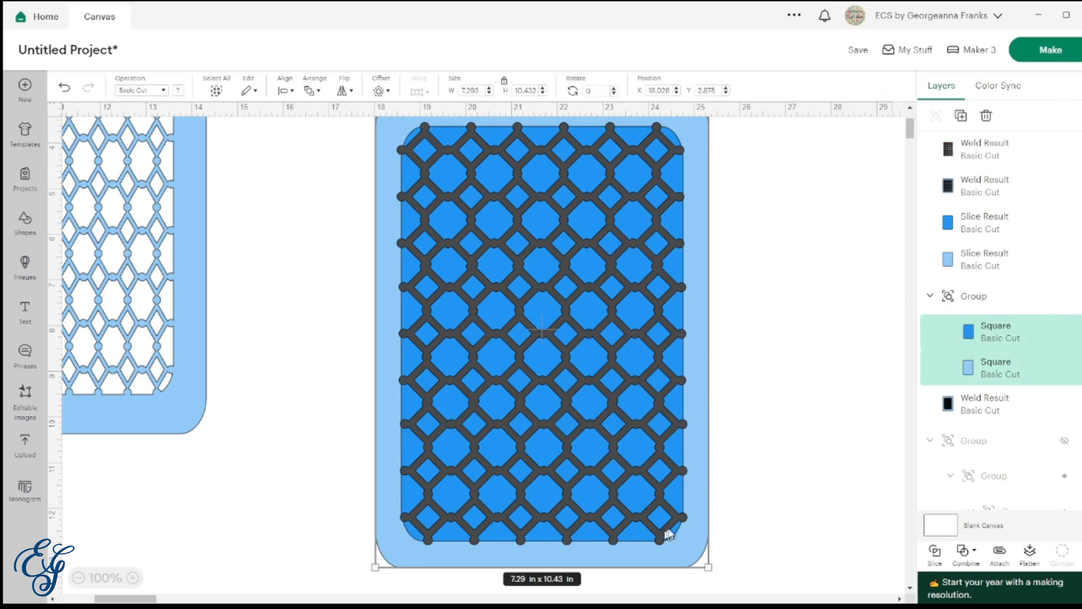
{"action": "left_click_drag", "start_coordinate": [778, 481], "coordinate": [599, 397]}
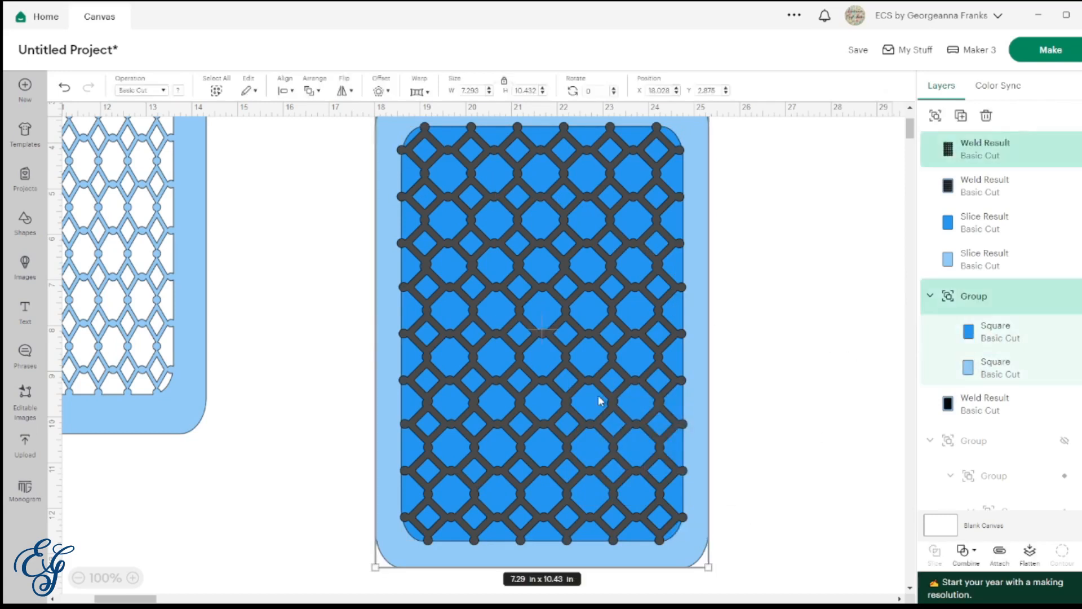
{"action": "left_click", "coordinate": [983, 336]}
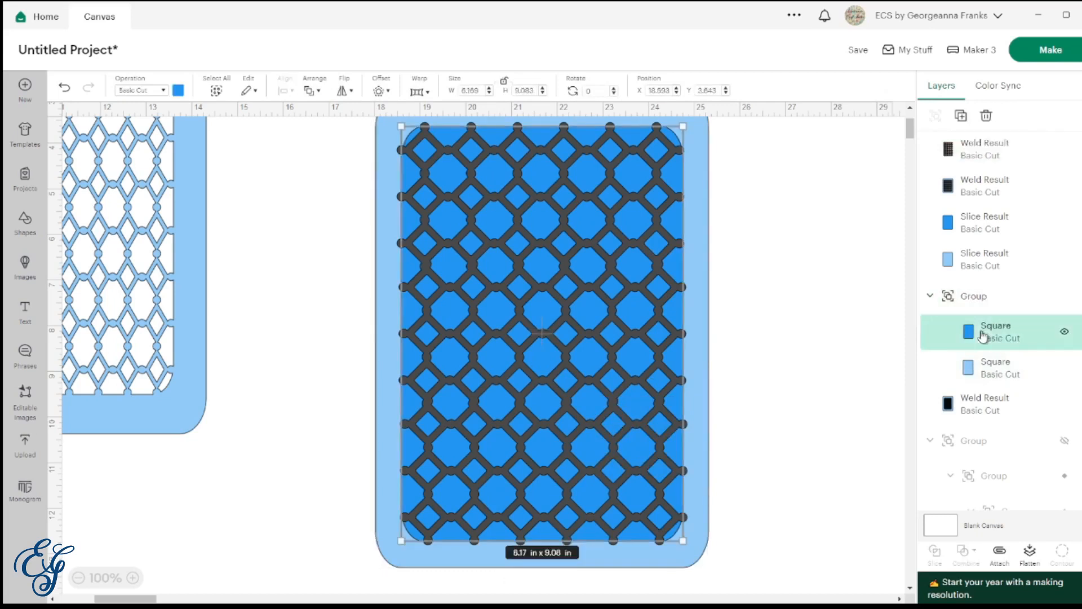
{"action": "left_click", "coordinate": [982, 363], "text": "shift"}
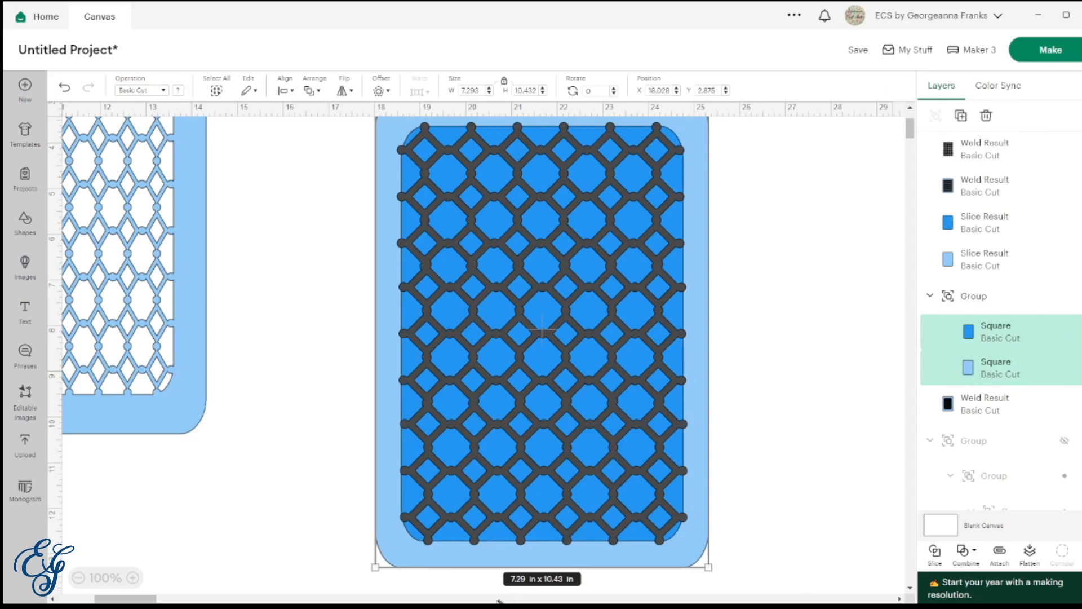
{"action": "left_click", "coordinate": [936, 551]}
- Move the two cut-out rectangle pieces off the third lattice and delete them, keeping only the frame
{"action": "left_click_drag", "start_coordinate": [562, 307], "coordinate": [540, 601]}
{"action": "left_click_drag", "start_coordinate": [536, 310], "coordinate": [488, 605]}
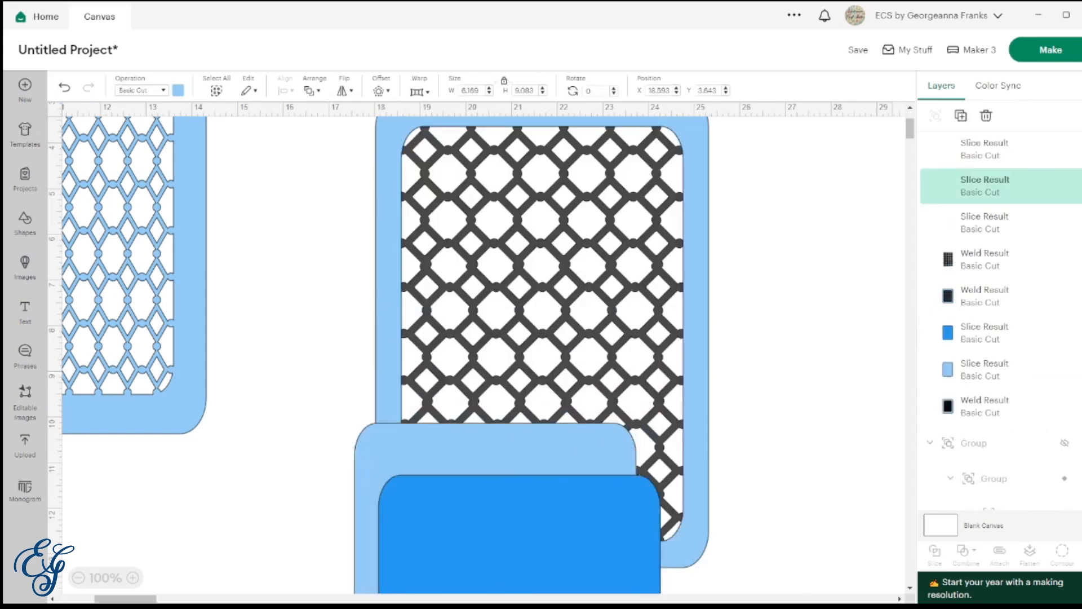
{"action": "scroll", "coordinate": [634, 553], "scroll_direction": "down", "scroll_amount": 1}
{"action": "scroll", "coordinate": [634, 553], "scroll_direction": "down", "scroll_amount": 5}
{"action": "left_click_drag", "start_coordinate": [783, 531], "coordinate": [265, 487]}
{"action": "key", "text": "Delete"}
{"action": "scroll", "coordinate": [267, 489], "scroll_direction": "up", "scroll_amount": 6}
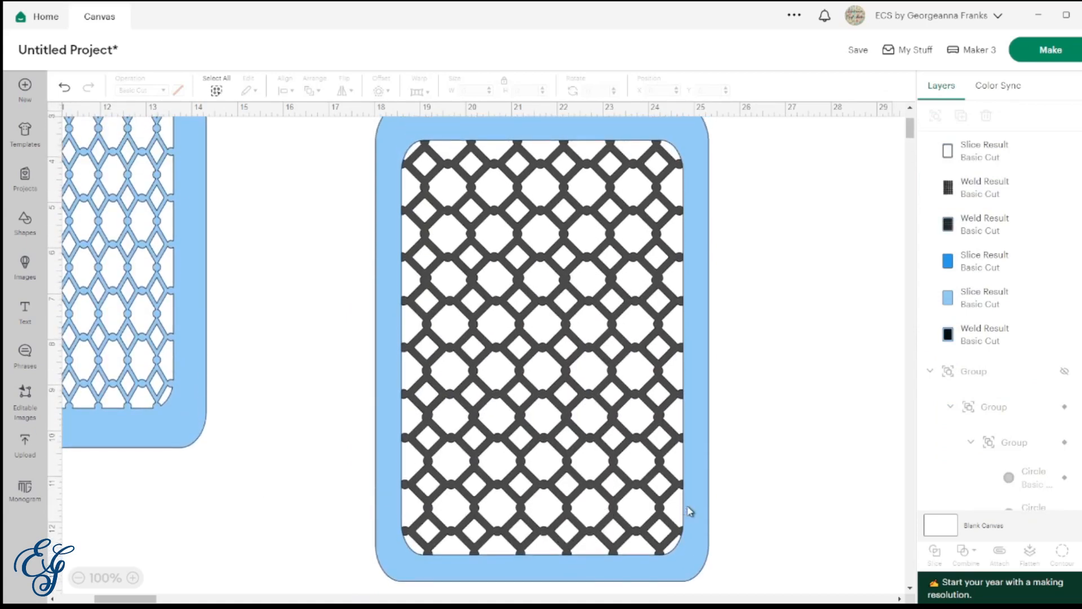
- Weld the third lattice to its light-blue frame
{"action": "left_click_drag", "start_coordinate": [780, 544], "coordinate": [644, 479]}
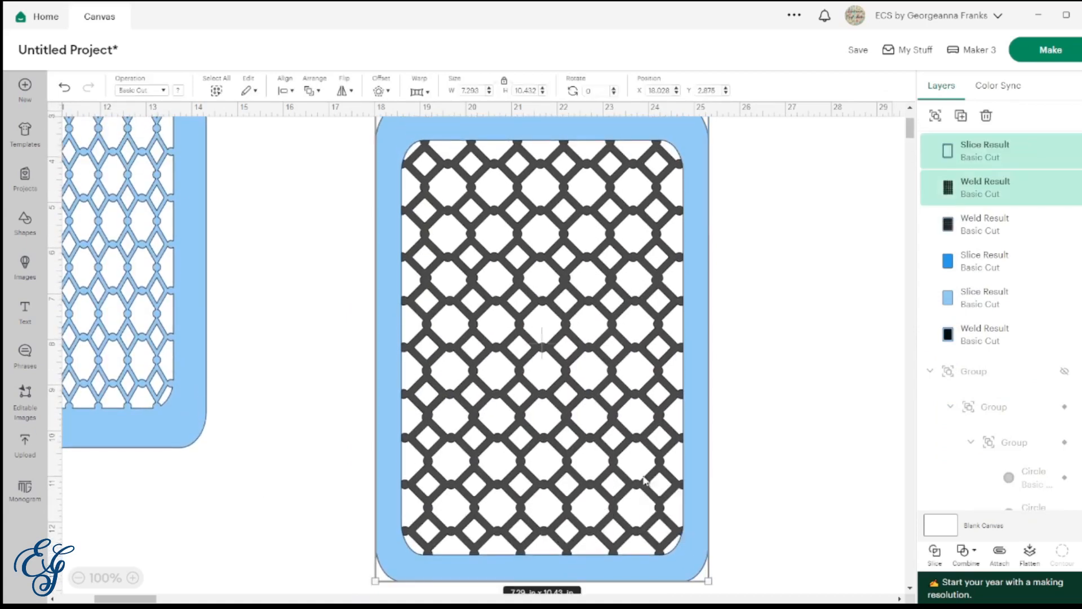
{"action": "left_click", "coordinate": [960, 557]}
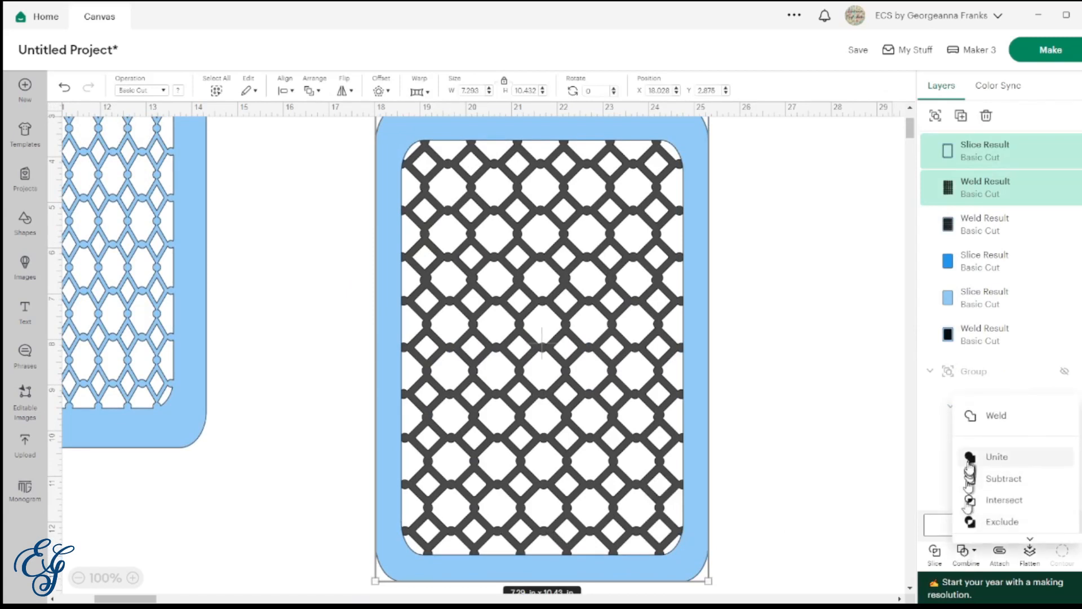
{"action": "left_click", "coordinate": [983, 415]}
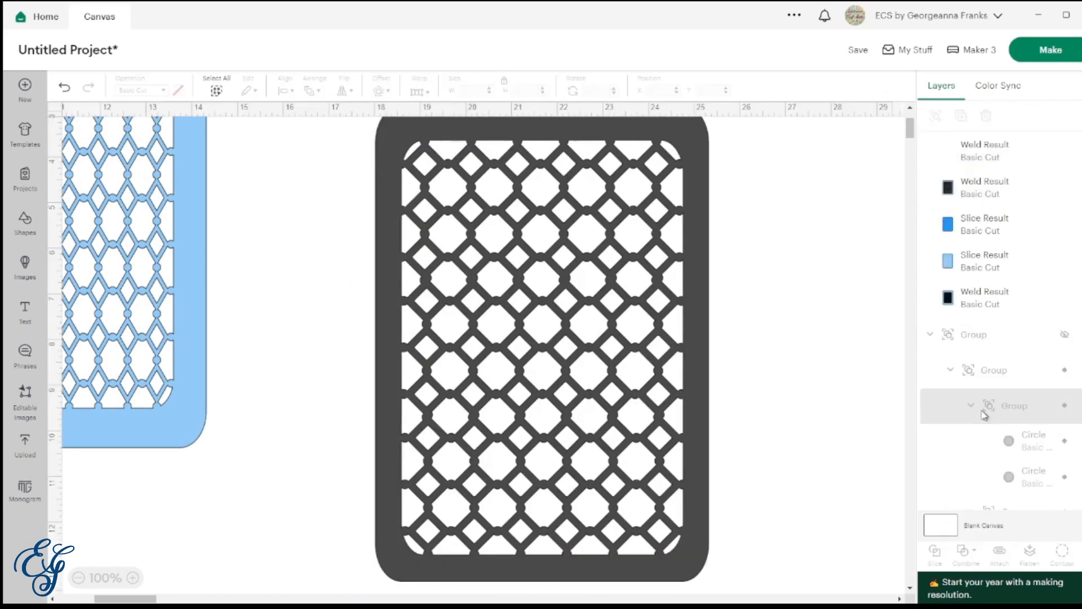
- Delete the two leftover slice pieces lying below the second stencil
{"action": "left_click", "coordinate": [78, 577]}
{"action": "left_click_drag", "start_coordinate": [211, 583], "coordinate": [60, 549]}
{"action": "key", "text": "Delete"}
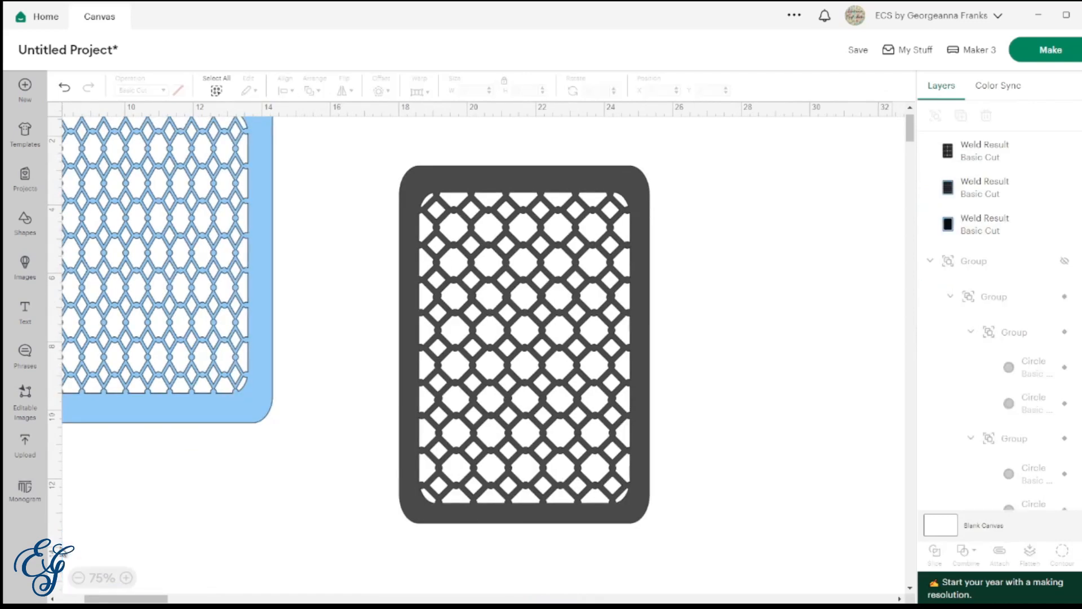
- Move the third stencil beside the second one, to about X 14.83, Y 0.43, and recolor it light blue
{"action": "left_click", "coordinate": [79, 577]}
{"action": "left_click", "coordinate": [468, 355]}
{"action": "left_click_drag", "start_coordinate": [445, 333], "coordinate": [409, 313]}
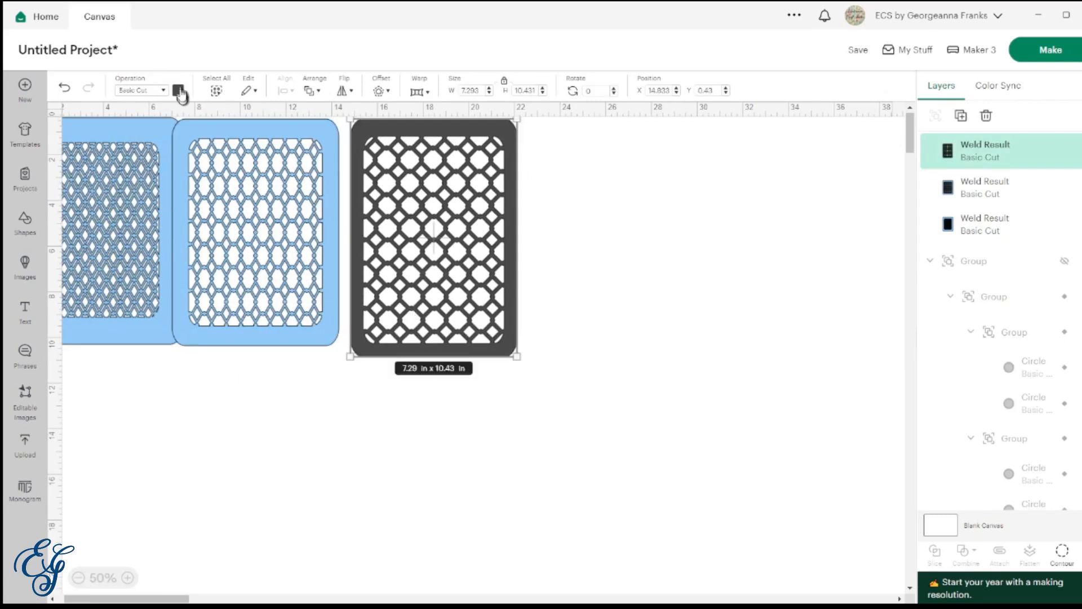
{"action": "left_click", "coordinate": [179, 92]}
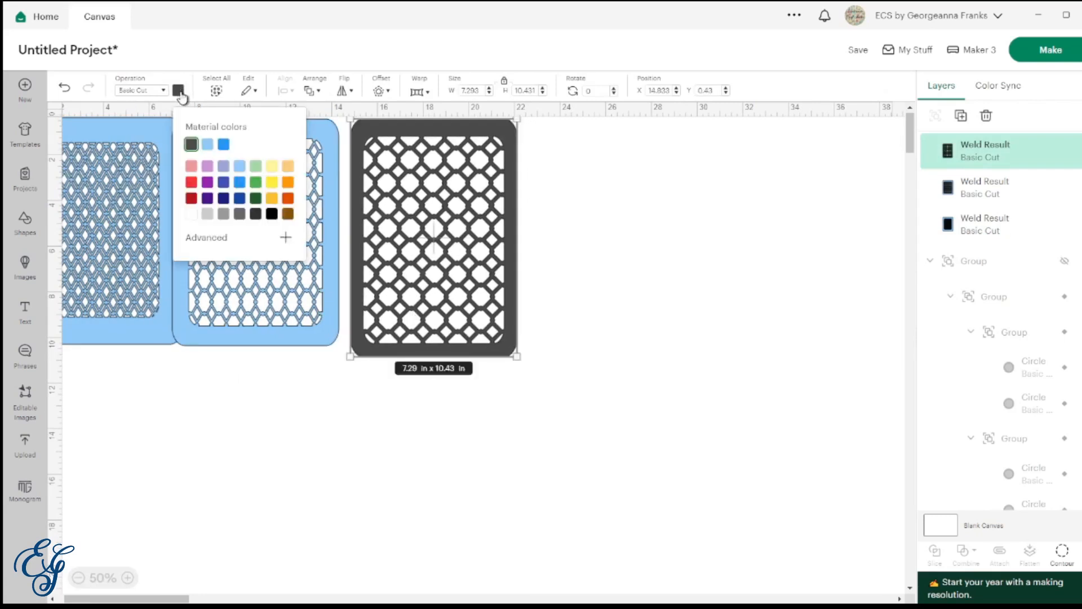
{"action": "left_click", "coordinate": [208, 145]}
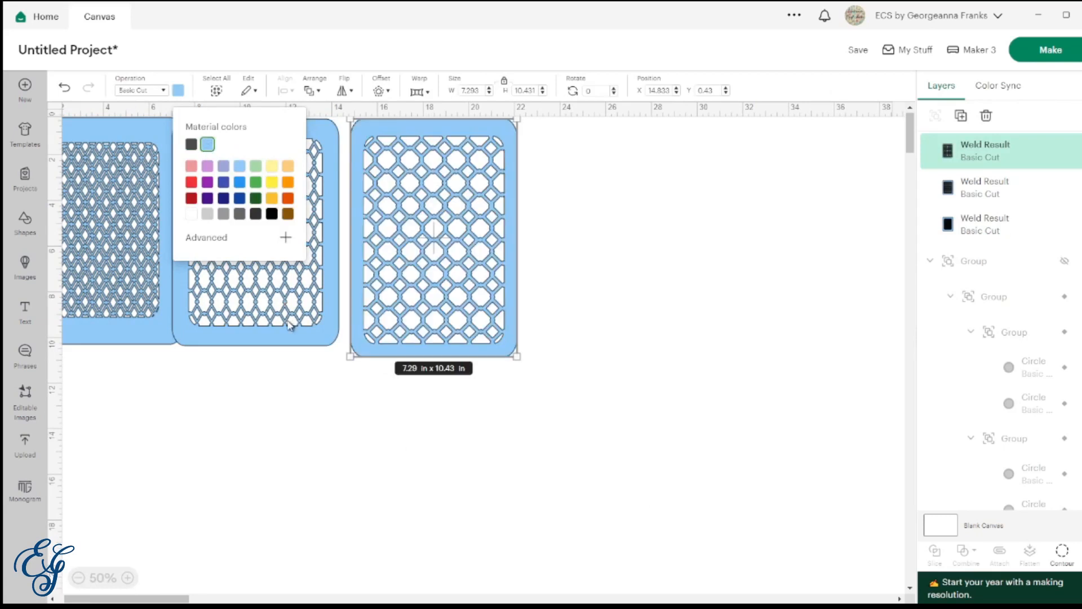
- Arrange the three stencils in an evenly spaced row along the canvas's upper edge, the third at about X 15.11, Y 0
{"action": "left_click_drag", "start_coordinate": [289, 316], "coordinate": [307, 324]}
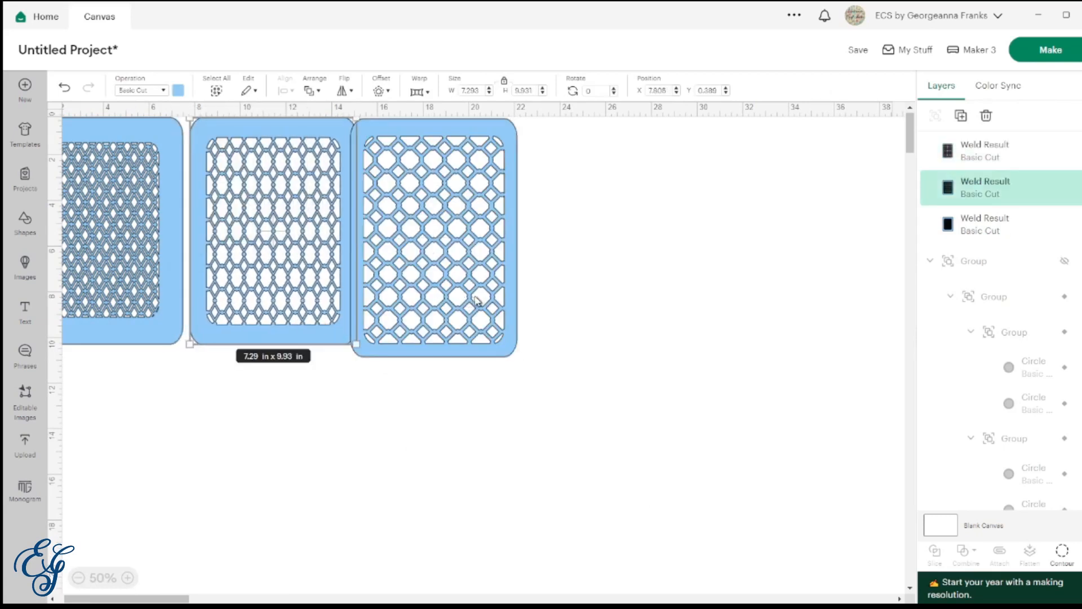
{"action": "left_click_drag", "start_coordinate": [478, 277], "coordinate": [491, 234]}
{"action": "left_click_drag", "start_coordinate": [297, 242], "coordinate": [306, 173]}
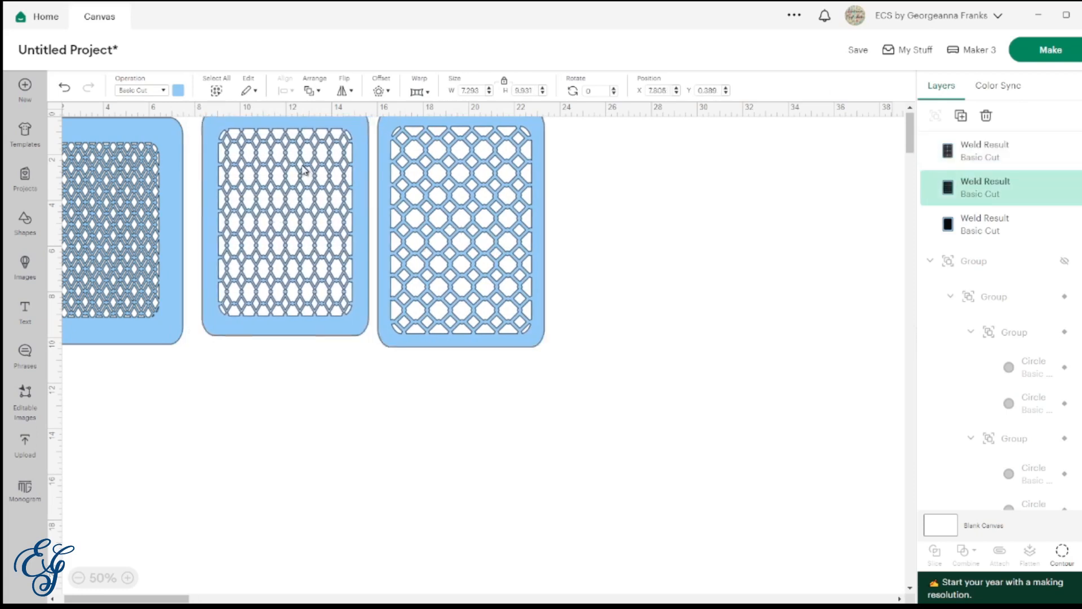
{"action": "left_click_drag", "start_coordinate": [160, 169], "coordinate": [107, 115]}
{"action": "left_click_drag", "start_coordinate": [301, 147], "coordinate": [284, 140]}
{"action": "left_click_drag", "start_coordinate": [488, 175], "coordinate": [469, 171]}
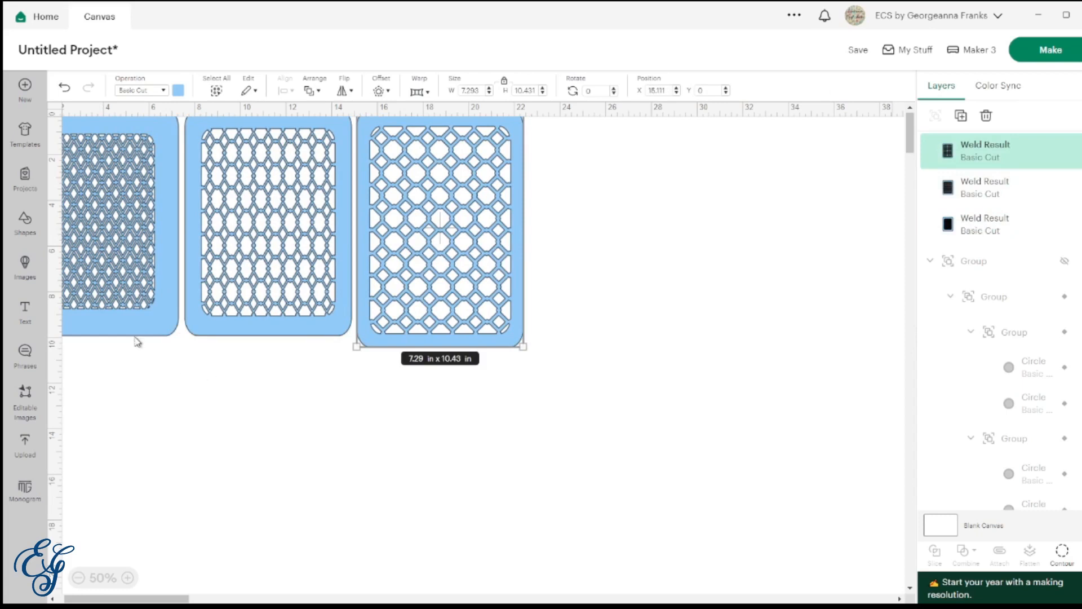
- Insert a half circle and a circle from the free shapes
{"action": "left_click", "coordinate": [25, 223]}
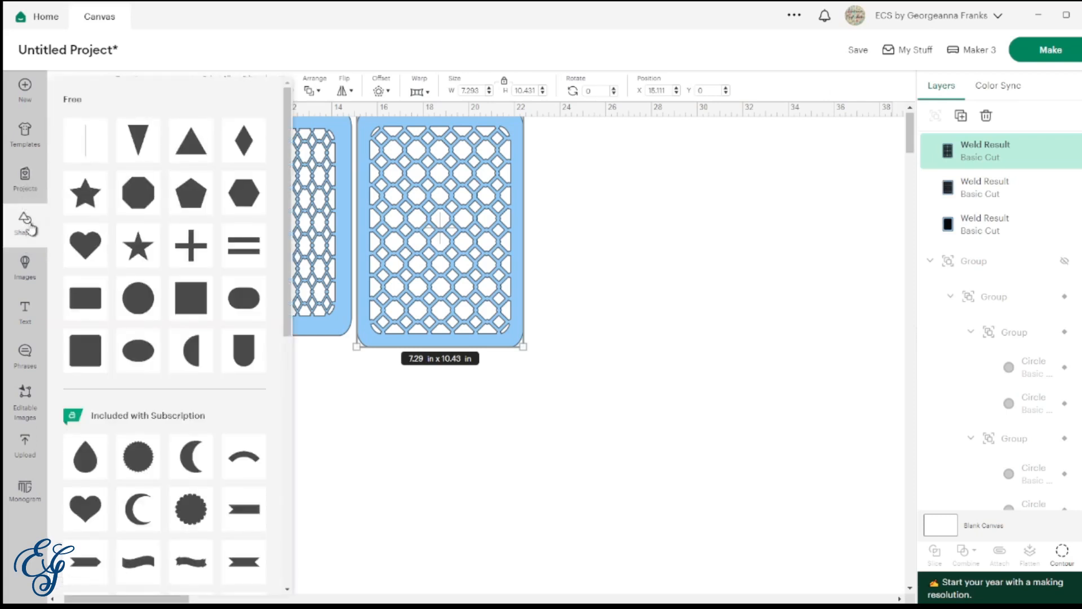
{"action": "left_click", "coordinate": [192, 360]}
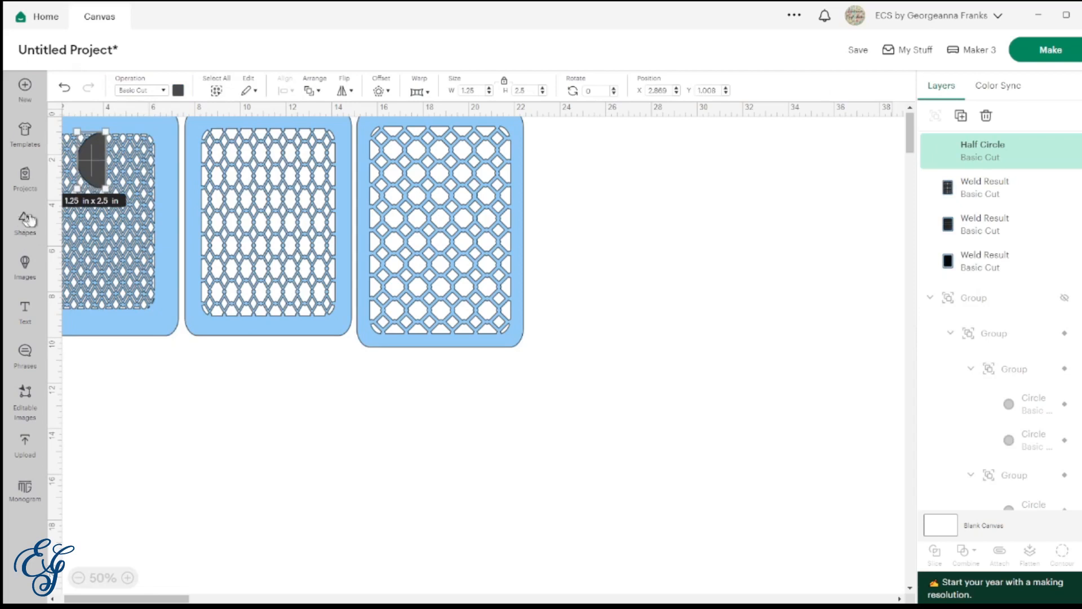
{"action": "left_click", "coordinate": [27, 219]}
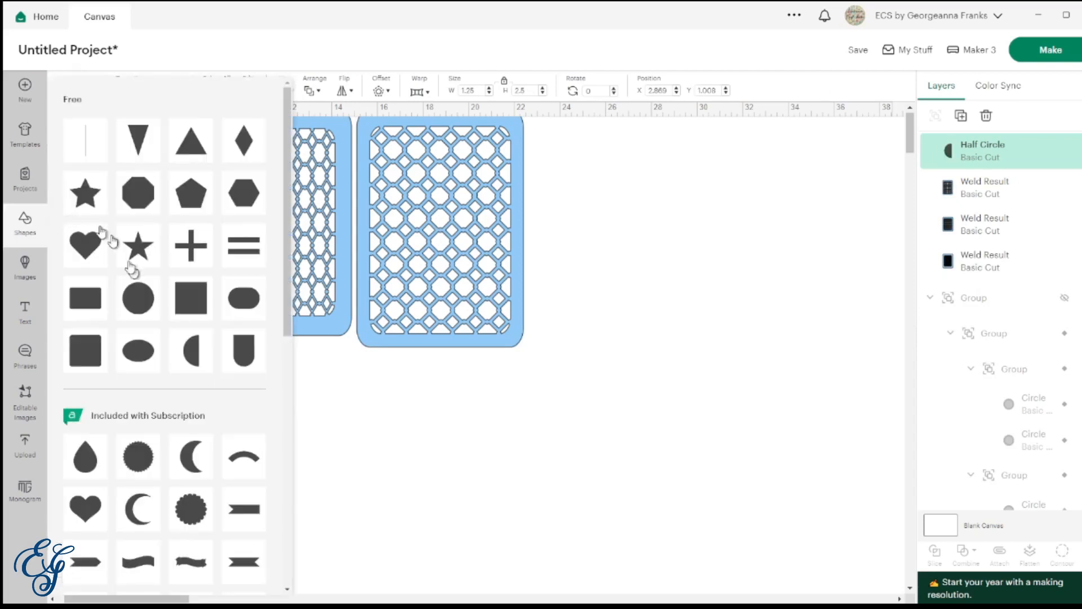
{"action": "left_click", "coordinate": [129, 303]}
{"action": "left_click", "coordinate": [153, 373]}
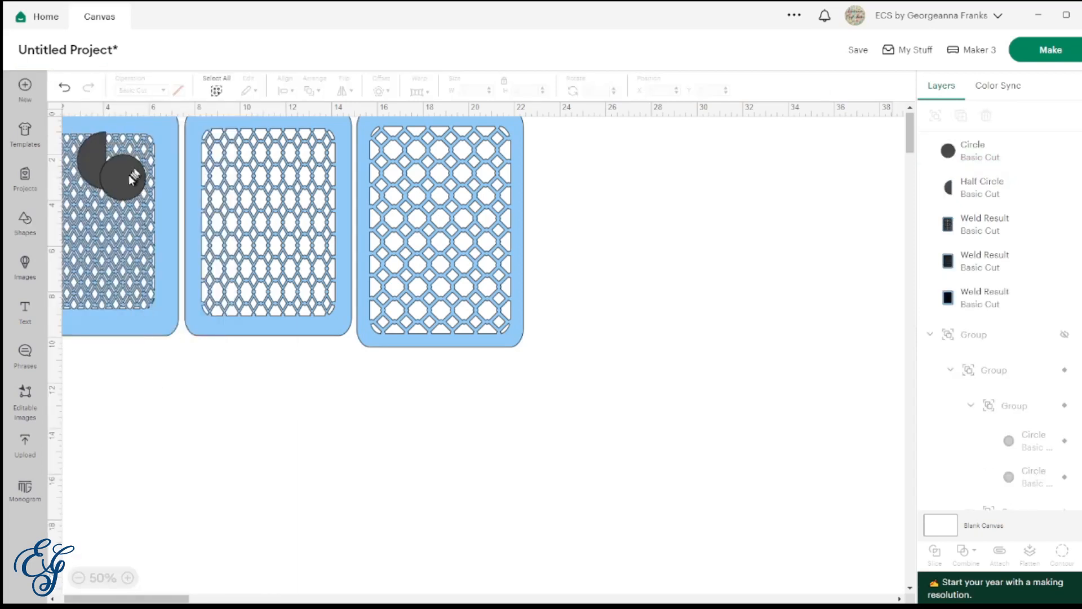
- Move the circle and the half circle side by side below the second stencil, the half circle at about X 11.18, Y 11.70
{"action": "left_click_drag", "start_coordinate": [133, 177], "coordinate": [229, 409]}
{"action": "left_click_drag", "start_coordinate": [99, 154], "coordinate": [286, 388]}
{"action": "left_click", "coordinate": [23, 224]}
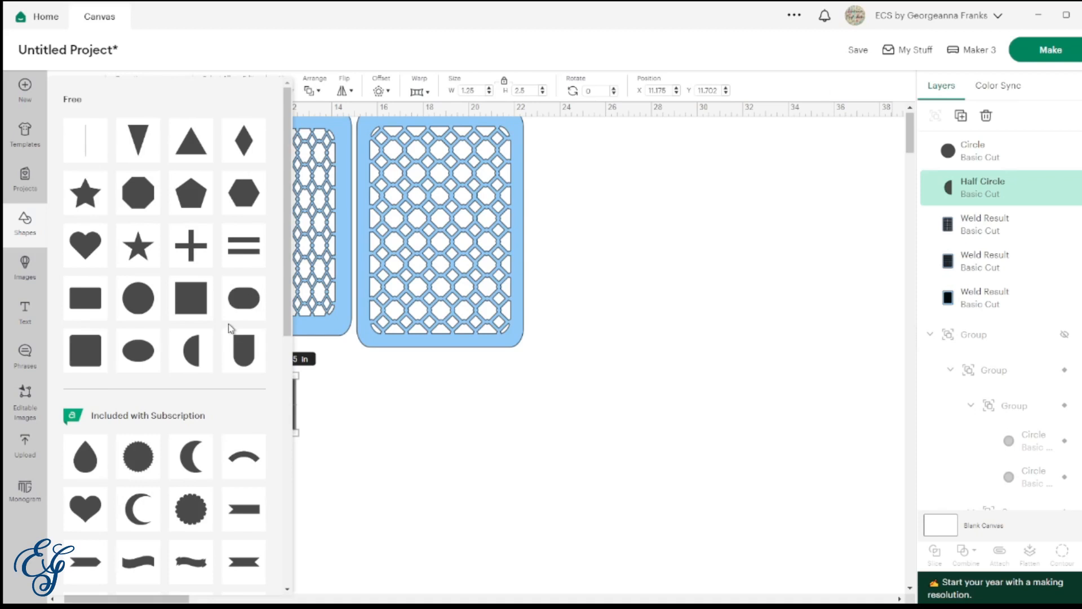
{"action": "left_click", "coordinate": [384, 422]}
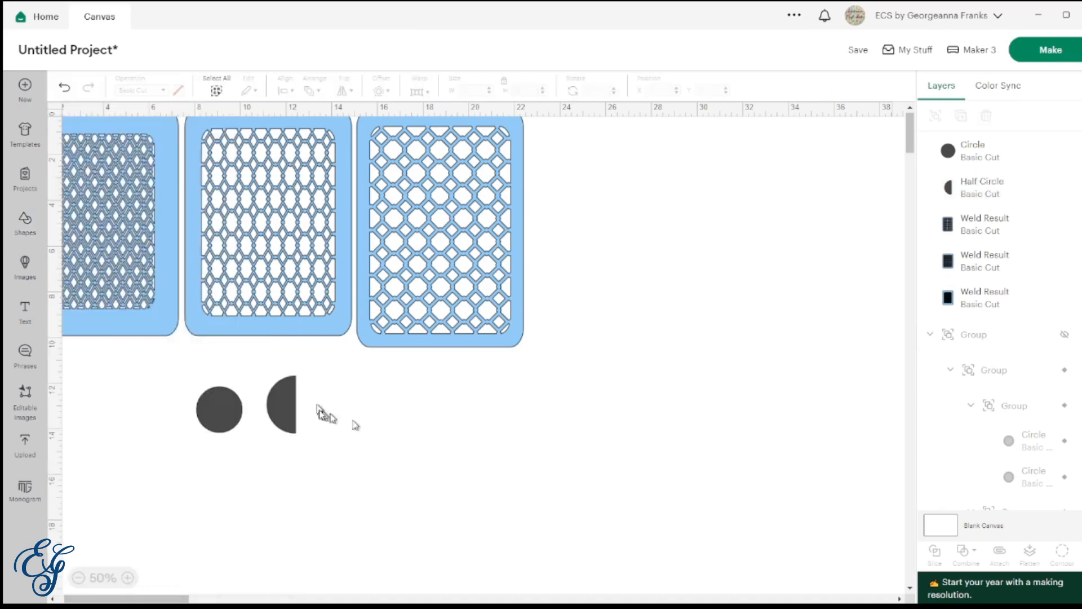
- Rotate the half circle 90 degrees so its flat side faces down
{"action": "left_click", "coordinate": [287, 395]}
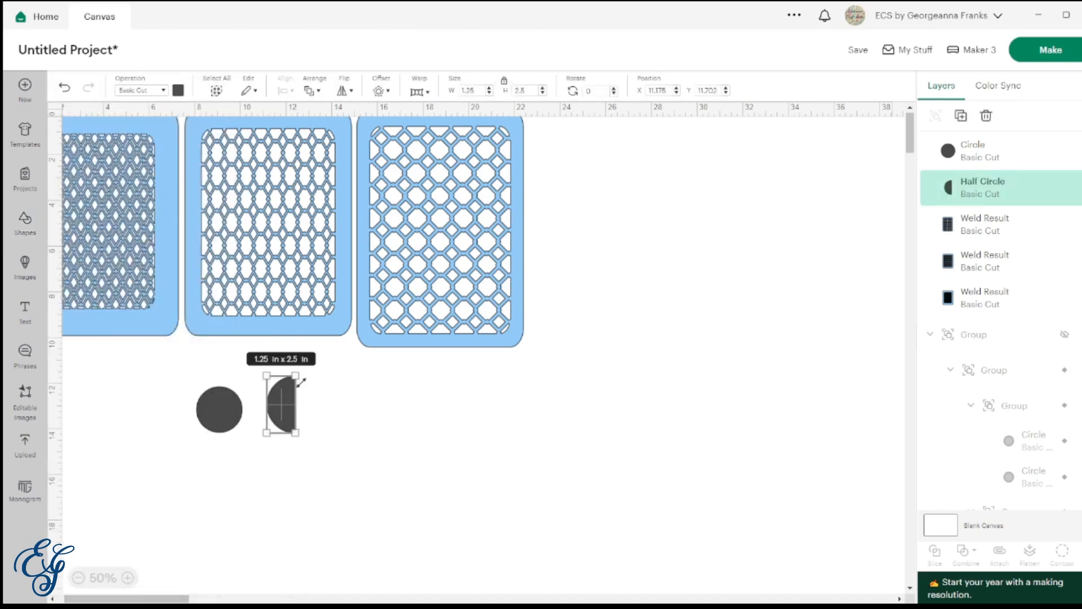
{"action": "left_click", "coordinate": [128, 578]}
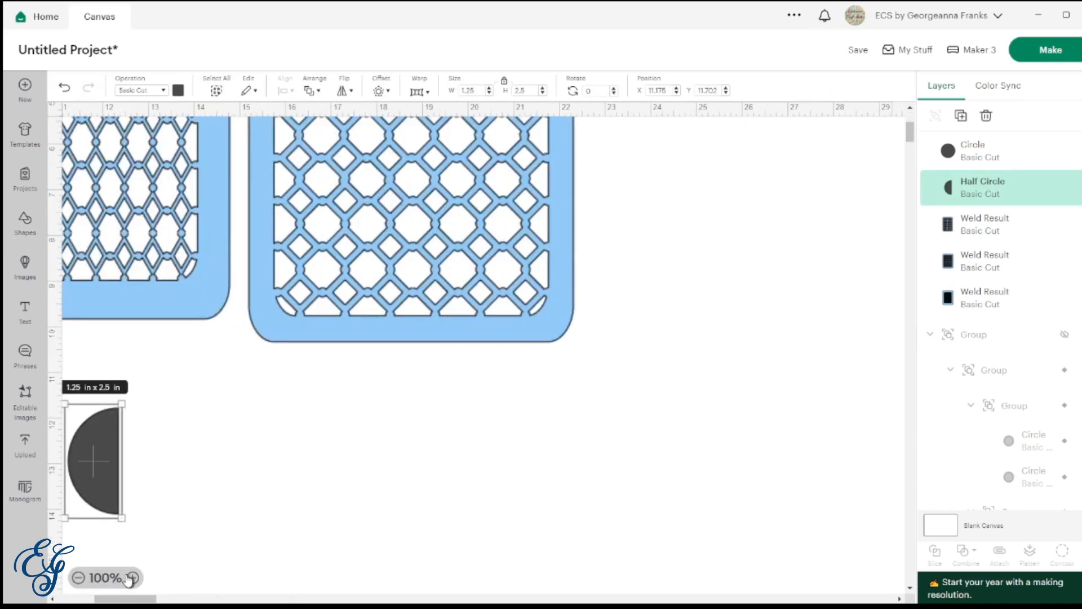
{"action": "left_click_drag", "start_coordinate": [123, 599], "coordinate": [84, 599]}
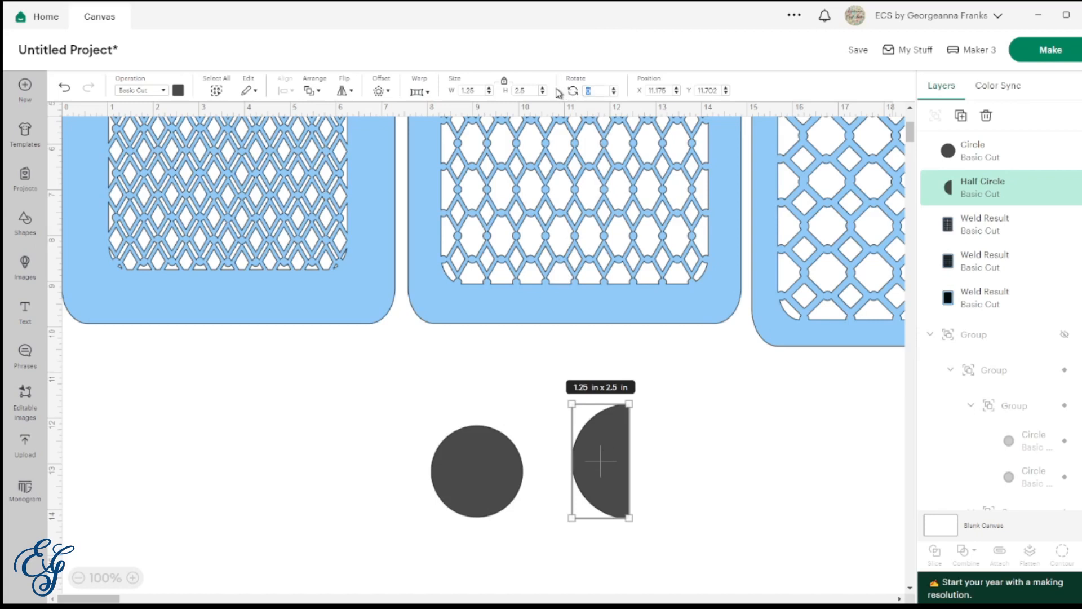
{"action": "key", "text": "Return"}
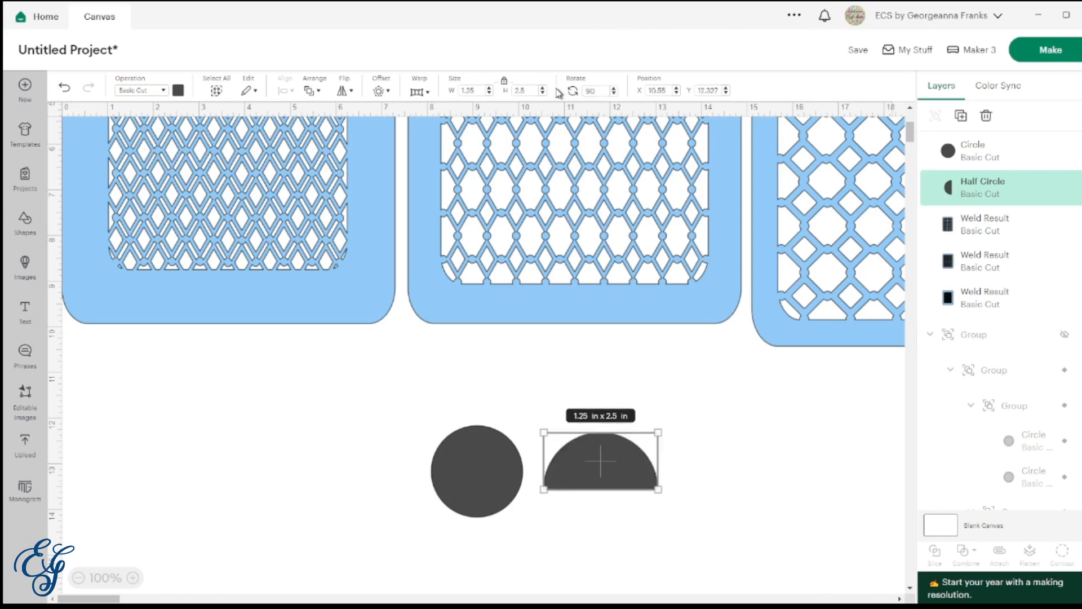
- Recolor the circle beside the half circle medium blue
{"action": "left_click", "coordinate": [483, 450]}
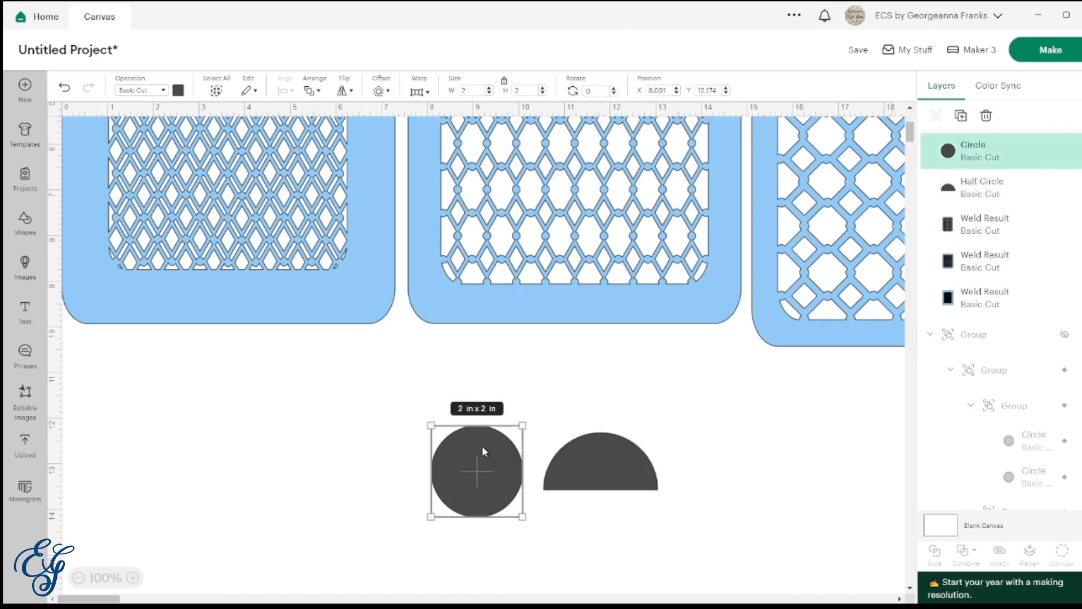
{"action": "left_click", "coordinate": [178, 90]}
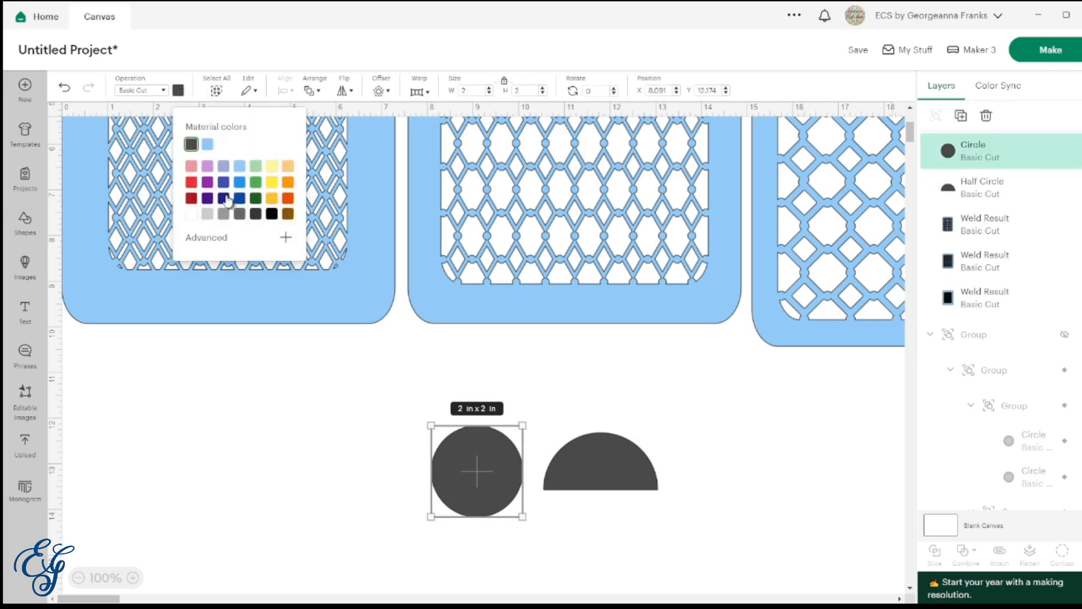
{"action": "left_click", "coordinate": [240, 185]}
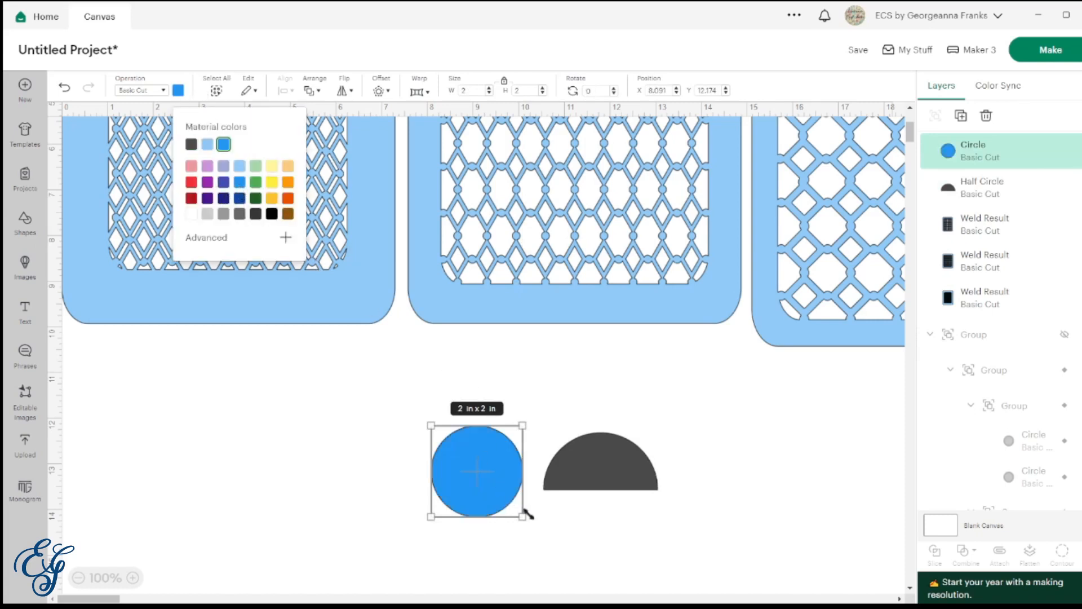
- Shrink the blue circle to about 0.45 in wide and place it inside the half circle near its curved edge
{"action": "left_click_drag", "start_coordinate": [523, 514], "coordinate": [600, 461]}
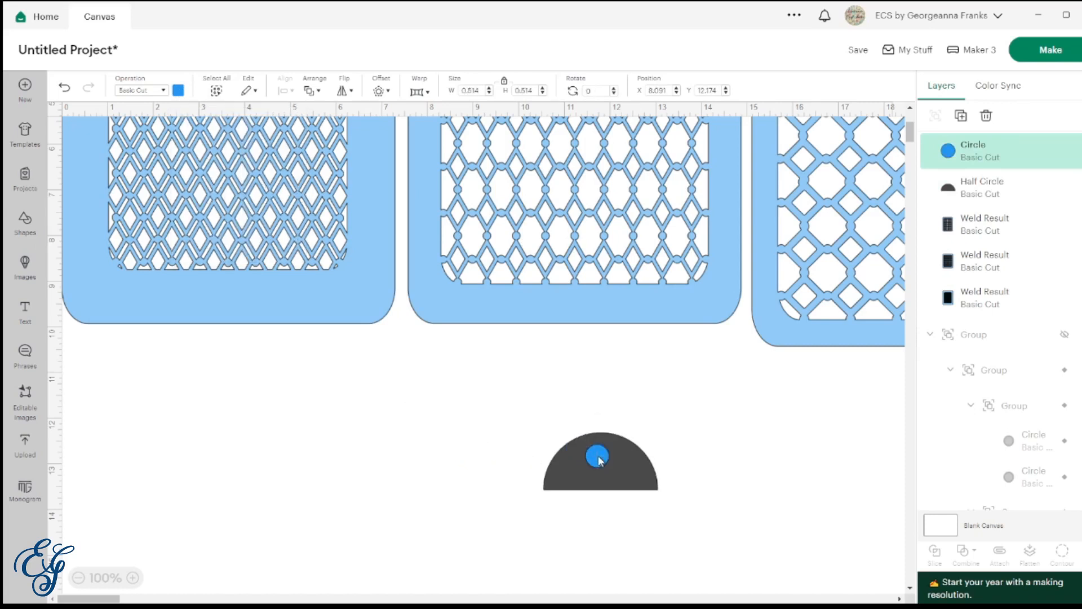
{"action": "left_click", "coordinate": [653, 533]}
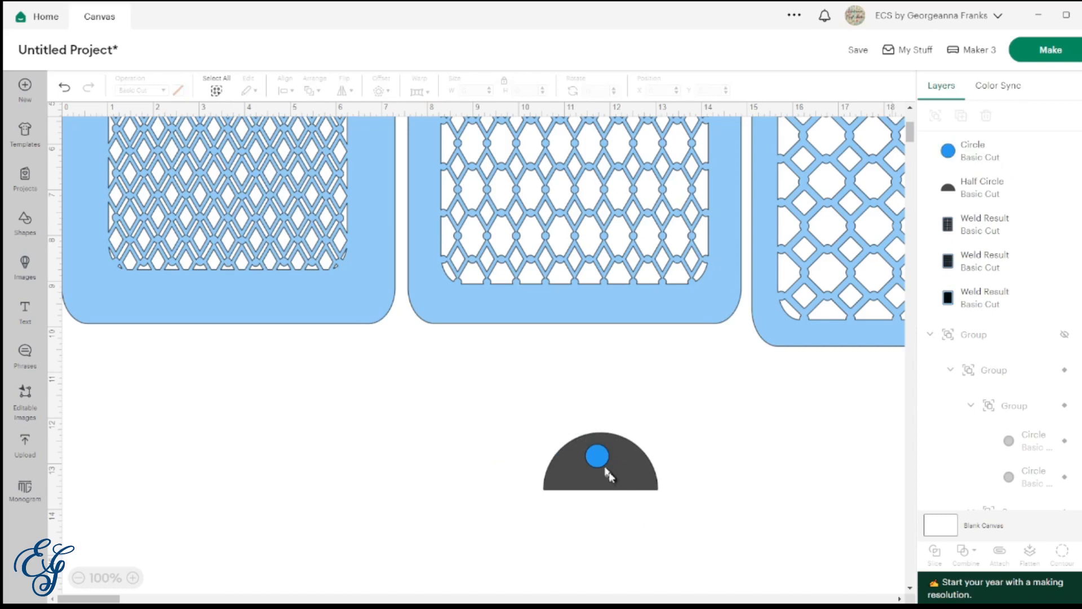
{"action": "left_click_drag", "start_coordinate": [598, 460], "coordinate": [602, 461]}
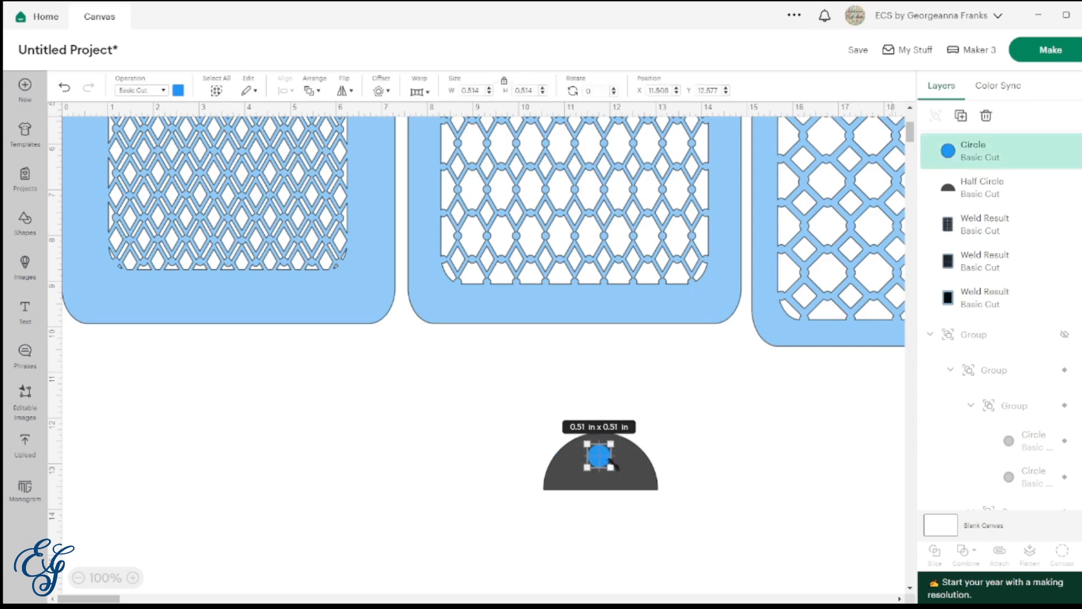
{"action": "left_click_drag", "start_coordinate": [610, 466], "coordinate": [607, 462]}
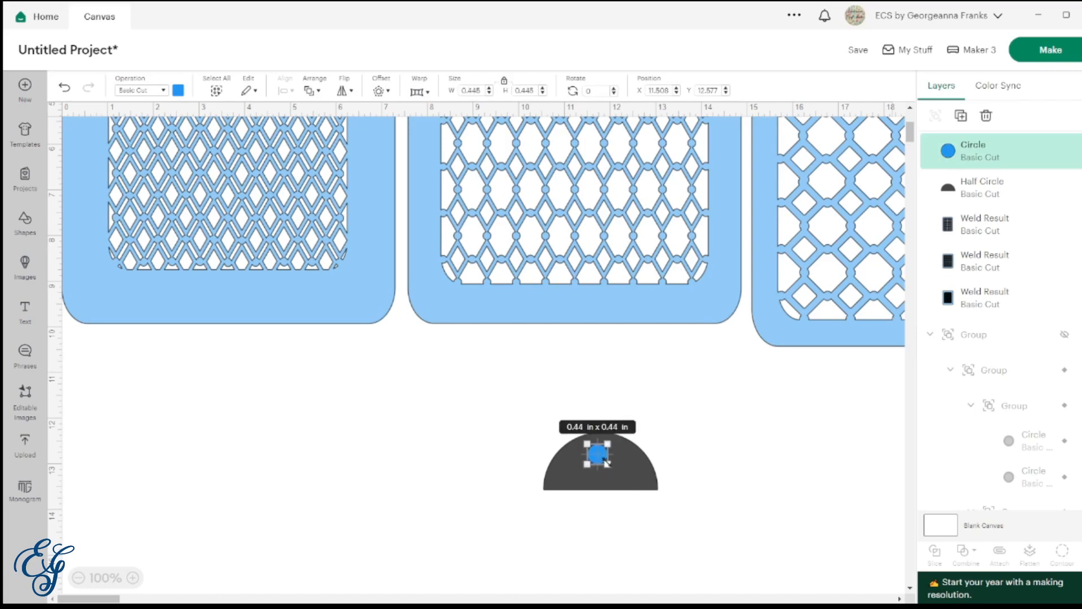
- Center the blue circle horizontally and vertically on the half circle
{"action": "left_click_drag", "start_coordinate": [650, 528], "coordinate": [586, 448]}
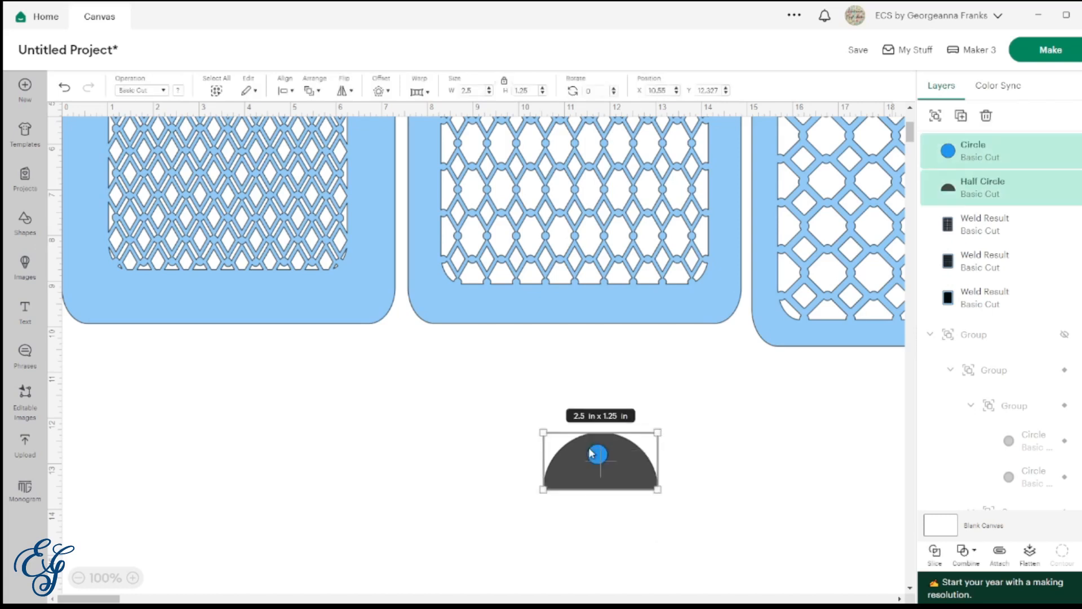
{"action": "left_click", "coordinate": [287, 89]}
{"action": "left_click", "coordinate": [366, 161]}
{"action": "left_click", "coordinate": [286, 90]}
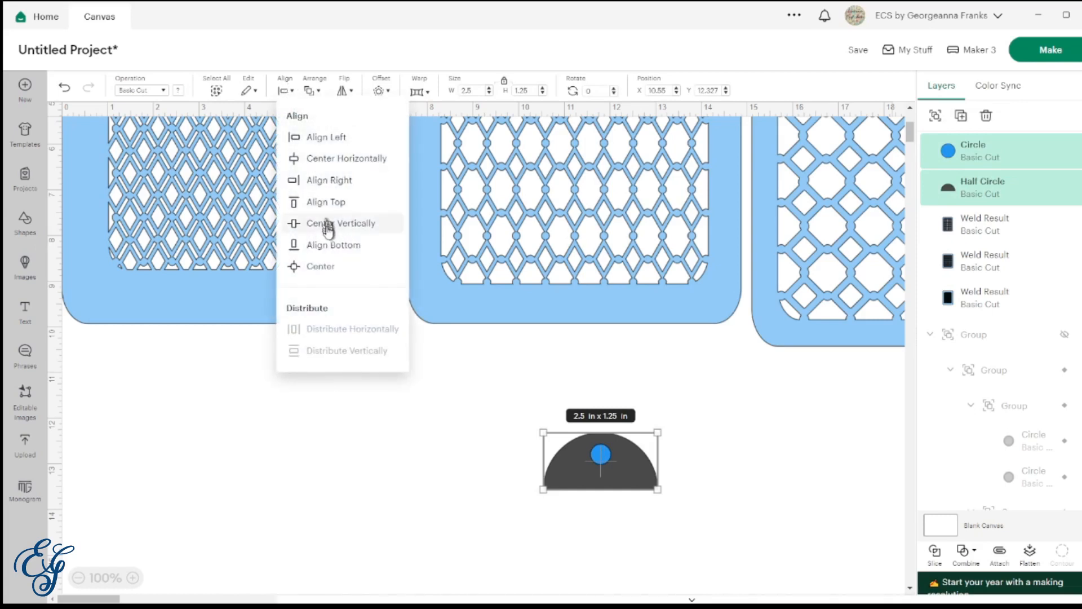
{"action": "left_click", "coordinate": [330, 267]}
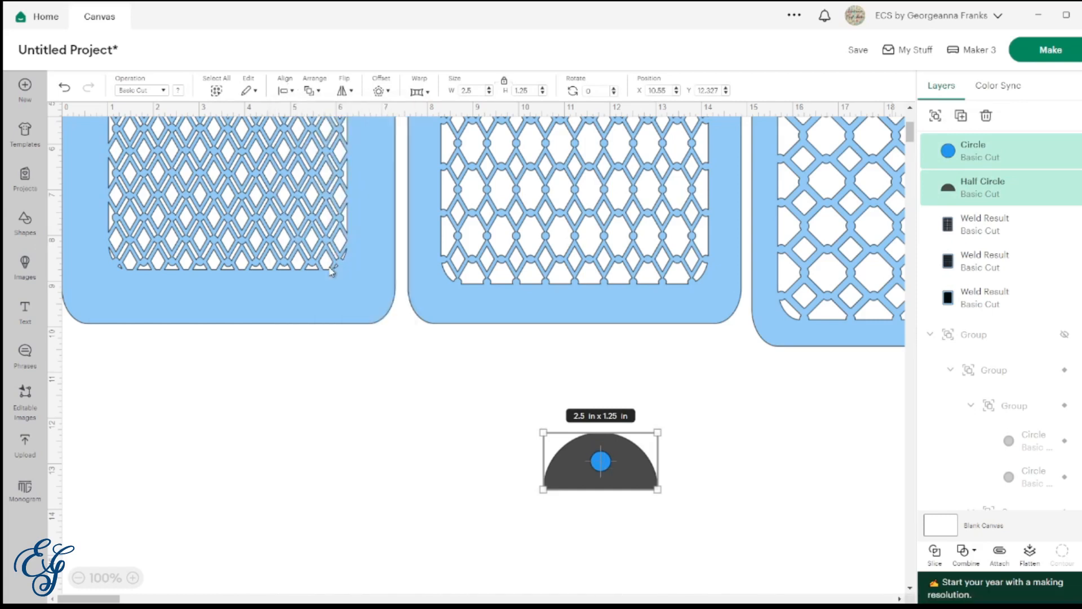
- Move the blue circle slightly up toward the half circle's curved edge, keeping it horizontally centered
{"action": "left_click", "coordinate": [488, 468]}
{"action": "left_click", "coordinate": [603, 464]}
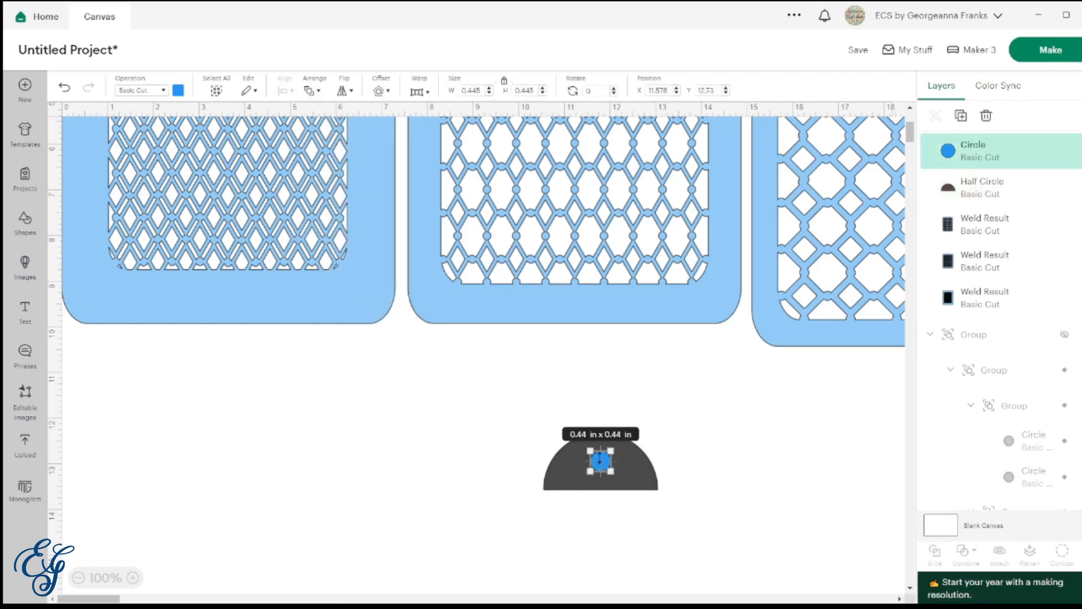
{"action": "left_click_drag", "start_coordinate": [601, 461], "coordinate": [601, 455]}
{"action": "left_click", "coordinate": [711, 494]}
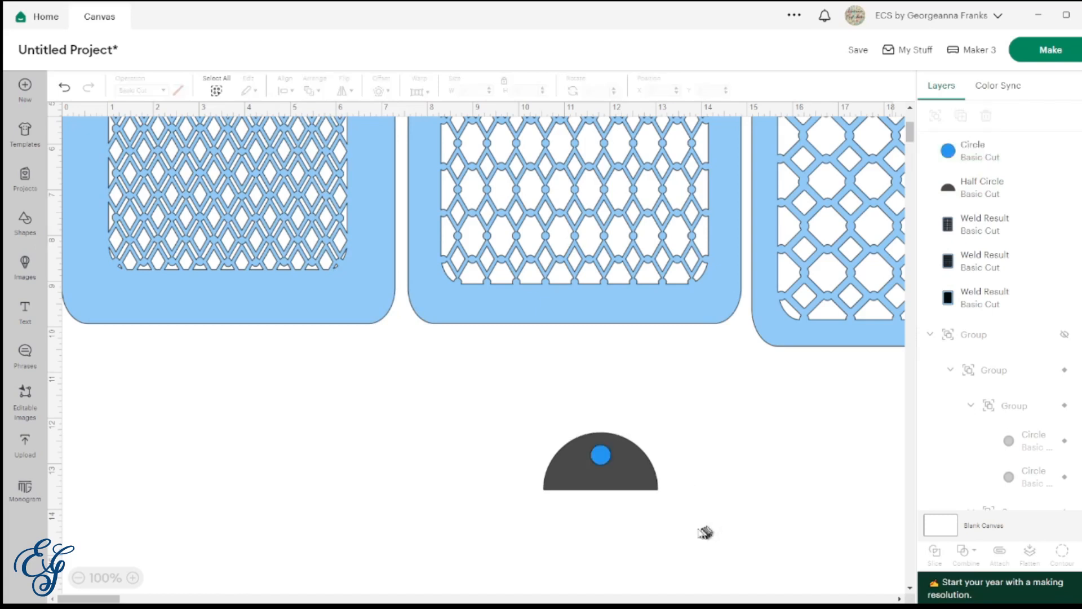
- Slice the blue circle out of the half circle and delete both leftover circles, leaving a hanging hole
{"action": "left_click_drag", "start_coordinate": [705, 531], "coordinate": [538, 442]}
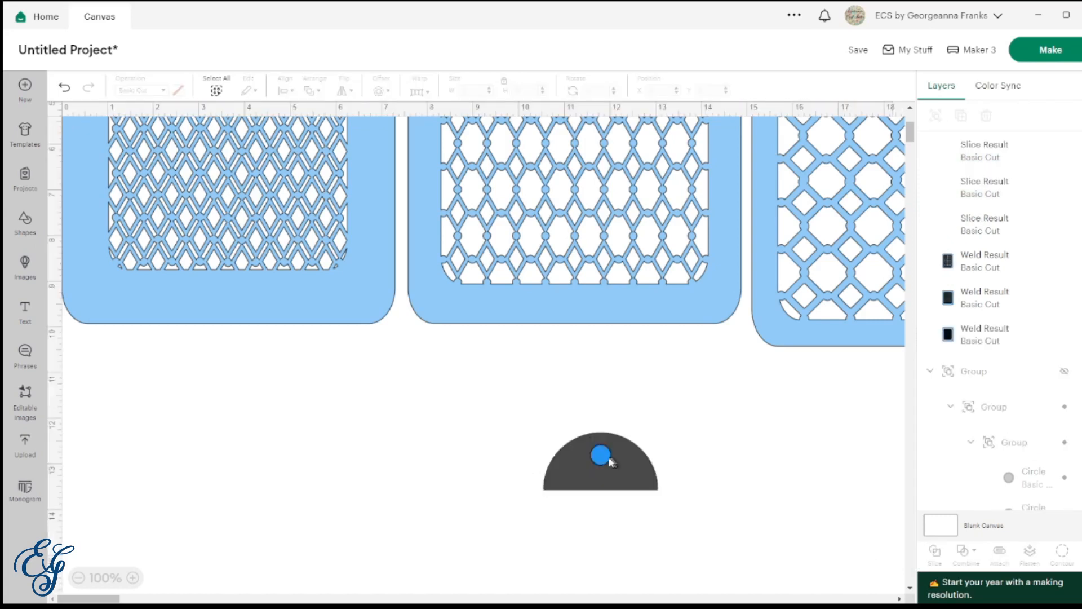
{"action": "left_click_drag", "start_coordinate": [599, 460], "coordinate": [438, 500]}
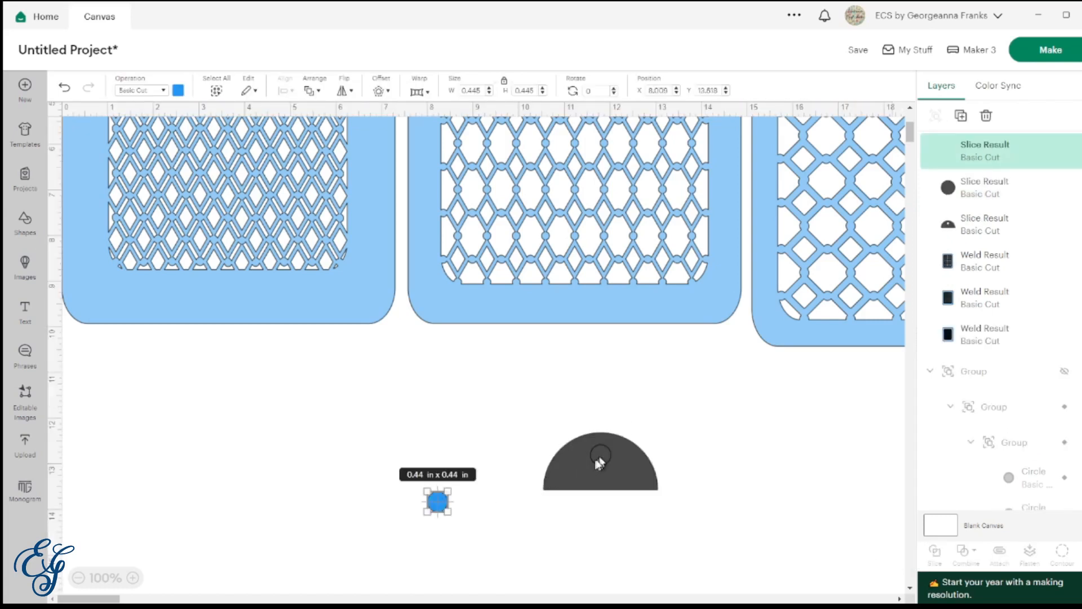
{"action": "left_click_drag", "start_coordinate": [476, 543], "coordinate": [401, 474]}
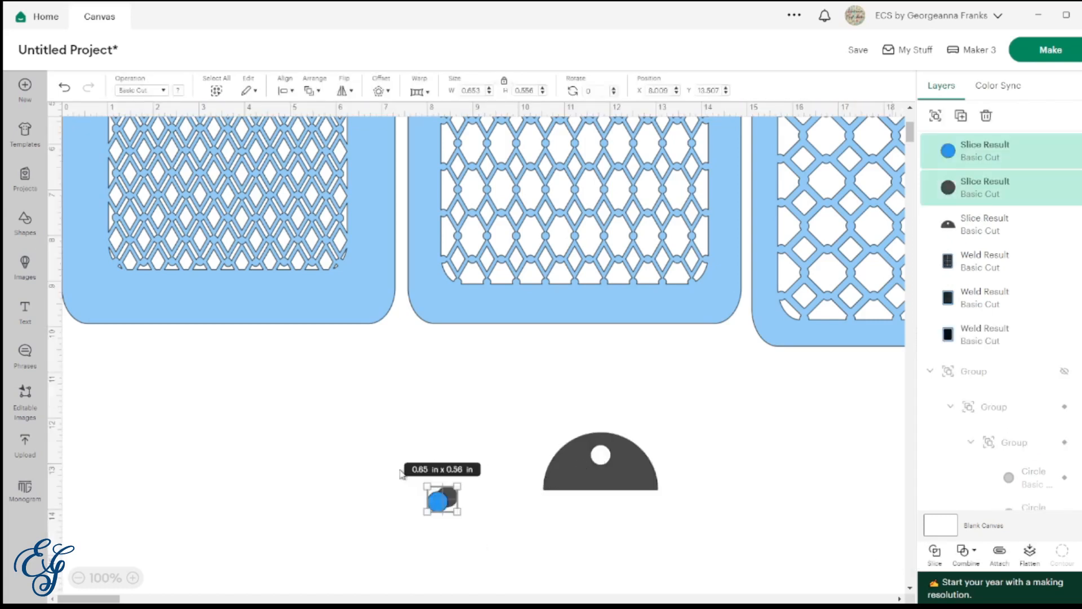
{"action": "key", "text": "Delete"}
- Recolor the half-circle tab light blue and move it up onto the second stencil
{"action": "left_click", "coordinate": [546, 473]}
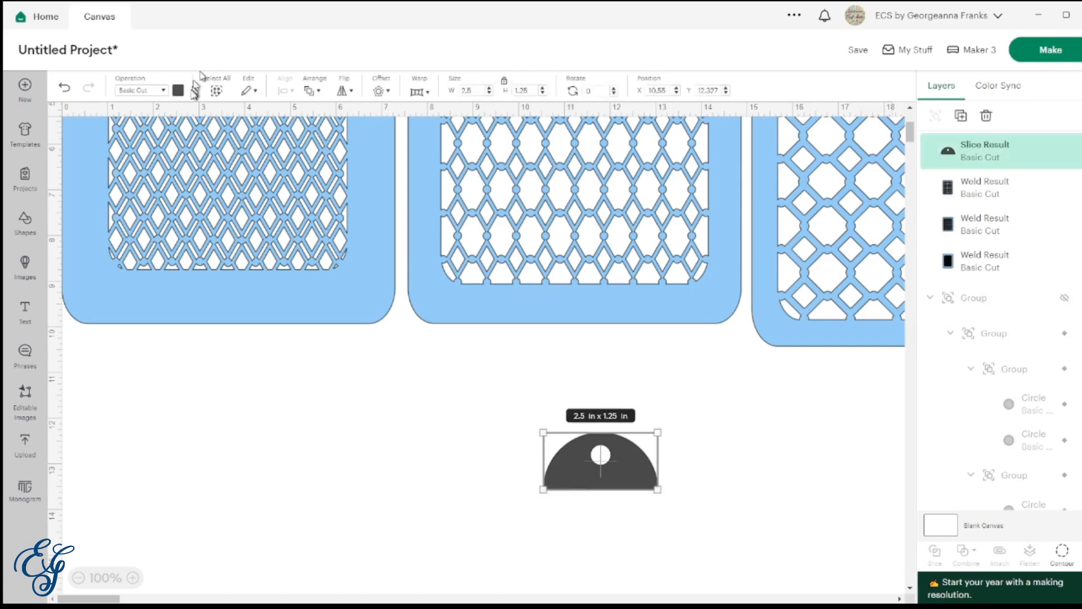
{"action": "left_click", "coordinate": [178, 90]}
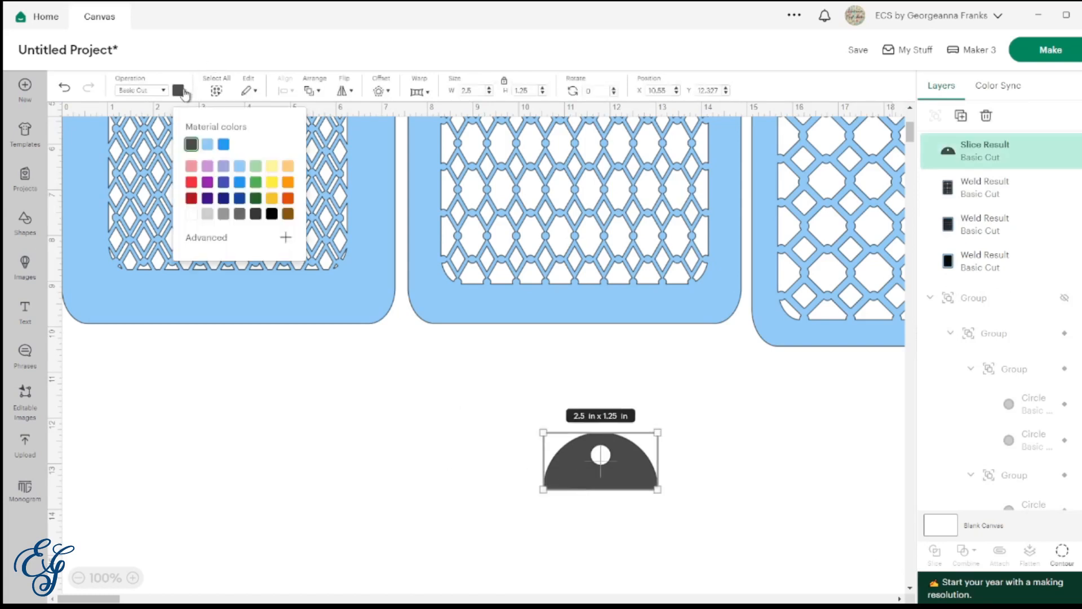
{"action": "left_click", "coordinate": [239, 167]}
{"action": "left_click_drag", "start_coordinate": [601, 467], "coordinate": [495, 326]}
{"action": "scroll", "coordinate": [495, 325], "scroll_direction": "up", "scroll_amount": 5}
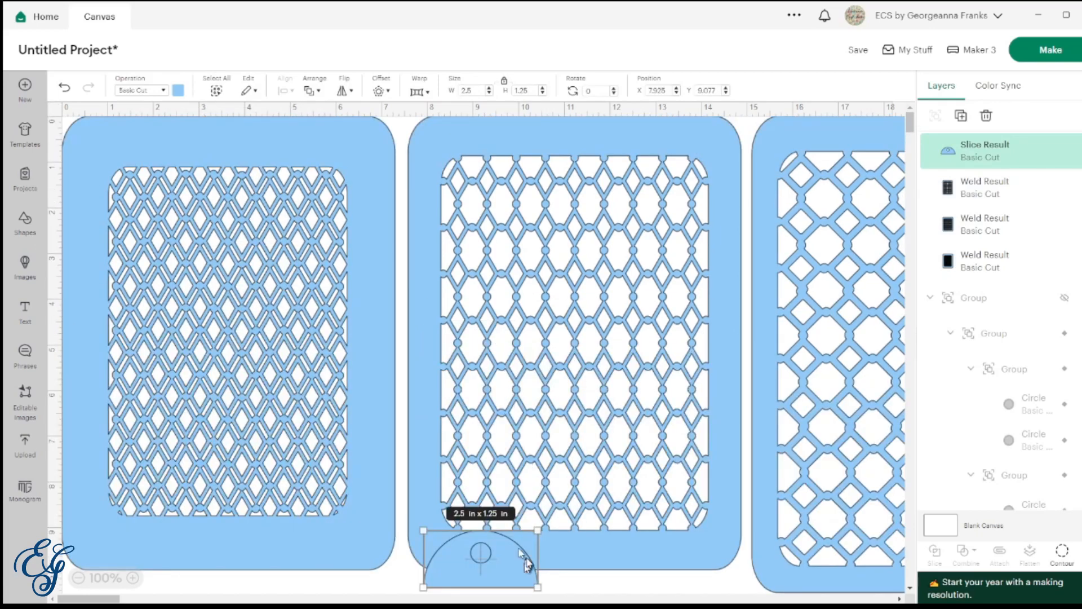
{"action": "left_click_drag", "start_coordinate": [523, 564], "coordinate": [519, 285]}
- Move all three stencils down together and place the tab on the first stencil's upper edge, at about X 2.22, Y 3.62
{"action": "left_click", "coordinate": [344, 350]}
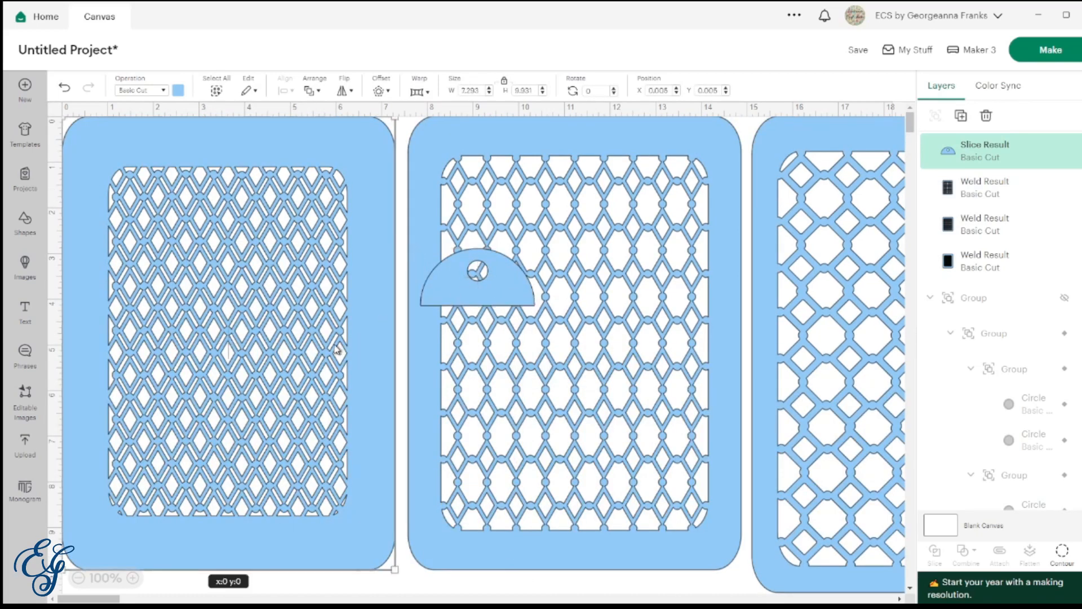
{"action": "left_click", "coordinate": [623, 401], "text": "shift"}
{"action": "left_click", "coordinate": [823, 401], "text": "shift"}
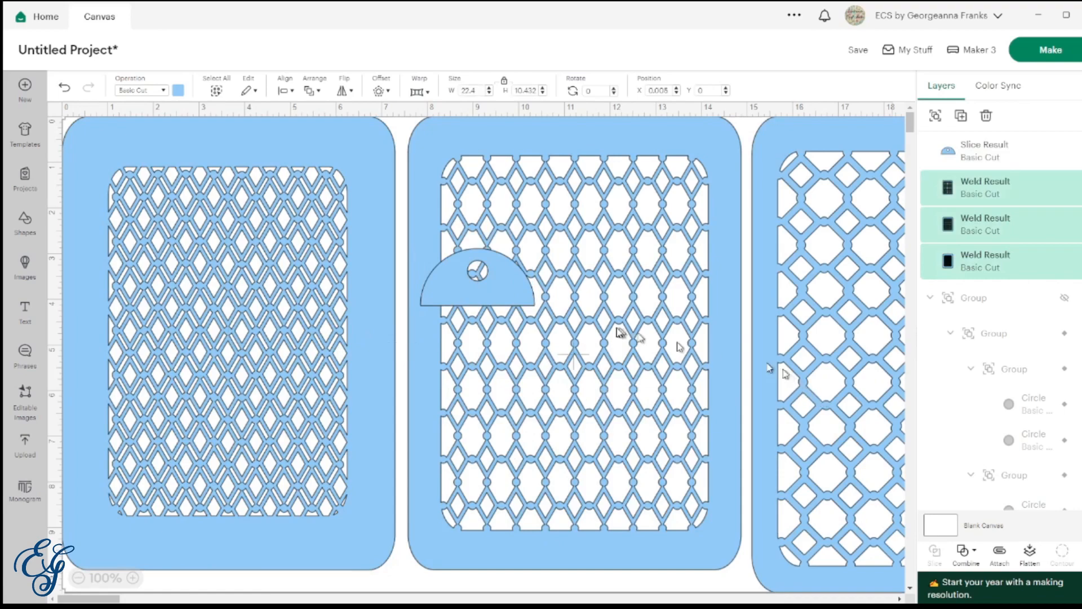
{"action": "left_click_drag", "start_coordinate": [620, 337], "coordinate": [584, 551]}
{"action": "left_click_drag", "start_coordinate": [504, 295], "coordinate": [246, 328]}
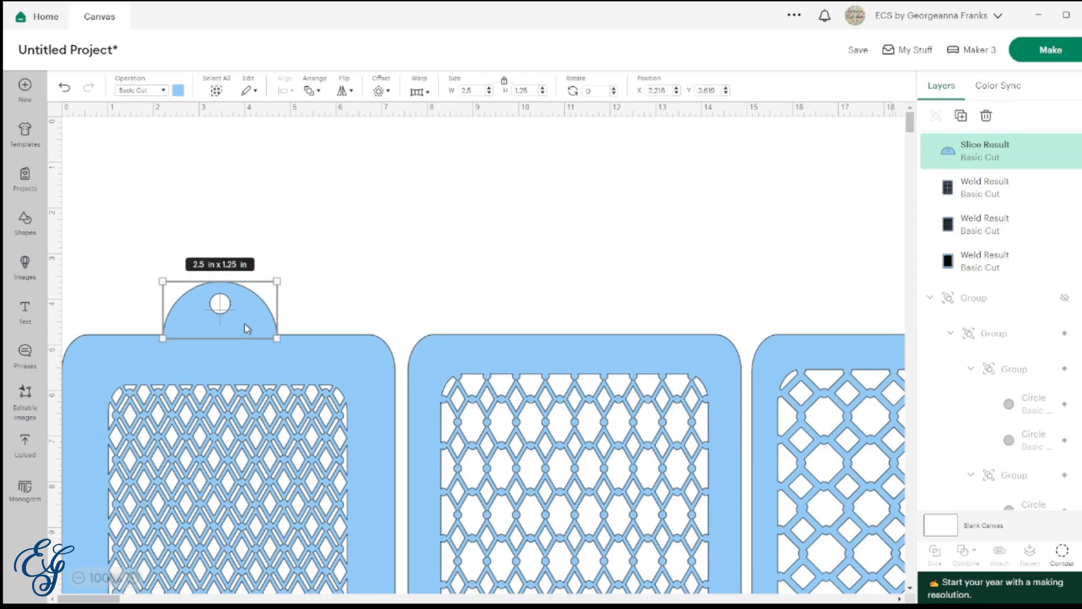
- Duplicate the tab twice and place the copies on the upper edges of the third and second stencils, at about X 15.96 and X 9.16
{"action": "left_click", "coordinate": [961, 116]}
{"action": "left_click", "coordinate": [964, 122]}
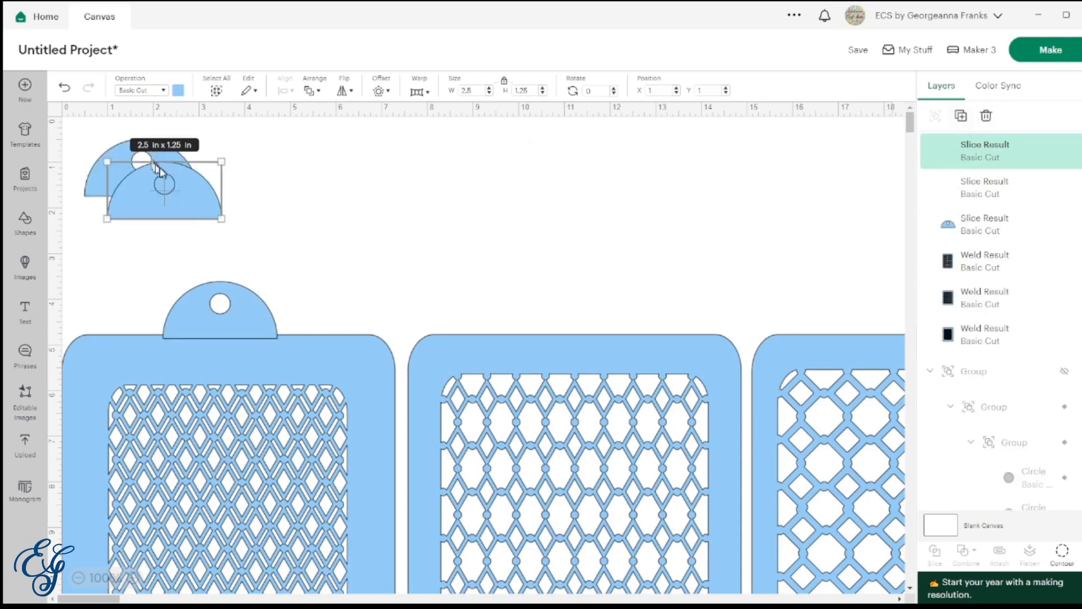
{"action": "left_click_drag", "start_coordinate": [185, 188], "coordinate": [867, 311]}
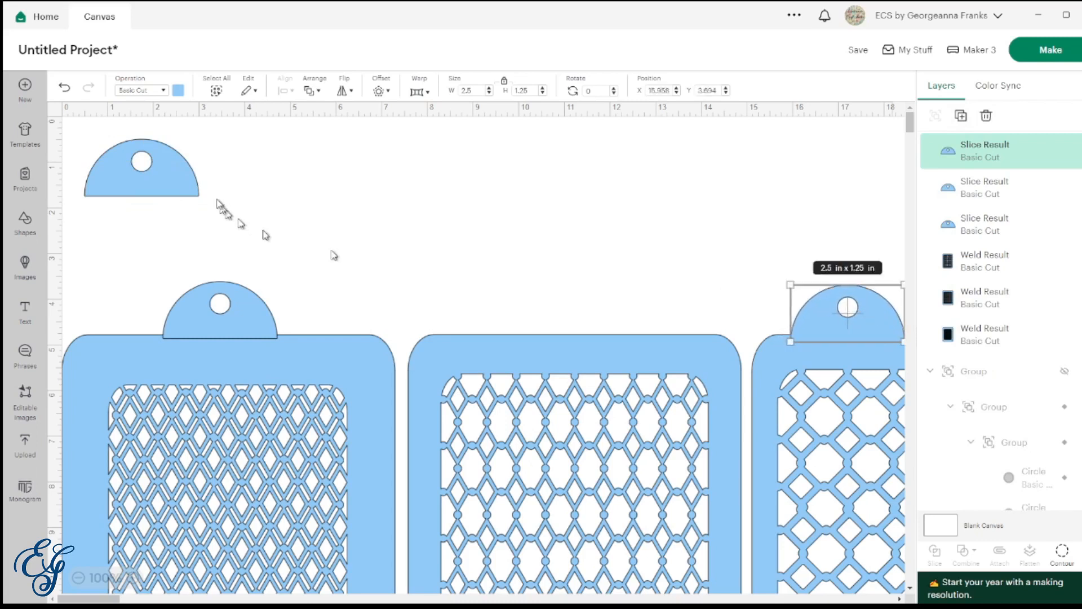
{"action": "left_click_drag", "start_coordinate": [193, 181], "coordinate": [564, 309]}
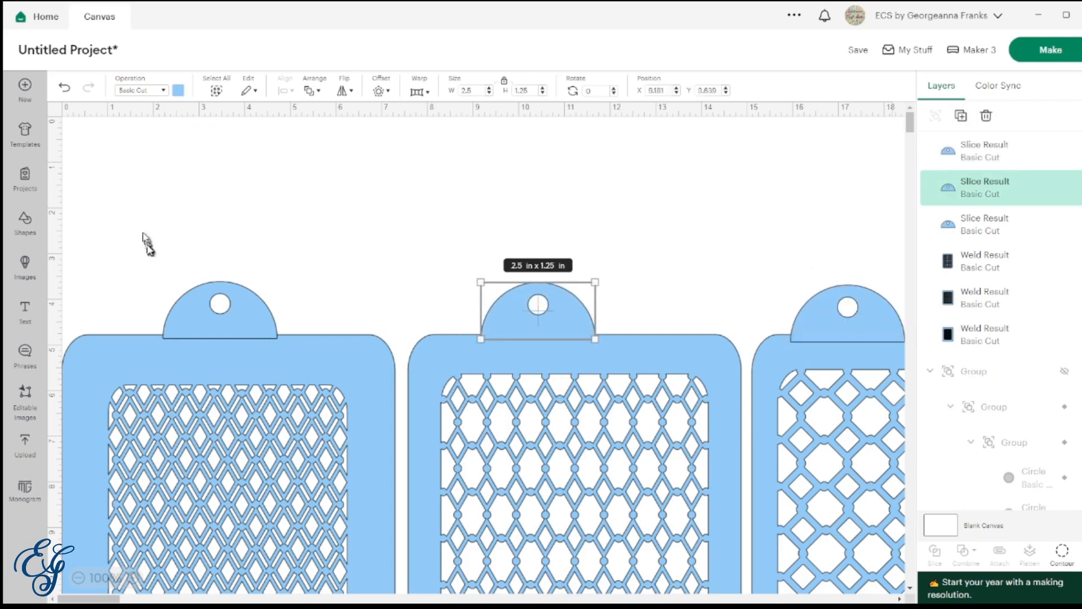
- Center the first tab horizontally on the first stencil
{"action": "left_click_drag", "start_coordinate": [143, 234], "coordinate": [252, 411]}
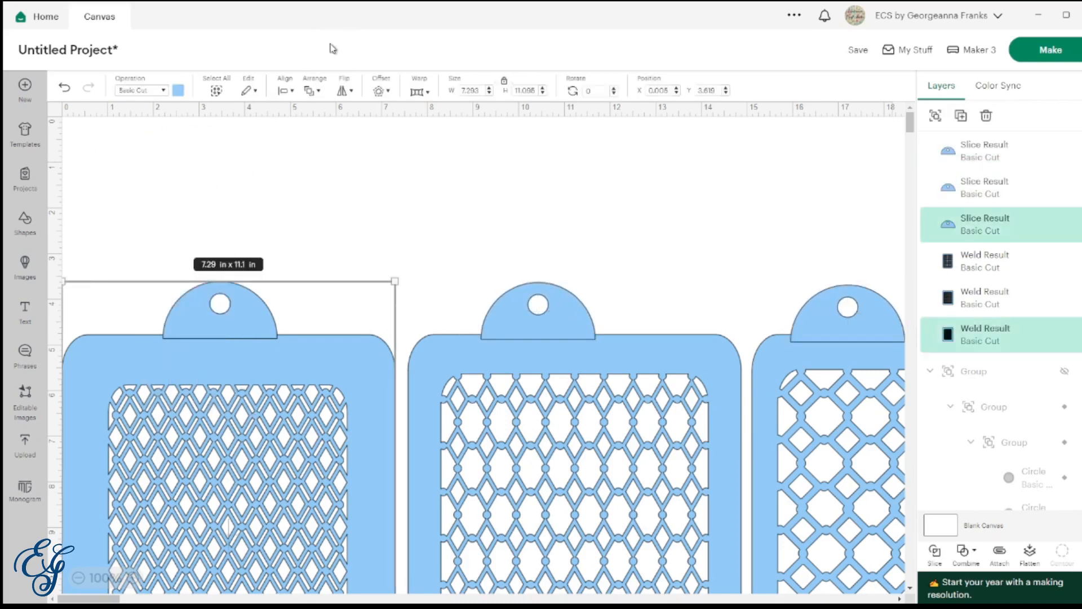
{"action": "left_click", "coordinate": [282, 92]}
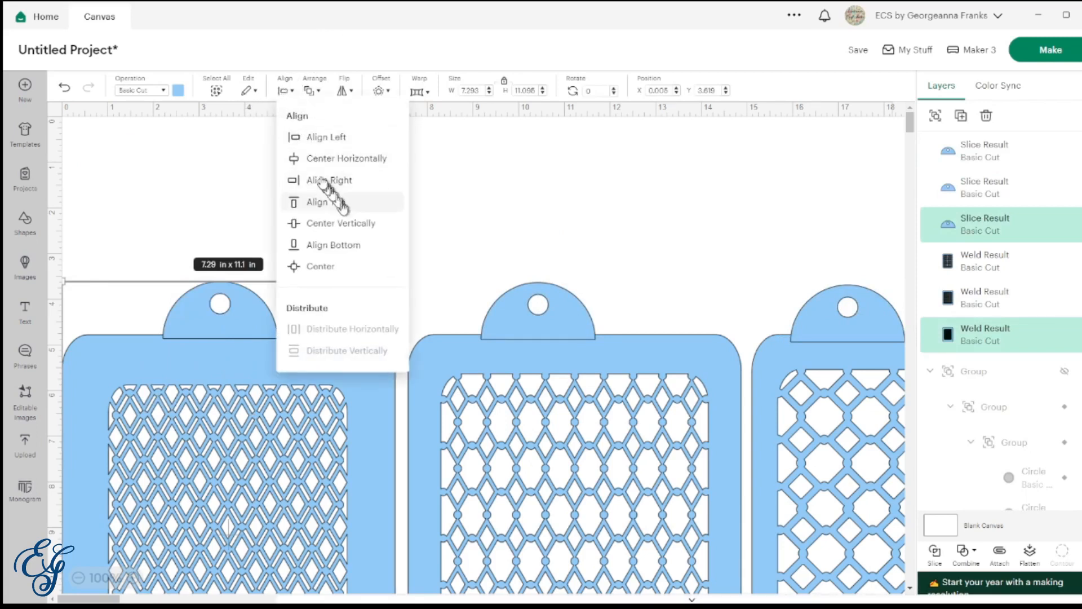
{"action": "left_click", "coordinate": [356, 161]}
{"action": "left_click", "coordinate": [242, 181]}
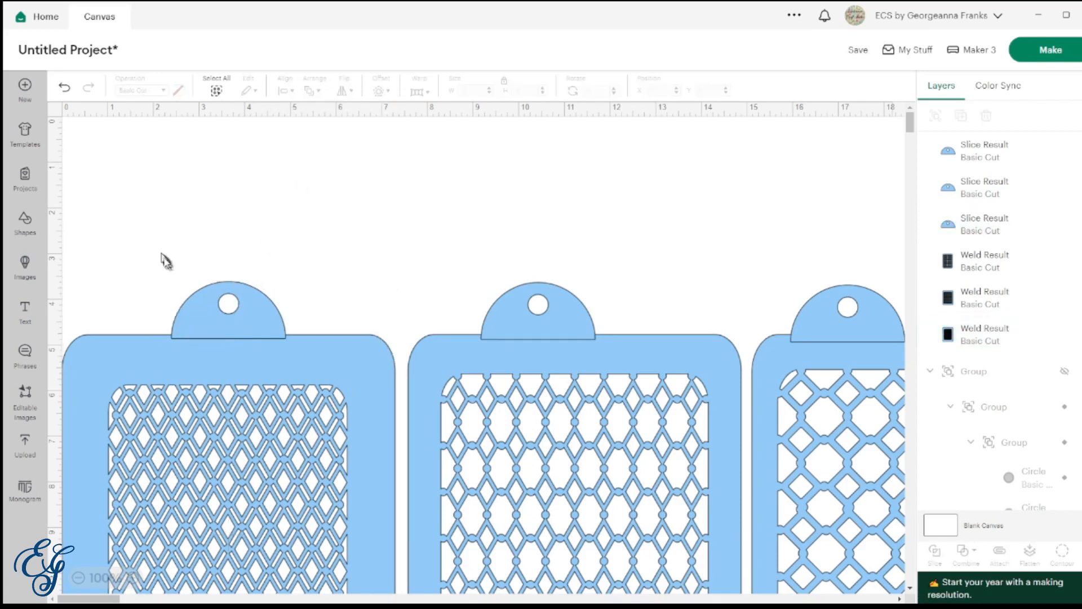
- Weld the first tab to its stencil and move the welded piece up to the canvas's upper edge
{"action": "left_click_drag", "start_coordinate": [162, 259], "coordinate": [253, 411]}
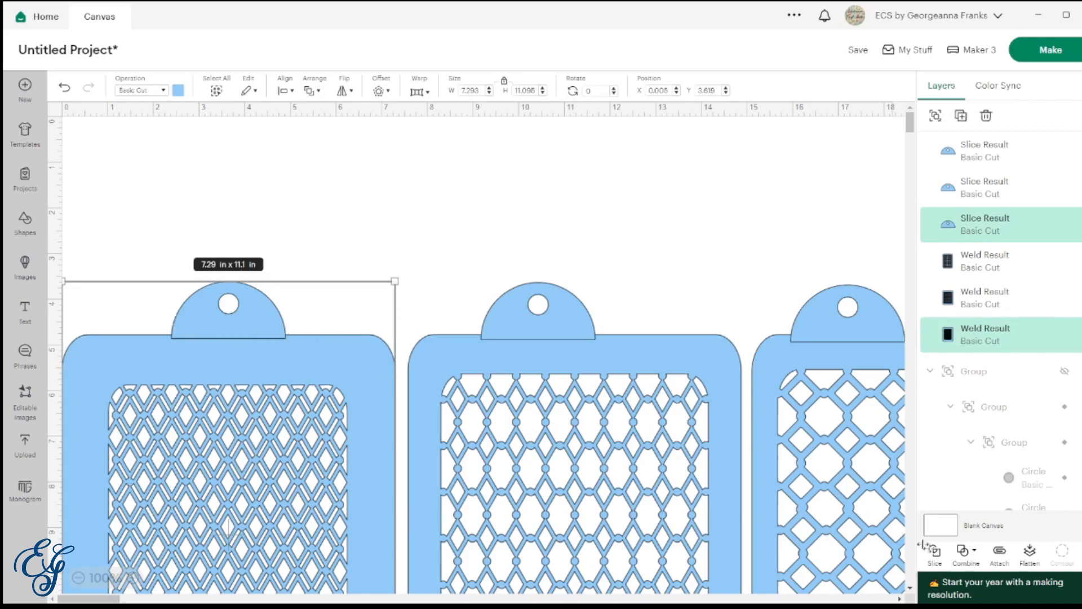
{"action": "left_click", "coordinate": [966, 550]}
{"action": "left_click_drag", "start_coordinate": [304, 379], "coordinate": [218, 150]}
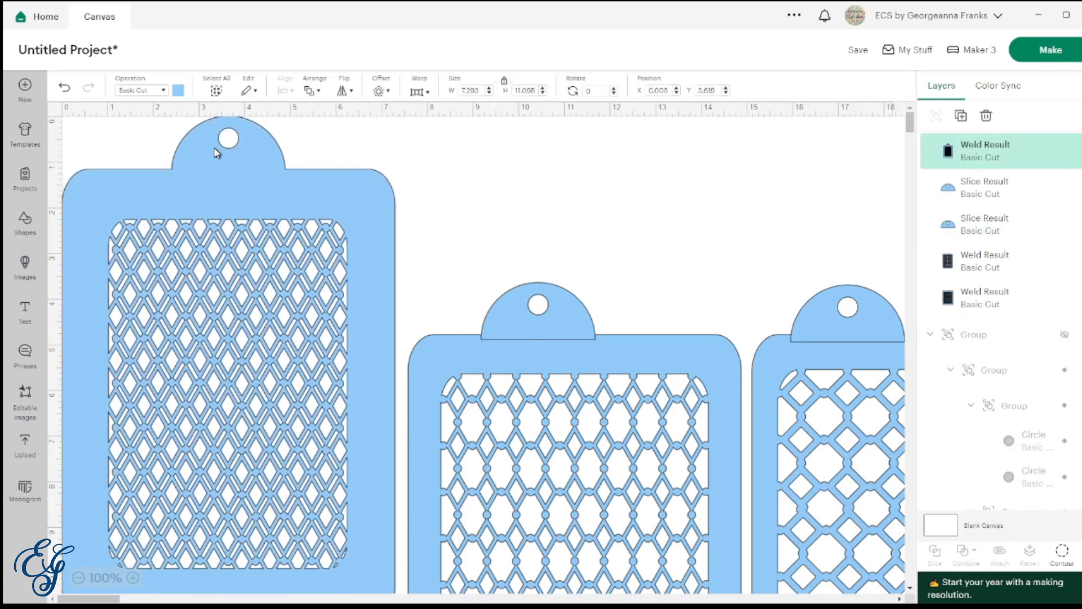
- Seat the second tab on the middle stencil's upper edge and center it horizontally on that stencil
{"action": "left_click_drag", "start_coordinate": [562, 326], "coordinate": [605, 323]}
{"action": "left_click_drag", "start_coordinate": [551, 218], "coordinate": [588, 411]}
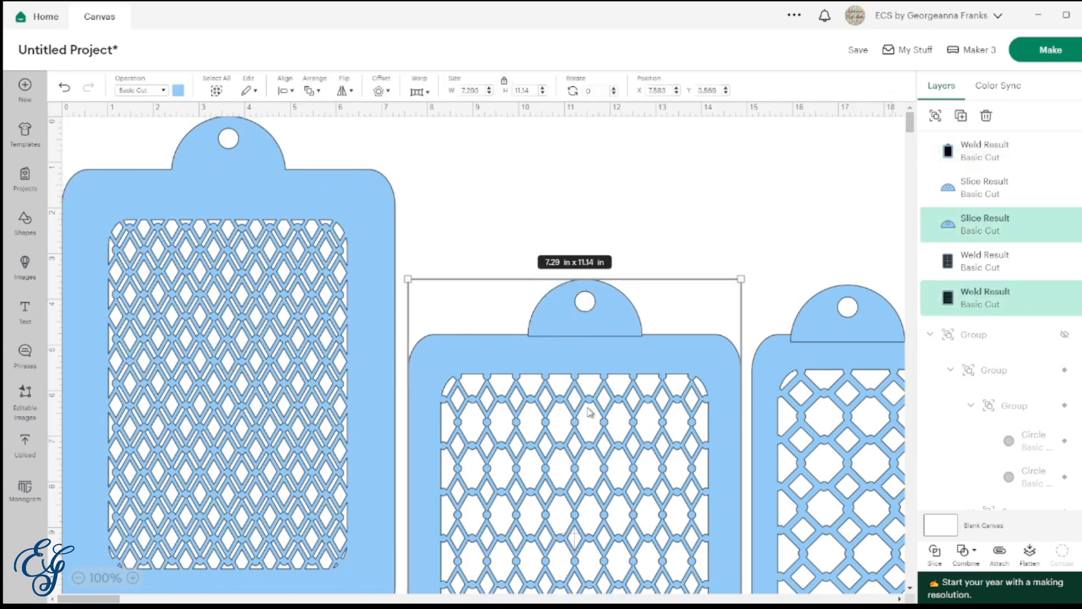
{"action": "left_click", "coordinate": [287, 96]}
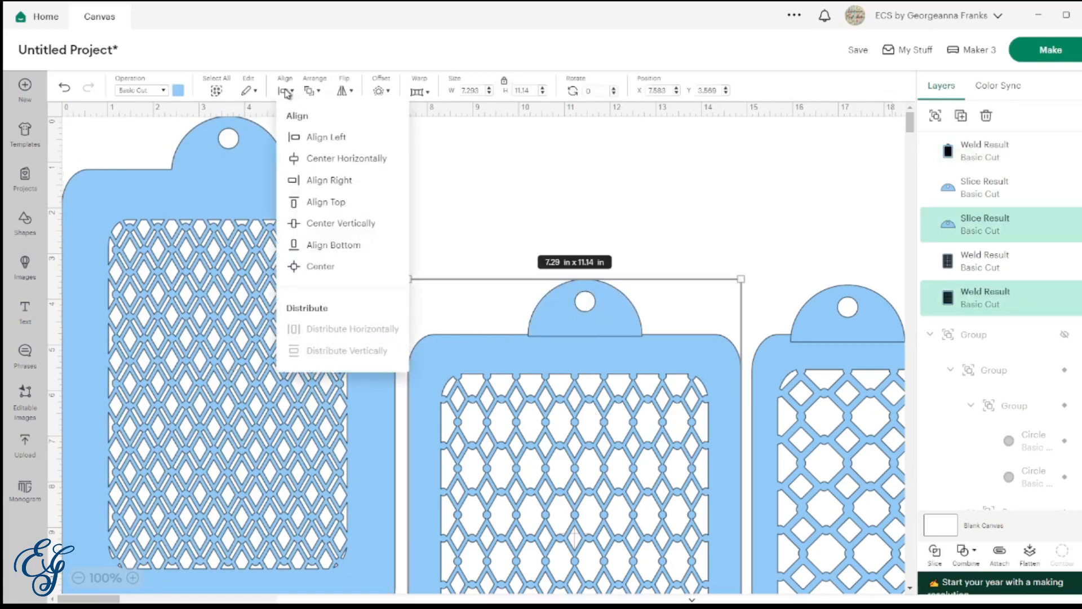
{"action": "left_click", "coordinate": [364, 161]}
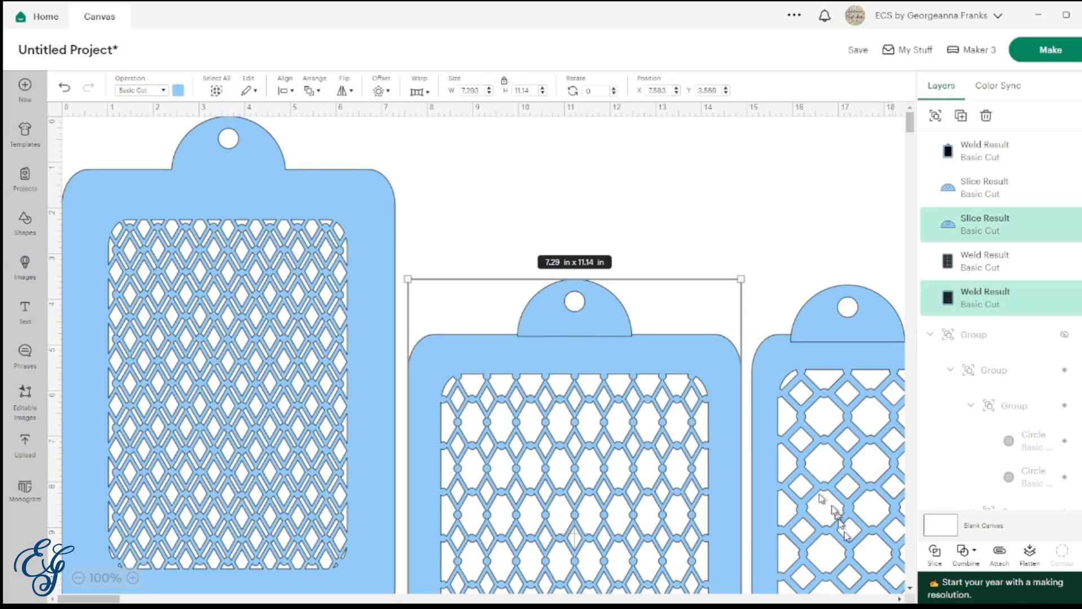
- Weld the second tab to its stencil and move the welded piece up to about X 7.56, Y 0
{"action": "left_click", "coordinate": [964, 551]}
{"action": "left_click", "coordinate": [995, 416]}
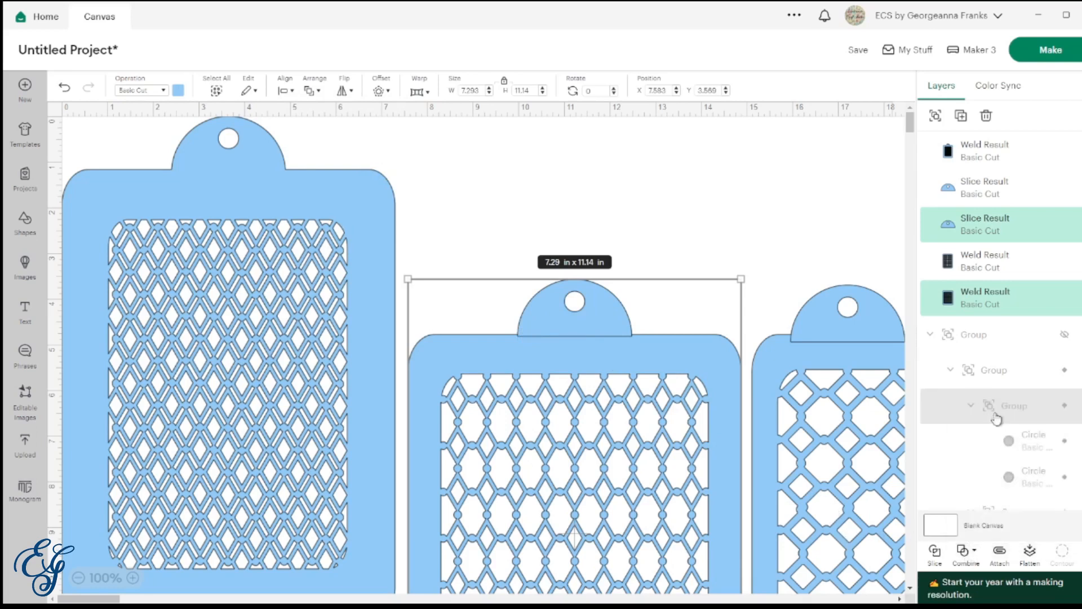
{"action": "left_click_drag", "start_coordinate": [589, 327], "coordinate": [581, 162]}
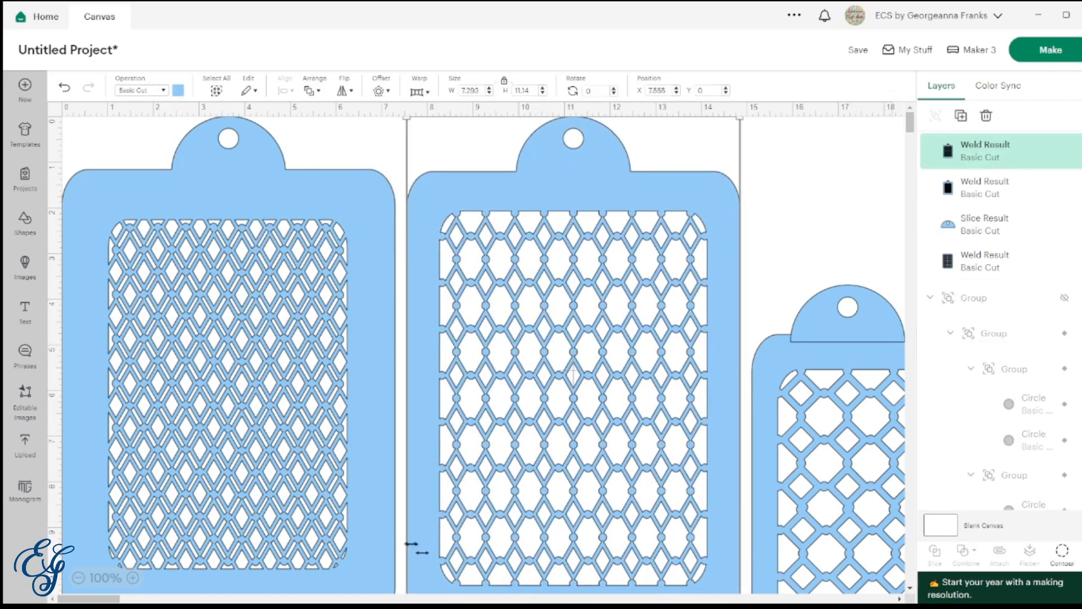
- Seat the third tab on the third stencil's upper edge and center it horizontally on that stencil
{"action": "scroll", "coordinate": [544, 469], "scroll_direction": "right", "scroll_amount": 10}
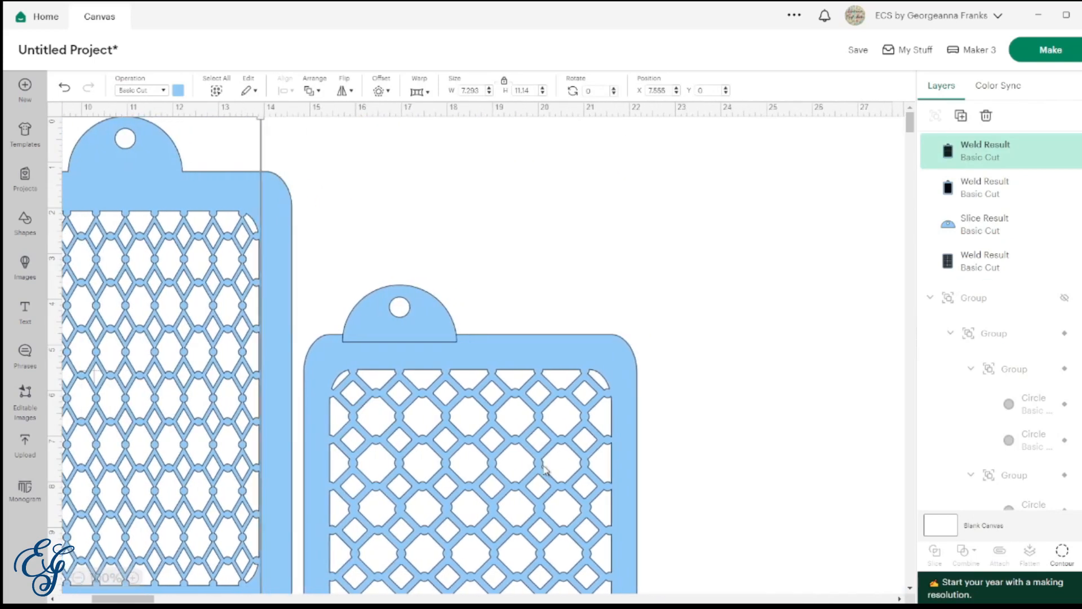
{"action": "left_click_drag", "start_coordinate": [399, 337], "coordinate": [459, 328]}
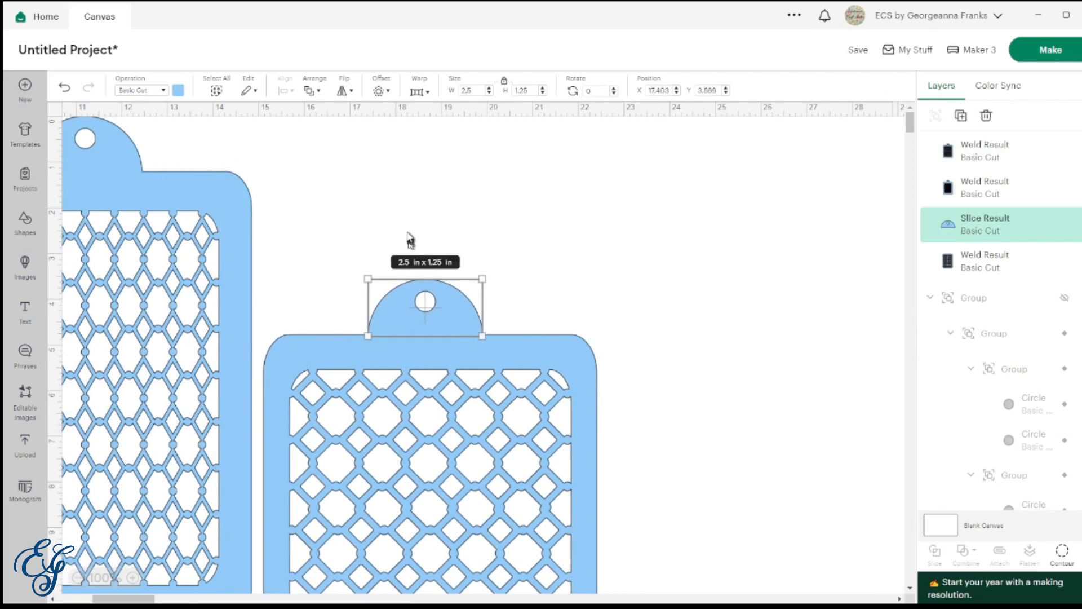
{"action": "left_click_drag", "start_coordinate": [404, 218], "coordinate": [467, 431]}
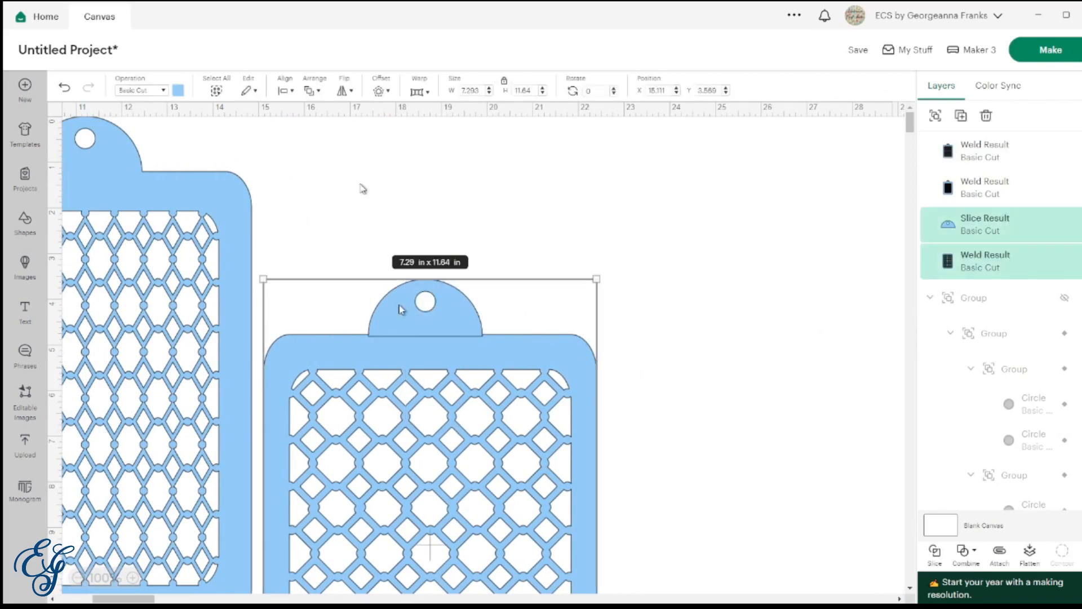
{"action": "left_click", "coordinate": [285, 90]}
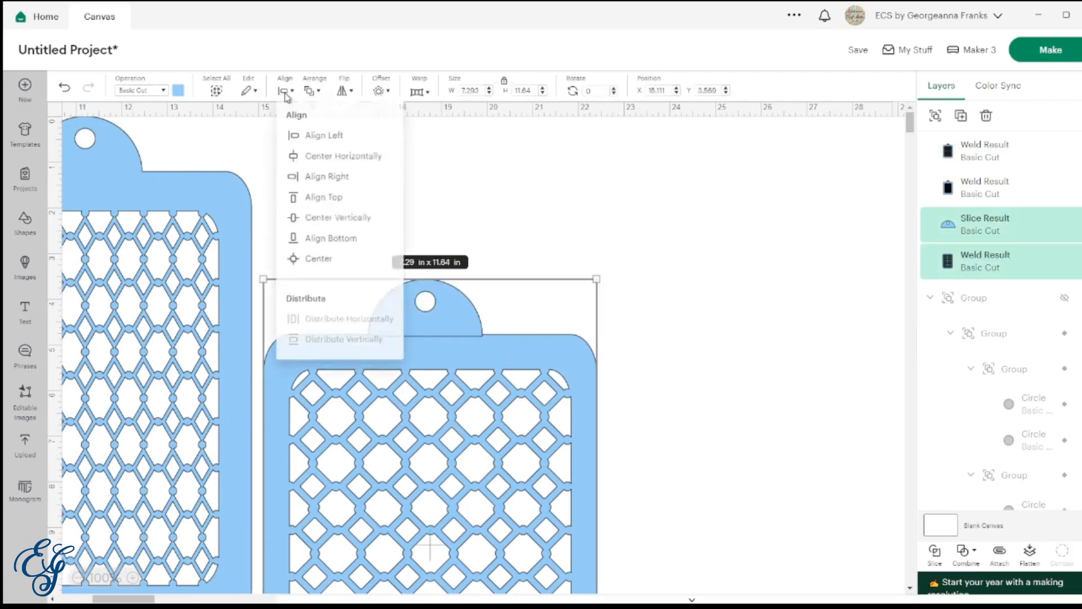
{"action": "left_click", "coordinate": [362, 160]}
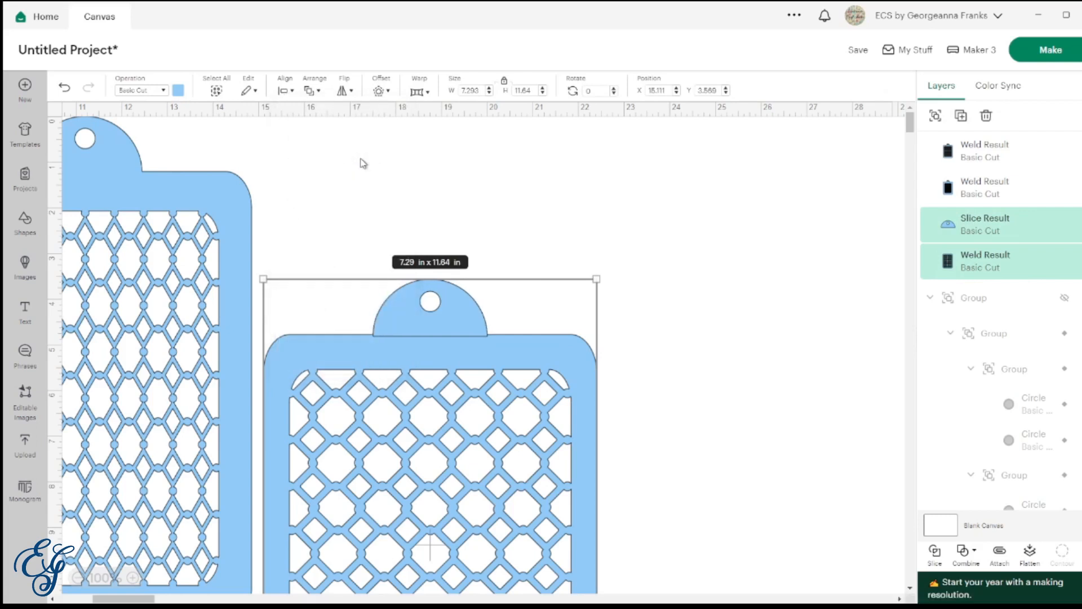
- Weld the third tab to its stencil and move the welded piece up to about X 15.26, Y 0
{"action": "left_click", "coordinate": [973, 555]}
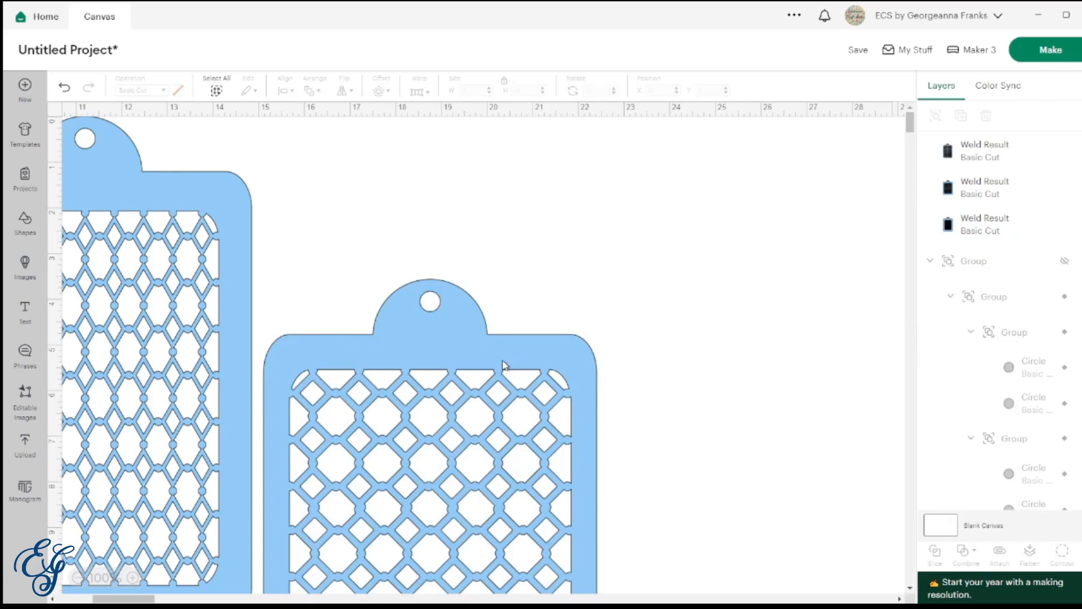
{"action": "left_click_drag", "start_coordinate": [471, 343], "coordinate": [467, 163]}
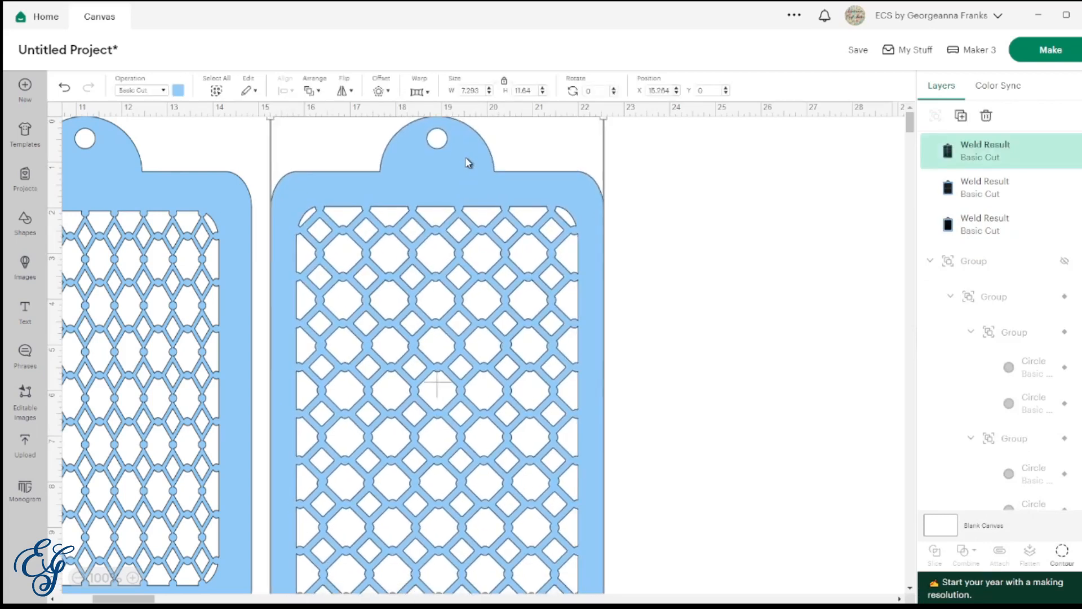
- Move all three tabbed stencils together to about X 8.74, Y 5.33 and deselect them
{"action": "left_click", "coordinate": [77, 577]}
{"action": "left_click", "coordinate": [77, 577]}
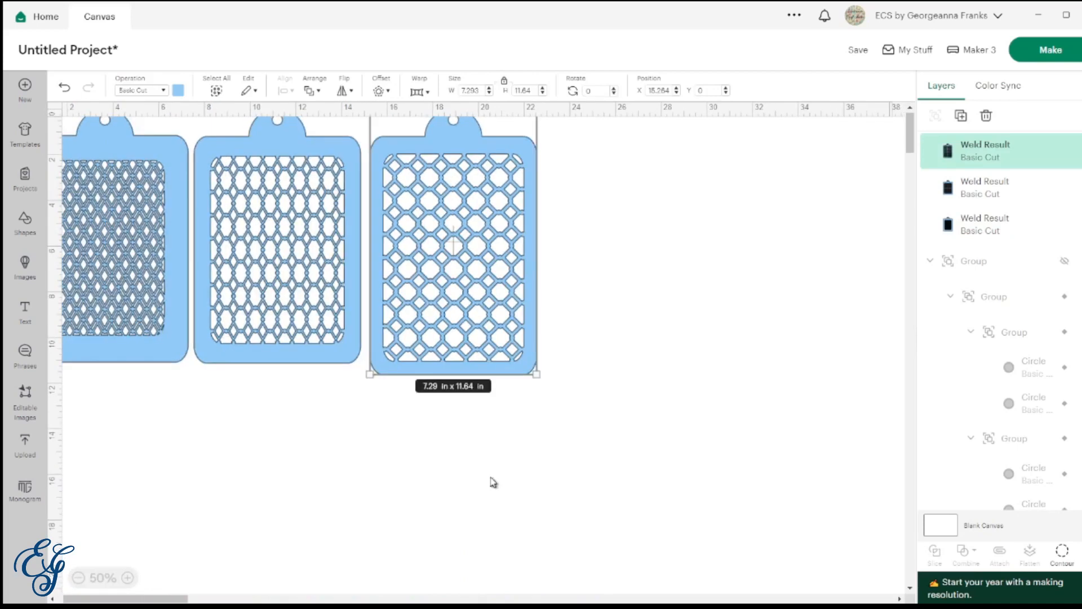
{"action": "left_click_drag", "start_coordinate": [491, 477], "coordinate": [317, 376]}
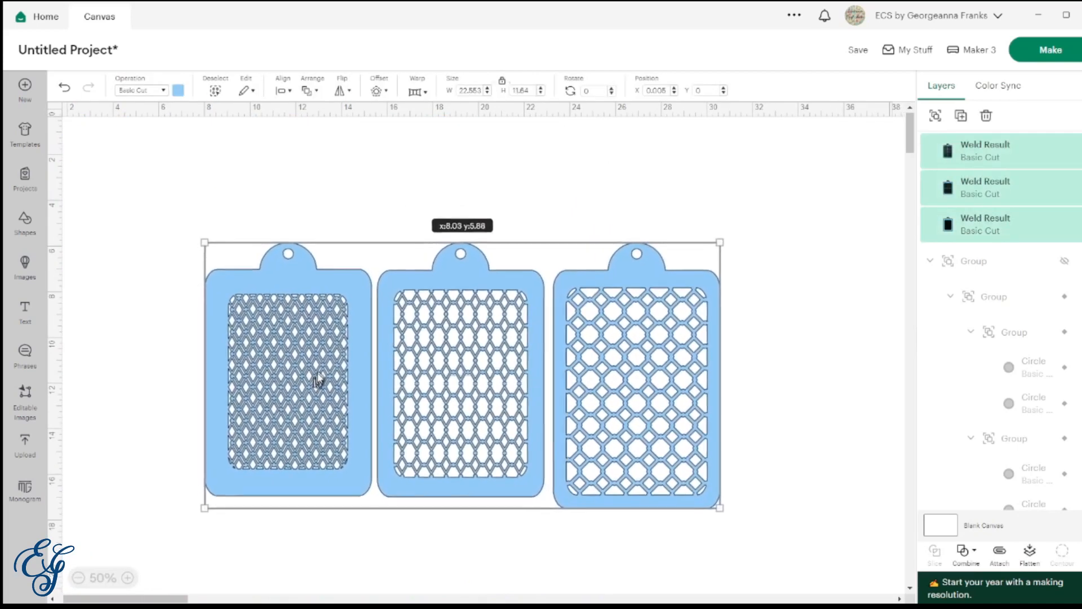
{"action": "left_click", "coordinate": [128, 577]}
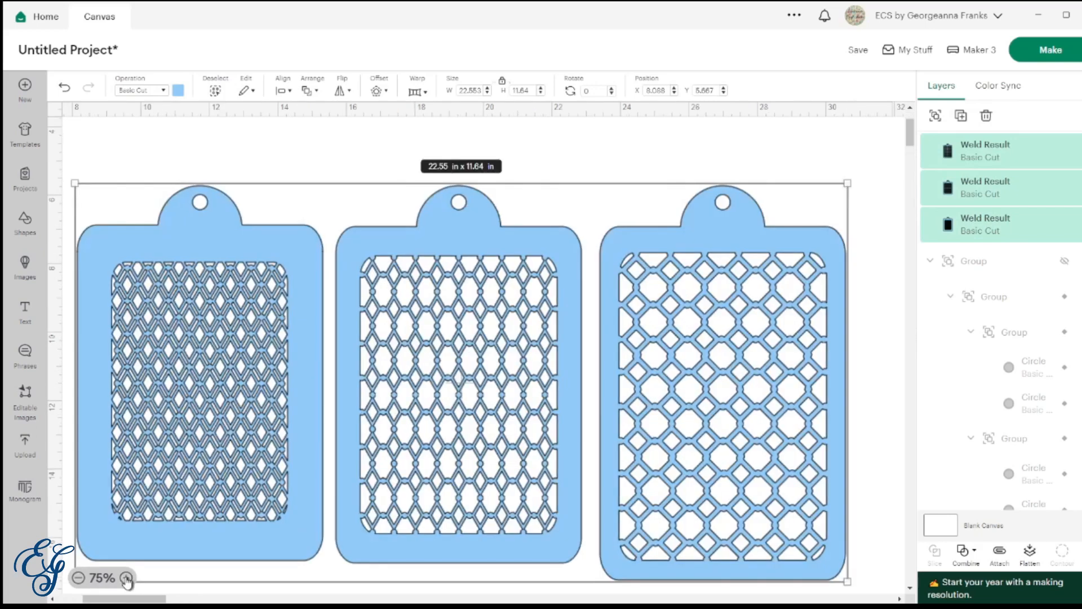
{"action": "left_click_drag", "start_coordinate": [454, 393], "coordinate": [475, 381]}
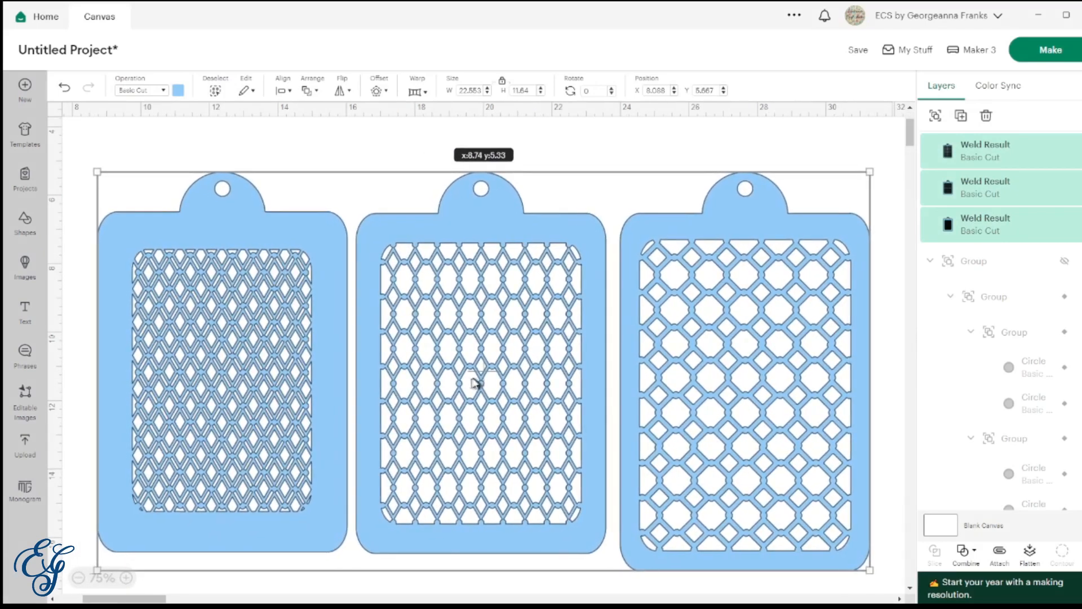
{"action": "left_click", "coordinate": [194, 140]}
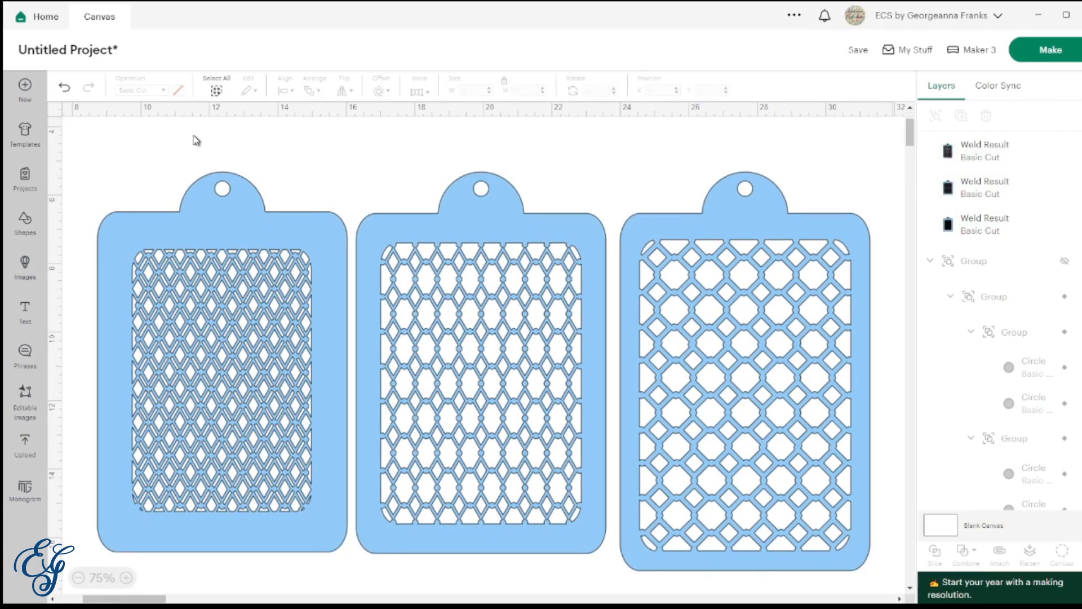
- Check the saved projects' titles and enter "ECS -Diamonds and Dots 2 Stencils" as this project's title for saving
{"action": "left_click", "coordinate": [916, 52]}
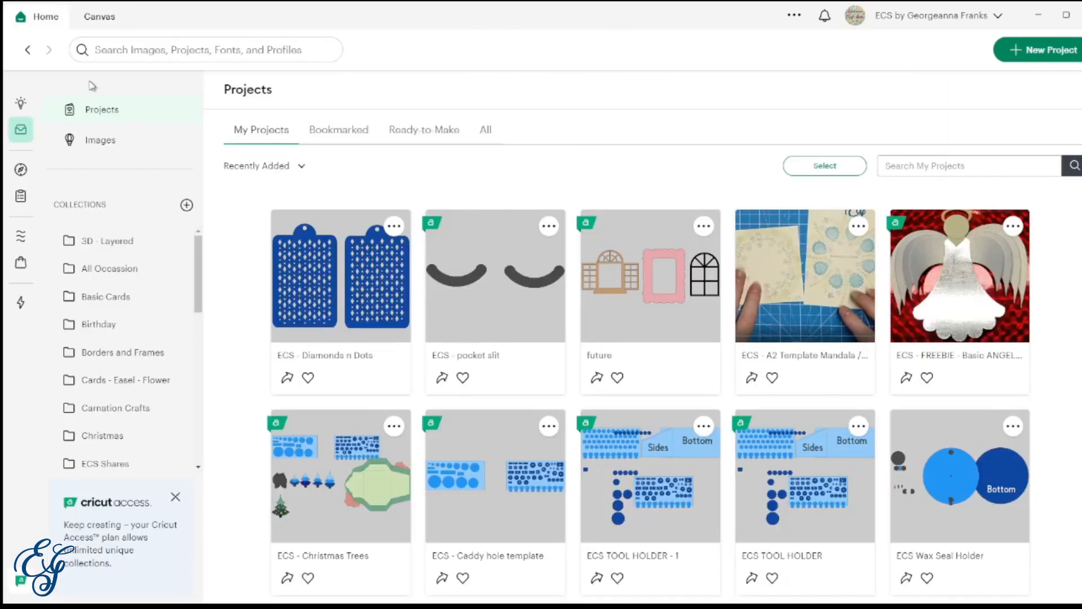
{"action": "left_click", "coordinate": [105, 21]}
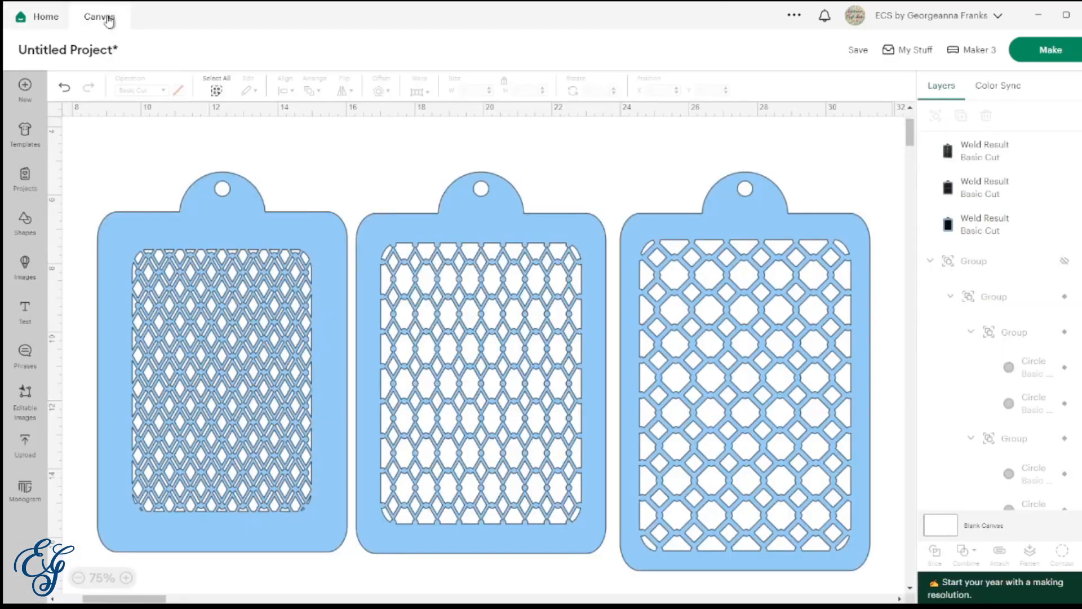
{"action": "left_click", "coordinate": [858, 51]}
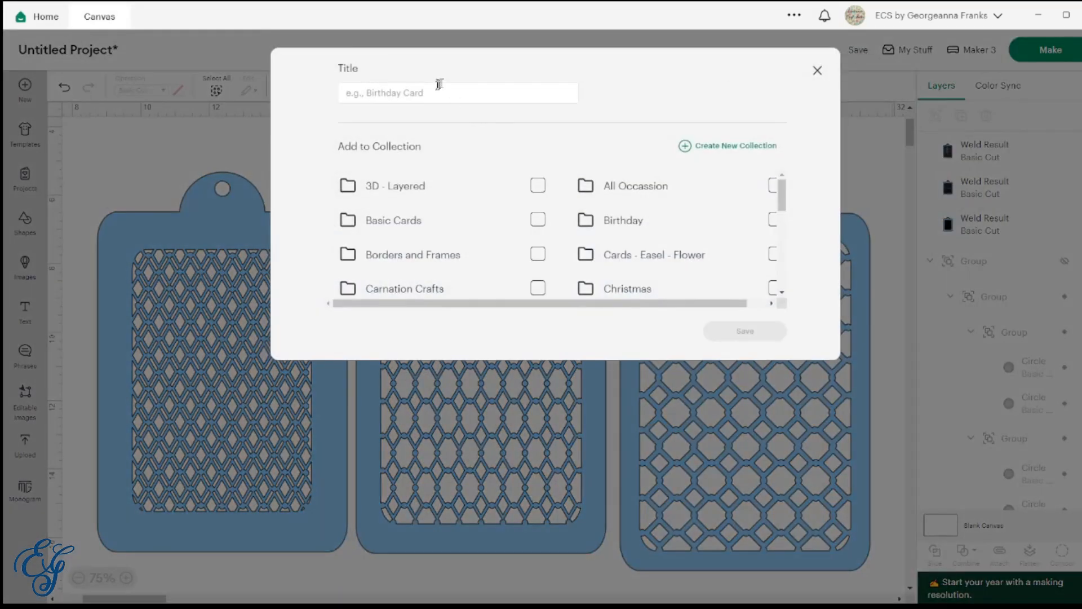
{"action": "left_click", "coordinate": [401, 93]}
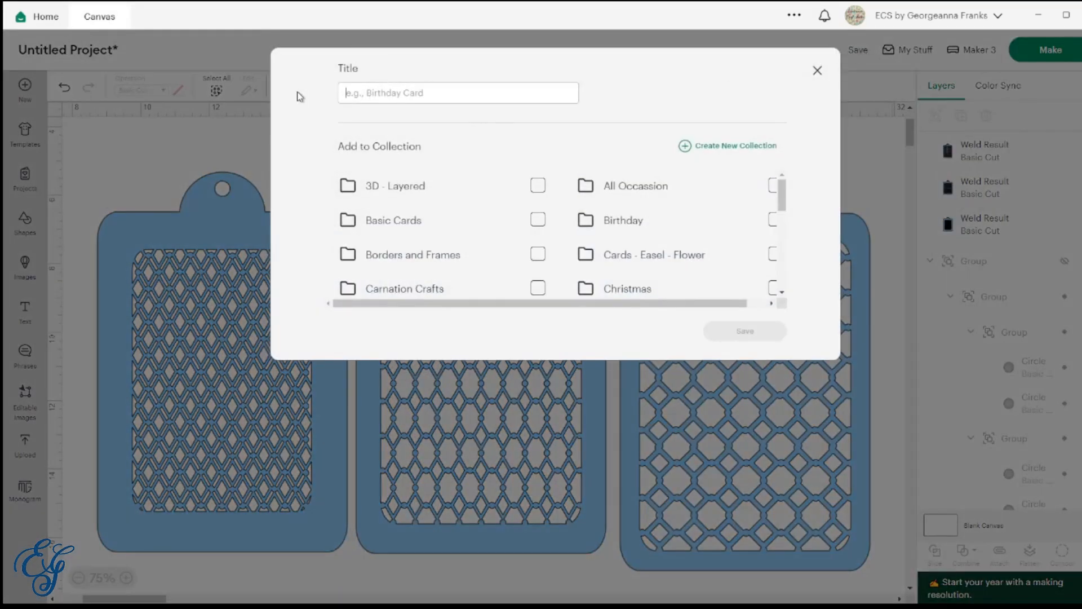
{"action": "type", "text": "ECS -"}
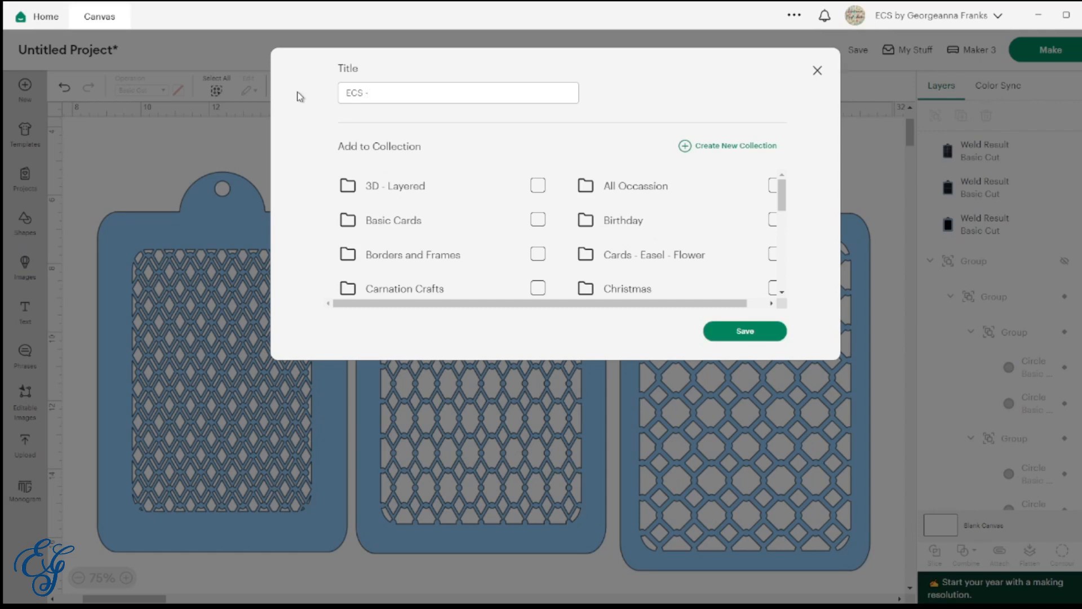
{"action": "type", "text": "Diamonds and Dots 2 Stencils"}
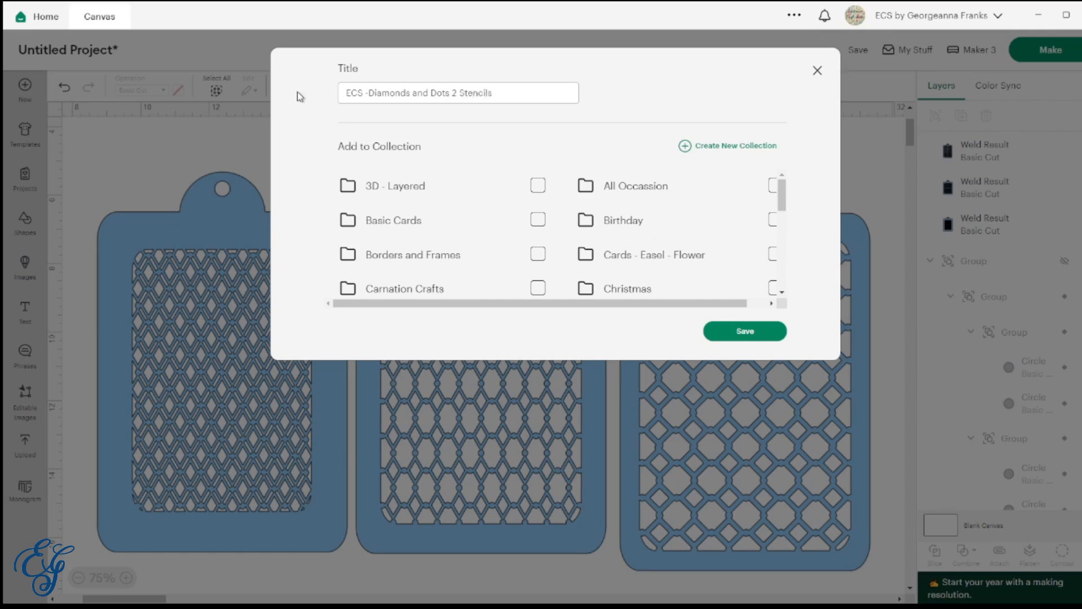
- Add the project to the ECS Shares, FB Group Shares and Stencils collections and save it
{"action": "scroll", "coordinate": [508, 232], "scroll_direction": "down", "scroll_amount": 3}
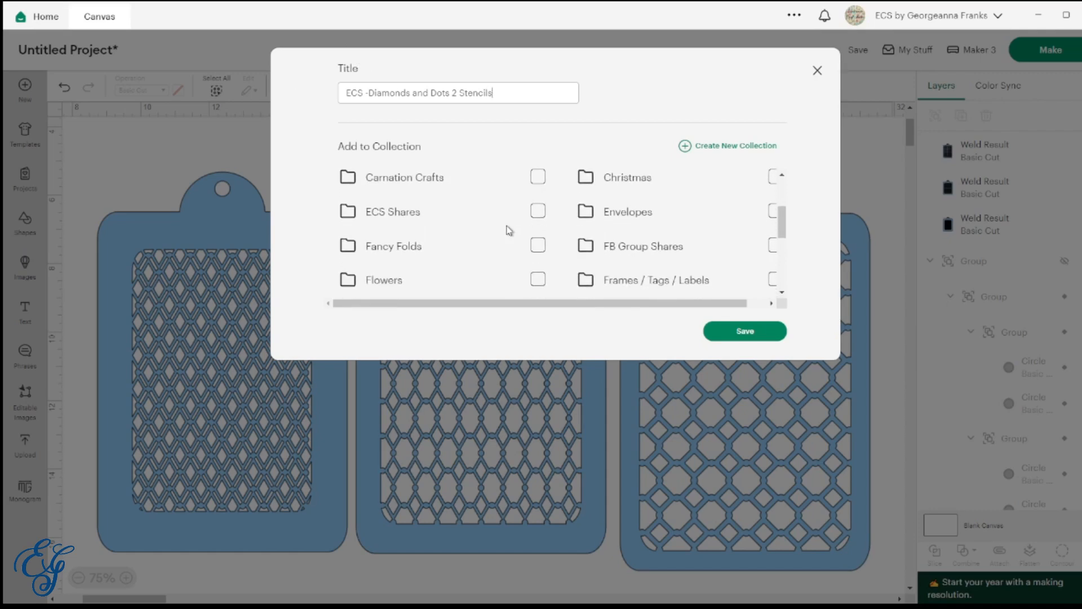
{"action": "left_click", "coordinate": [538, 212]}
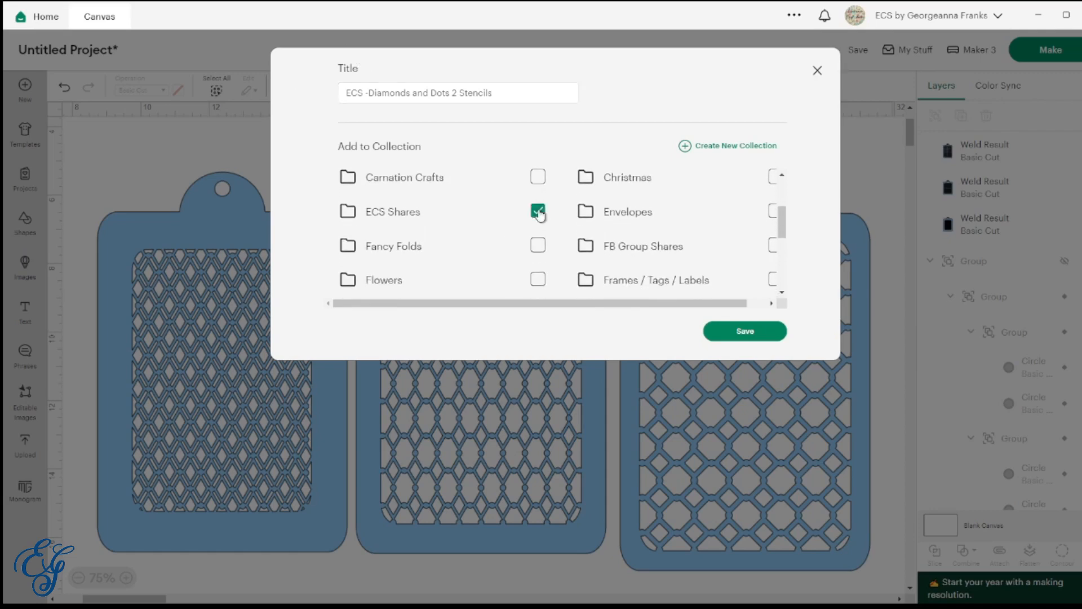
{"action": "left_click", "coordinate": [772, 249]}
{"action": "scroll", "coordinate": [664, 246], "scroll_direction": "down", "scroll_amount": 1}
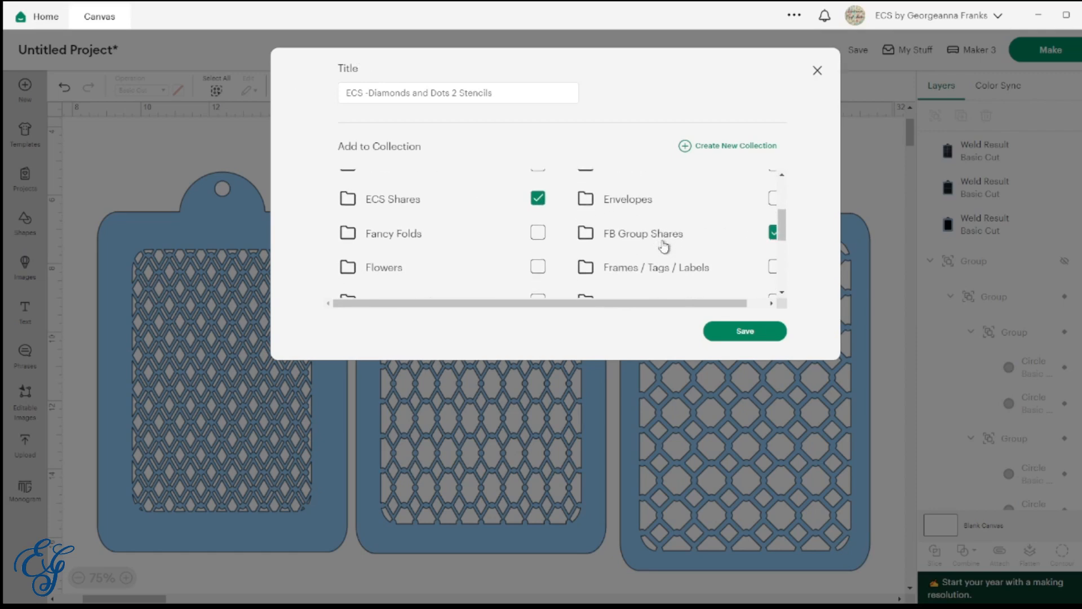
{"action": "scroll", "coordinate": [665, 246], "scroll_direction": "down", "scroll_amount": 3}
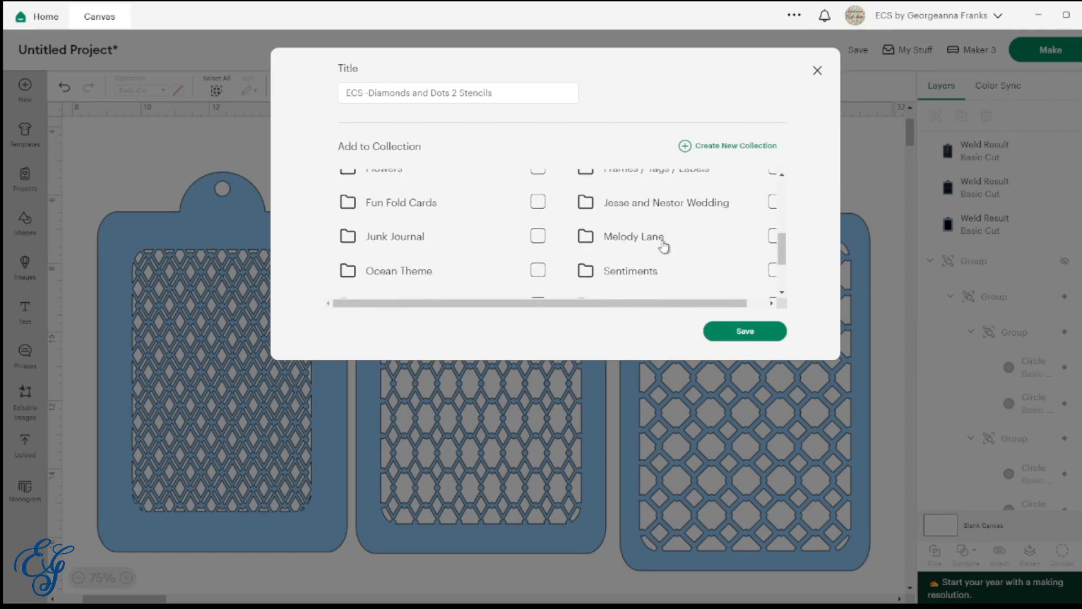
{"action": "scroll", "coordinate": [663, 247], "scroll_direction": "down", "scroll_amount": 2}
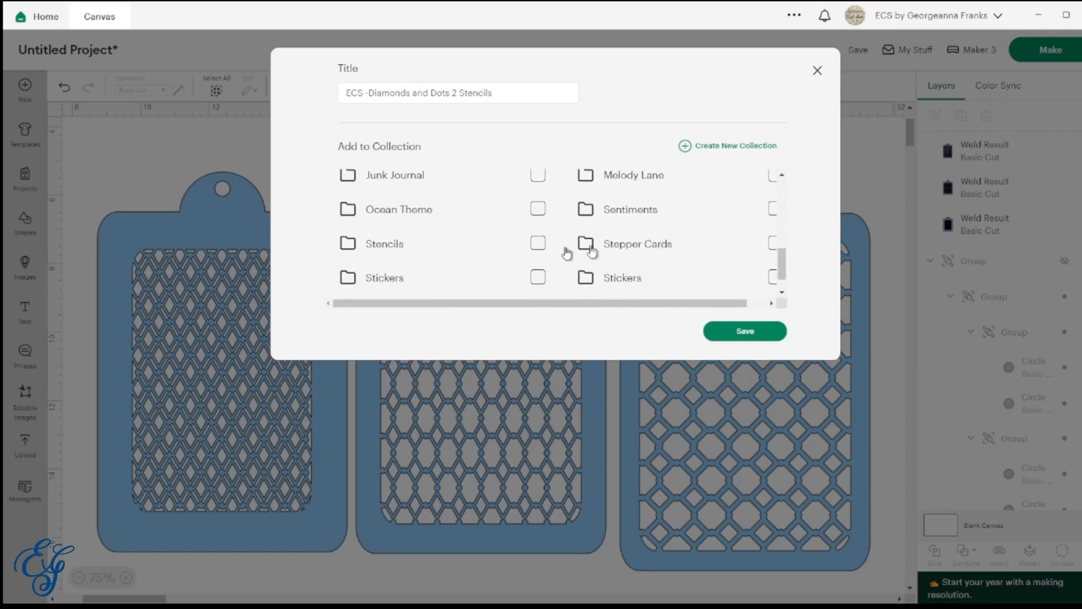
{"action": "left_click", "coordinate": [537, 244]}
{"action": "scroll", "coordinate": [680, 259], "scroll_direction": "down", "scroll_amount": 1}
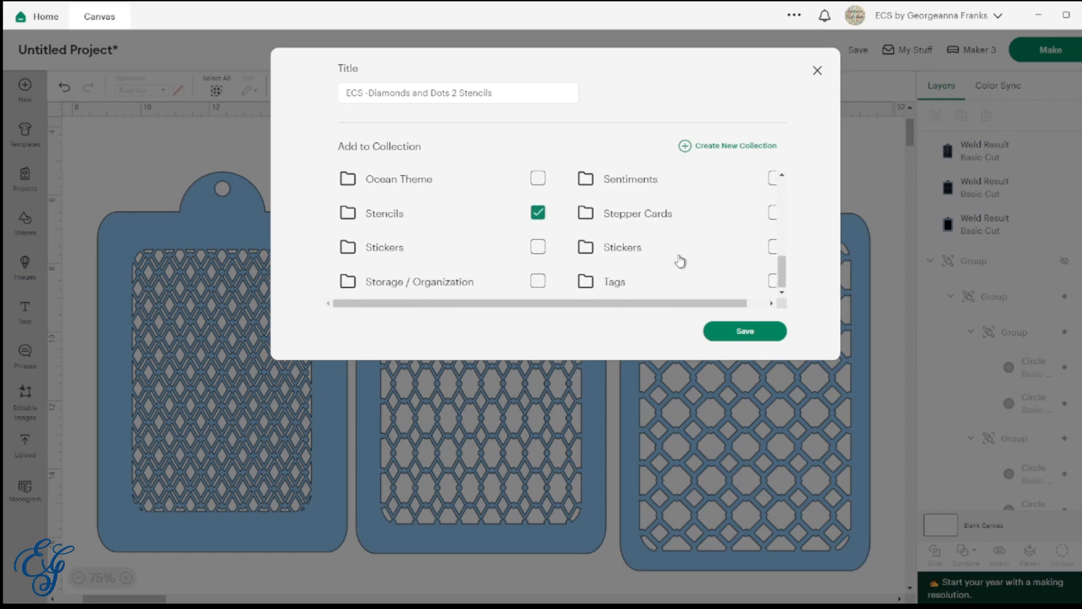
{"action": "scroll", "coordinate": [680, 261], "scroll_direction": "up", "scroll_amount": 10}
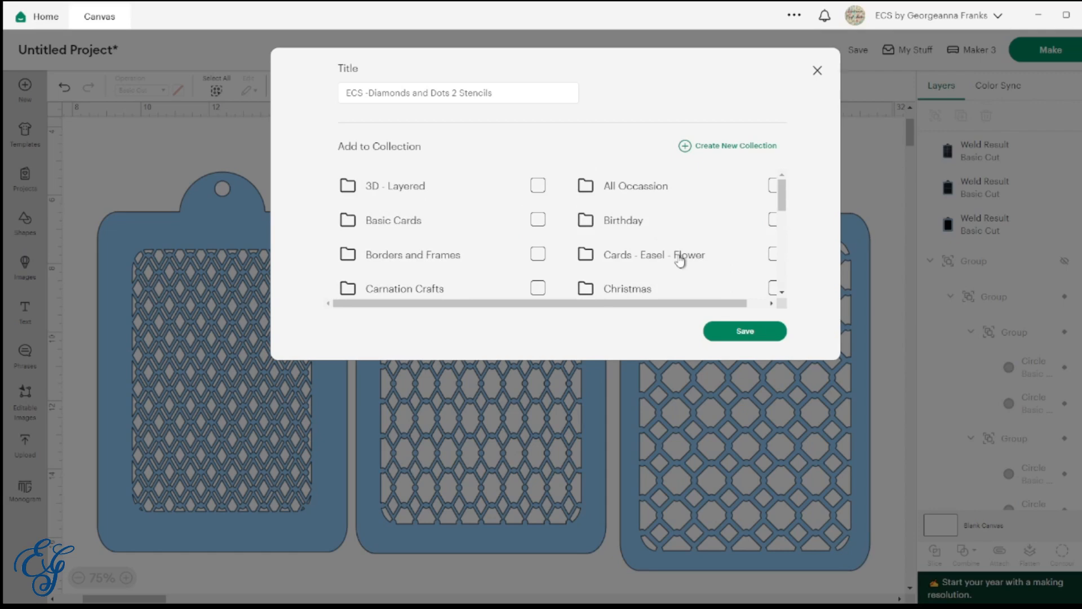
{"action": "left_click", "coordinate": [743, 331]}
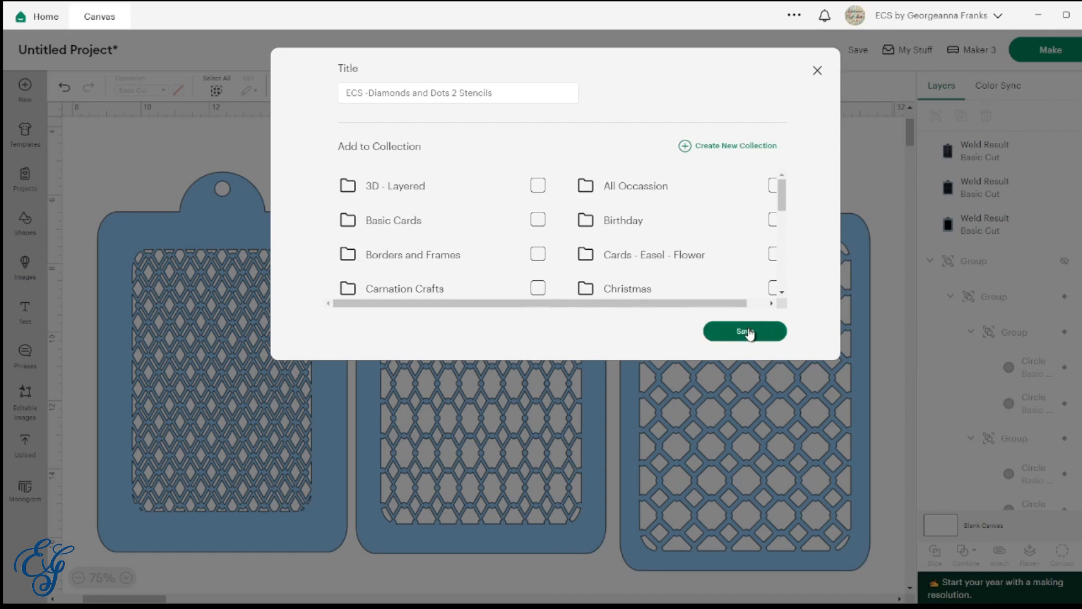
{"action": "left_click", "coordinate": [748, 333]}
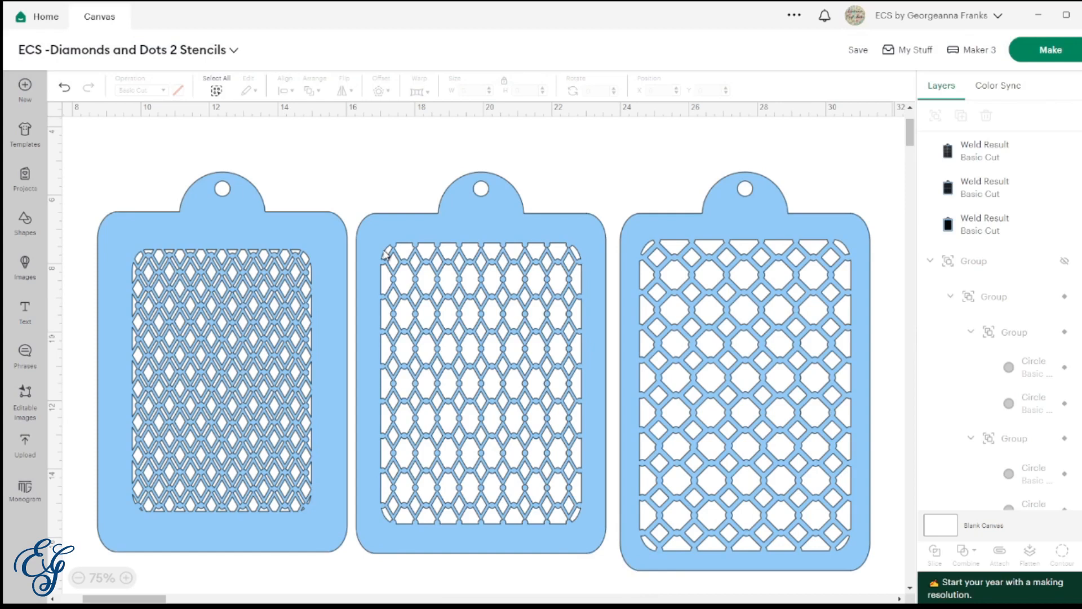
- Nudge the third stencil slightly and move all three stencils together to the canvas origin, at about X 0.005, Y 0
{"action": "mouse_move", "coordinate": [718, 334]}
{"action": "left_mouse_down"}
{"action": "mouse_move", "coordinate": [699, 309]}
{"action": "mouse_move", "coordinate": [715, 333]}
{"action": "left_mouse_up"}
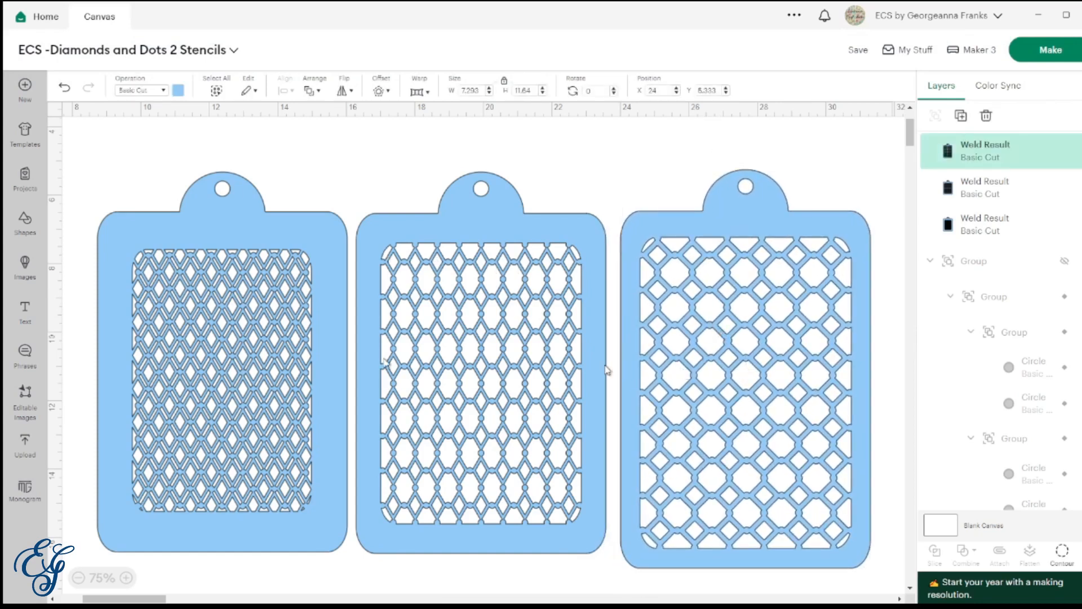
{"action": "left_click_drag", "start_coordinate": [72, 336], "coordinate": [783, 421]}
{"action": "left_click_drag", "start_coordinate": [513, 371], "coordinate": [209, 190]}
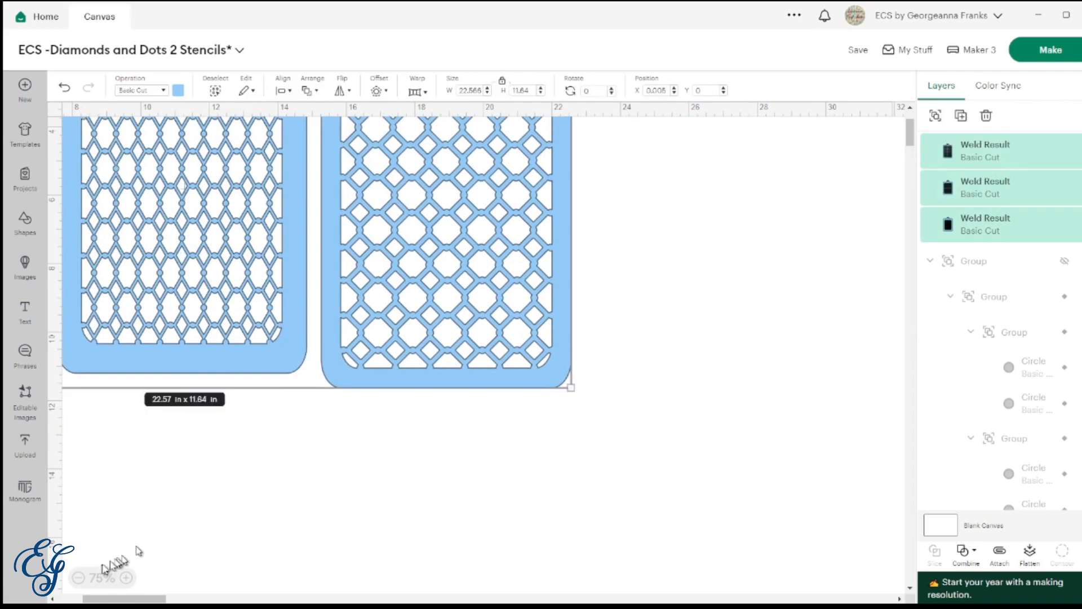
{"action": "left_click_drag", "start_coordinate": [124, 598], "coordinate": [97, 598]}
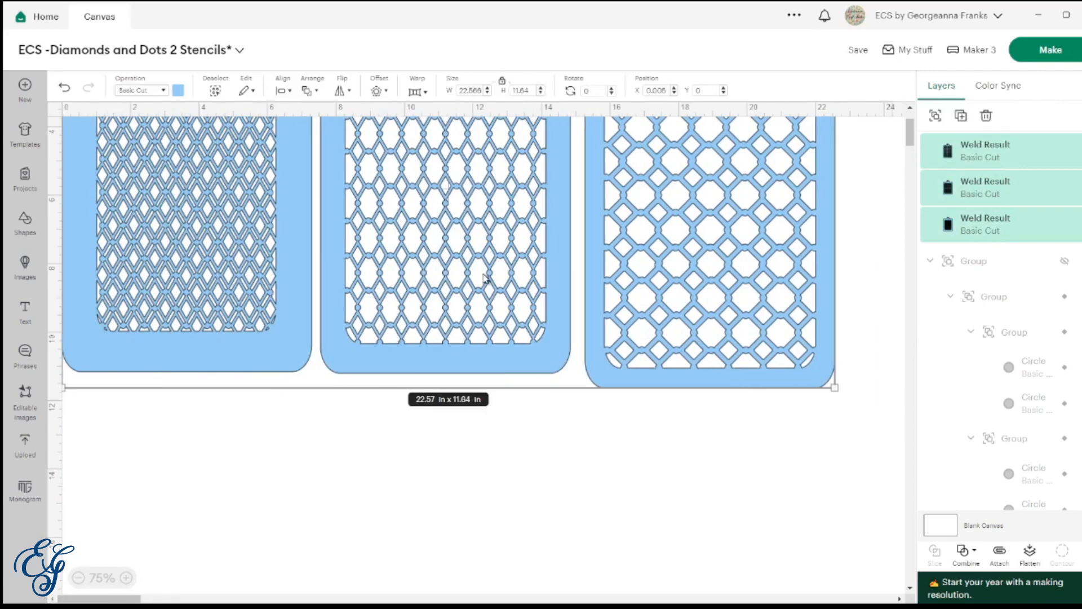
{"action": "scroll", "coordinate": [486, 277], "scroll_direction": "up", "scroll_amount": 3}
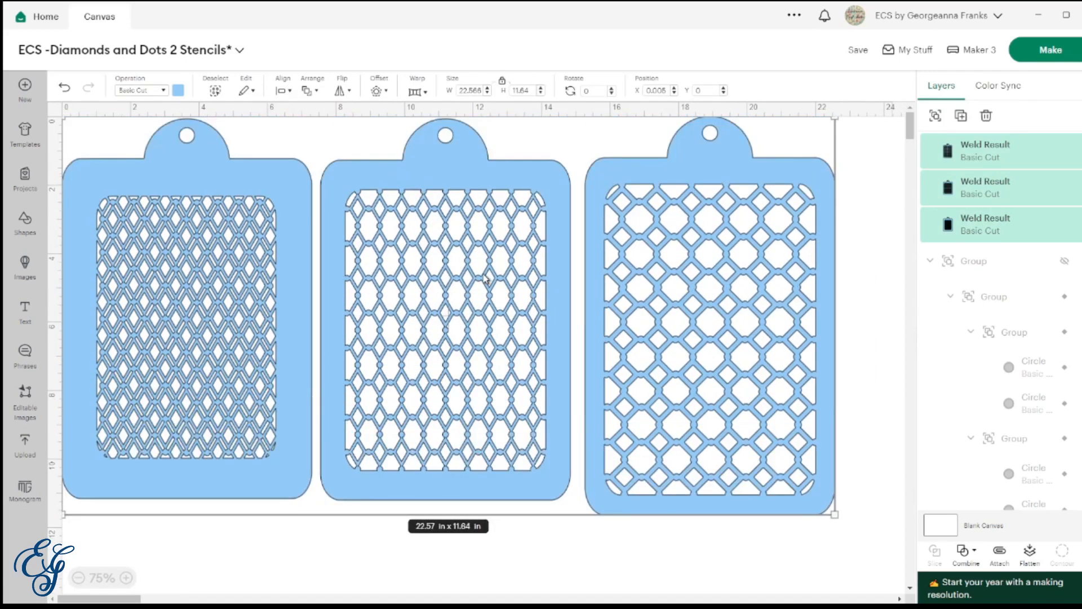